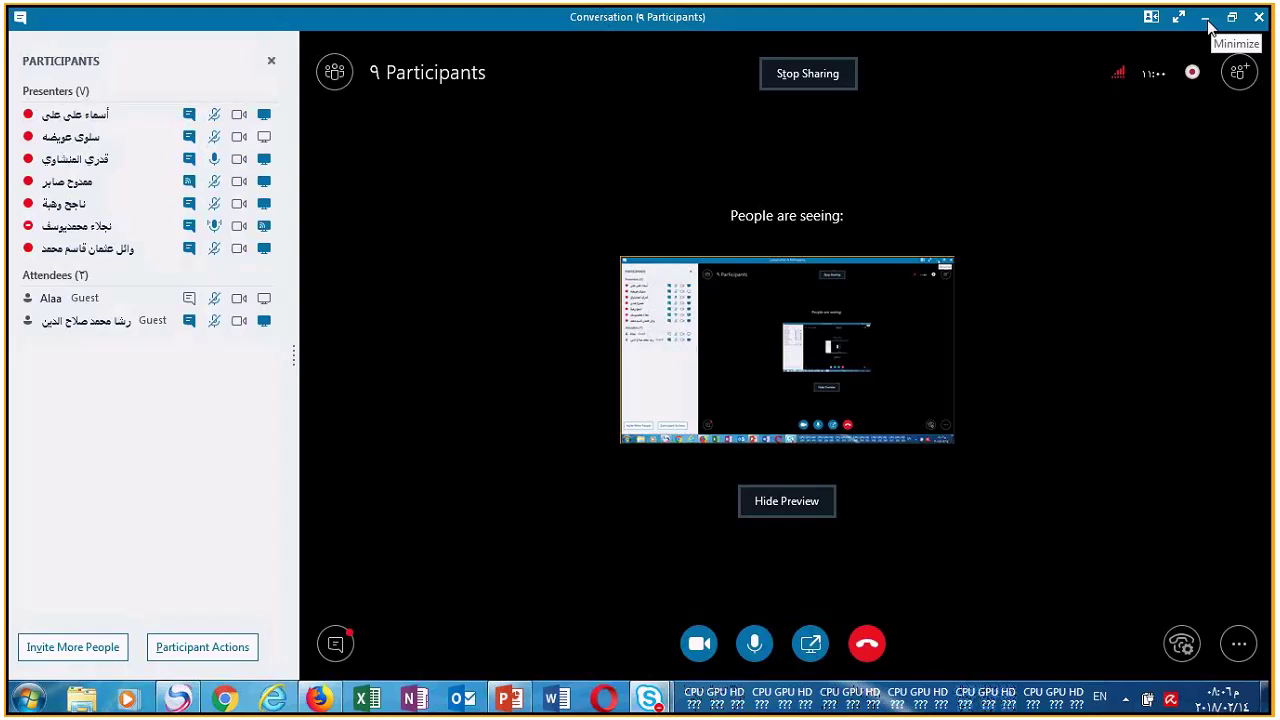
# Minimize the Skype for Business meeting window to show the Recording.pptx presentation
pyautogui.click(1207, 20)
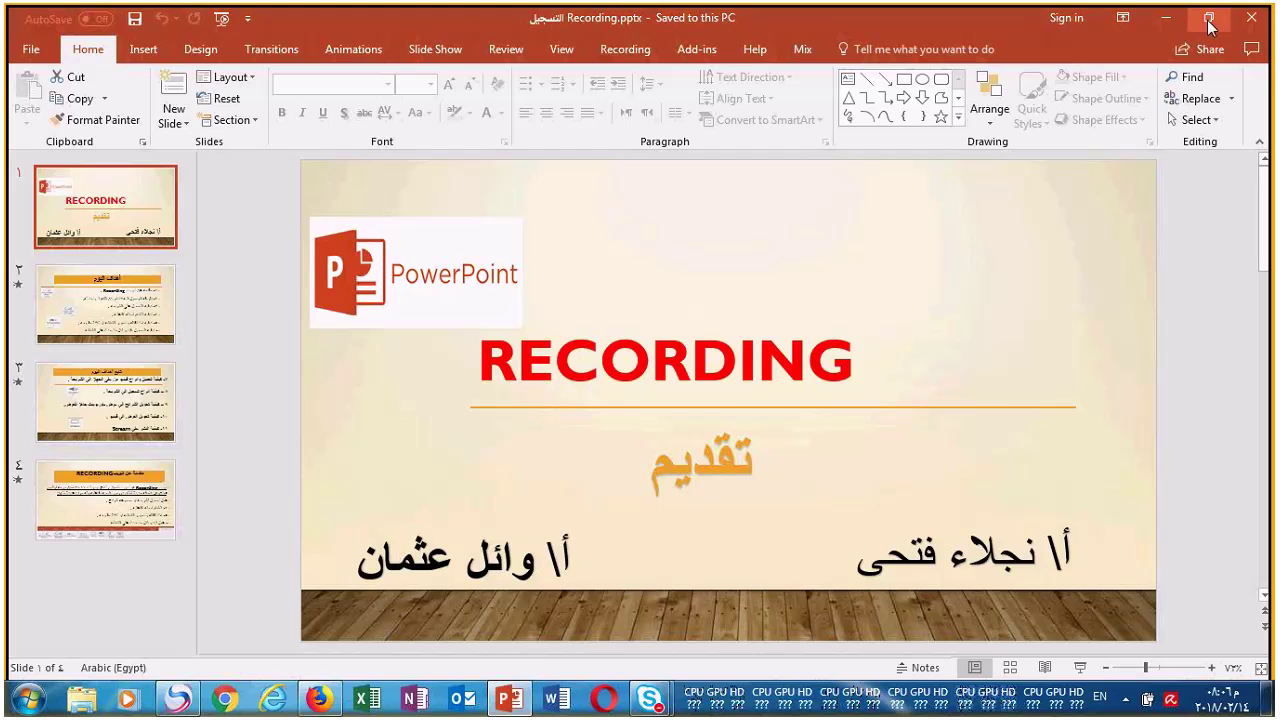
# Play Recording.pptx as a full-screen slide show from the RECORDING title slide
pyautogui.press('F5')
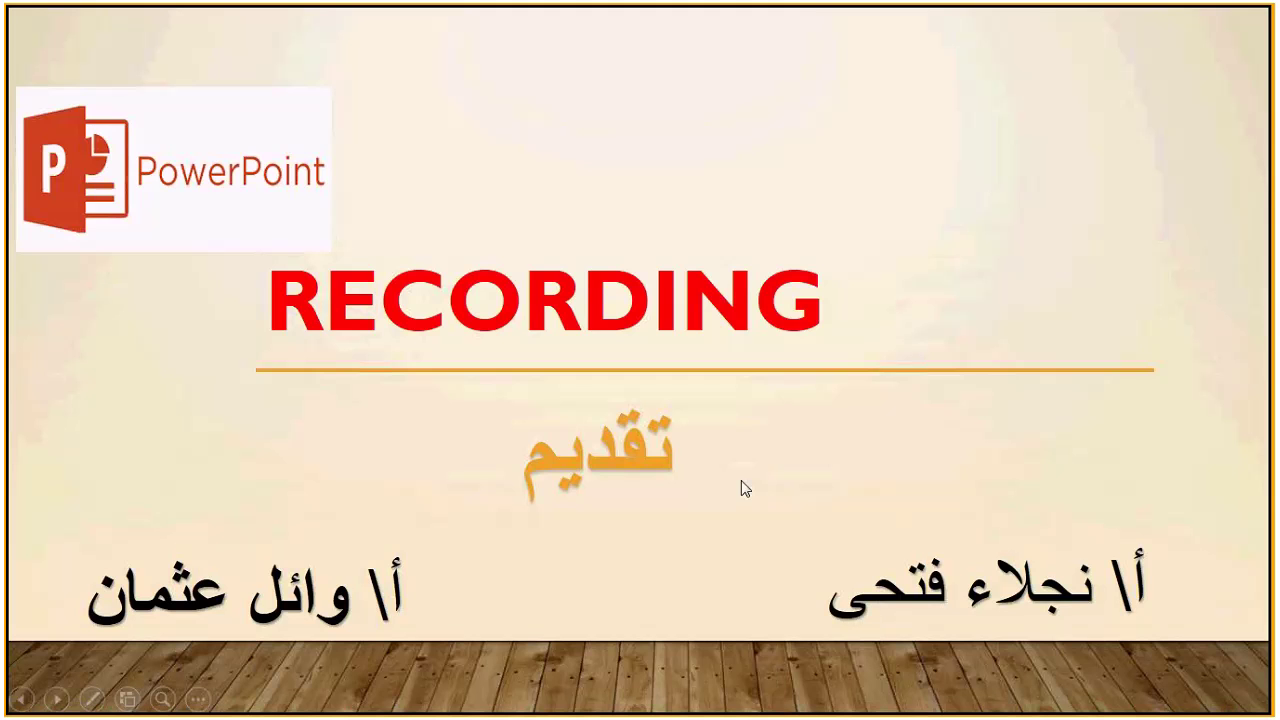
pyautogui.click(199, 699)
pyautogui.click(615, 571)
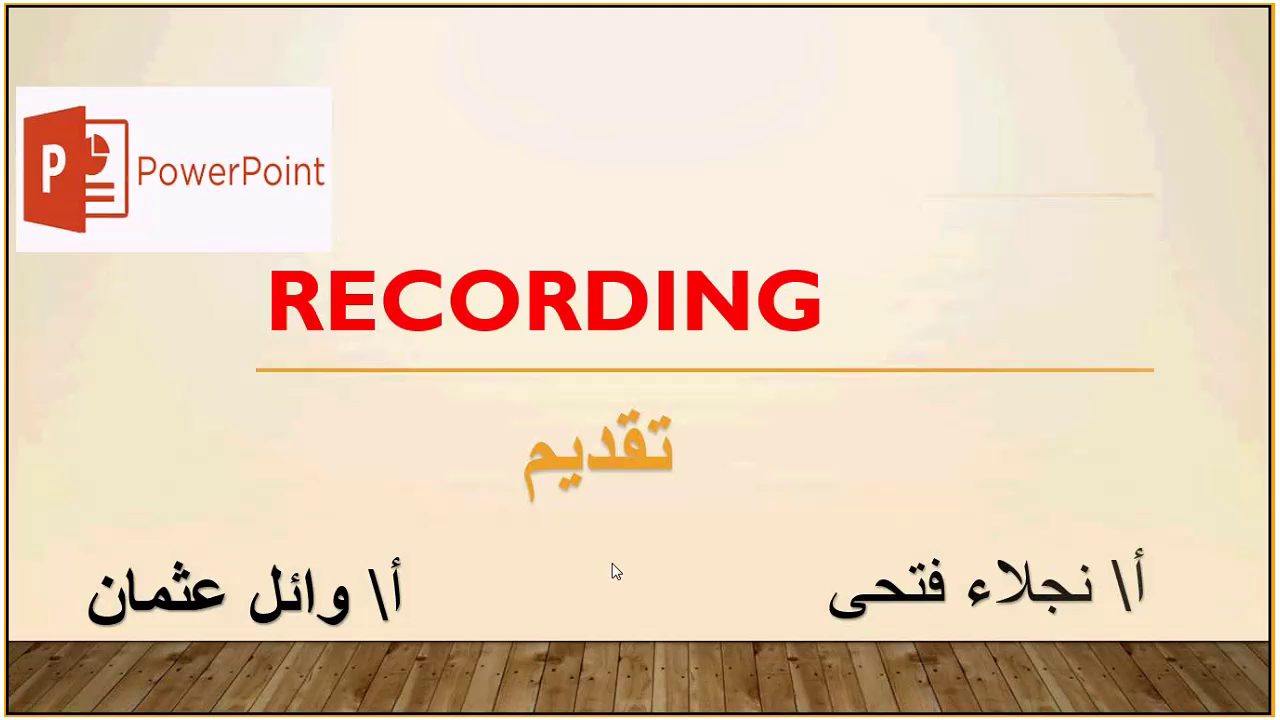
pyautogui.click(615, 571)
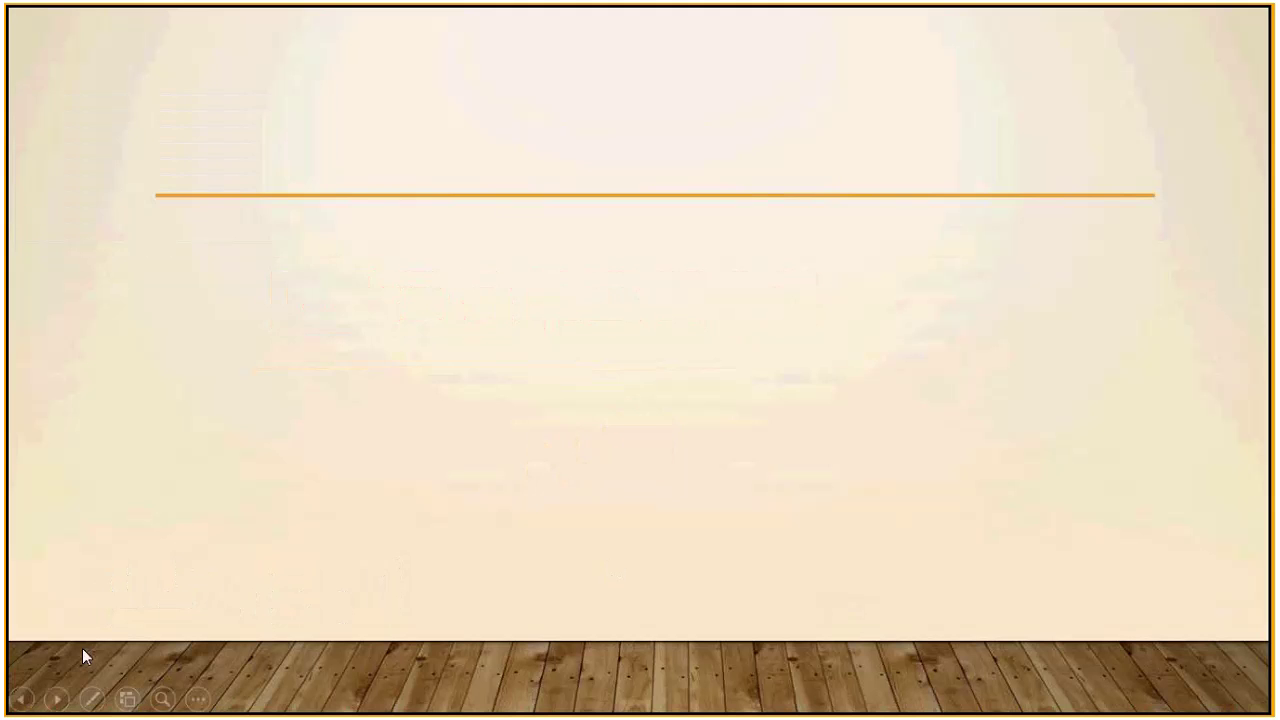
pyautogui.click(22, 700)
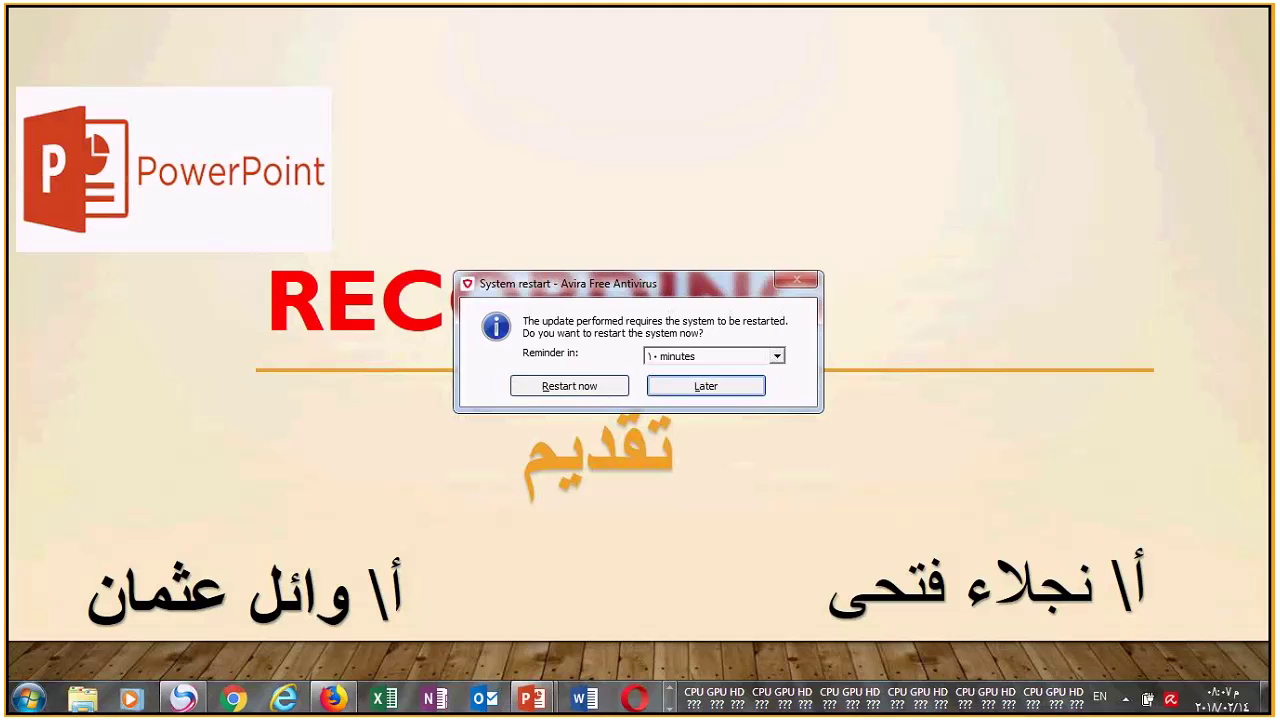
# Close the Avira restart dialog and advance to the 'أهداف اليوم' objectives slide
pyautogui.click(789, 284)
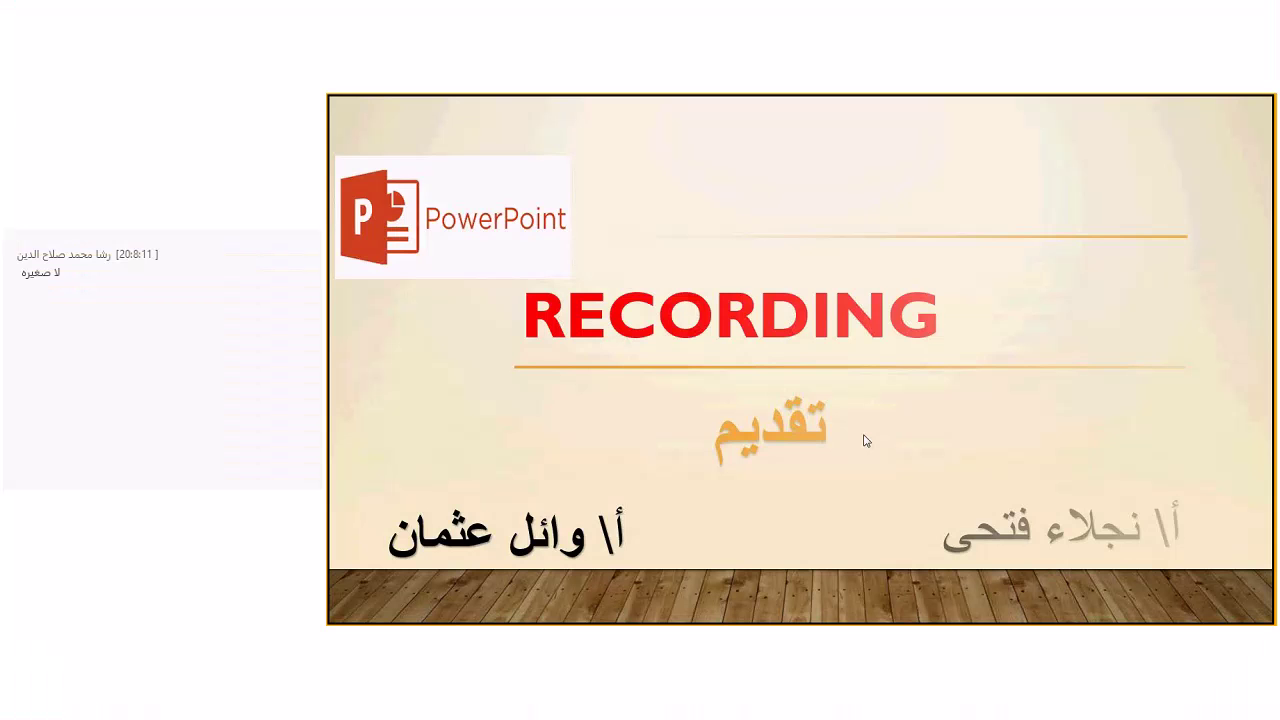
pyautogui.click(863, 437)
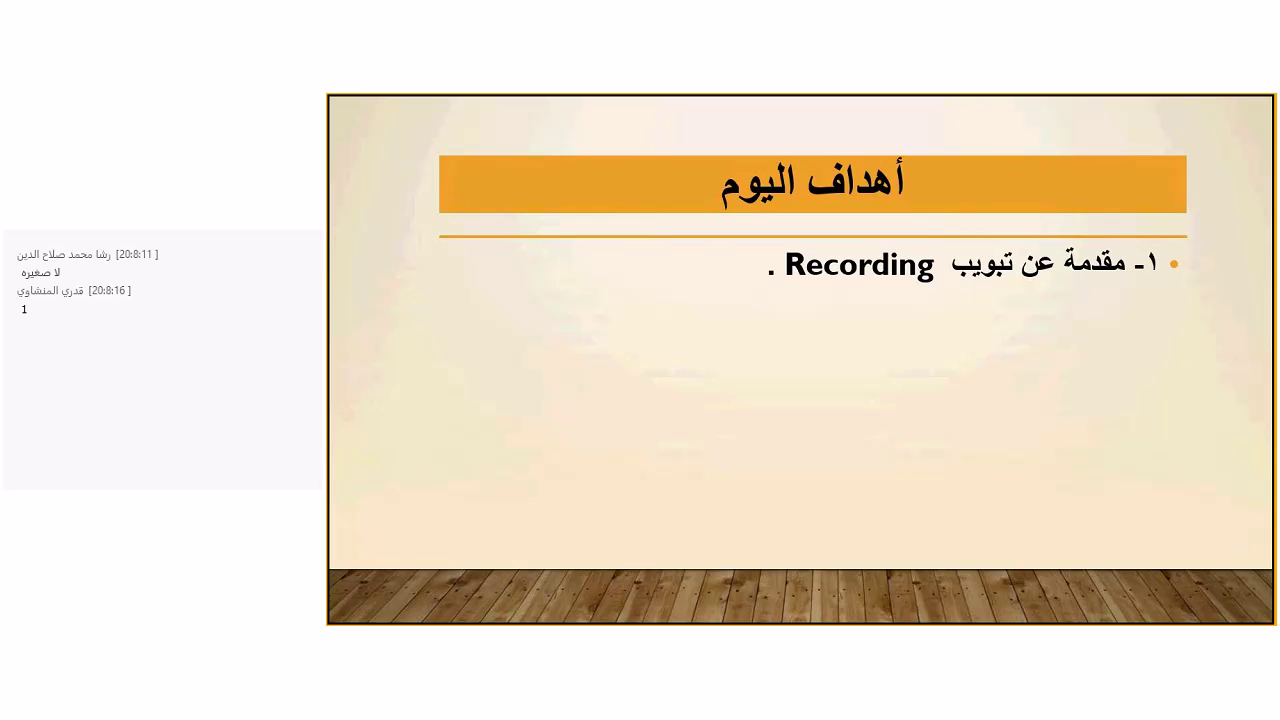
# Reveal the remaining objectives and ribbon illustrations, including Screenshot, then advance to 'تابع أهداف اليوم'
pyautogui.press('Right')
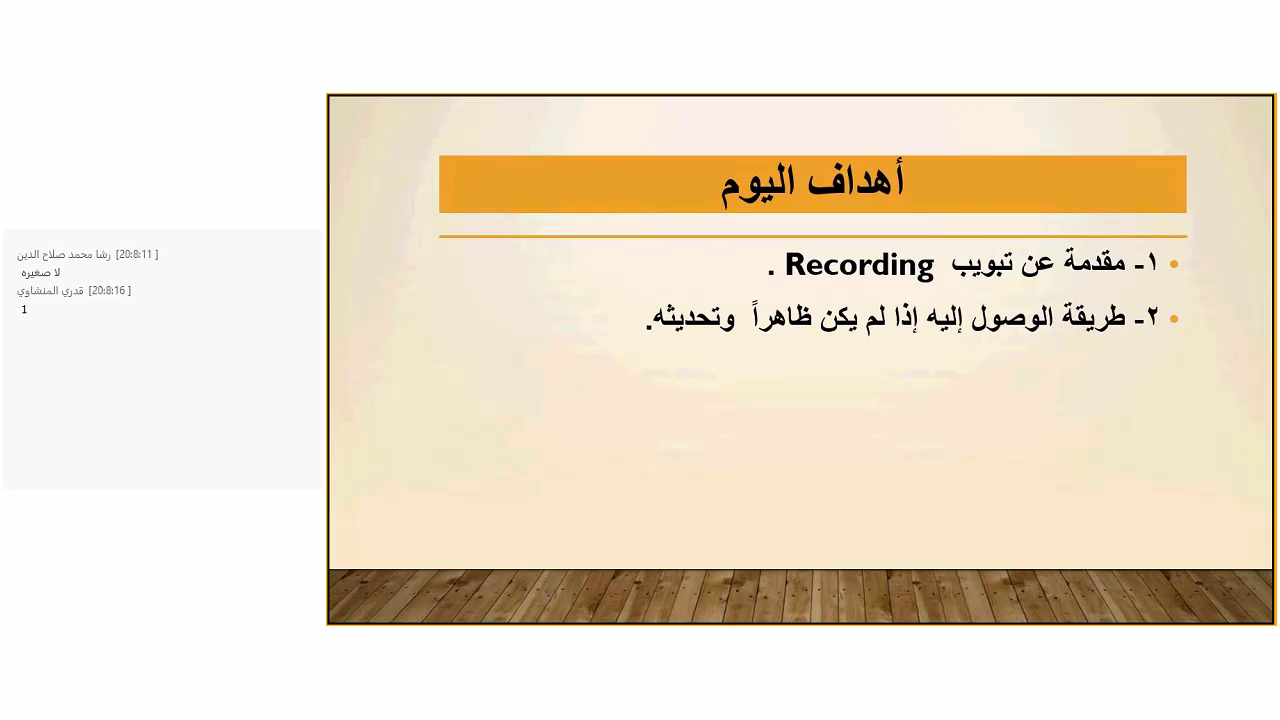
pyautogui.press('Right')
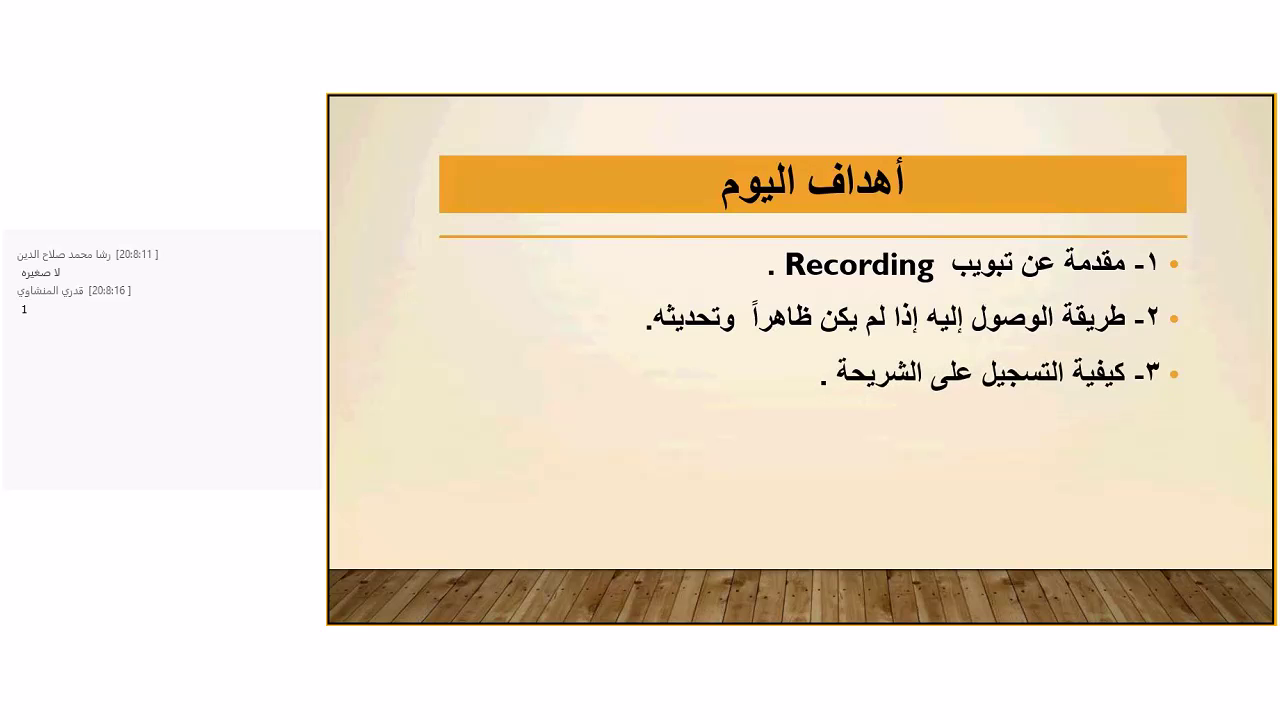
pyautogui.press('Right')
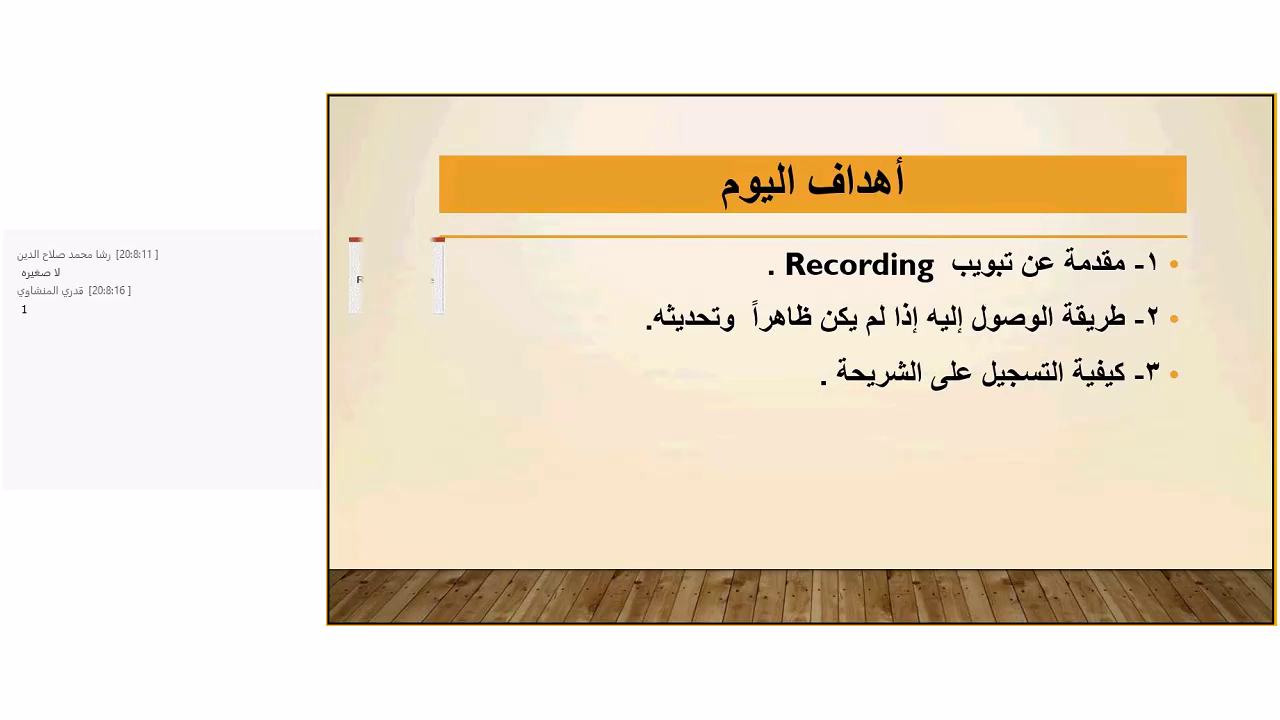
pyautogui.press('Right')
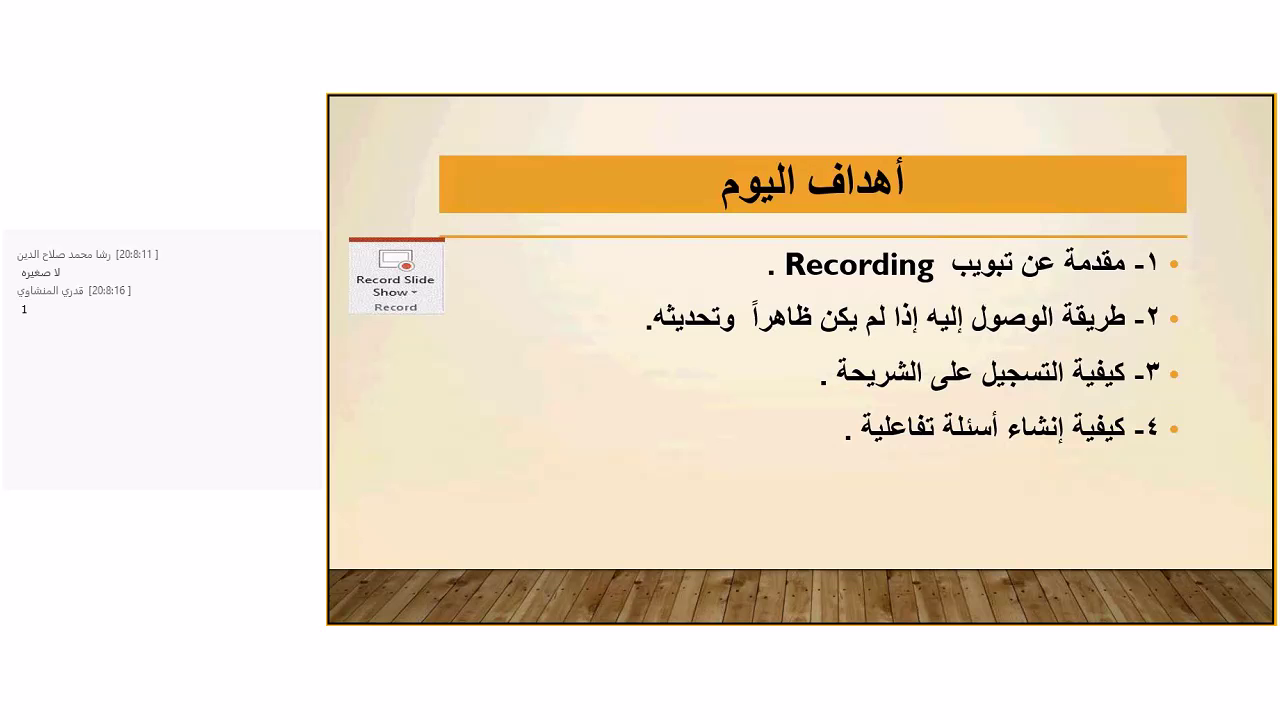
pyautogui.press('Right')
pyautogui.press('Right')
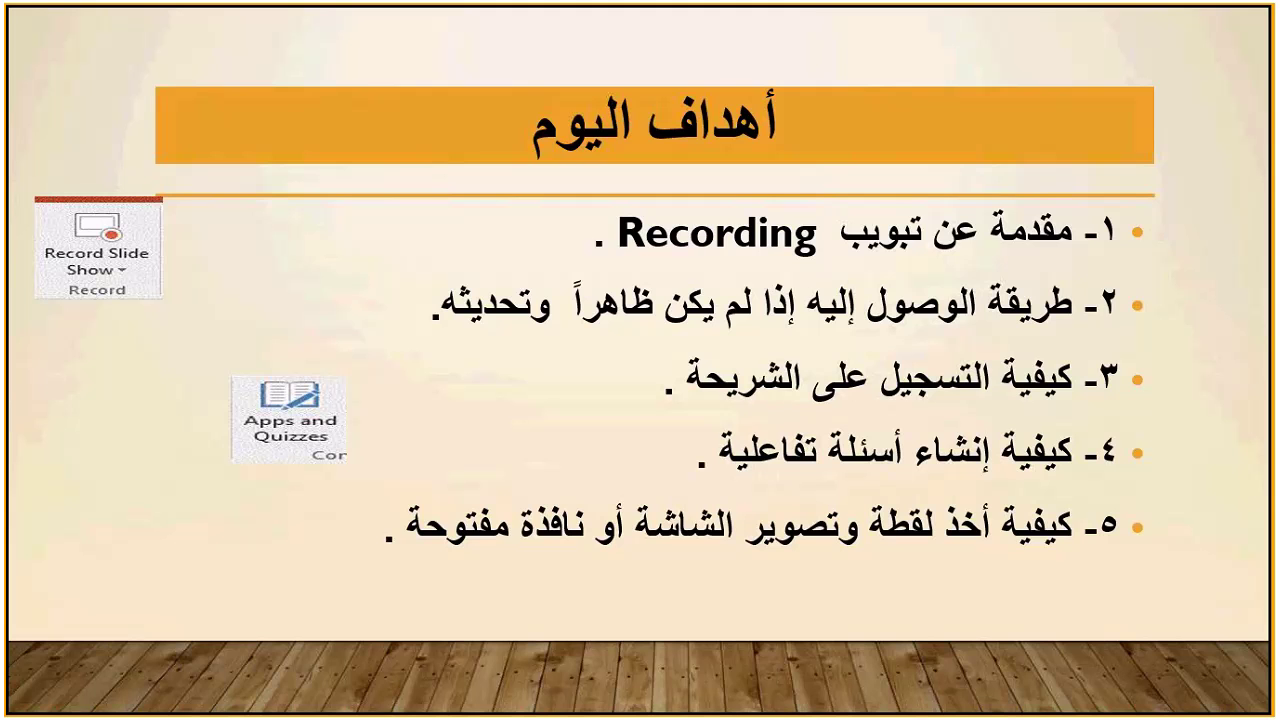
pyautogui.press('Right')
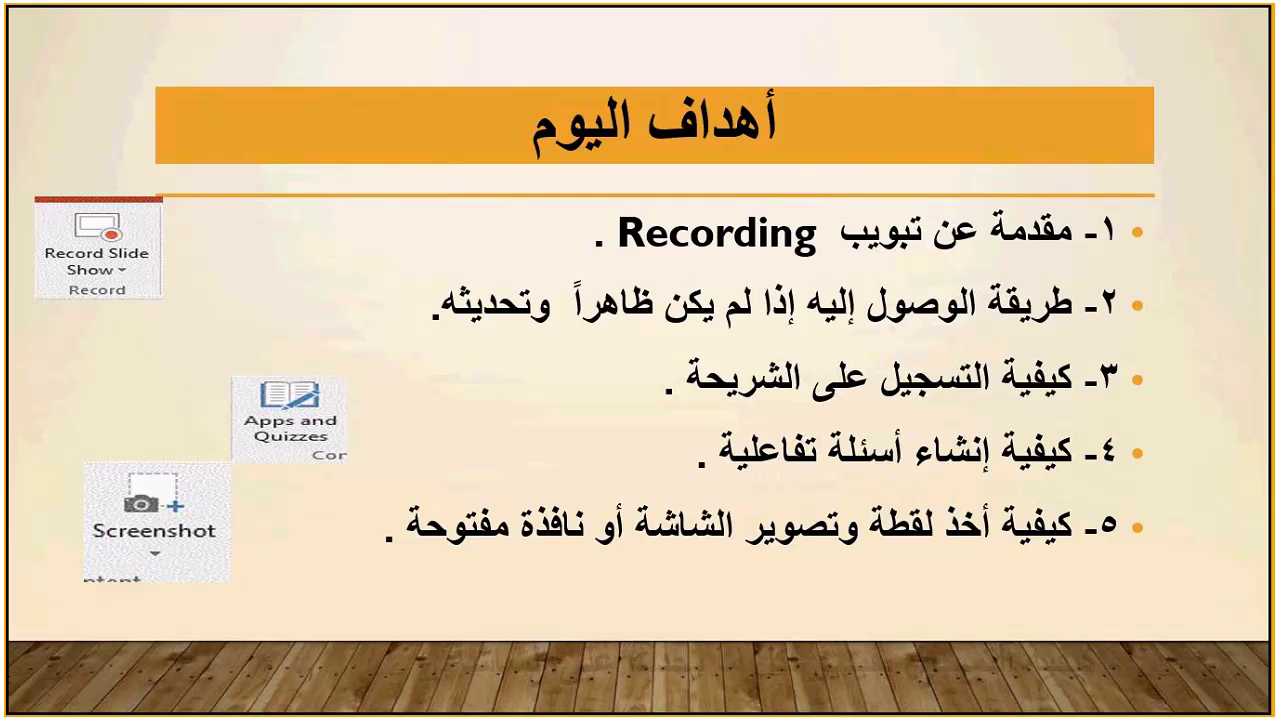
pyautogui.press('Right')
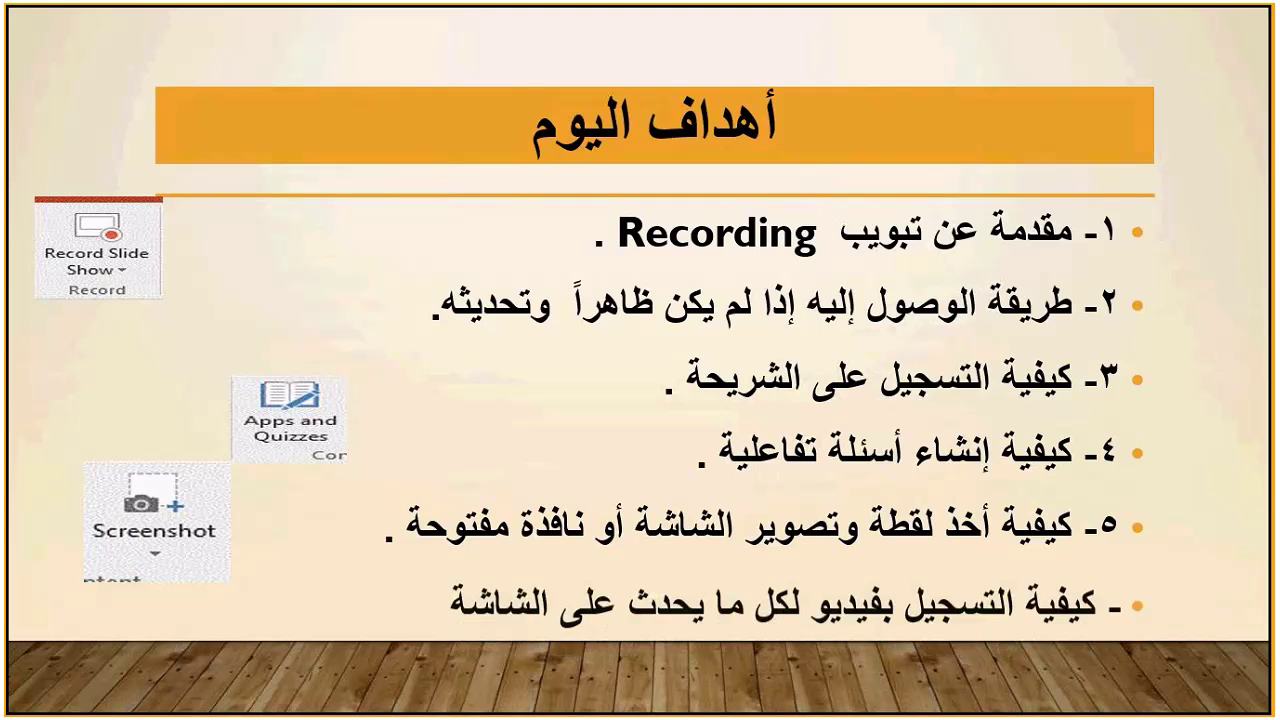
pyautogui.press('Right')
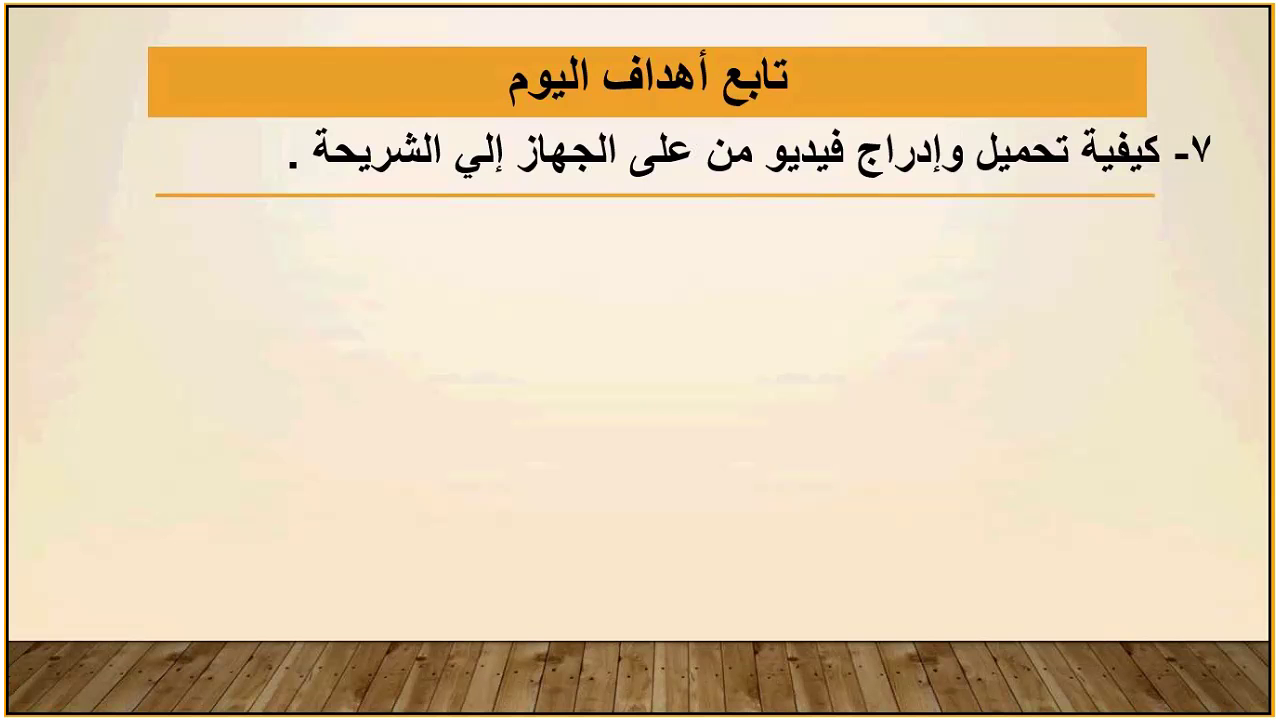
# Reveal objectives 8, 9, 10 and 11, the last one about Stream
pyautogui.press('Right')
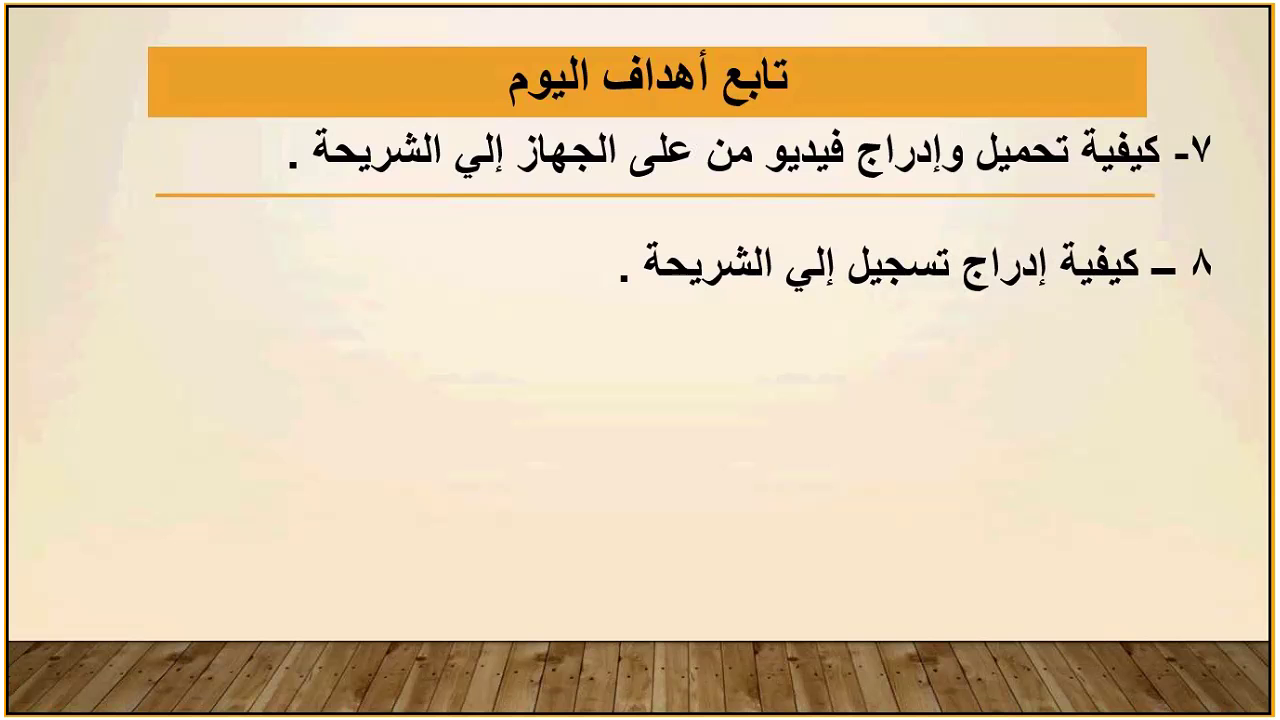
pyautogui.press('Right')
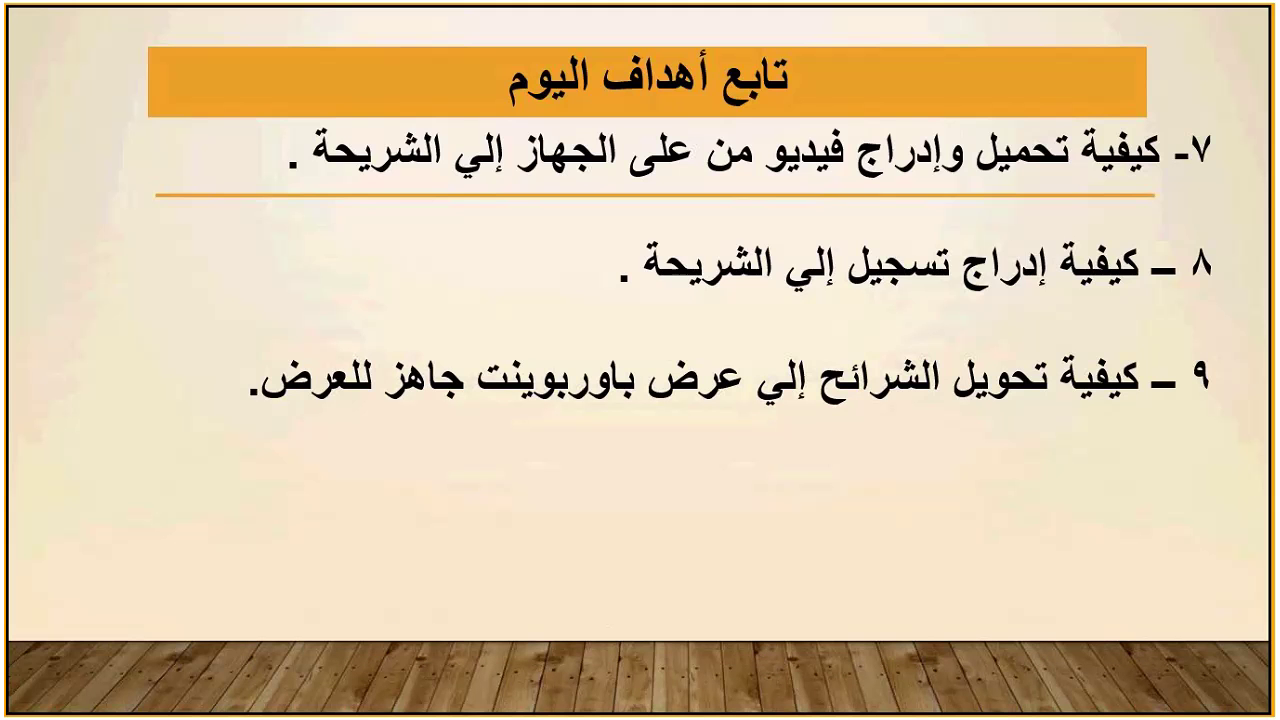
pyautogui.press('Right')
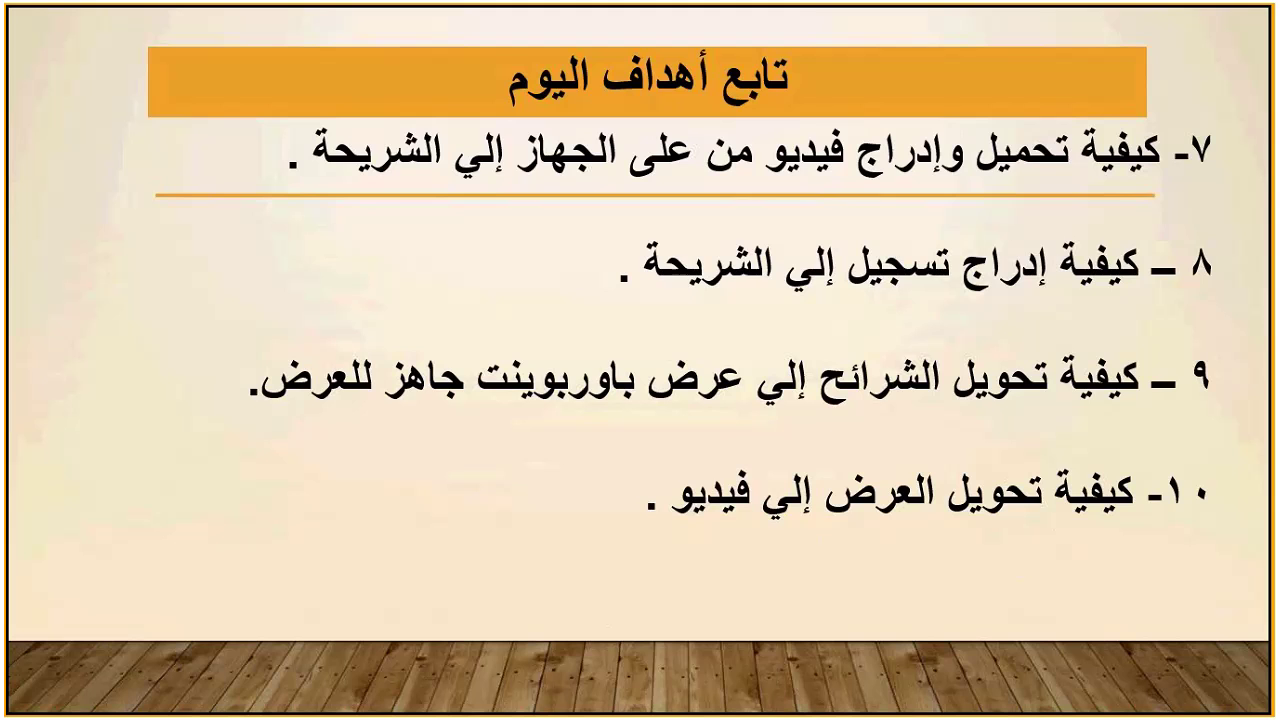
pyautogui.press('Right')
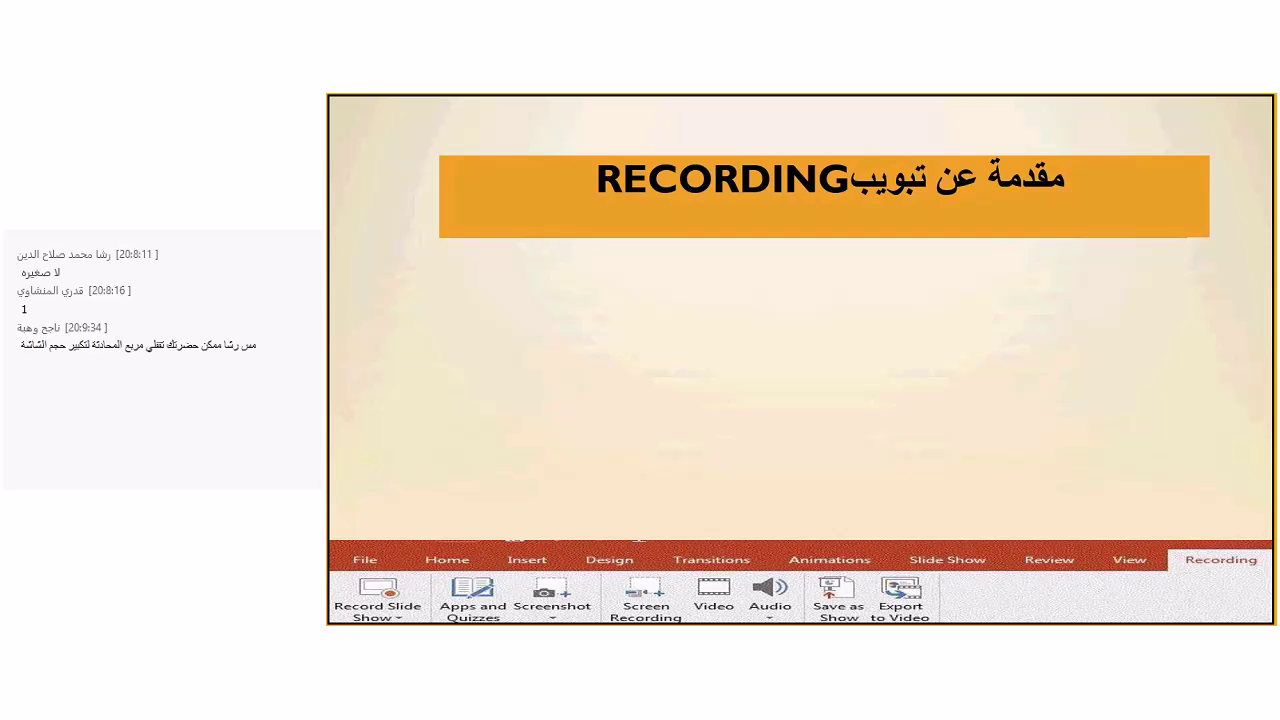
# Reveal the Recording tab paragraph and its slide recording, interactive questions, screenshot and screen video points
pyautogui.press('Right')
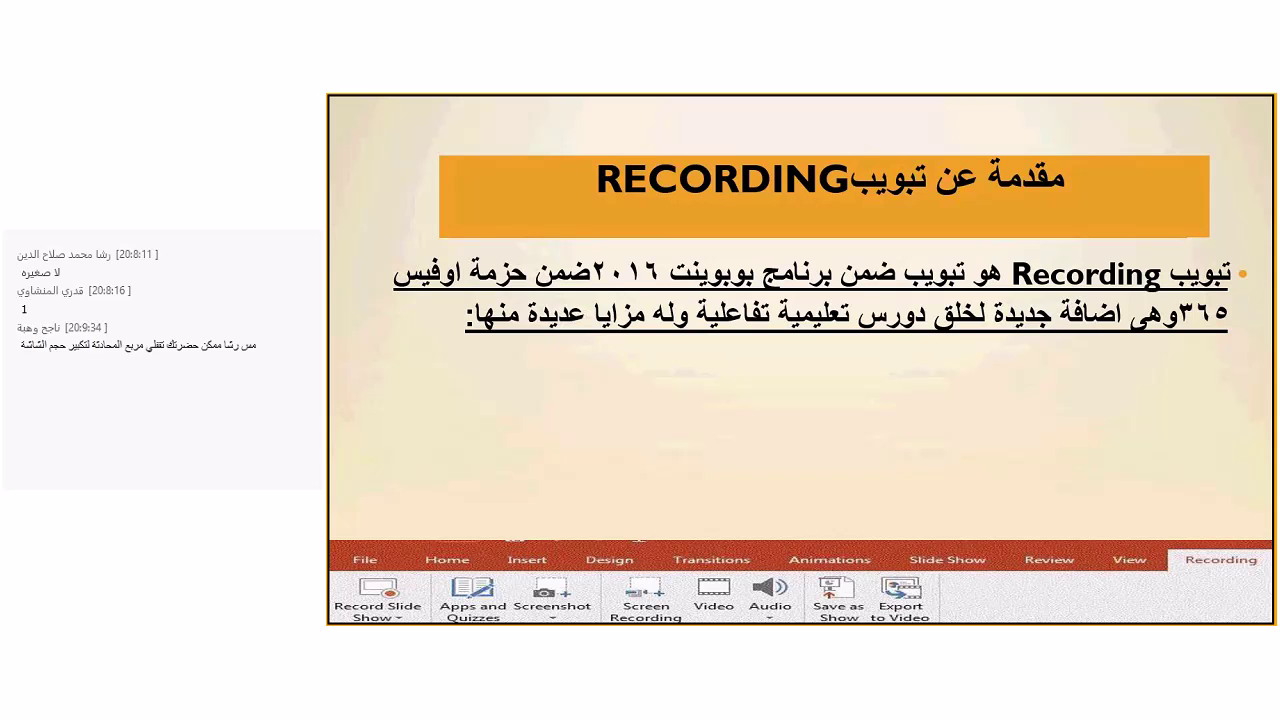
pyautogui.press('Right')
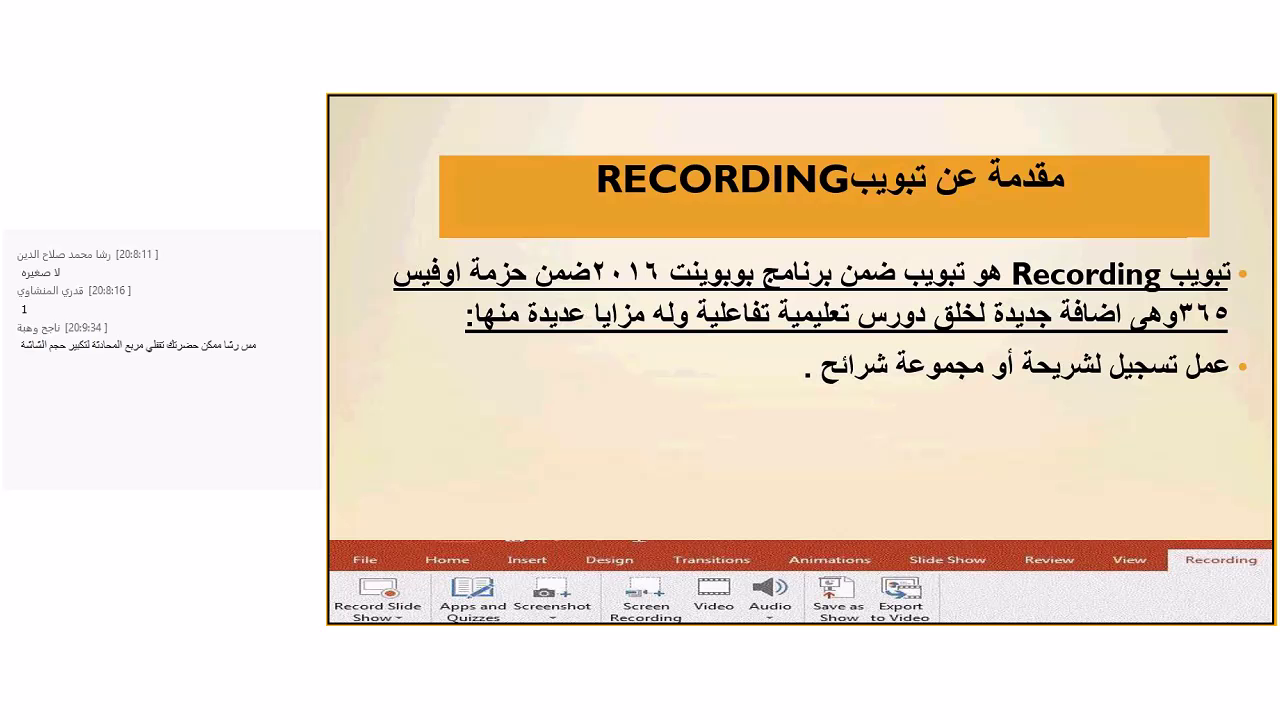
pyautogui.press('Right')
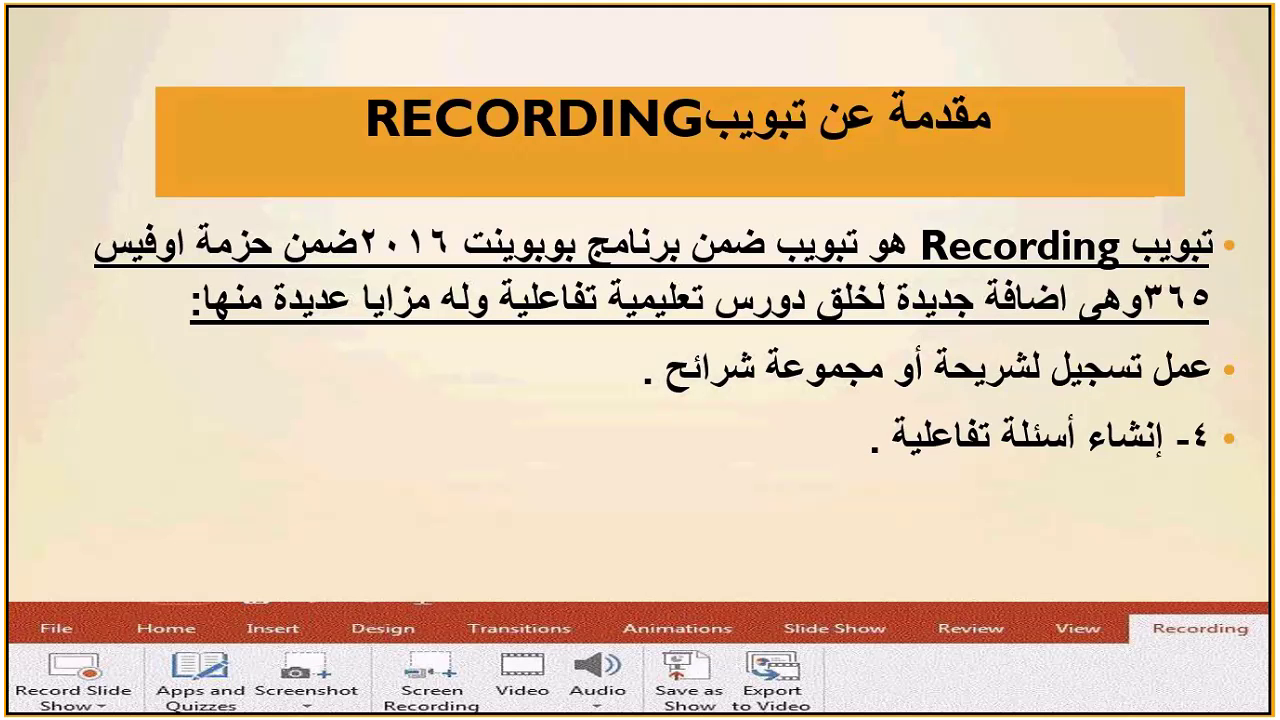
pyautogui.press('Right')
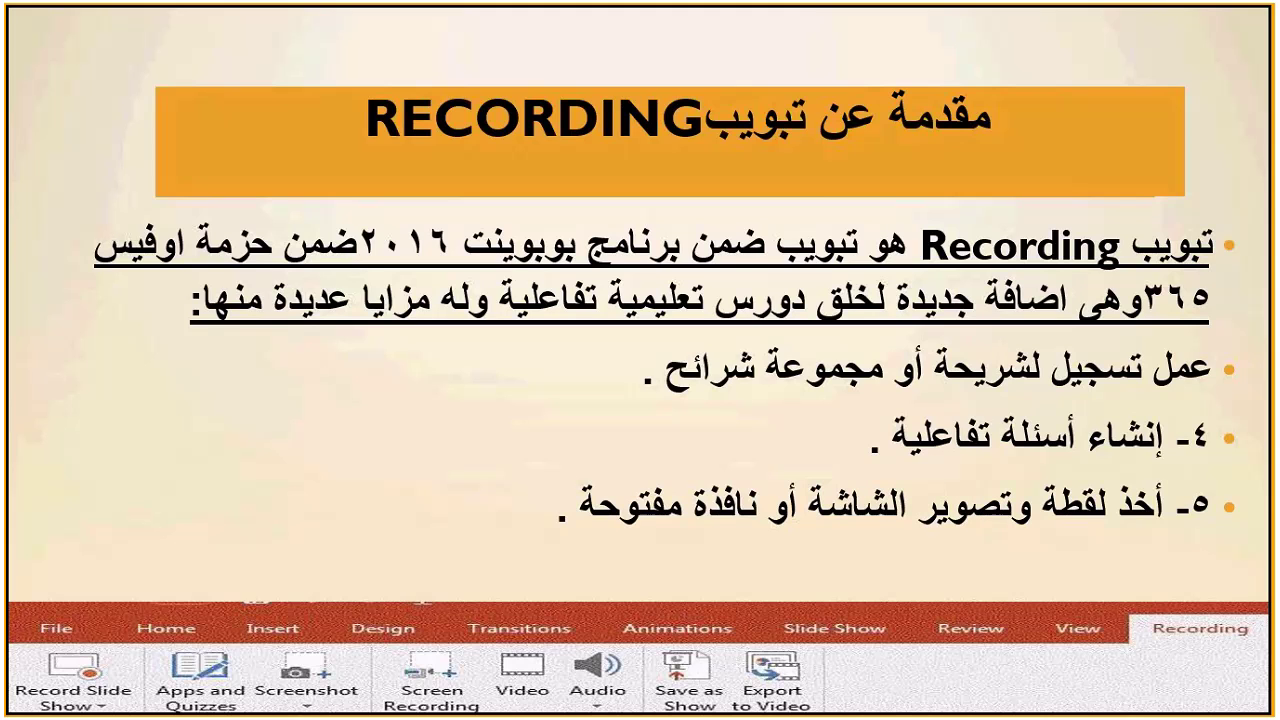
pyautogui.press('Right')
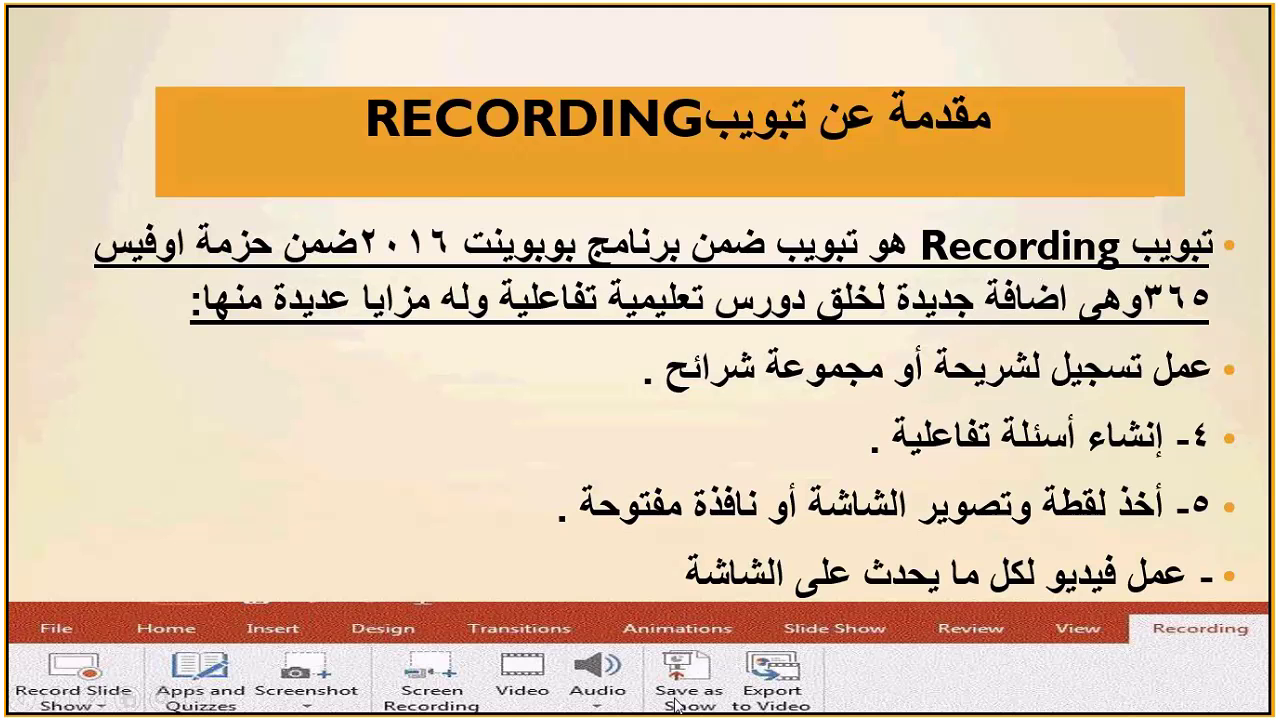
pyautogui.click(690, 348)
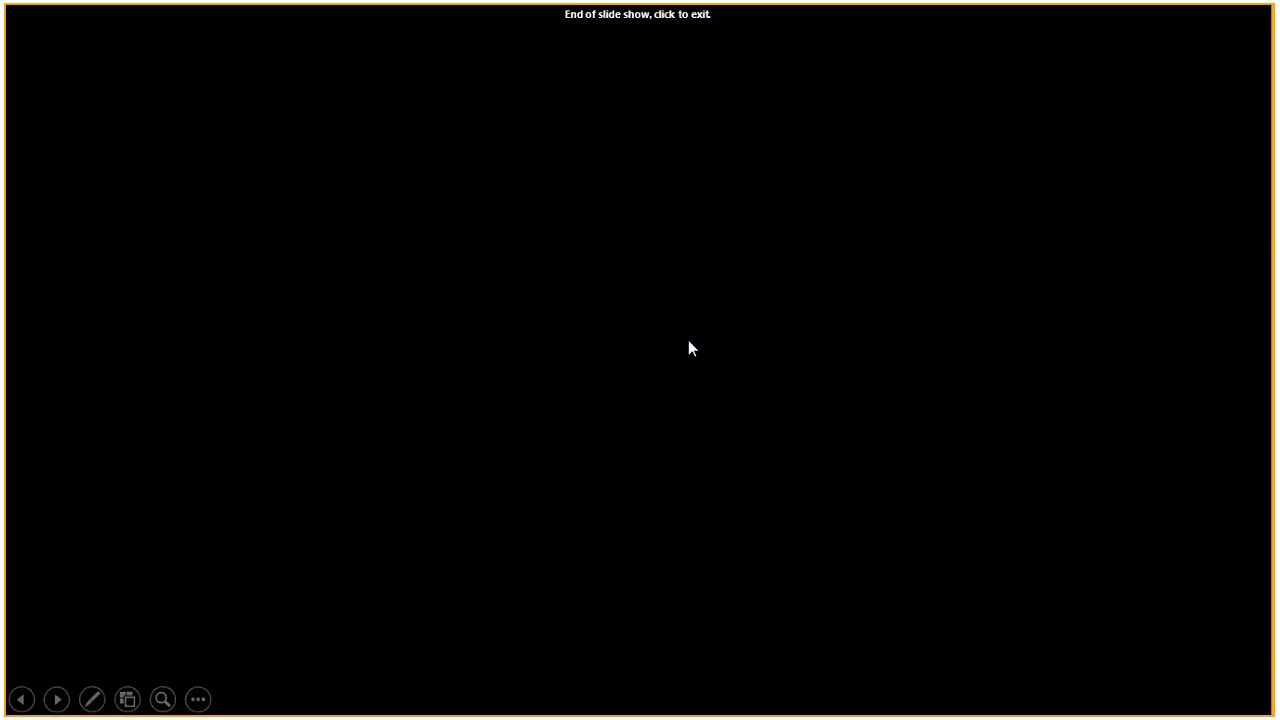
# Exit the slide show from the black 'End of slide show' screen
pyautogui.click(688, 347)
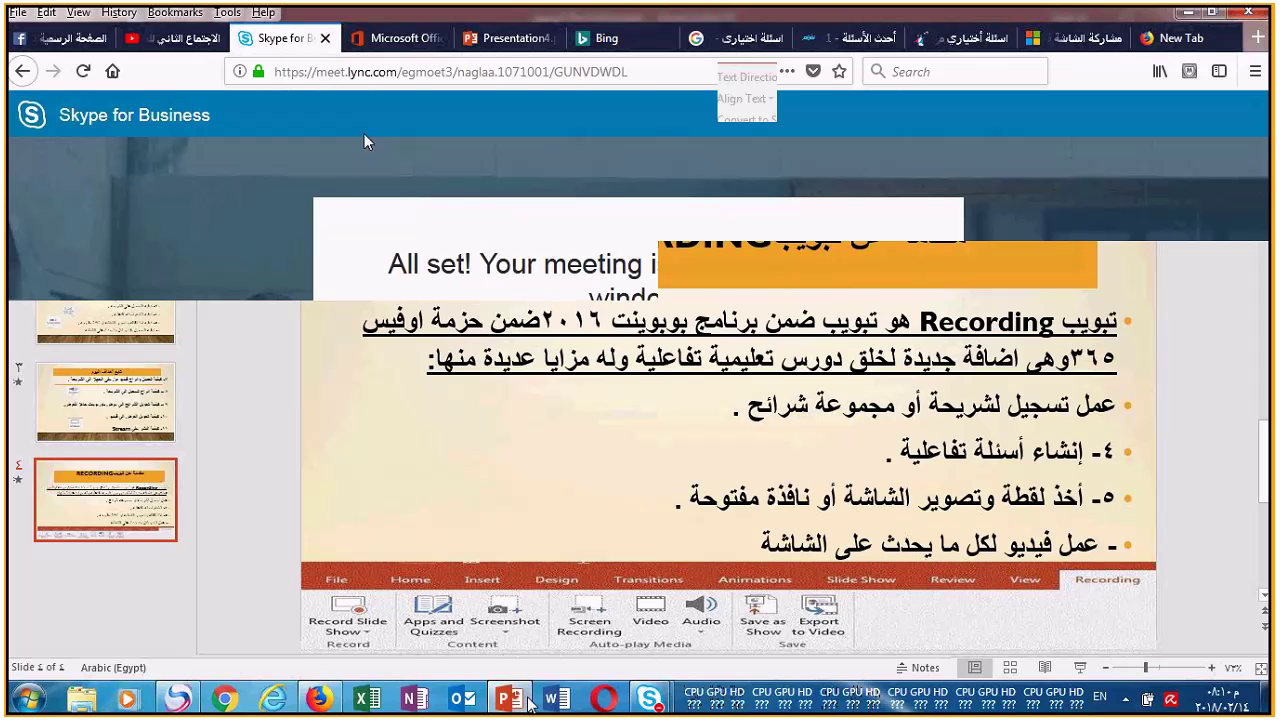
# Bring the Firefox Skype meeting page forward and switch to the Bing tab
pyautogui.click(509, 699)
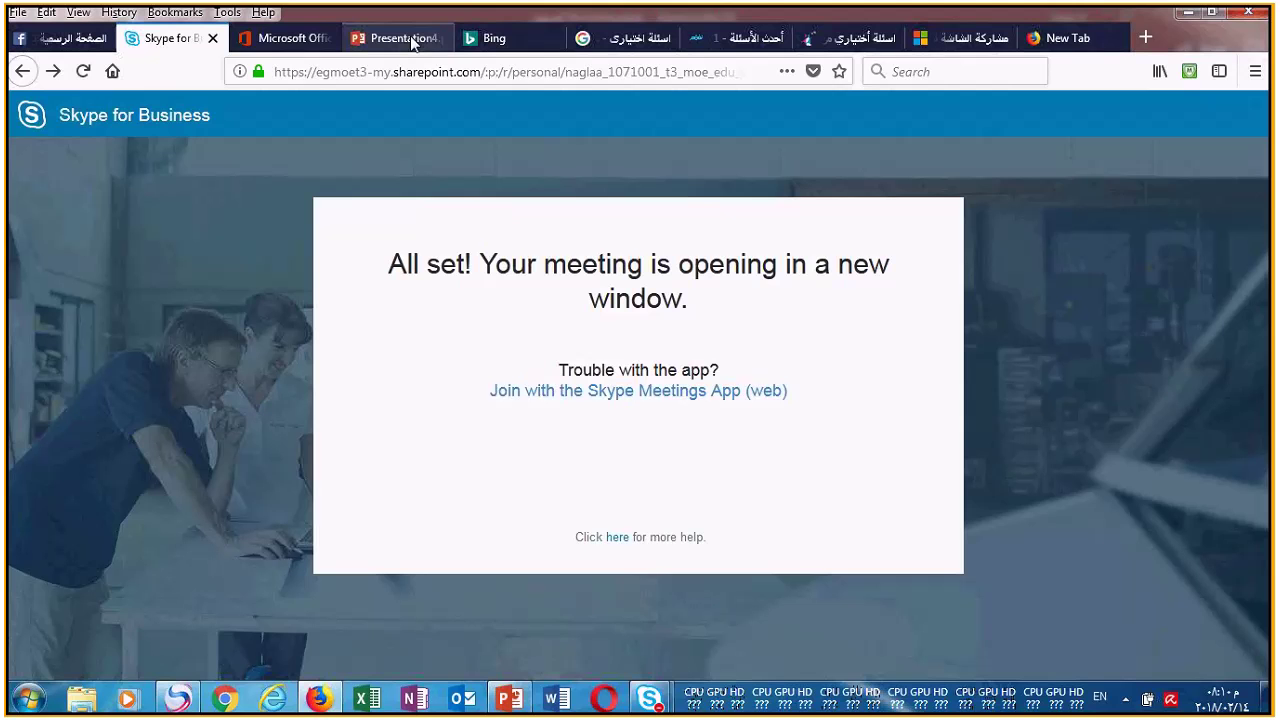
pyautogui.click(490, 38)
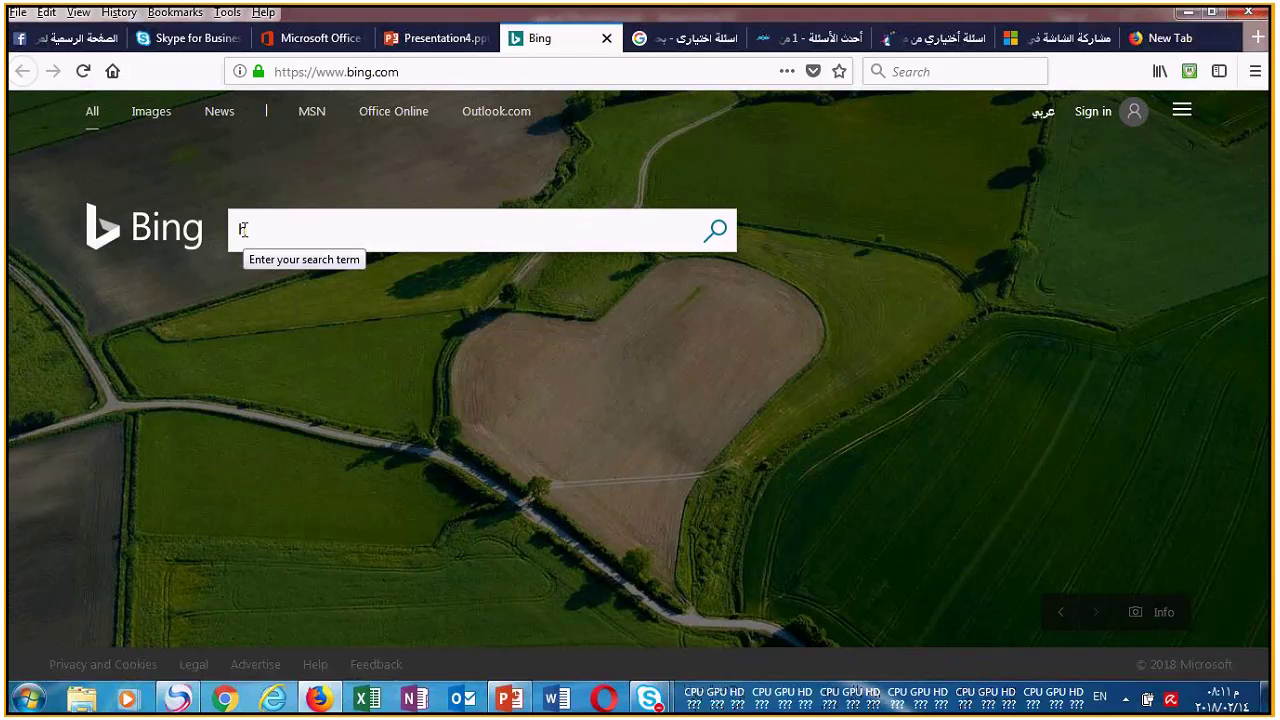
# Search Bing for 'اوفيس 365'
pyautogui.write('365 اوفيس')
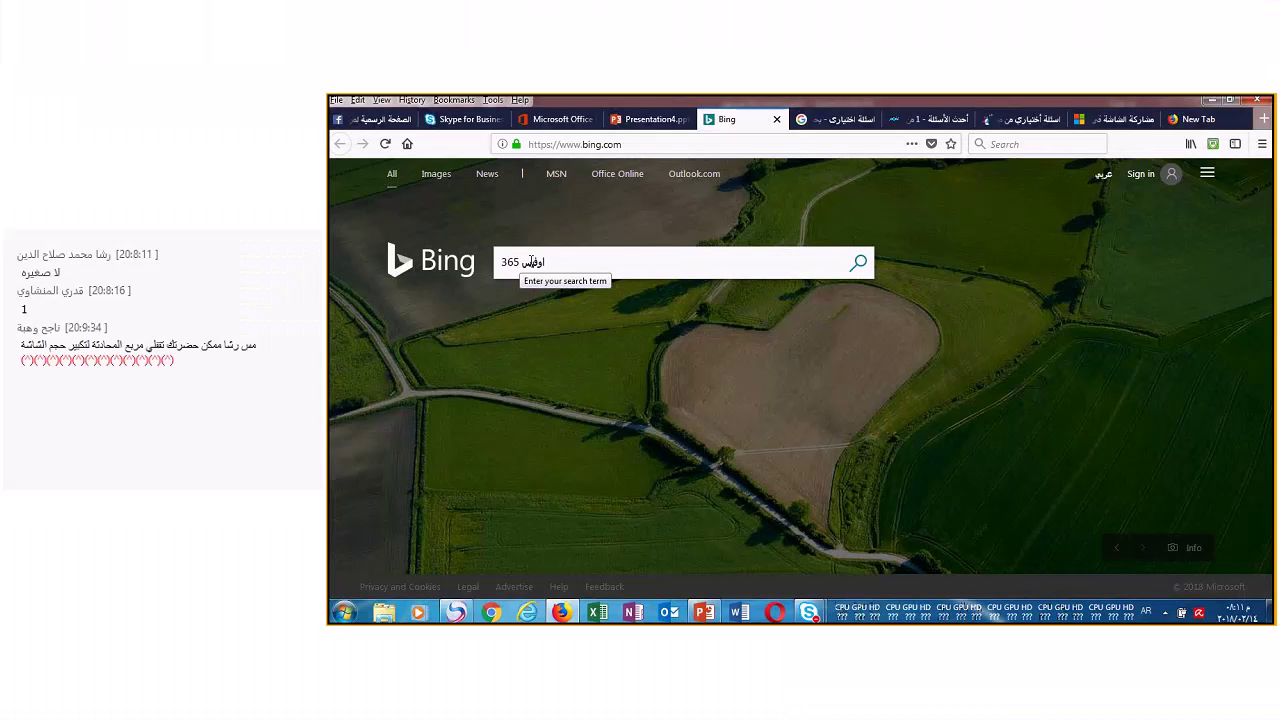
pyautogui.click(715, 231)
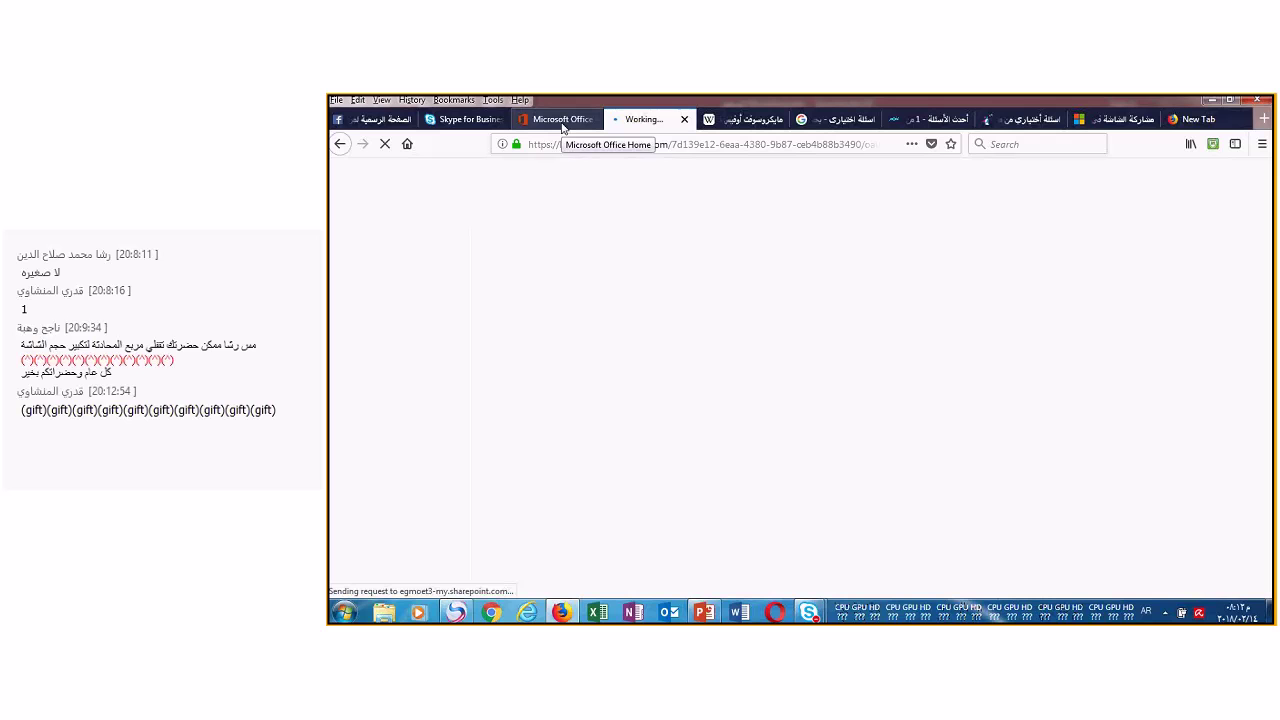
# Go back from the OneDrive Files list so the Microsoft sign-in page reloads
pyautogui.click(339, 146)
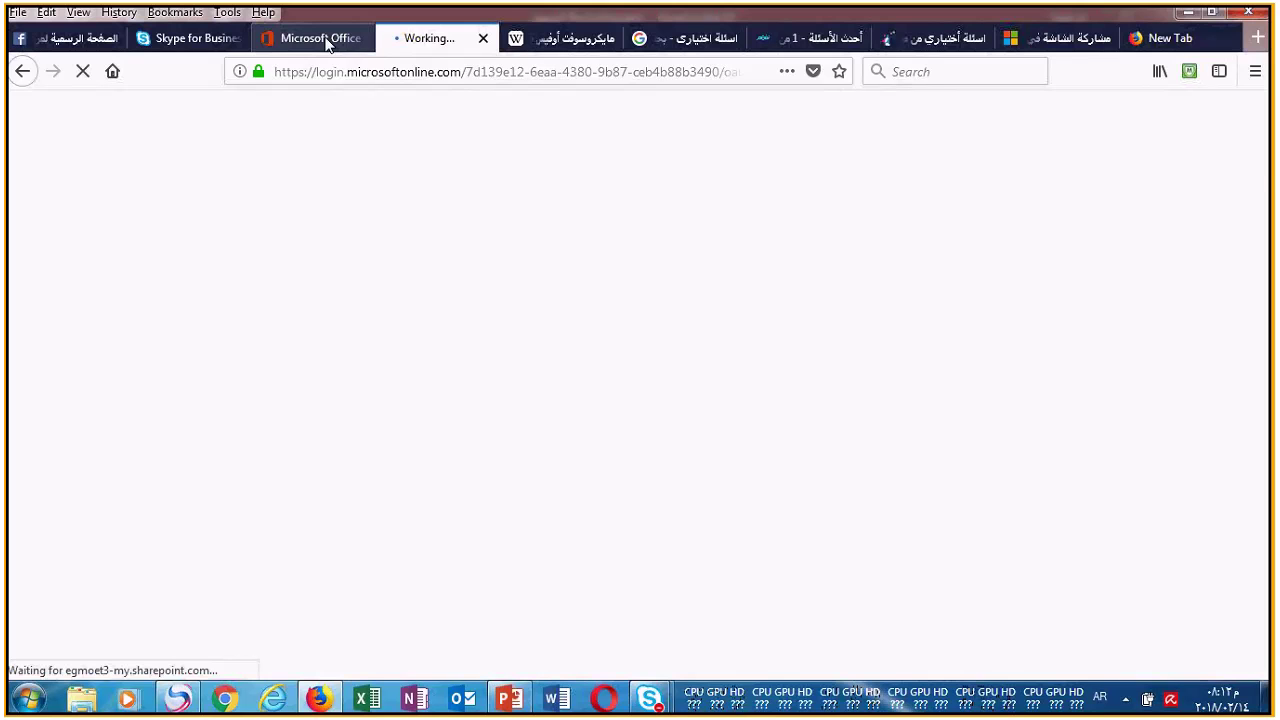
# Go back to the Office 365 home page and expand the Install Office apps menu
pyautogui.click(327, 43)
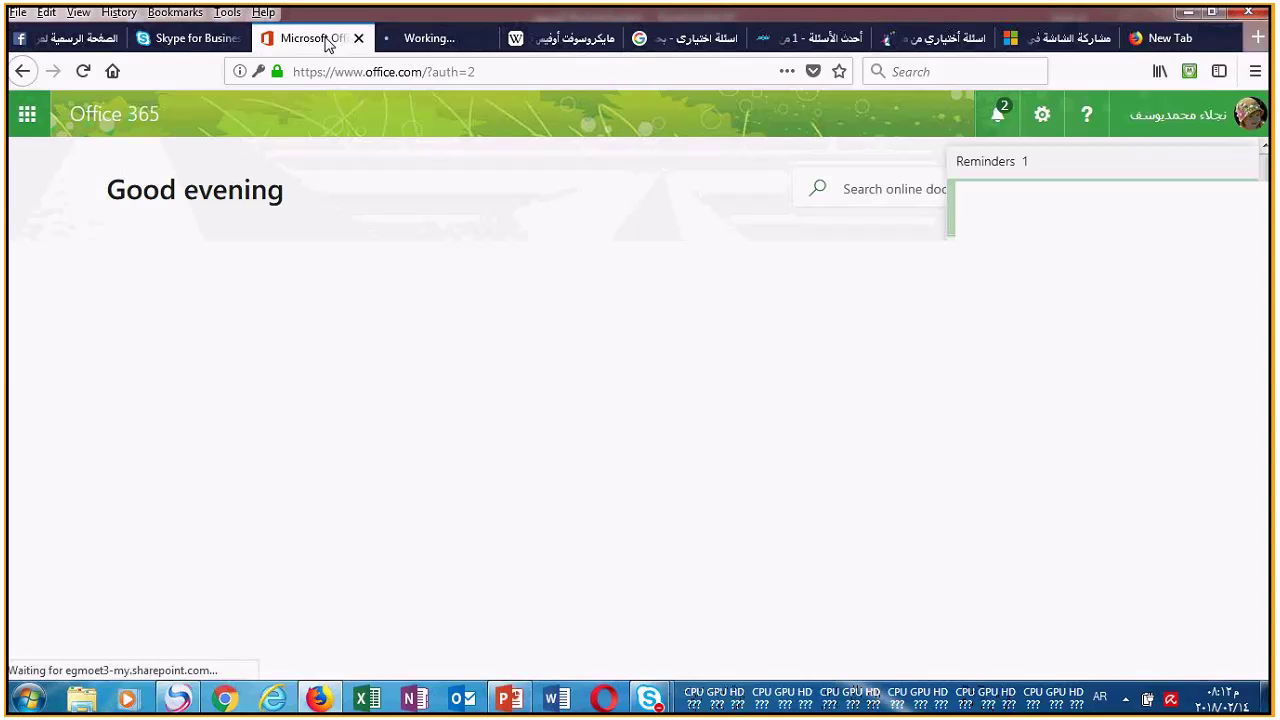
pyautogui.click(1067, 255)
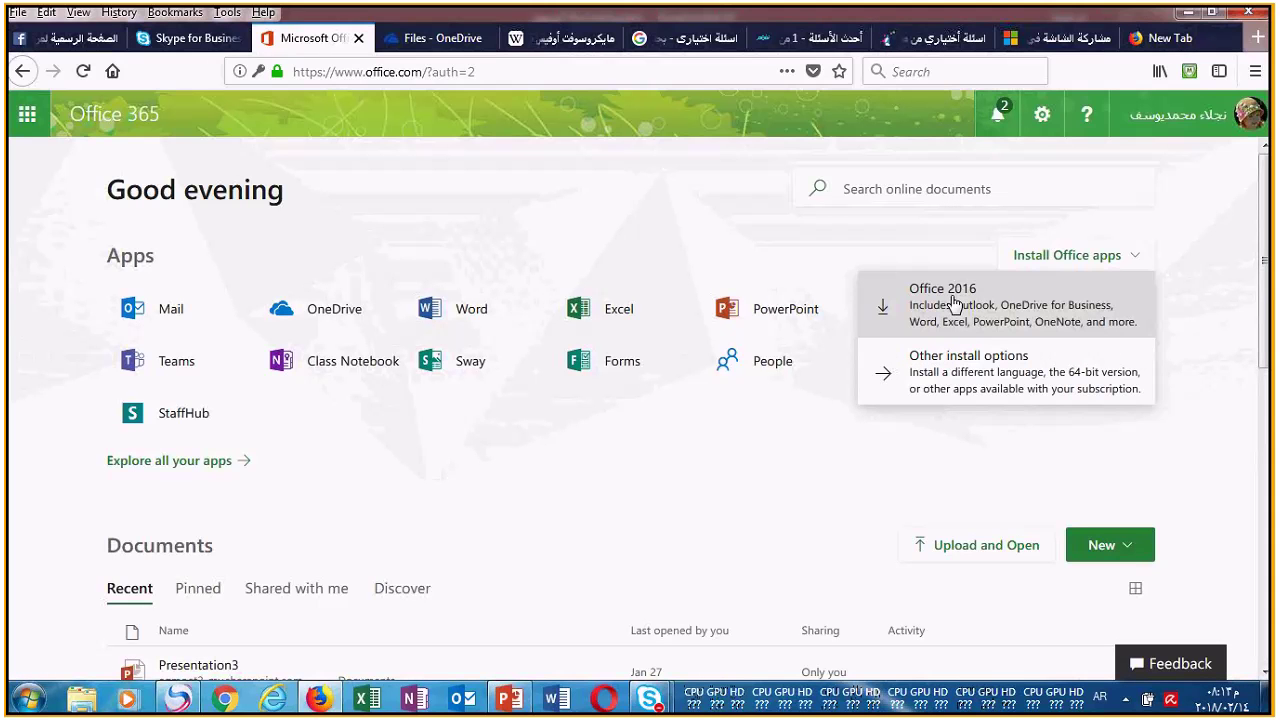
# Open Other install options, then return home and reshow the Office app install choices
pyautogui.click(972, 364)
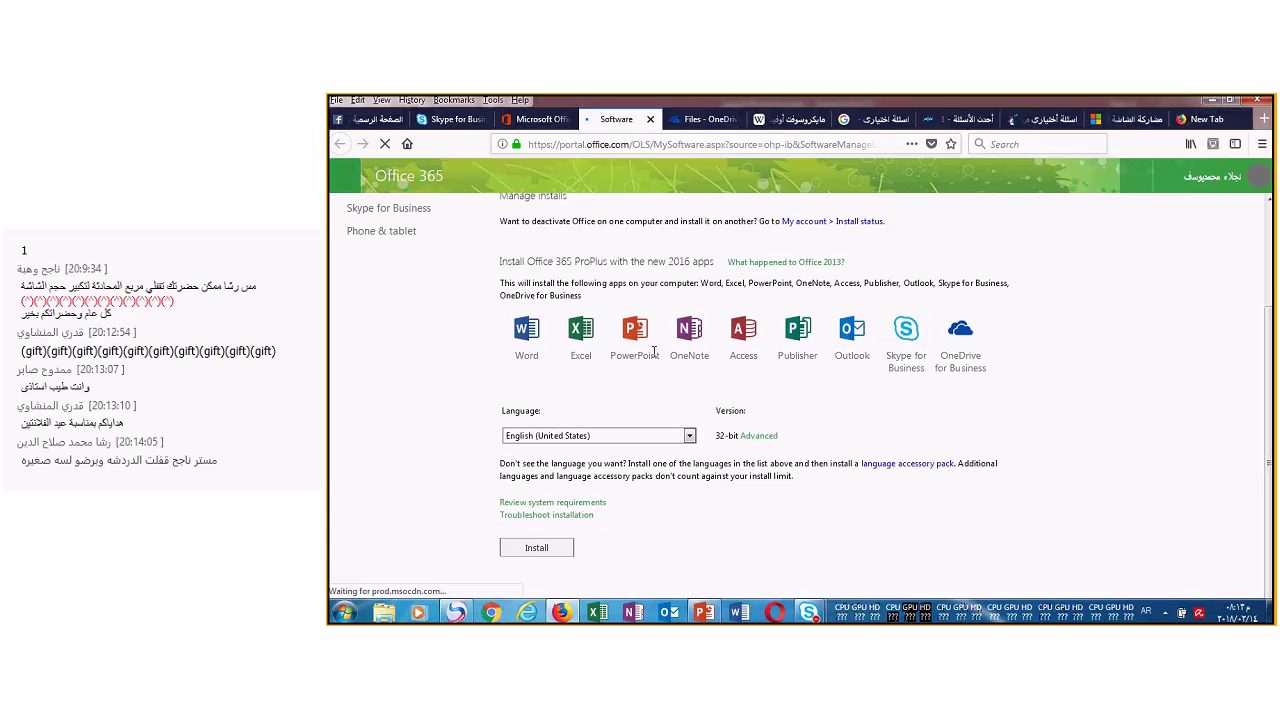
pyautogui.hotkey('ctrl', 'pageup')
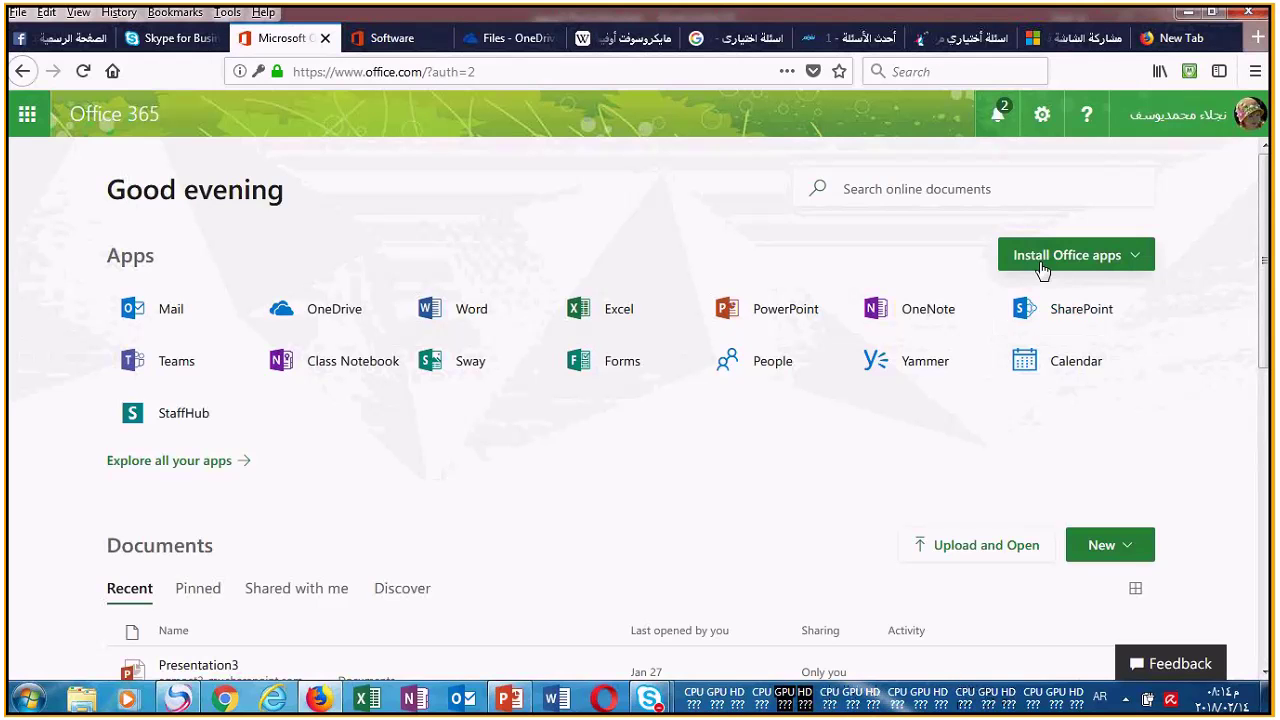
pyautogui.click(1135, 256)
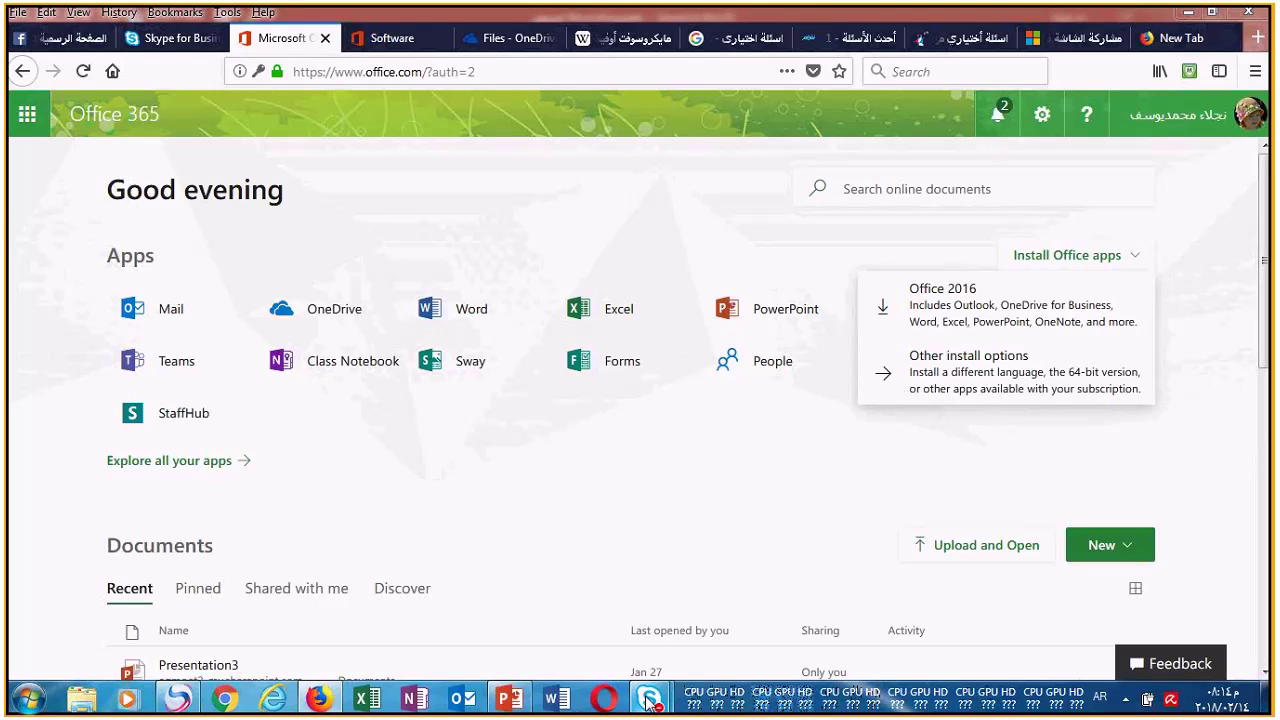
pyautogui.moveTo(649, 703)
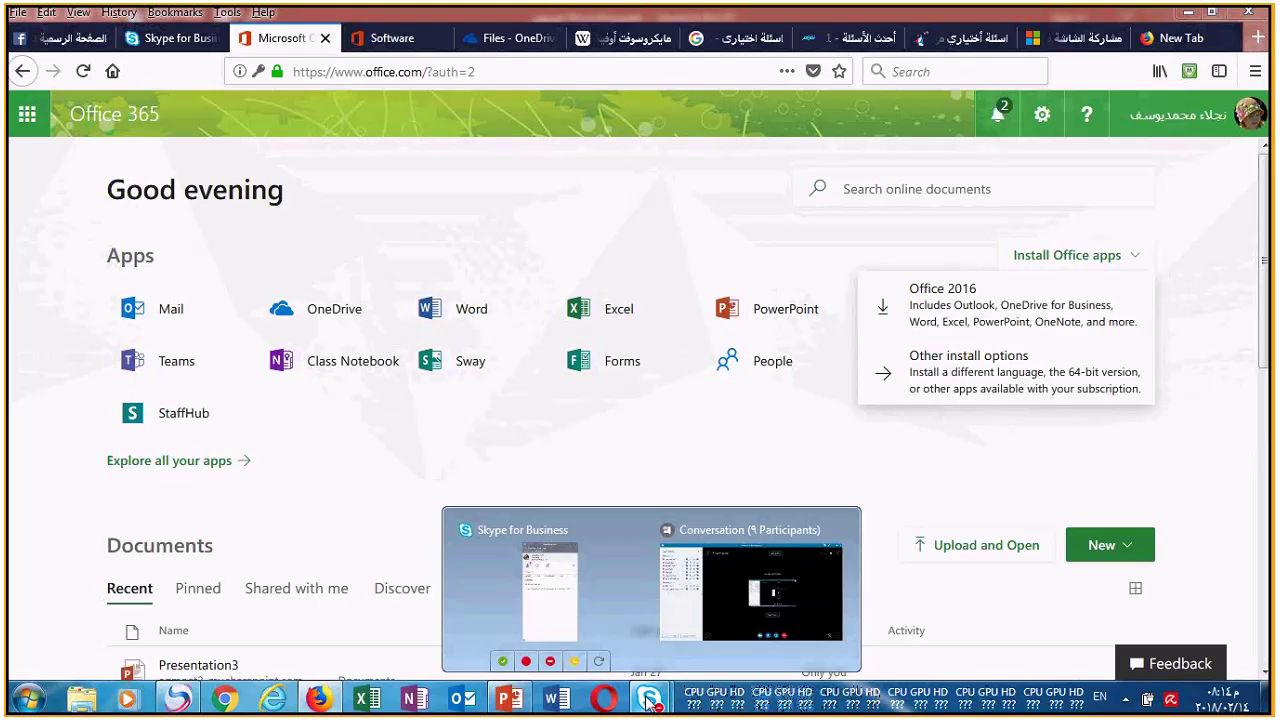
pyautogui.click(750, 590)
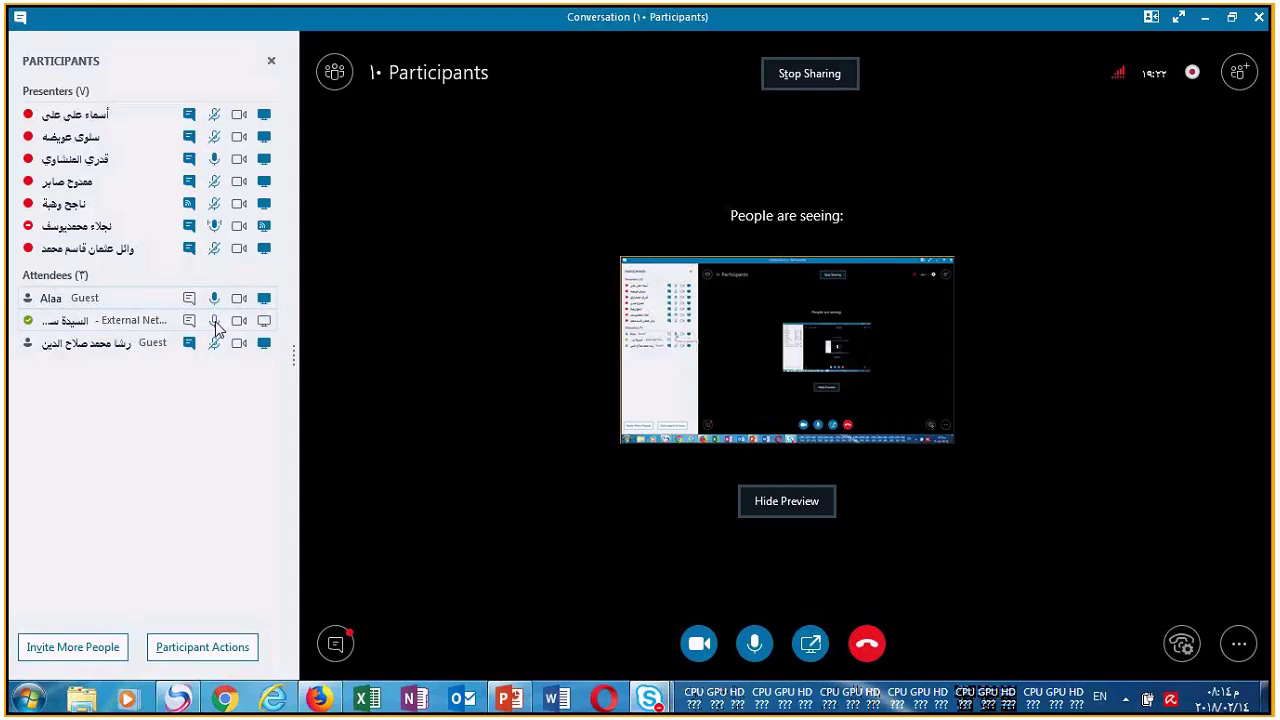
pyautogui.rightClick(215, 321)
pyautogui.press('Escape')
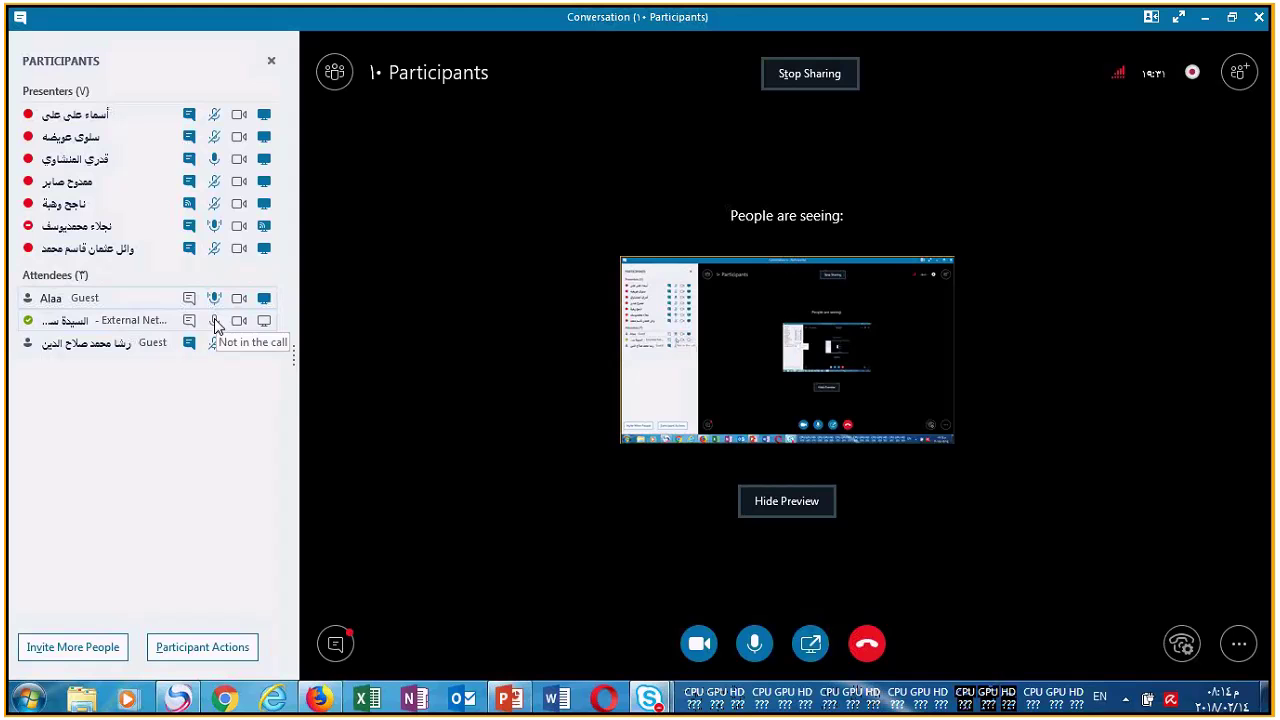
pyautogui.rightClick(214, 321)
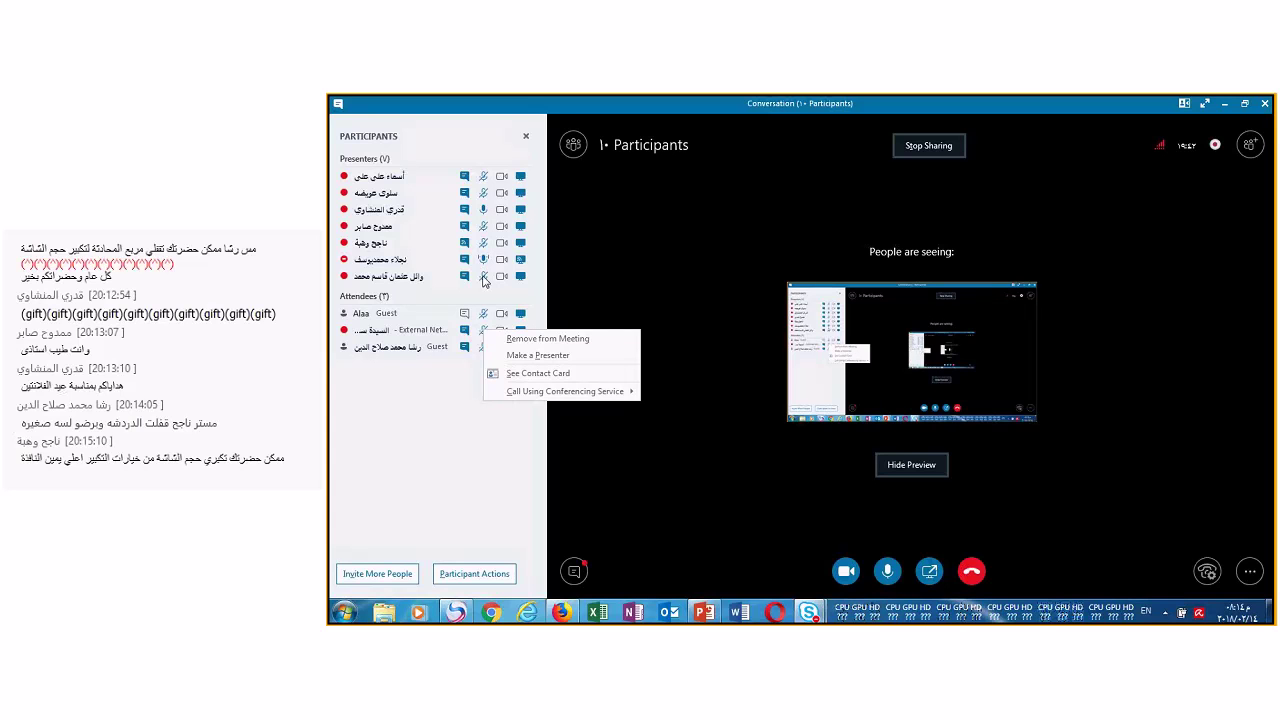
pyautogui.click(450, 399)
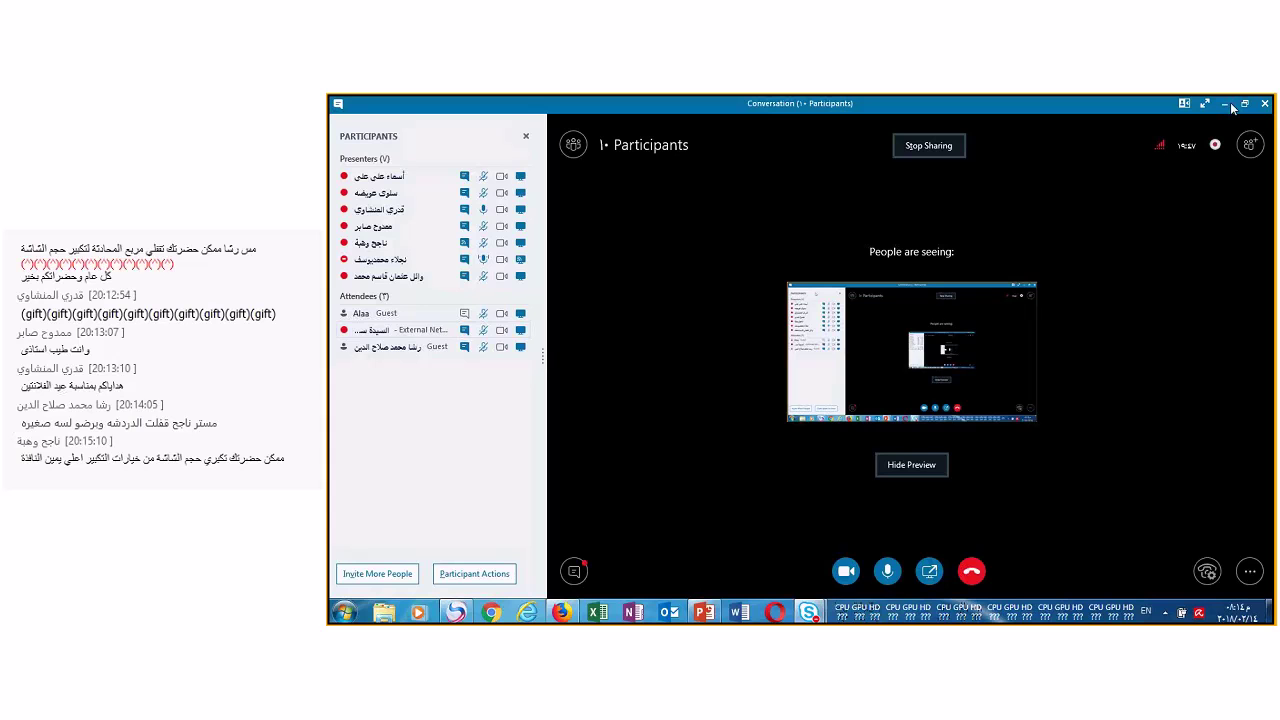
pyautogui.click(1228, 104)
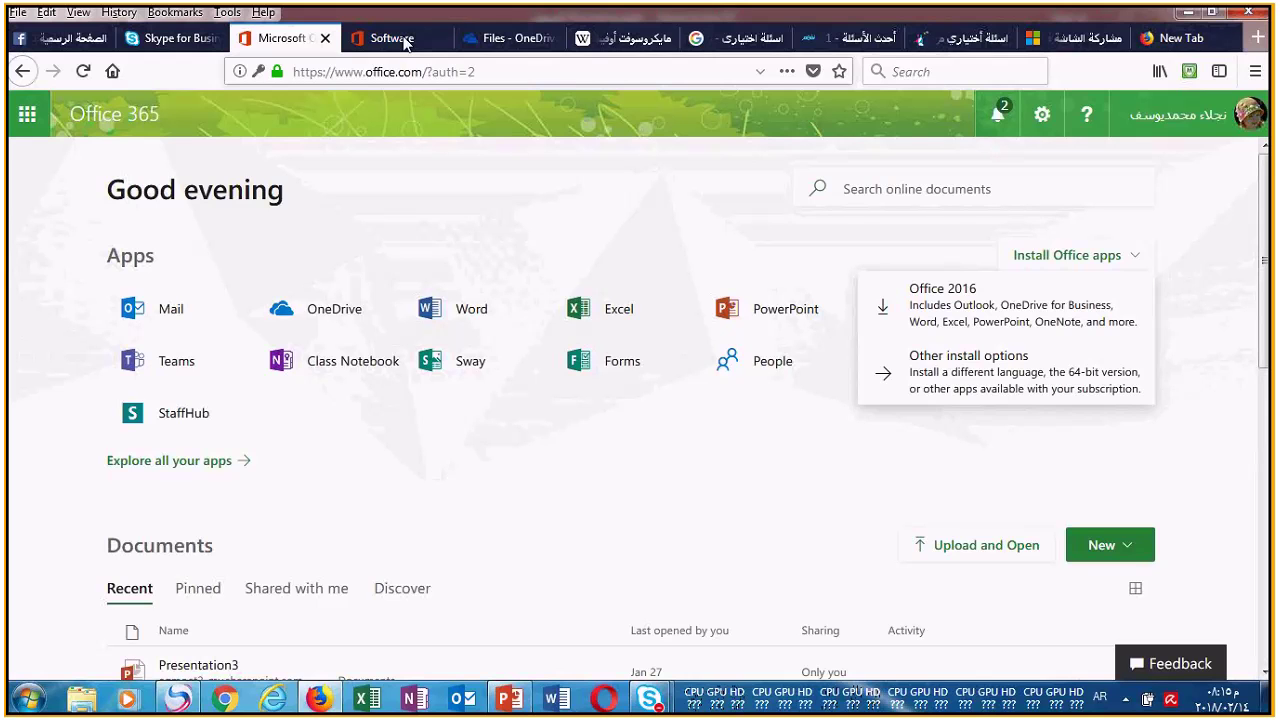
# View the Software page offering Office 365 ProPlus 2016 apps, English (United States), 32-bit
pyautogui.click(405, 42)
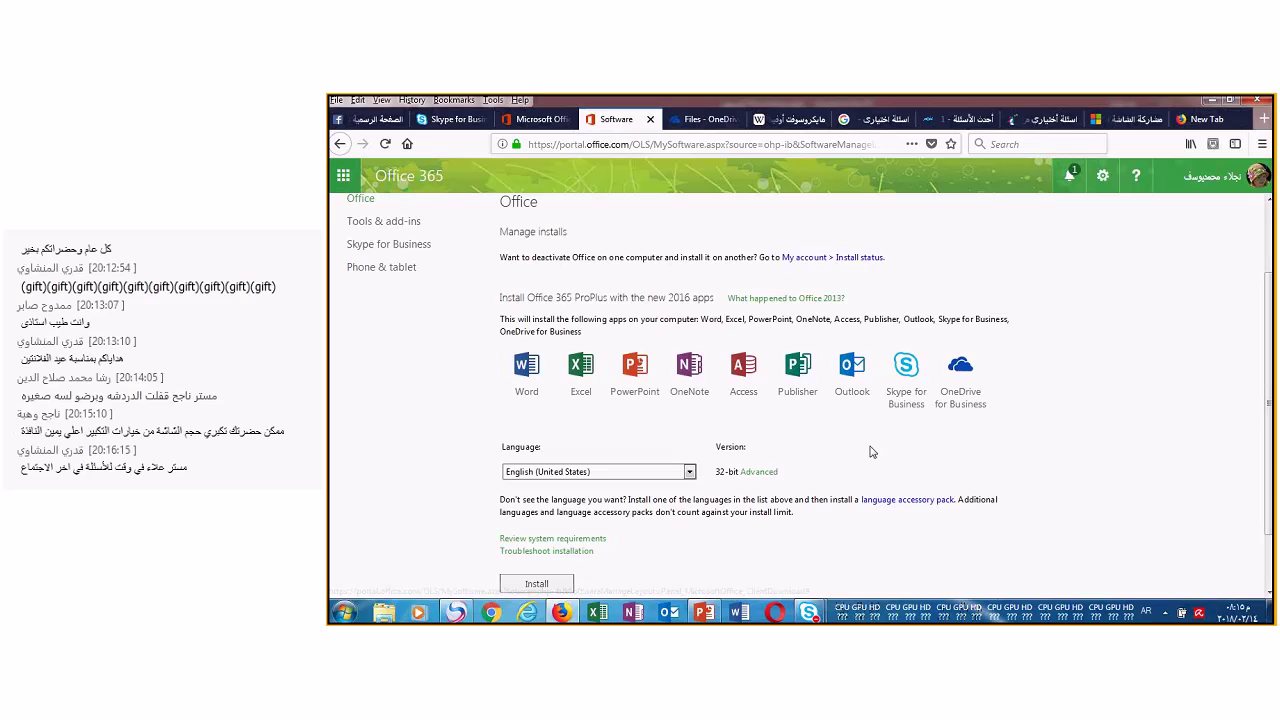
pyautogui.scroll(-1, 870, 452)
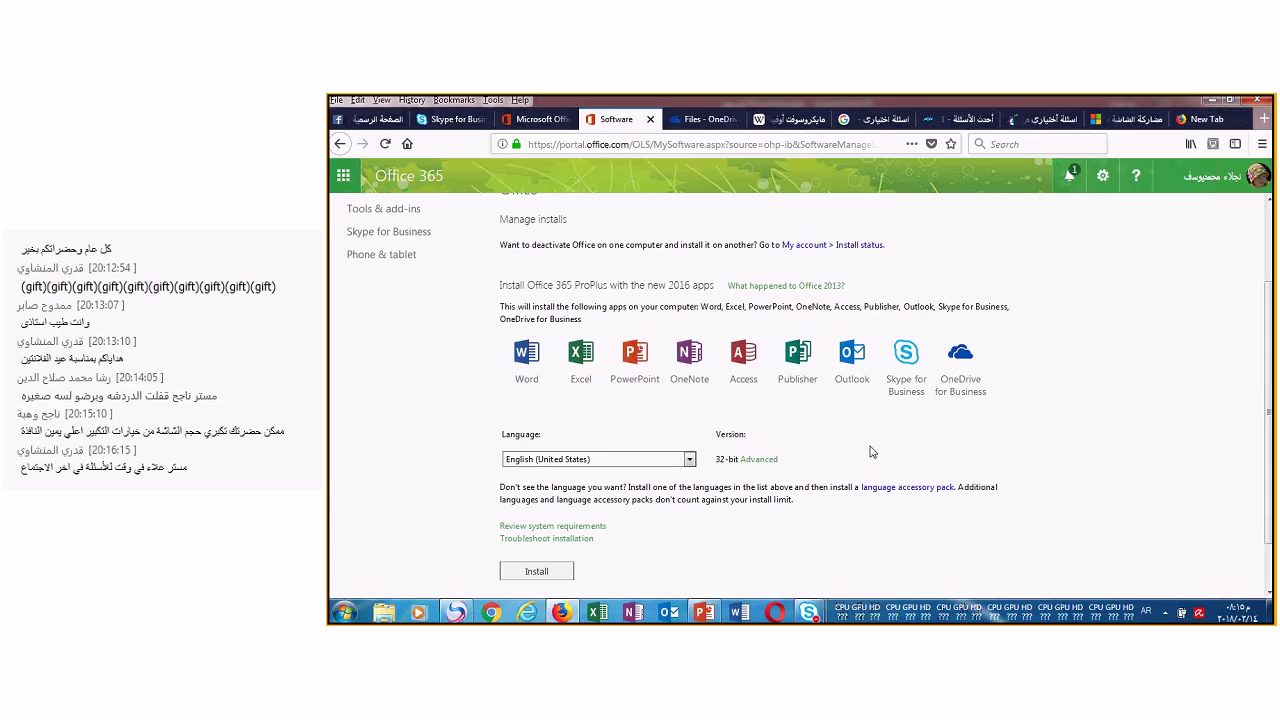
pyautogui.scroll(2, 870, 452)
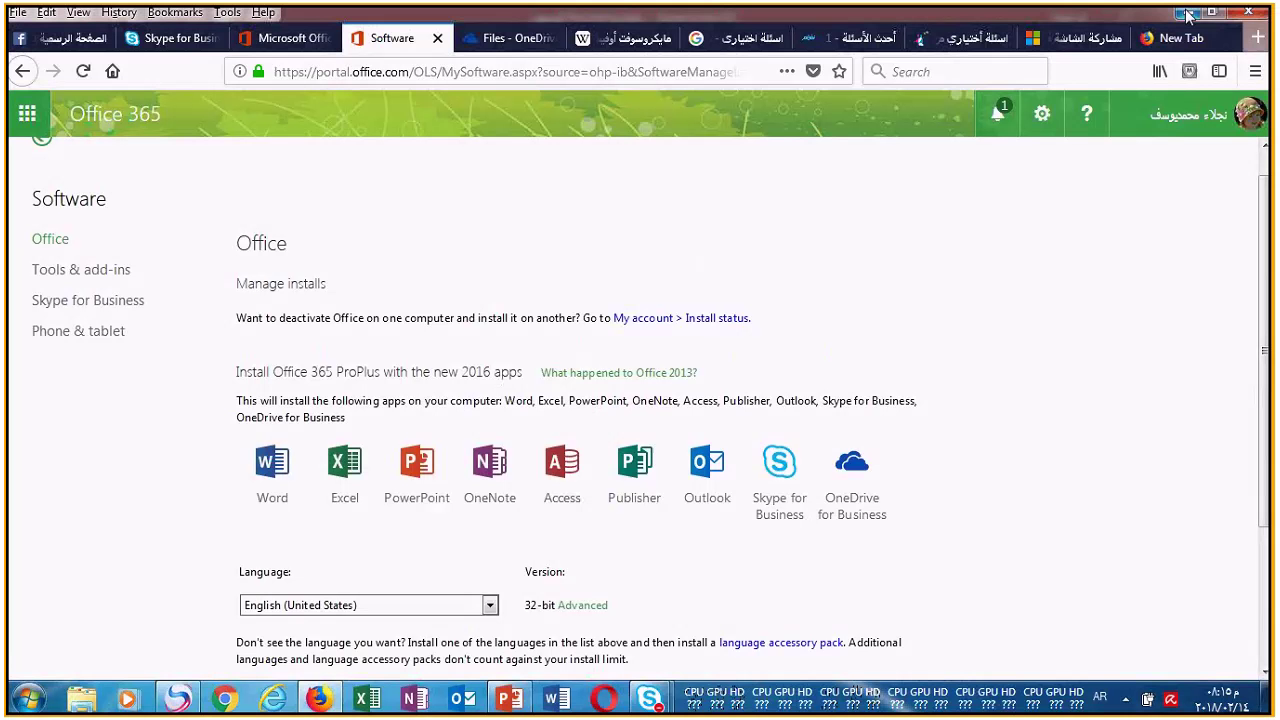
# Minimize Firefox and bring Recording.pptx back up on slide 4
pyautogui.click(1186, 13)
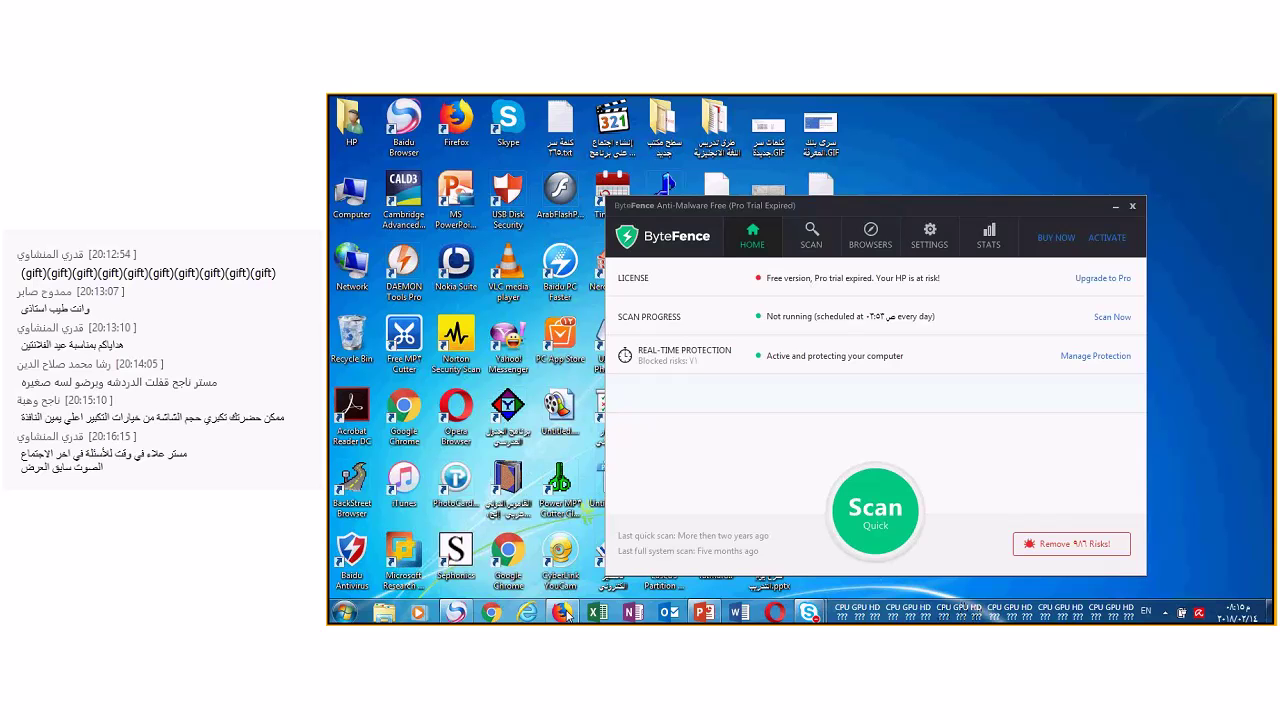
pyautogui.click(704, 612)
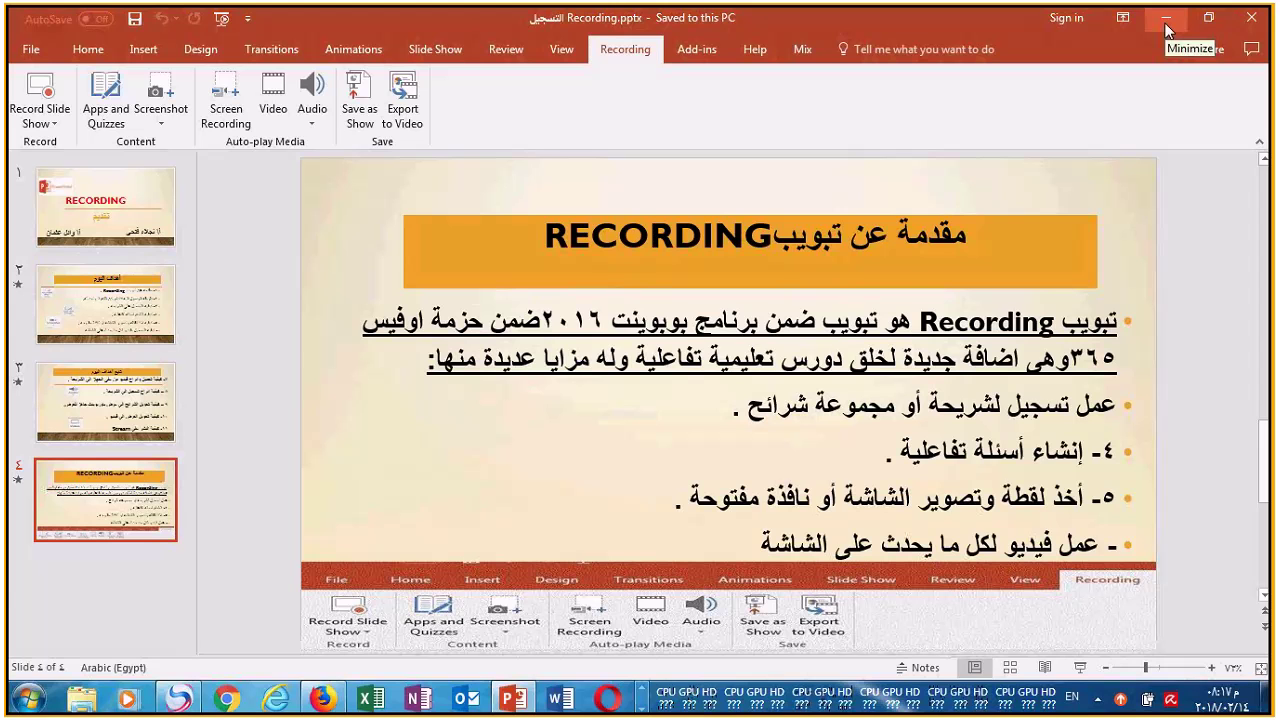
# Minimize PowerPoint to reveal the desktop video playing in Windows Media Player
pyautogui.click(1166, 22)
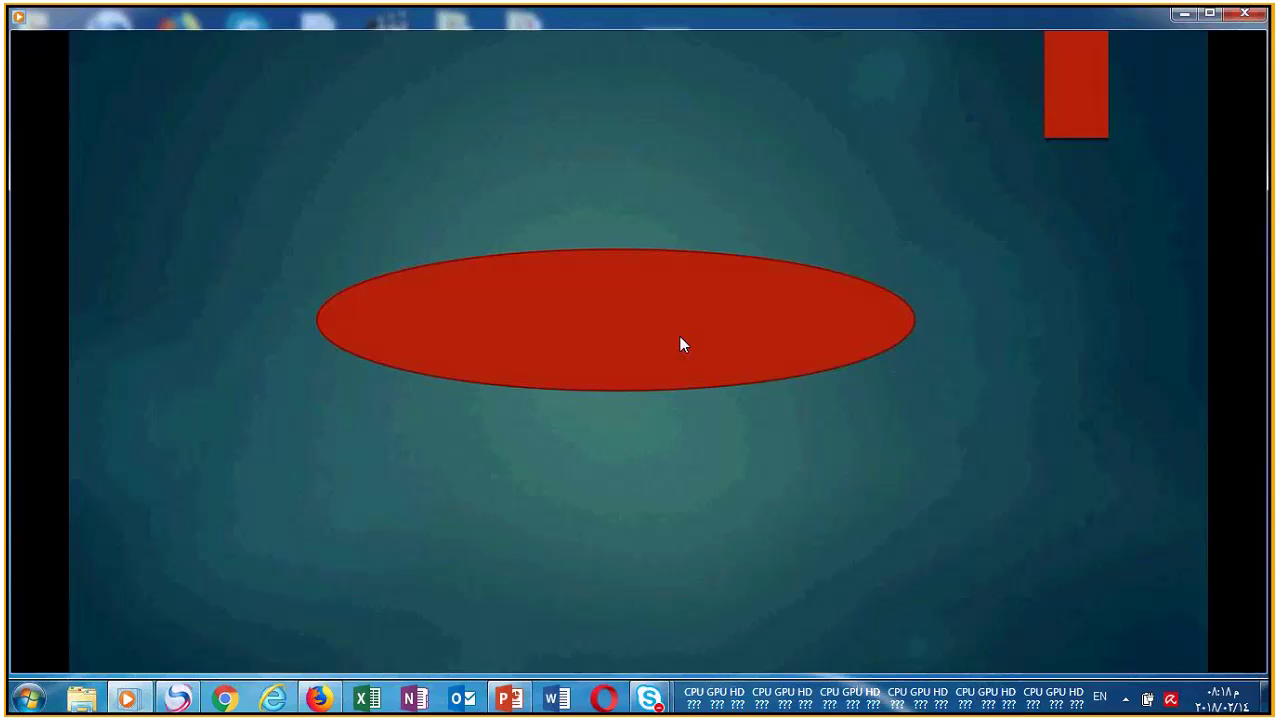
# Pause the Food mind-map video partway and minimize Windows Media Player
pyautogui.moveTo(736, 413)
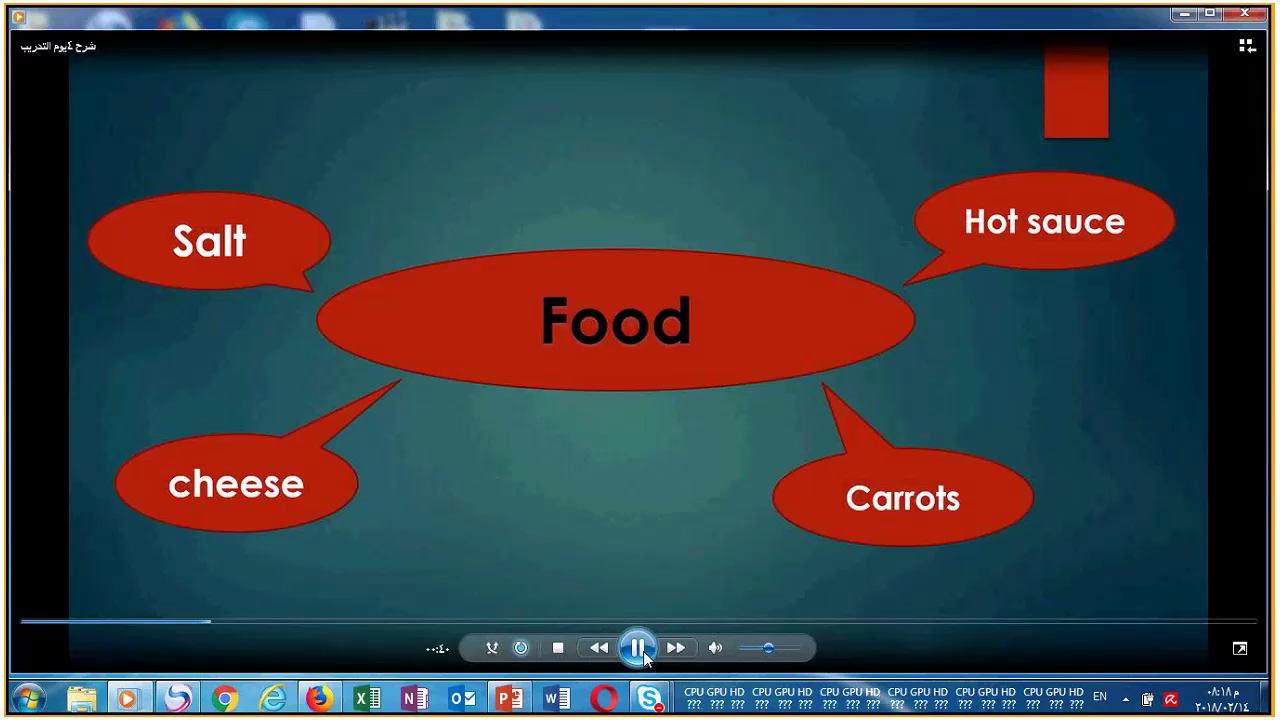
pyautogui.click(638, 648)
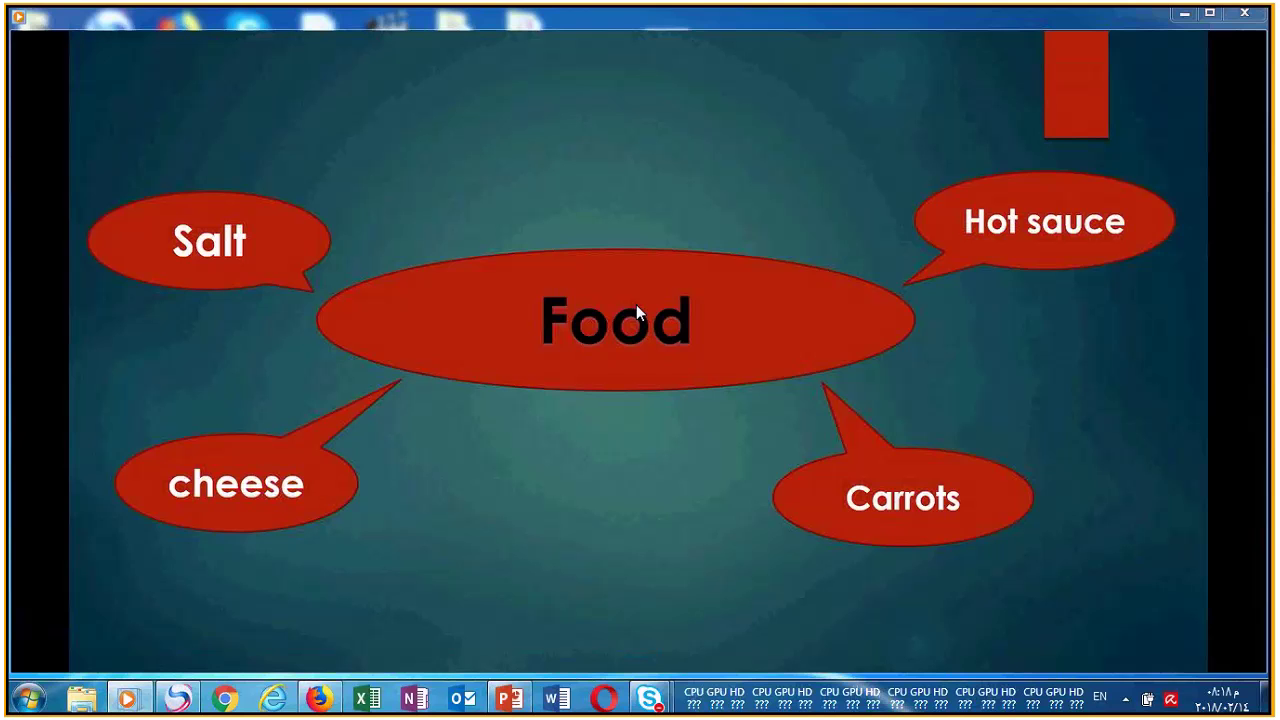
pyautogui.click(1188, 15)
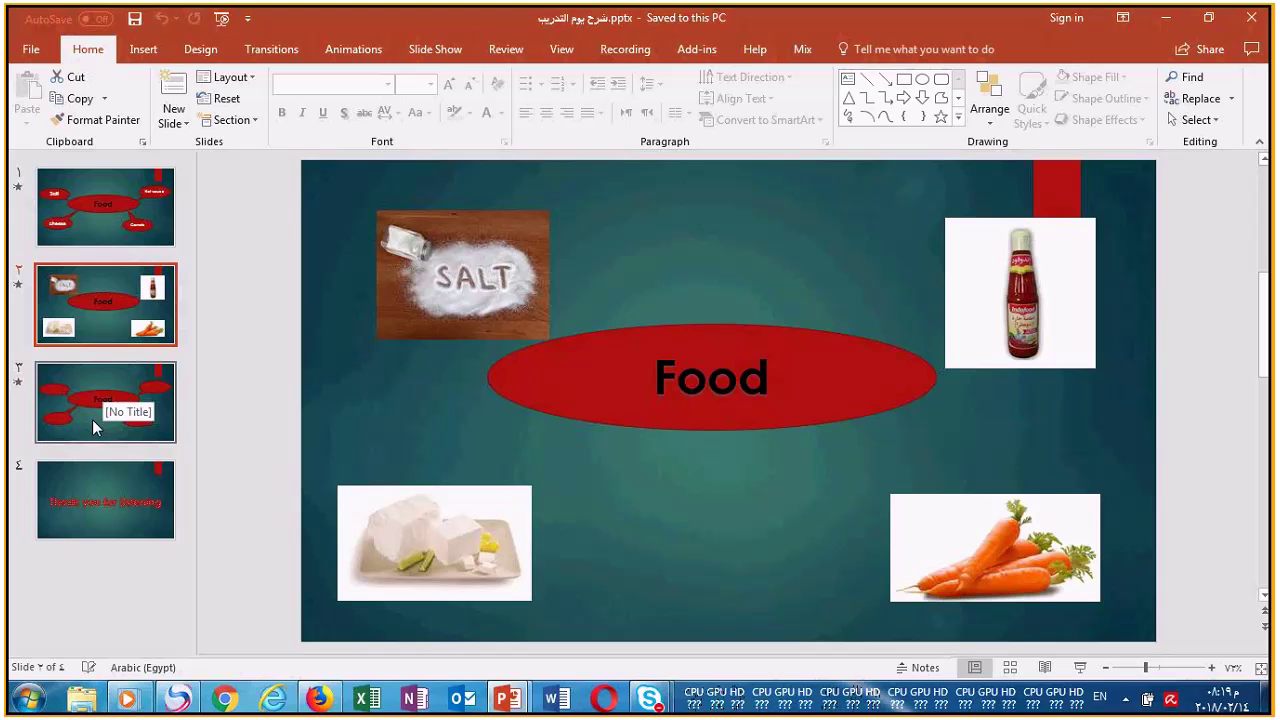
# Show slide 1's Food mind map (Salt, Hot sauce, cheese, Carrots) with the Recording tab open
pyautogui.click(92, 419)
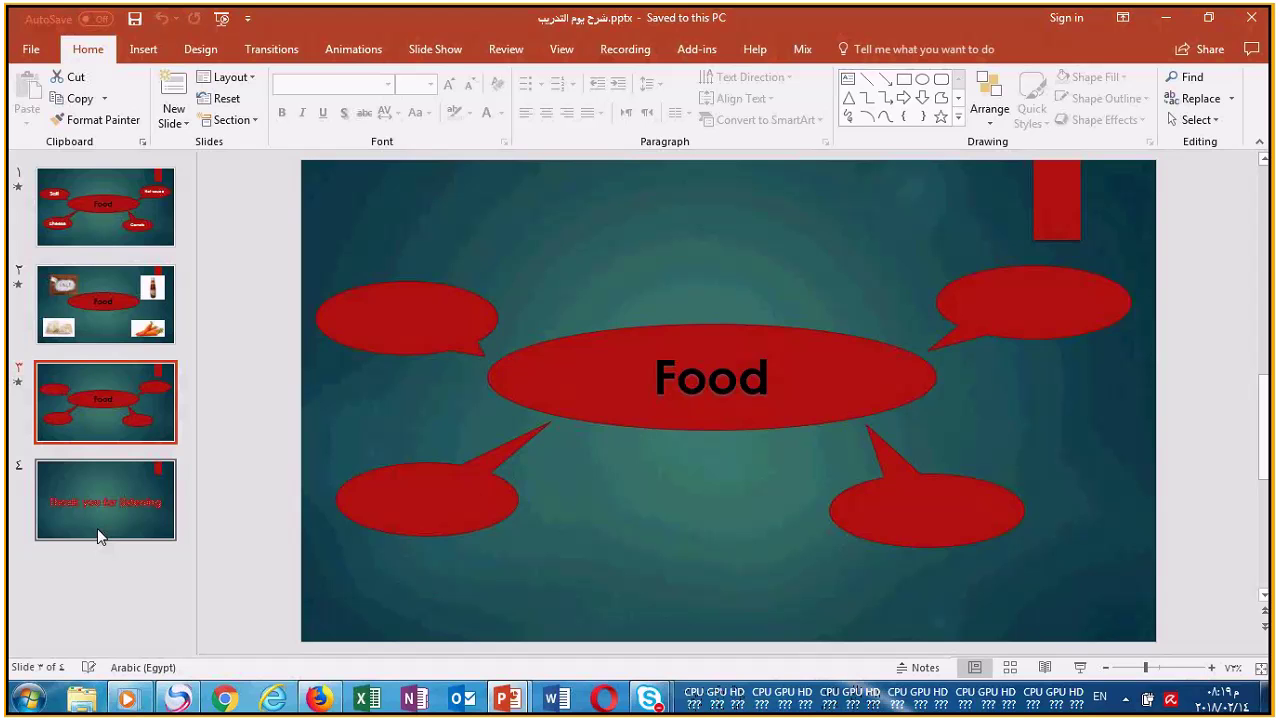
pyautogui.press('Home')
pyautogui.click(624, 52)
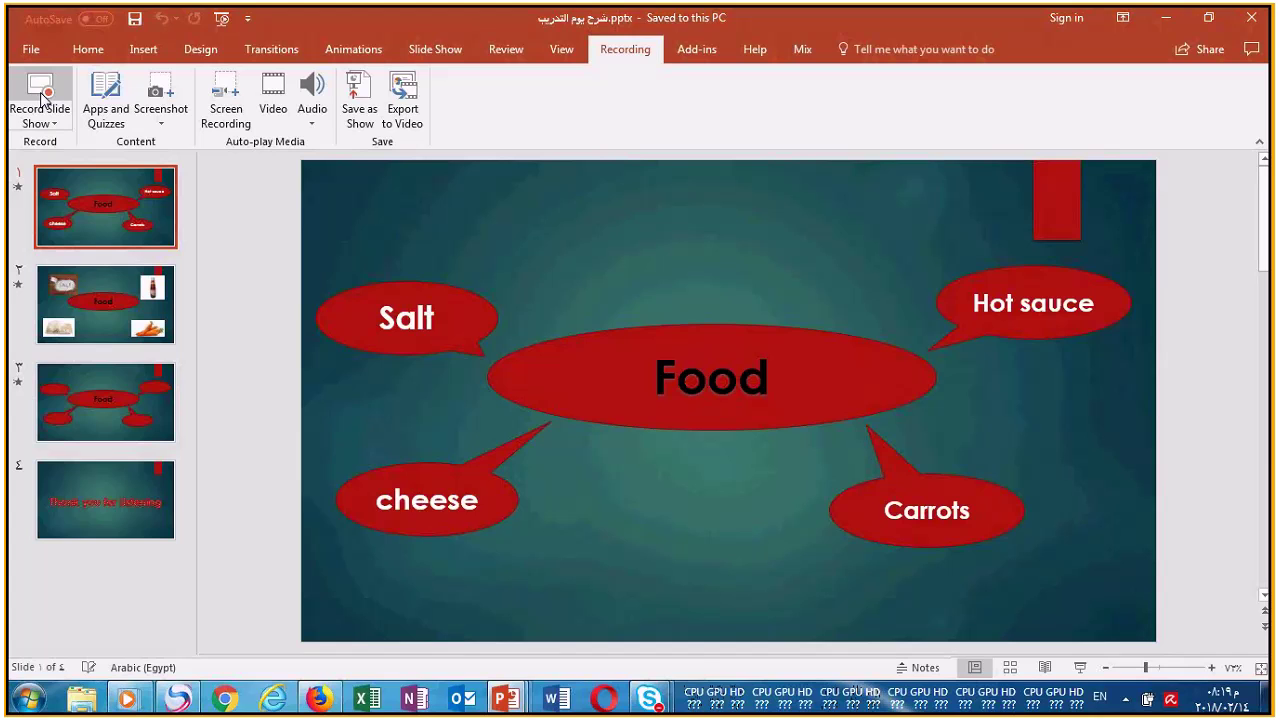
# Launch Record Slide Show on slide 1 and check the CLEAR dropdown options
pyautogui.click(44, 96)
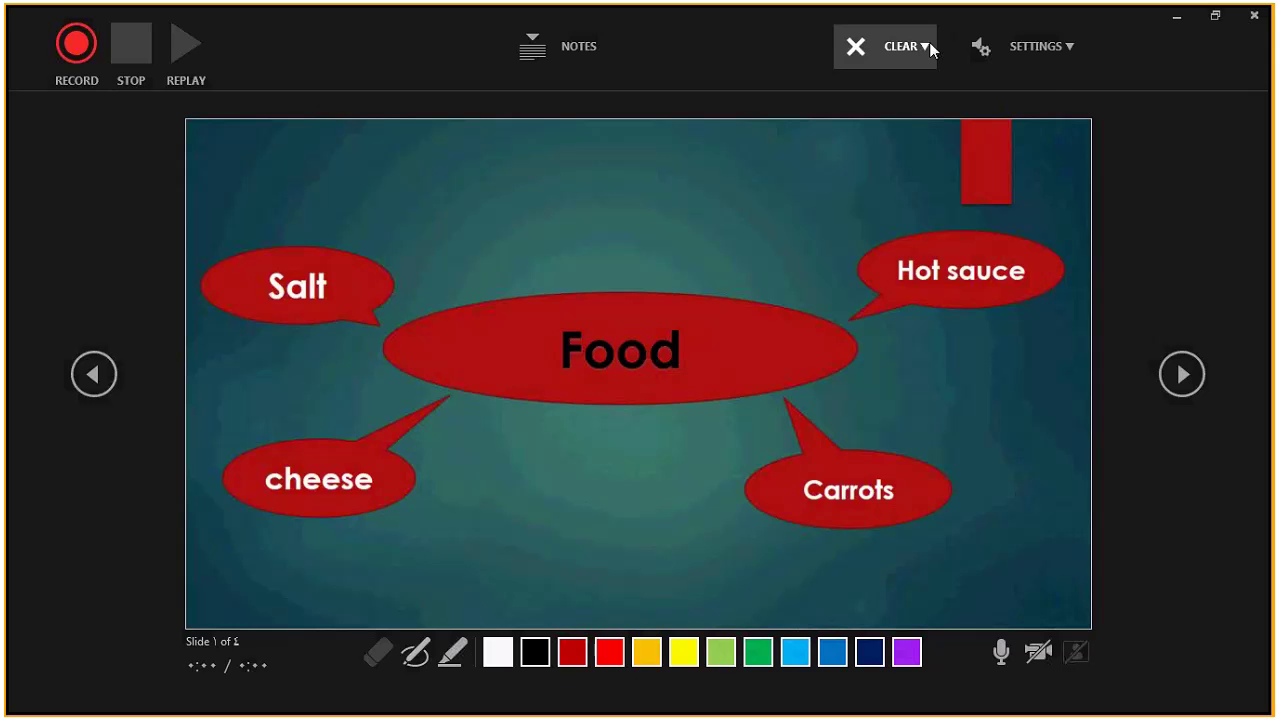
pyautogui.click(929, 48)
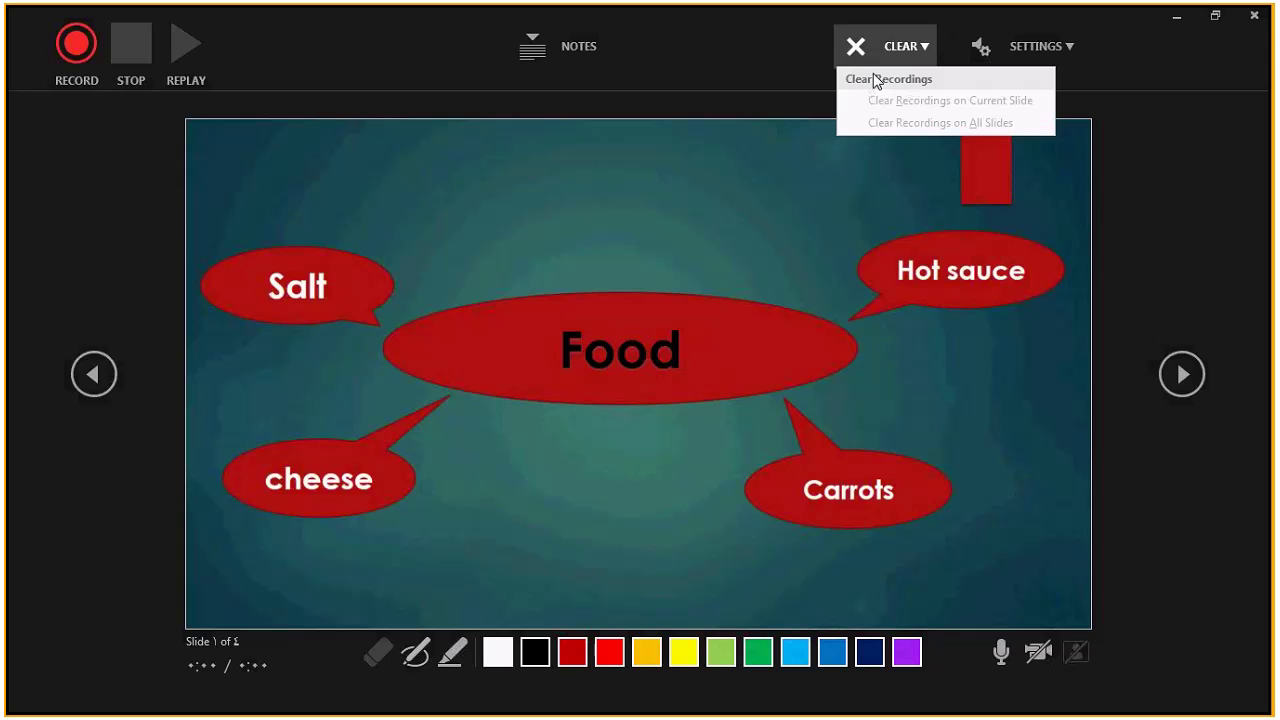
pyautogui.click(1070, 45)
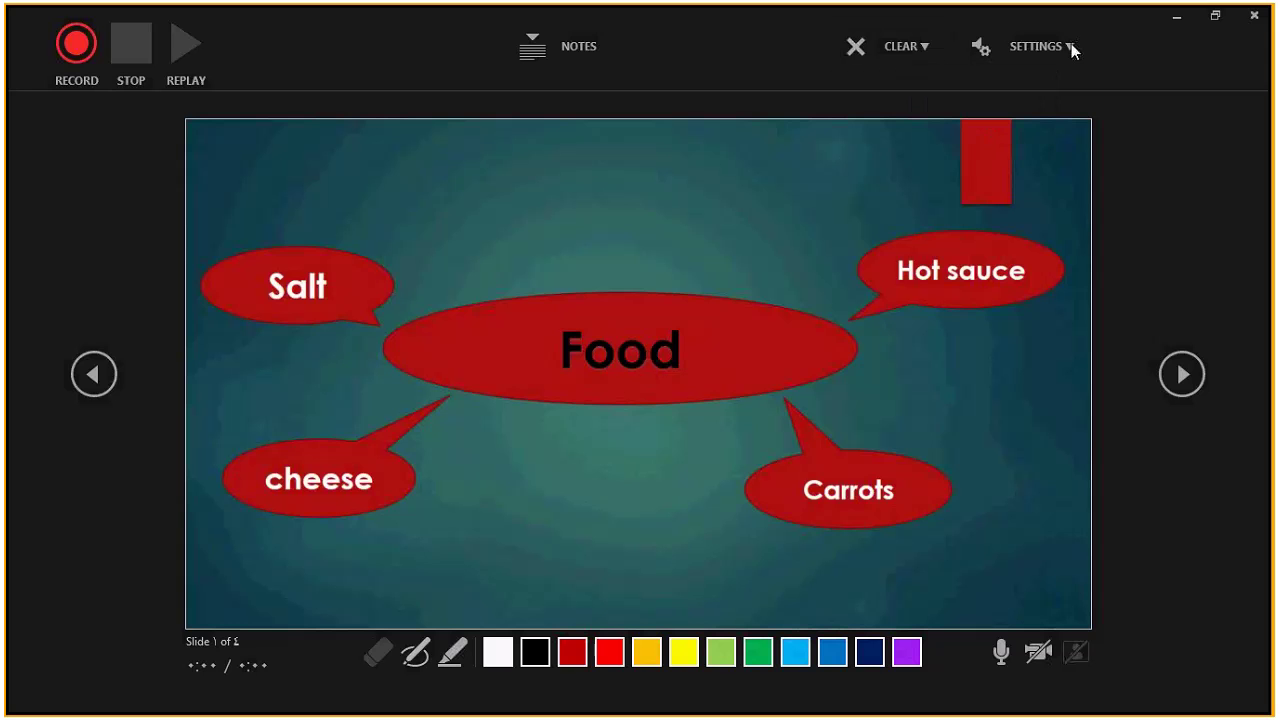
pyautogui.click(1070, 48)
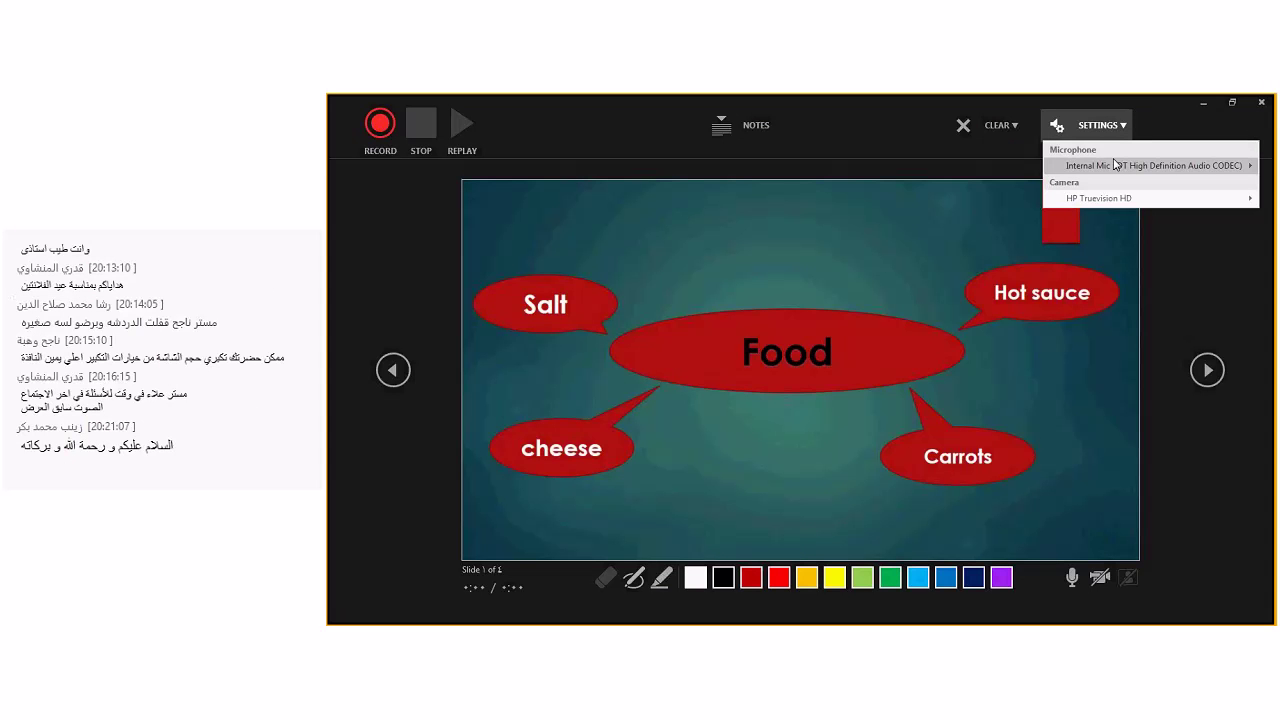
pyautogui.moveTo(1099, 166)
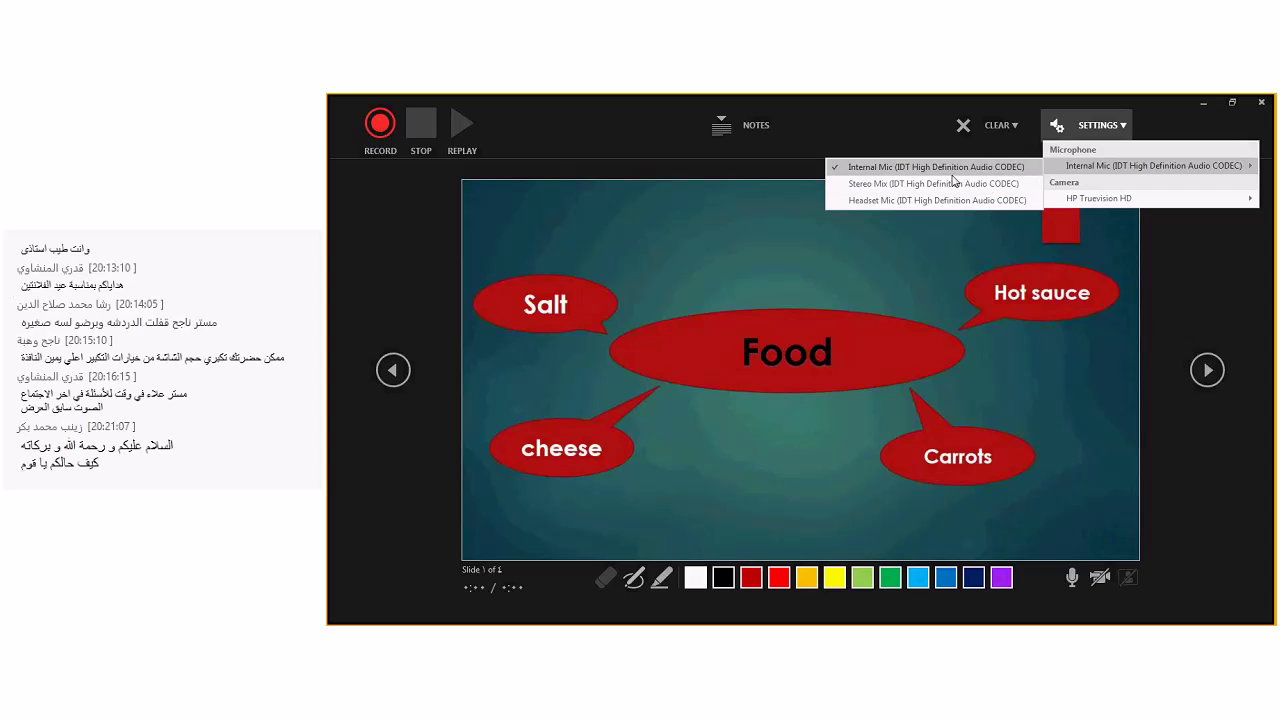
pyautogui.click(1208, 372)
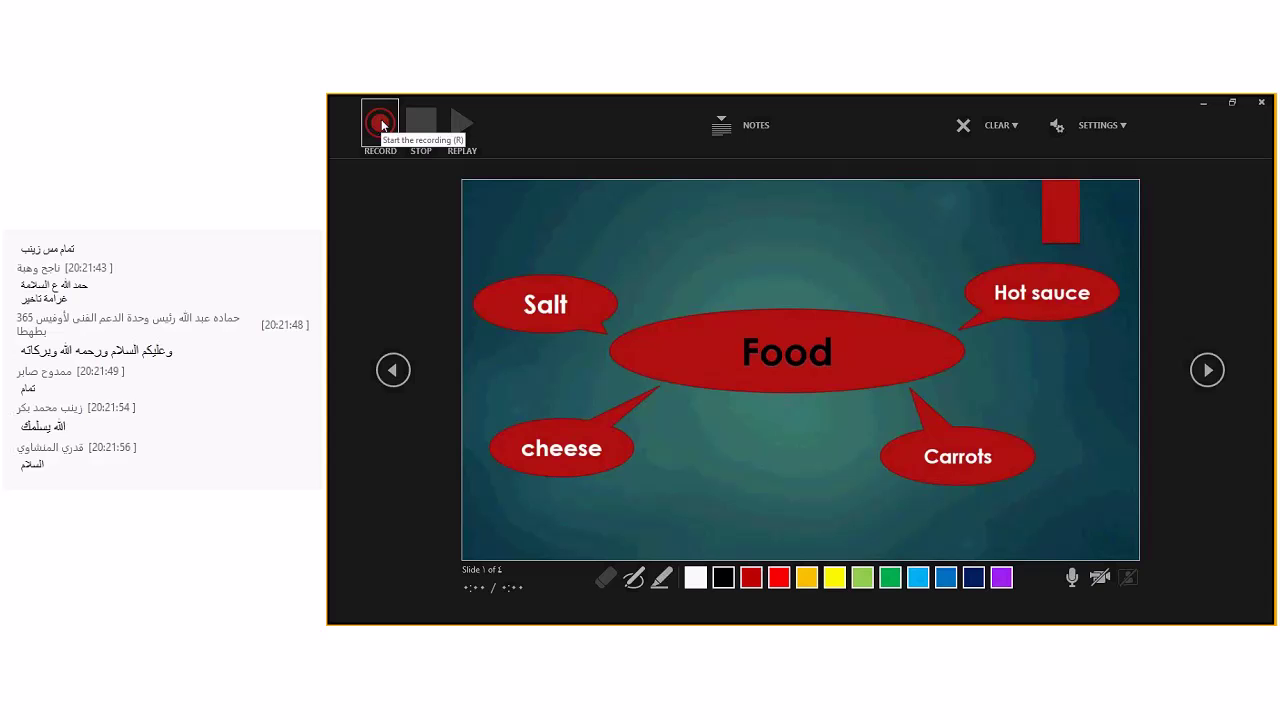
# Record about 33 seconds on slide 1, bringing in the Hot sauce and lower-right bubbles, then pause
pyautogui.click(381, 124)
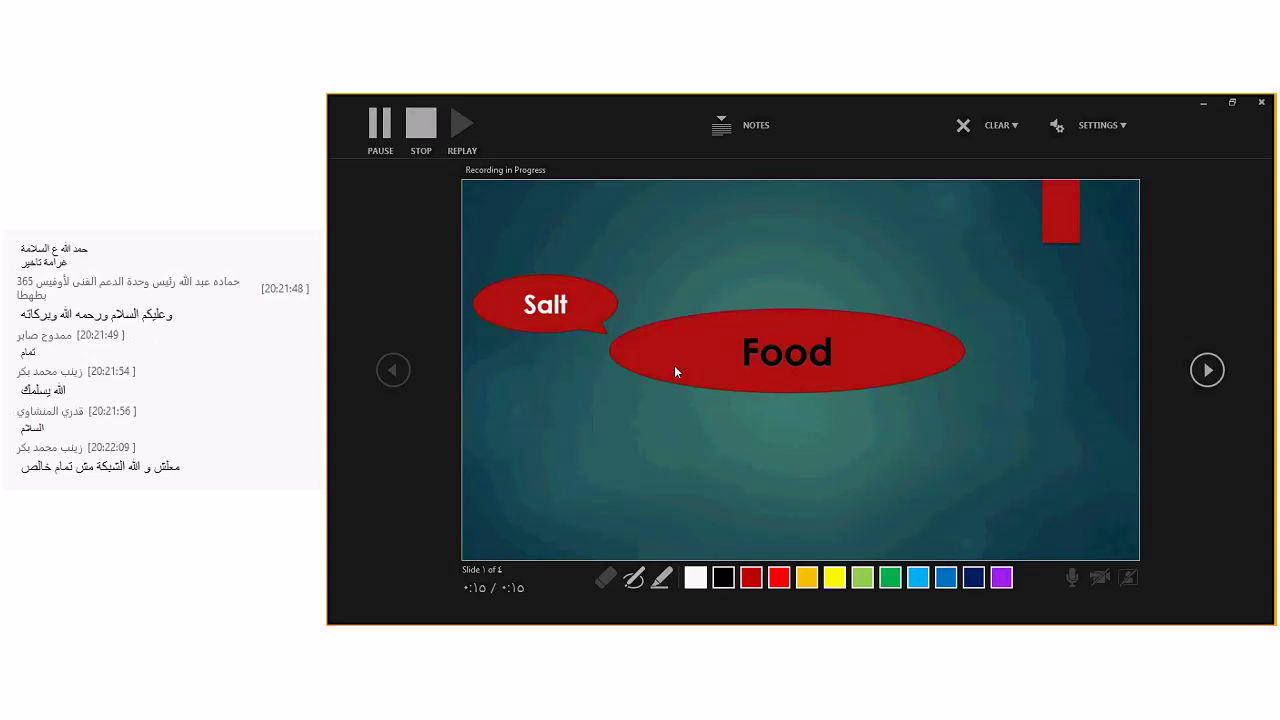
pyautogui.click(885, 418)
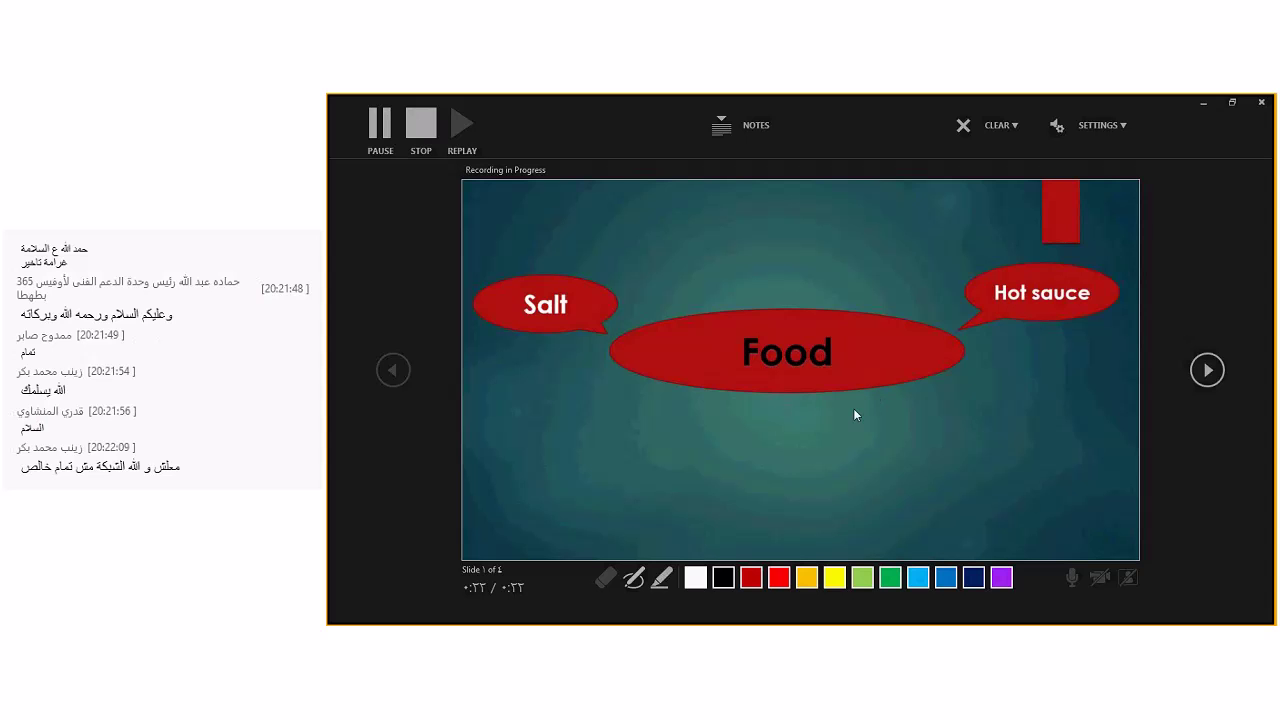
pyautogui.click(781, 450)
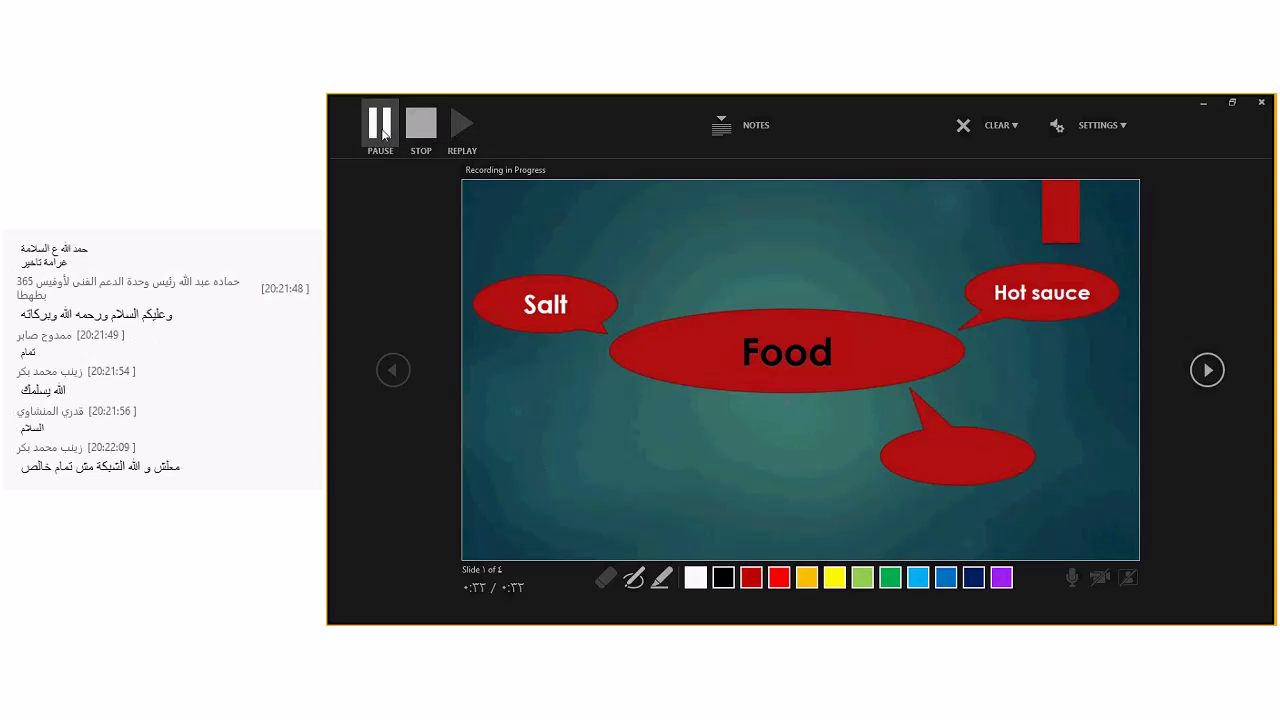
pyautogui.click(383, 133)
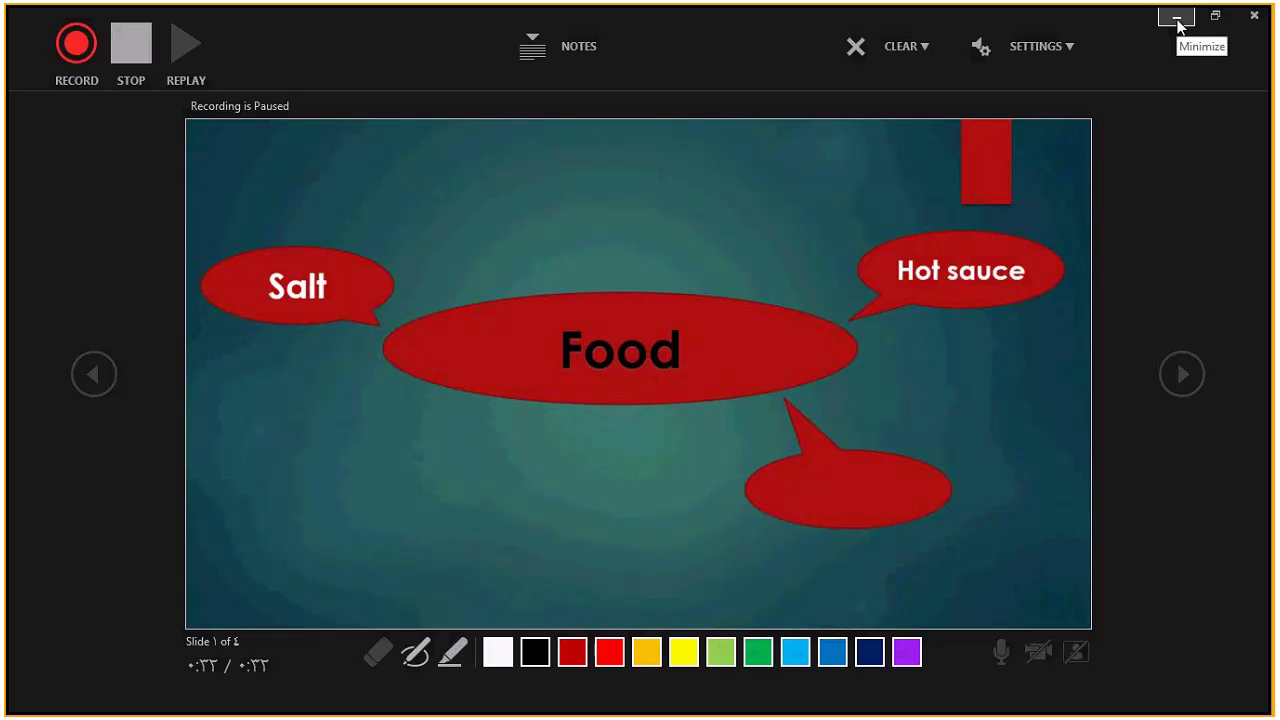
# Reveal the cheese and Carrots bubbles, then exit the slide show back to editing
pyautogui.click(1177, 20)
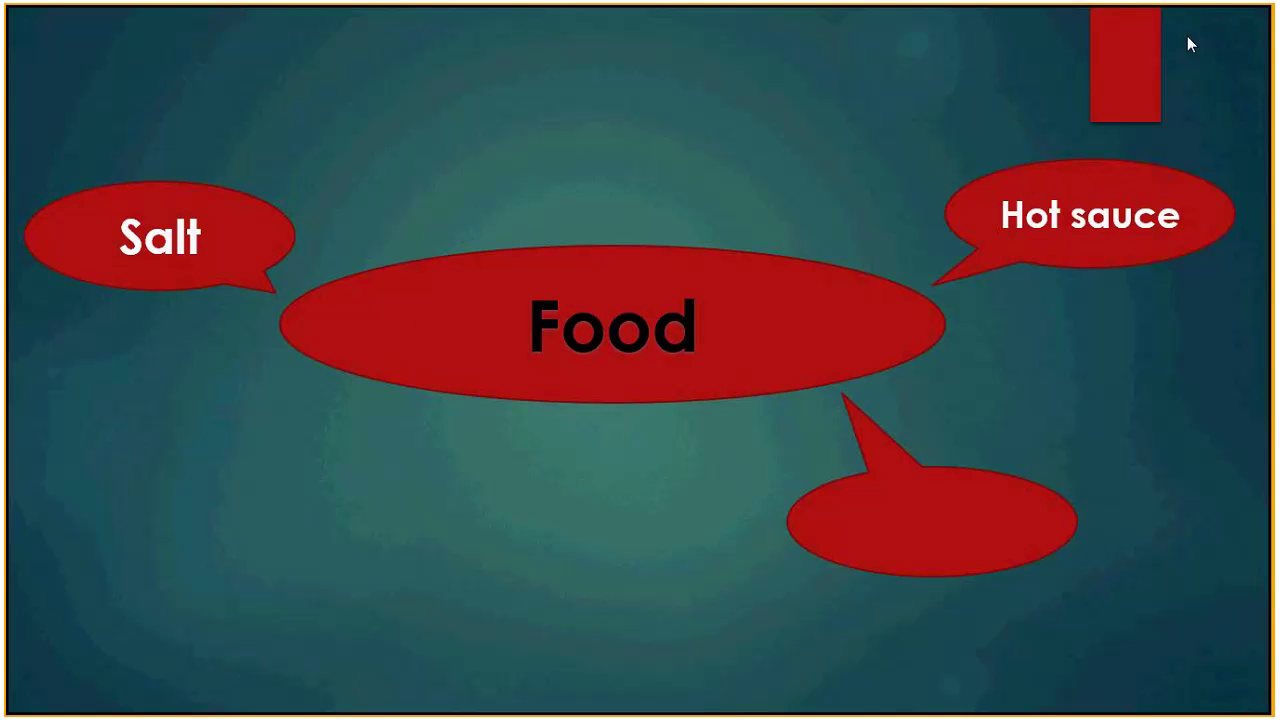
pyautogui.click(1188, 38)
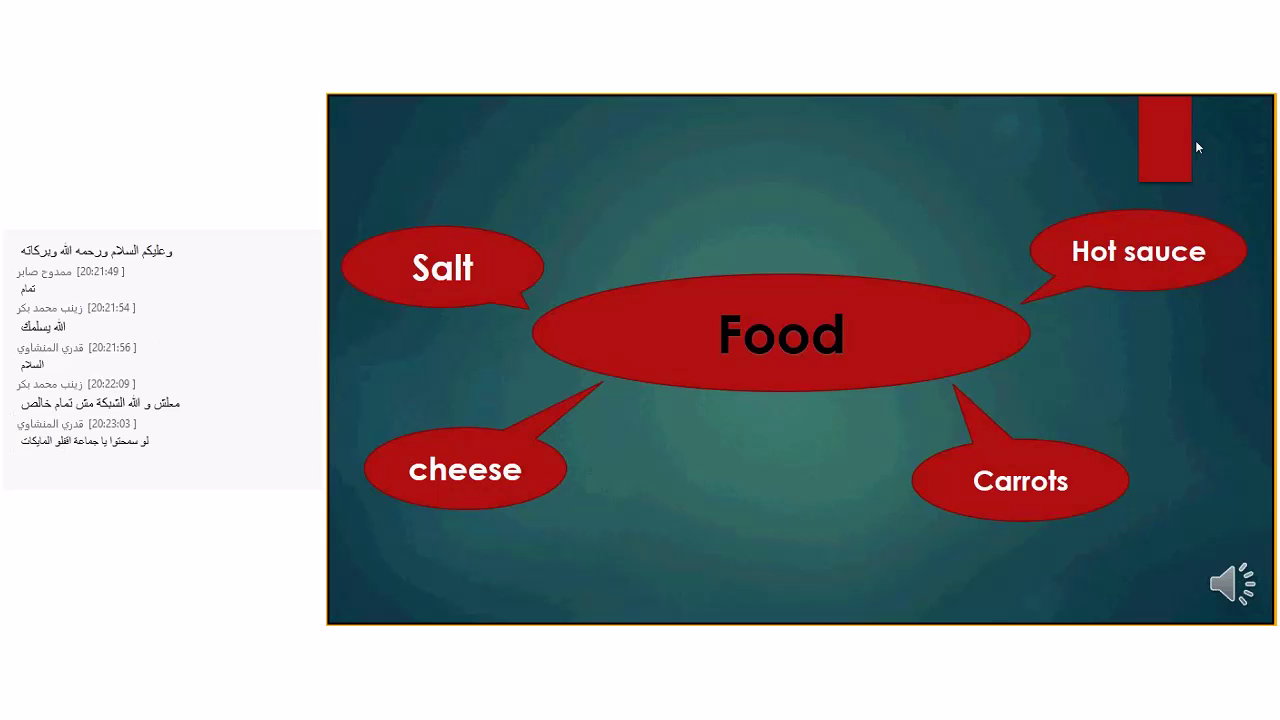
pyautogui.press('Escape')
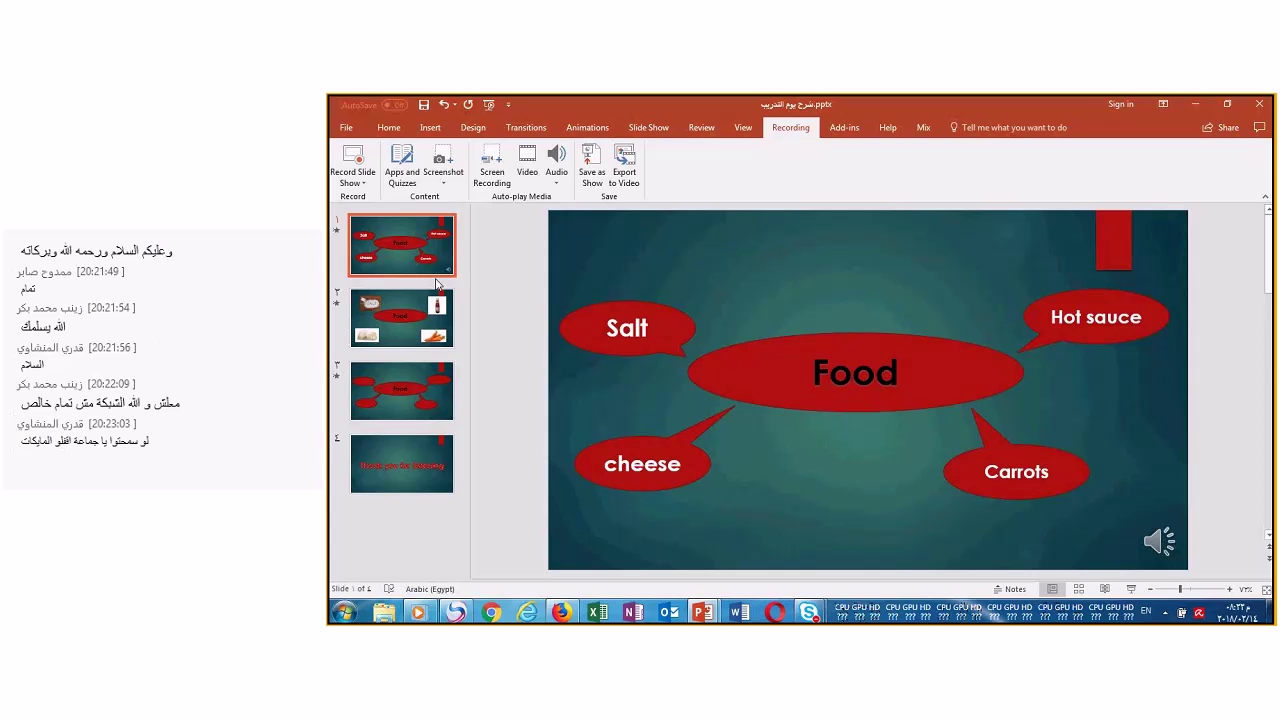
# Glance at slide 2, return to slide 1, and preview the open Skype for Business windows
pyautogui.click(418, 306)
pyautogui.click(418, 245)
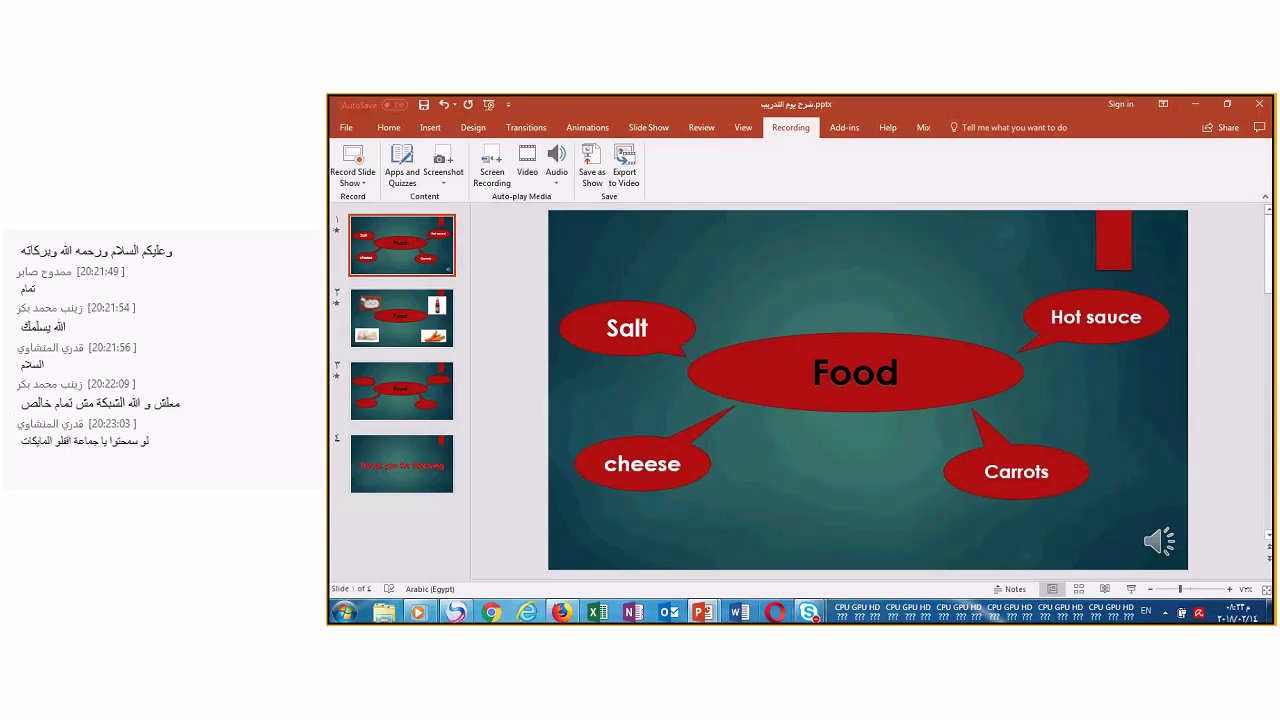
pyautogui.click(805, 614)
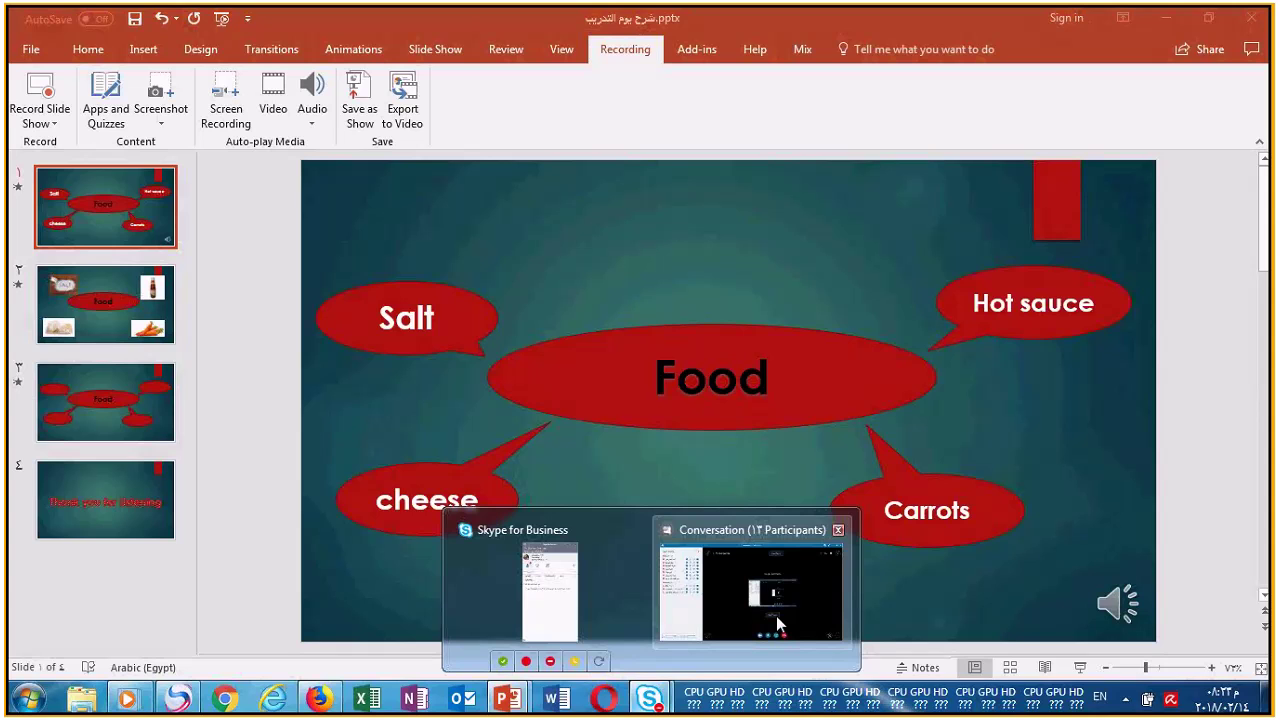
# Open the meeting conversation, check two attendees' options, then minimize the conversation window
pyautogui.click(776, 616)
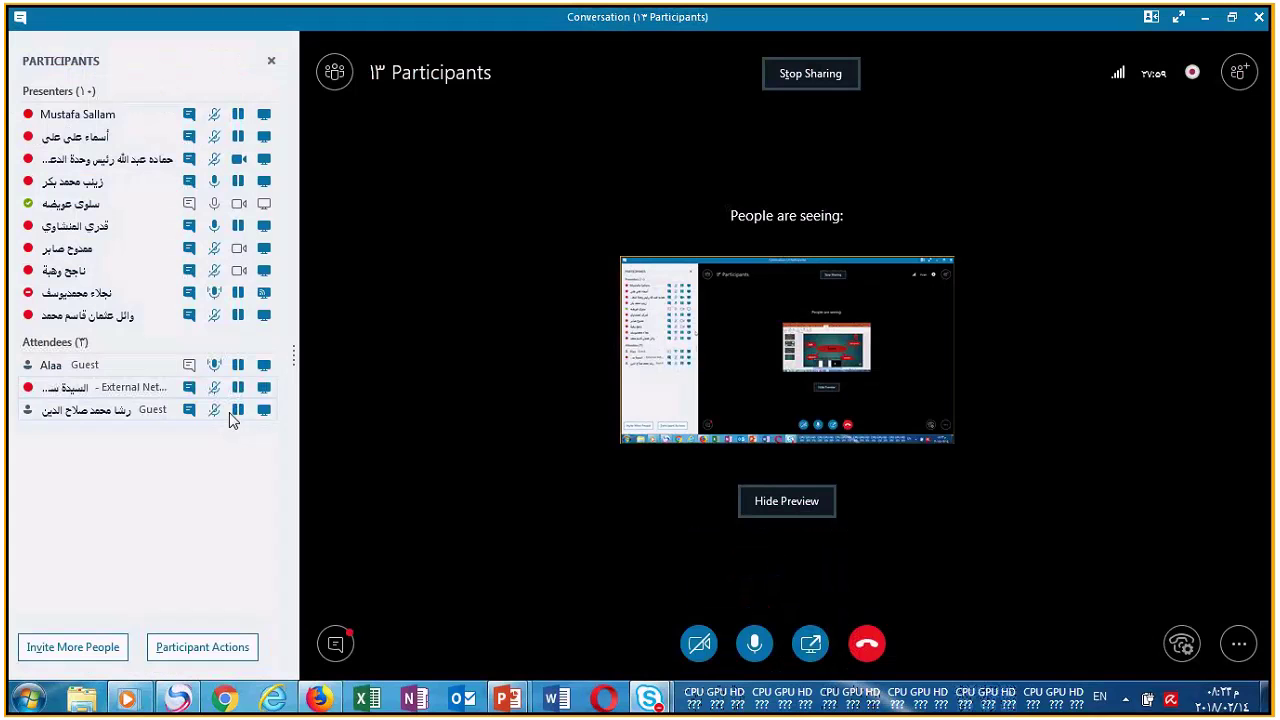
pyautogui.rightClick(222, 368)
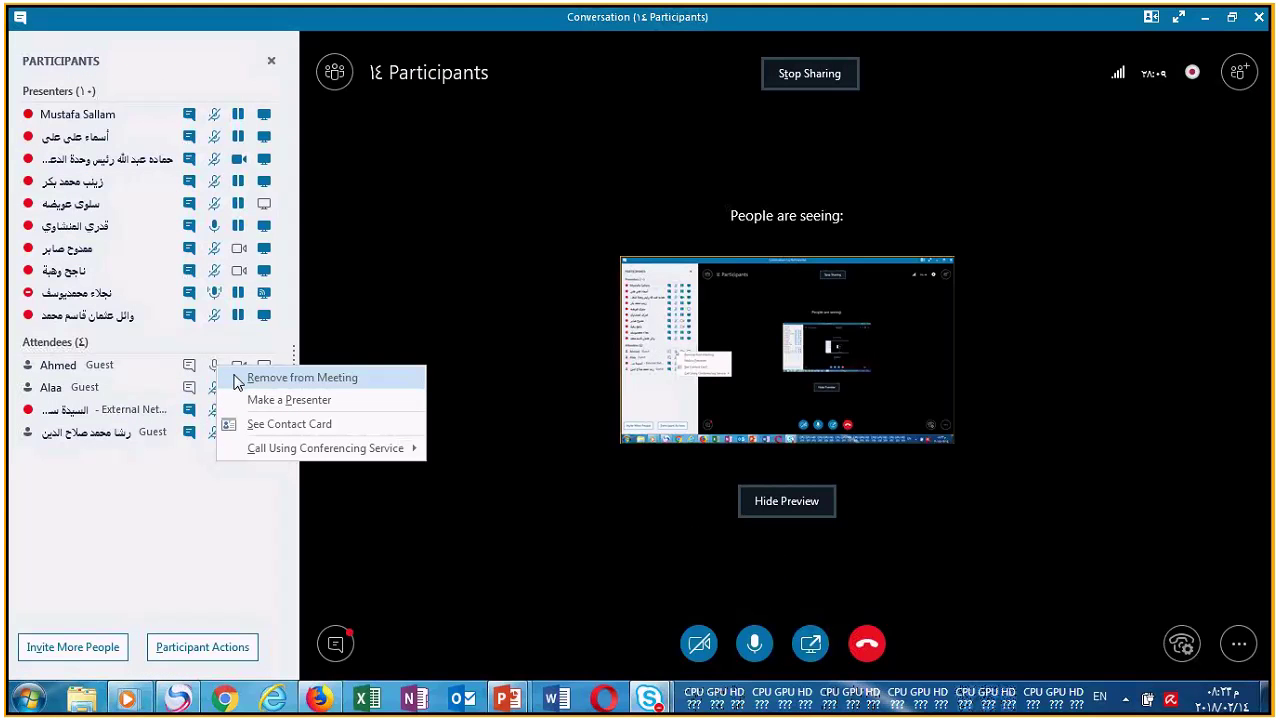
pyautogui.click(225, 515)
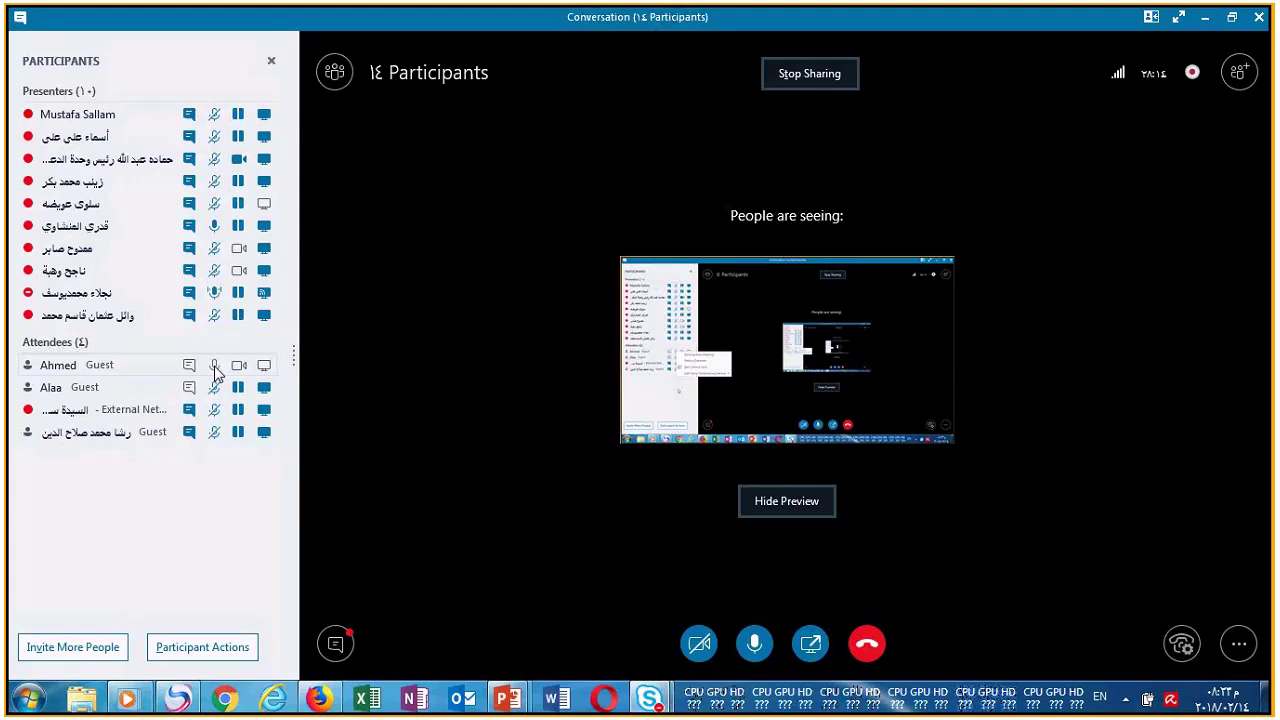
pyautogui.rightClick(216, 372)
pyautogui.press('Escape')
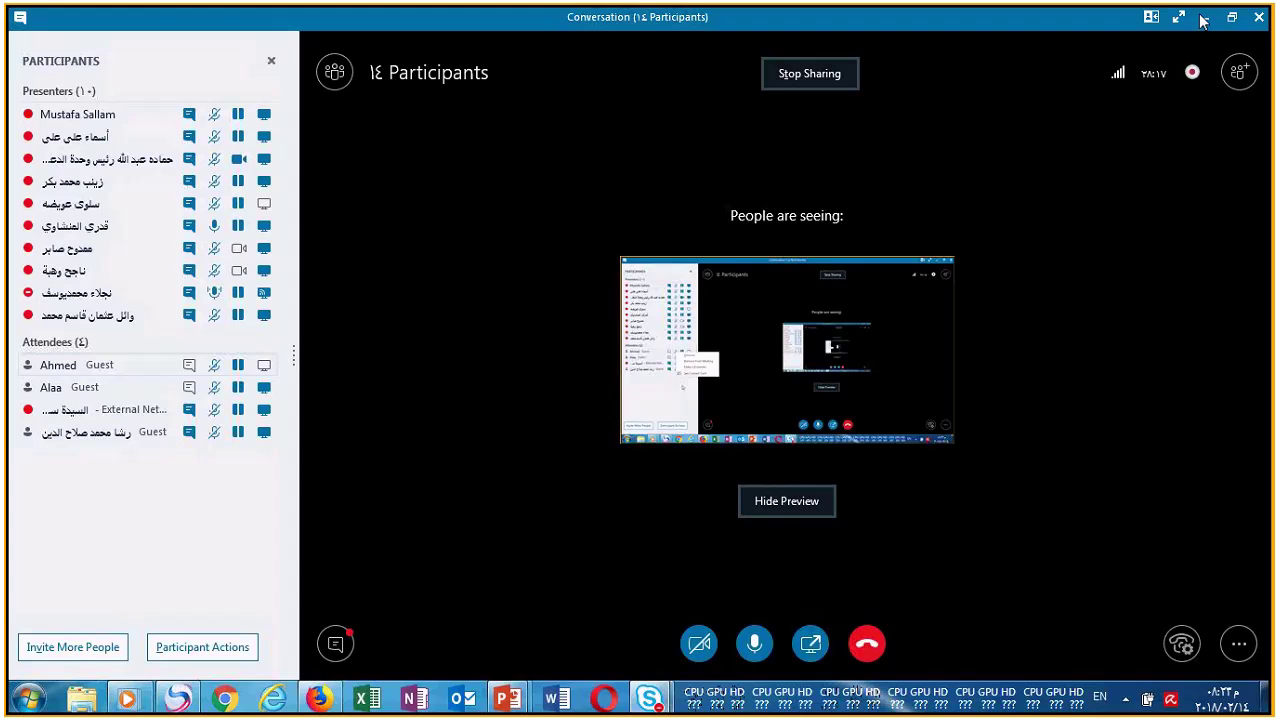
pyautogui.click(1203, 21)
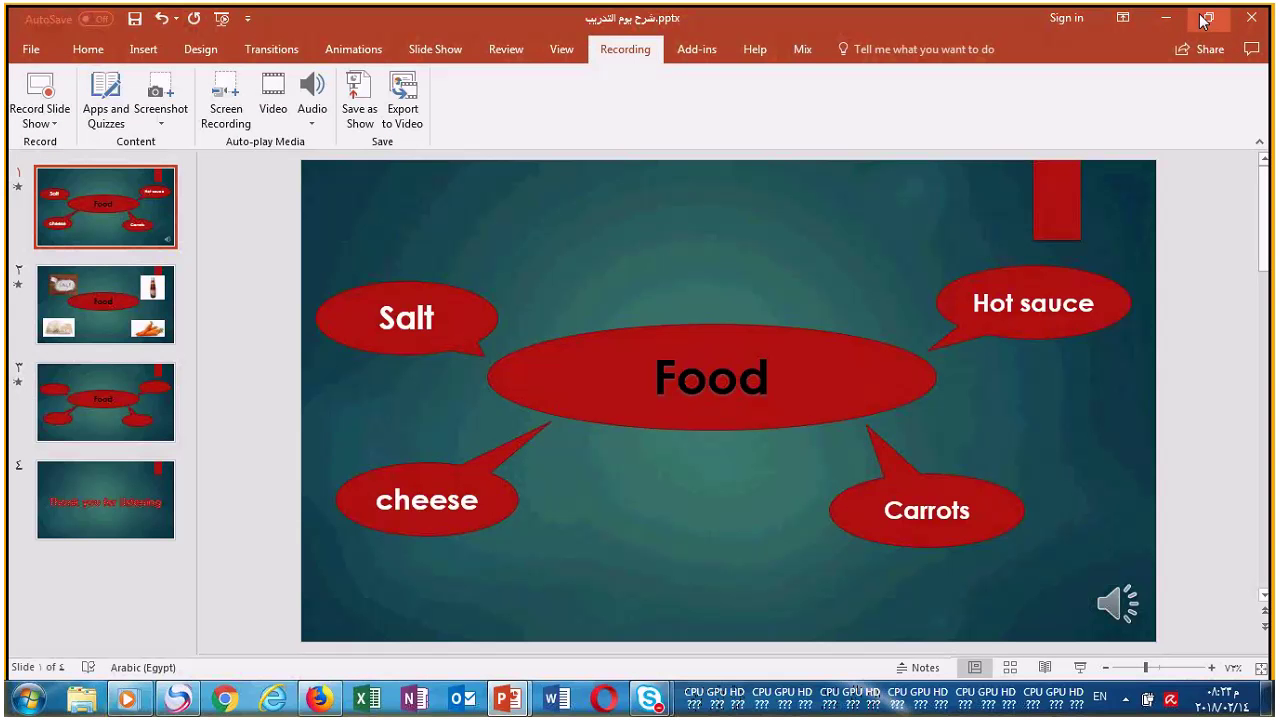
# Select slide 2, the food-pictures slide
pyautogui.click(115, 288)
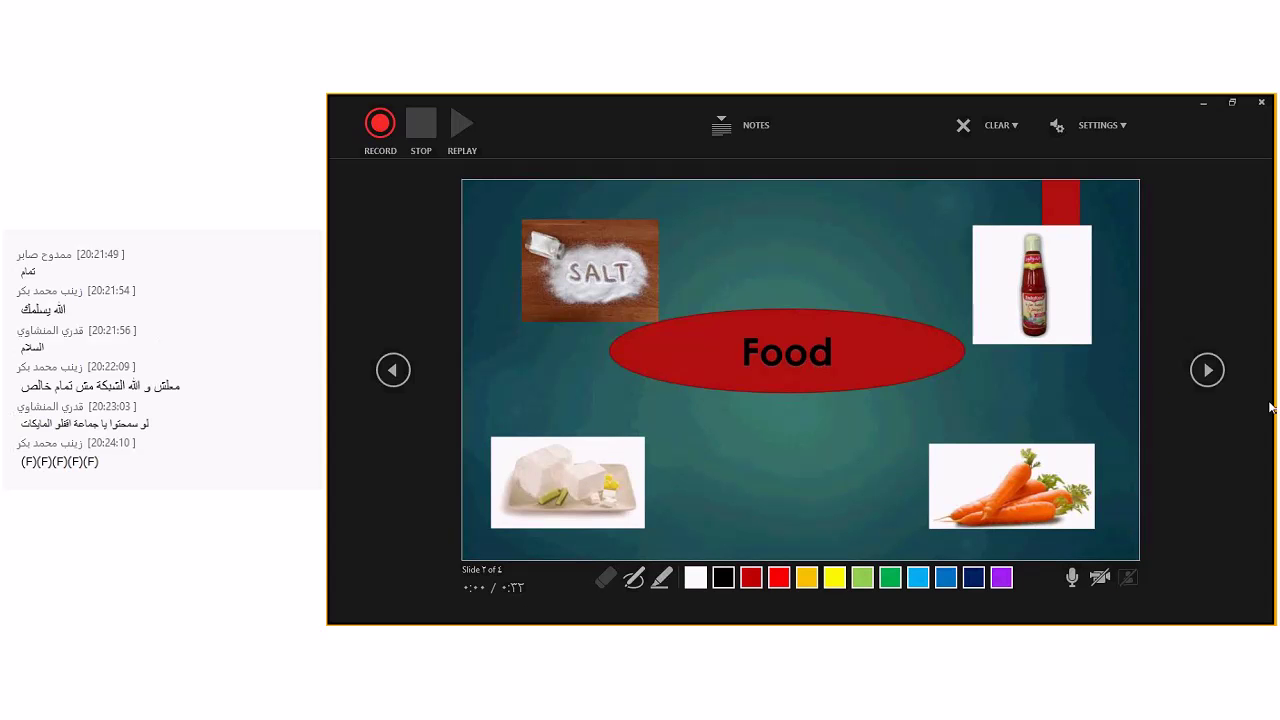
# Step forward to the Thank you for Listening slide and back to the empty-bubble Food slide
pyautogui.click(1208, 371)
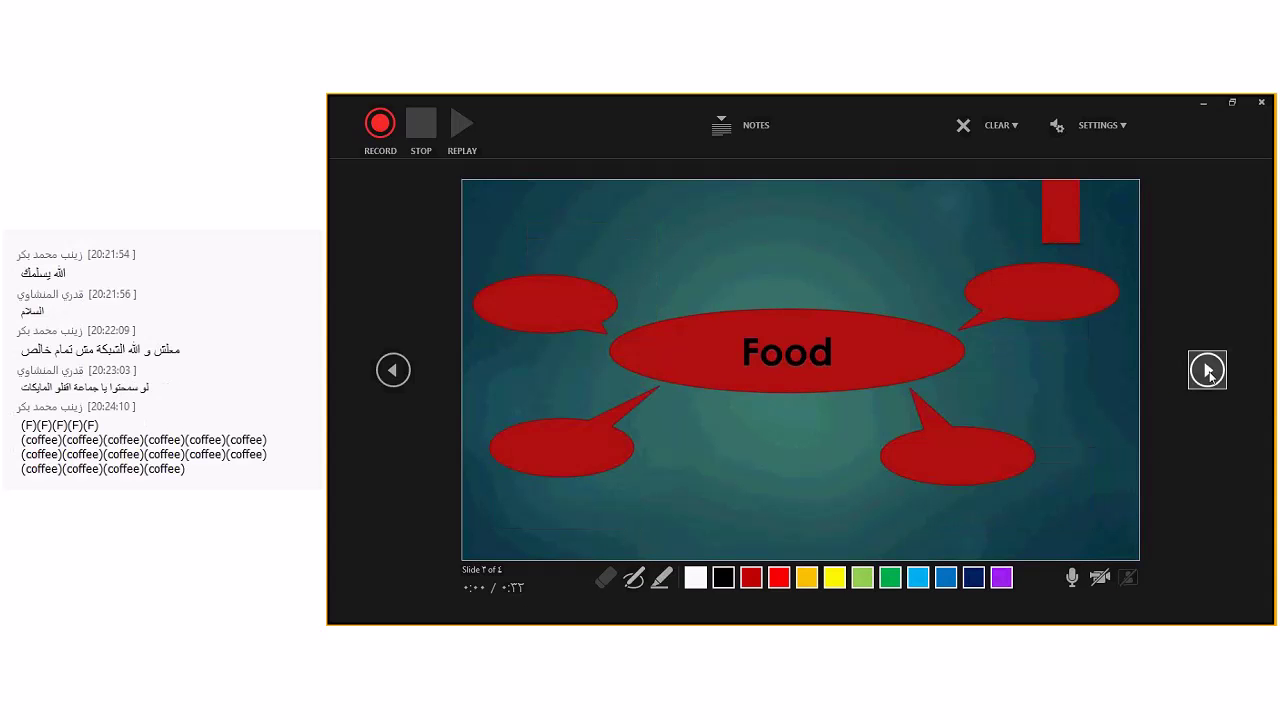
pyautogui.click(1208, 371)
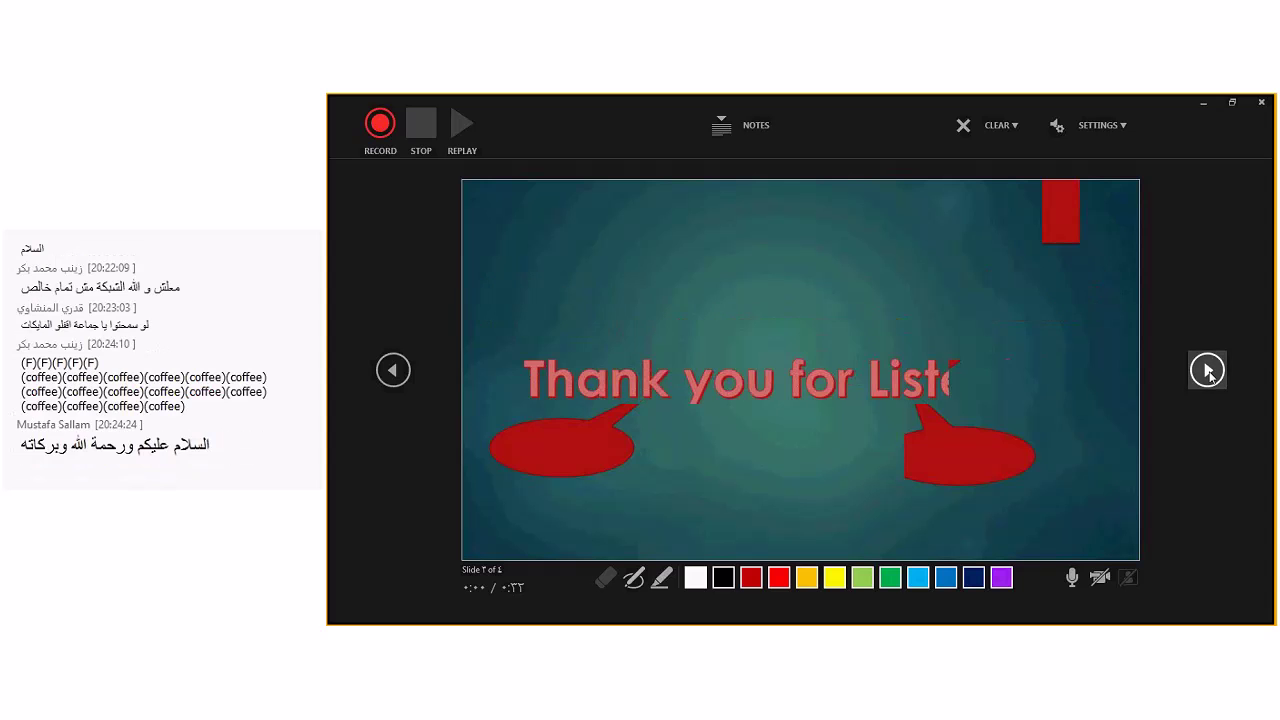
pyautogui.click(394, 371)
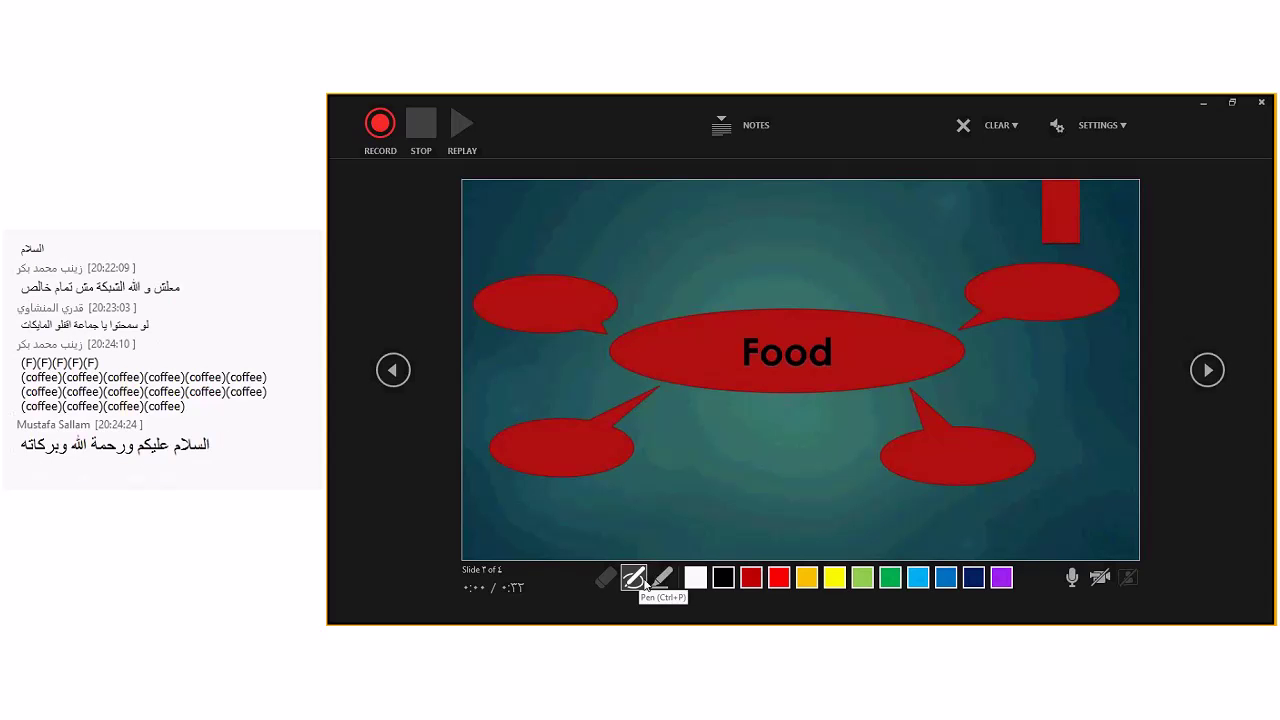
# Mark the upper-left bubble with the orange highlighter, then close the recorder
pyautogui.click(662, 580)
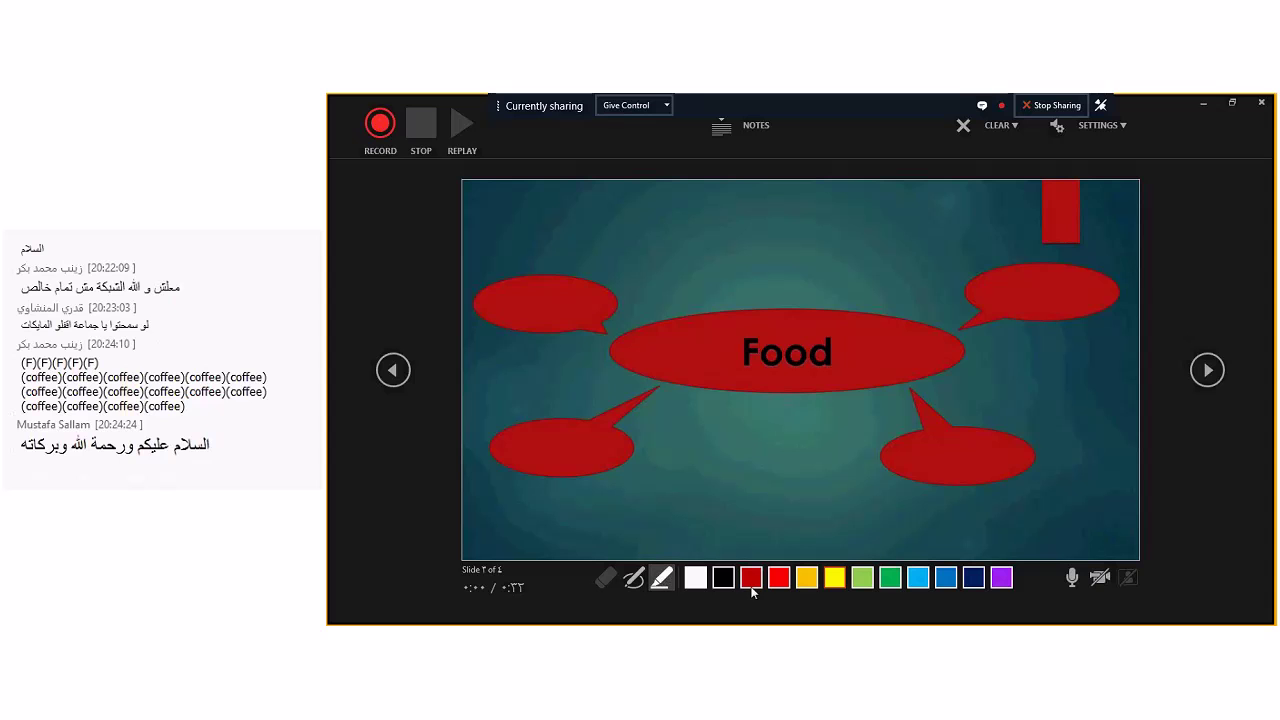
pyautogui.click(806, 578)
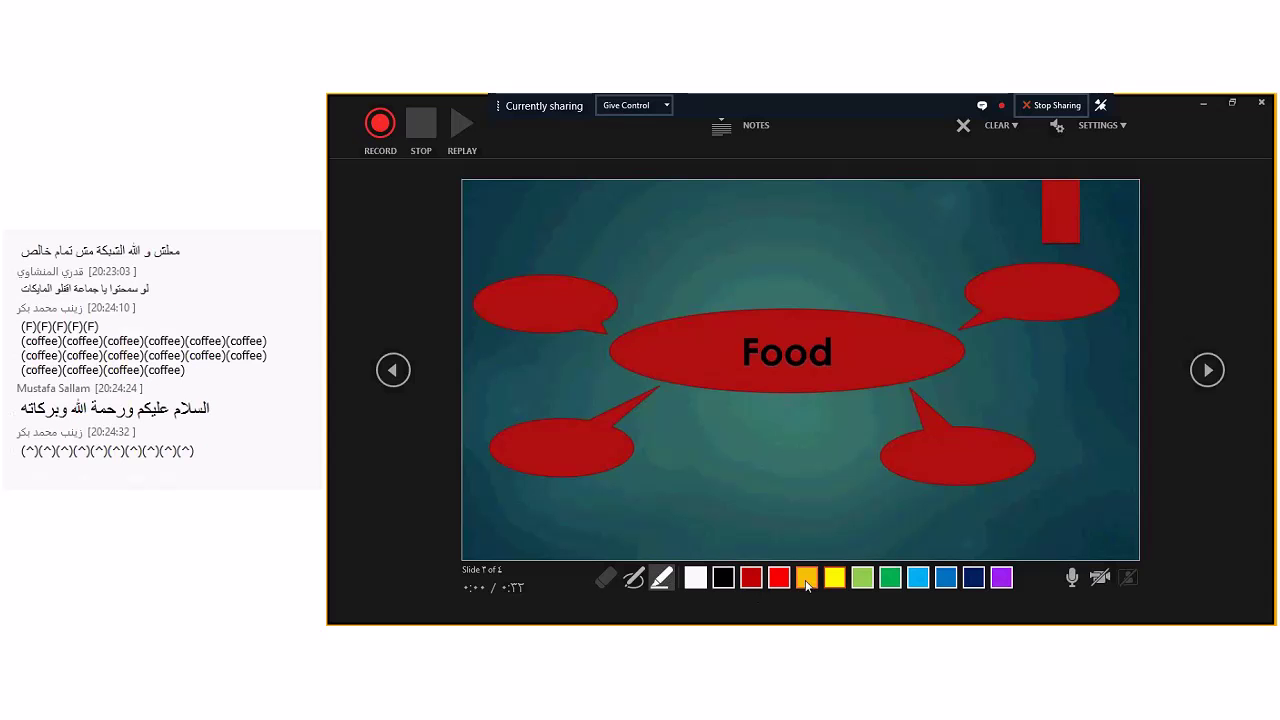
pyautogui.moveTo(506, 288)
pyautogui.mouseDown()
pyautogui.moveTo(552, 320)
pyautogui.moveTo(588, 324)
pyautogui.mouseUp()
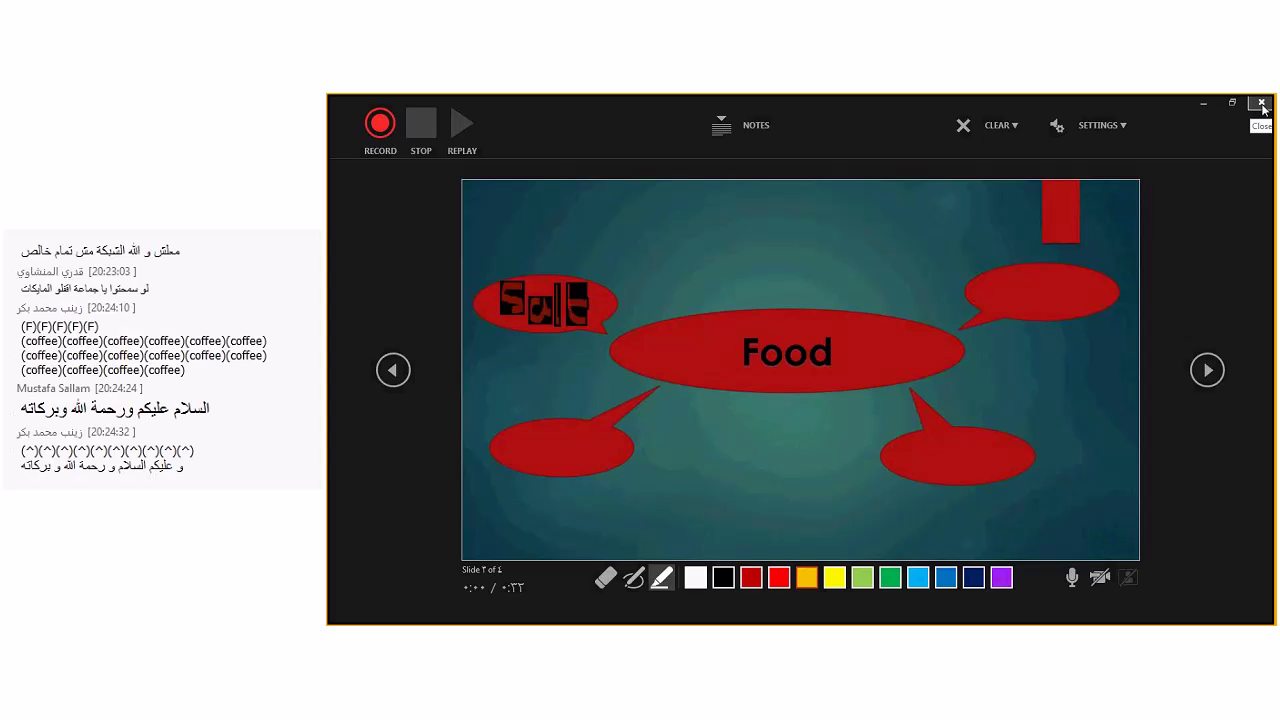
pyautogui.click(1263, 109)
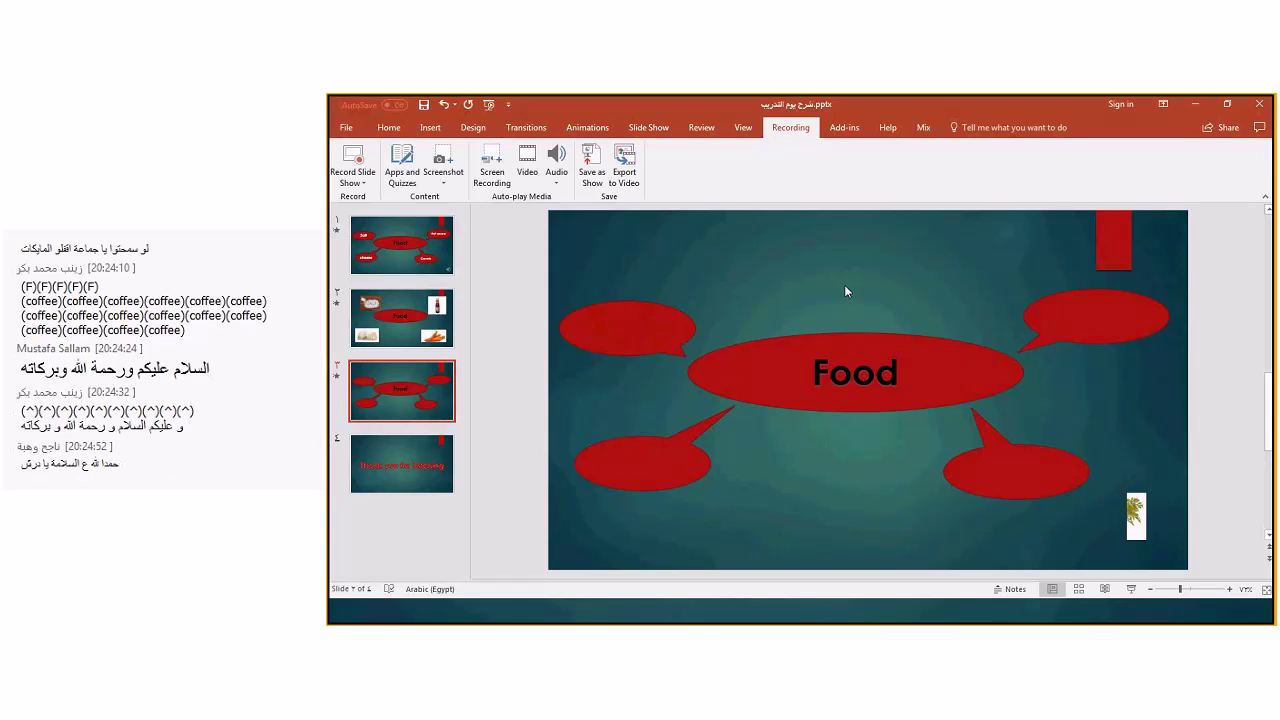
# On slide 1, play the recorded narration clip briefly and pause it
pyautogui.click(403, 257)
pyautogui.moveTo(980, 548)
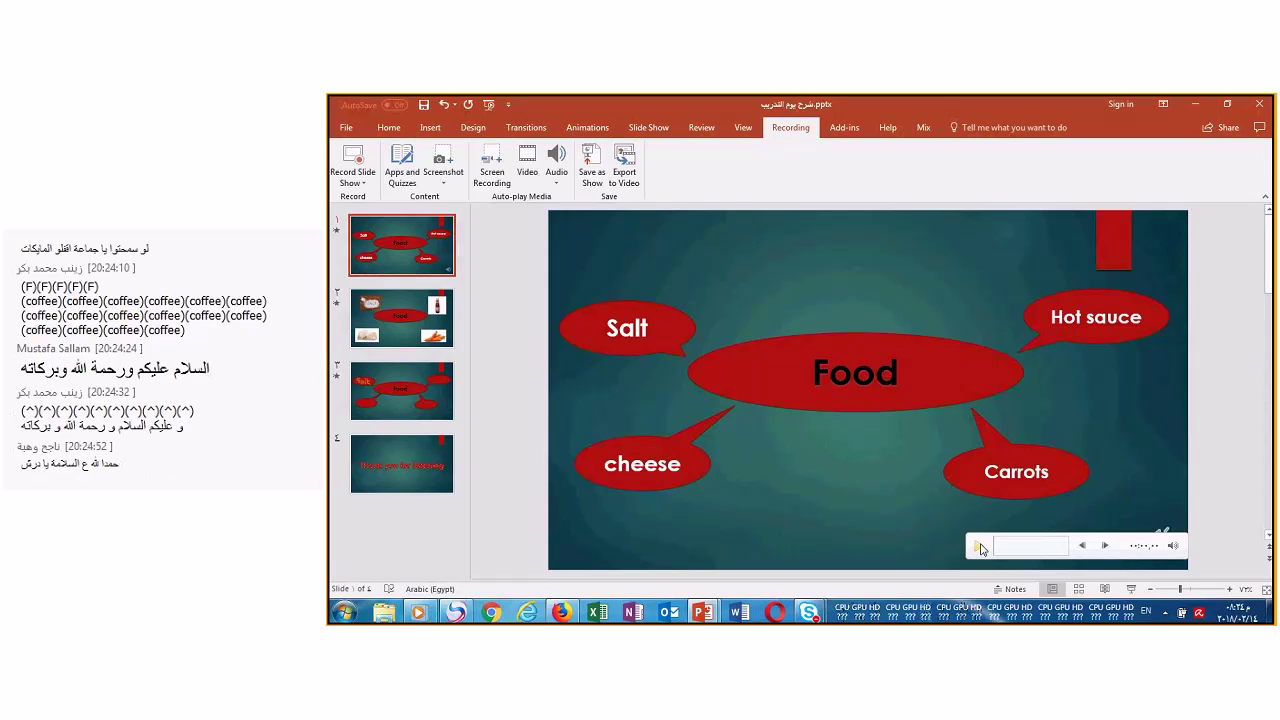
pyautogui.click(980, 548)
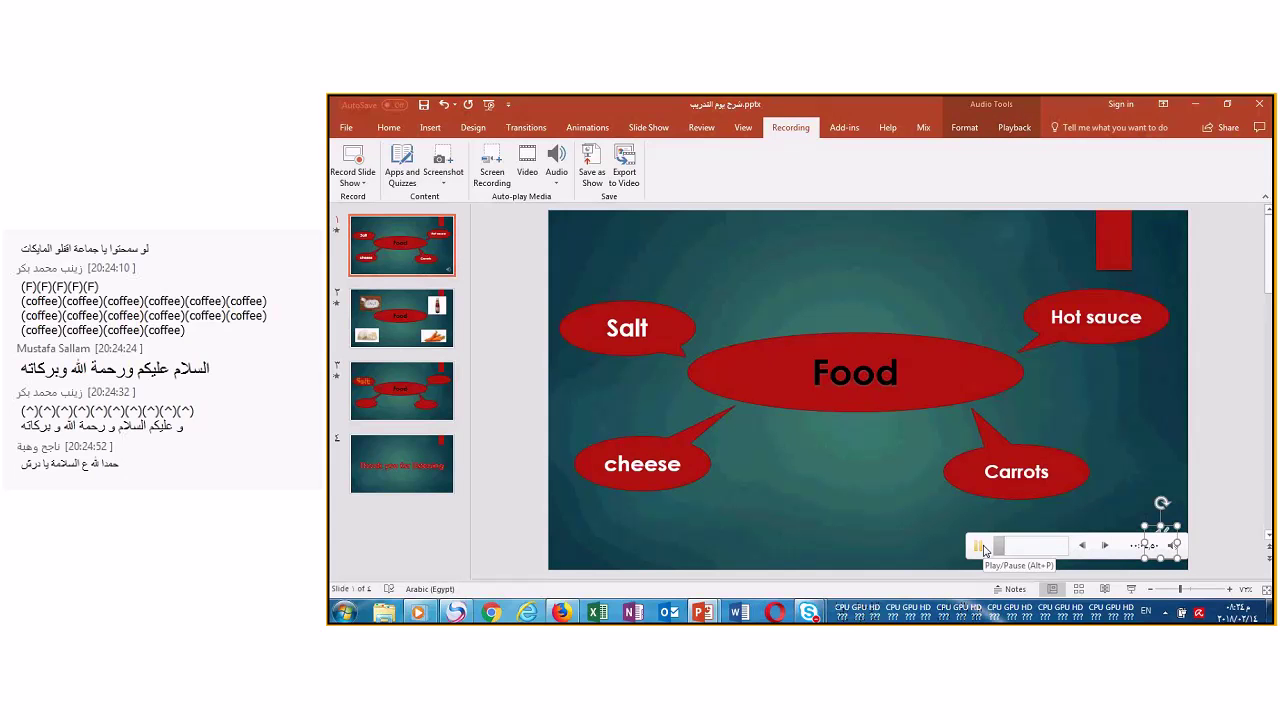
pyautogui.click(982, 548)
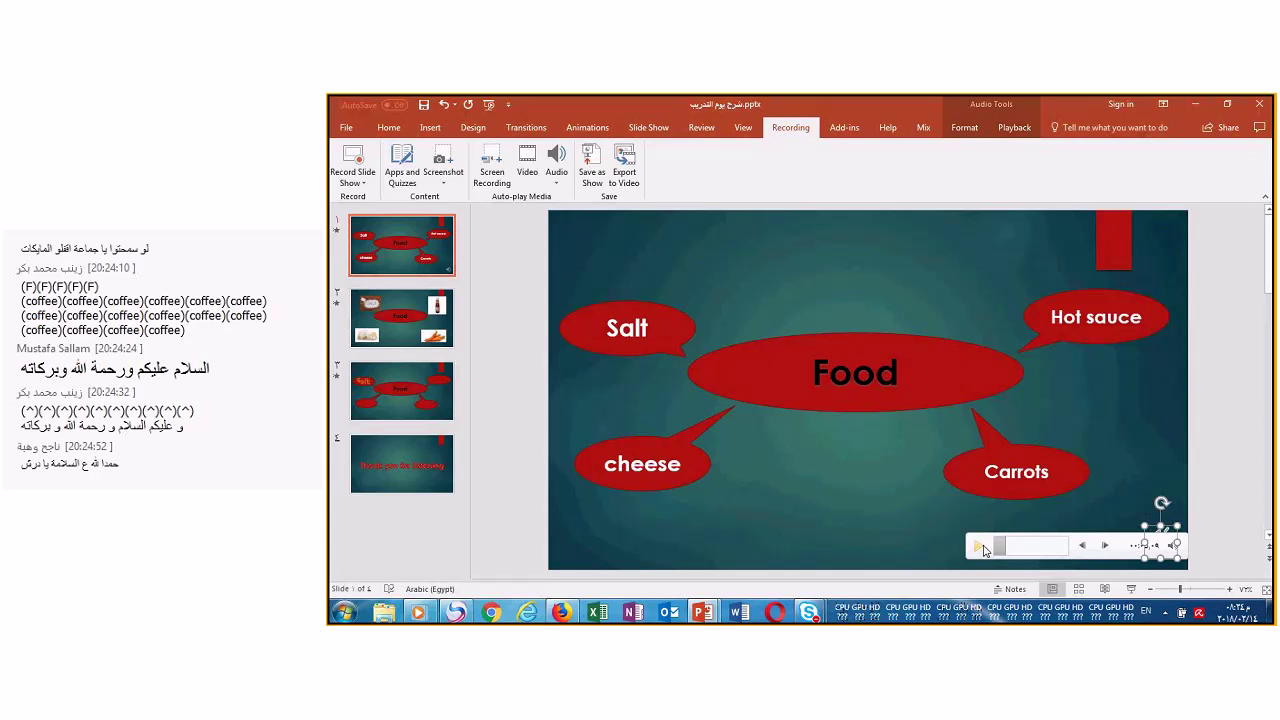
pyautogui.moveTo(1176, 548)
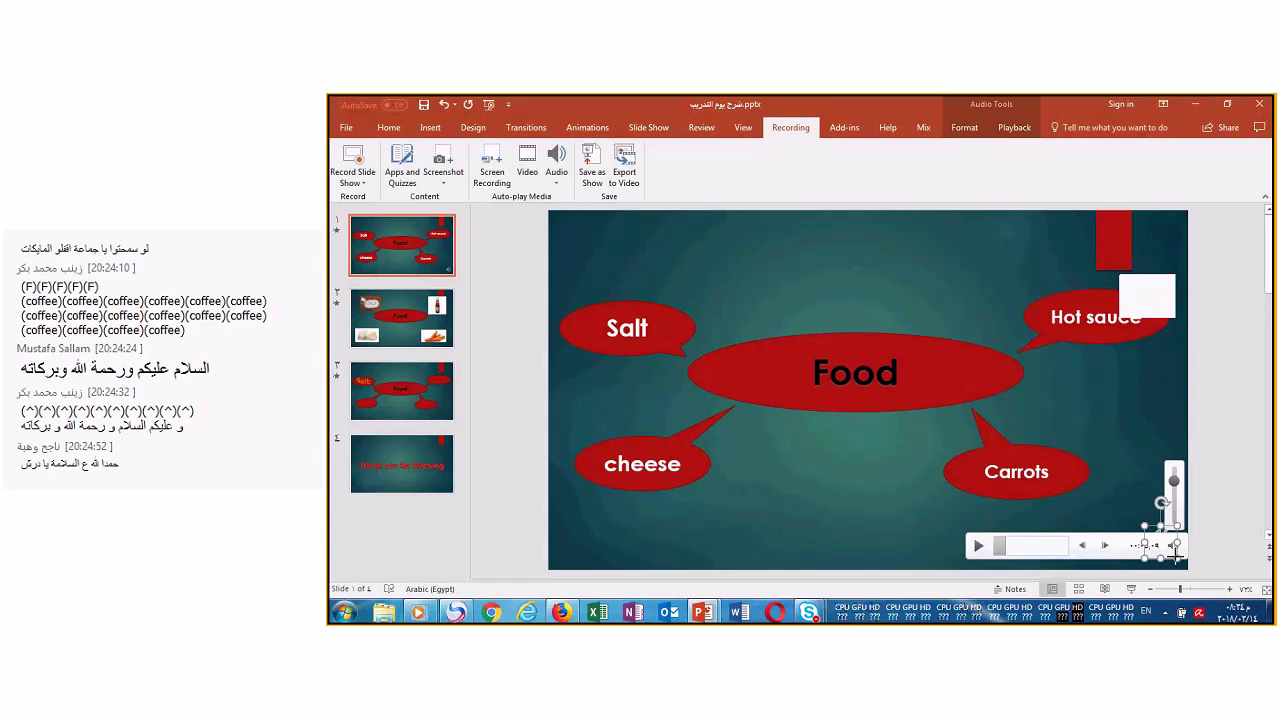
pyautogui.rightClick(1176, 552)
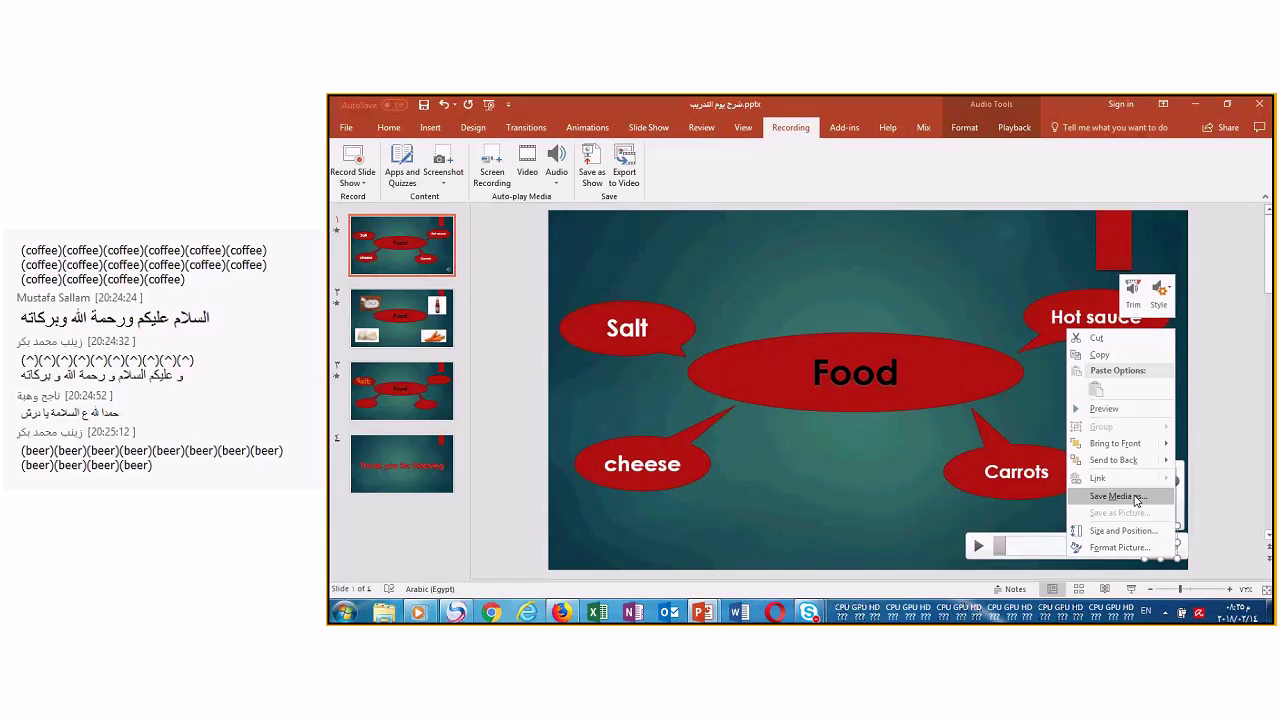
pyautogui.click(1132, 306)
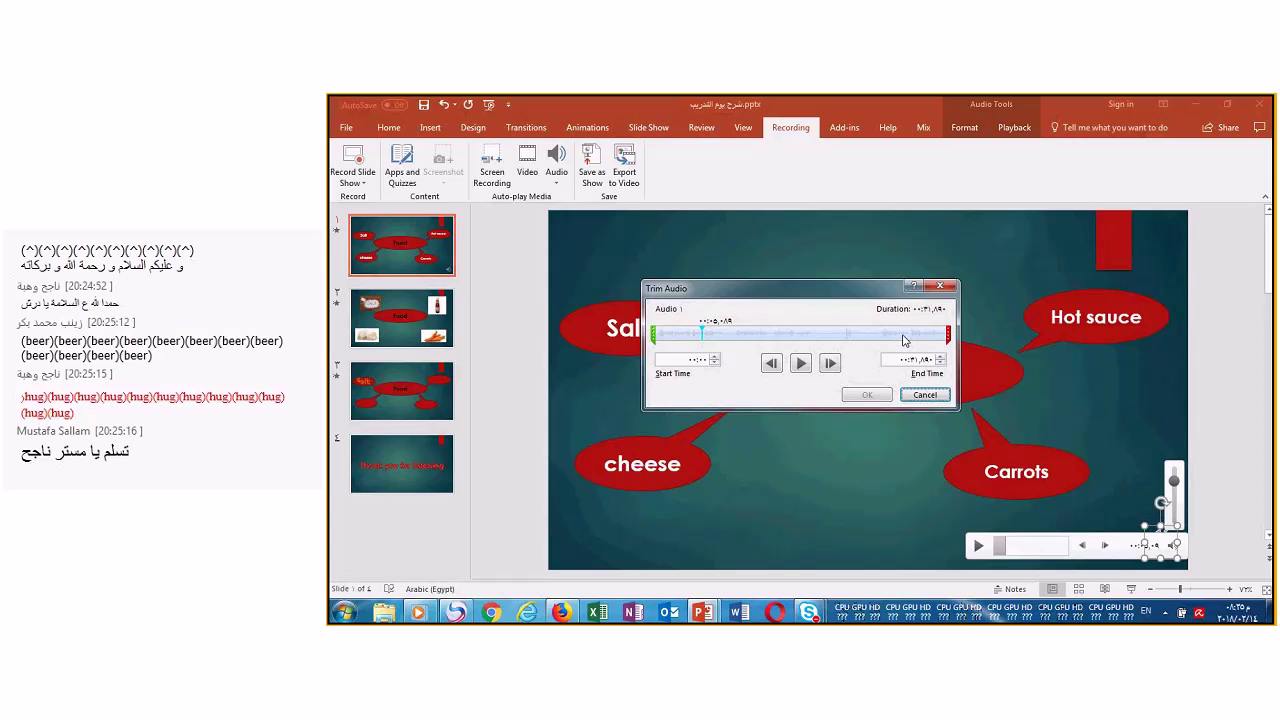
pyautogui.click(920, 396)
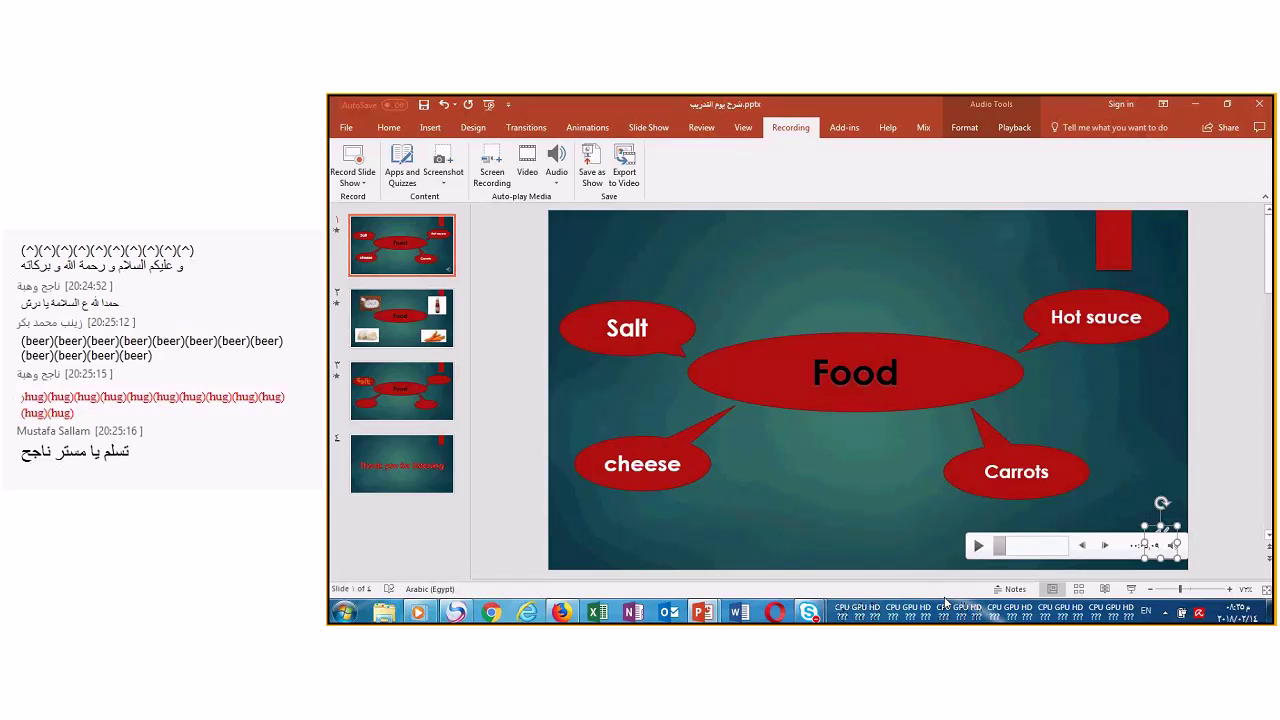
# Flip between slides 2 and 1, then open the File backstage Info page
pyautogui.click(417, 322)
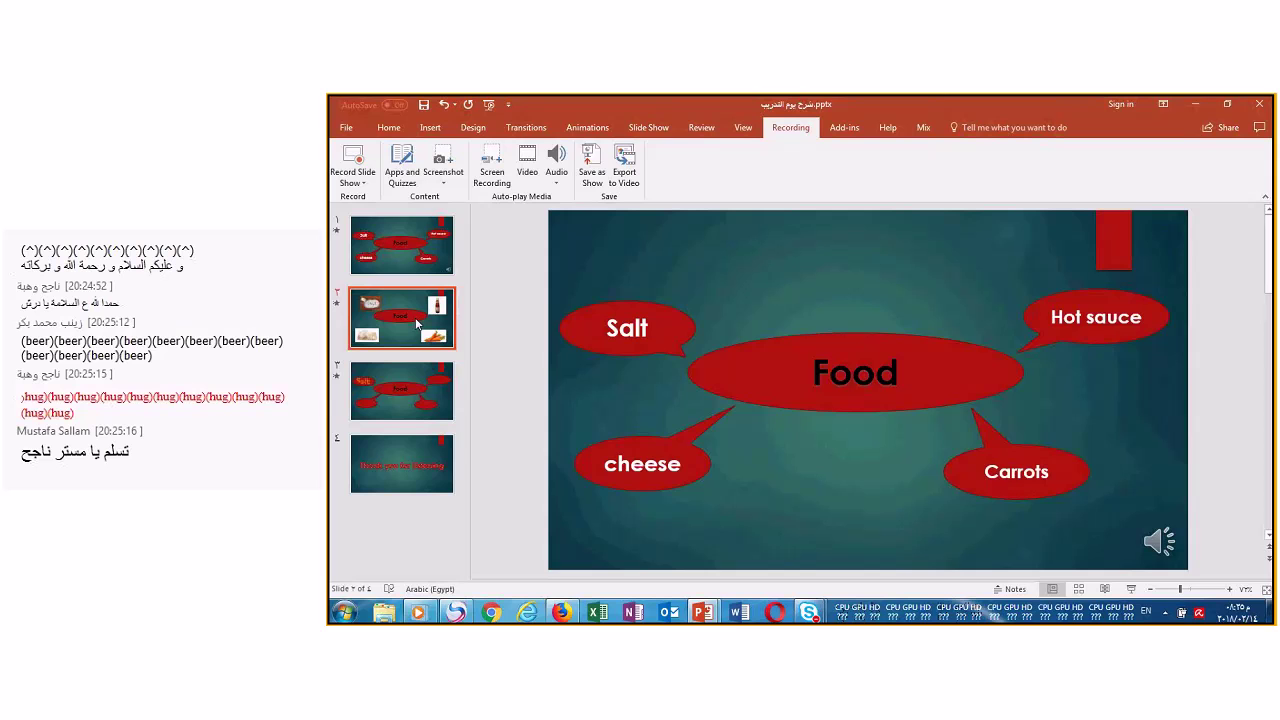
pyautogui.press('Up')
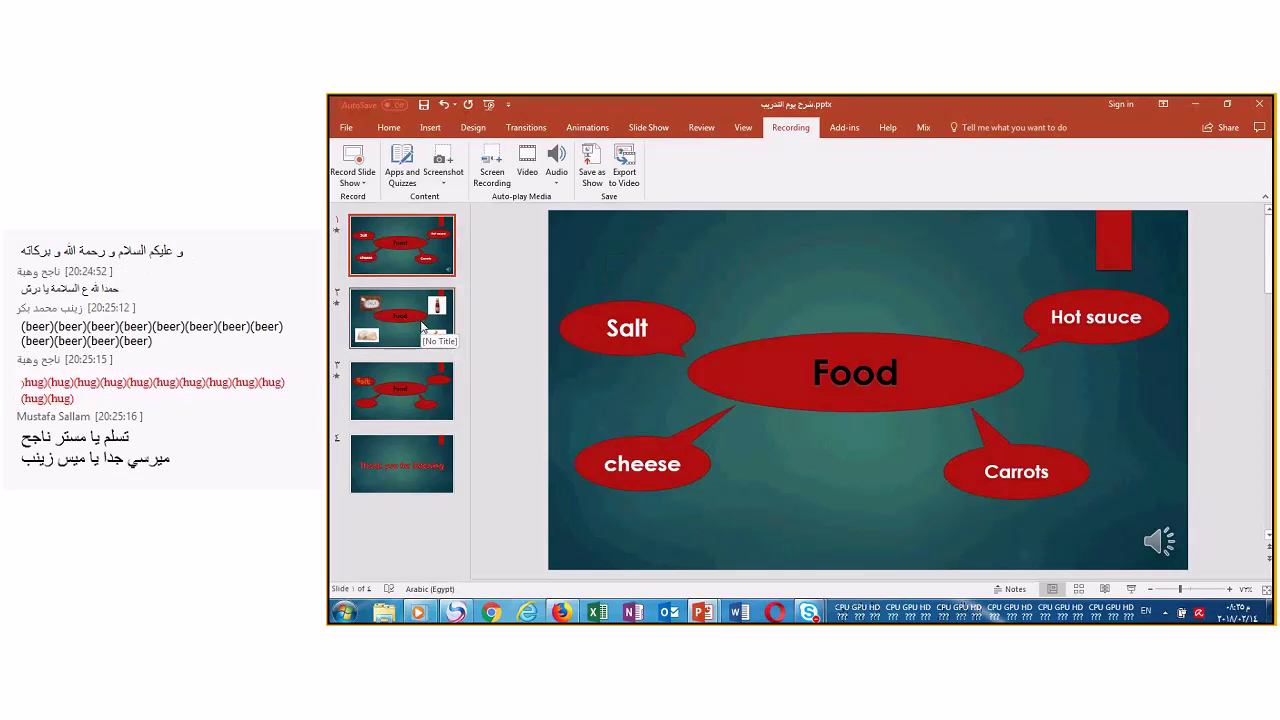
pyautogui.click(422, 326)
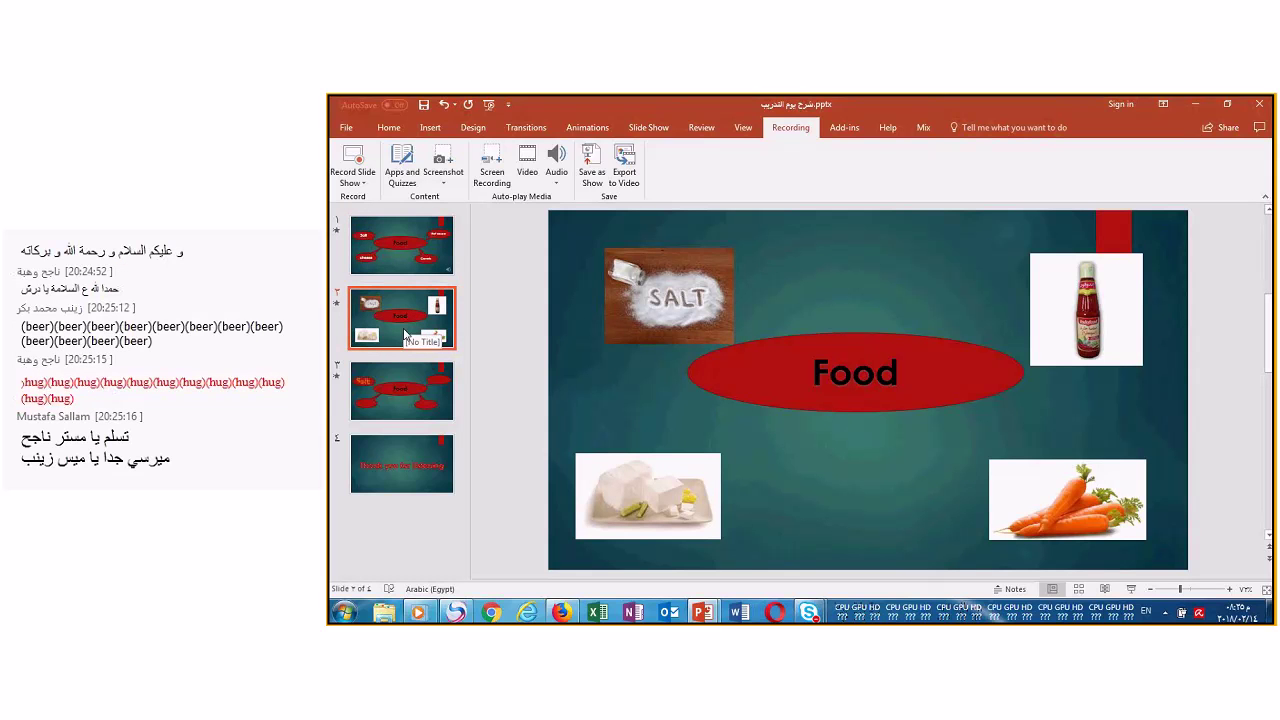
pyautogui.click(405, 242)
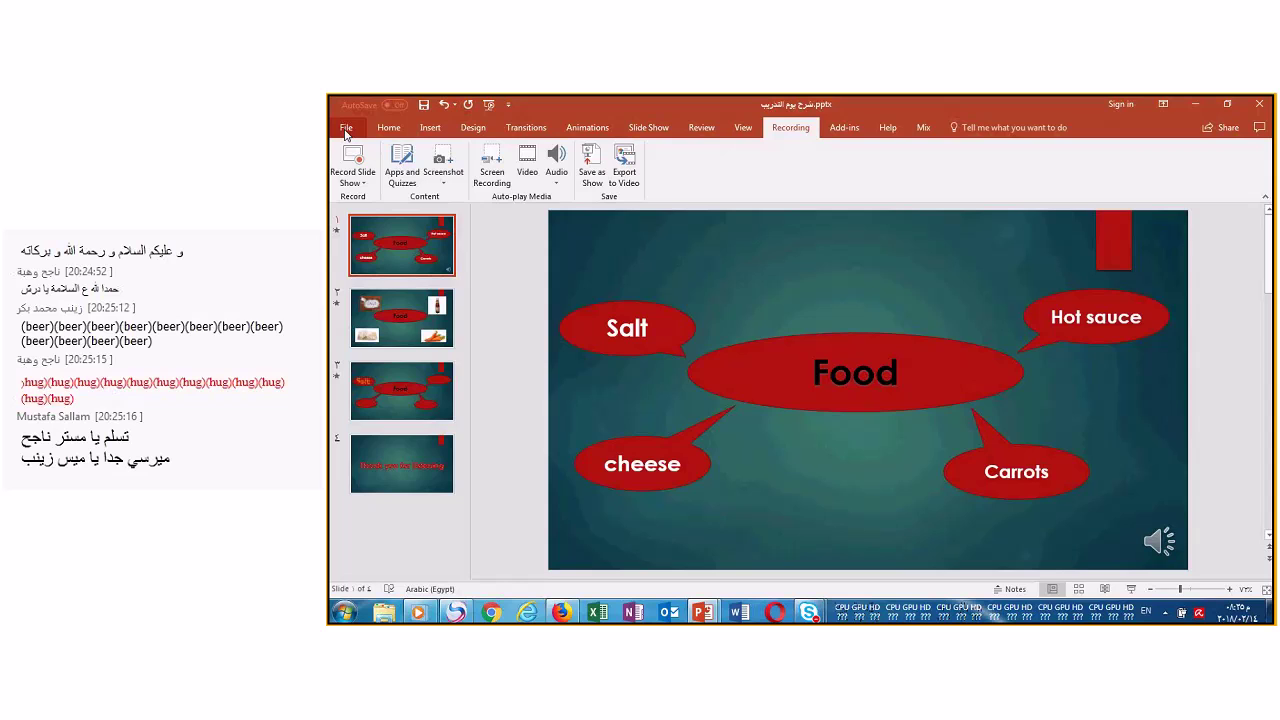
pyautogui.click(345, 130)
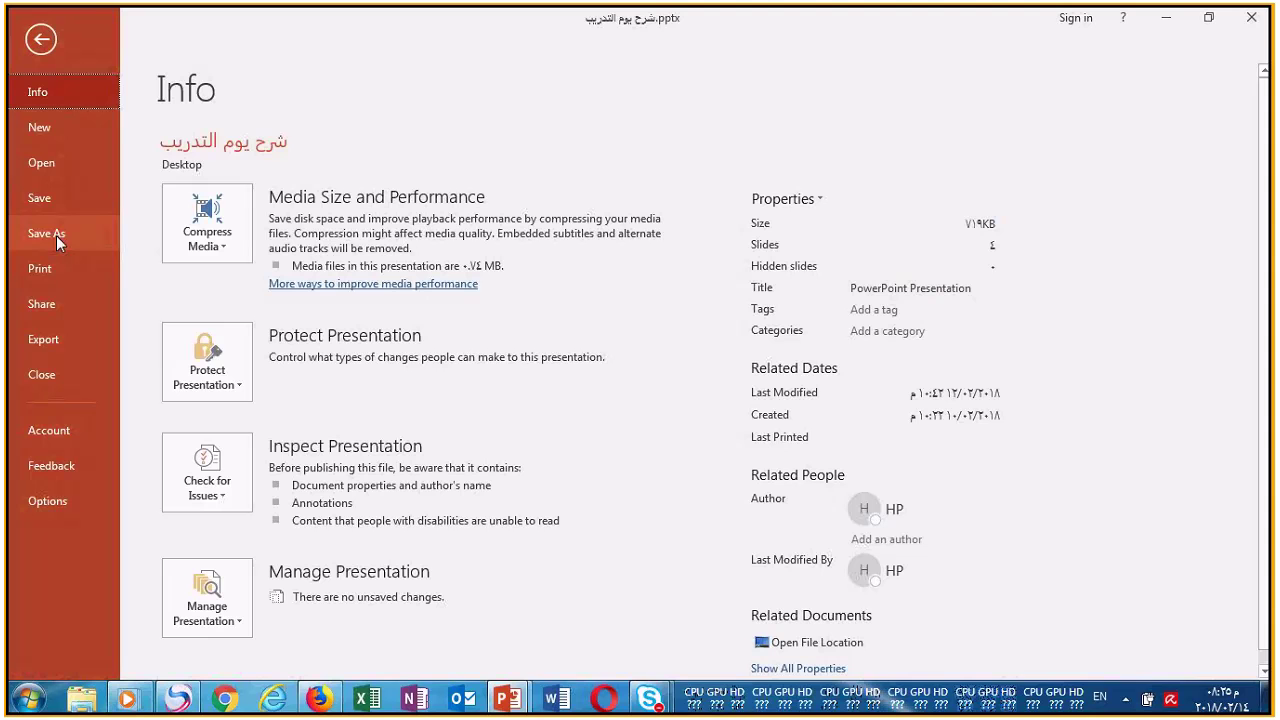
# Choose Save As in the File backstage
pyautogui.click(56, 235)
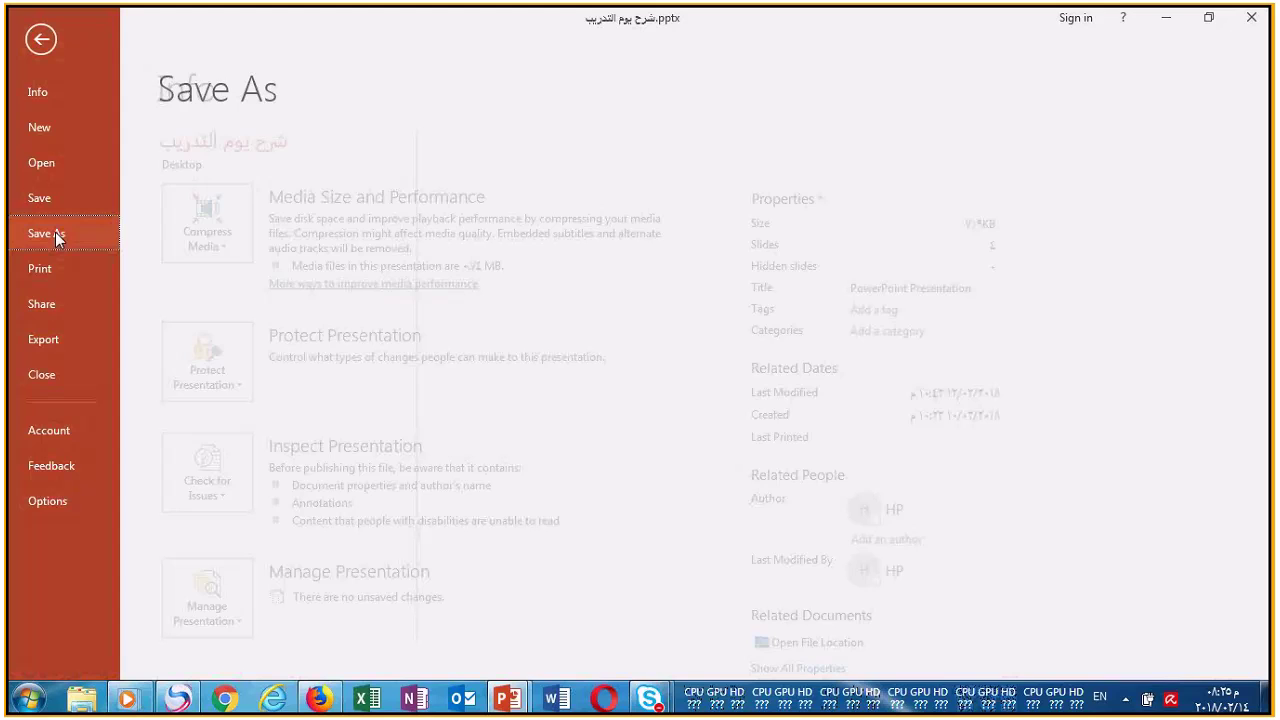
# Browse for a save location, inspect the Save as type list, then cancel without saving
pyautogui.click(258, 365)
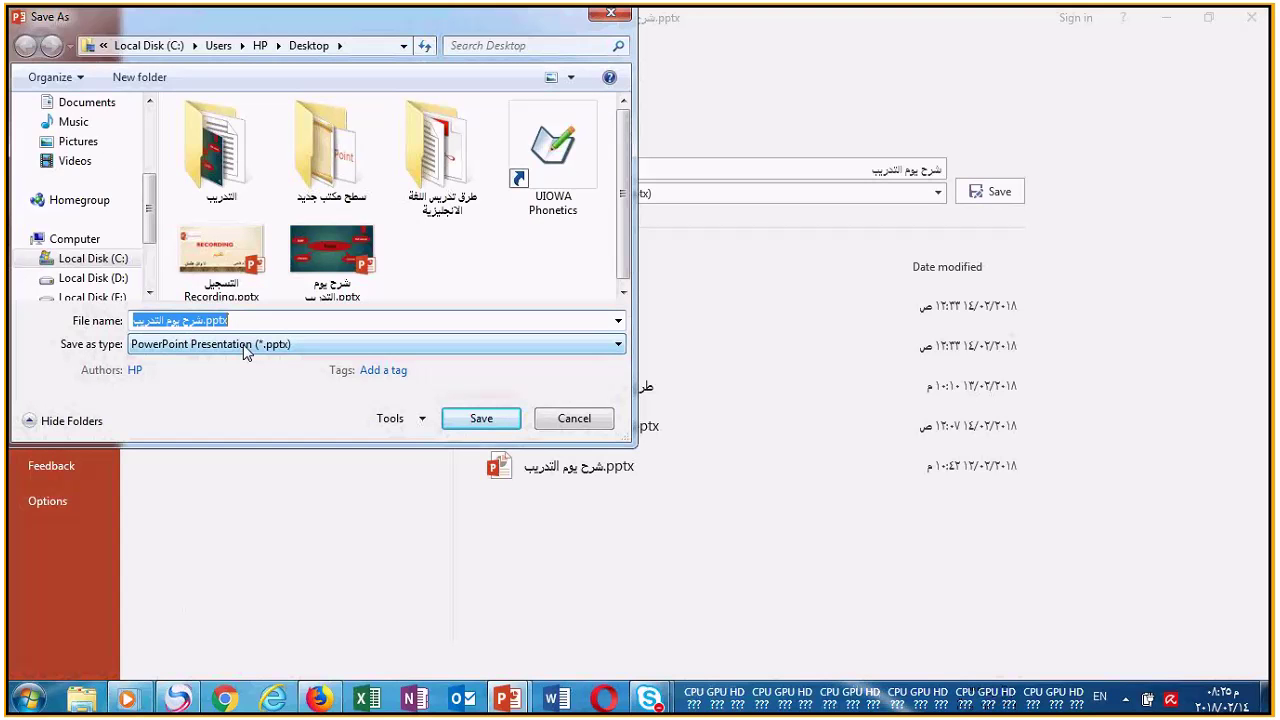
pyautogui.click(246, 352)
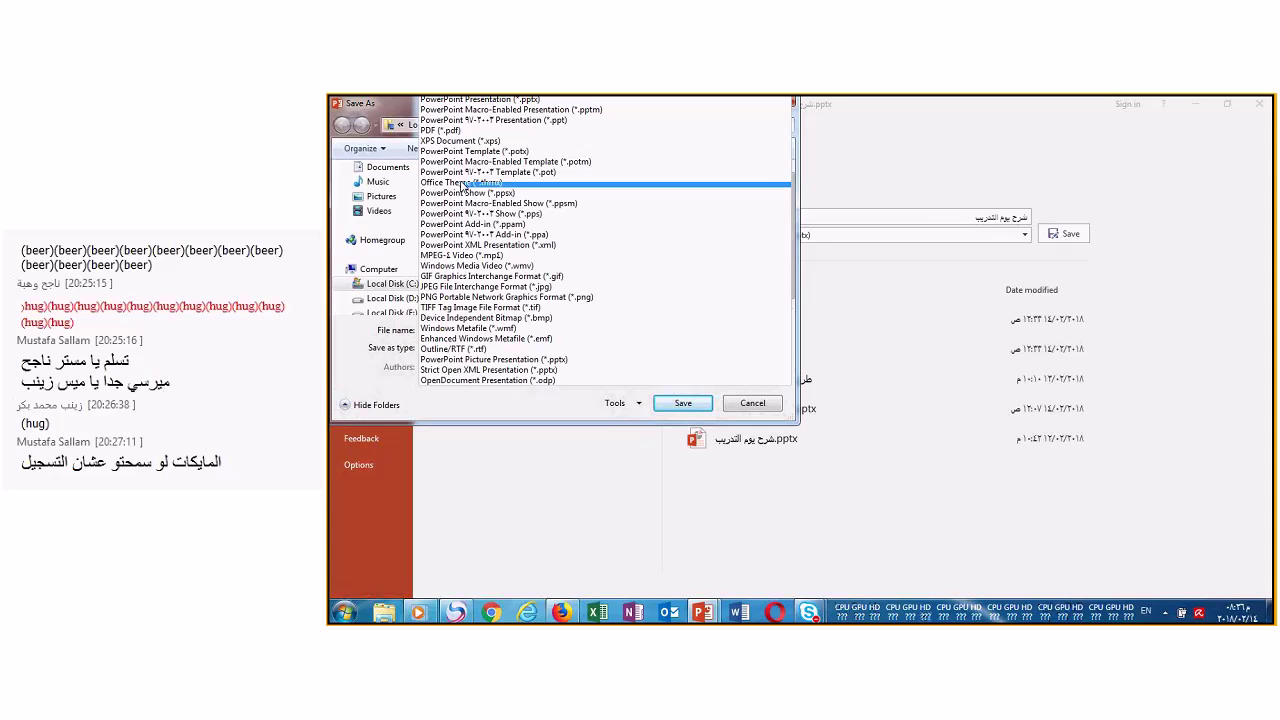
pyautogui.click(755, 403)
pyautogui.click(755, 403)
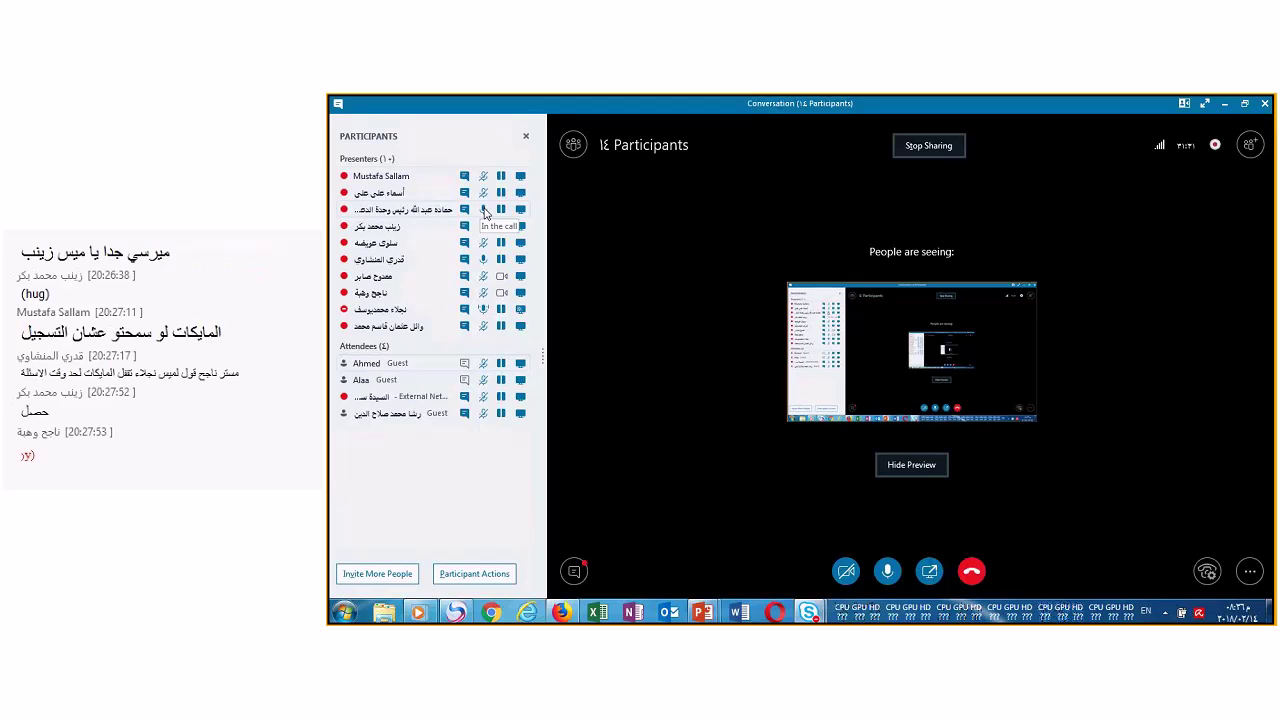
# View a participant's right-click options, then Alt+Tab back to PowerPoint
pyautogui.rightClick(486, 228)
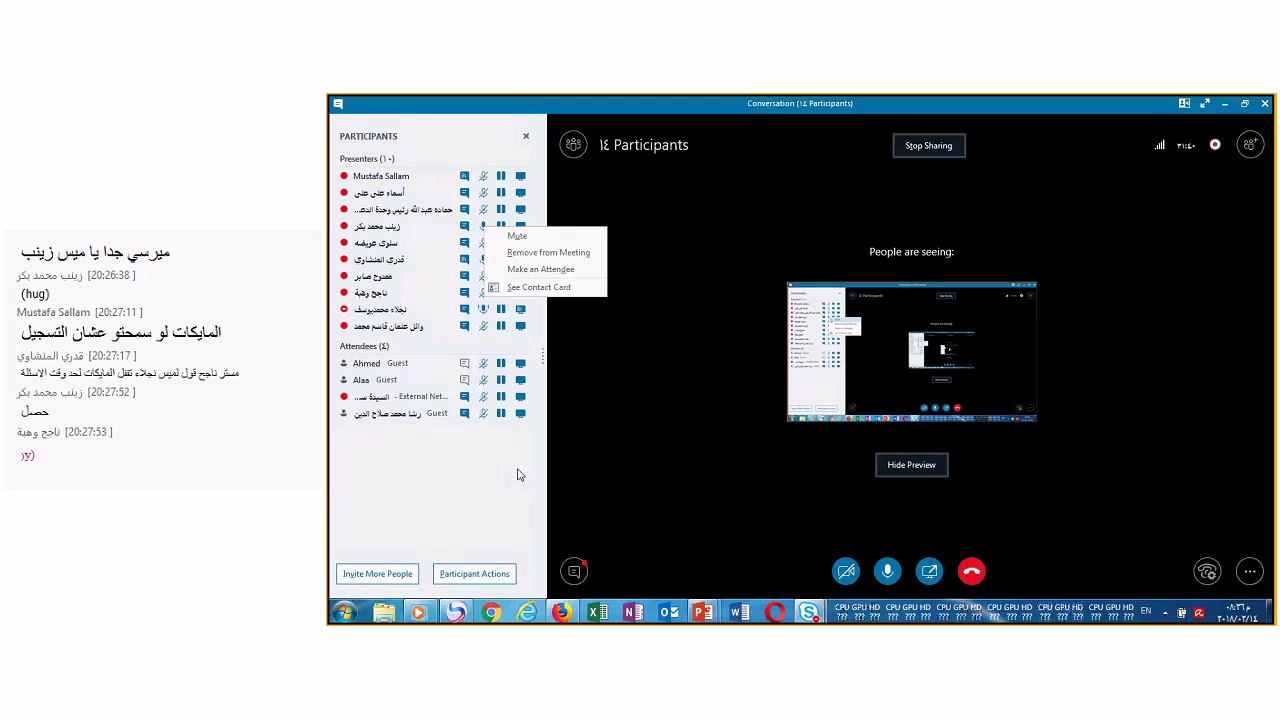
pyautogui.hotkey('alt', 'Tab')
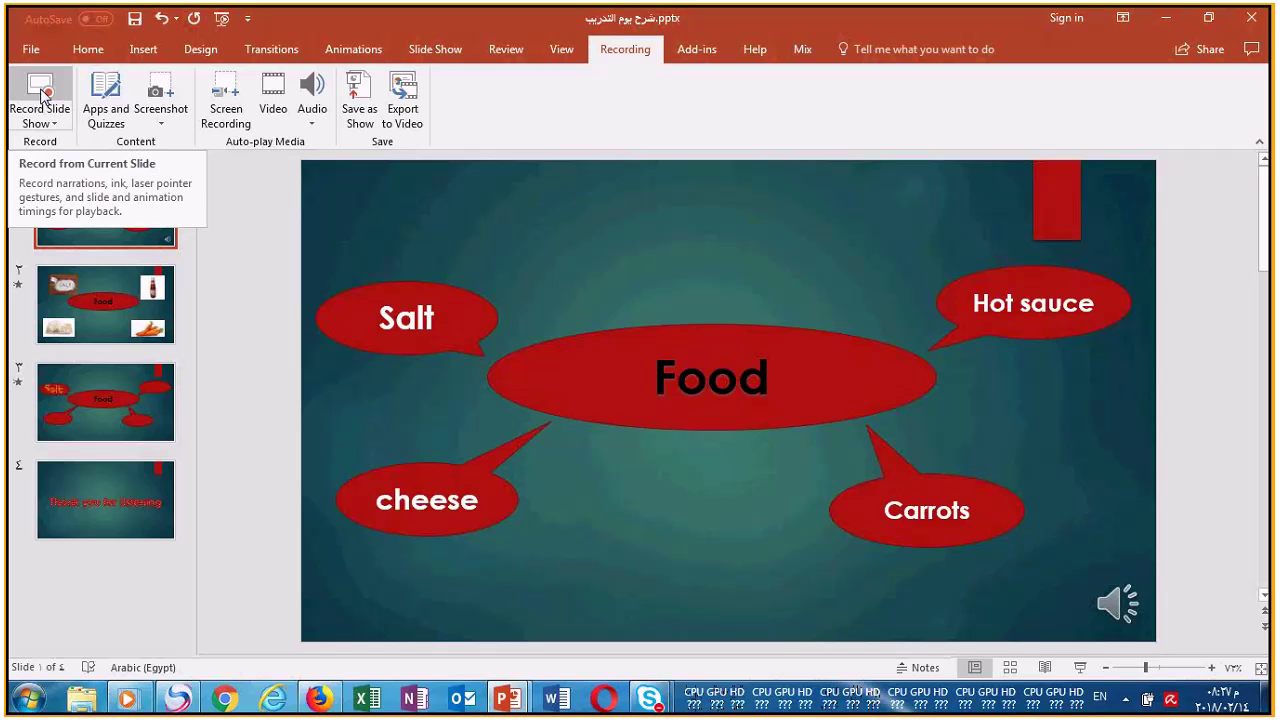
# Open Apps and Quizzes on the Recording tab and browse the add-in store, postponing the antivirus prompt
pyautogui.click(108, 100)
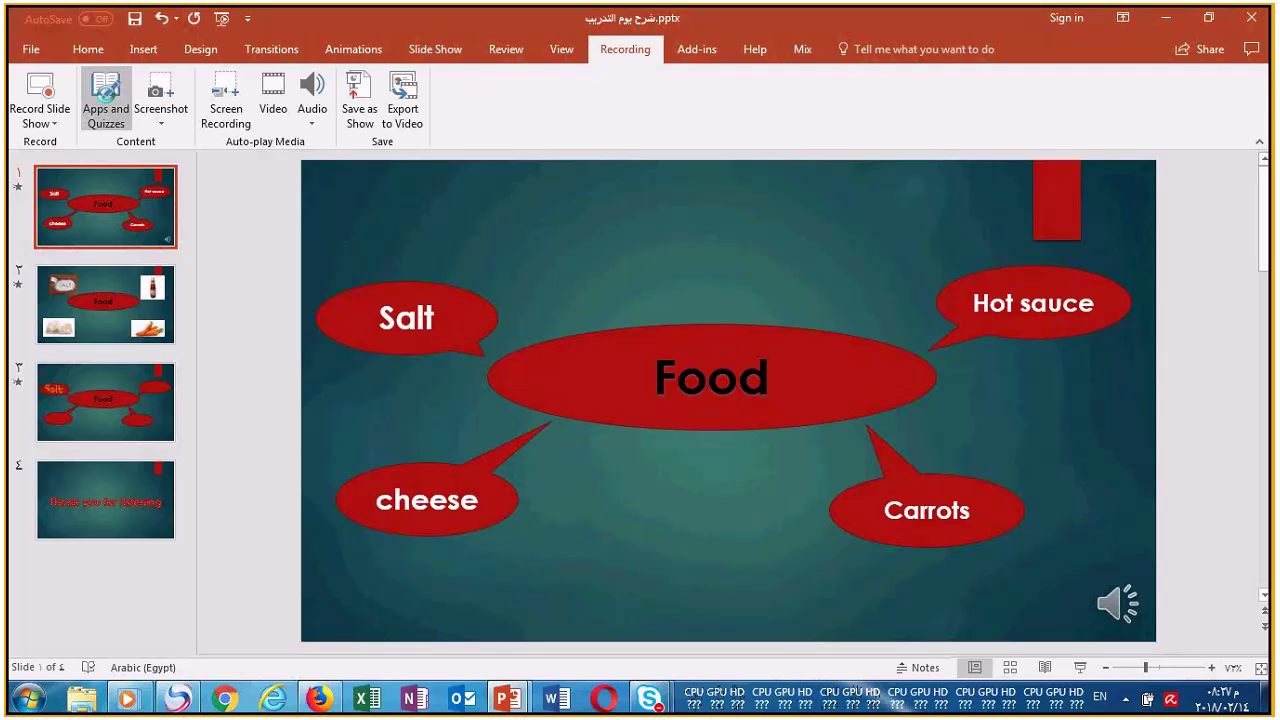
pyautogui.click(106, 100)
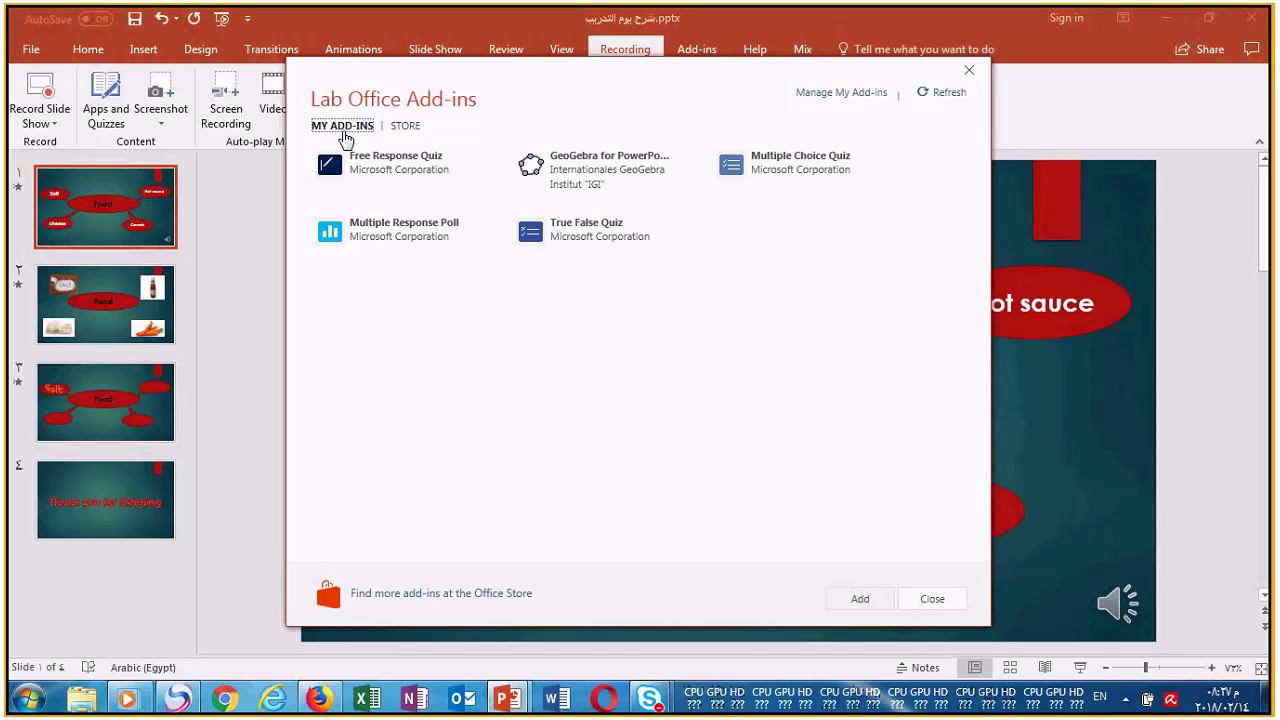
pyautogui.click(408, 132)
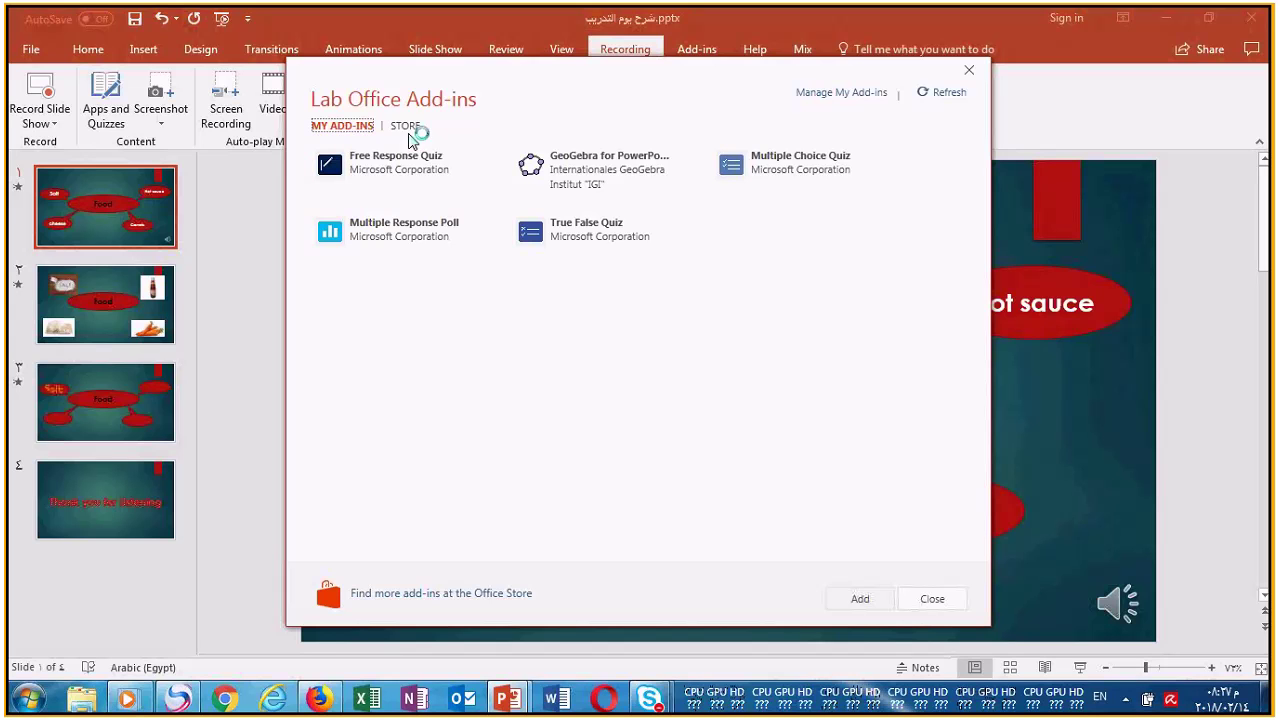
pyautogui.click(408, 132)
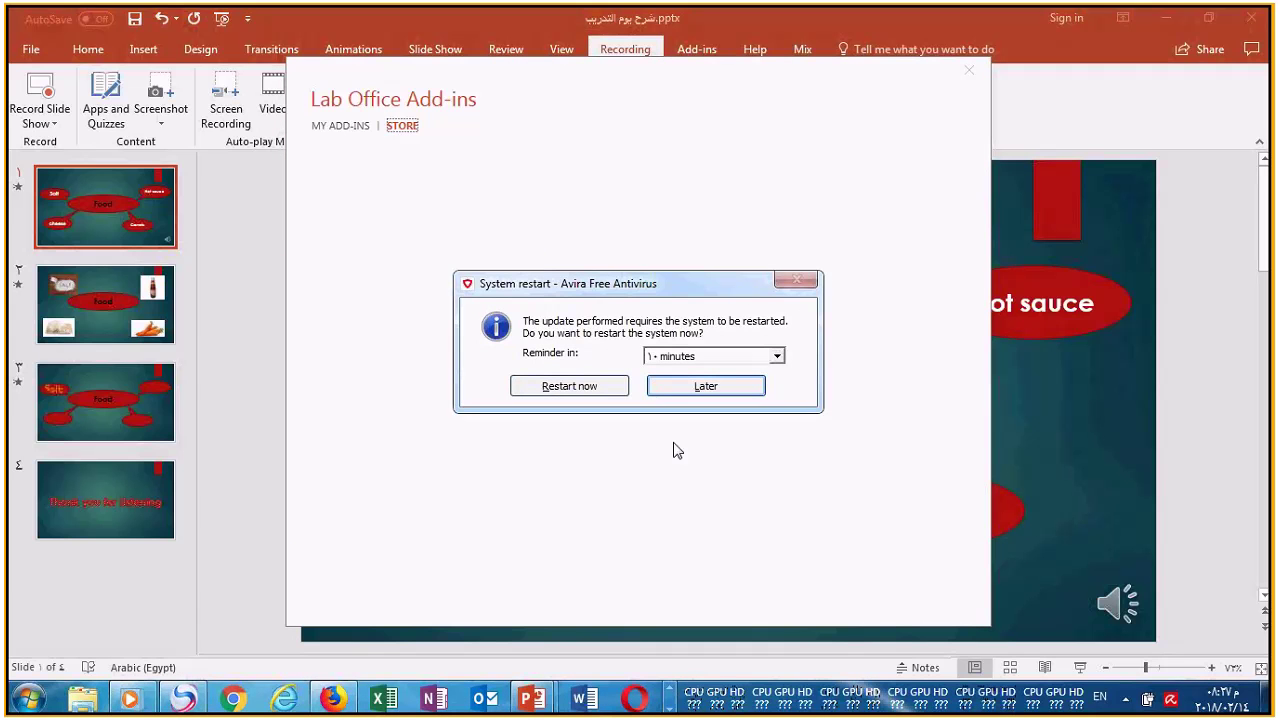
pyautogui.click(684, 393)
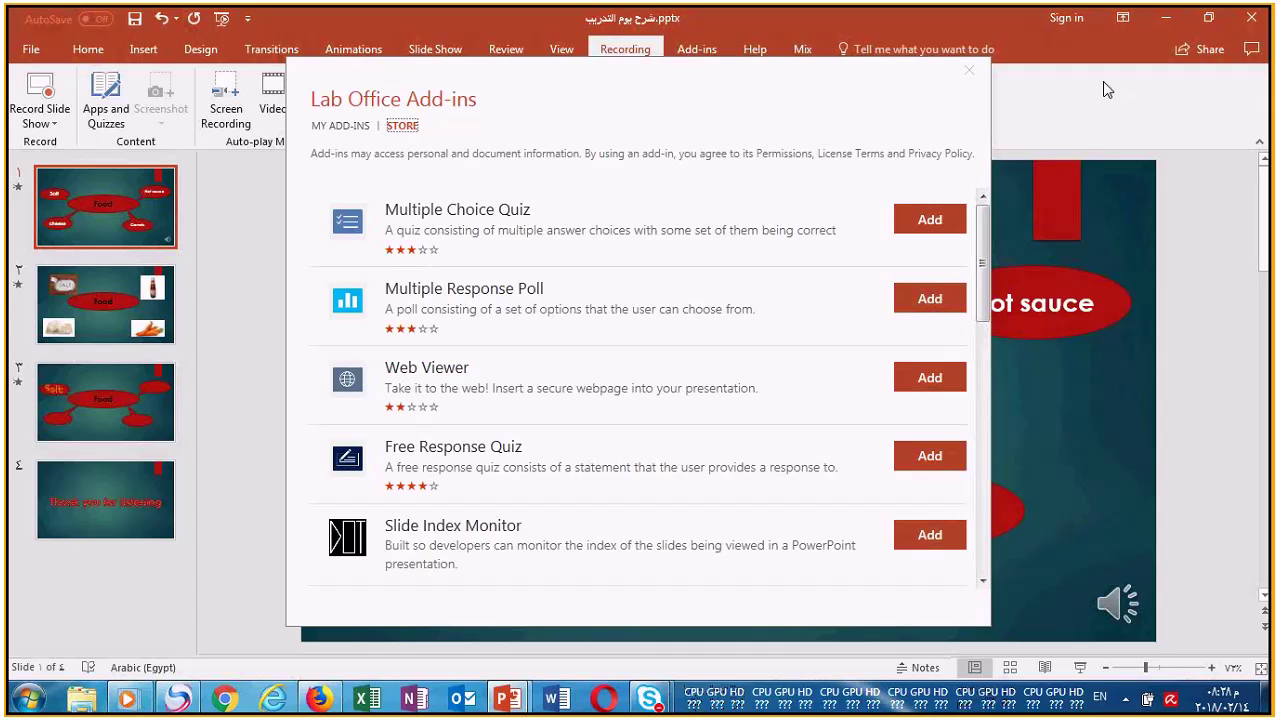
# Add the Multiple Choice Quiz add-in from the Lab Office Add-ins Store
pyautogui.click(980, 228)
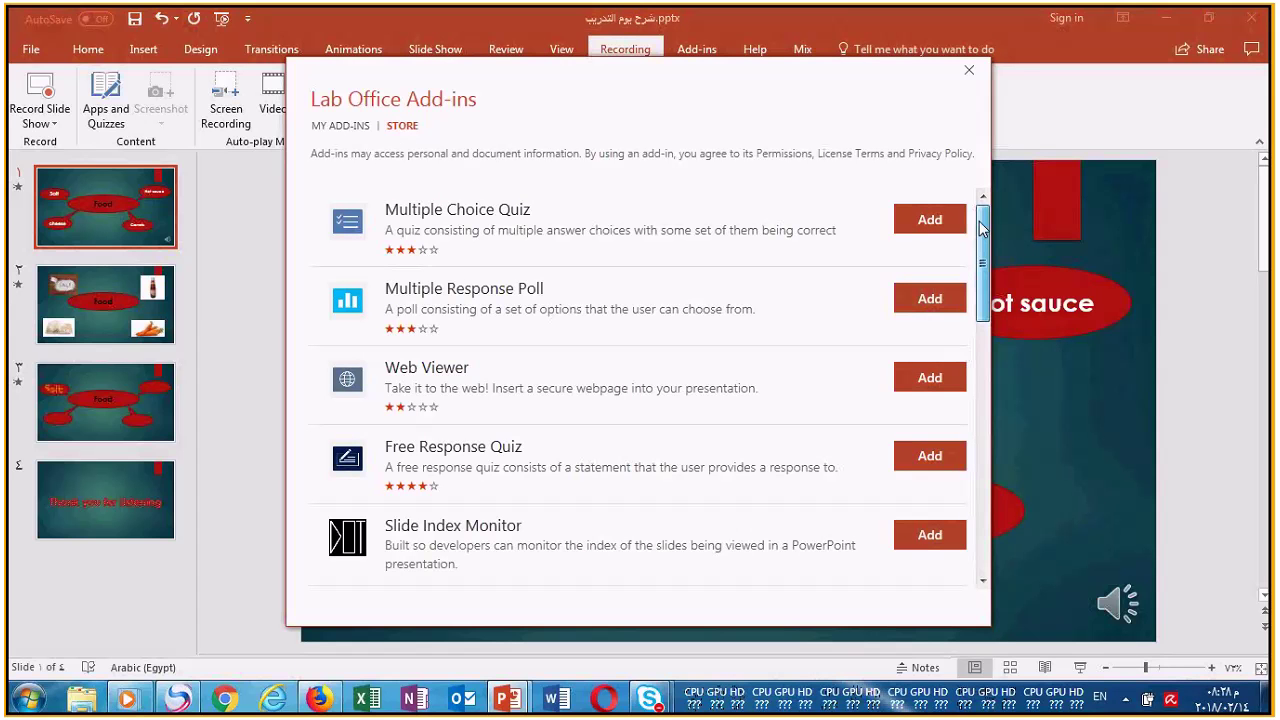
pyautogui.scroll(-3, 980, 228)
pyautogui.scroll(3, 508, 235)
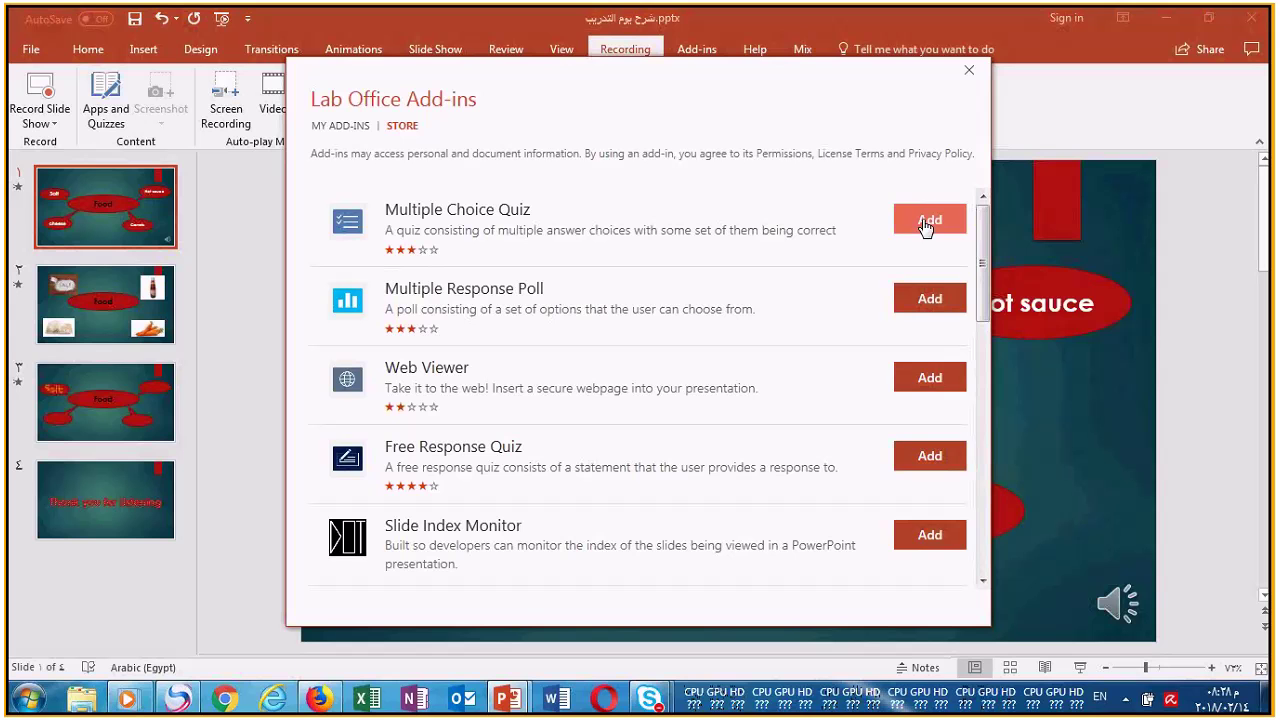
pyautogui.click(925, 222)
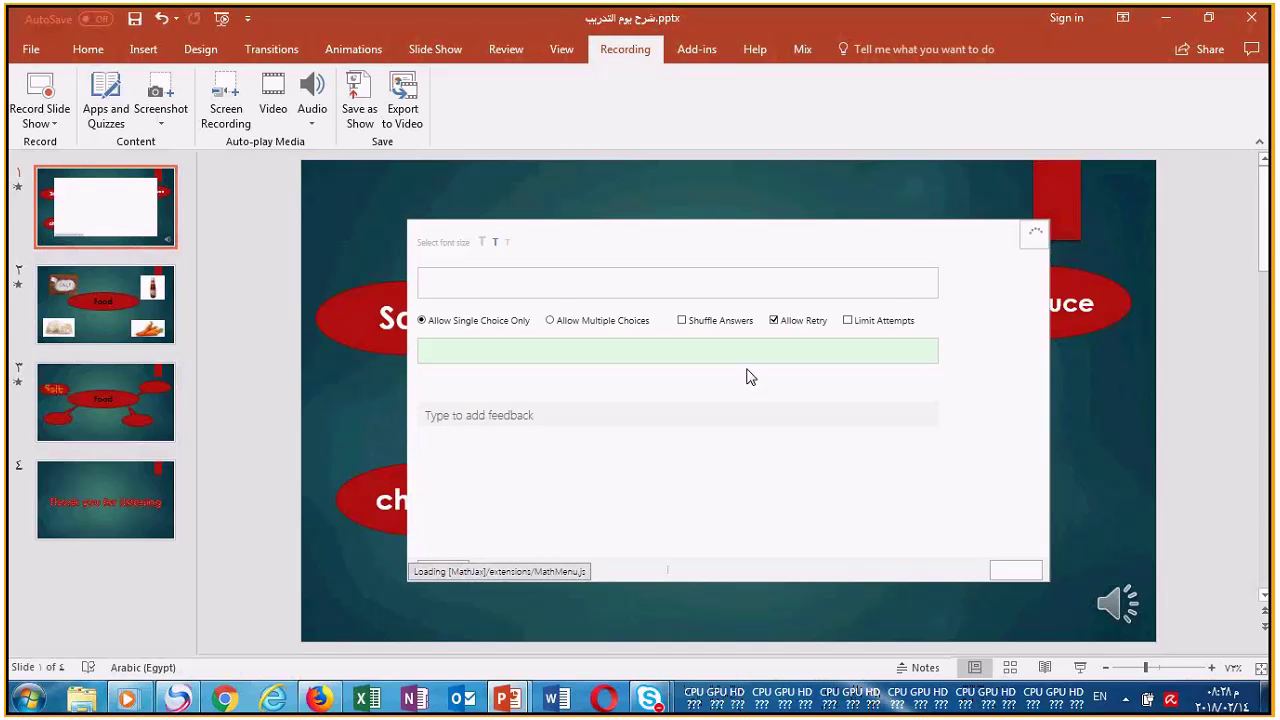
# Replace the placeholder question with 'he .......... a fish?' and make it bold
pyautogui.click(560, 285)
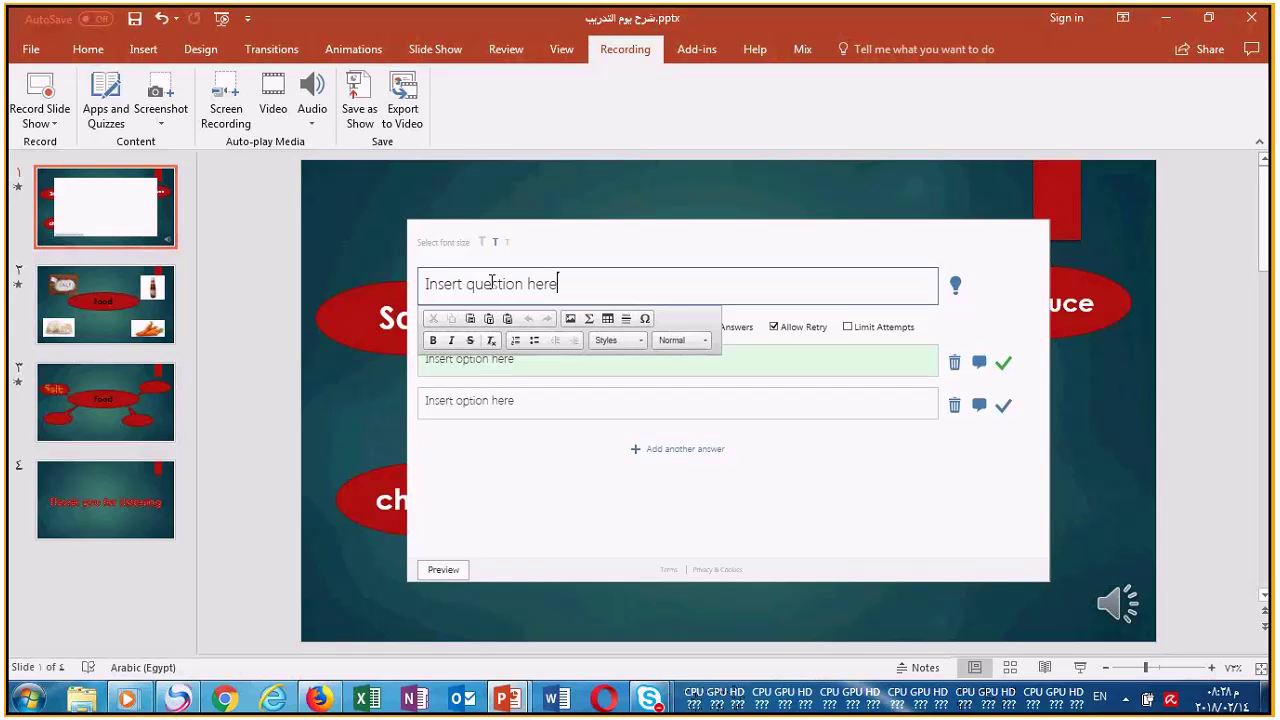
pyautogui.moveTo(558, 284); pyautogui.dragTo(439, 280)
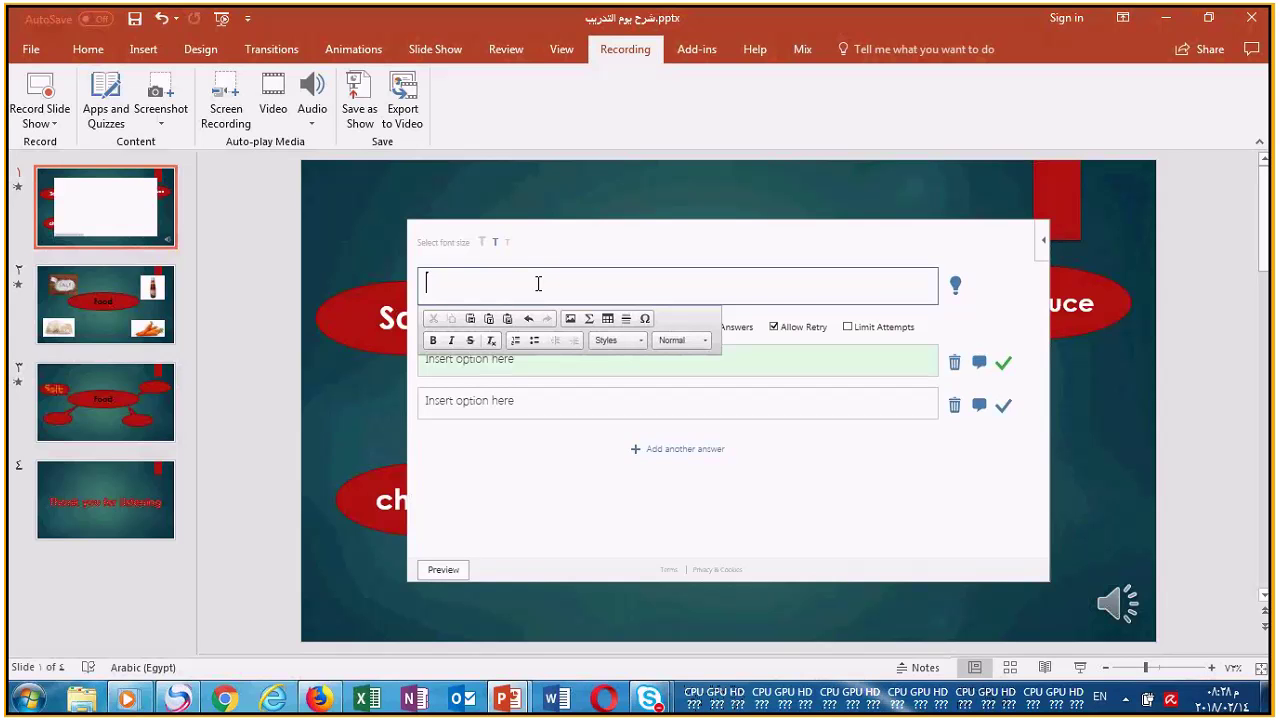
pyautogui.write('he .......... a fi')
pyautogui.write('sh?')
pyautogui.moveTo(538, 284); pyautogui.dragTo(433, 284)
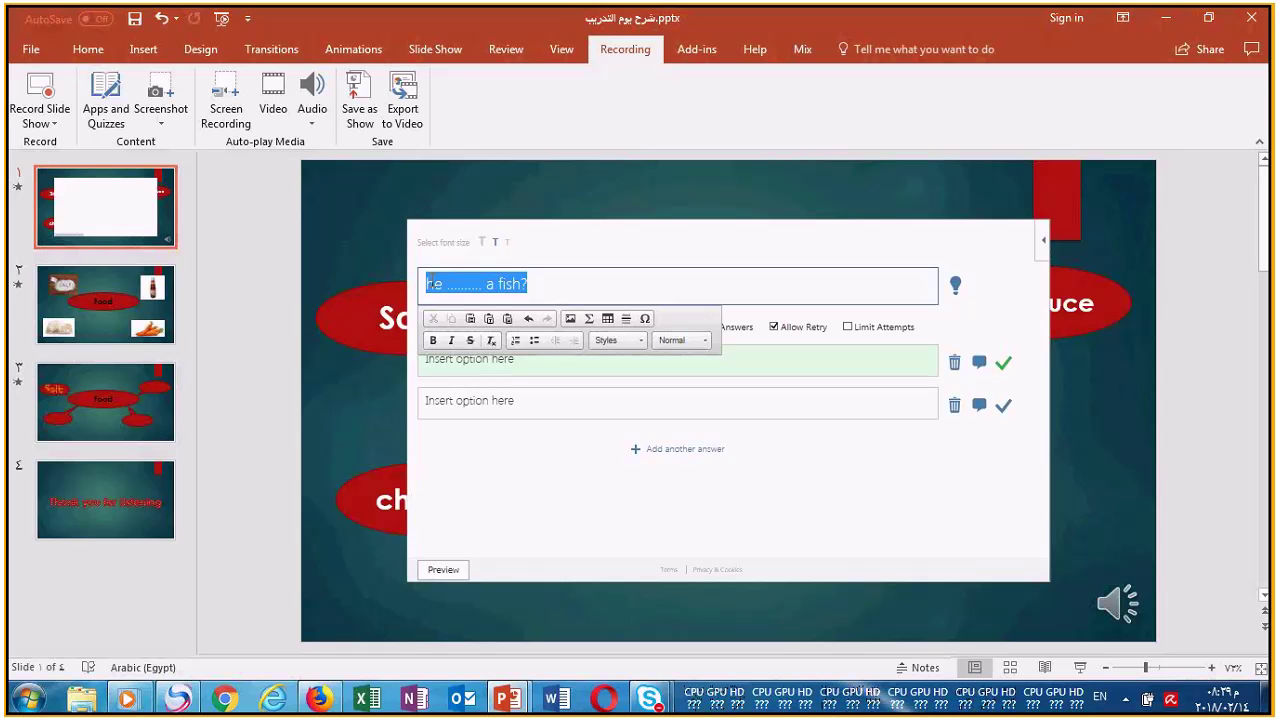
pyautogui.click(433, 340)
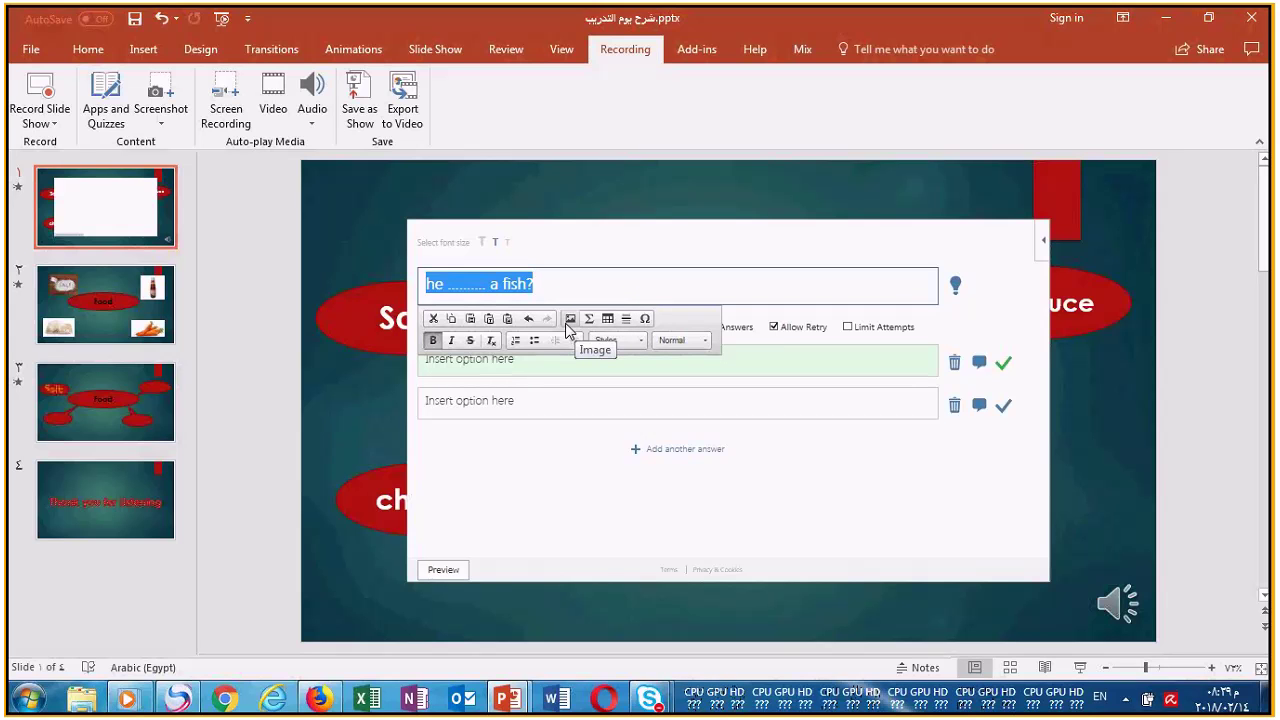
pyautogui.click(702, 292)
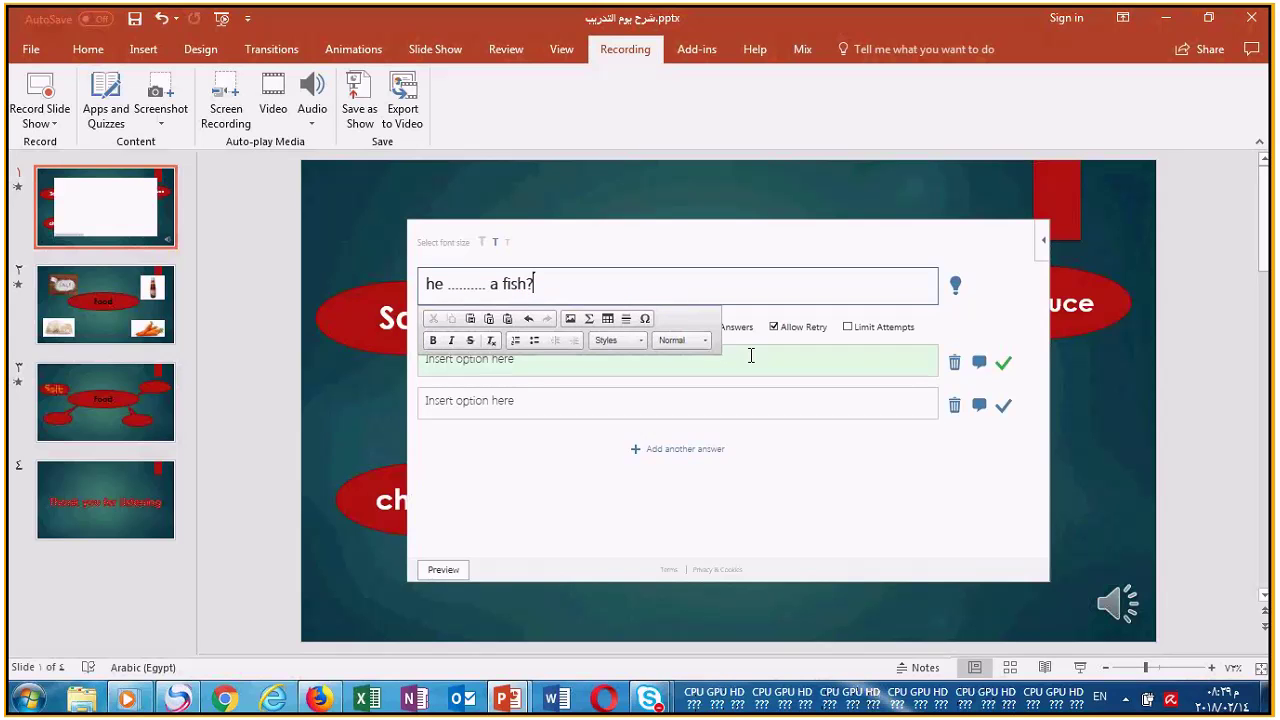
# Fill the first two answer options with 'wants' and 'want'
pyautogui.tripleClick(520, 358)
pyautogui.click(773, 291)
pyautogui.click(501, 360)
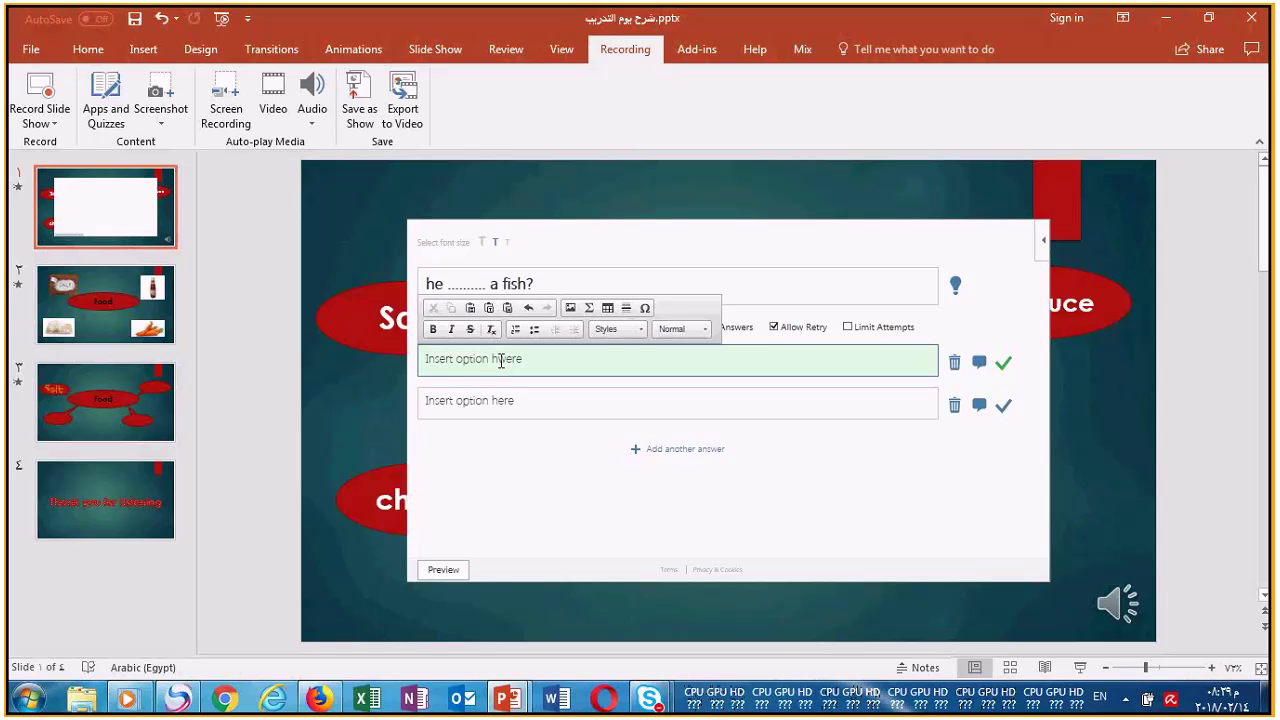
pyautogui.write('wants')
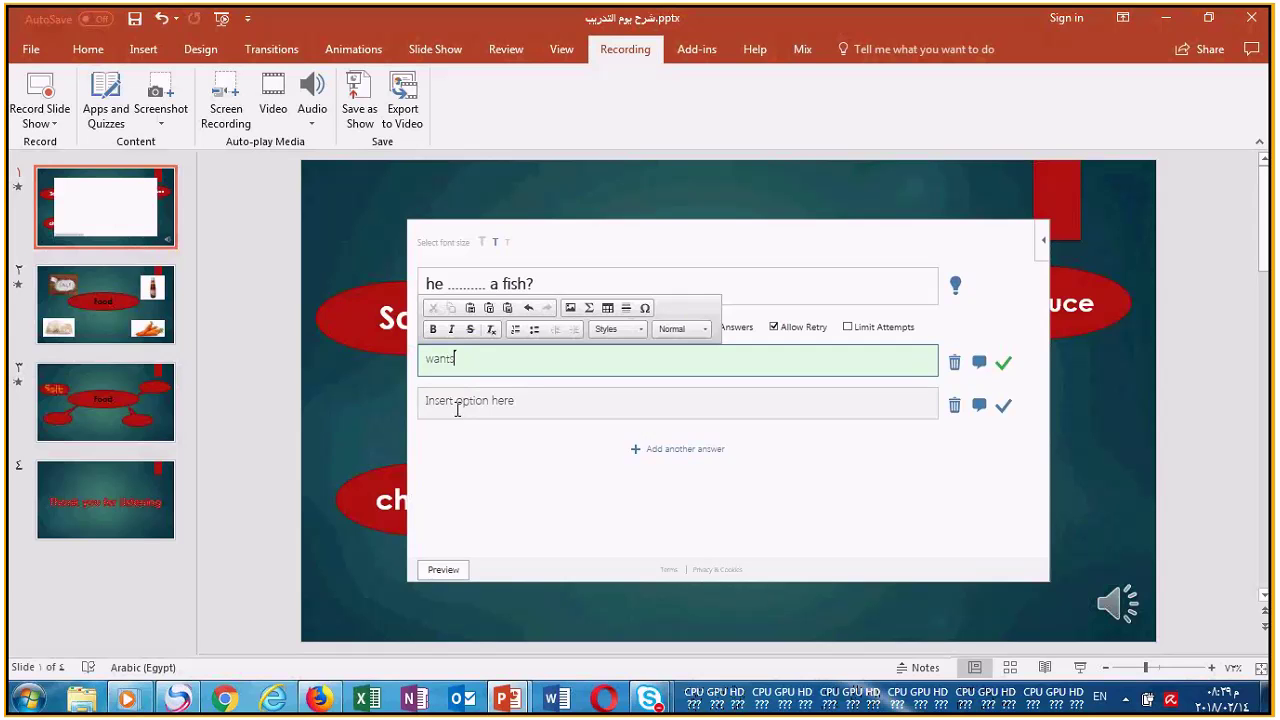
pyautogui.click(457, 403)
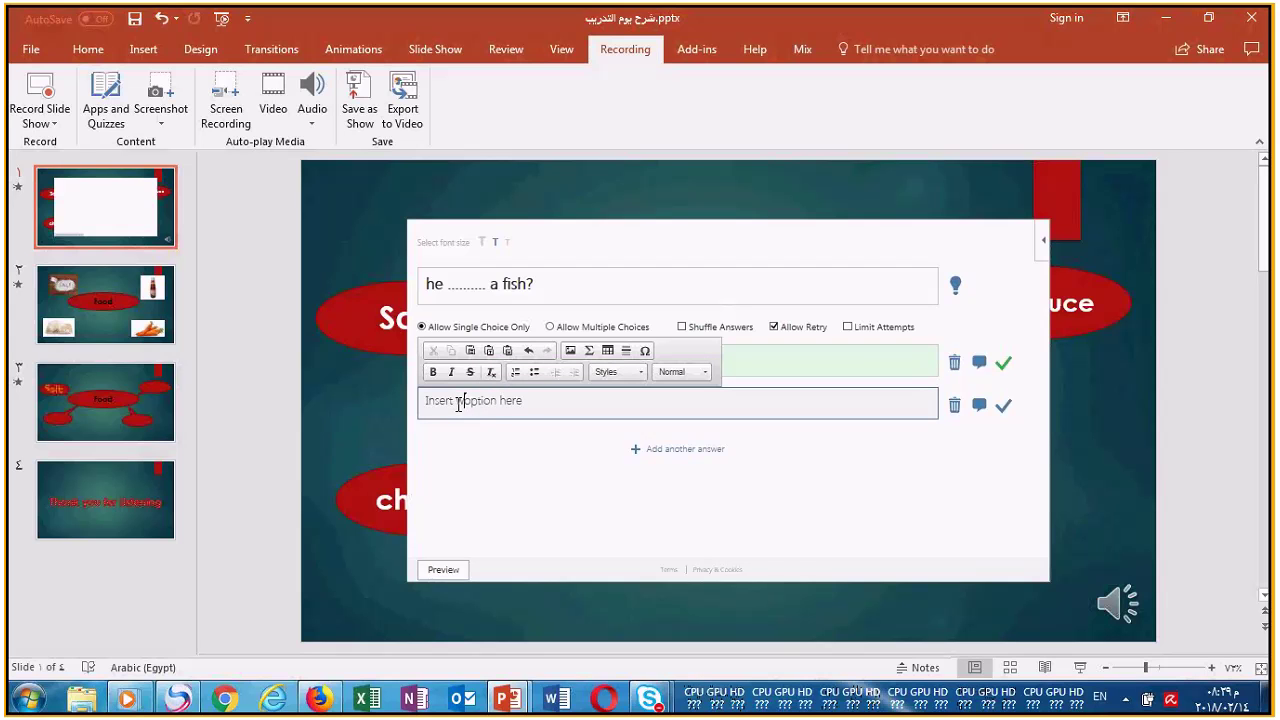
pyautogui.write('want')
pyautogui.moveTo(554, 409); pyautogui.dragTo(424, 402)
pyautogui.write('want')
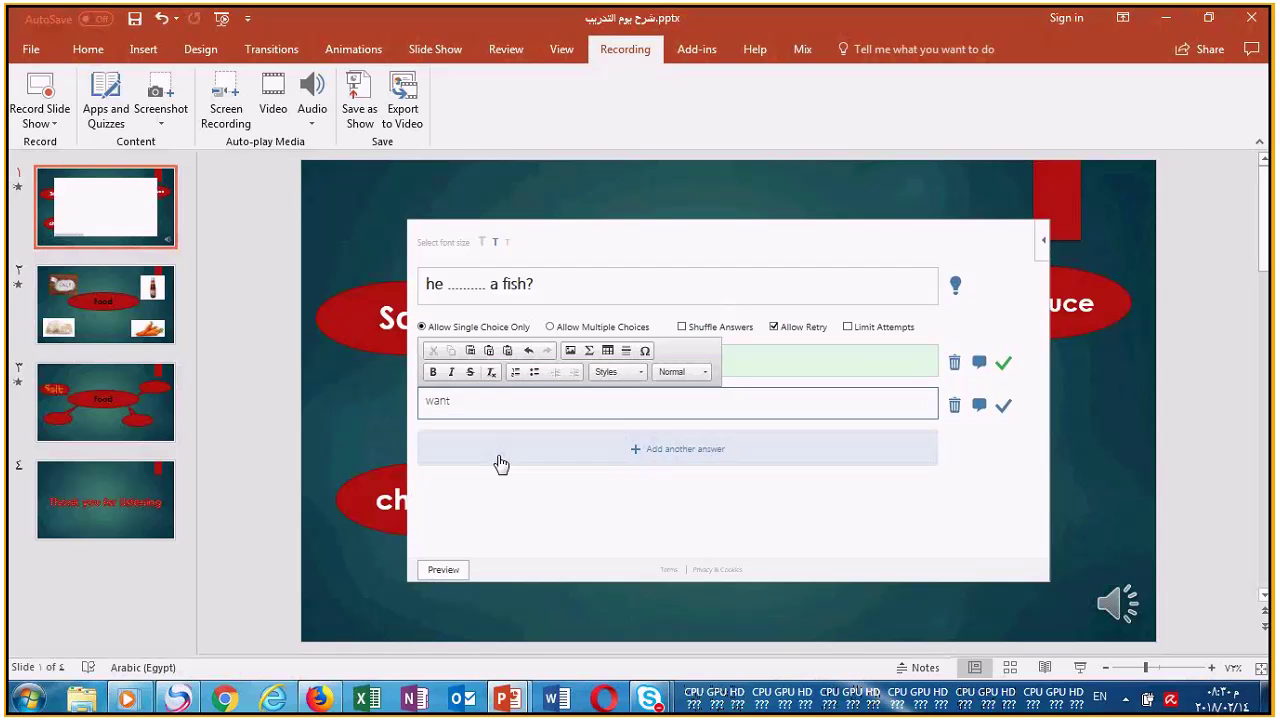
pyautogui.click(475, 338)
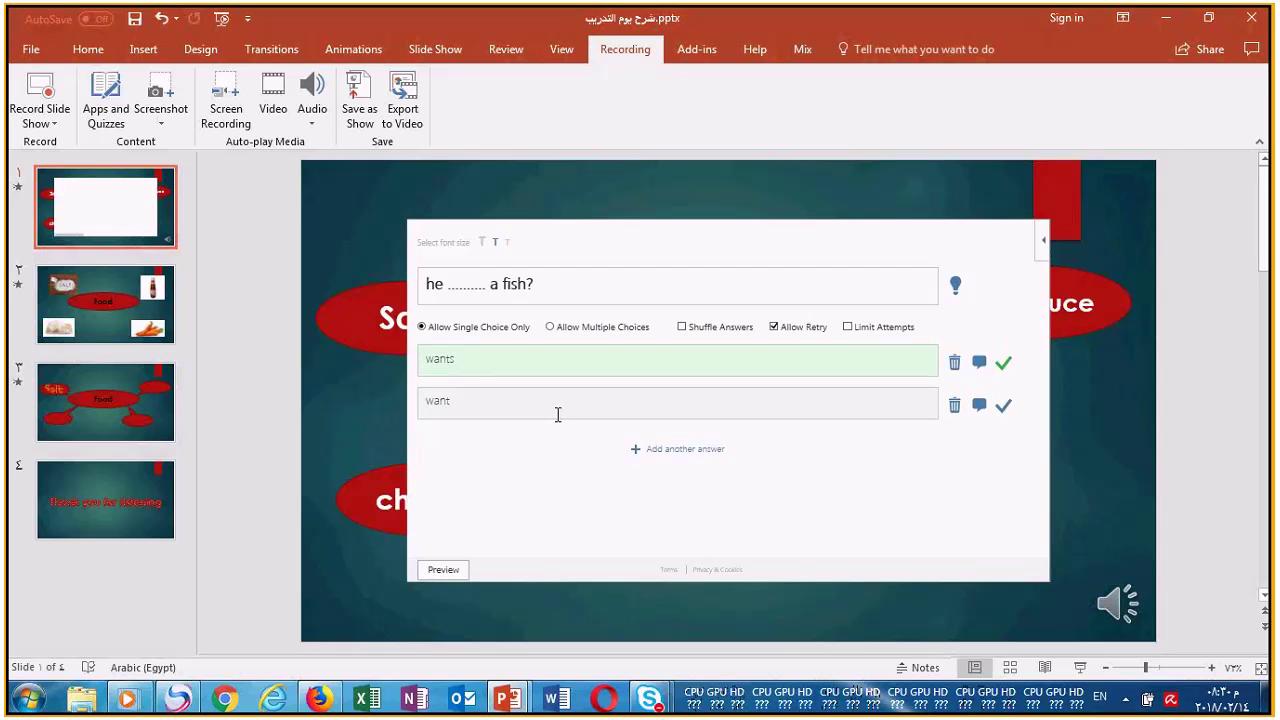
# Add a third answer row, then delete the extra option
pyautogui.click(678, 455)
pyautogui.click(531, 448)
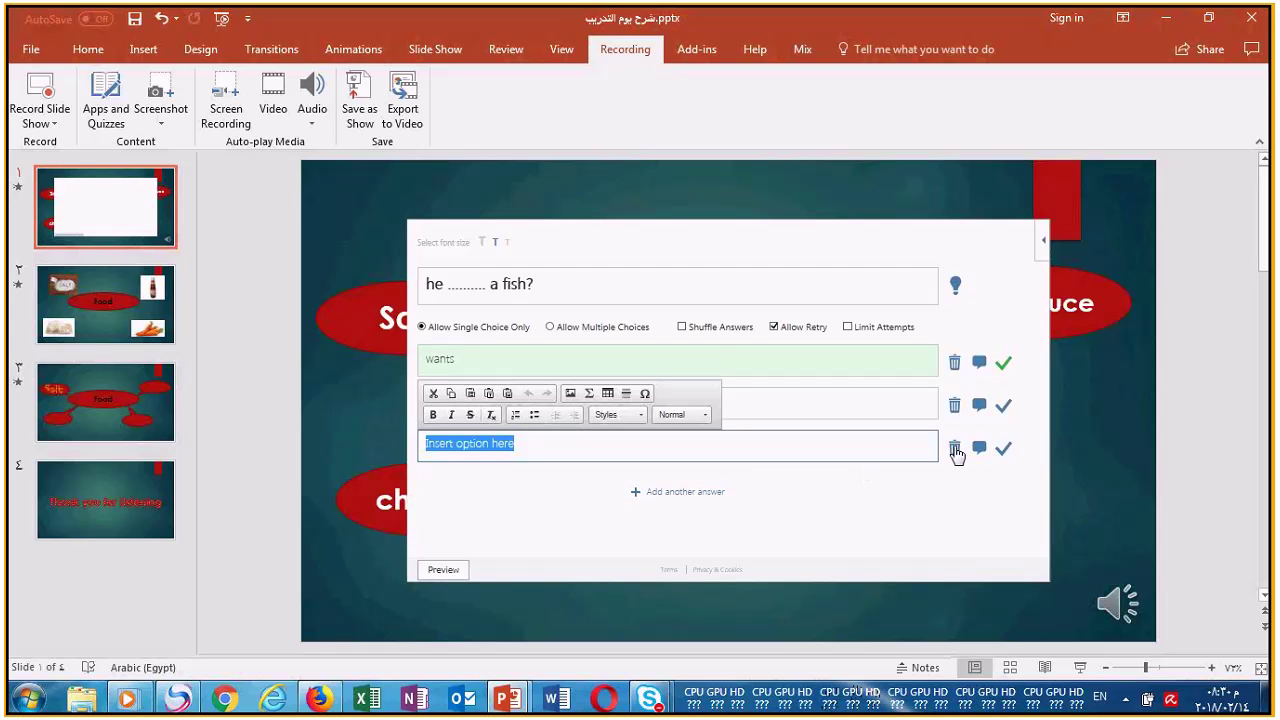
pyautogui.click(954, 448)
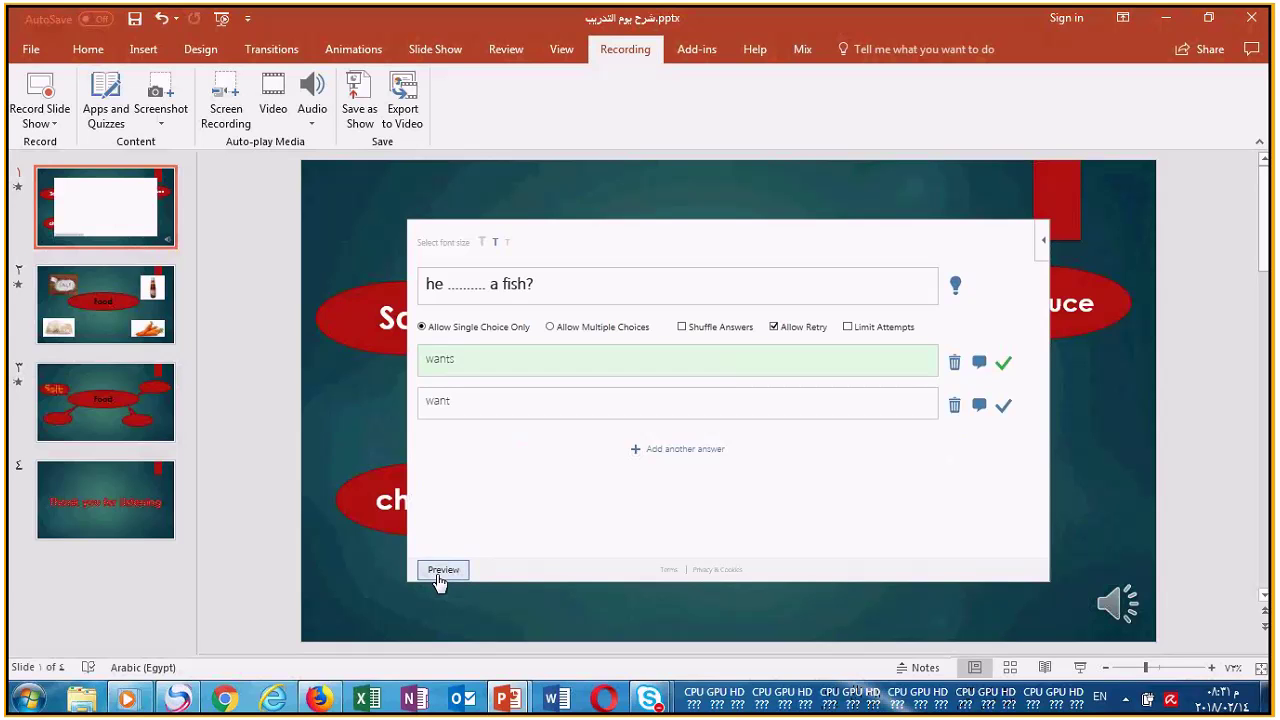
# Preview the quiz and submit 'wants', confirming it is marked Correct
pyautogui.click(438, 578)
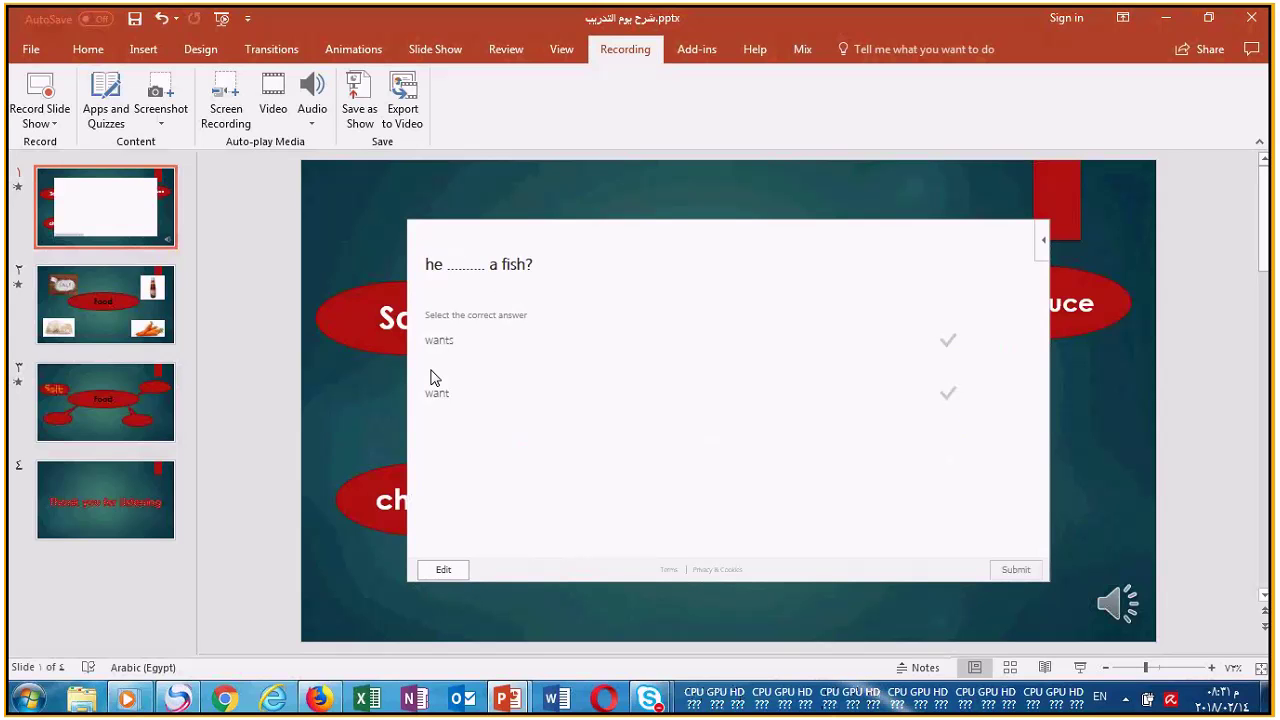
pyautogui.click(949, 347)
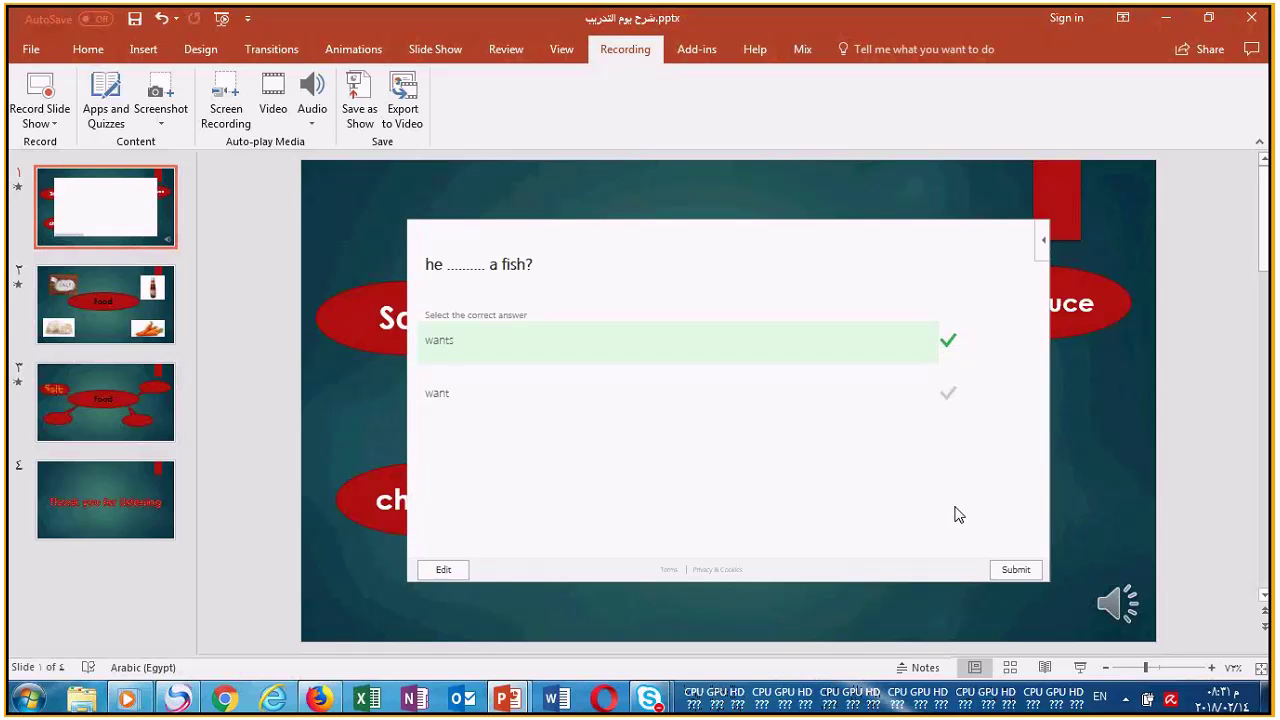
pyautogui.click(1016, 572)
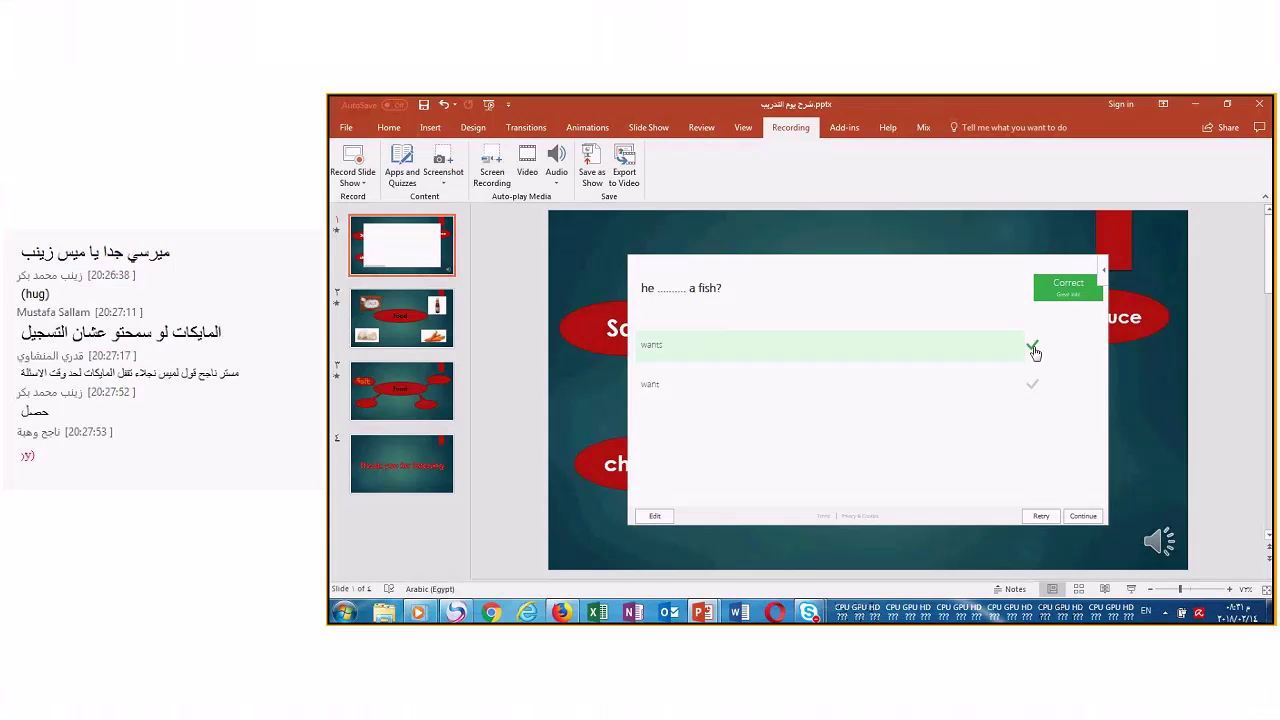
# Retry with 'want' to see it marked Incorrect, then return to editing the quiz
pyautogui.click(1041, 515)
pyautogui.click(663, 389)
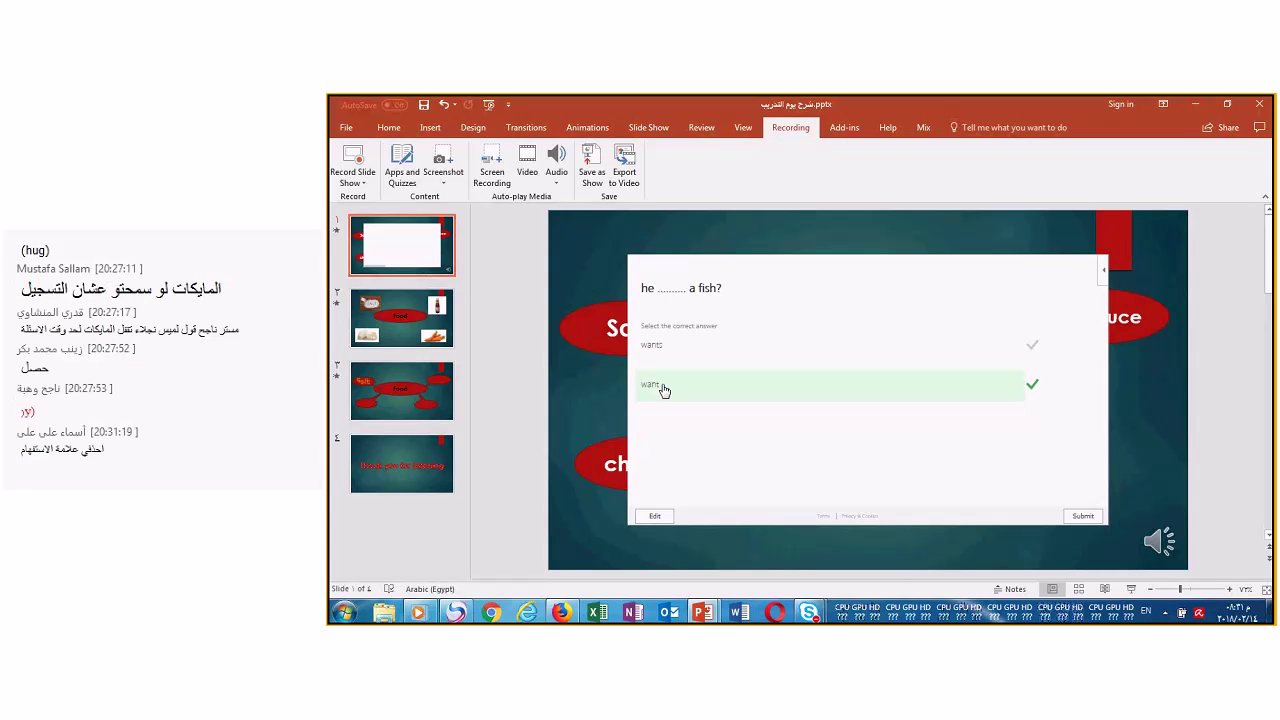
pyautogui.click(1068, 514)
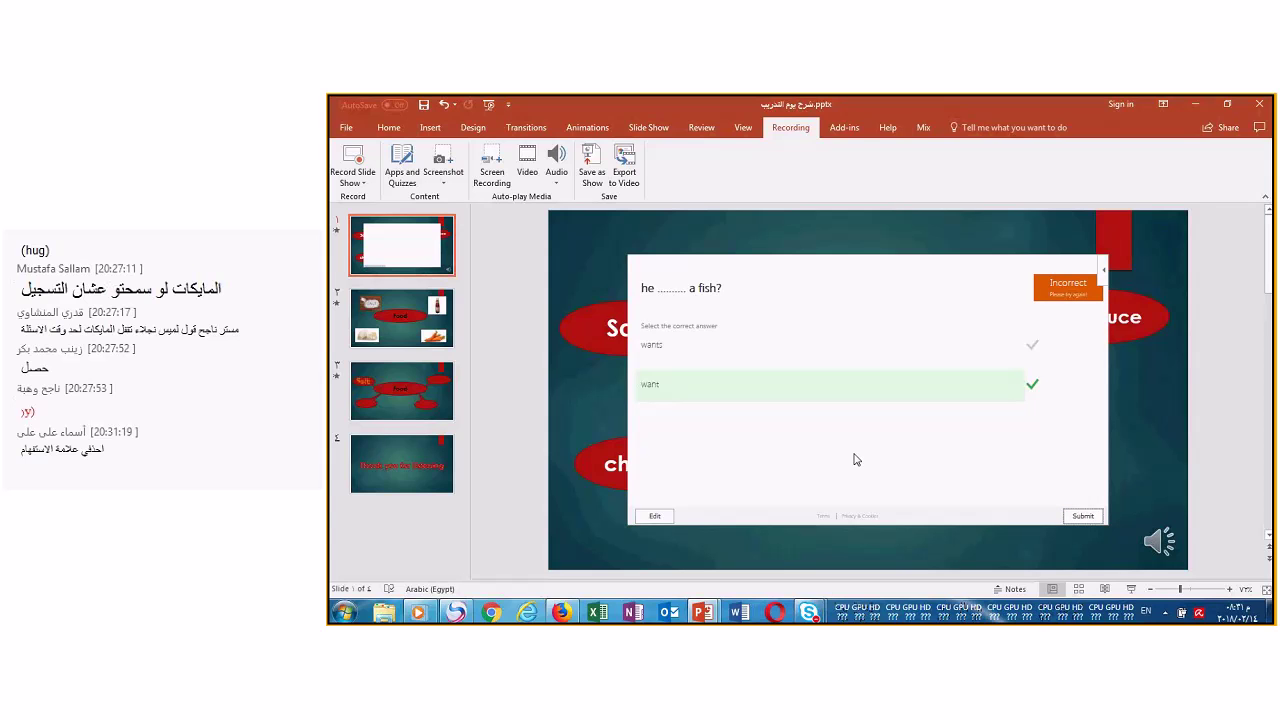
pyautogui.click(655, 517)
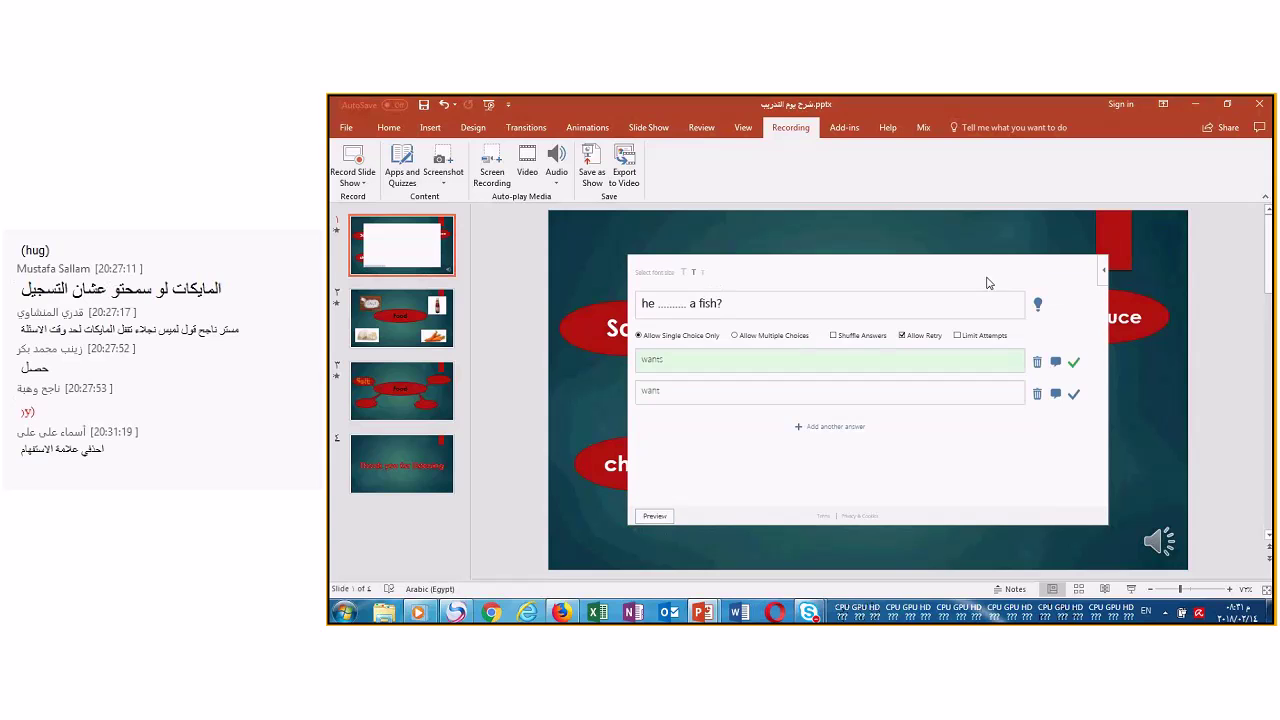
pyautogui.click(1104, 272)
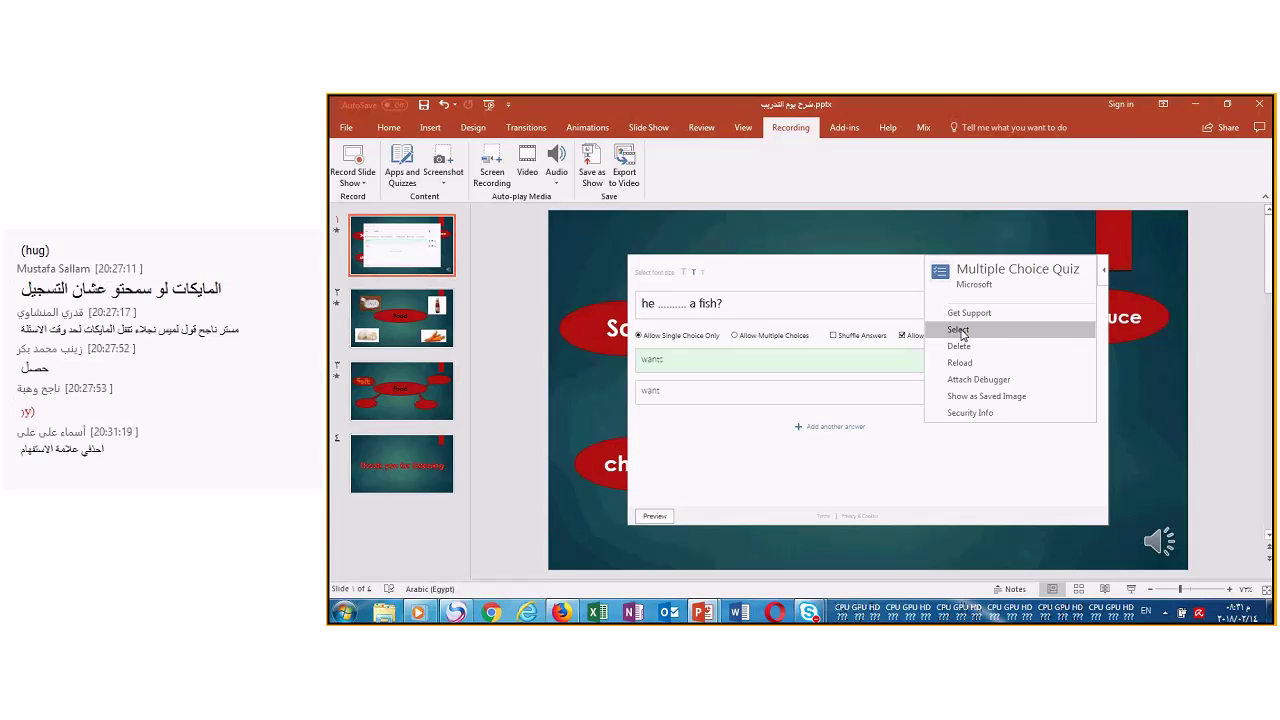
# Stretch the quiz box up, right, down and left until it fills most of the slide
pyautogui.click(962, 333)
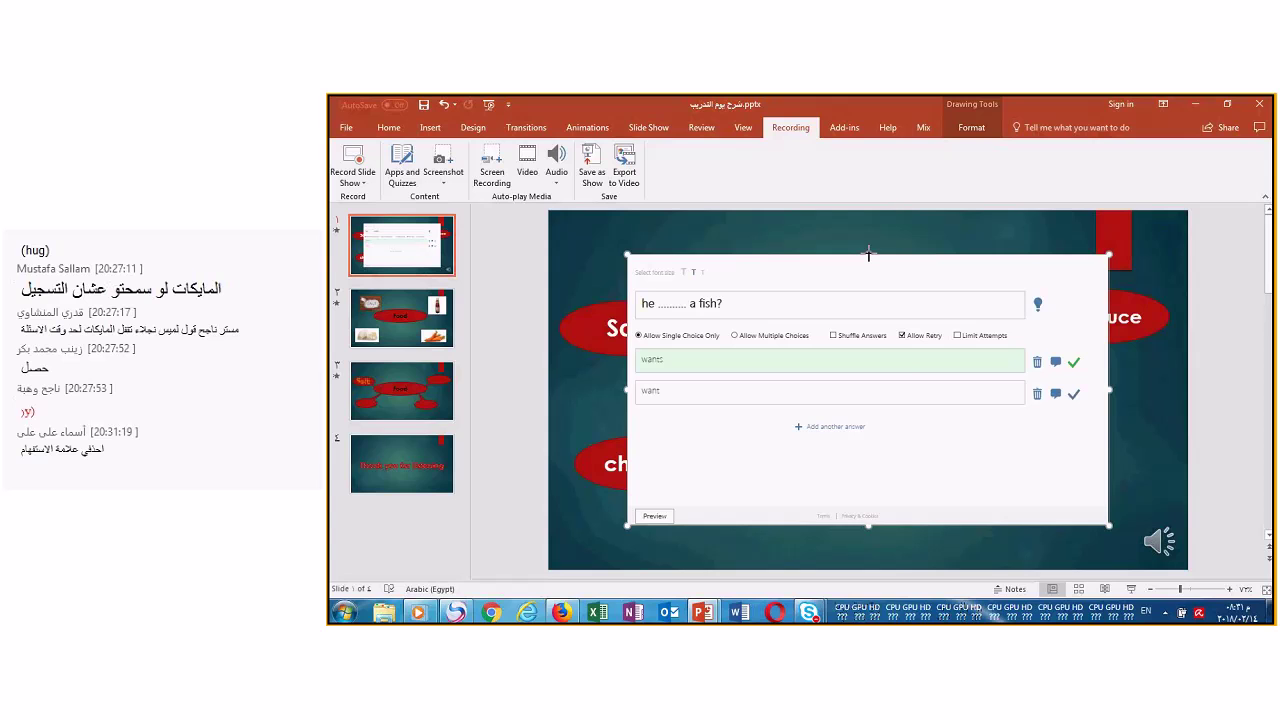
pyautogui.moveTo(868, 254); pyautogui.dragTo(870, 212)
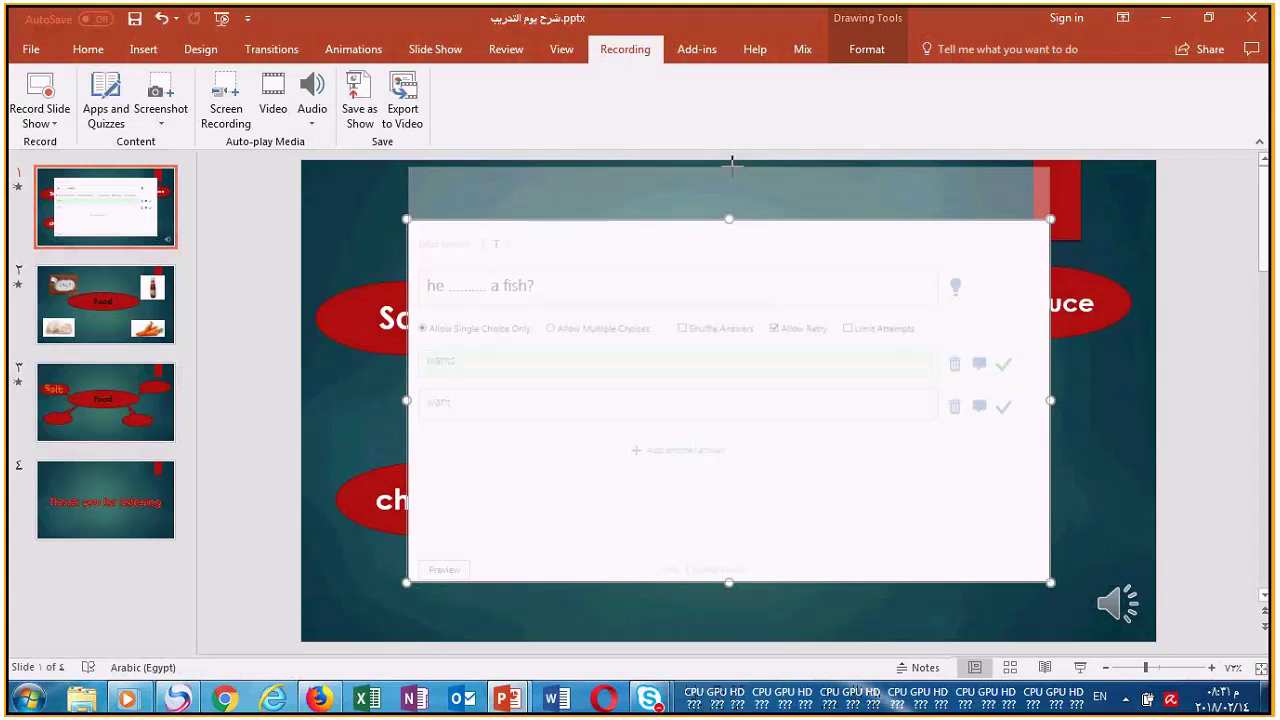
pyautogui.moveTo(731, 165); pyautogui.dragTo(731, 166)
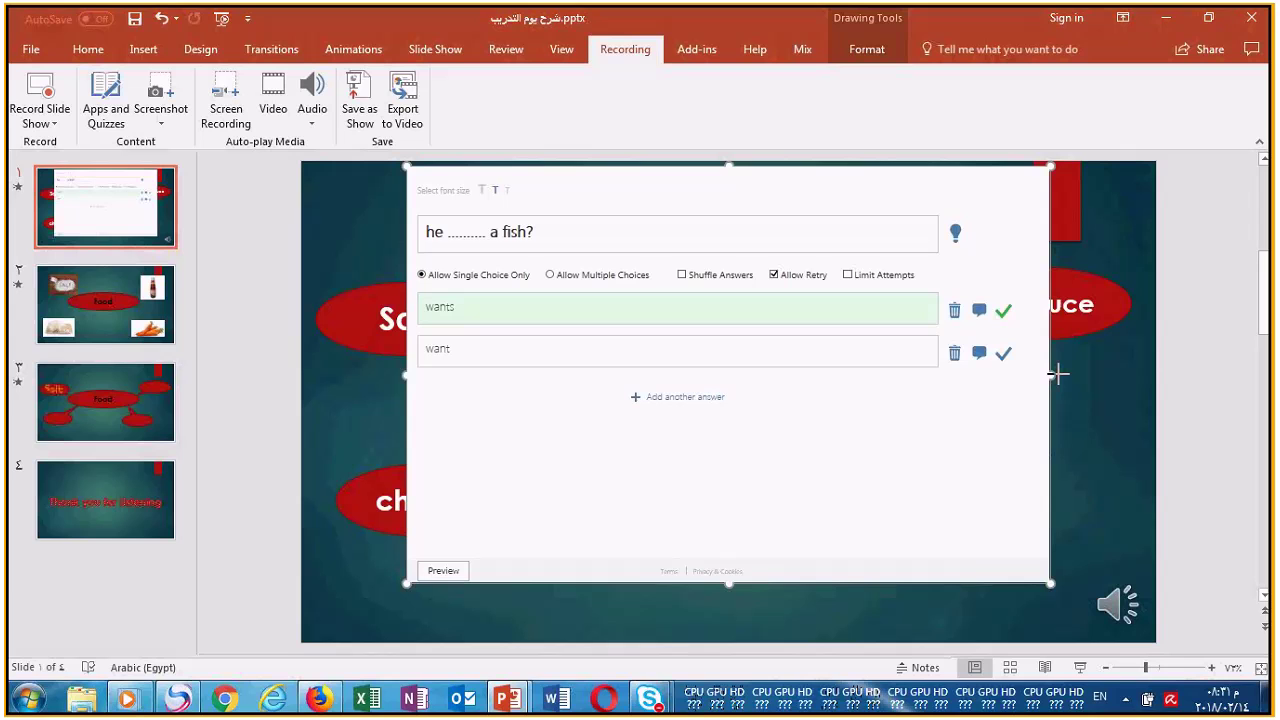
pyautogui.moveTo(1057, 374); pyautogui.dragTo(1133, 381)
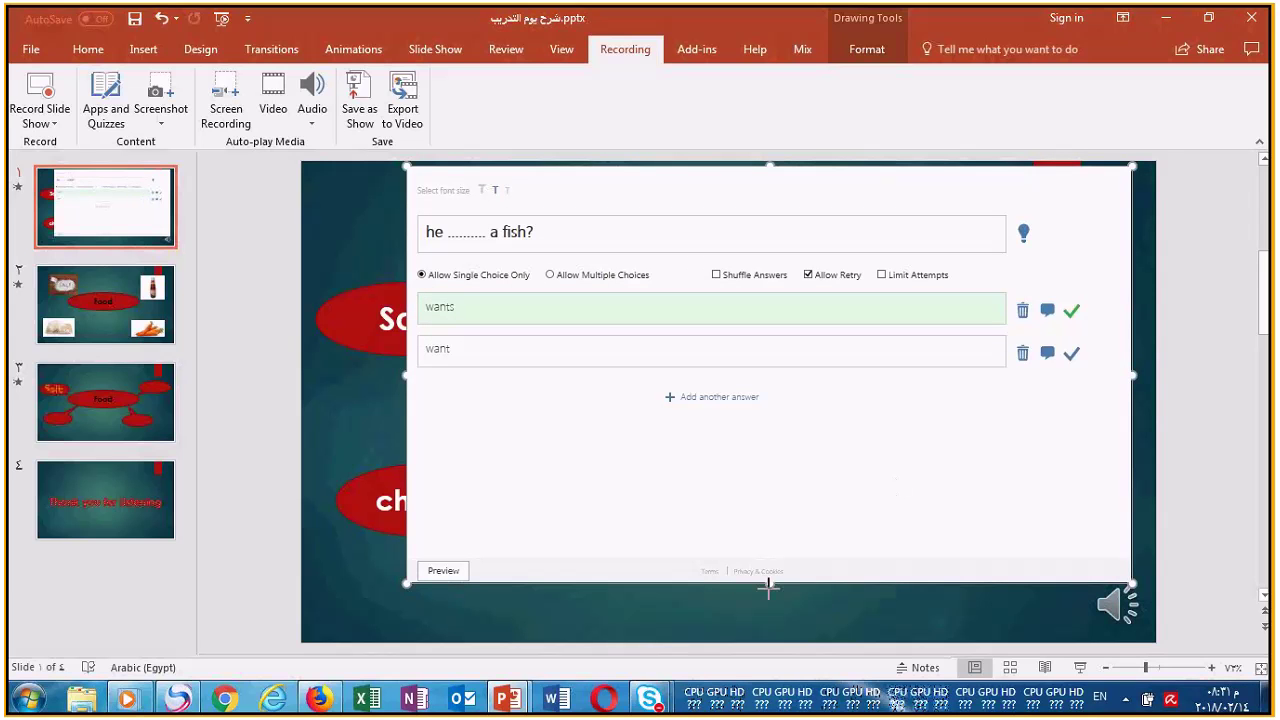
pyautogui.moveTo(768, 588); pyautogui.dragTo(764, 628)
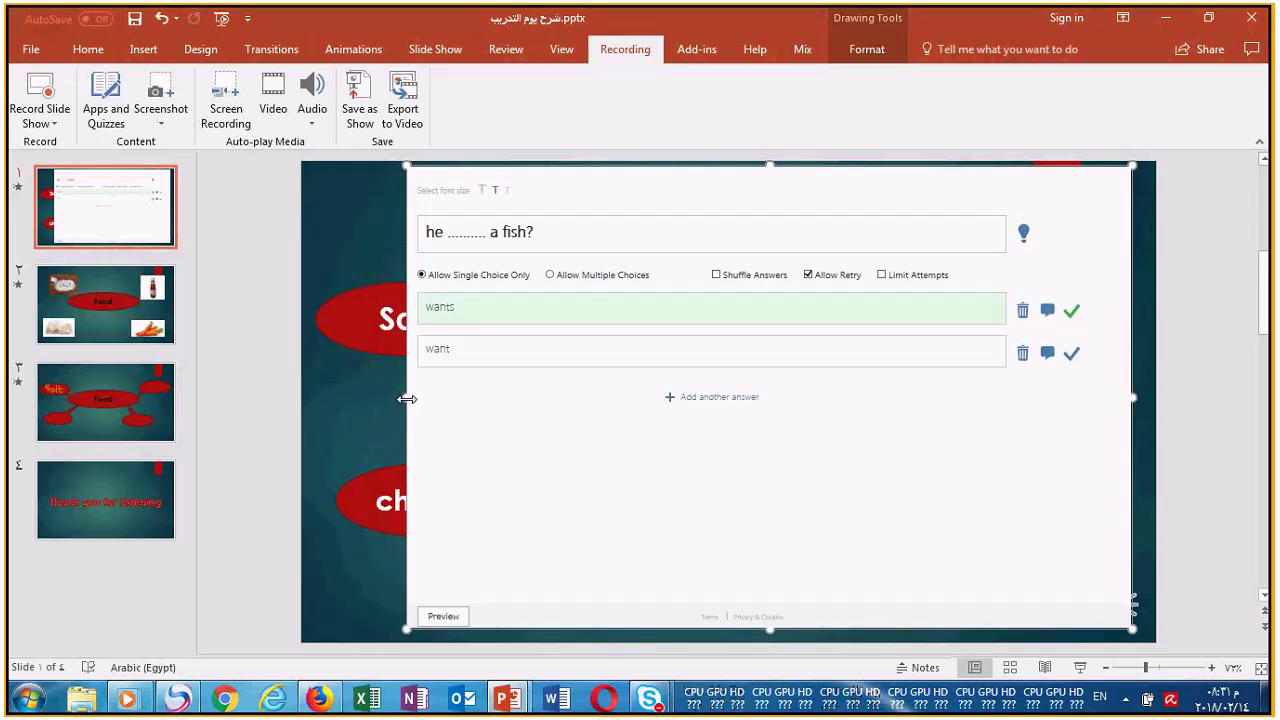
pyautogui.moveTo(407, 398); pyautogui.dragTo(293, 391)
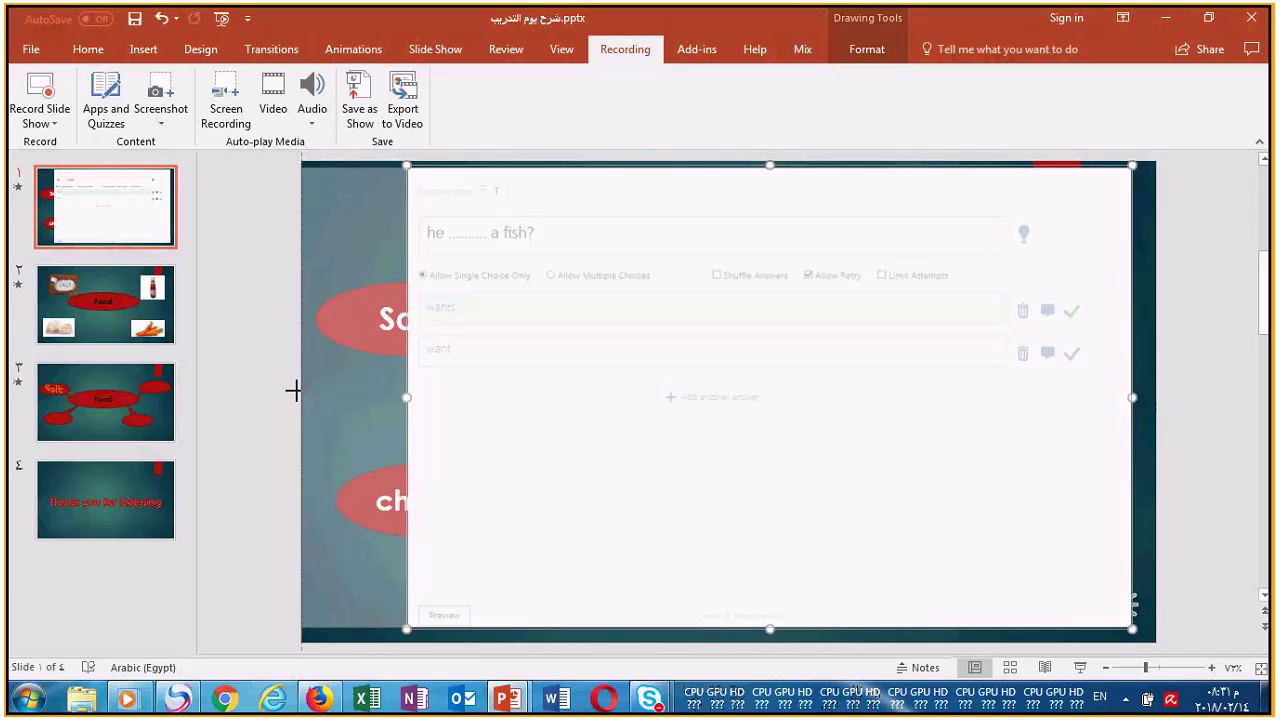
pyautogui.moveTo(293, 391); pyautogui.dragTo(301, 397)
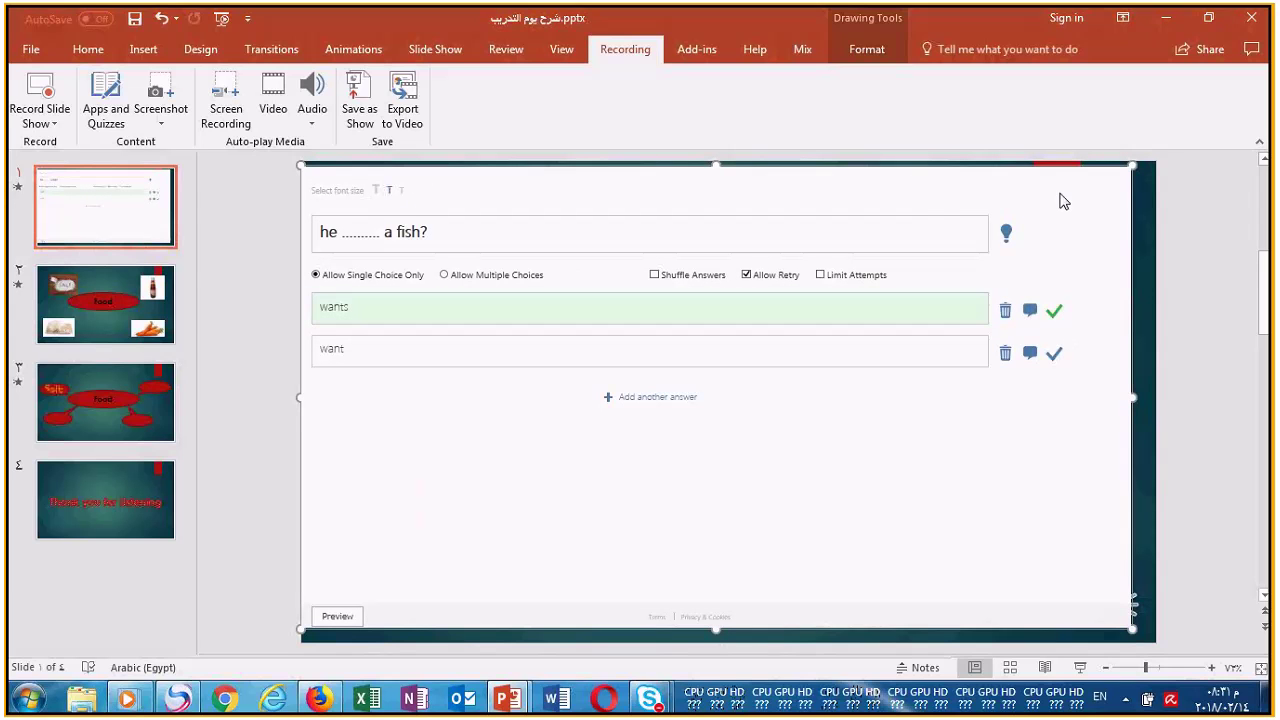
pyautogui.click(1125, 187)
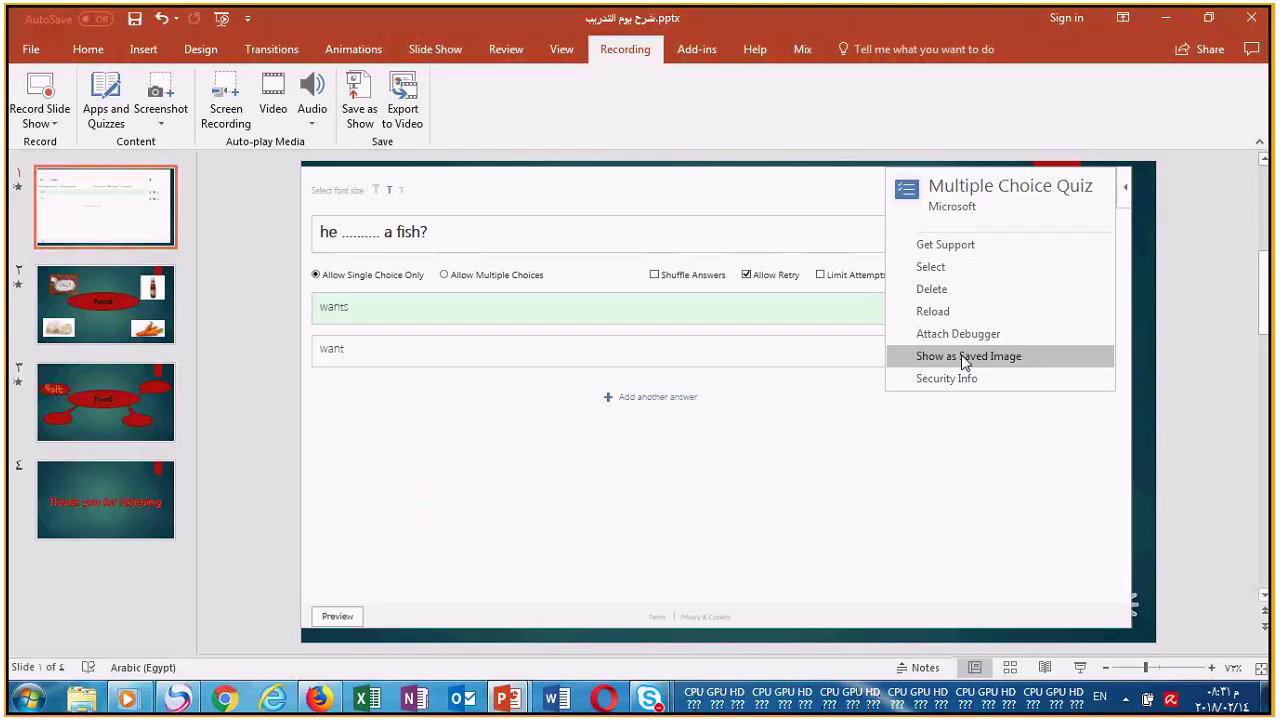
pyautogui.click(851, 366)
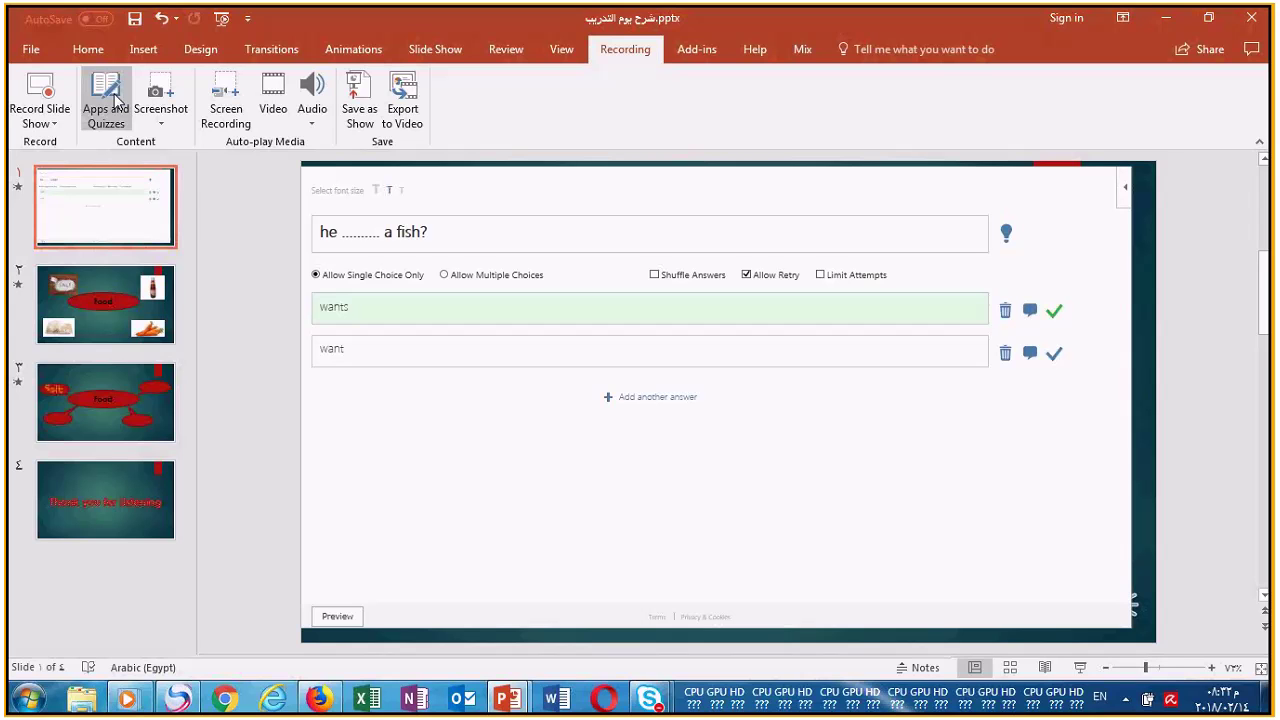
# Open Apps and Quizzes, check My Add-ins, and scroll the Store down to True False Quiz
pyautogui.click(115, 97)
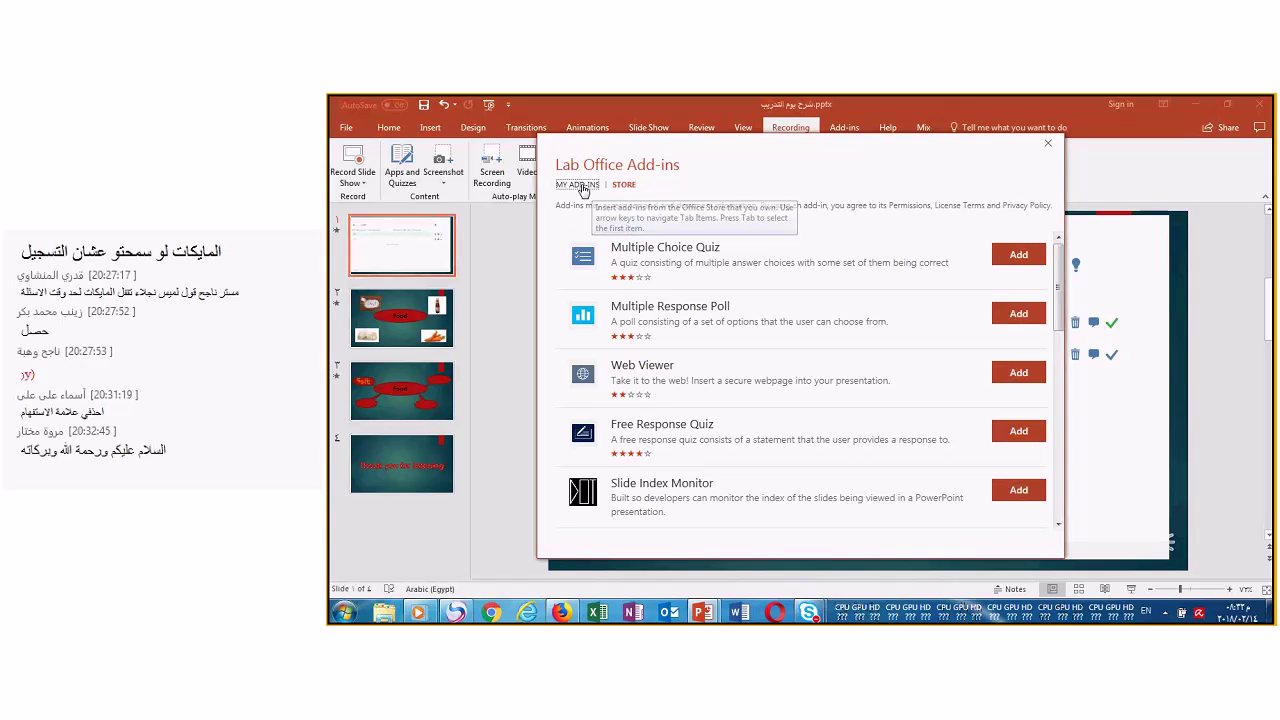
pyautogui.click(583, 189)
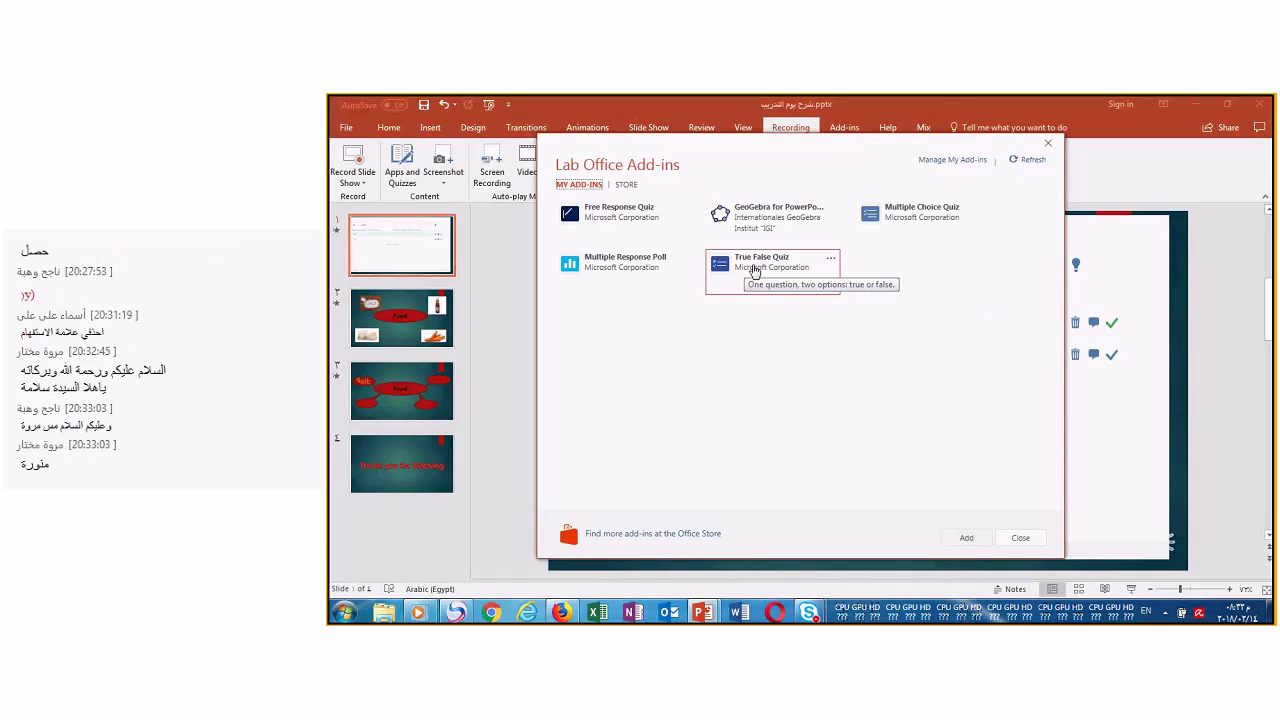
pyautogui.doubleClick(640, 212)
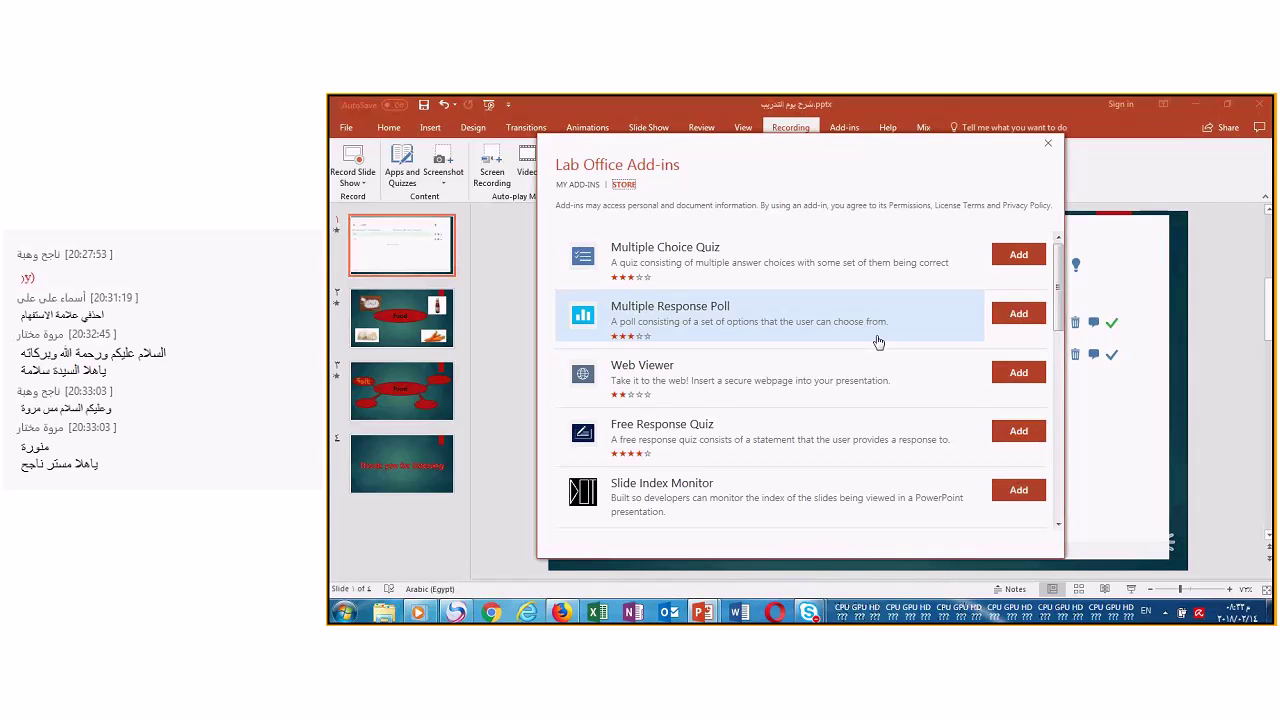
pyautogui.scroll(-1, 878, 342)
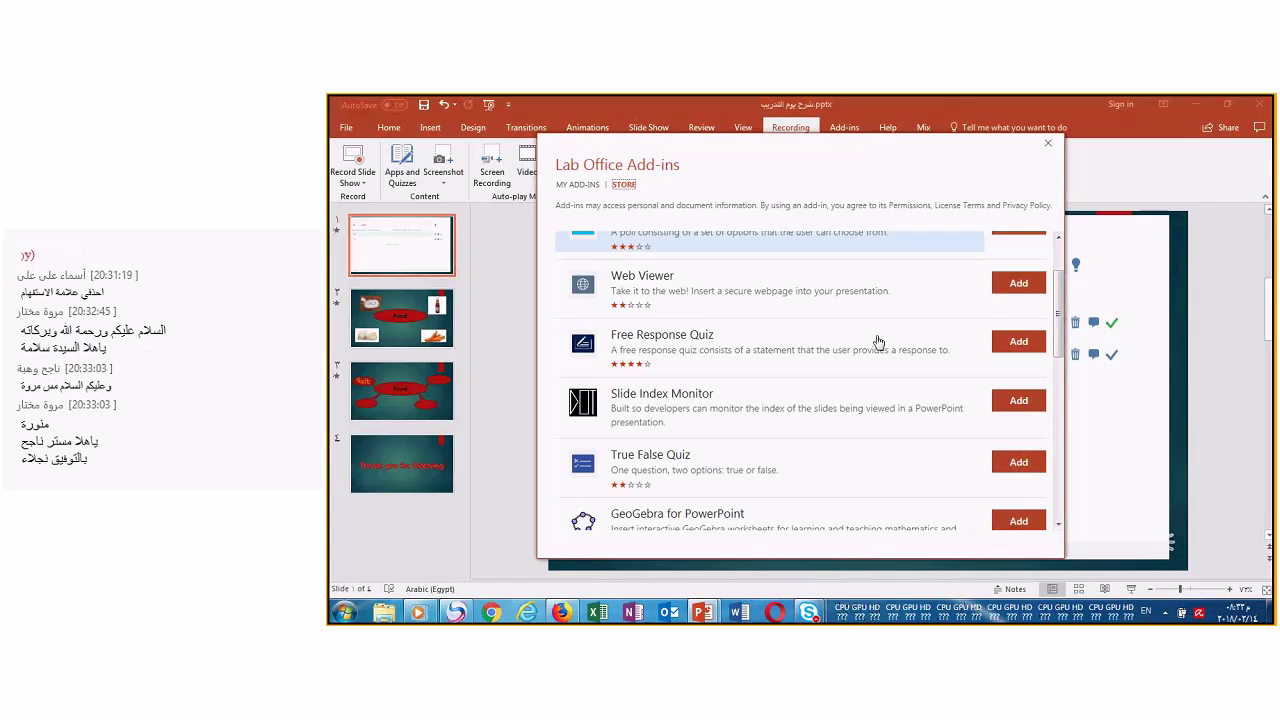
pyautogui.scroll(-2, 878, 342)
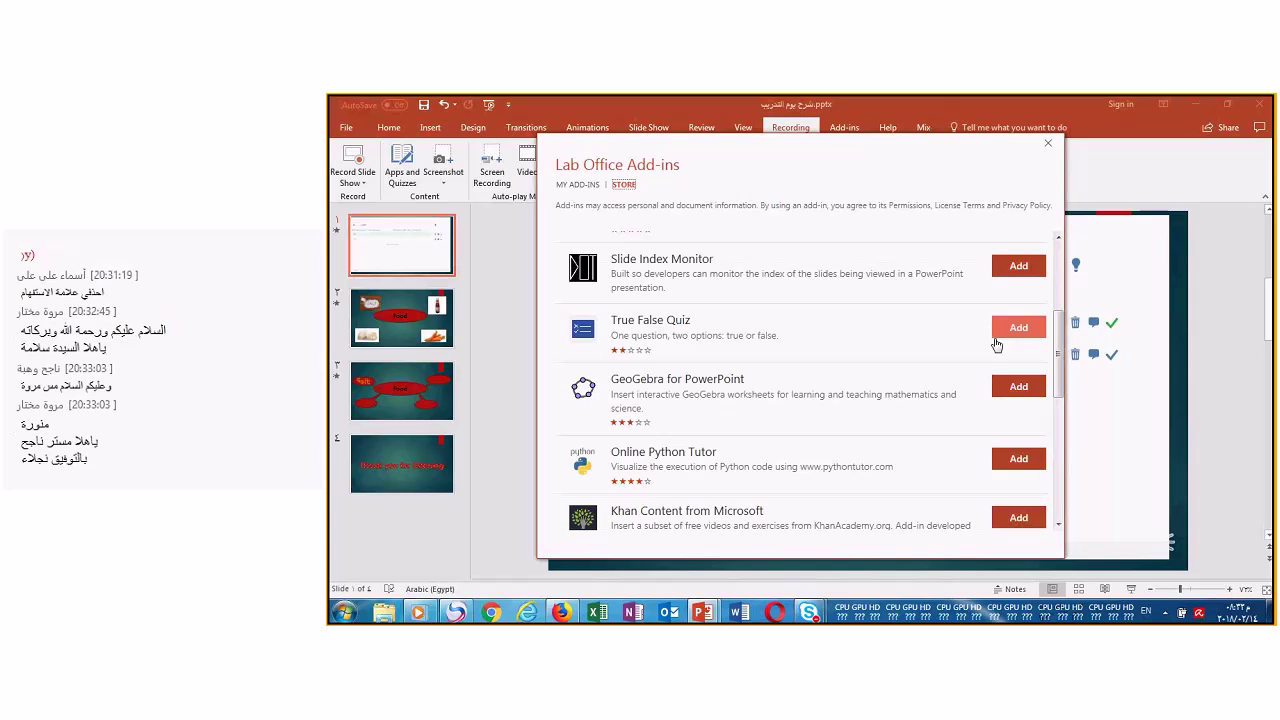
# Insert a True False Quiz and type the question 'does he want afish?'
pyautogui.click(996, 338)
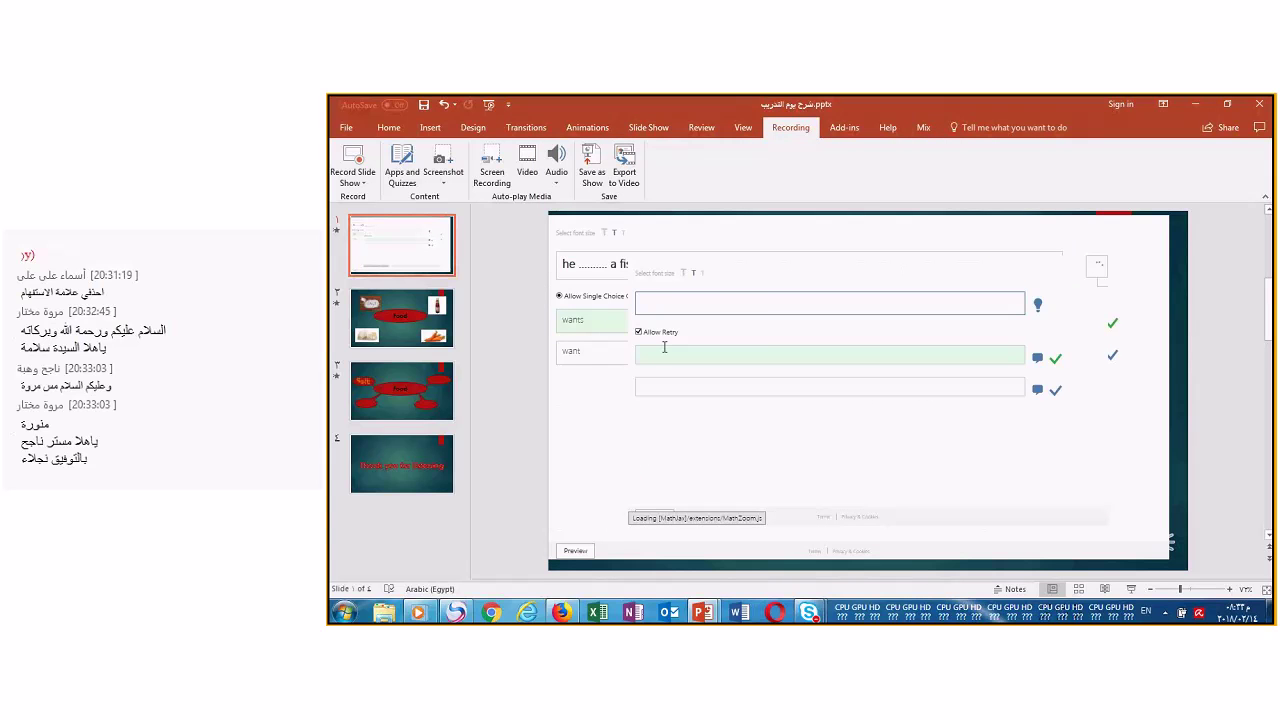
pyautogui.click(660, 302)
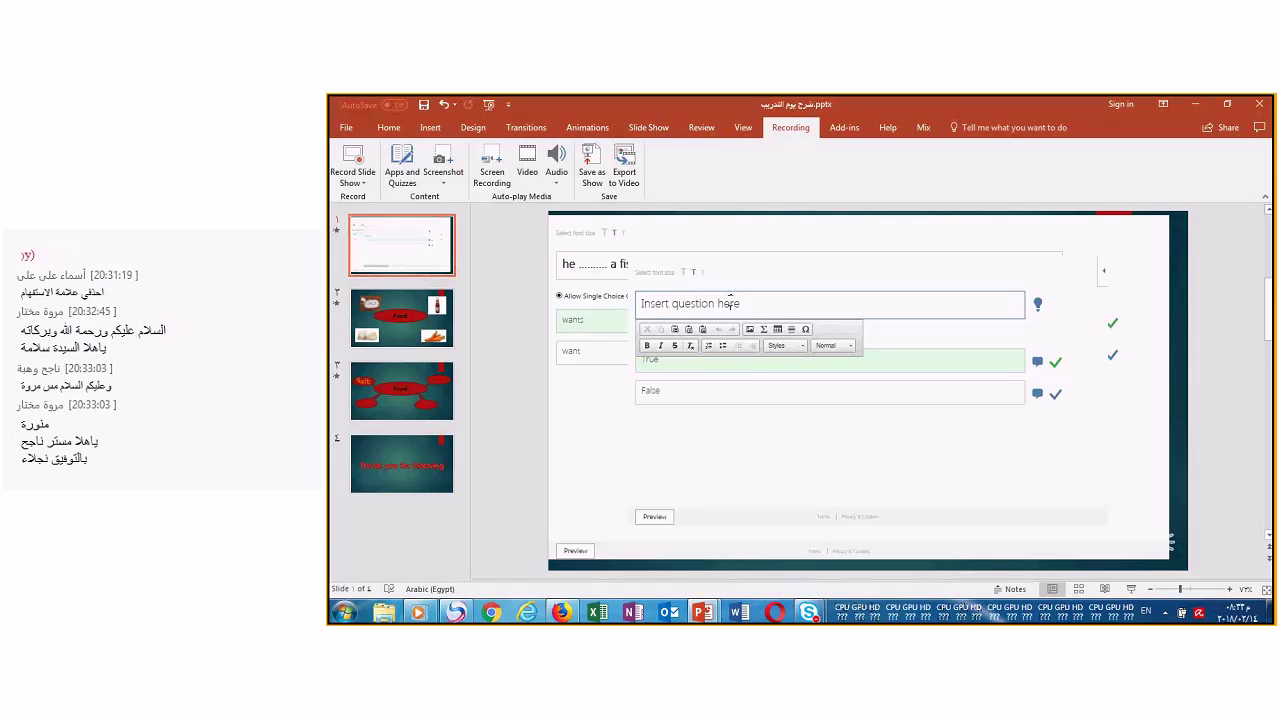
pyautogui.tripleClick(738, 303)
pyautogui.write('doesn')
pyautogui.write('wa')
pyautogui.write('t')
pyautogui.doubleClick(706, 304)
pyautogui.write('w')
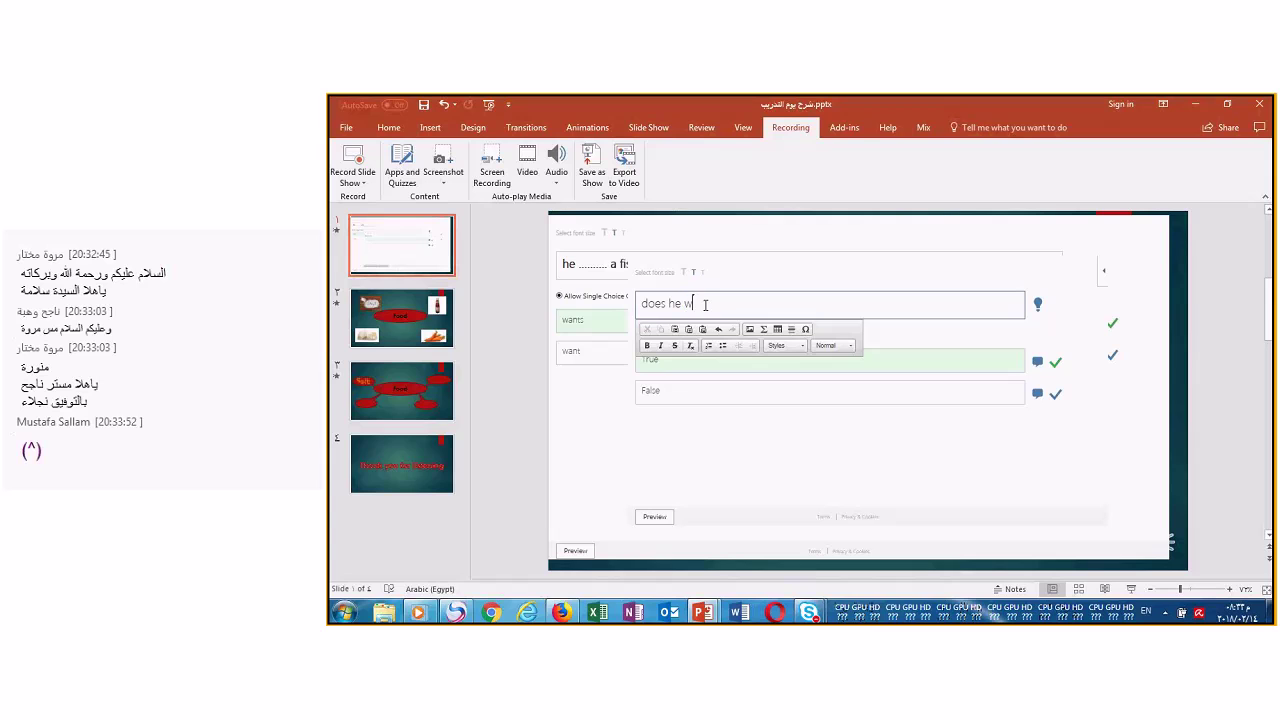
pyautogui.write('ant afis')
pyautogui.write('h?')
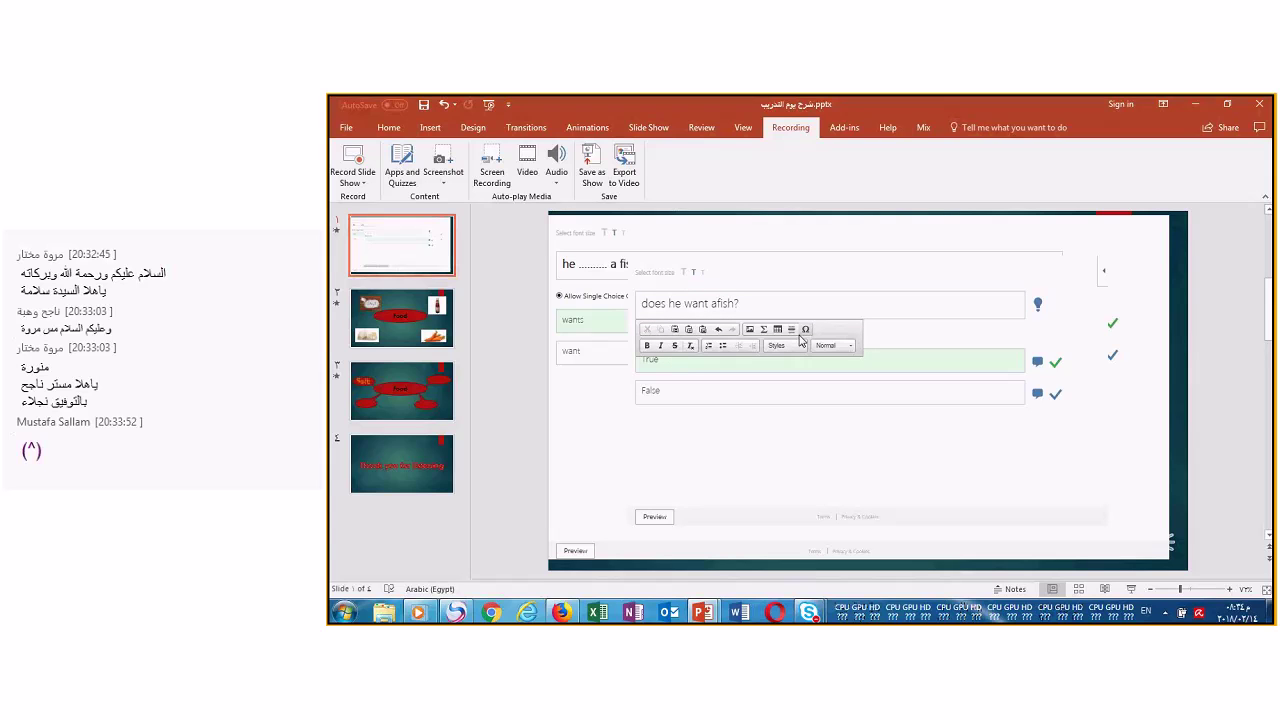
# Make the true/false question text bold
pyautogui.moveTo(744, 311); pyautogui.dragTo(640, 304)
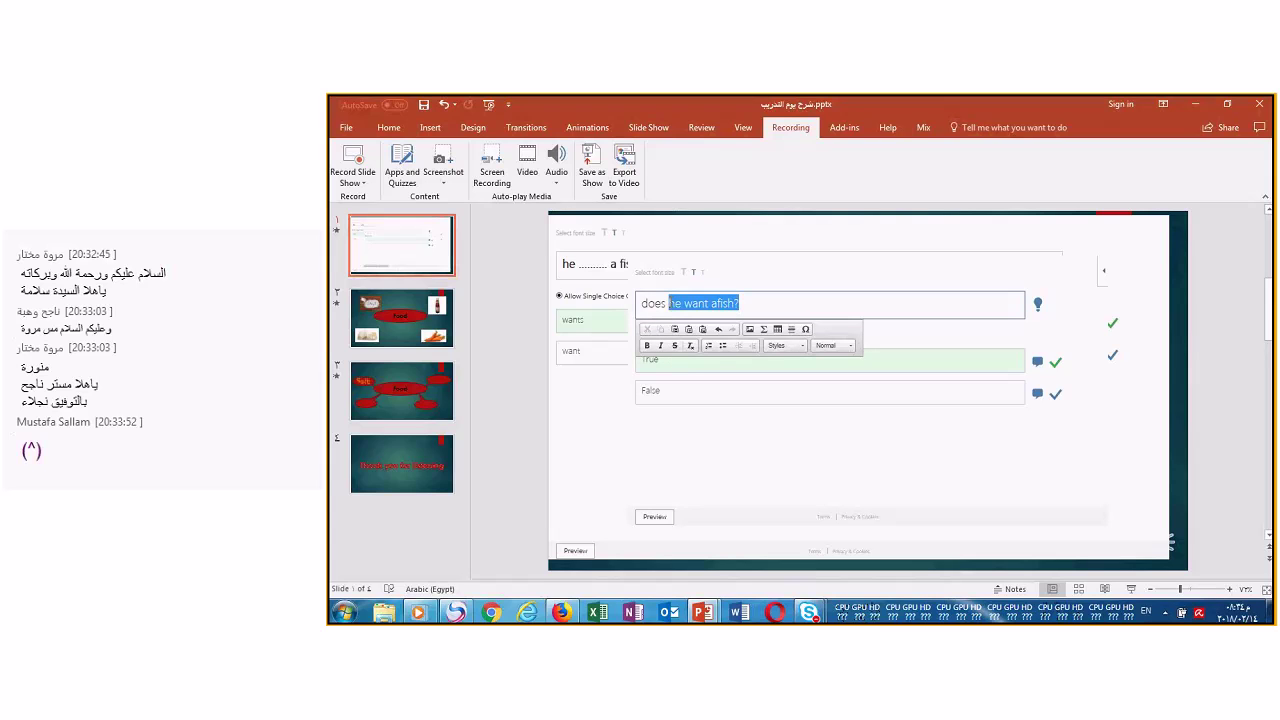
pyautogui.click(645, 346)
pyautogui.click(751, 300)
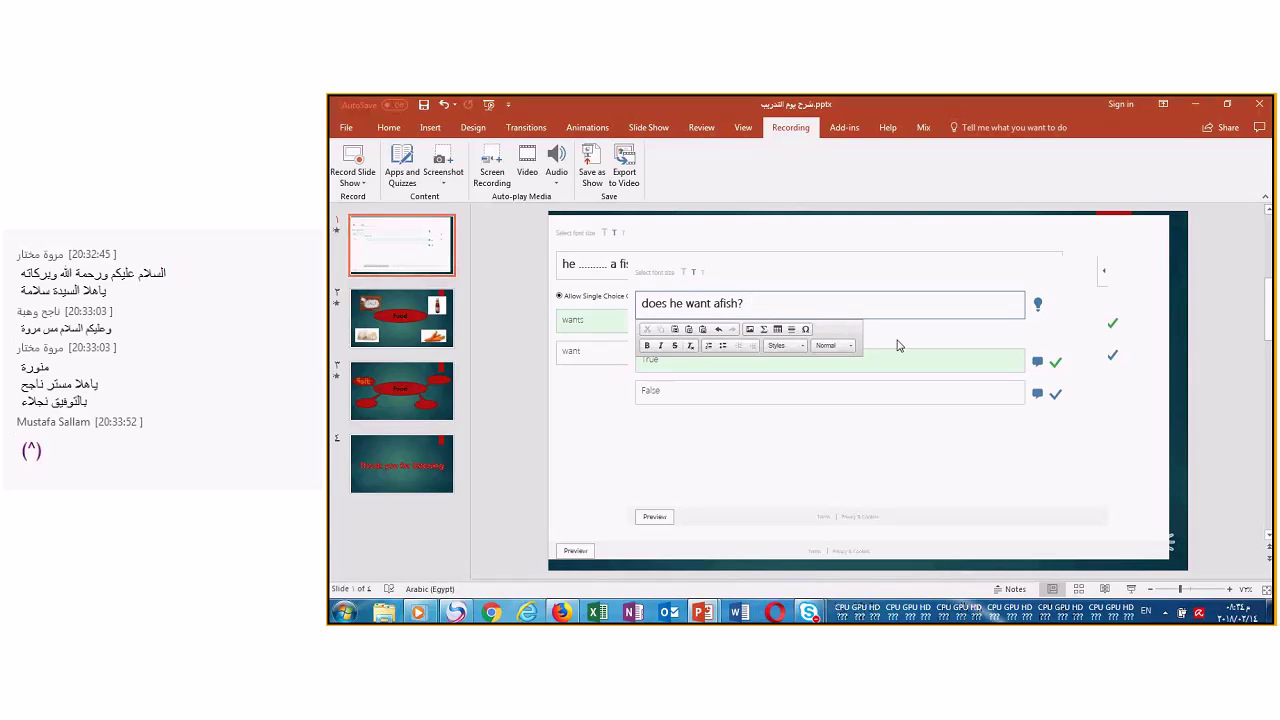
pyautogui.click(865, 345)
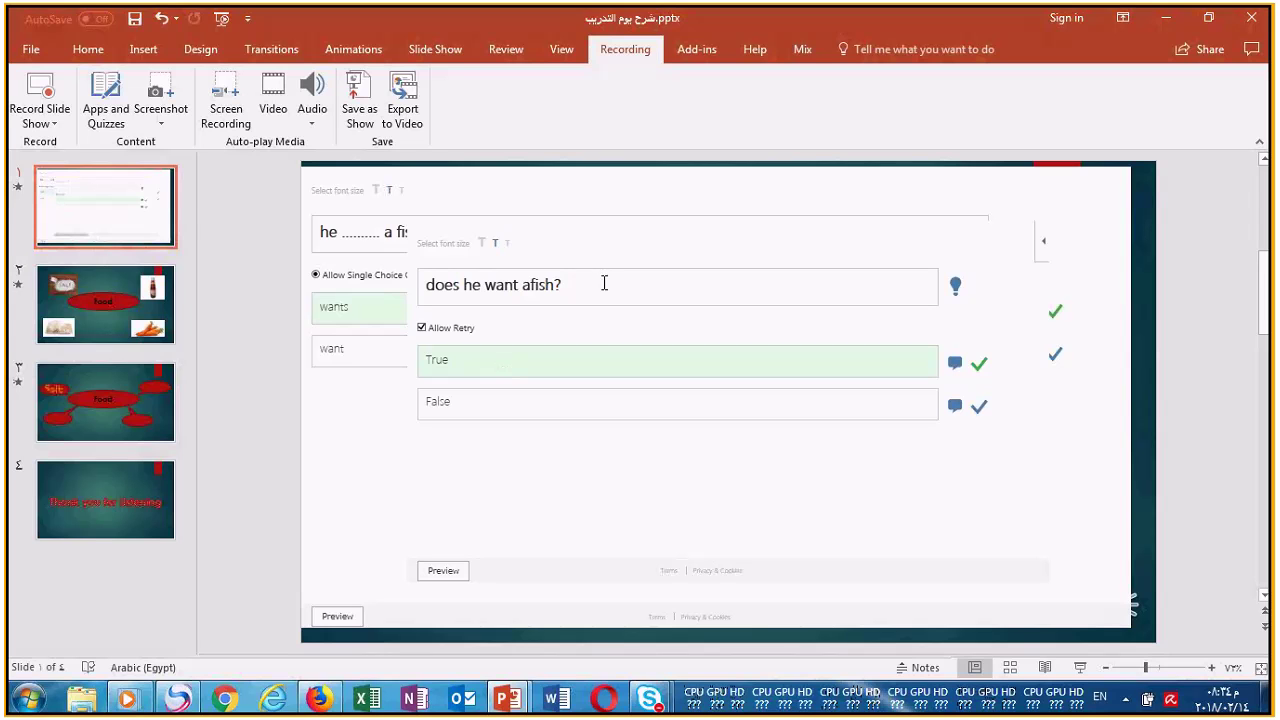
pyautogui.click(575, 284)
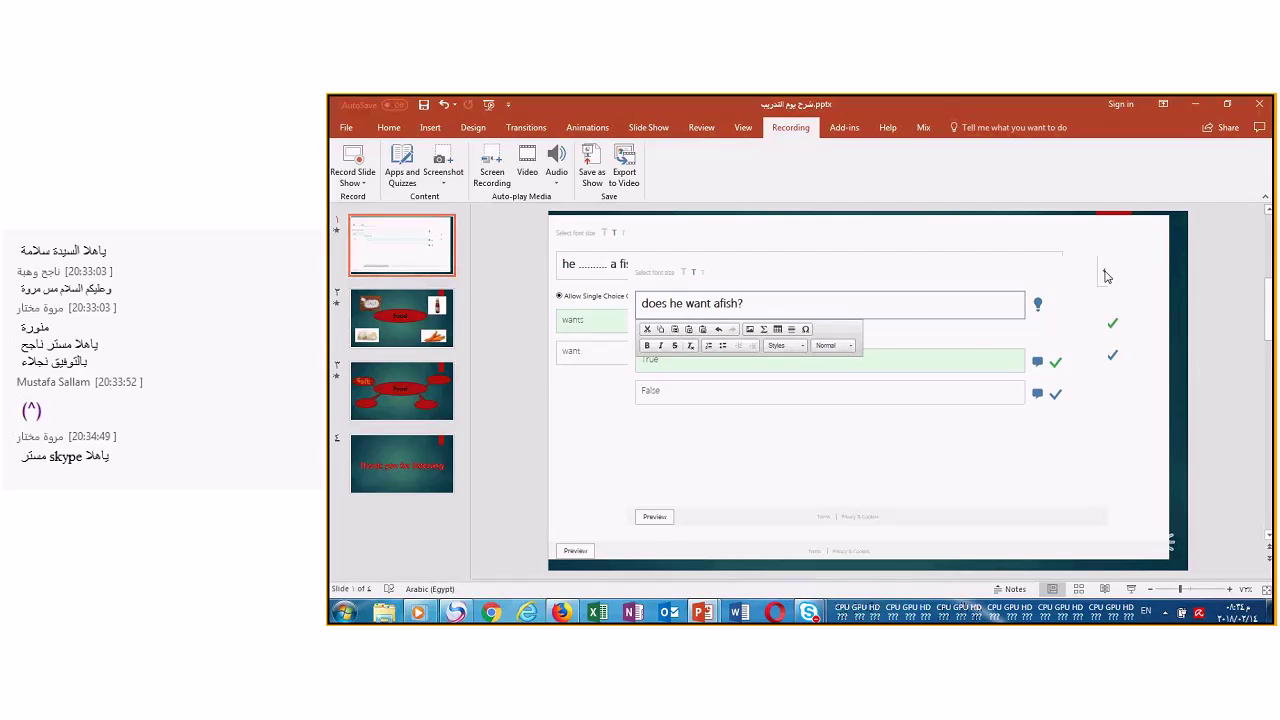
pyautogui.click(1106, 274)
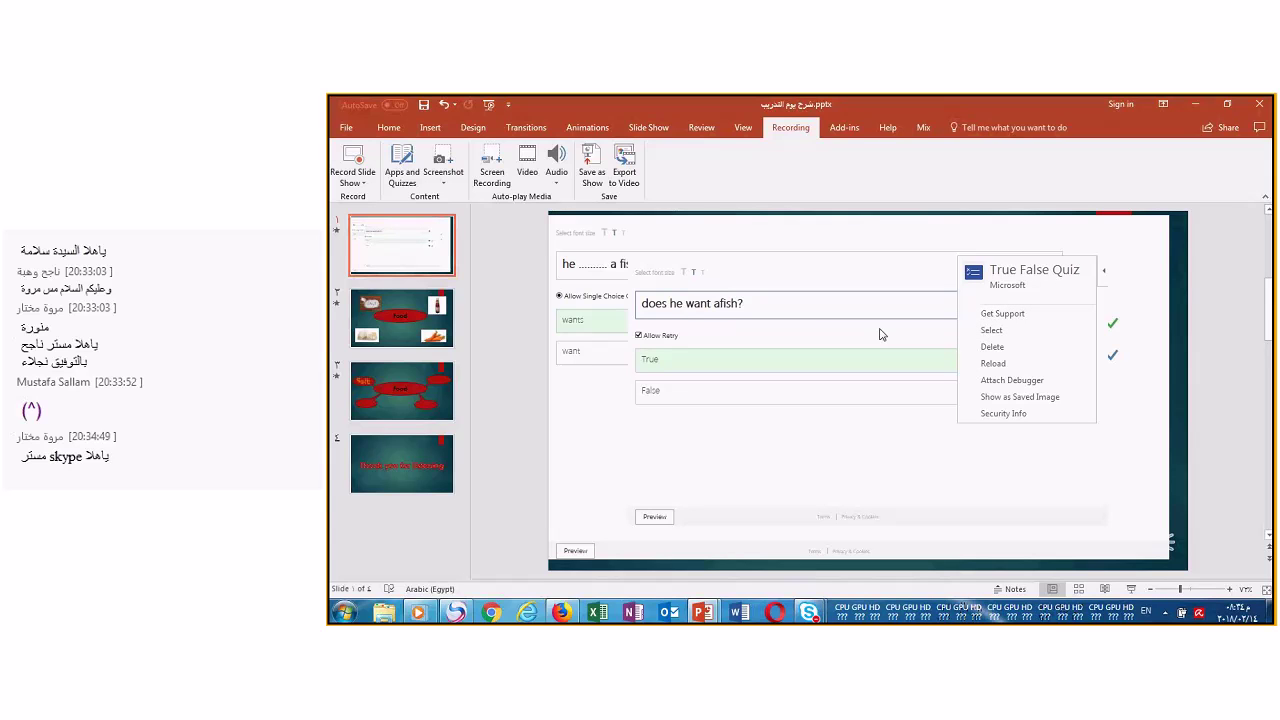
pyautogui.click(950, 473)
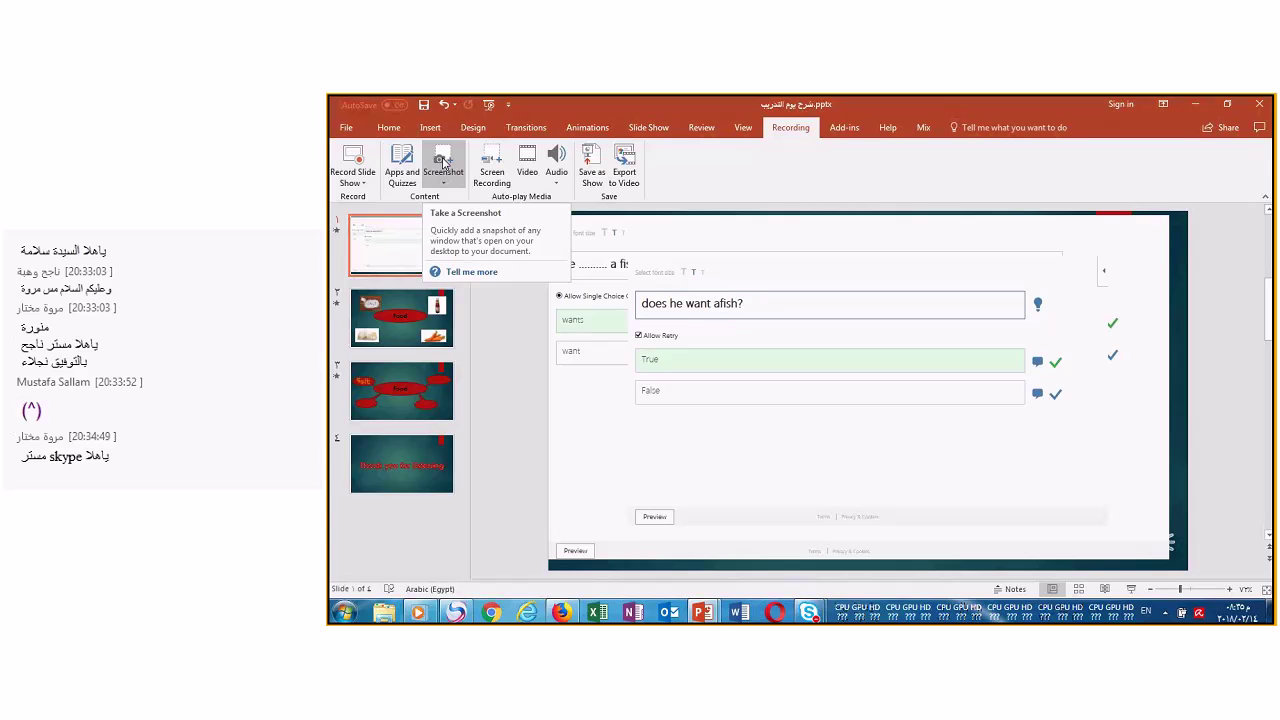
# Open the Screenshot dropdown, close it without capturing, and minimise PowerPoint with Win+D
pyautogui.click(445, 178)
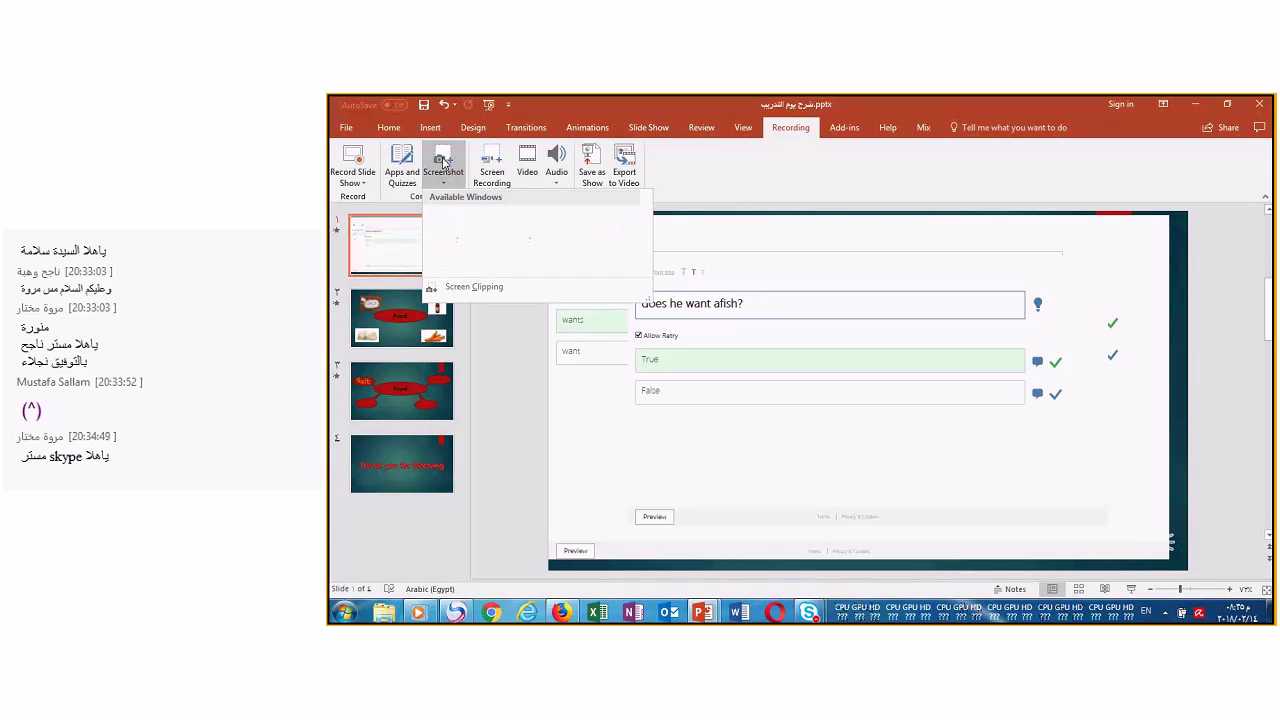
pyautogui.click(444, 182)
pyautogui.click(443, 183)
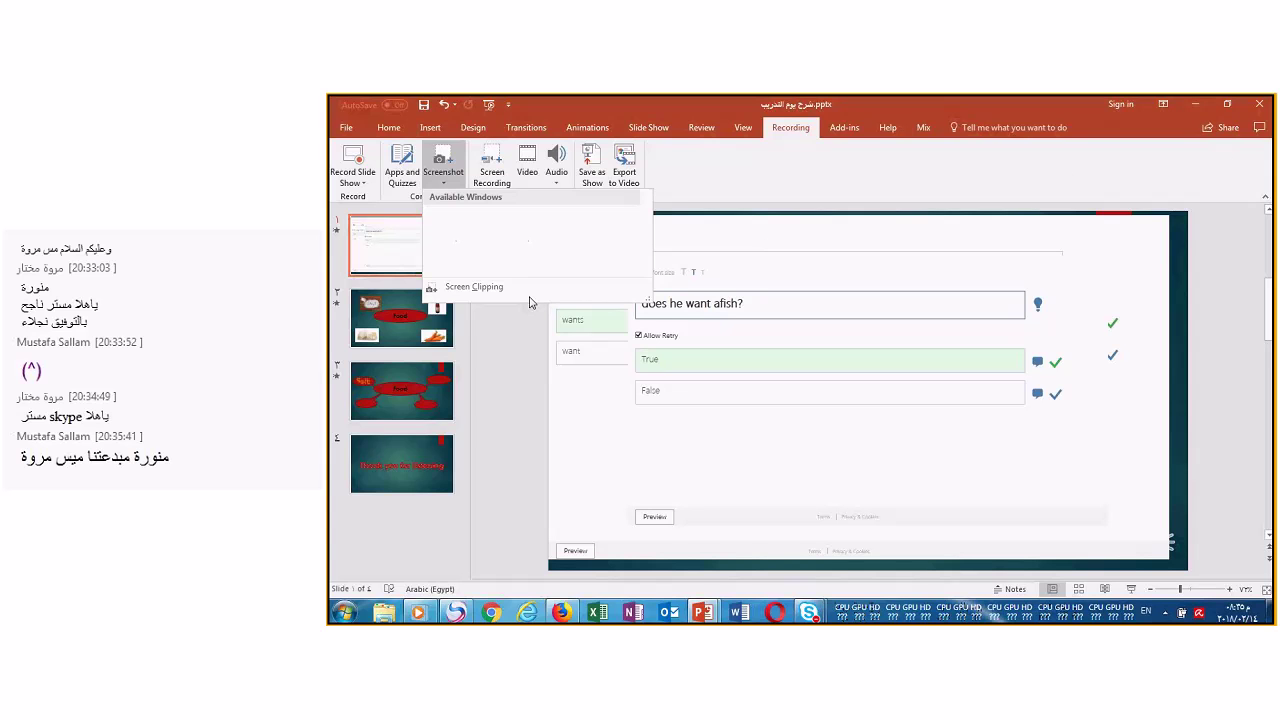
pyautogui.click(476, 290)
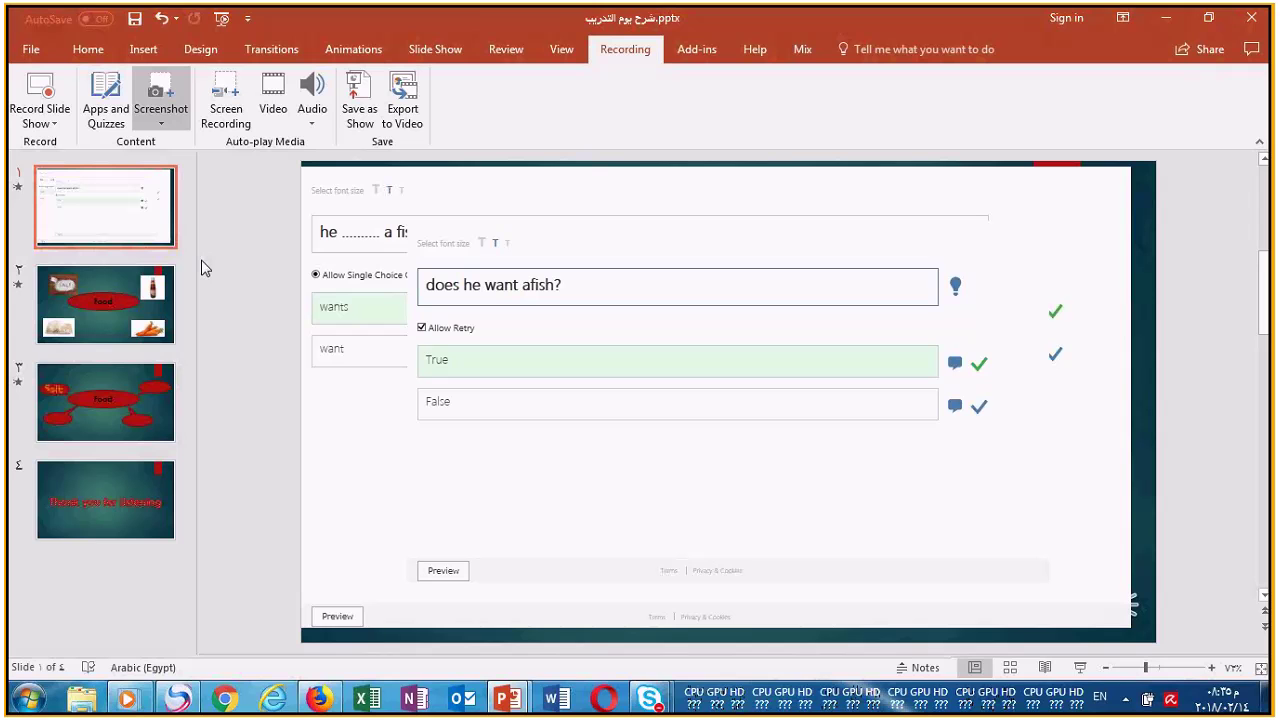
pyautogui.press('super+d')
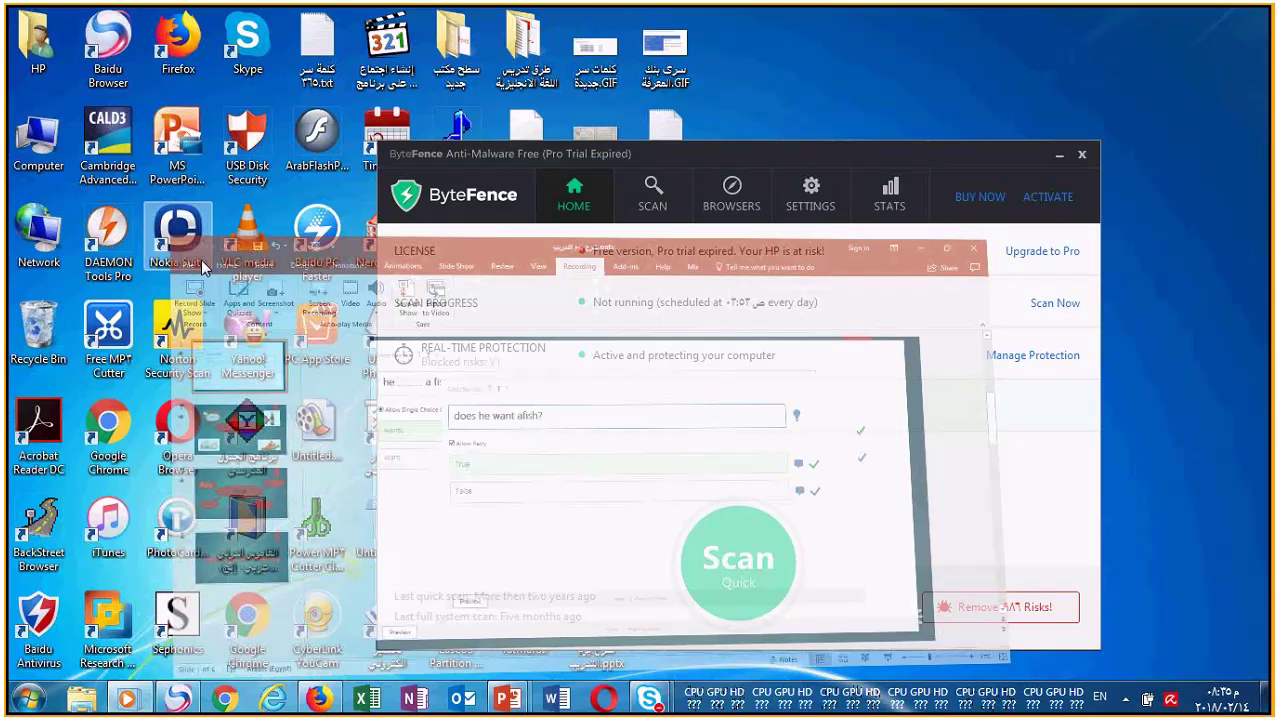
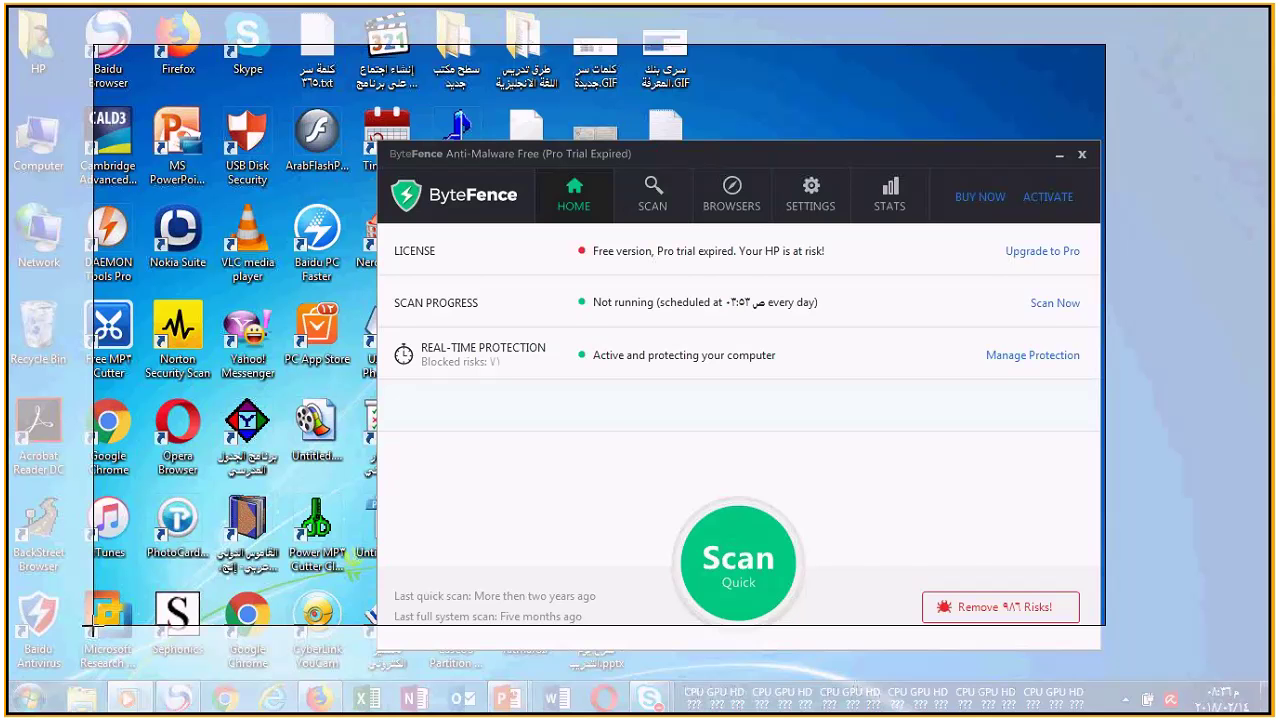
# Clip the ByteFence window onto slide 3, then minimise PowerPoint to the desktop
pyautogui.moveTo(93, 625); pyautogui.dragTo(93, 625)
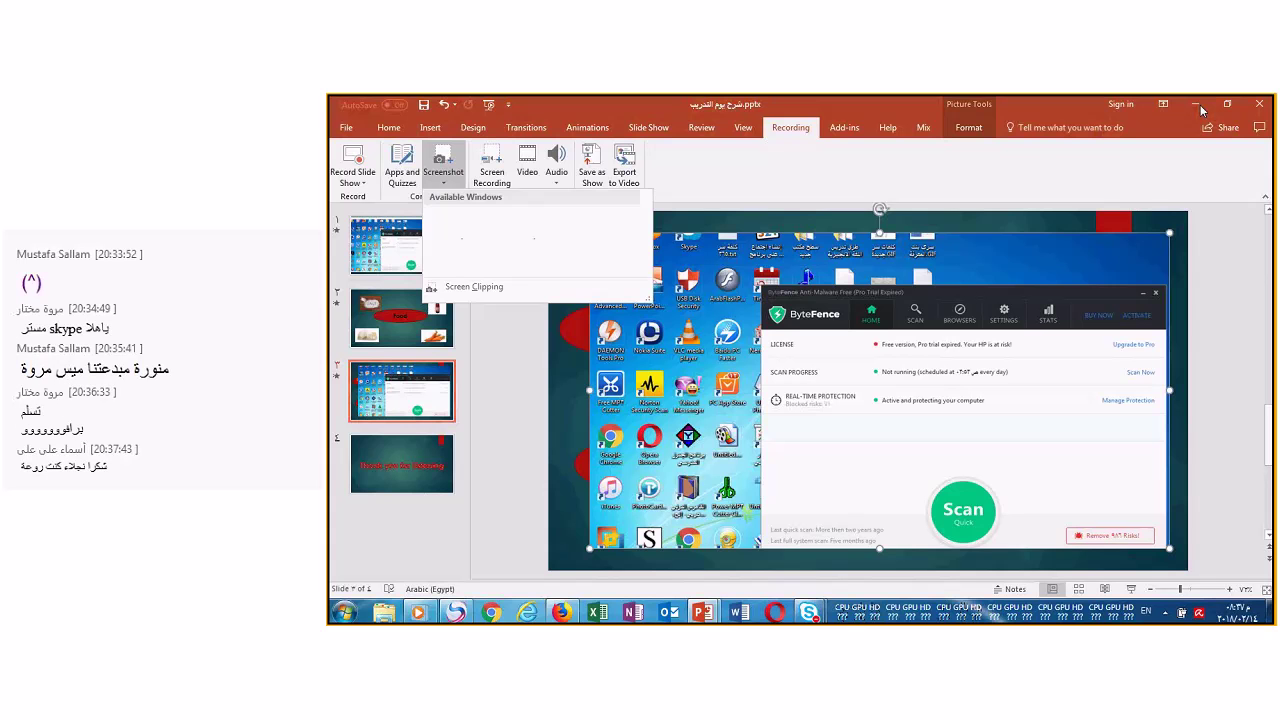
pyautogui.click(1199, 106)
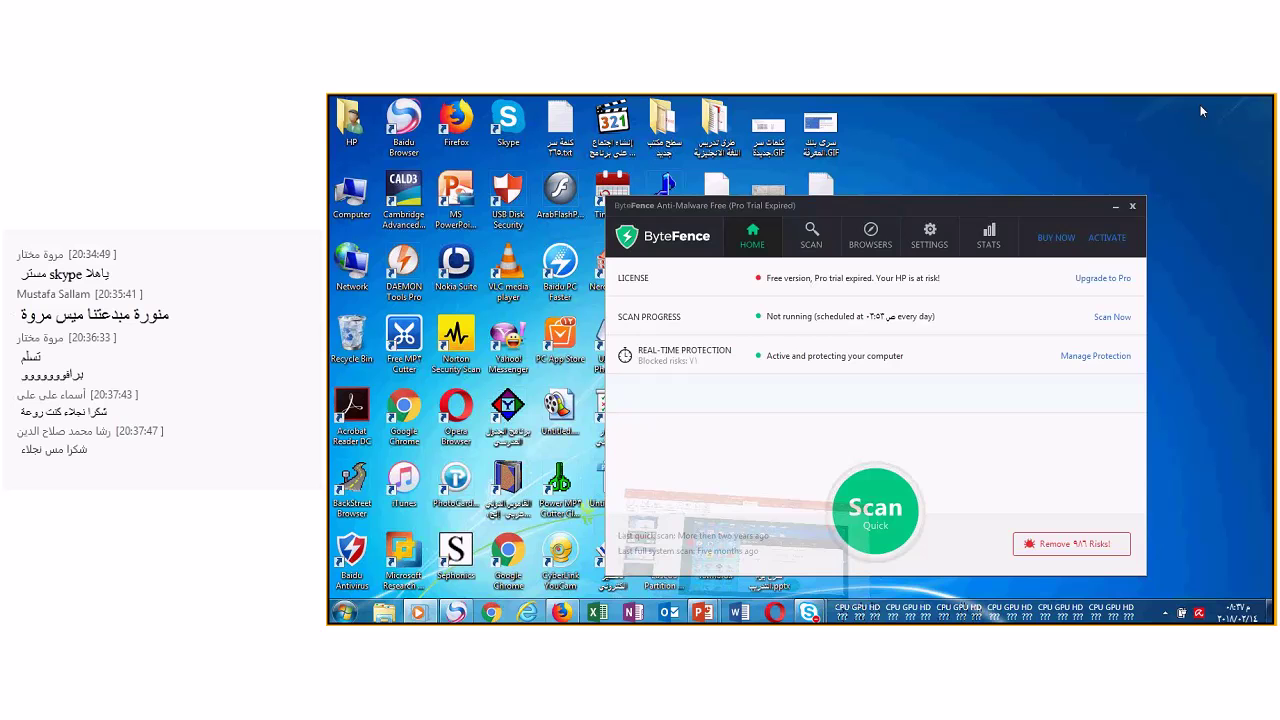
# Bring the 16-participant Skype conversation forward, then go back to the PowerPoint windows
pyautogui.moveTo(814, 614)
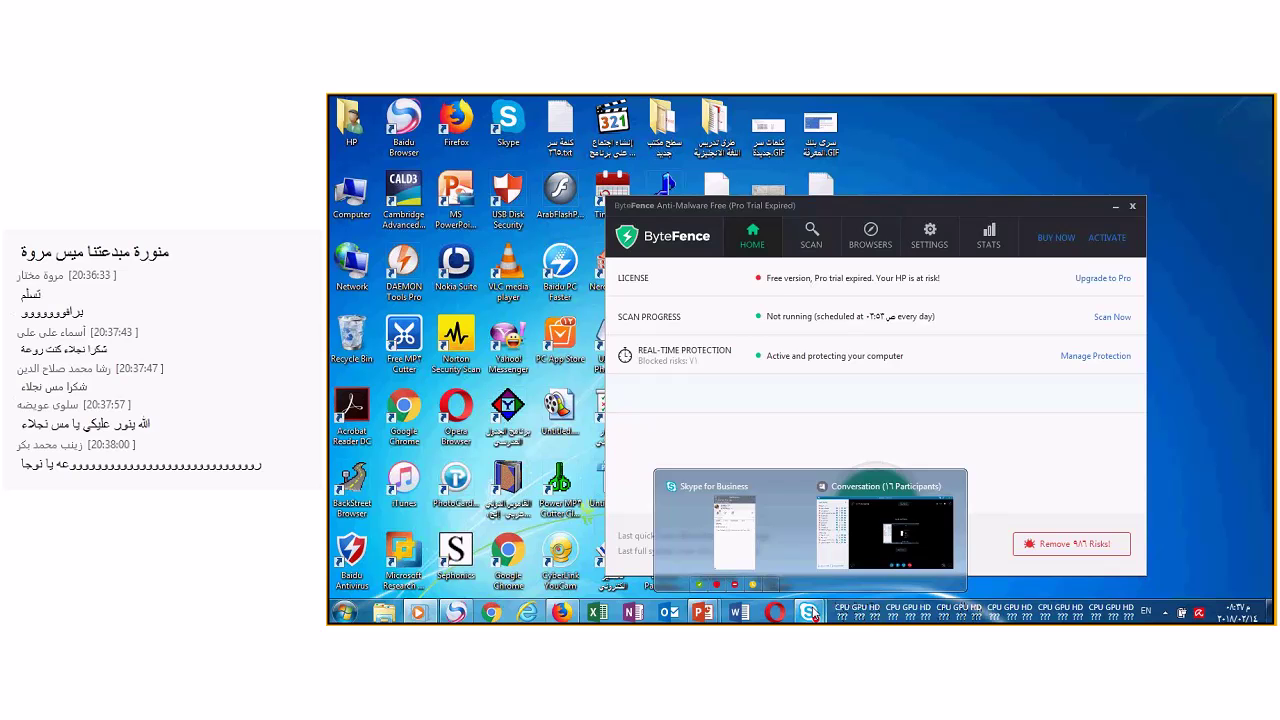
pyautogui.click(884, 530)
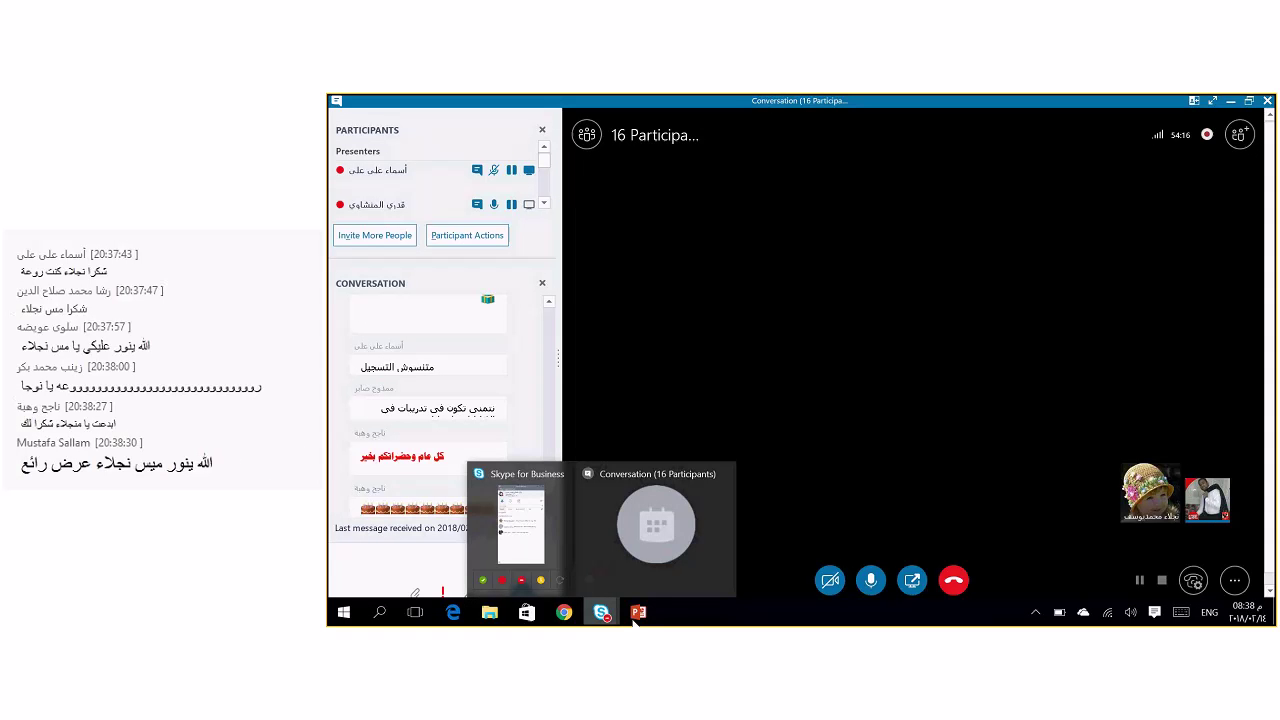
pyautogui.moveTo(638, 612)
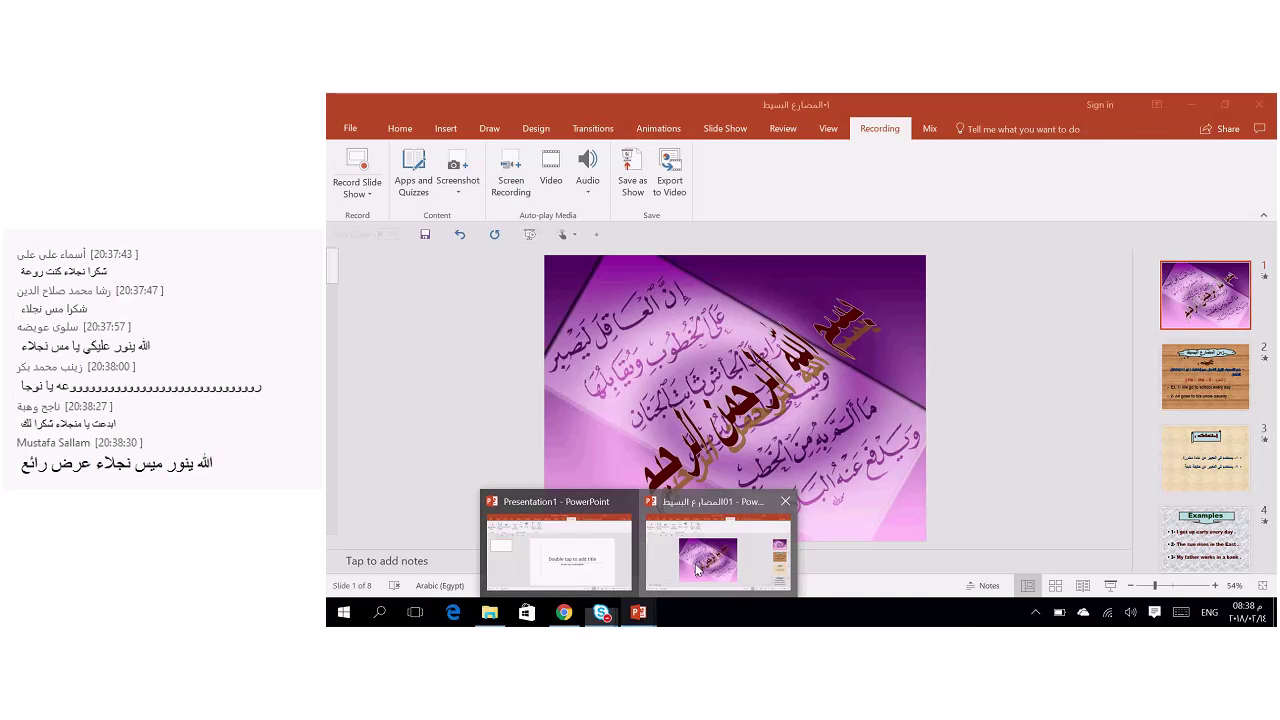
# Switch to the 01المضارع البسيط deck, showing its title slide, 1 of 8
pyautogui.click(697, 570)
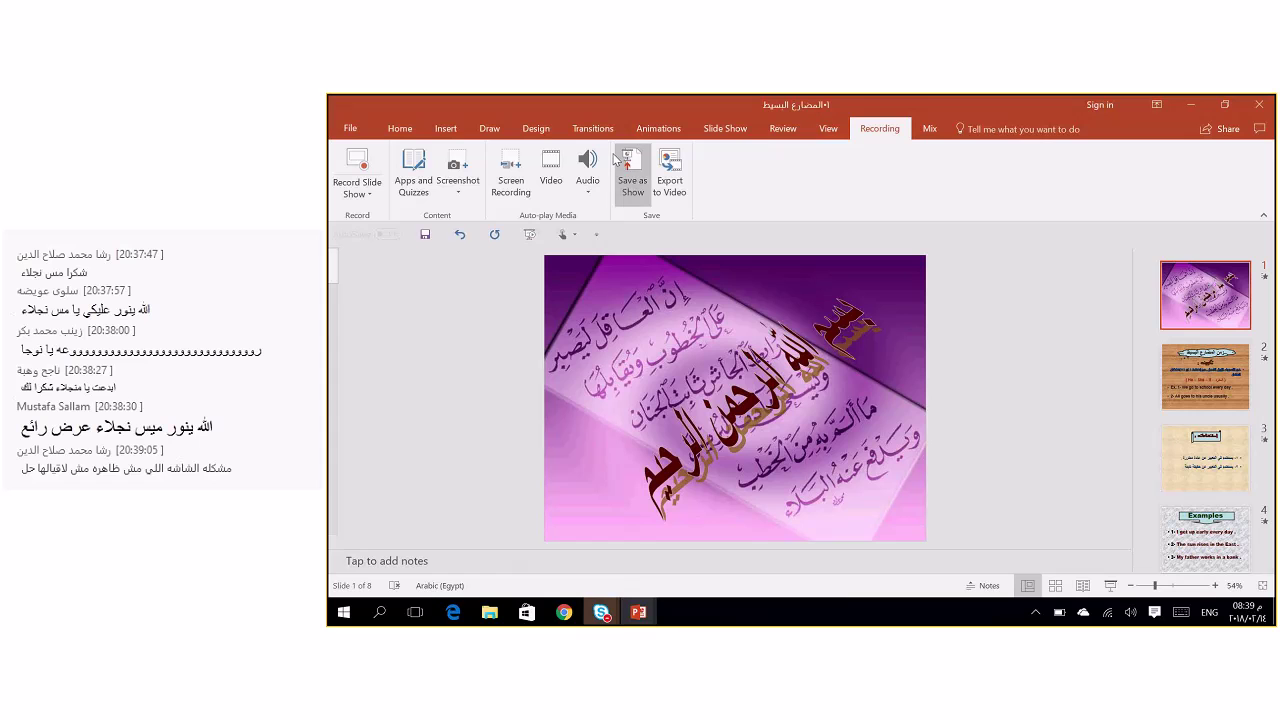
pyautogui.moveTo(818, 103)
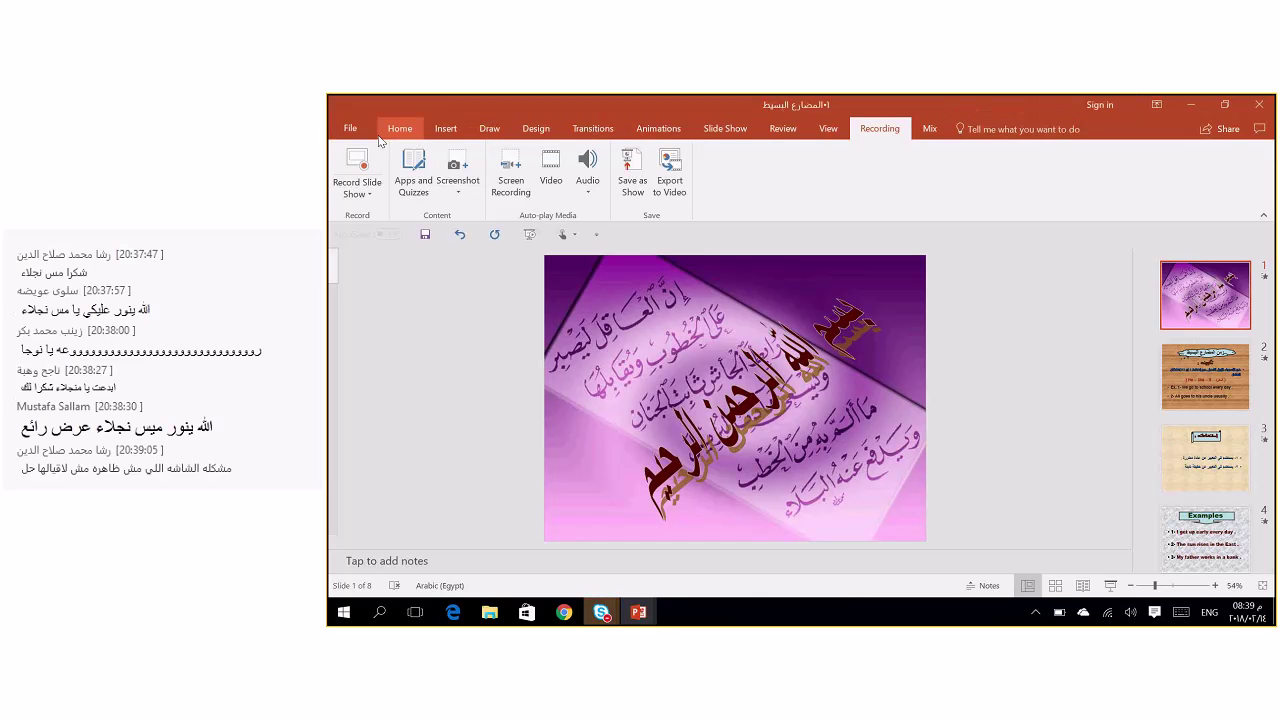
# Open Customize the Ribbon from the ribbon's right-click menu to add Developer
pyautogui.rightClick(901, 146)
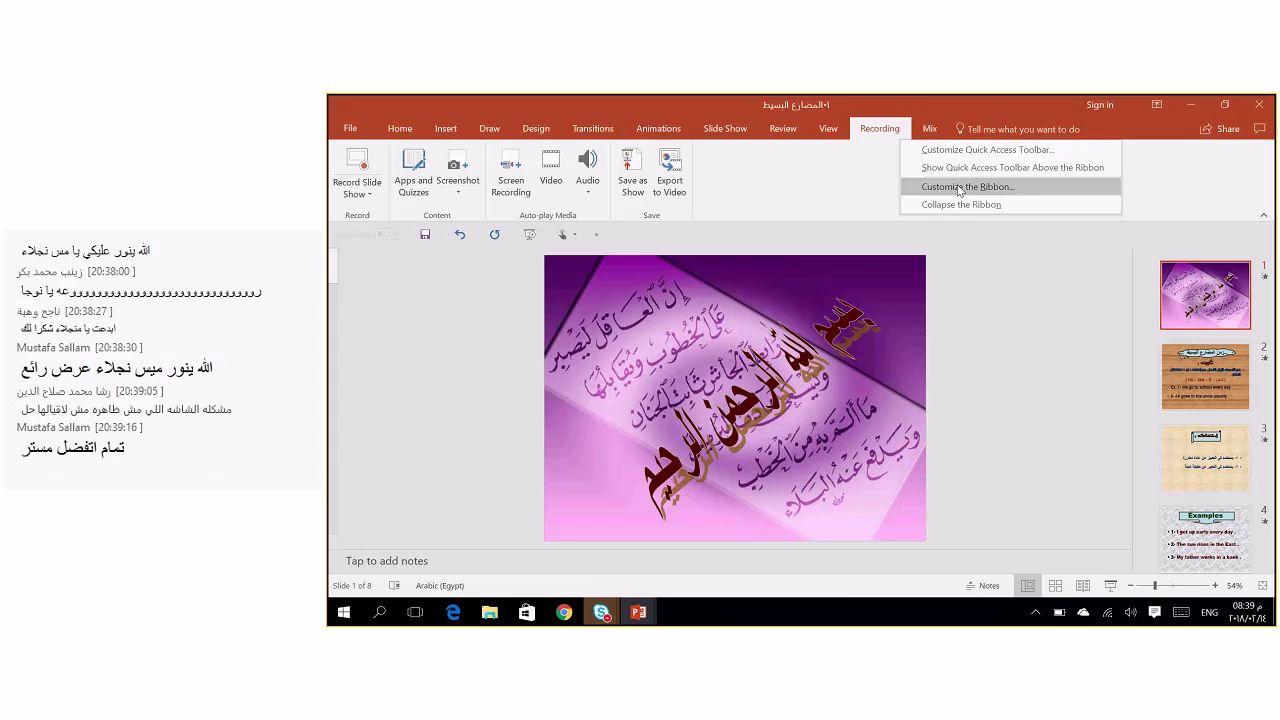
pyautogui.click(958, 188)
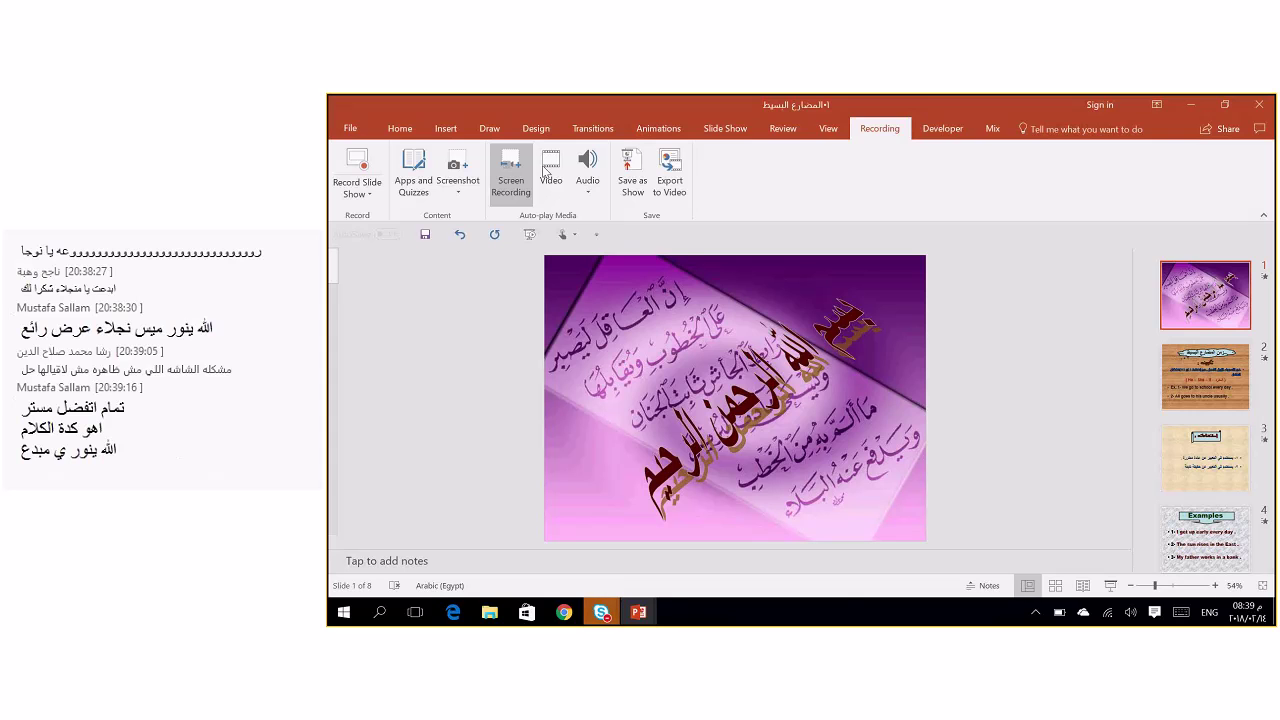
# Start a new Screen Recording from the Recording tab
pyautogui.click(514, 177)
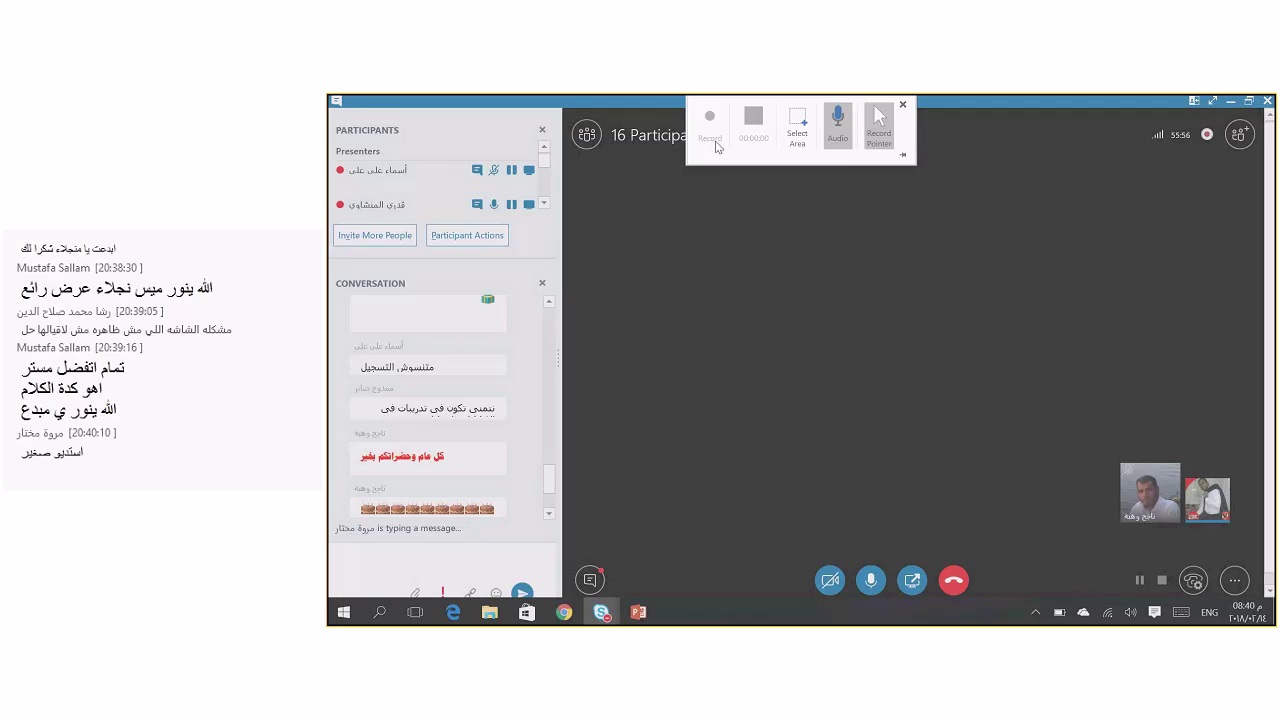
# Select the capture area, turn audio recording off, and keep pointer recording on
pyautogui.click(808, 146)
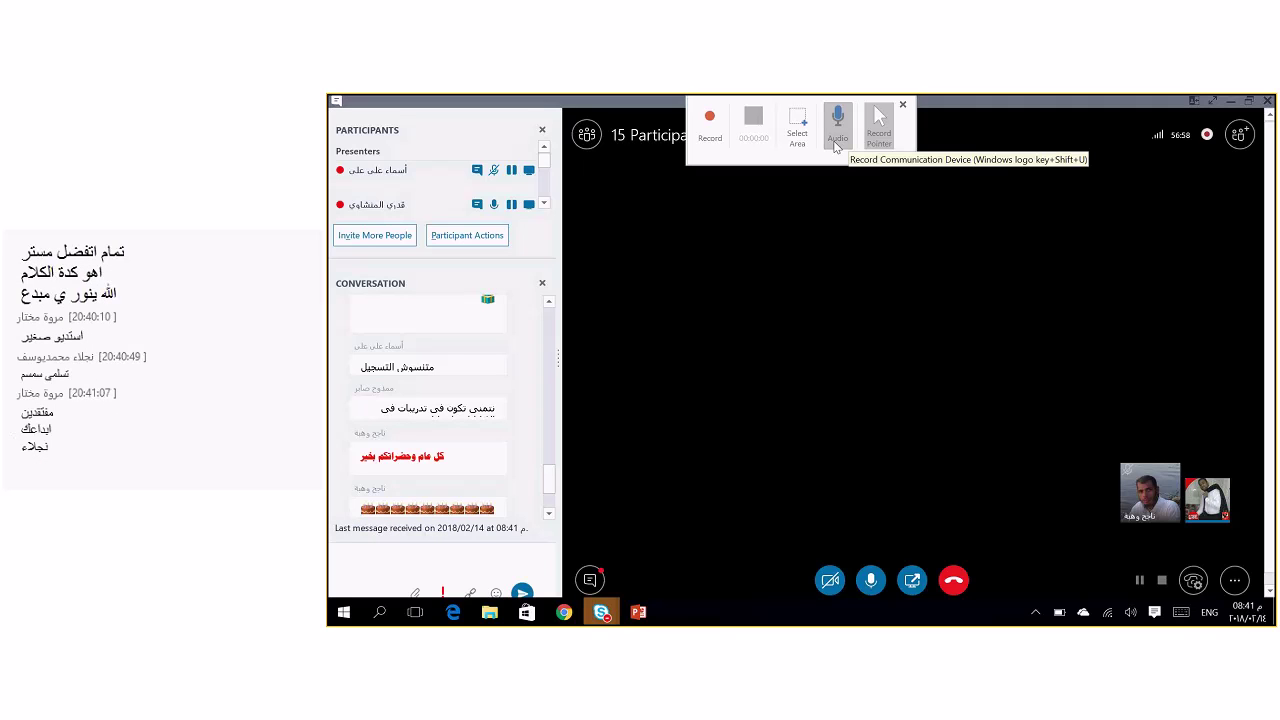
pyautogui.click(837, 130)
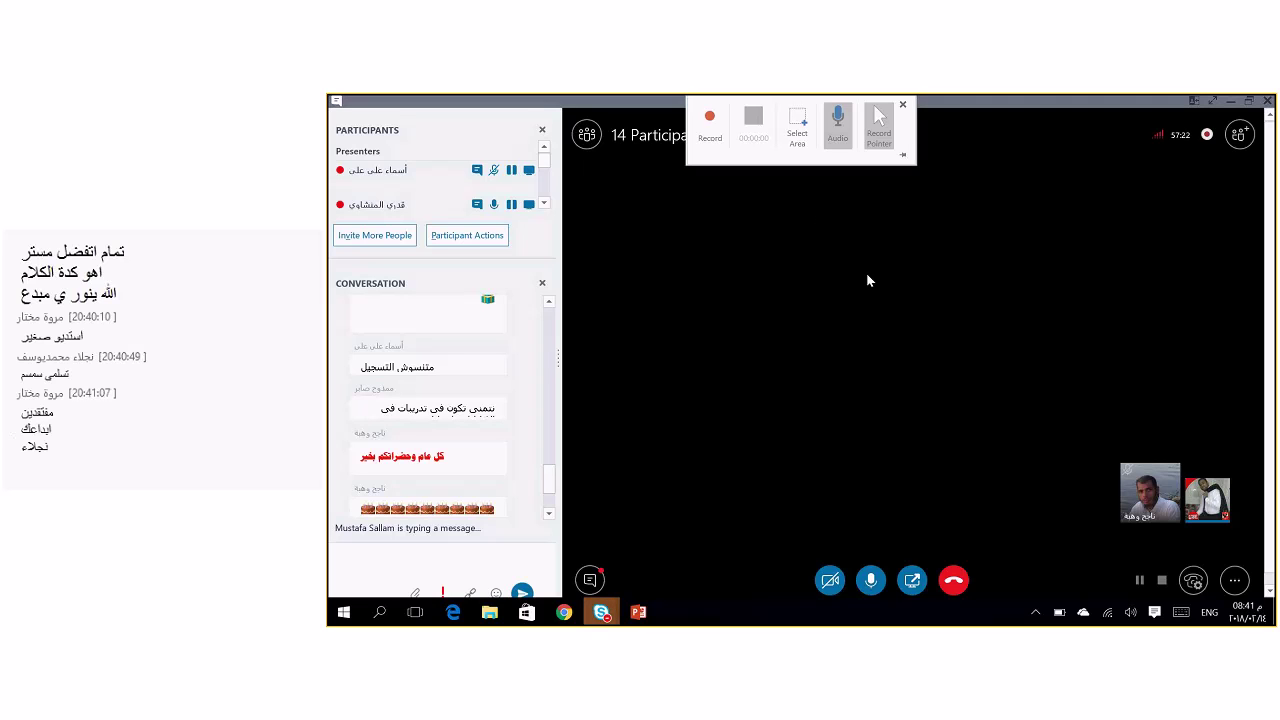
pyautogui.click(879, 125)
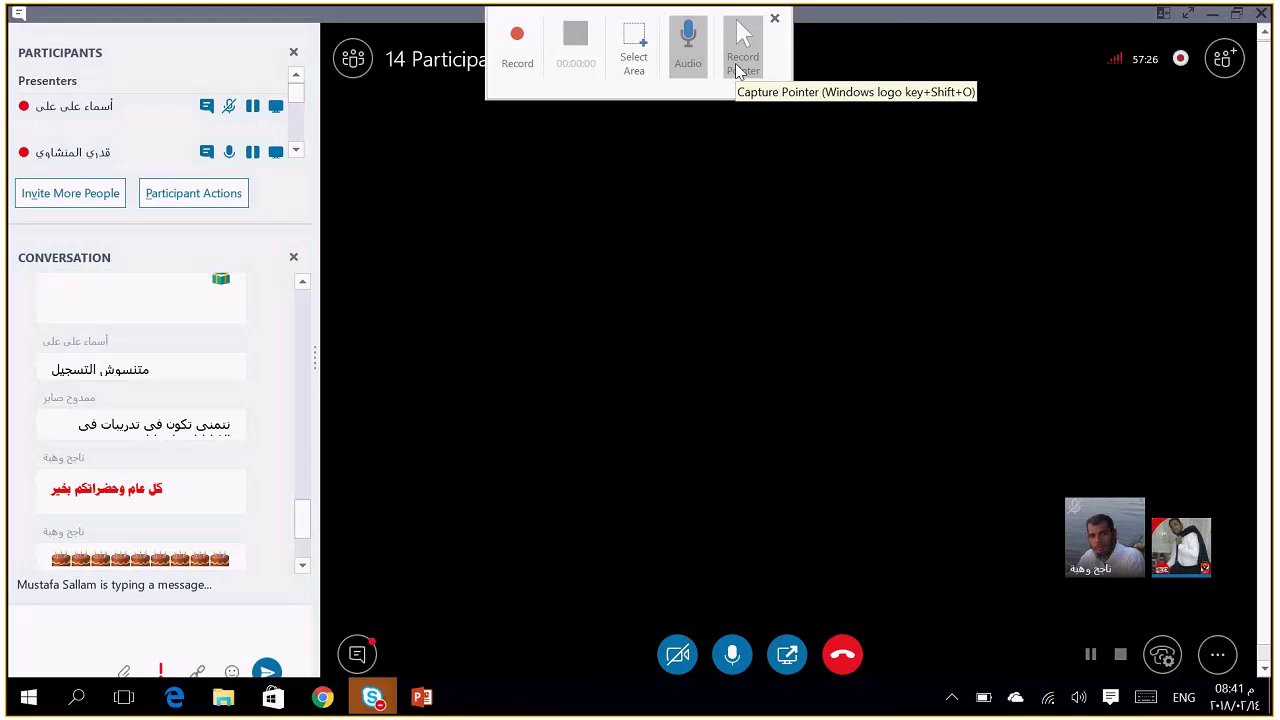
pyautogui.click(877, 130)
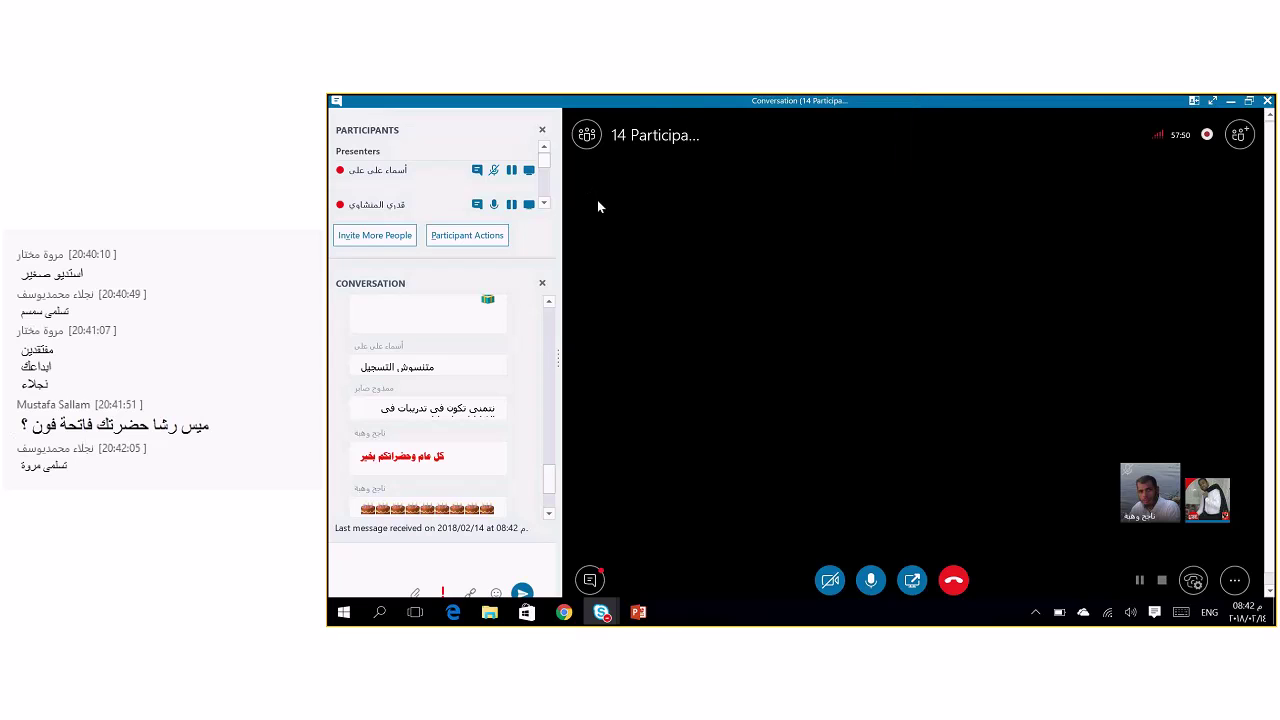
# Restore the 01المضارع البسيط presentation window from the PowerPoint taskbar previews
pyautogui.click(637, 614)
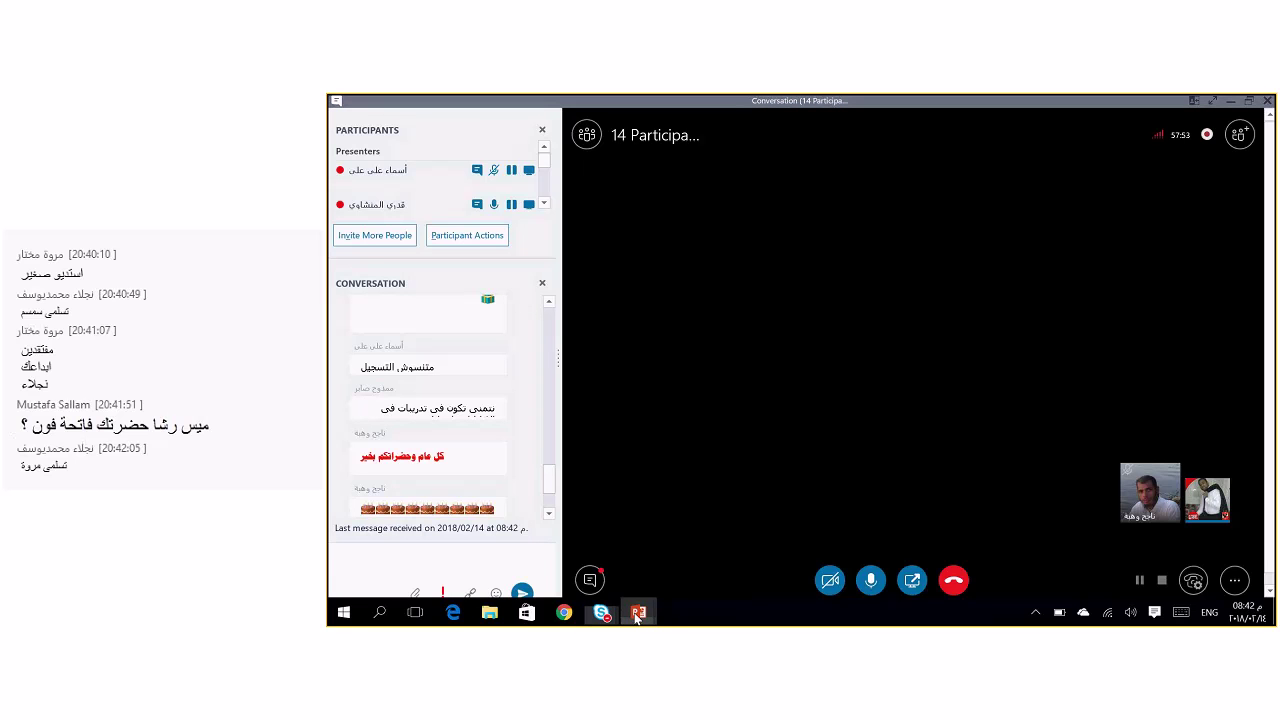
pyautogui.click(637, 617)
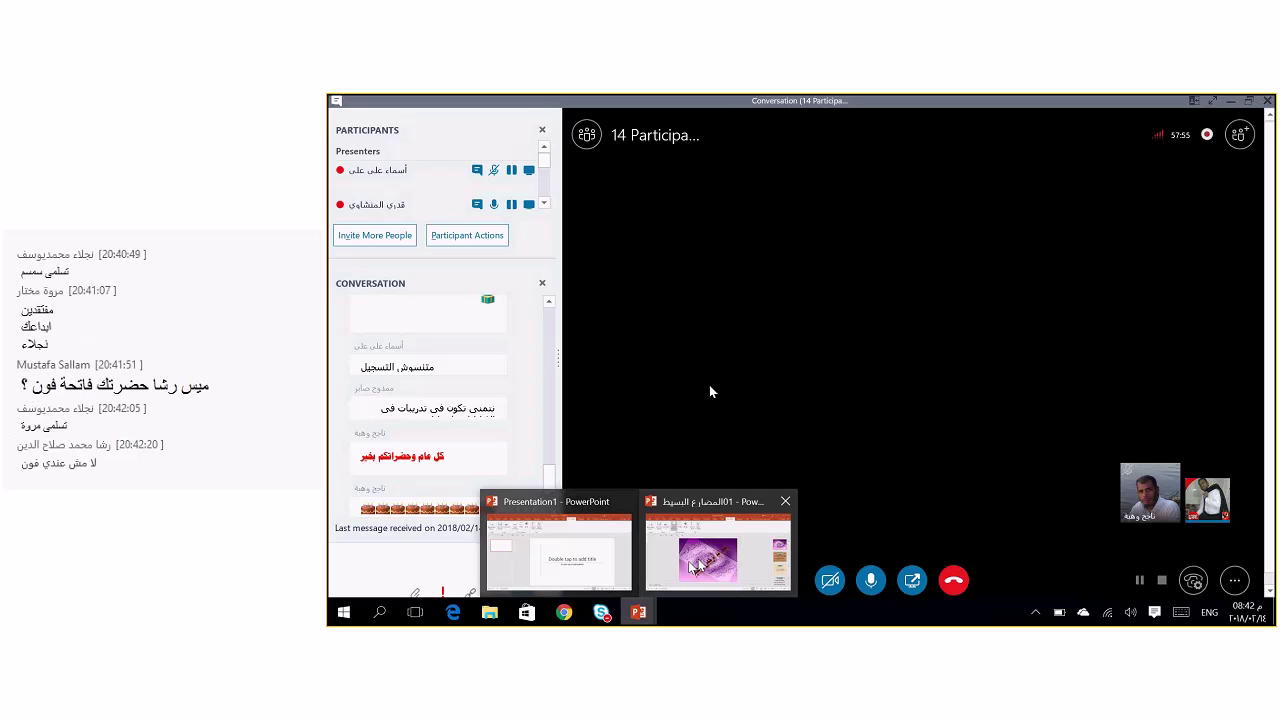
pyautogui.click(717, 555)
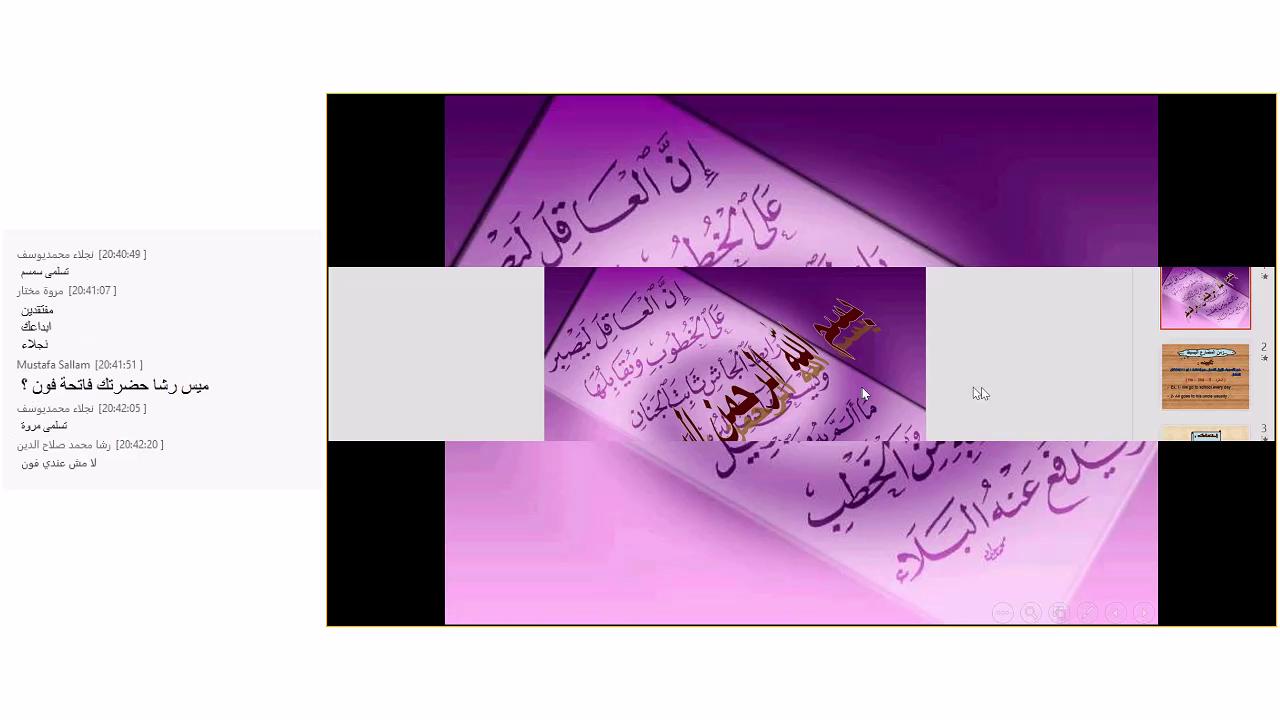
# Advance through the opening slides while recording, then pause and stop to insert the video
pyautogui.click(985, 392)
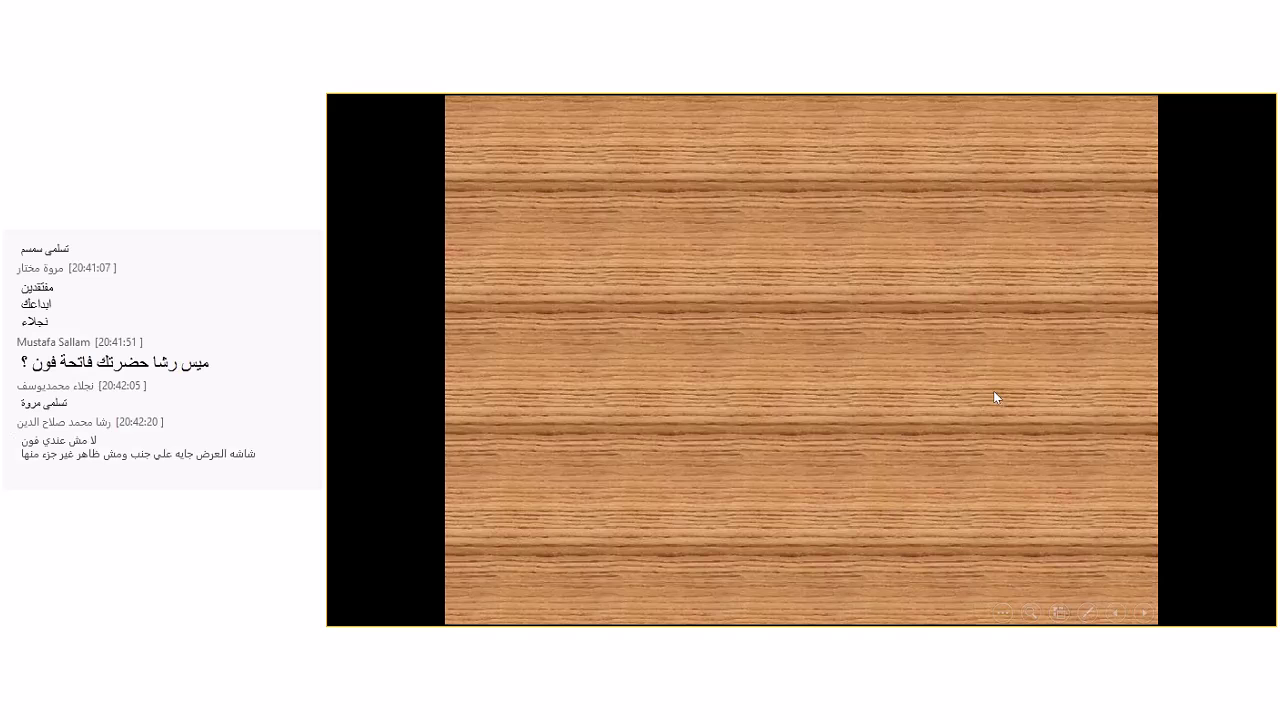
pyautogui.click(993, 397)
pyautogui.click(706, 122)
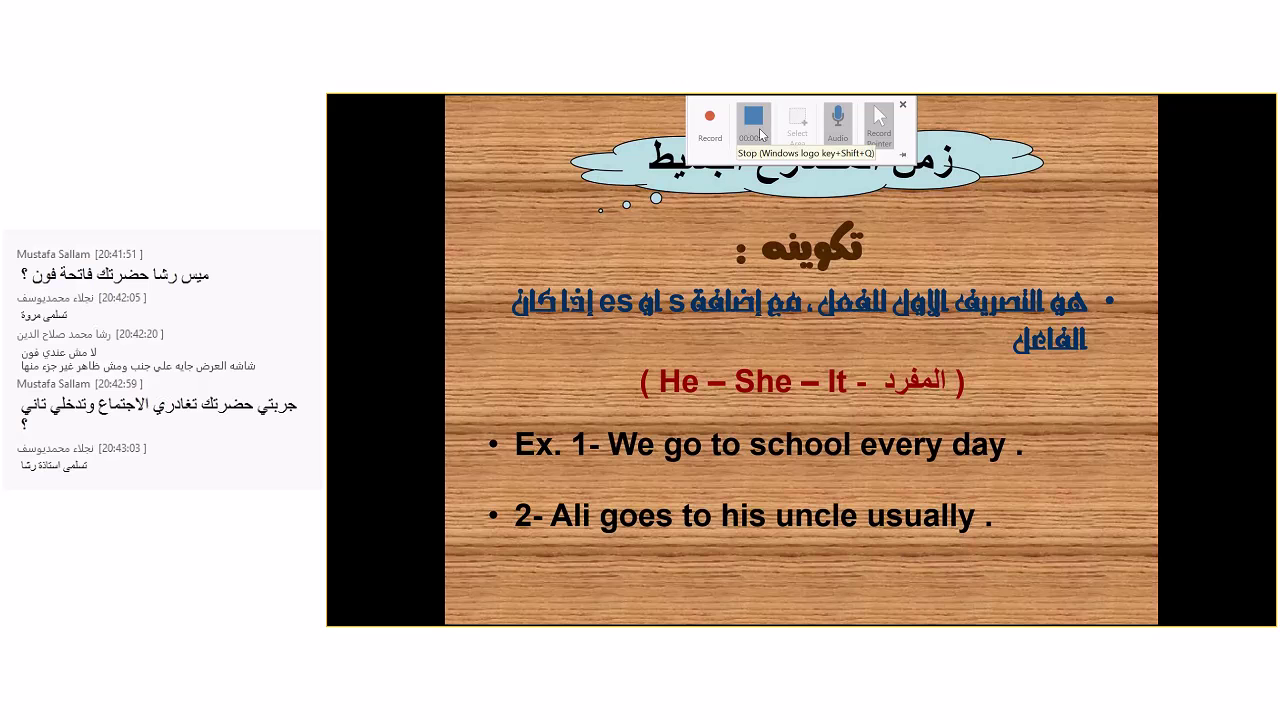
pyautogui.click(759, 128)
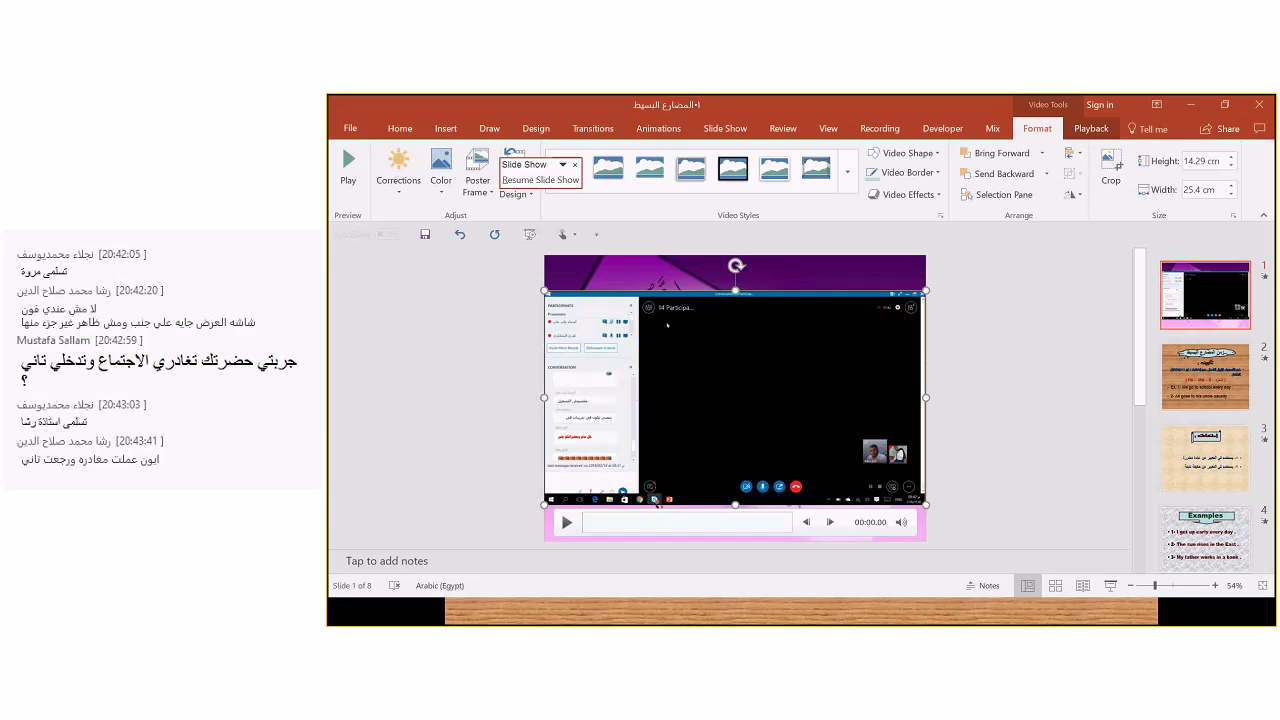
pyautogui.moveTo(1205, 295); pyautogui.dragTo(1205, 417)
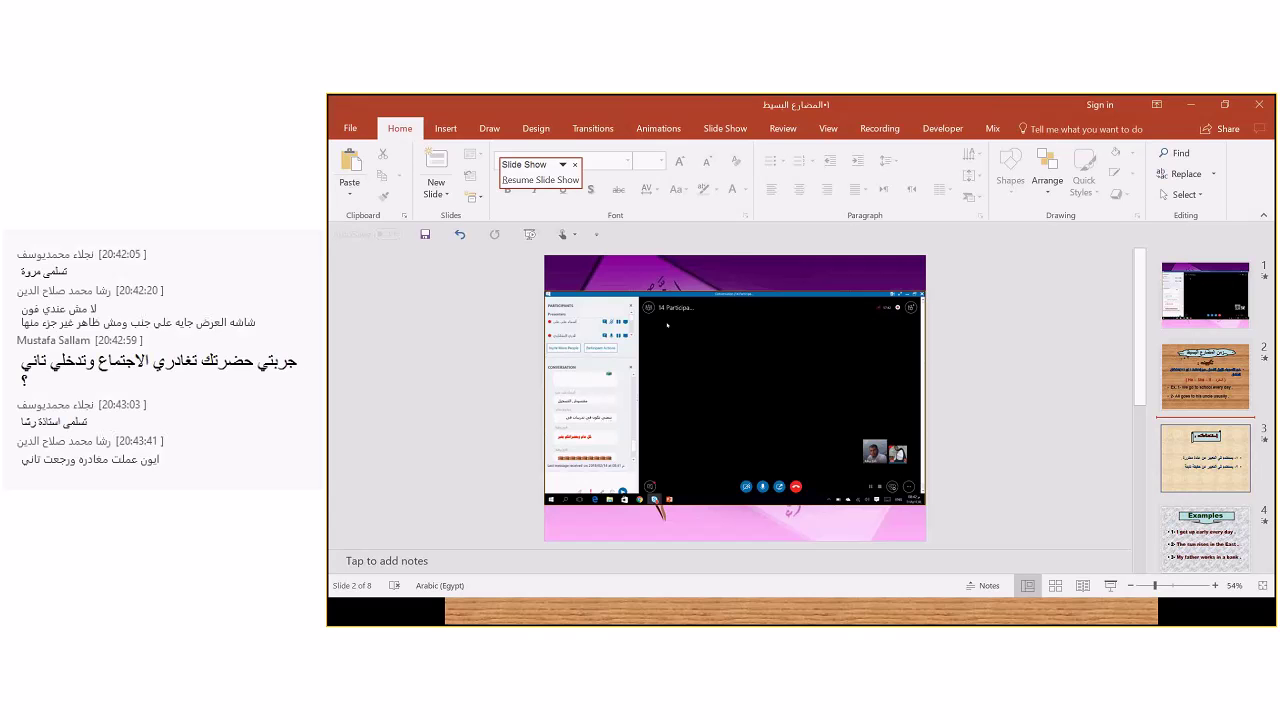
# Insert a new slide after the wood-background slide 2
pyautogui.click(1205, 395)
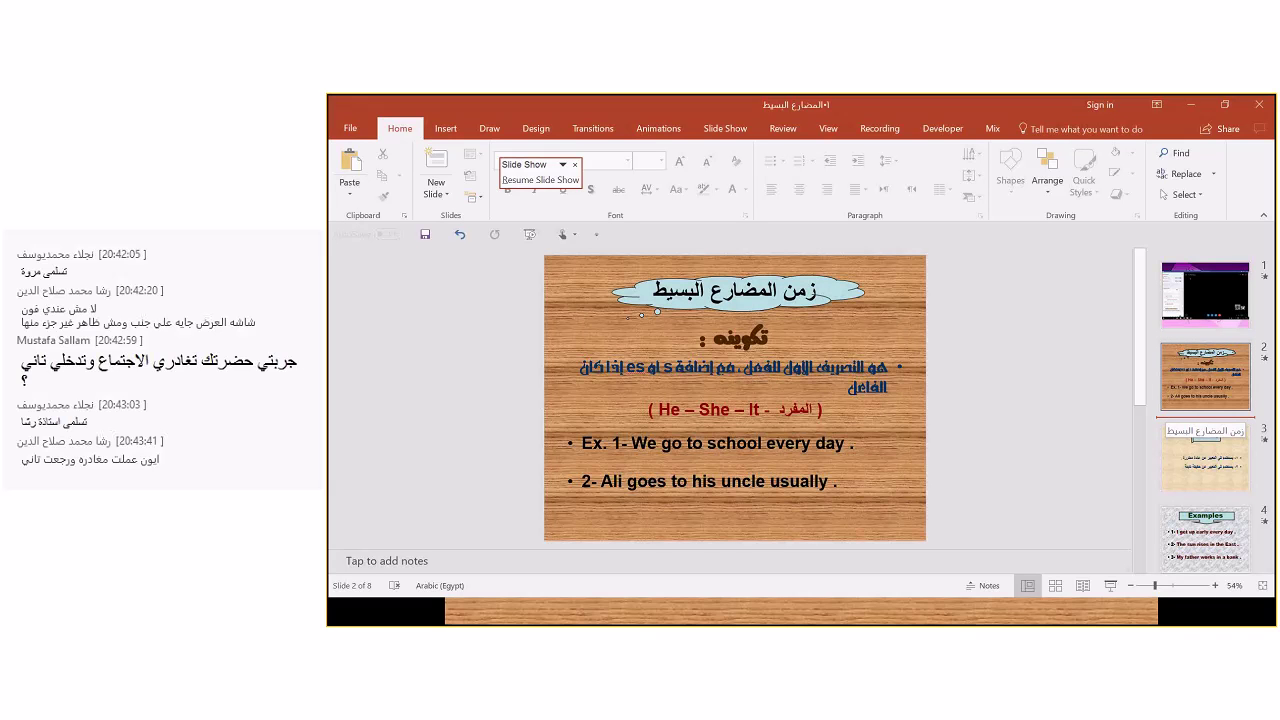
pyautogui.rightClick(1166, 408)
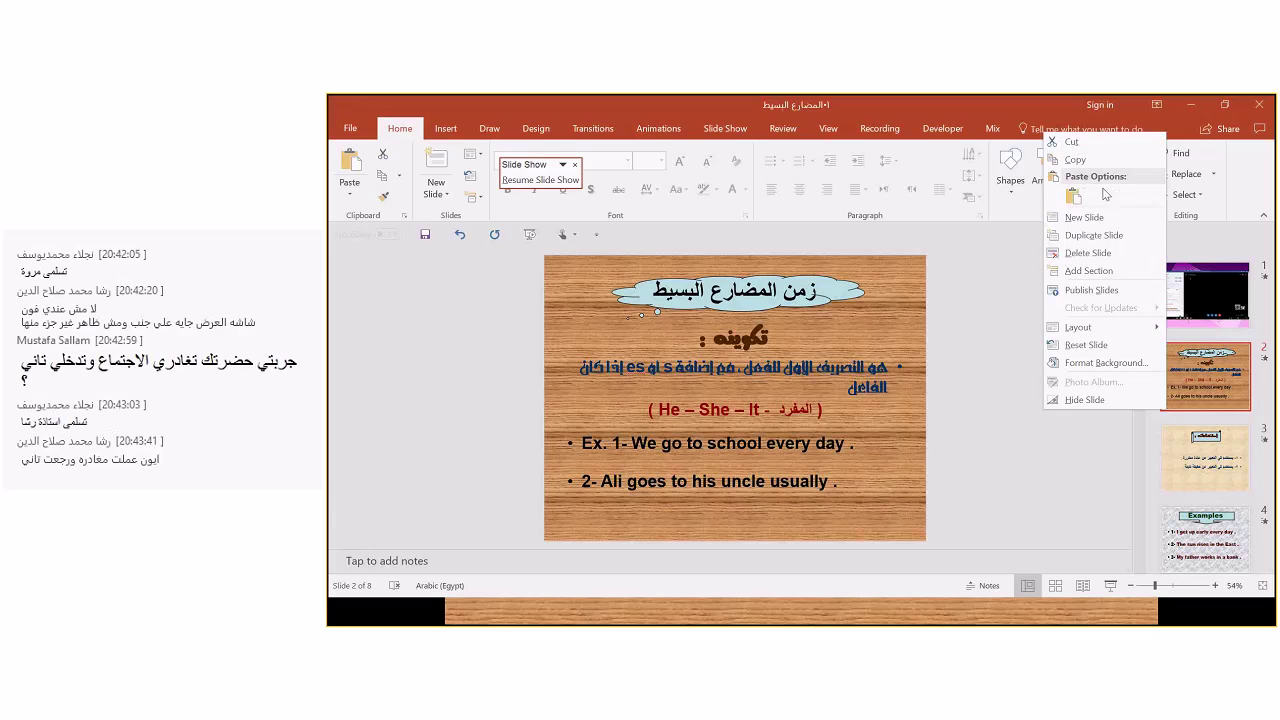
pyautogui.click(1105, 219)
# Delete the title and content placeholders so slide 3 is completely blank
pyautogui.click(776, 285)
pyautogui.press('Escape')
pyautogui.press('Delete')
pyautogui.click(634, 323)
pyautogui.press('Escape')
pyautogui.press('Delete')
pyautogui.click(758, 58)
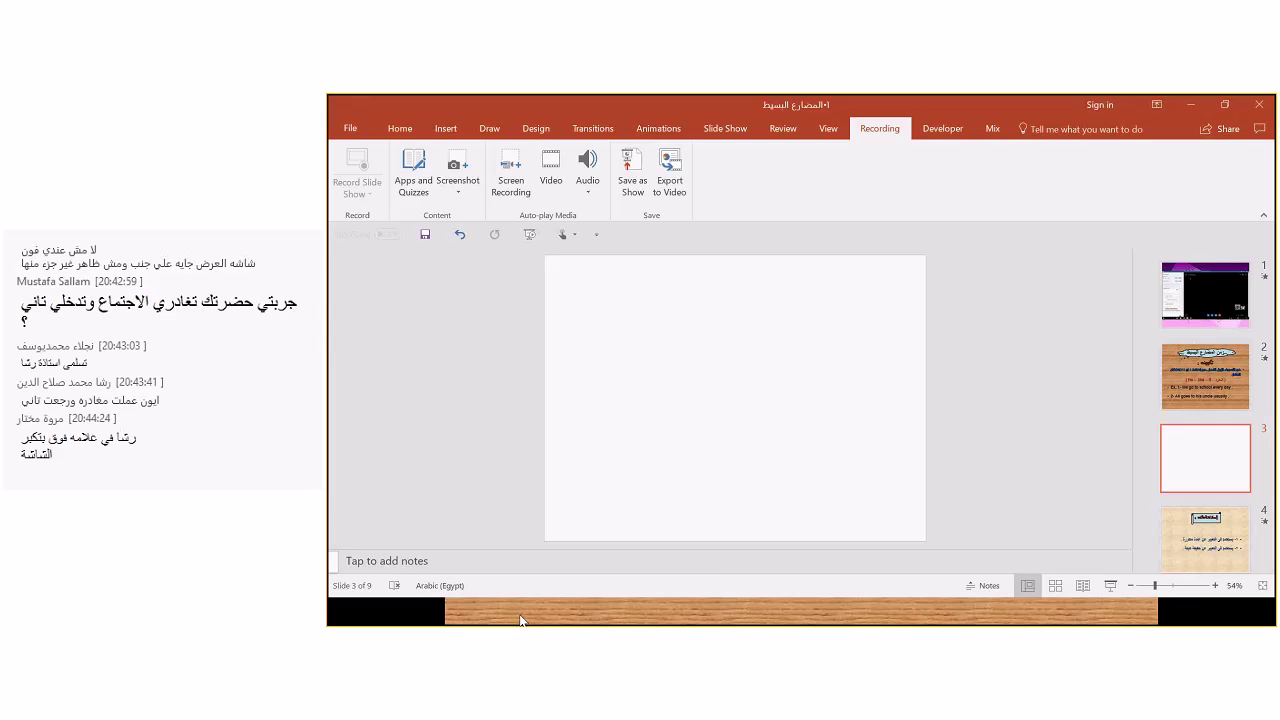
# Exit the slideshow and bring Chrome forward with the 'Count to 10' counting song video
pyautogui.click(520, 620)
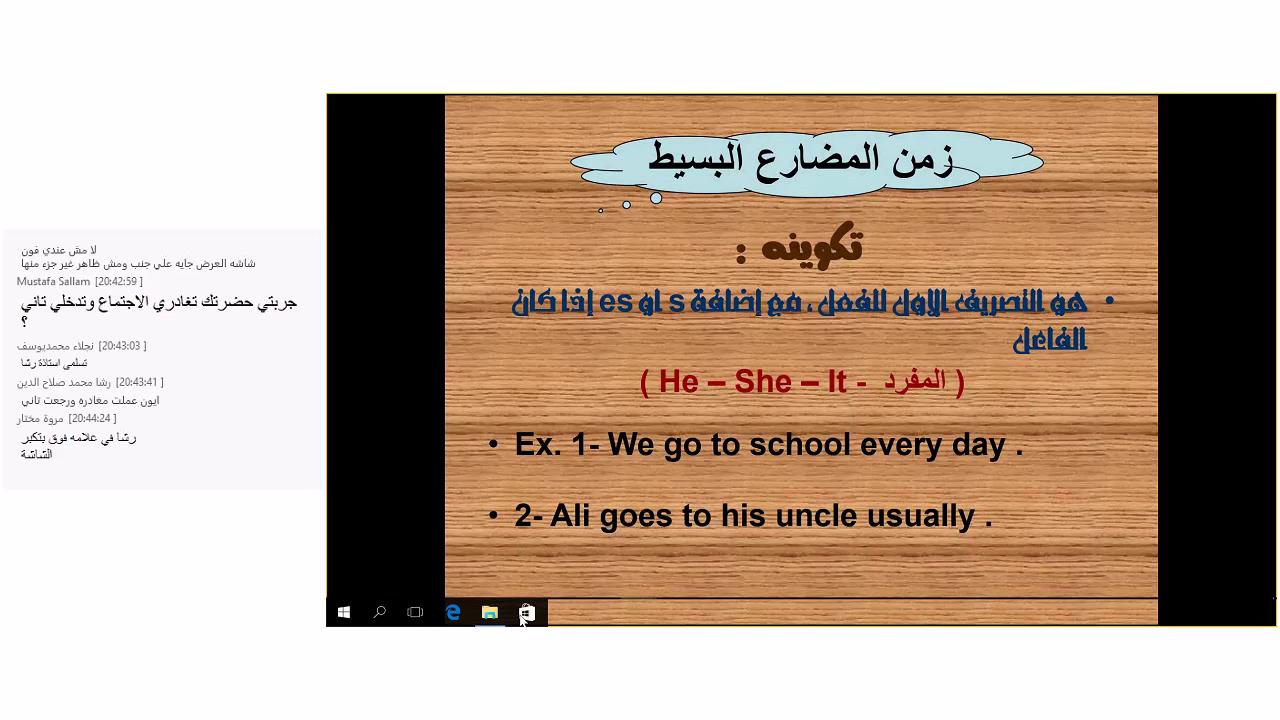
pyautogui.press('Escape')
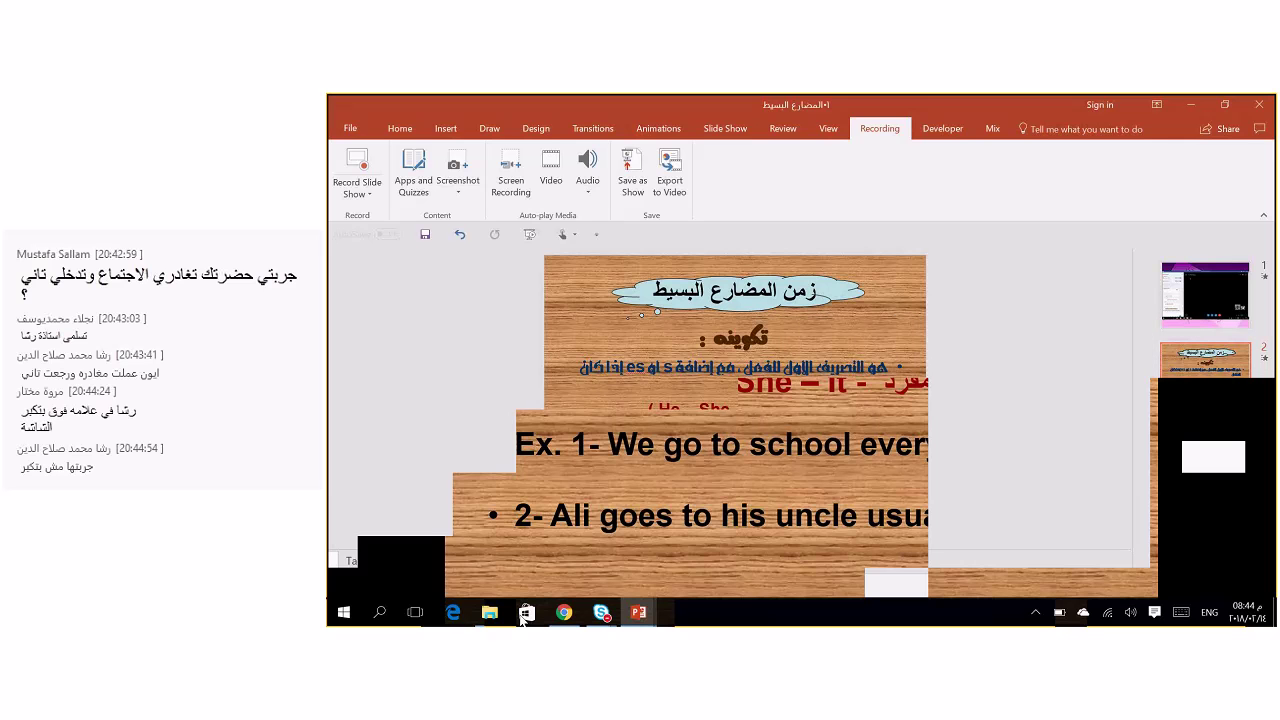
pyautogui.moveTo(638, 612)
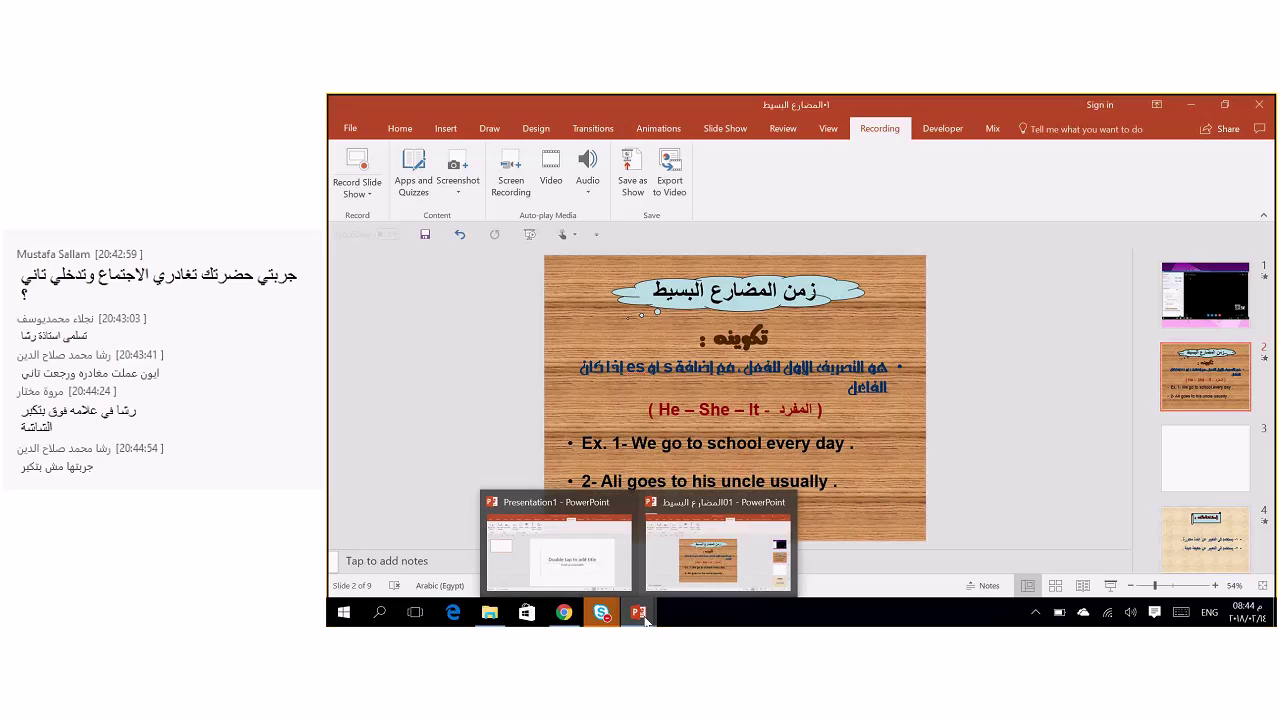
pyautogui.click(565, 613)
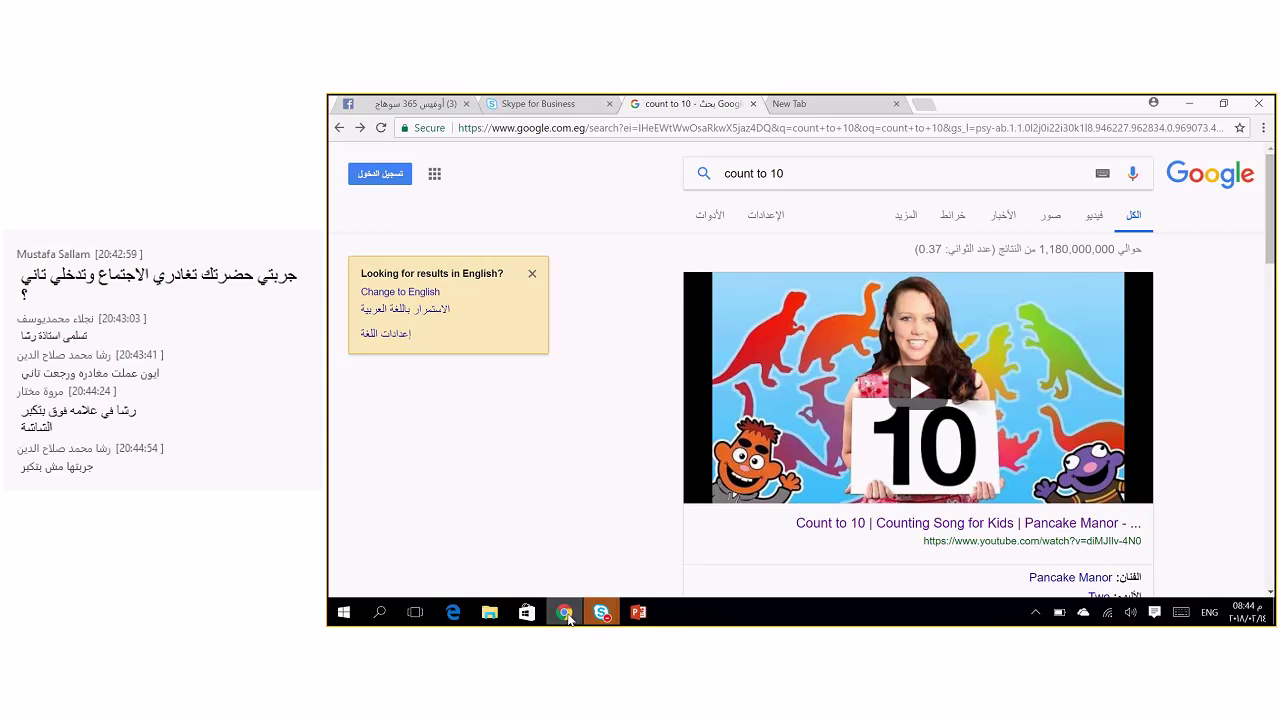
pyautogui.moveTo(635, 613)
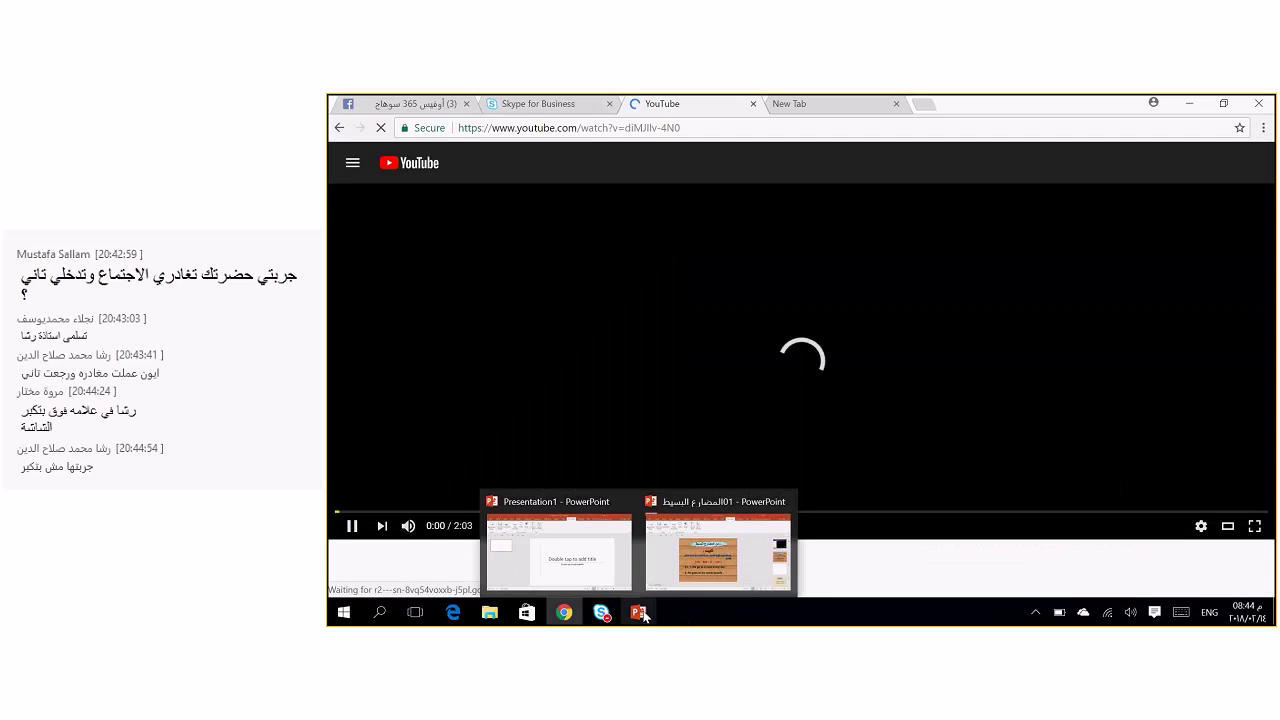
# Return to the 01المضارع البسيط deck and start a Screen Recording from the Recording tab
pyautogui.click(666, 554)
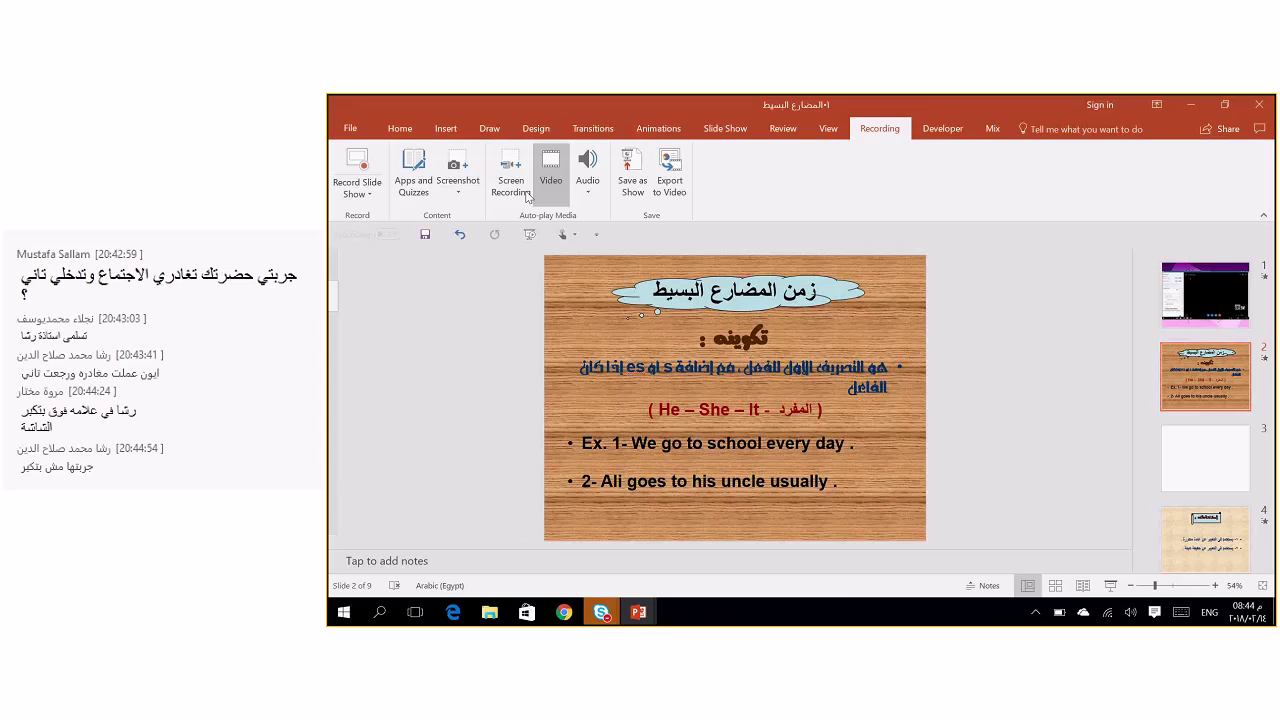
pyautogui.click(527, 195)
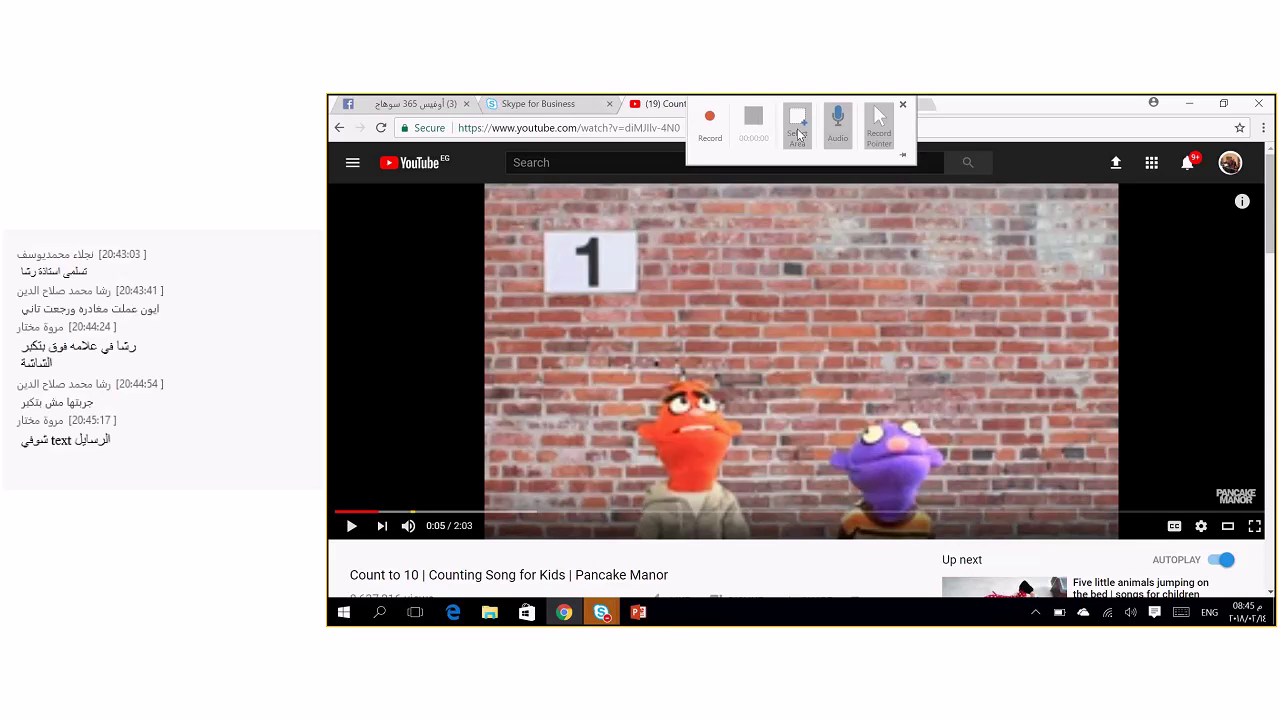
# Mark the YouTube player as the screen-recording area and start the video playing
pyautogui.click(798, 133)
pyautogui.moveTo(483, 182); pyautogui.dragTo(1131, 537)
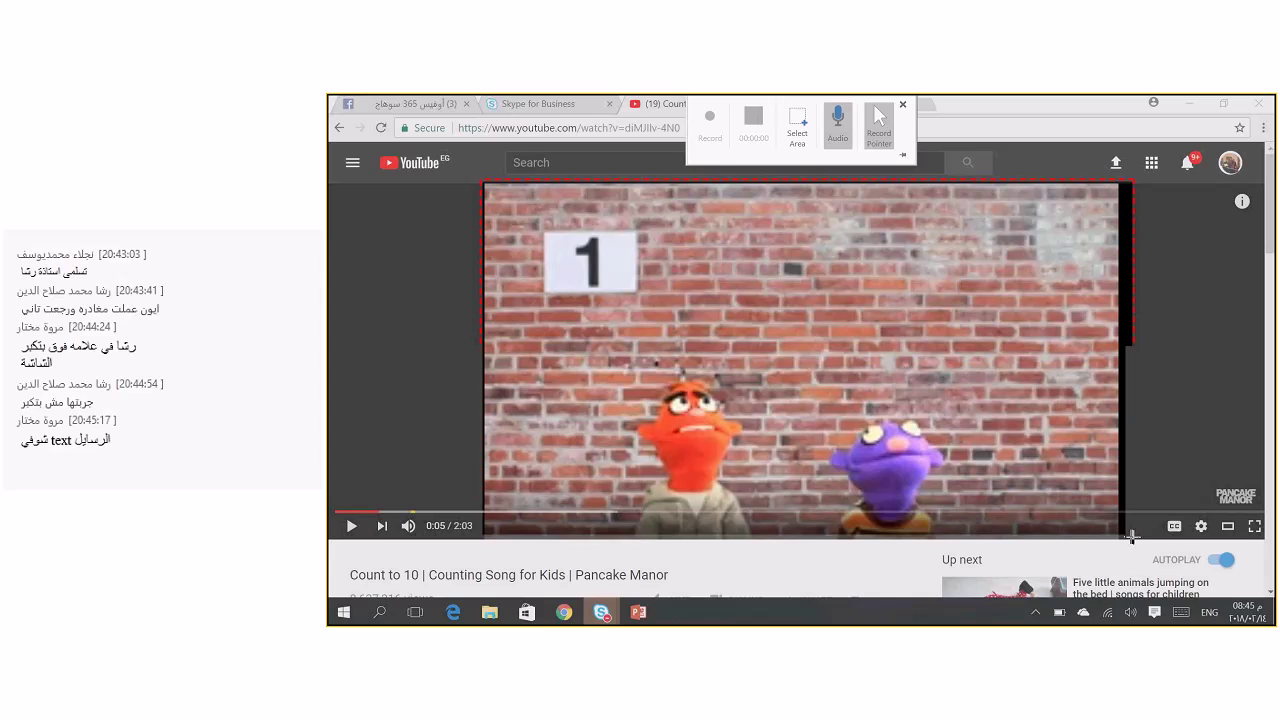
pyautogui.click(517, 474)
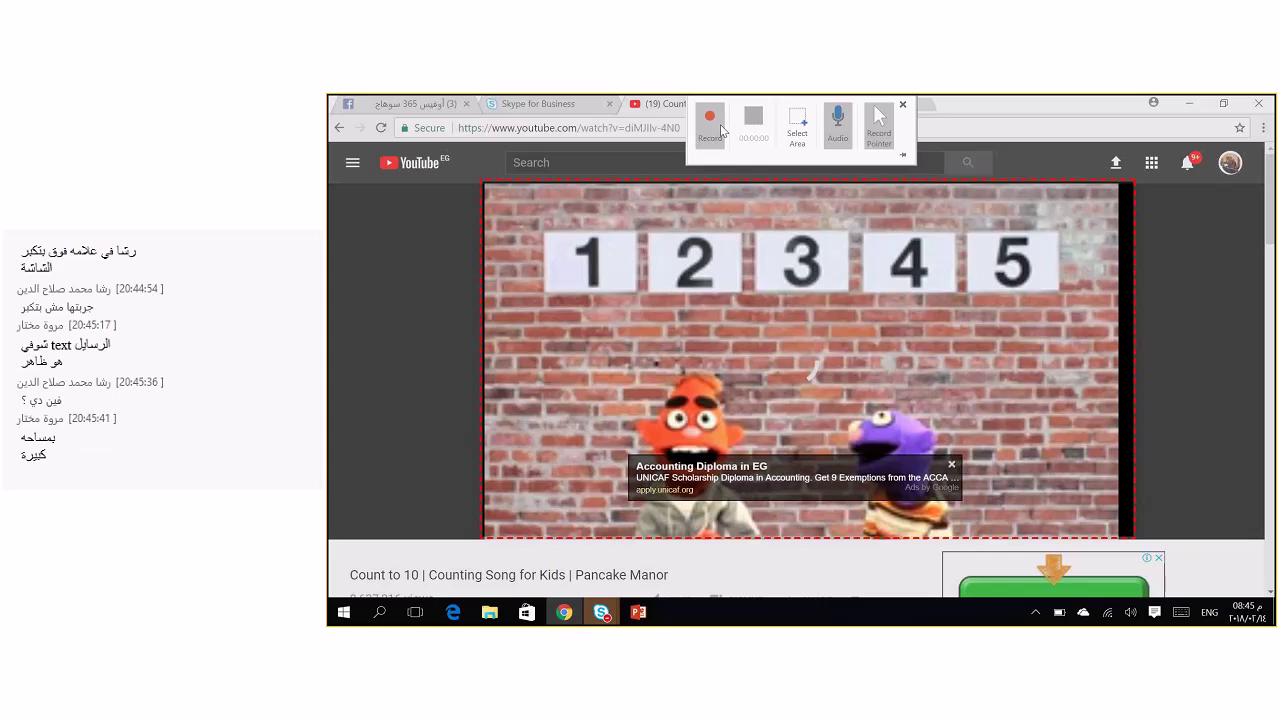
# Record the Count to 10 video playing from about 0:10, pausing it after roughly 26 seconds
pyautogui.click(720, 124)
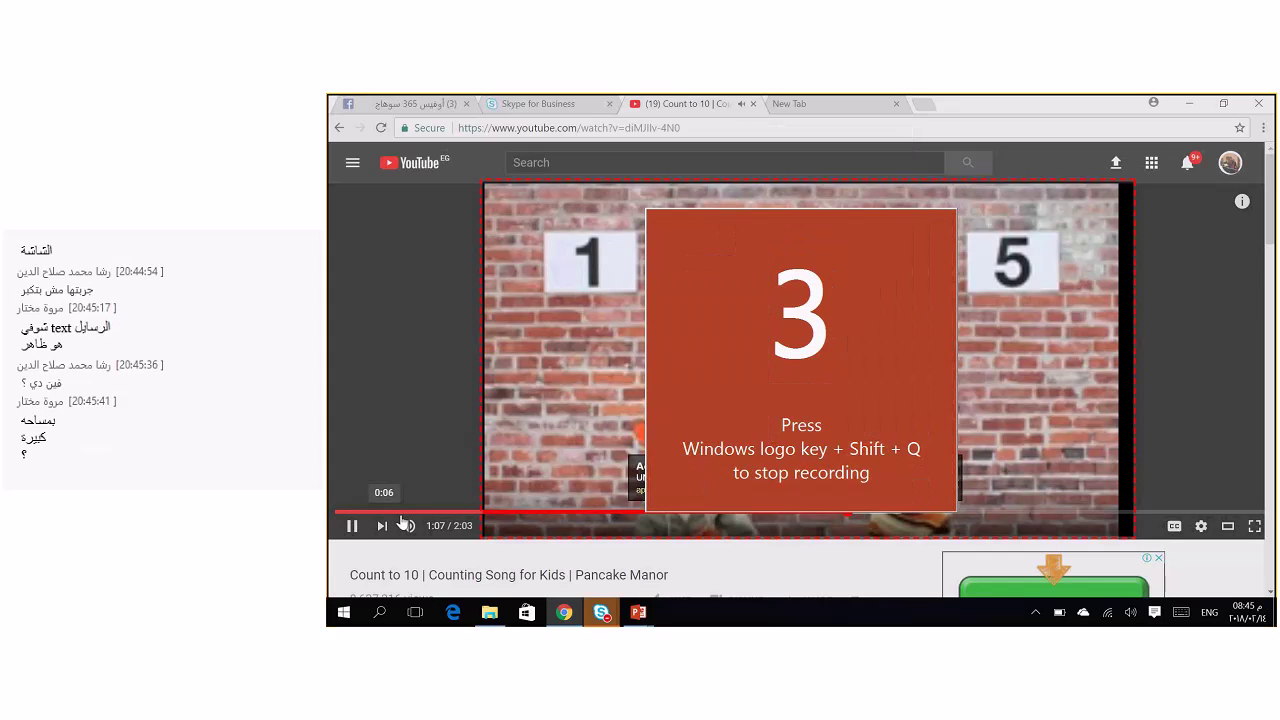
pyautogui.click(400, 514)
pyautogui.click(685, 401)
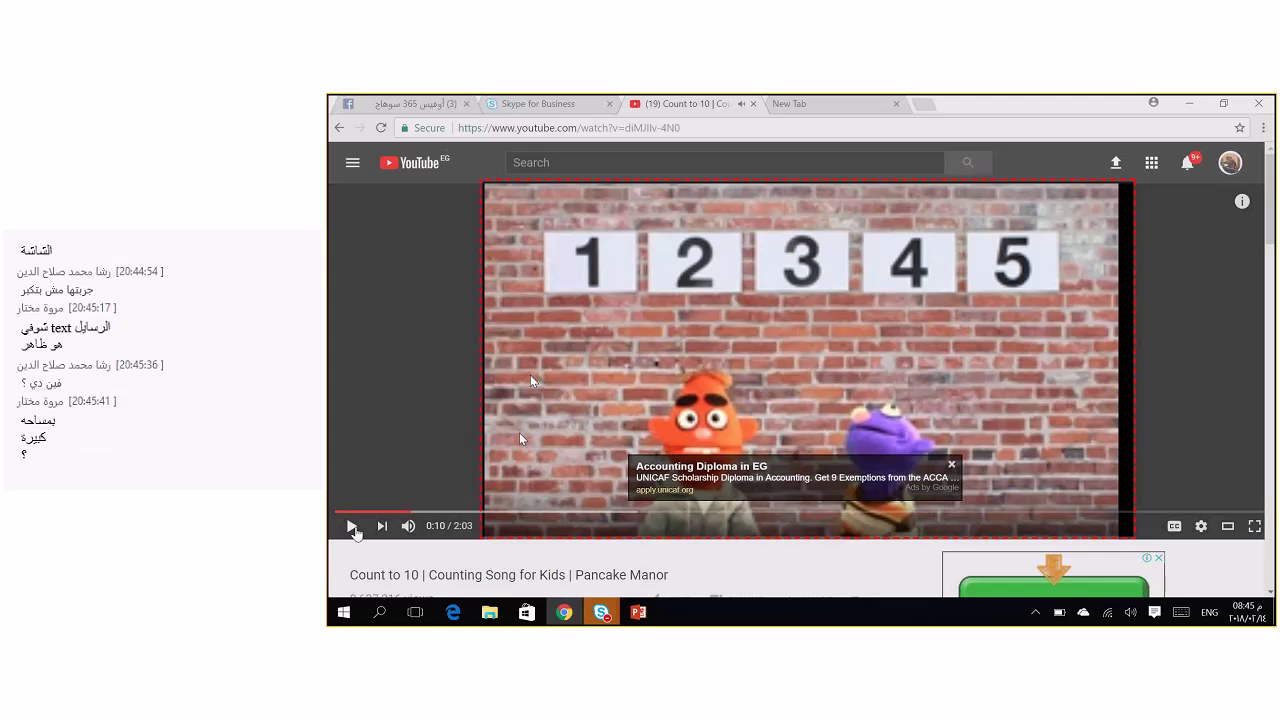
pyautogui.click(352, 527)
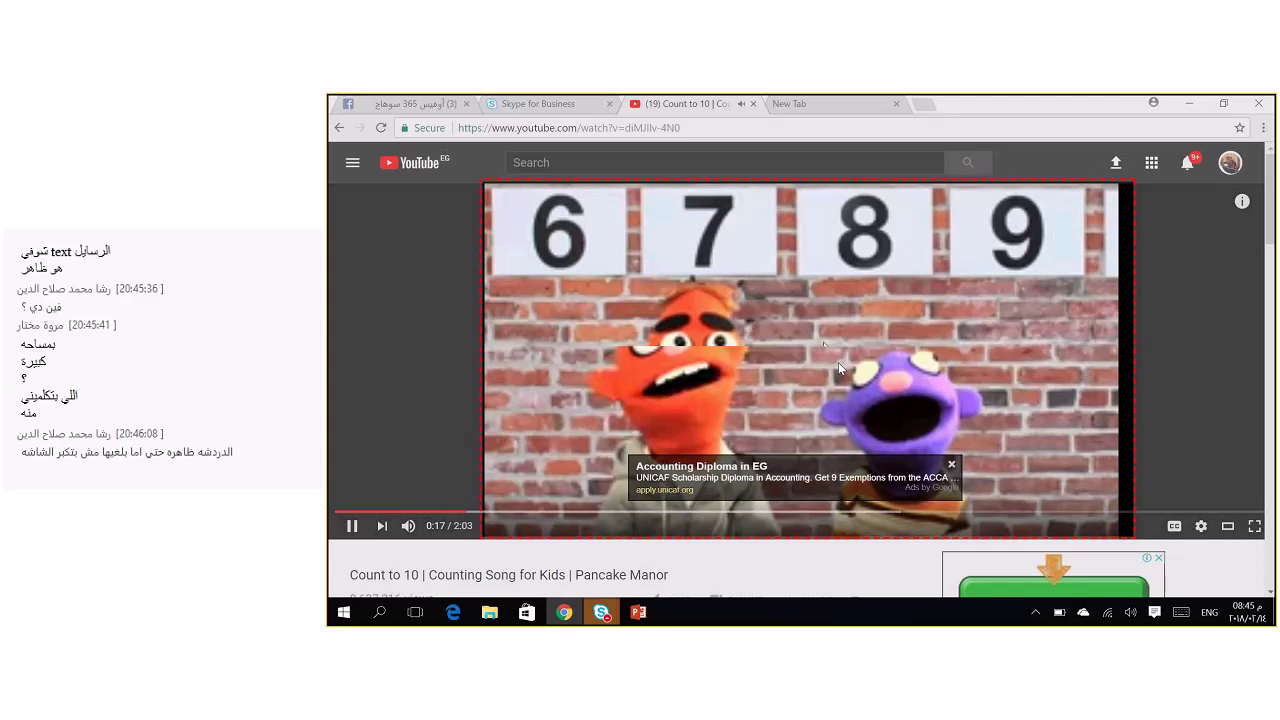
pyautogui.click(838, 368)
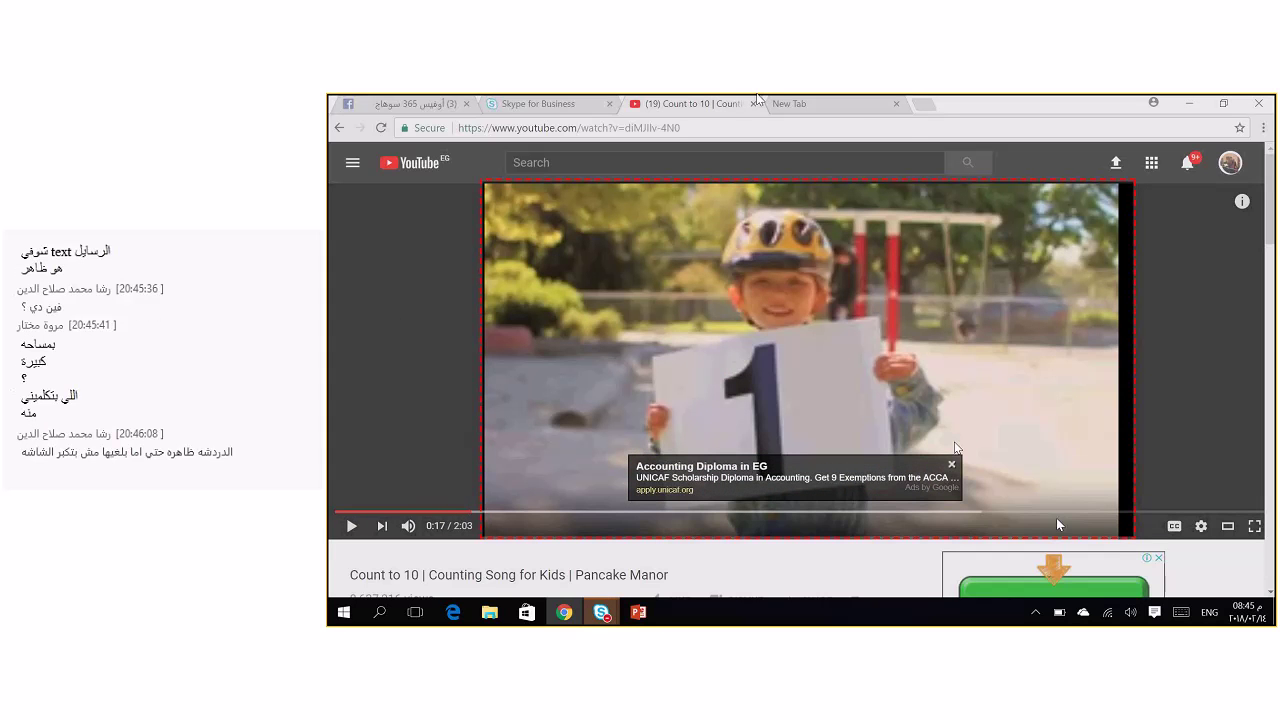
pyautogui.moveTo(757, 100)
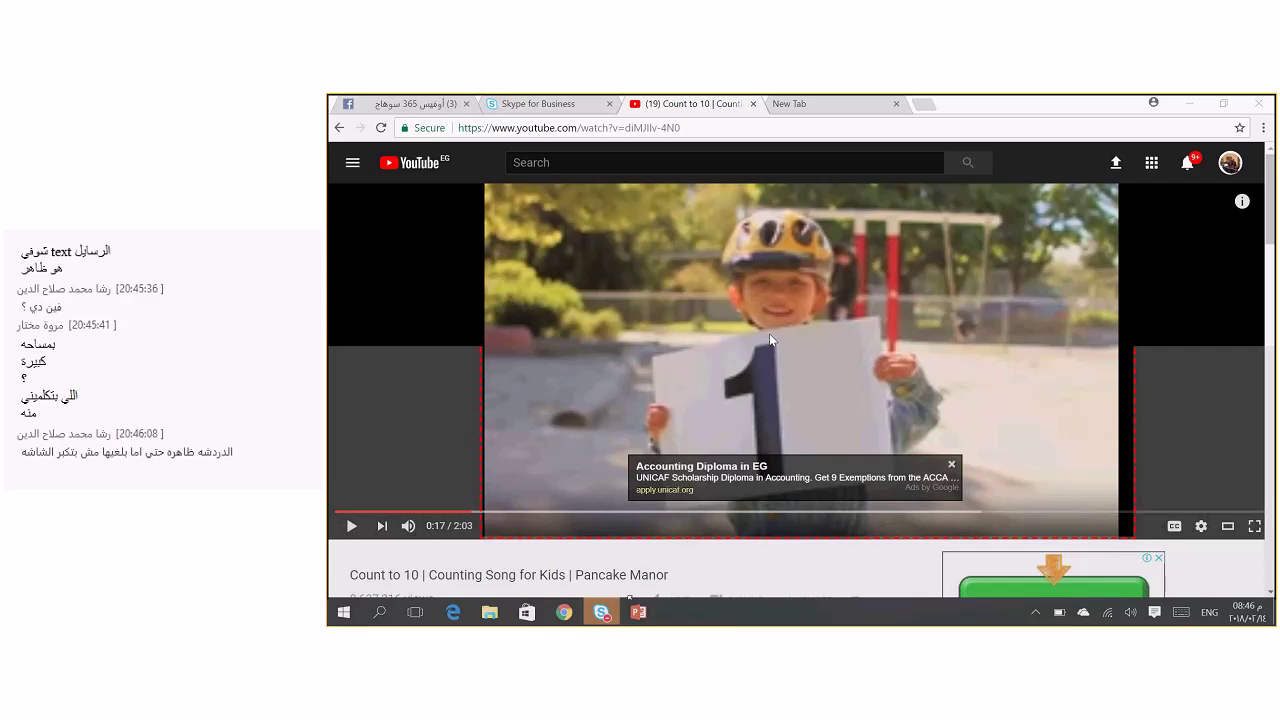
pyautogui.moveTo(641, 615)
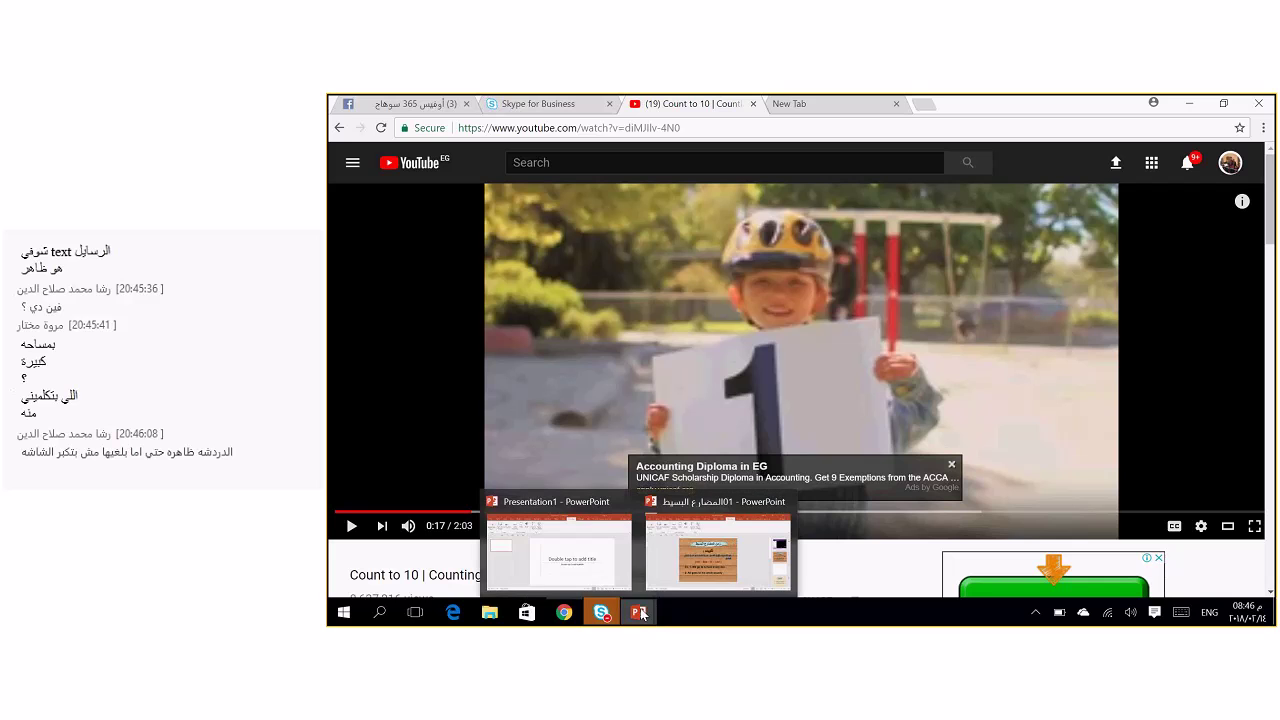
# Preview the Count to 10 recording embedded on slide 2, then pause it
pyautogui.click(709, 566)
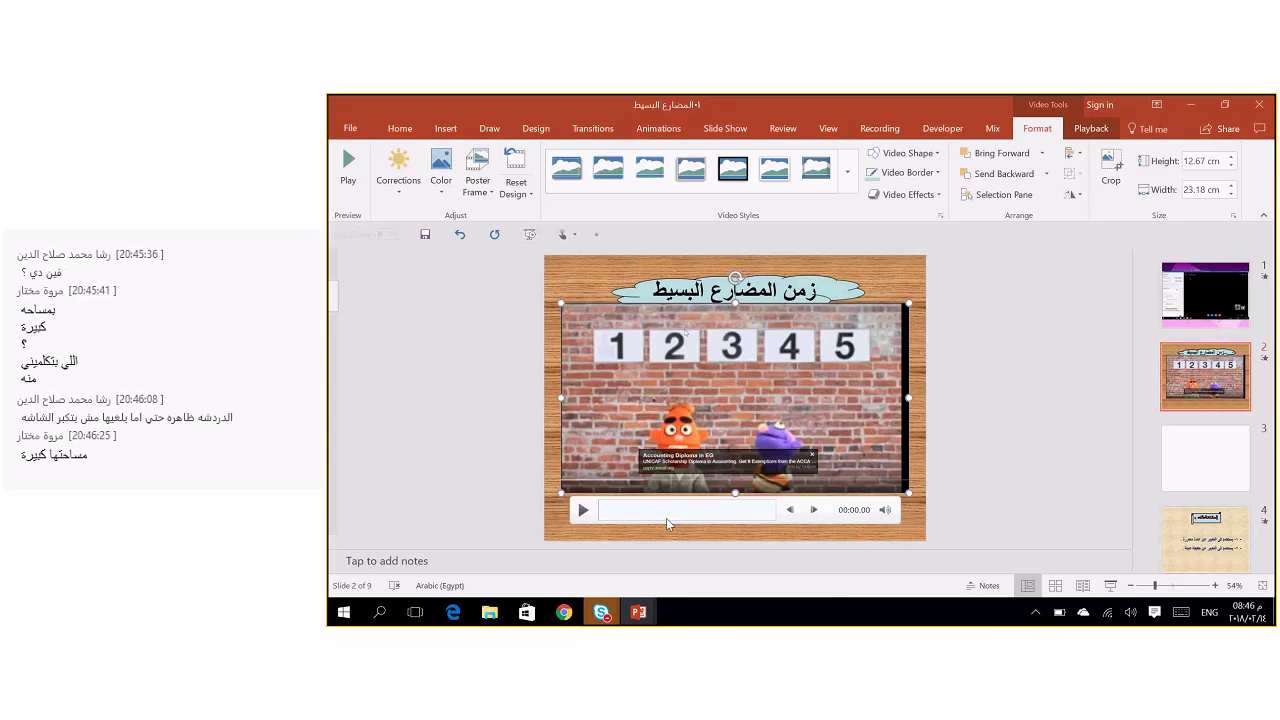
pyautogui.hotkey('alt', 'p')
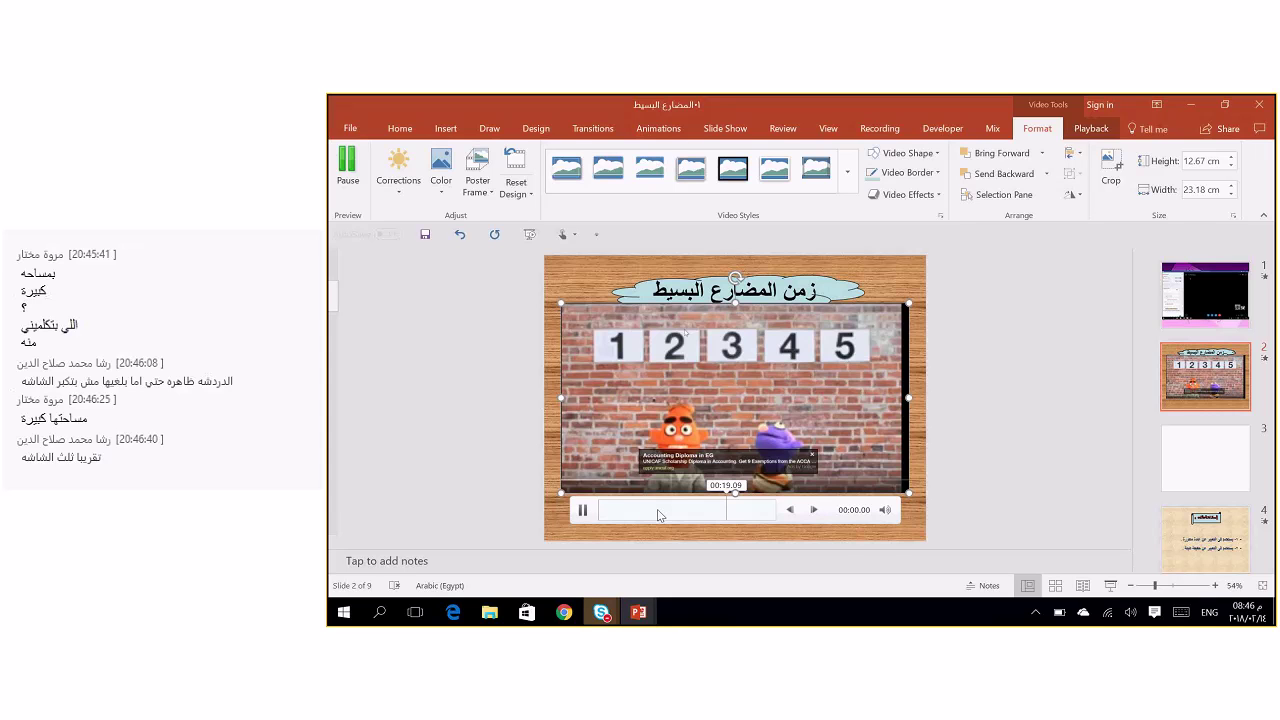
pyautogui.click(583, 511)
pyautogui.moveTo(885, 510)
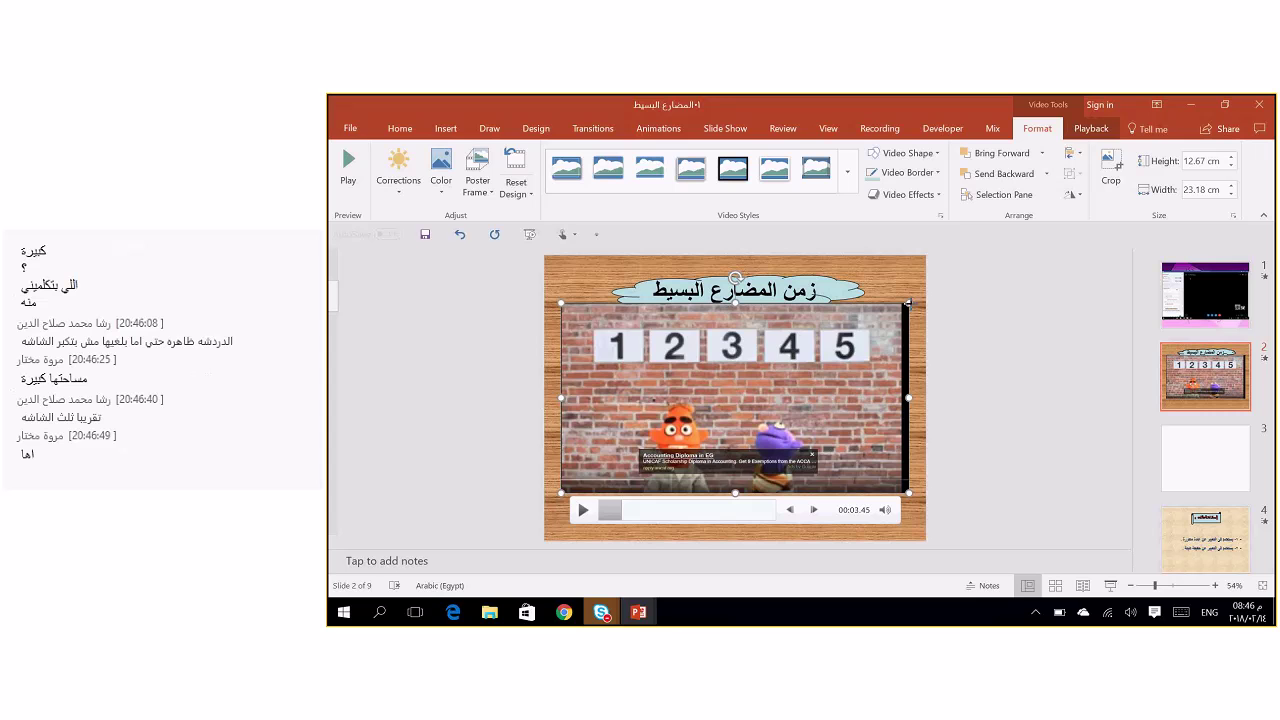
# Resize the slide 2 video to 14.53 × 26.59 cm, reposition it, and rotate it diagonally
pyautogui.moveTo(907, 301); pyautogui.dragTo(918, 270)
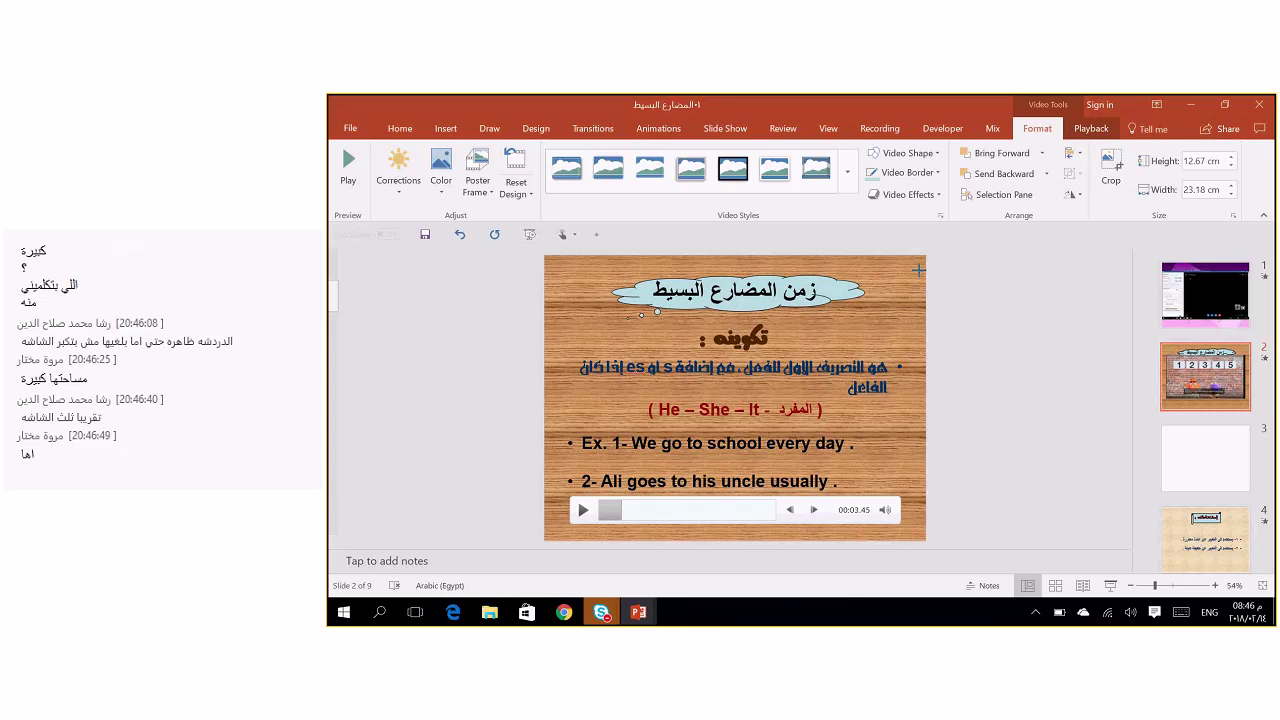
pyautogui.moveTo(918, 270); pyautogui.dragTo(916, 279)
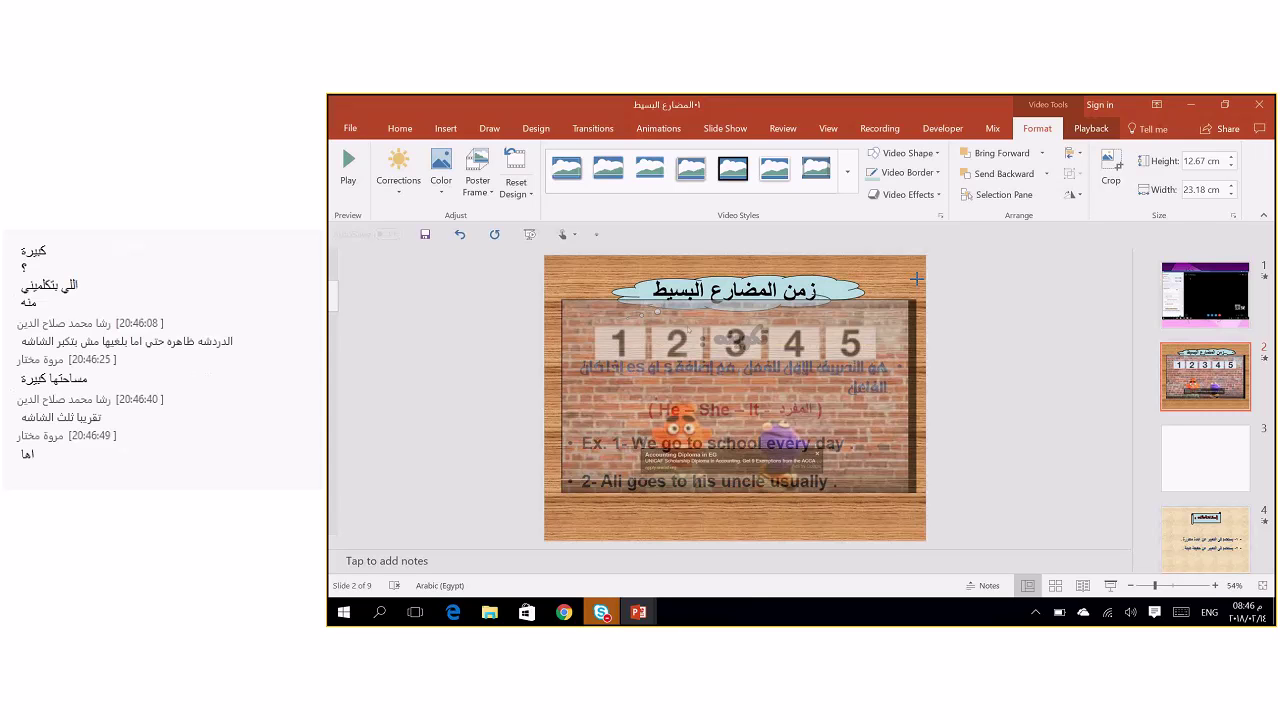
pyautogui.moveTo(916, 279); pyautogui.dragTo(851, 318)
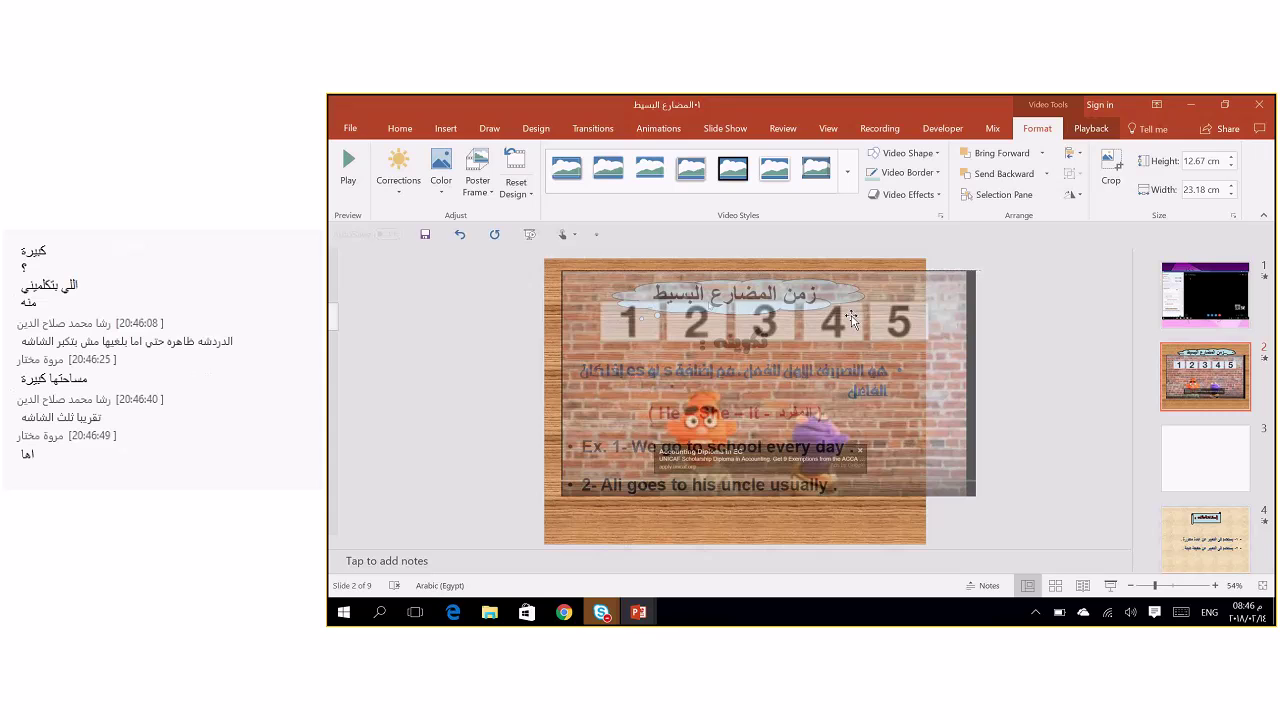
pyautogui.moveTo(851, 318); pyautogui.dragTo(851, 318)
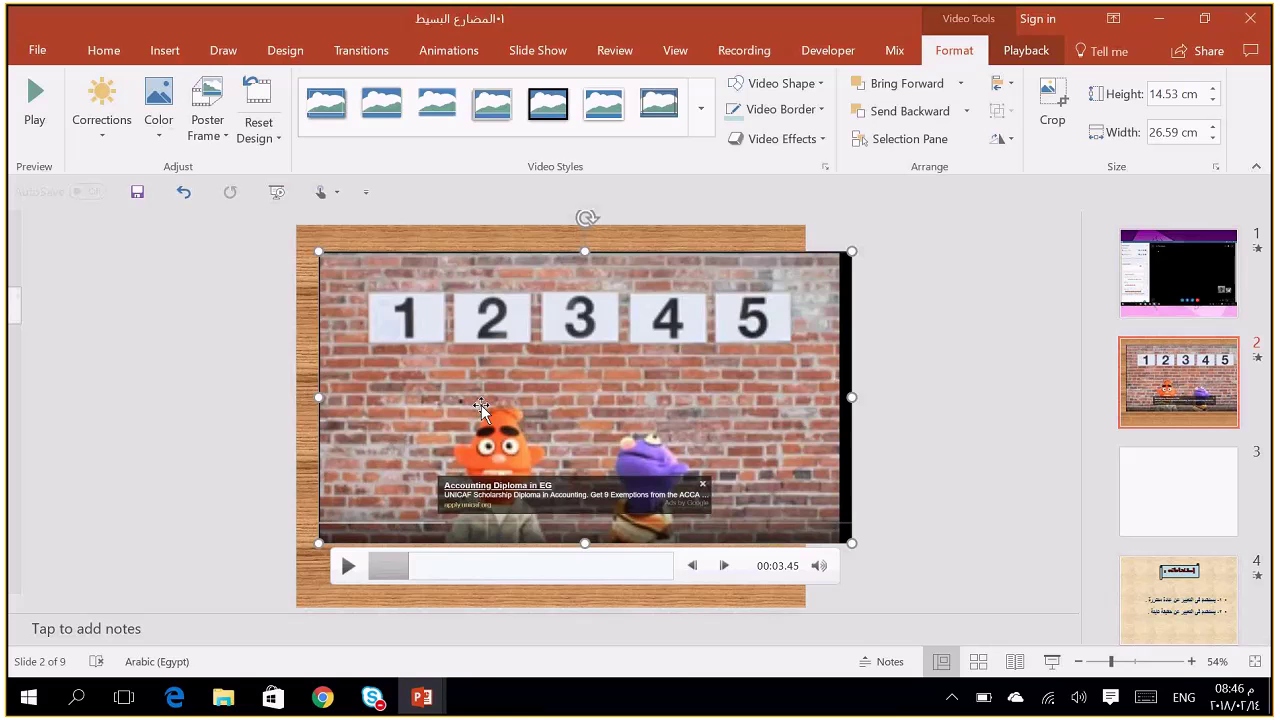
pyautogui.hotkey('alt', 'Left')
pyautogui.hotkey('alt', 'Left')
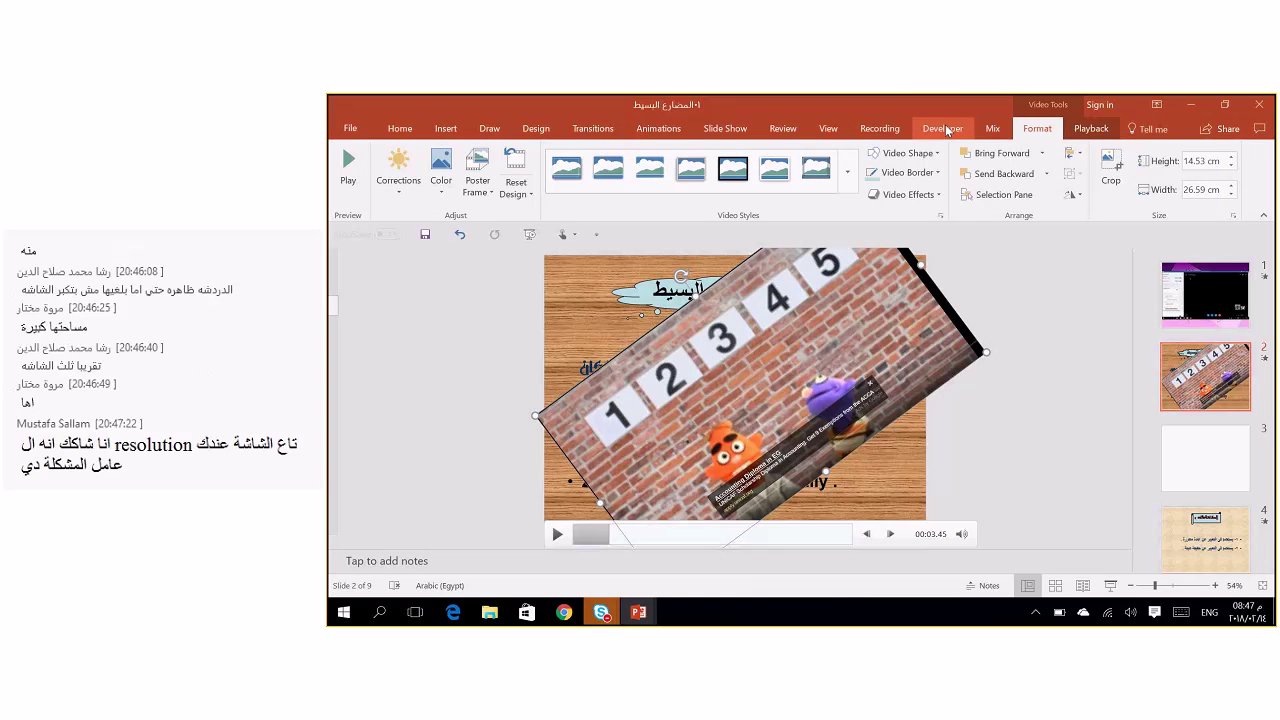
# Move to blank slide 3 with the Recording tab's media features showing
pyautogui.click(880, 128)
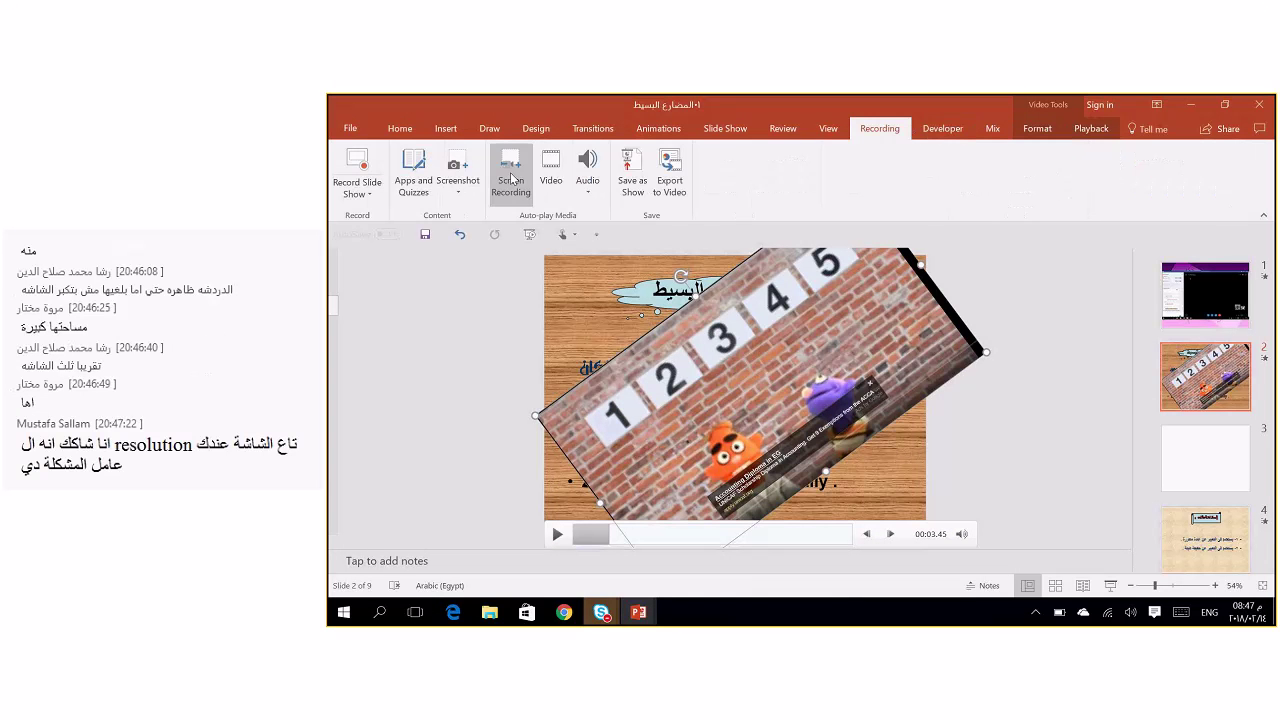
pyautogui.press('pagedown')
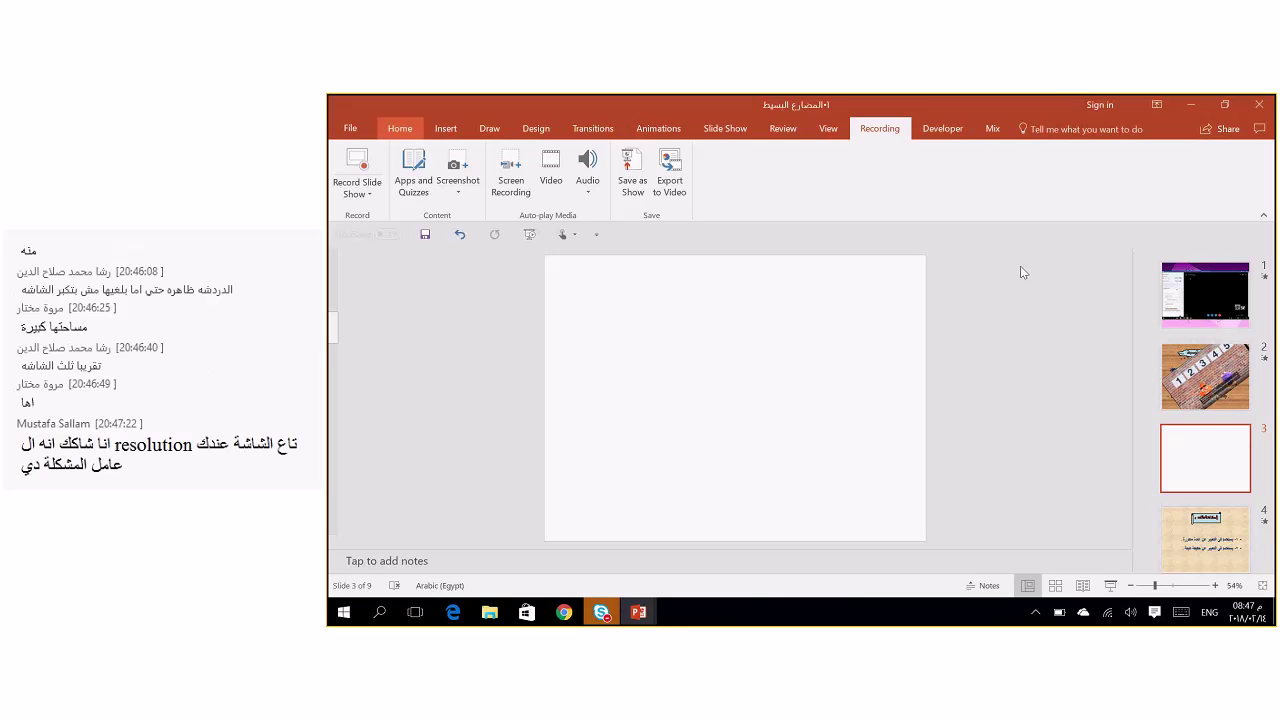
pyautogui.click(877, 130)
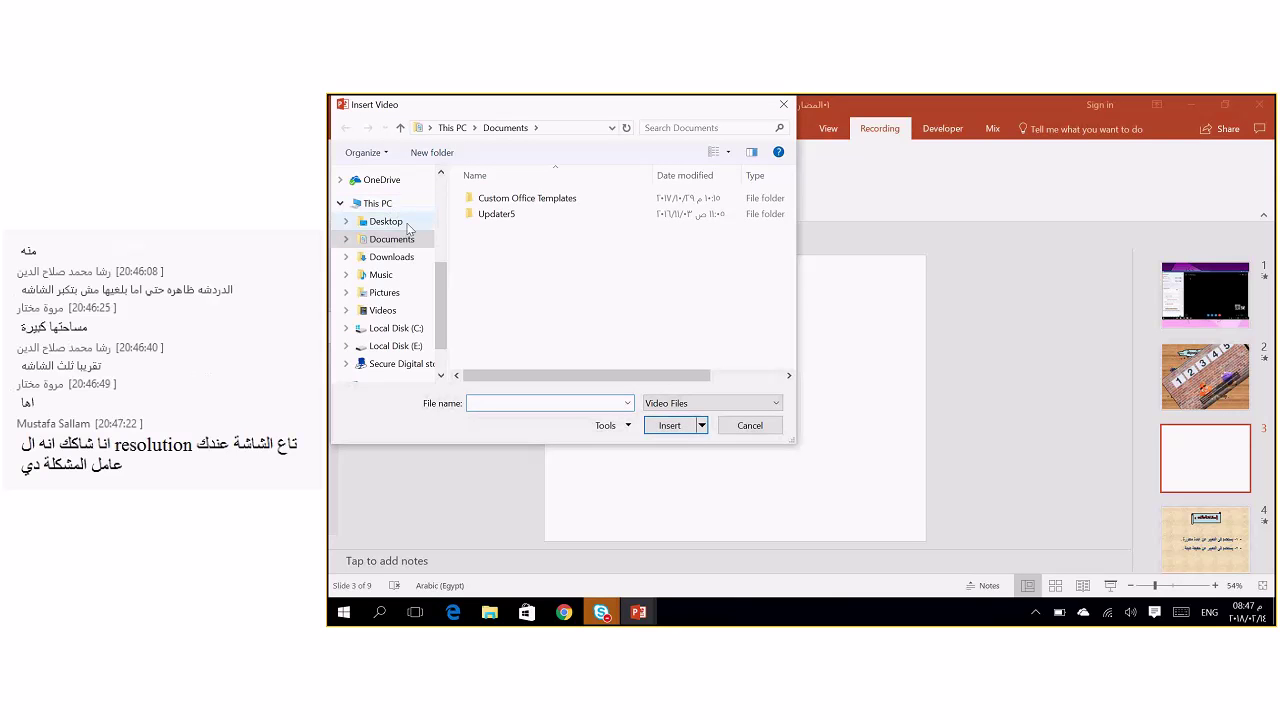
# Try the Desktop shortcut to the lesson folder, dismissing the location-unavailable errors twice
pyautogui.click(386, 221)
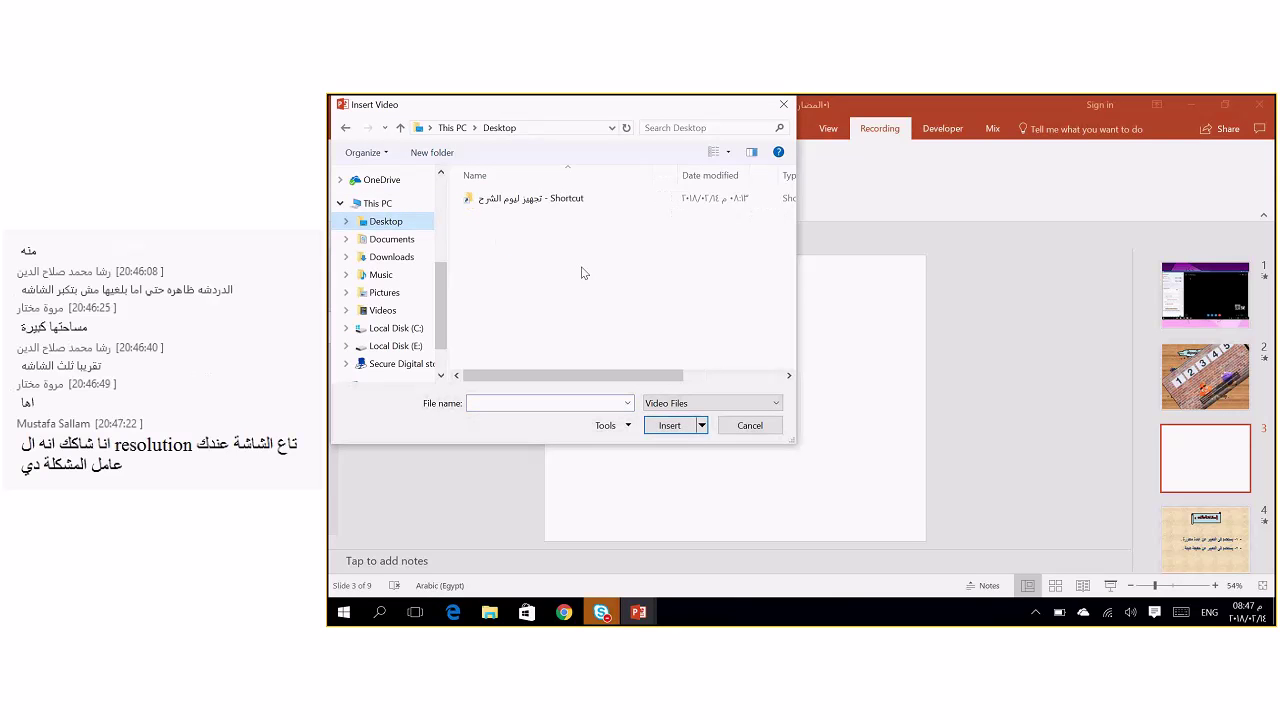
pyautogui.click(553, 203)
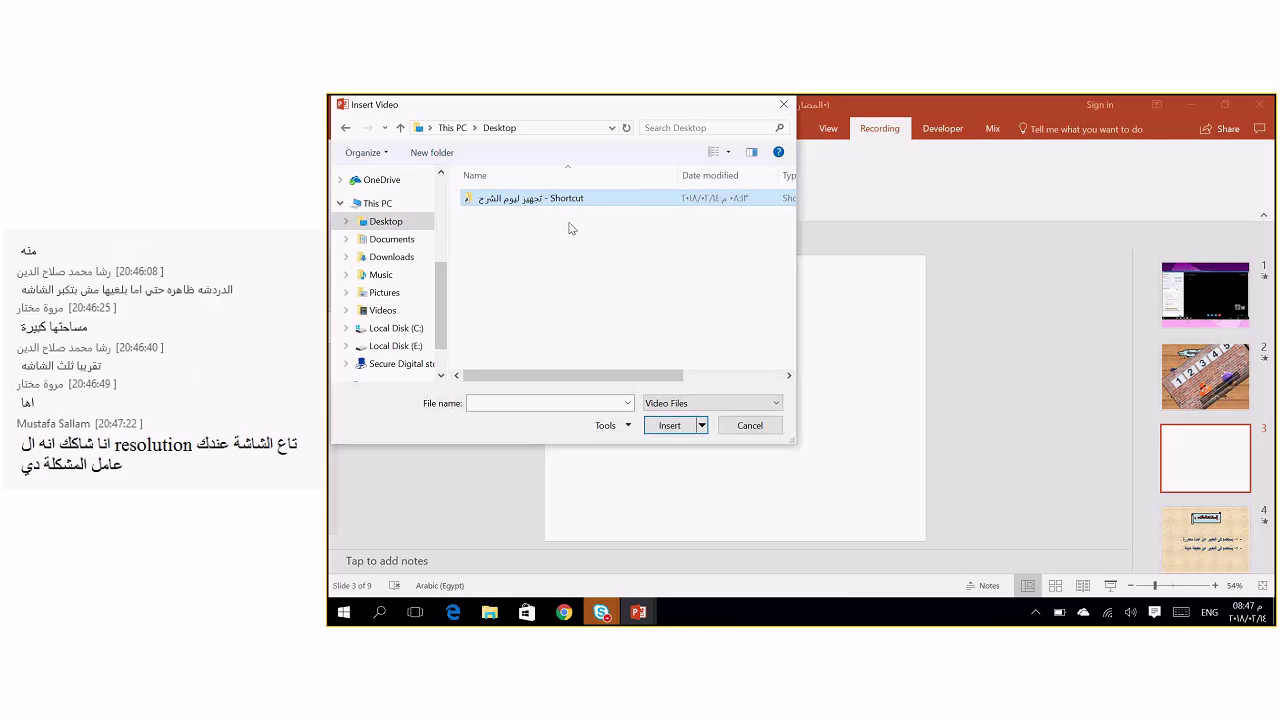
pyautogui.press('Return')
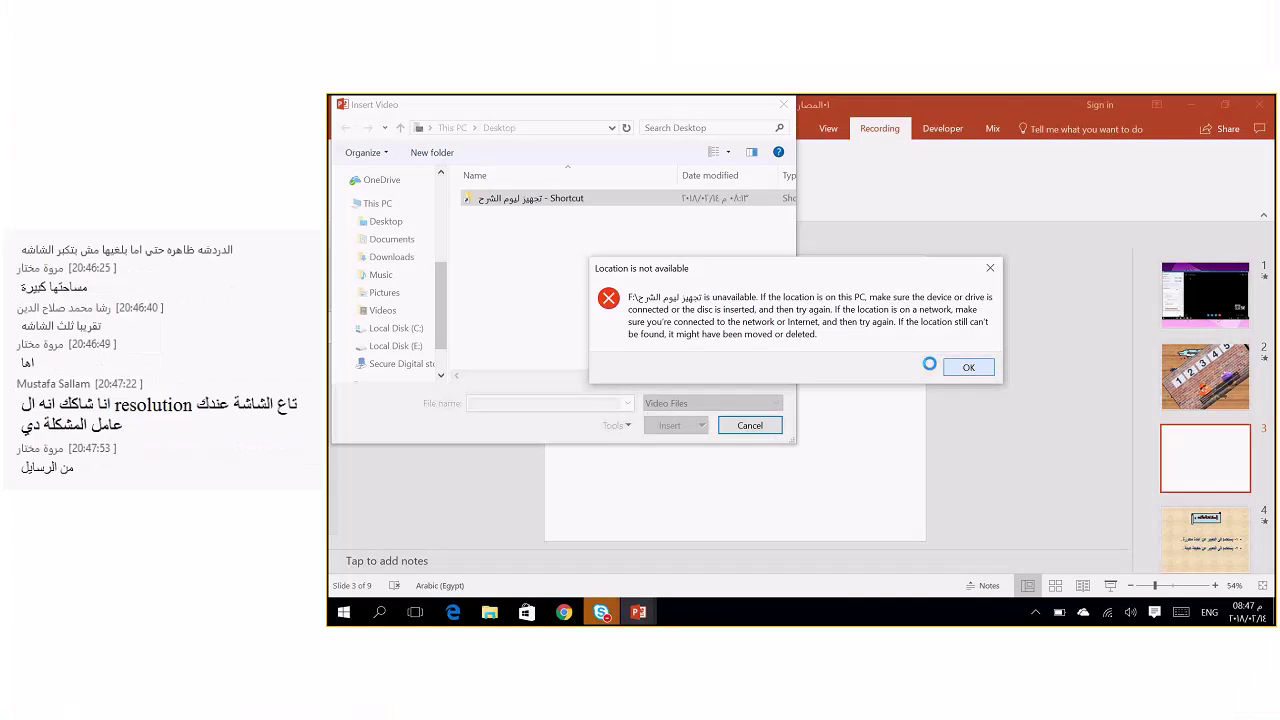
pyautogui.click(966, 366)
pyautogui.press('Return')
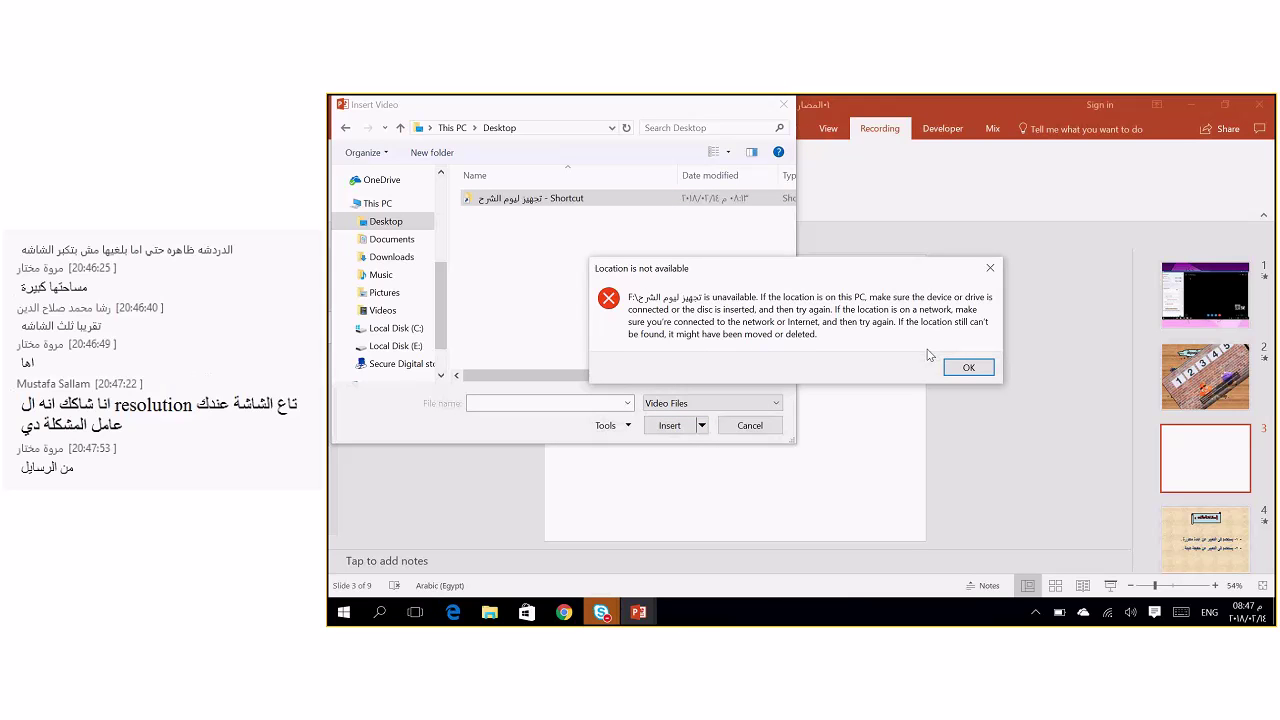
pyautogui.click(950, 366)
# Insert the Counting_1-10_Song MP4 from the تجهيز ليوم الشرح folder on Local Disk (E:)
pyautogui.click(395, 345)
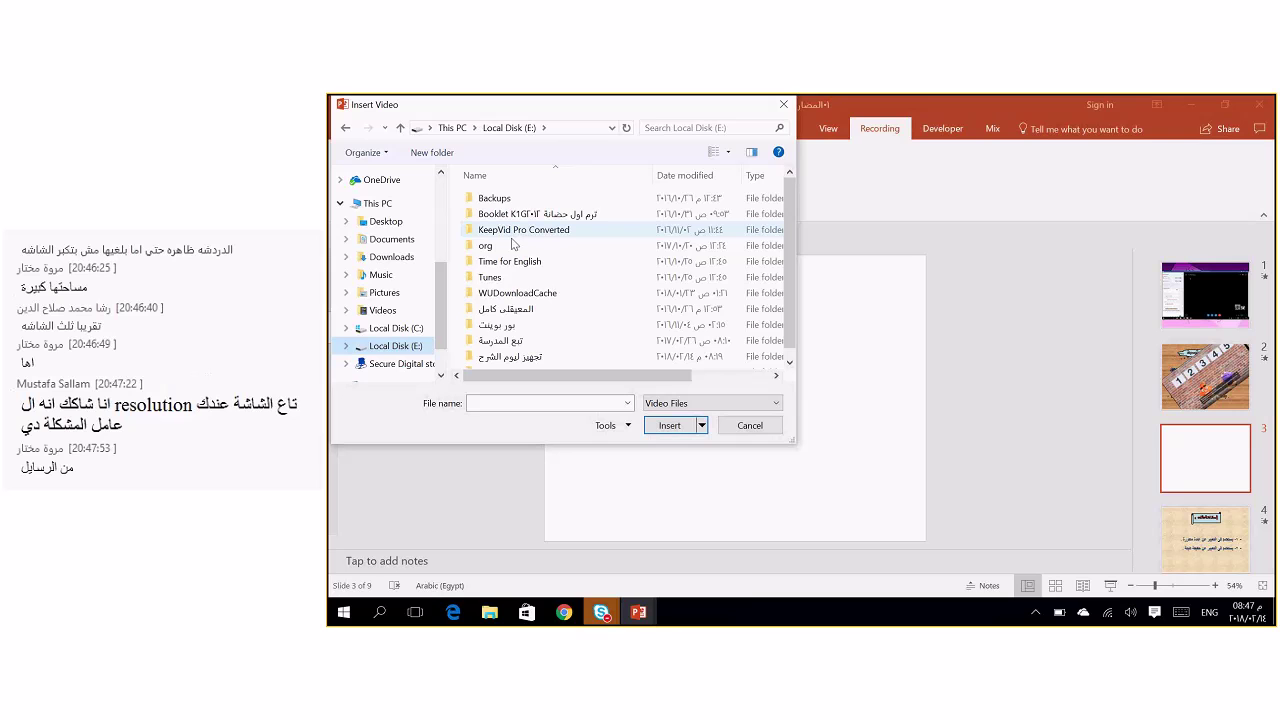
pyautogui.click(587, 266)
pyautogui.scroll(-1, 604, 302)
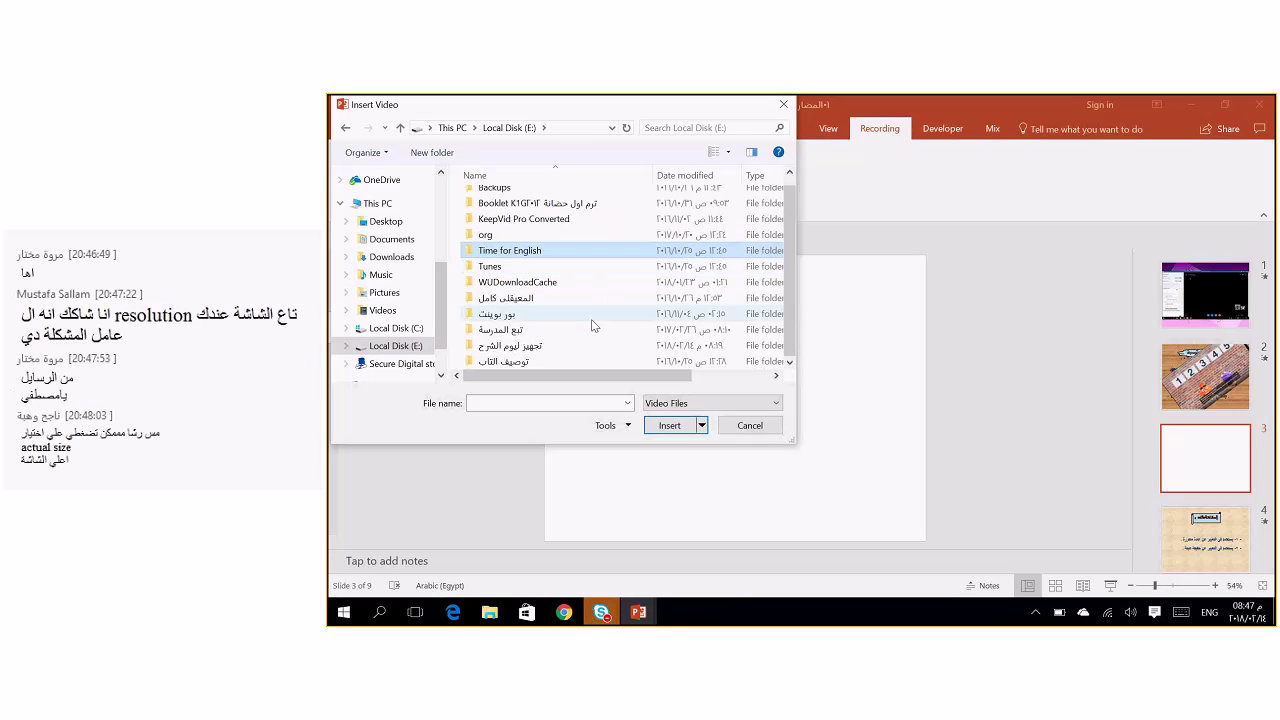
pyautogui.doubleClick(510, 345)
pyautogui.click(512, 240)
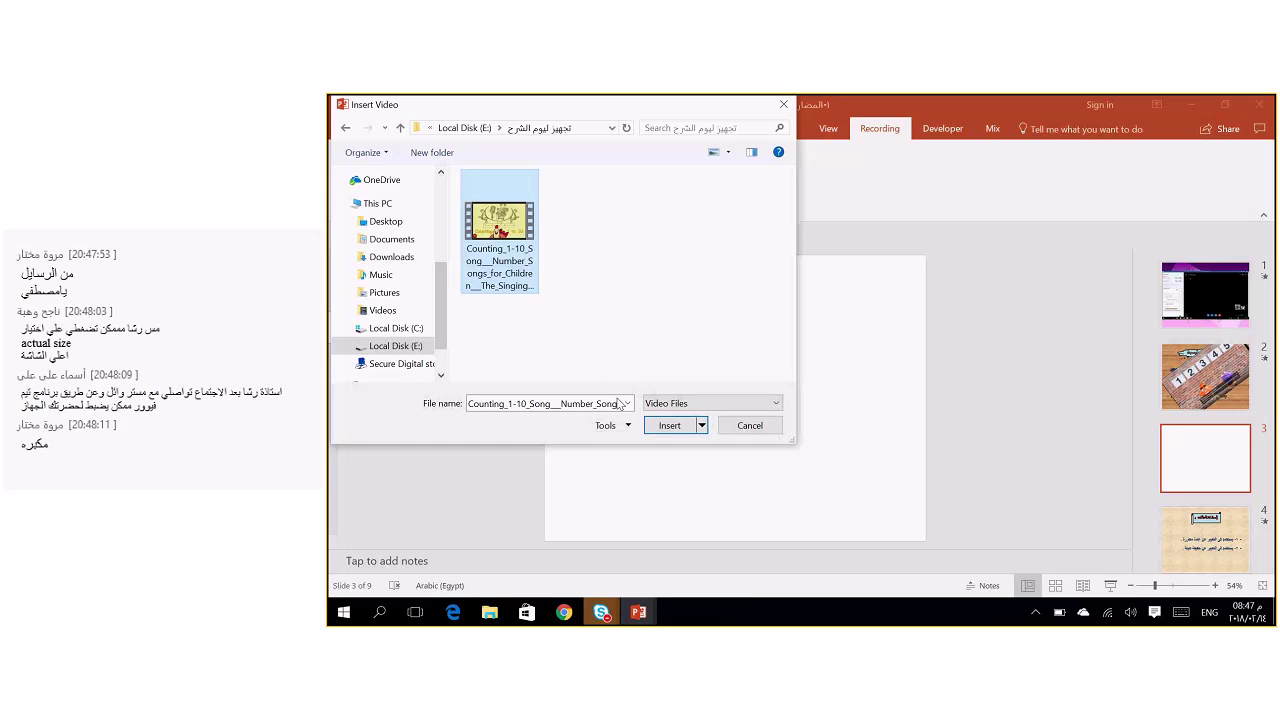
pyautogui.click(688, 429)
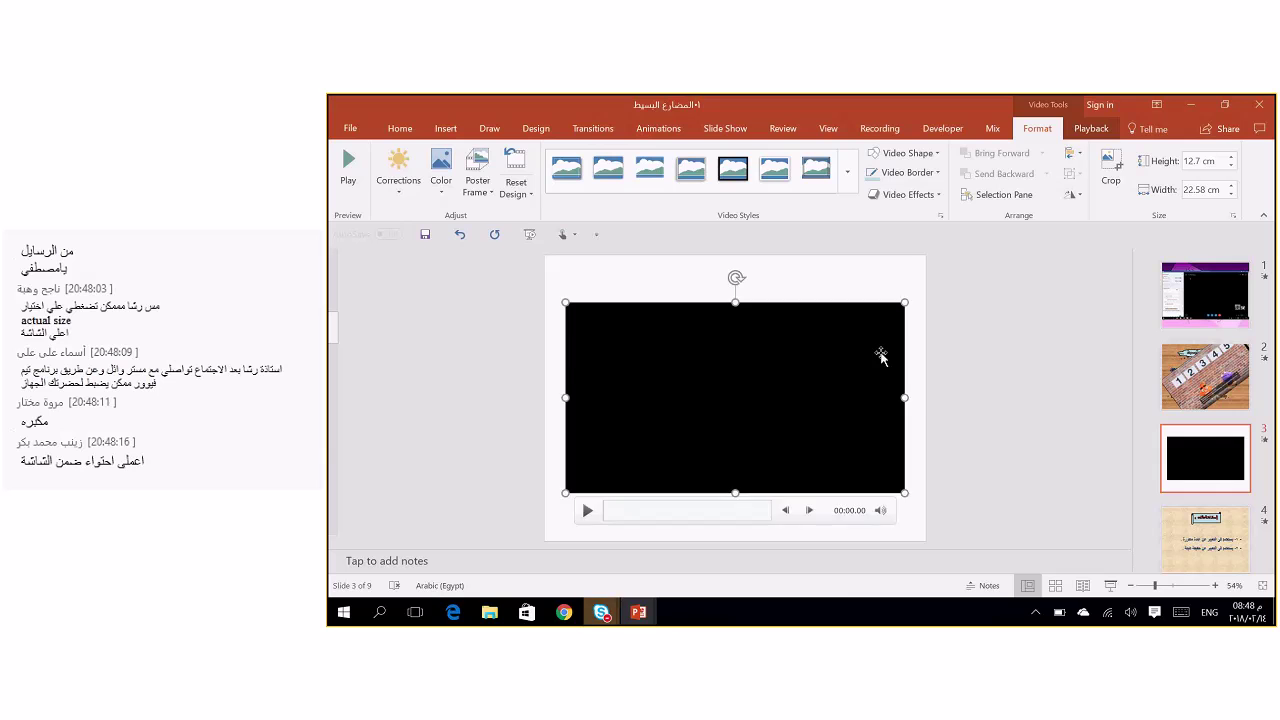
# Switch between the Developer and Recording tabs, deselect the slide 3 video, and close the Audio menu unused
pyautogui.moveTo(893, 513)
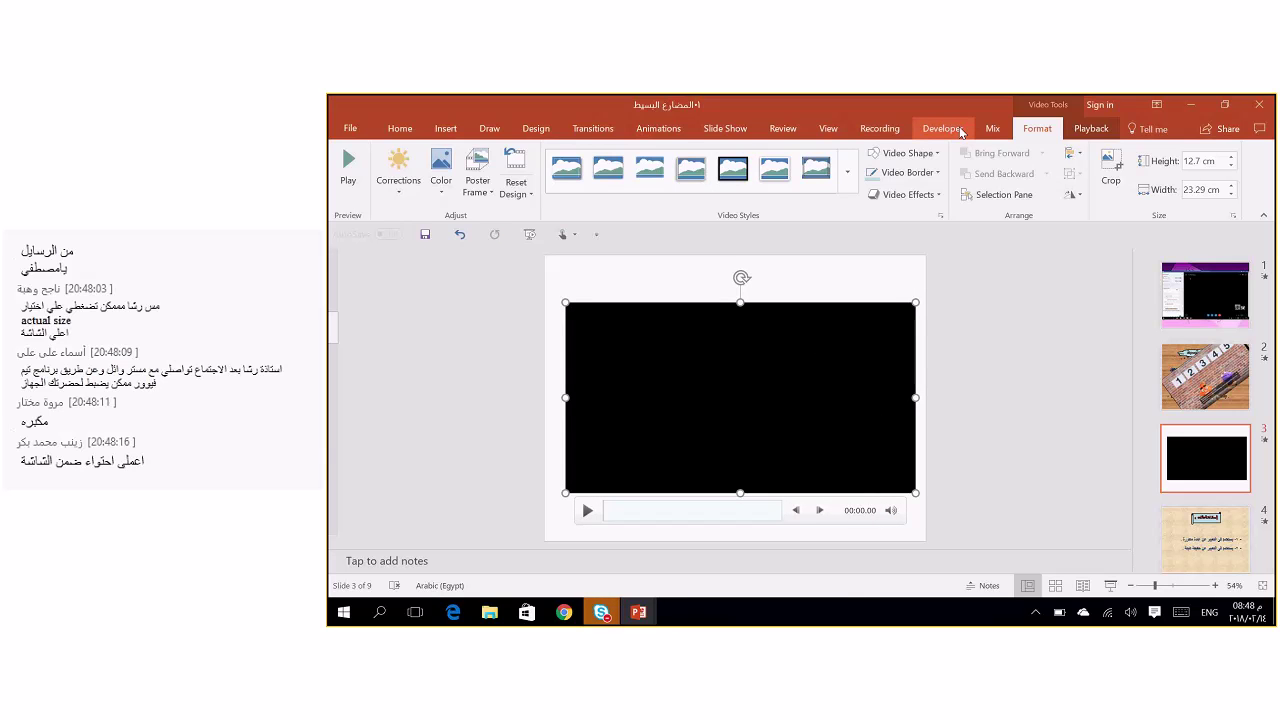
pyautogui.click(944, 128)
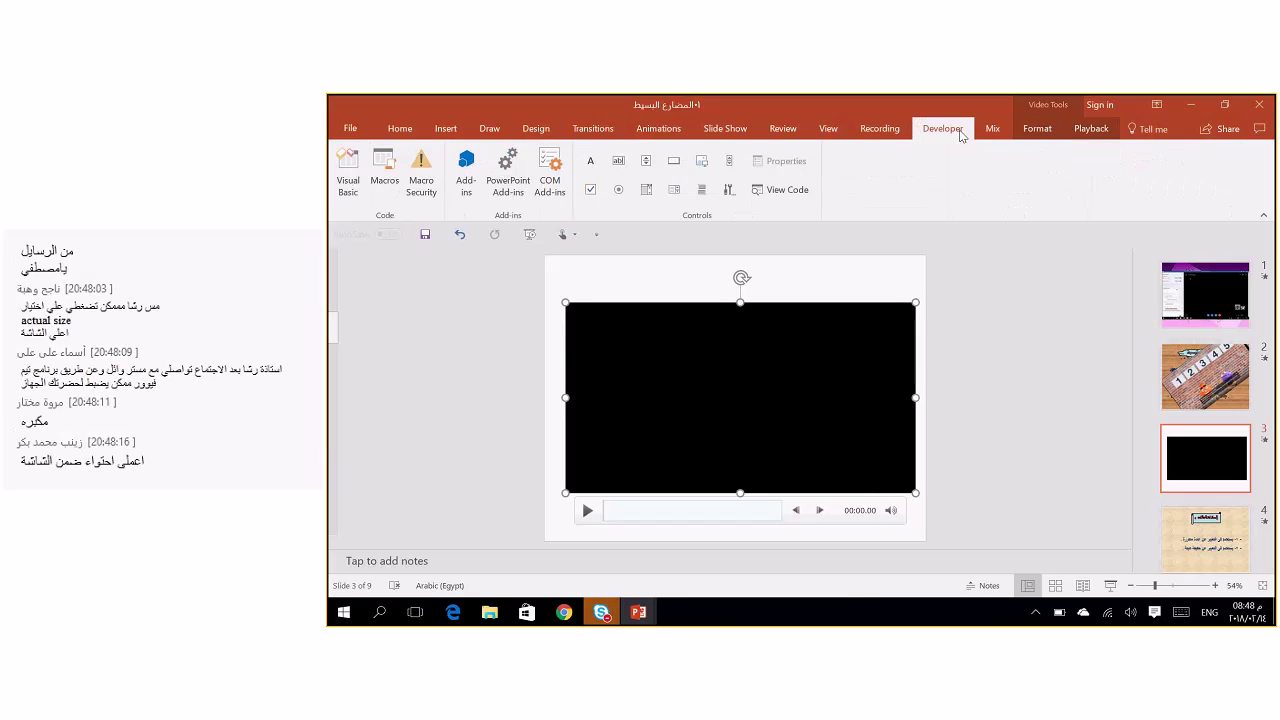
pyautogui.click(880, 128)
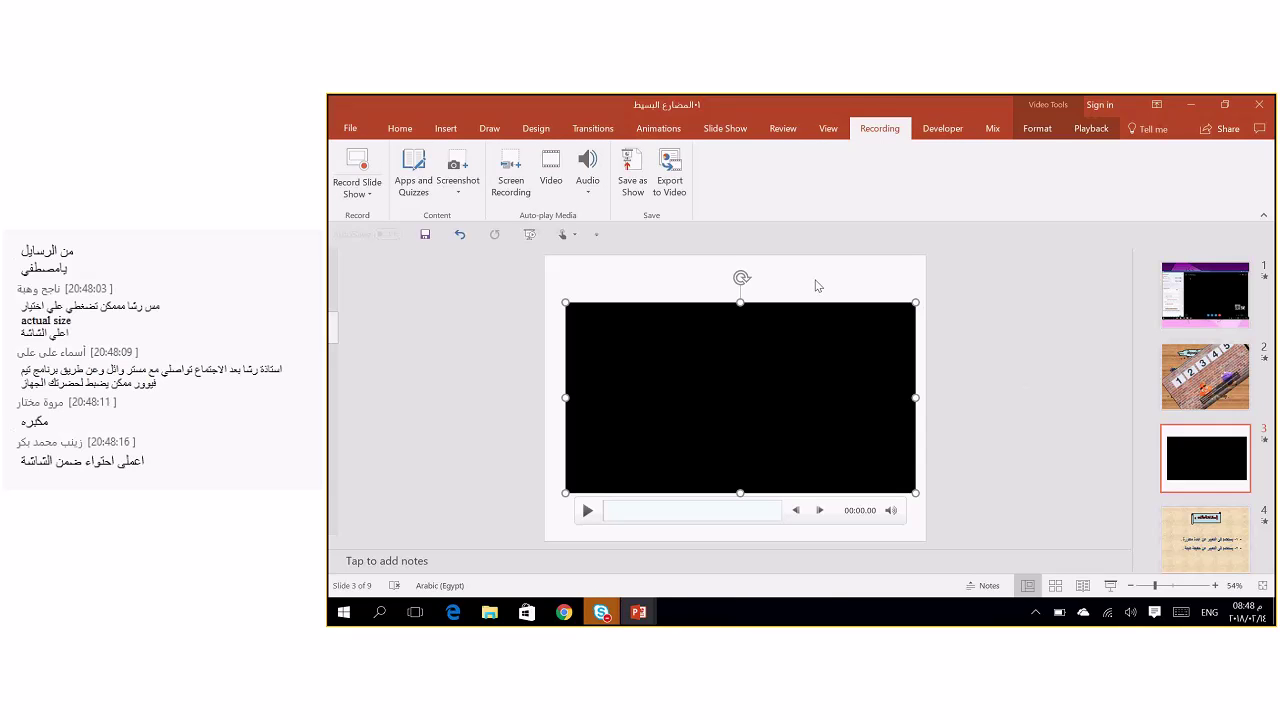
pyautogui.click(810, 286)
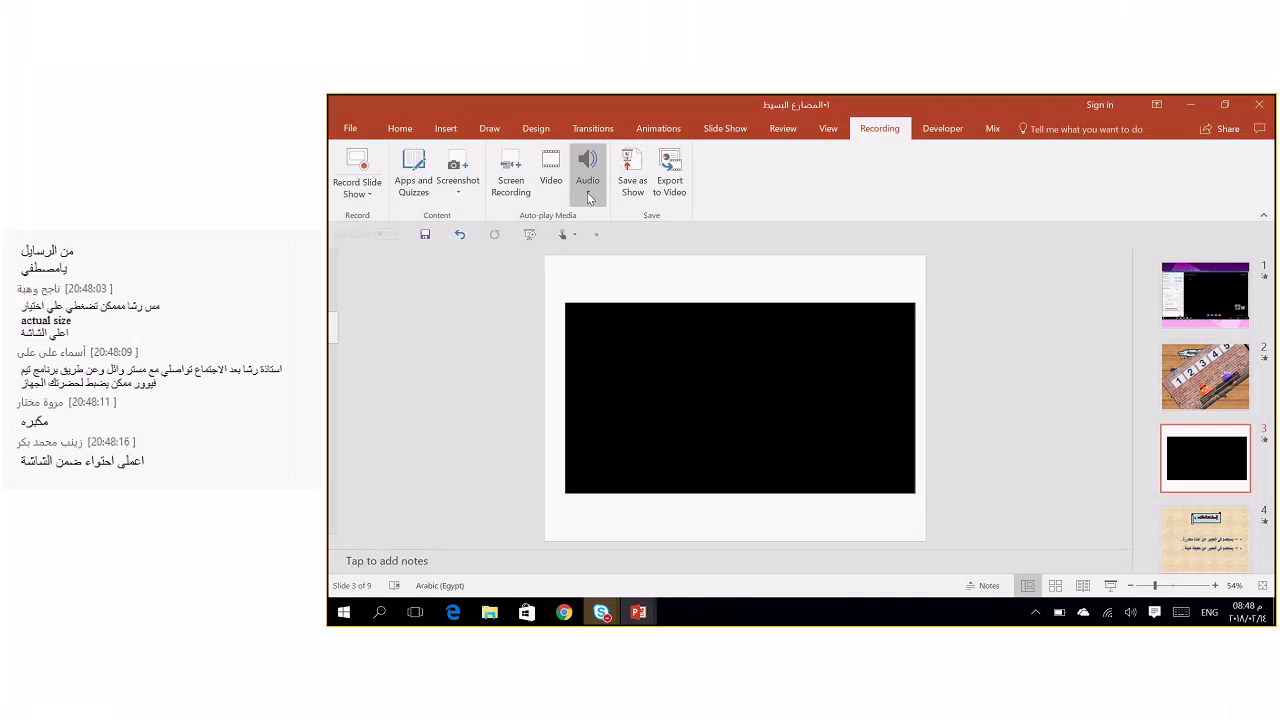
pyautogui.click(589, 197)
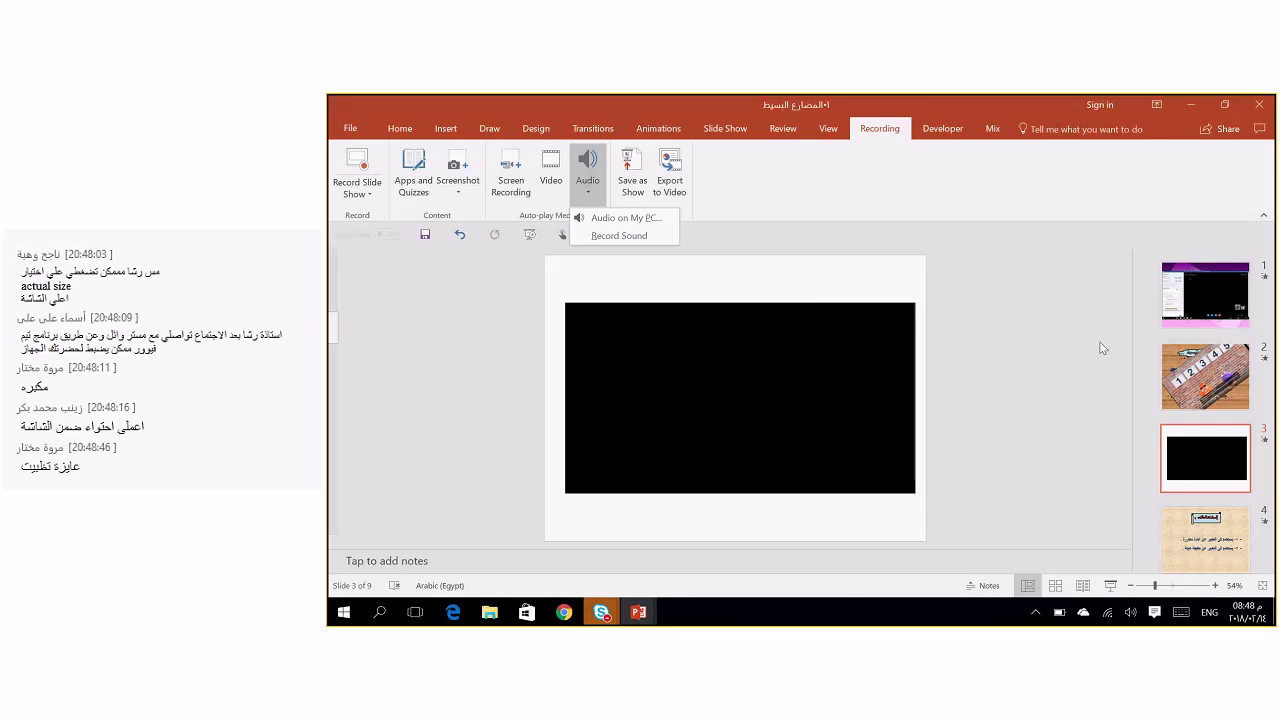
pyautogui.click(1187, 444)
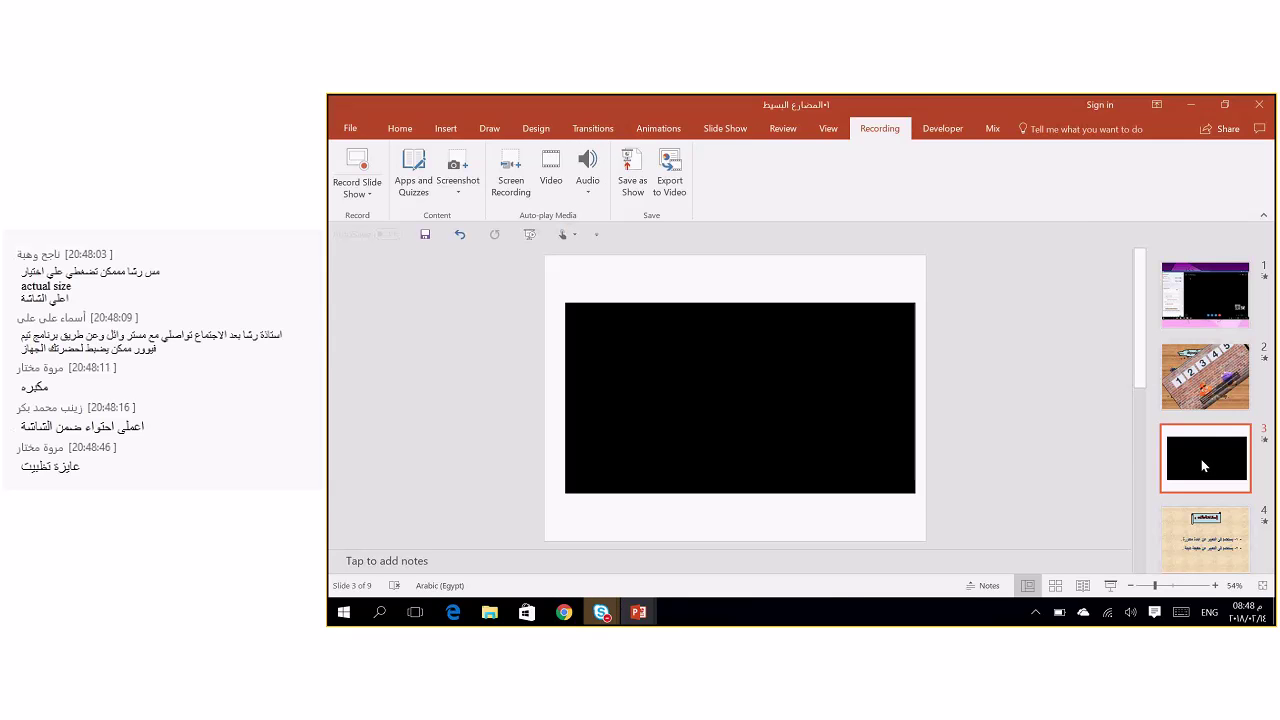
# Add a blank slide 4 after slide 3, then delete the screen-recording video from slide 1
pyautogui.rightClick(1201, 459)
pyautogui.click(1124, 266)
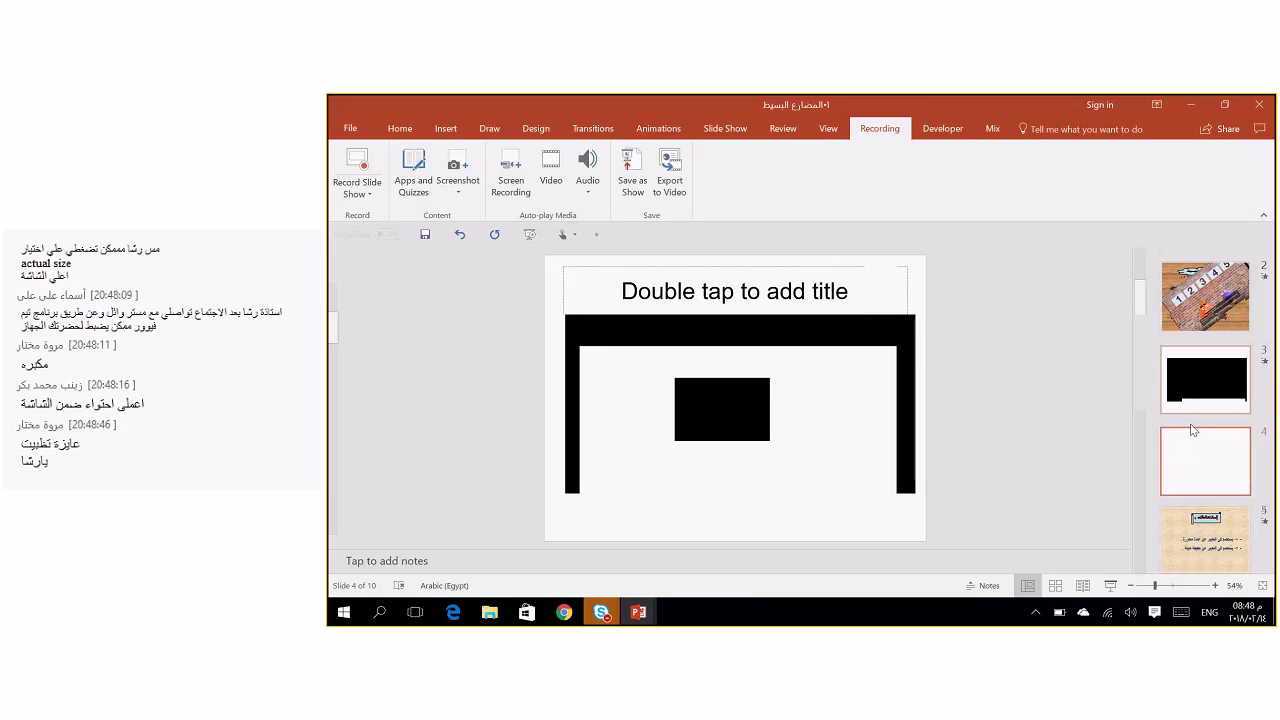
pyautogui.click(1226, 316)
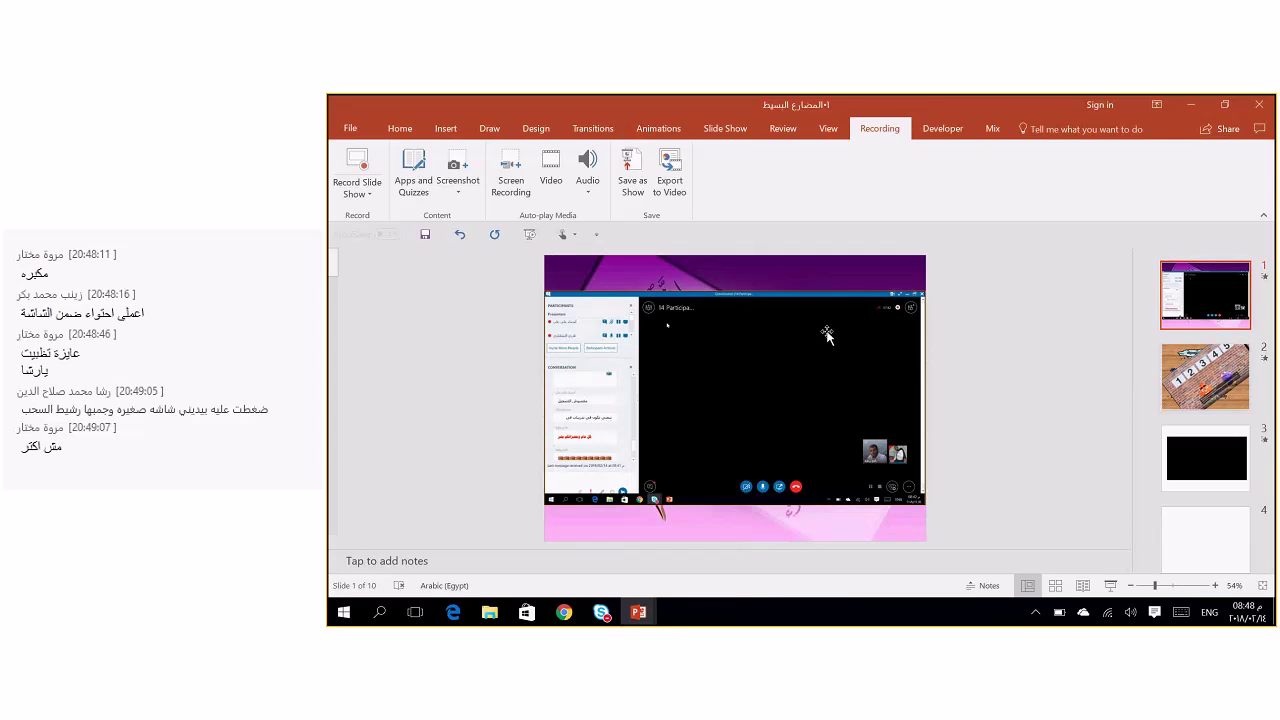
pyautogui.click(755, 320)
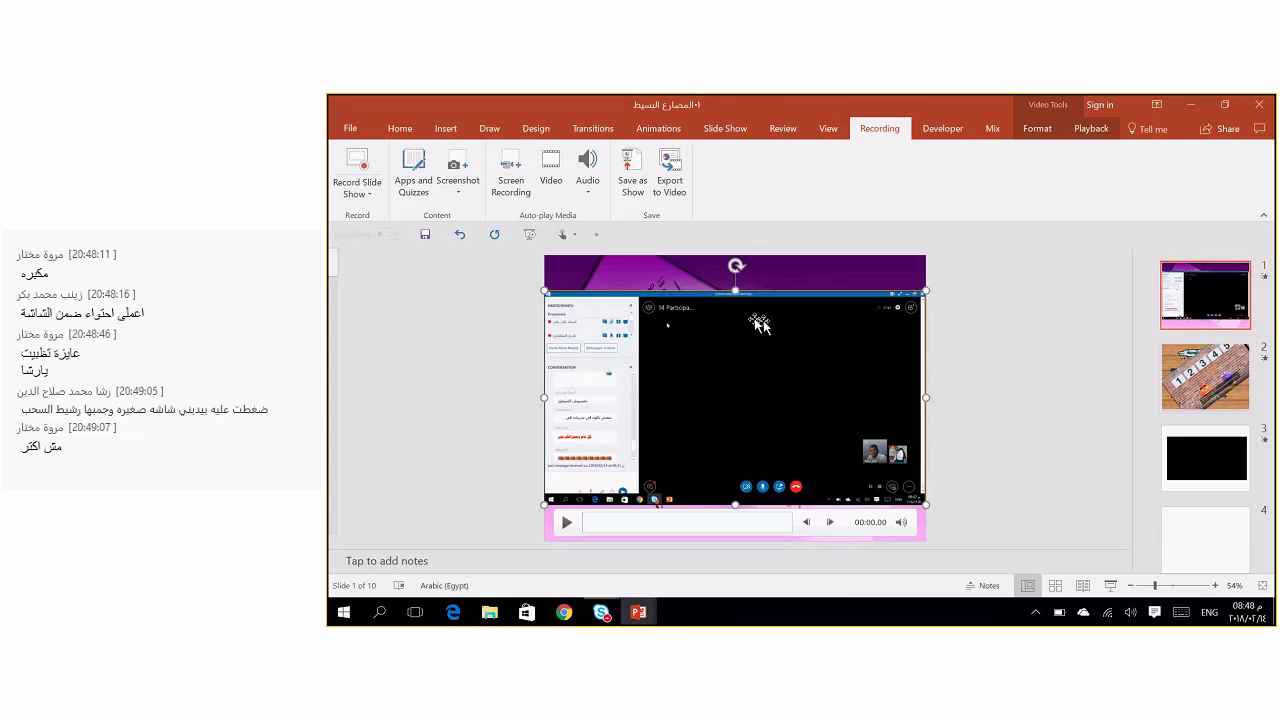
pyautogui.press('Delete')
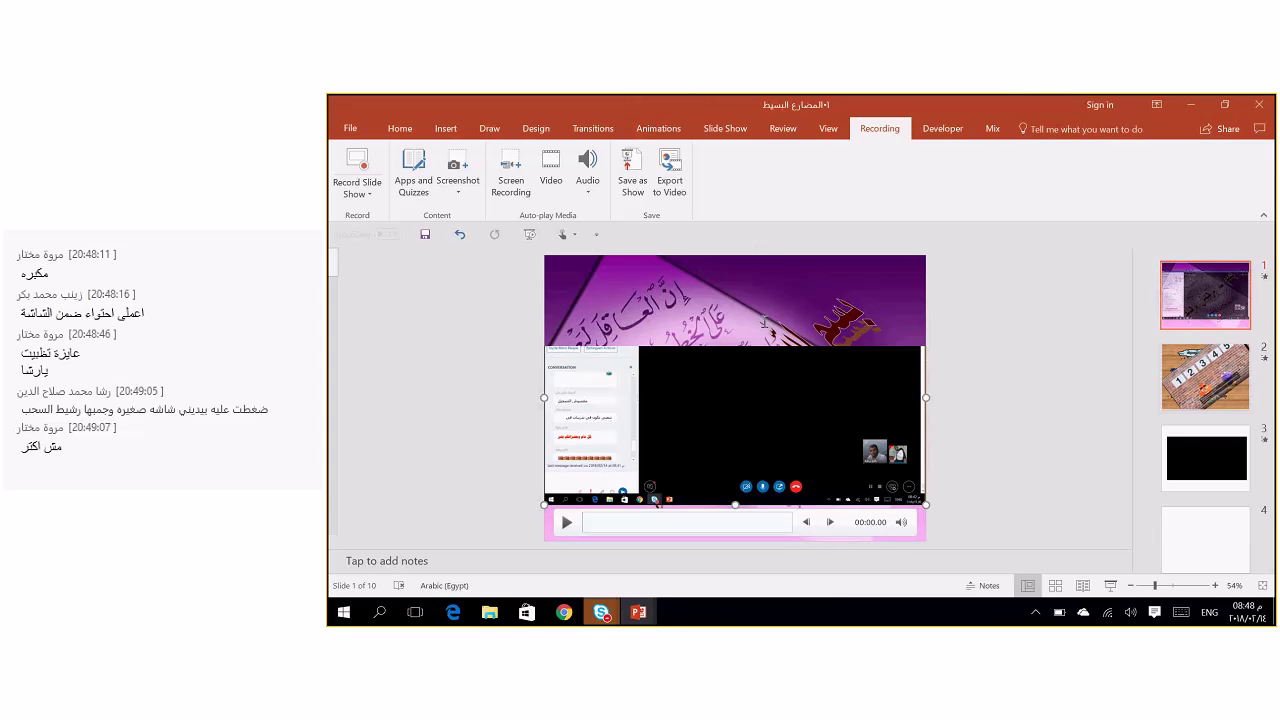
# Insert the 'This is myfather' audio file from the تجهيز ليوم الشرح folder on E: onto slide 1
pyautogui.click(587, 172)
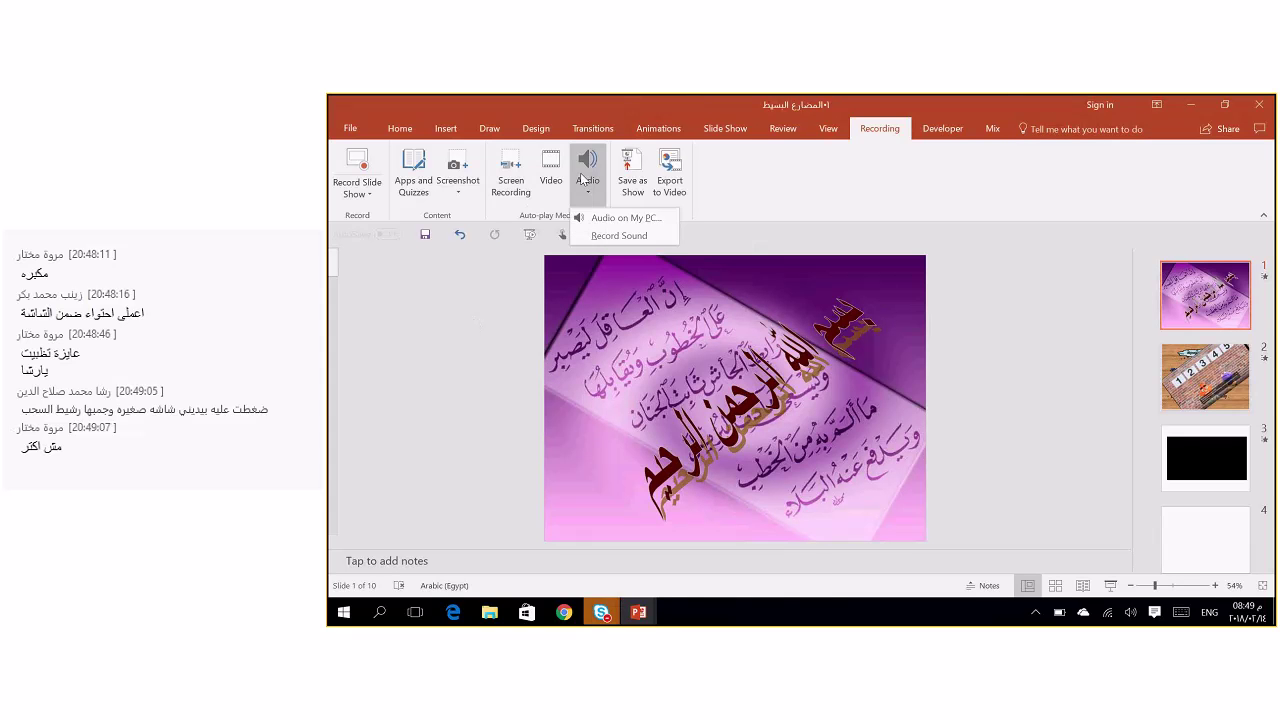
pyautogui.click(636, 218)
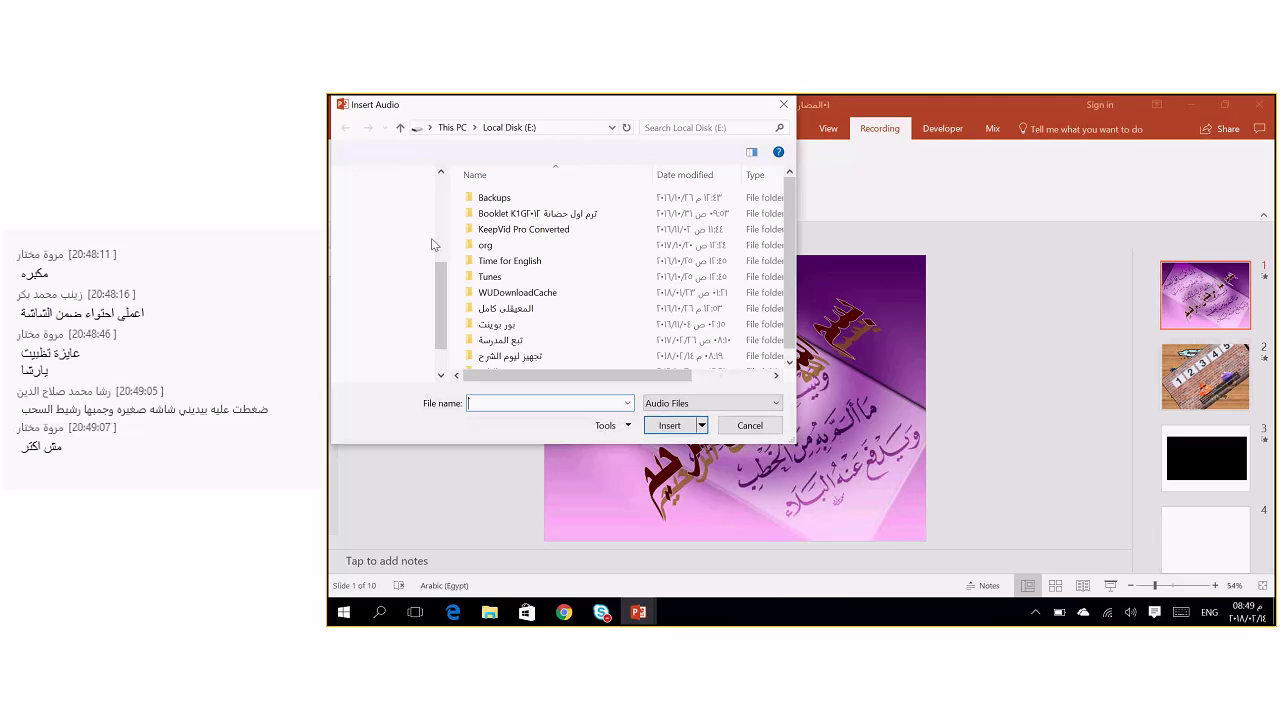
pyautogui.doubleClick(530, 356)
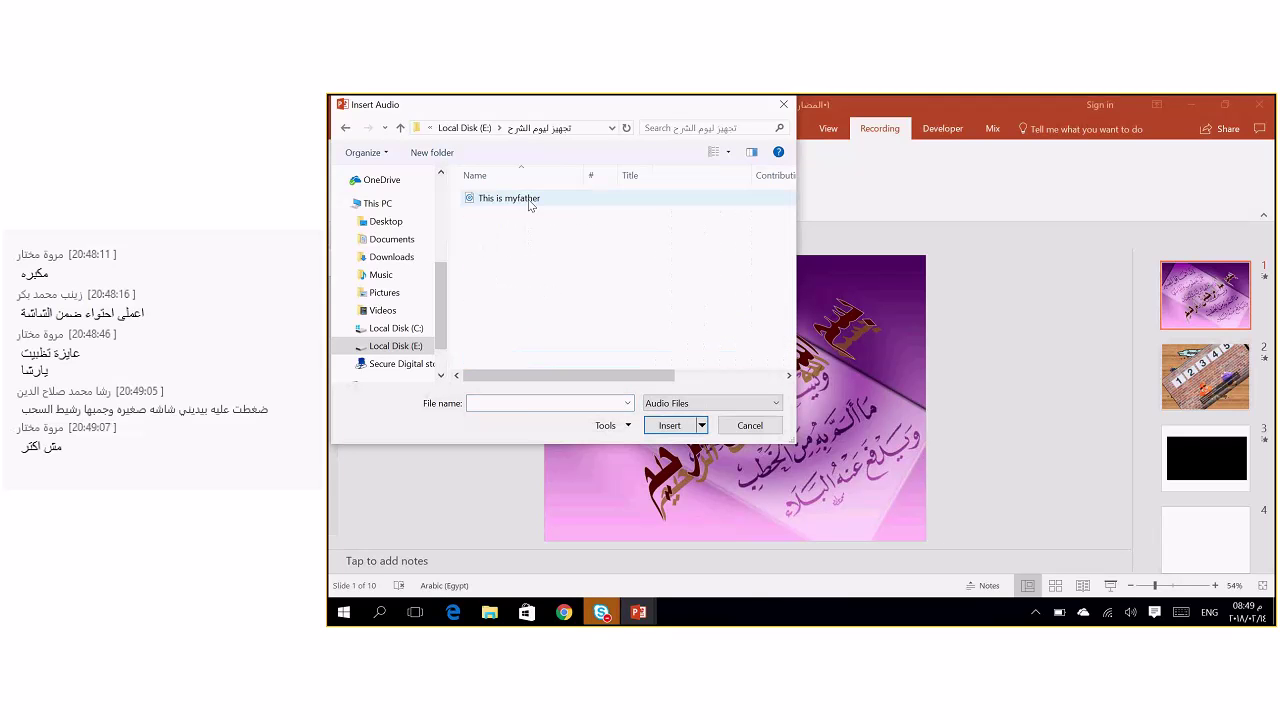
pyautogui.click(530, 204)
pyautogui.click(679, 428)
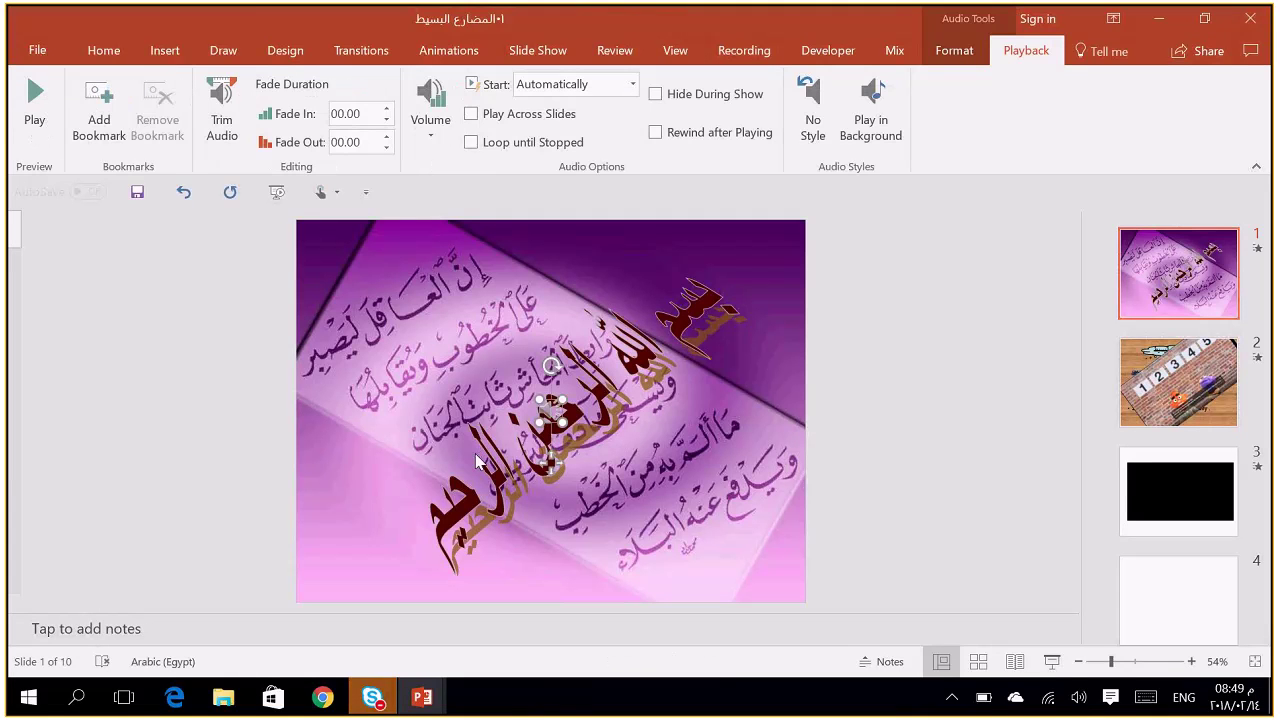
pyautogui.moveTo(455, 440); pyautogui.dragTo(349, 566)
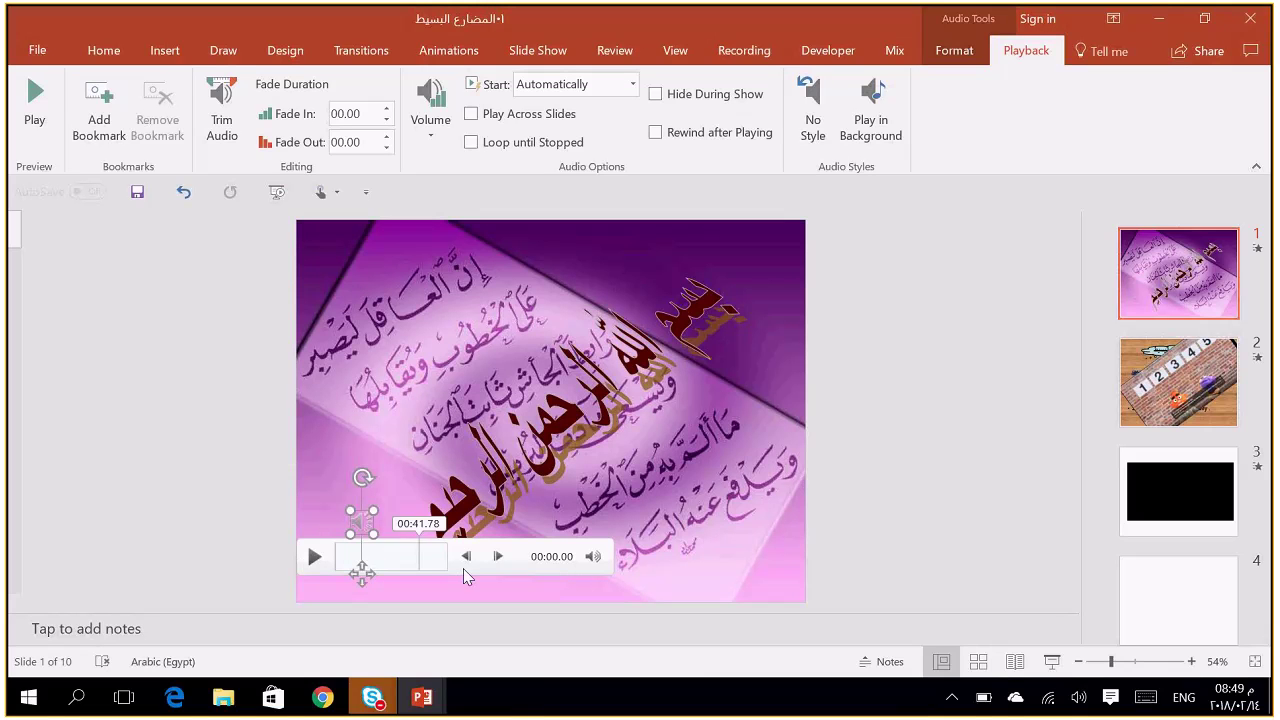
pyautogui.moveTo(595, 557)
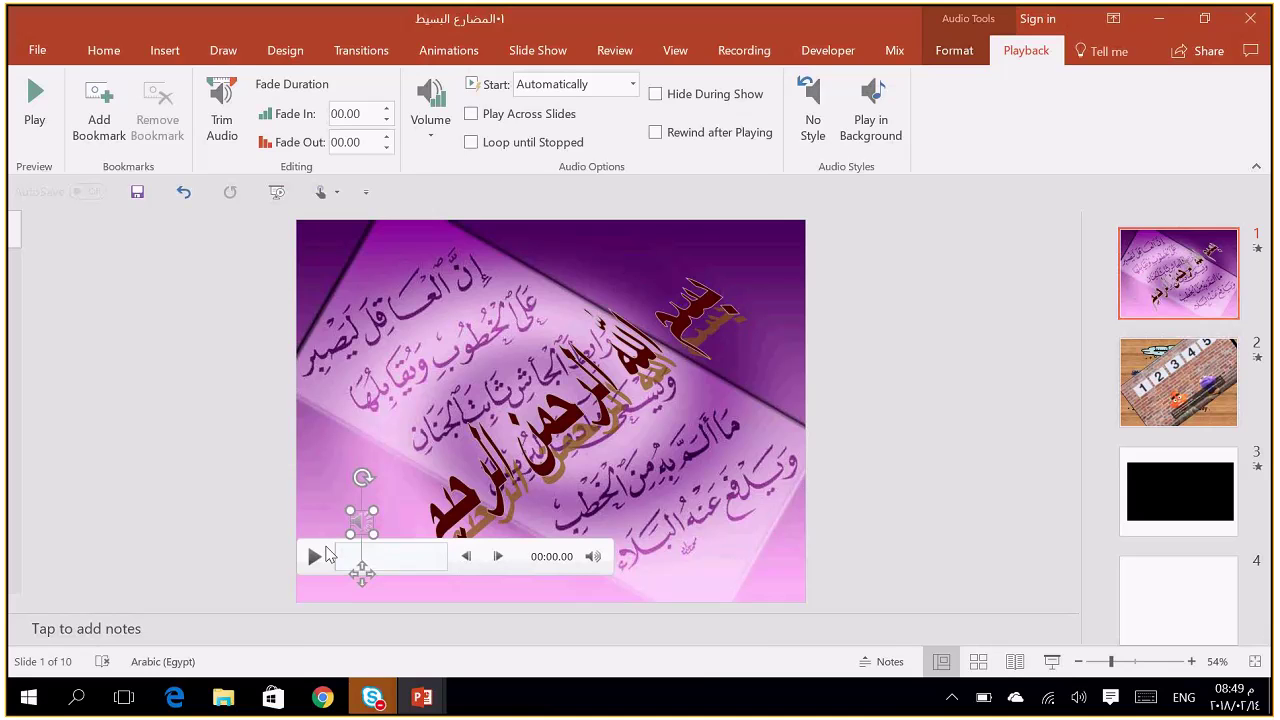
pyautogui.click(362, 463)
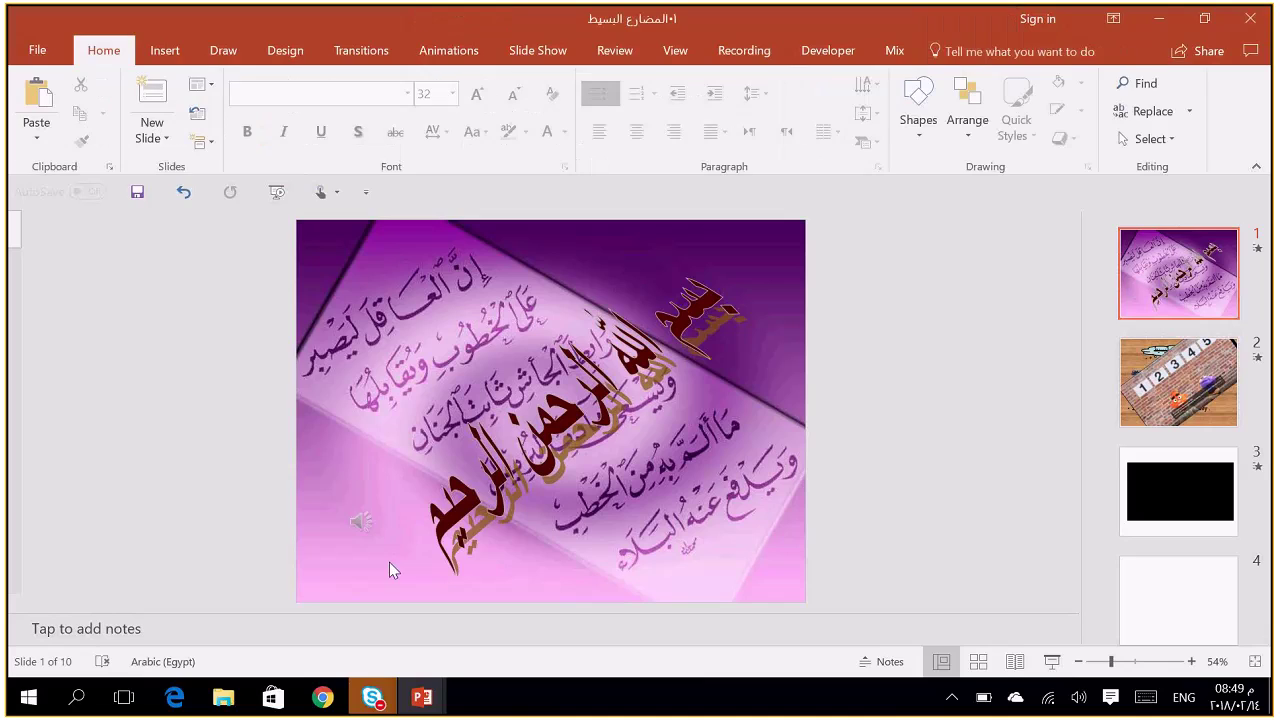
pyautogui.click(361, 521)
pyautogui.moveTo(593, 519)
pyautogui.mouseDown()
pyautogui.moveTo(604, 466)
pyautogui.moveTo(595, 476)
pyautogui.mouseUp()
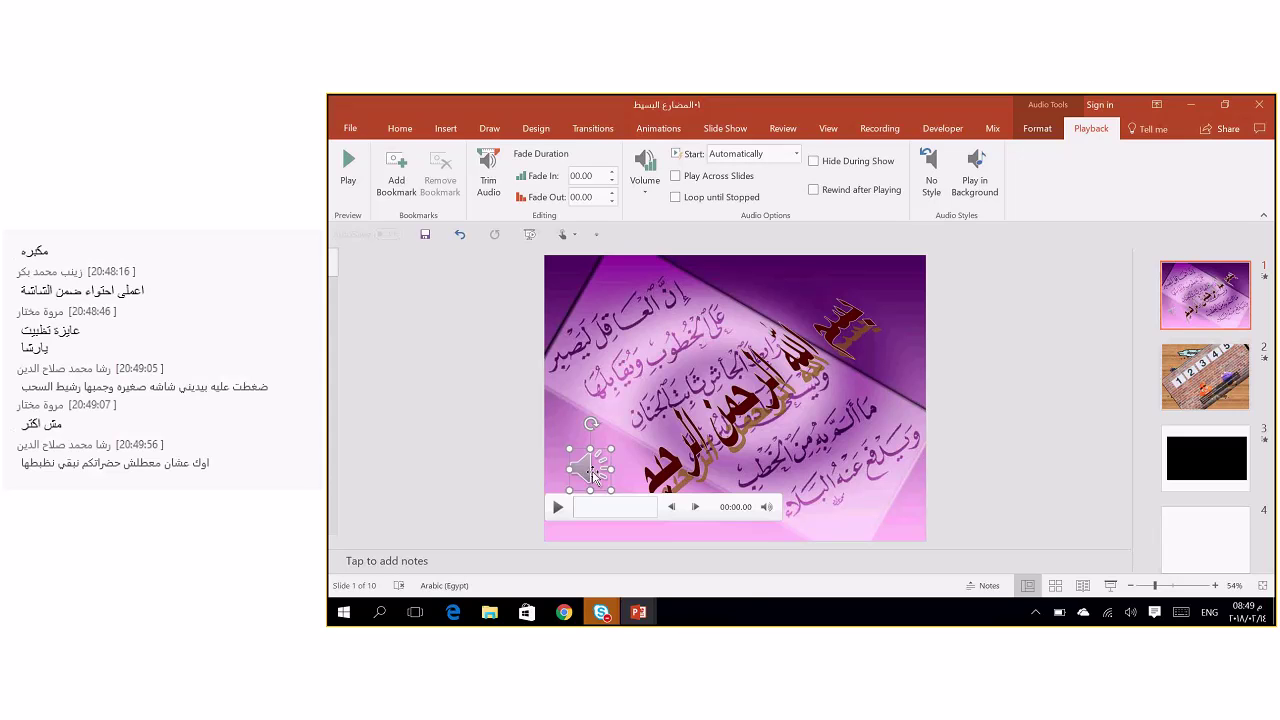
# In Format Picture, raise the Soft Edges size on slide 1's audio icon
pyautogui.rightClick(590, 472)
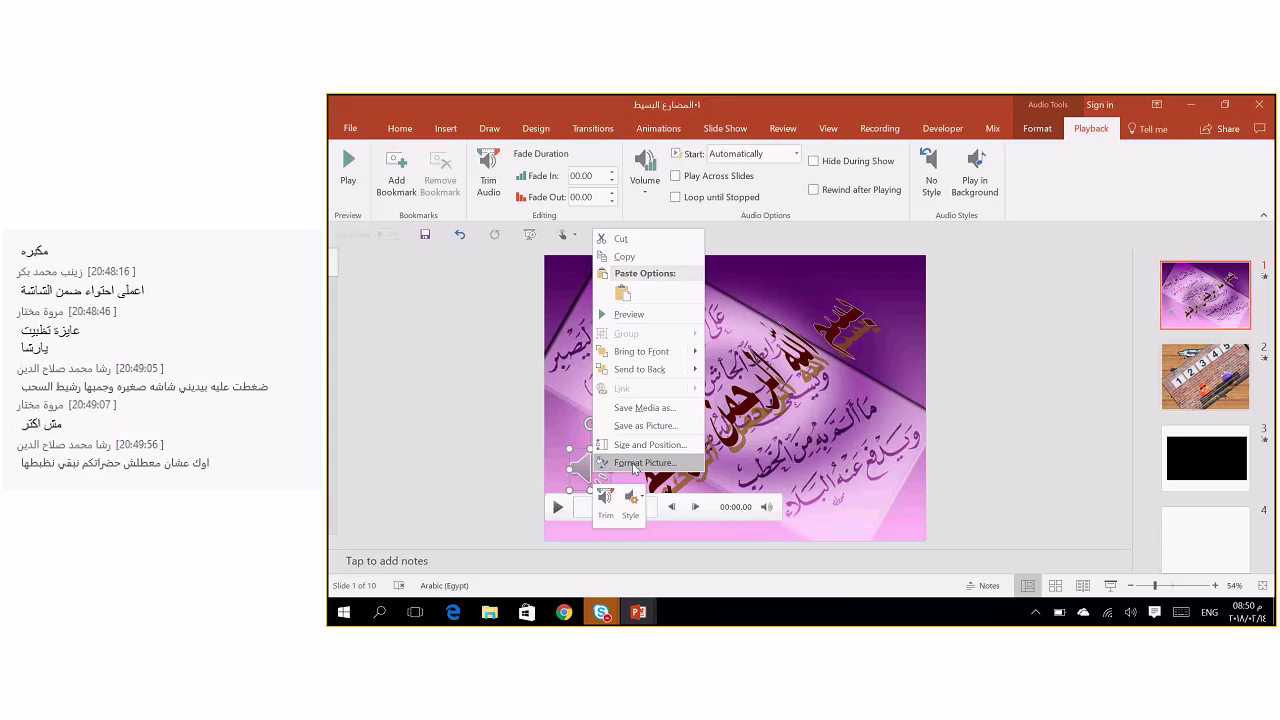
pyautogui.click(633, 465)
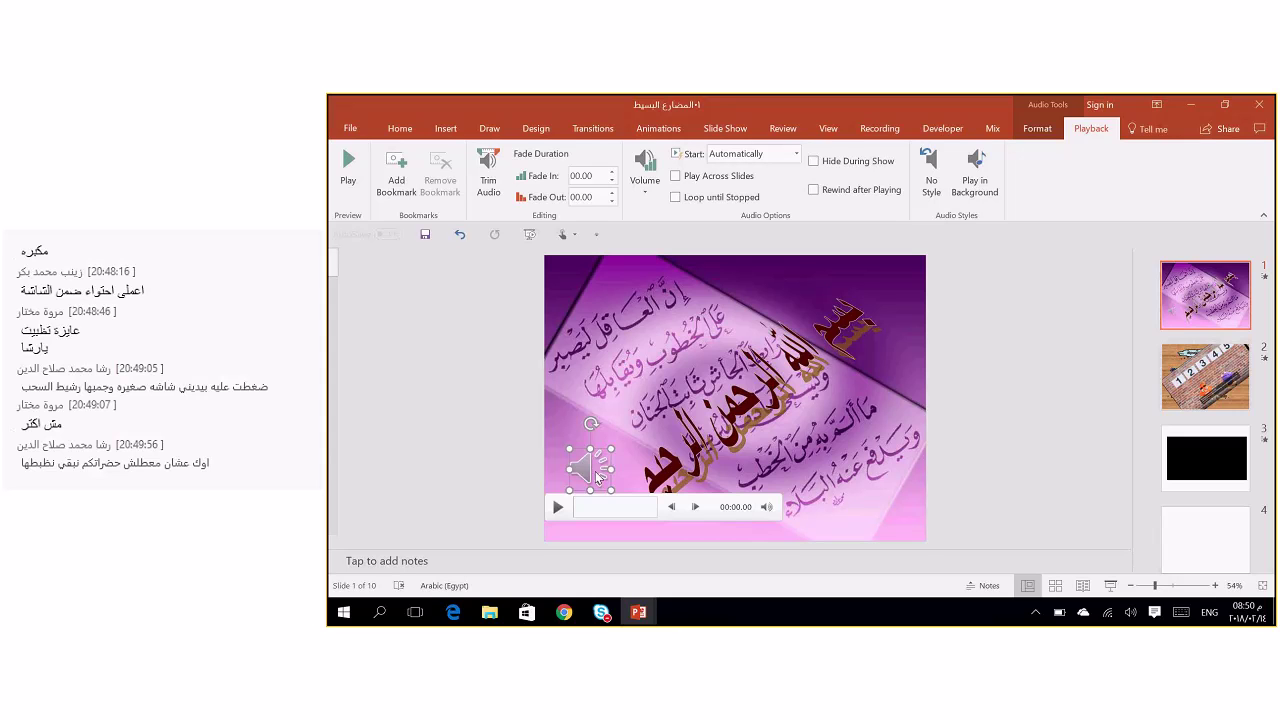
pyautogui.doubleClick(597, 478)
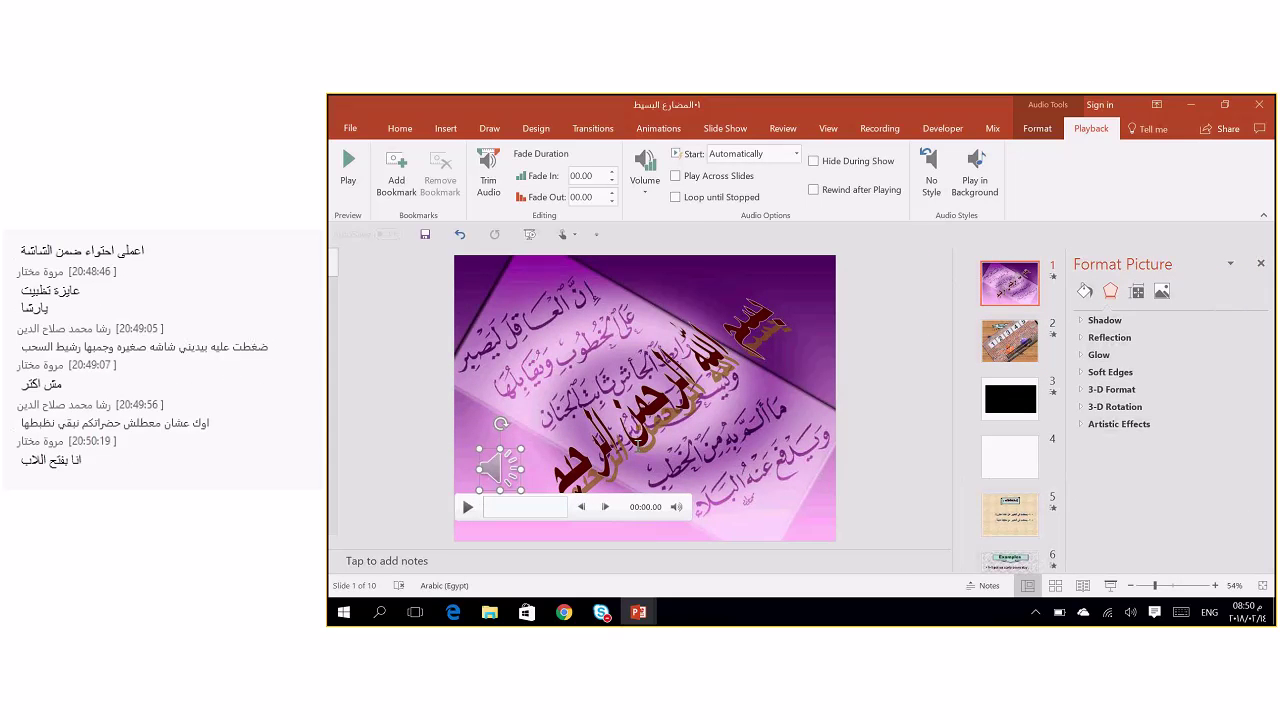
pyautogui.click(1128, 355)
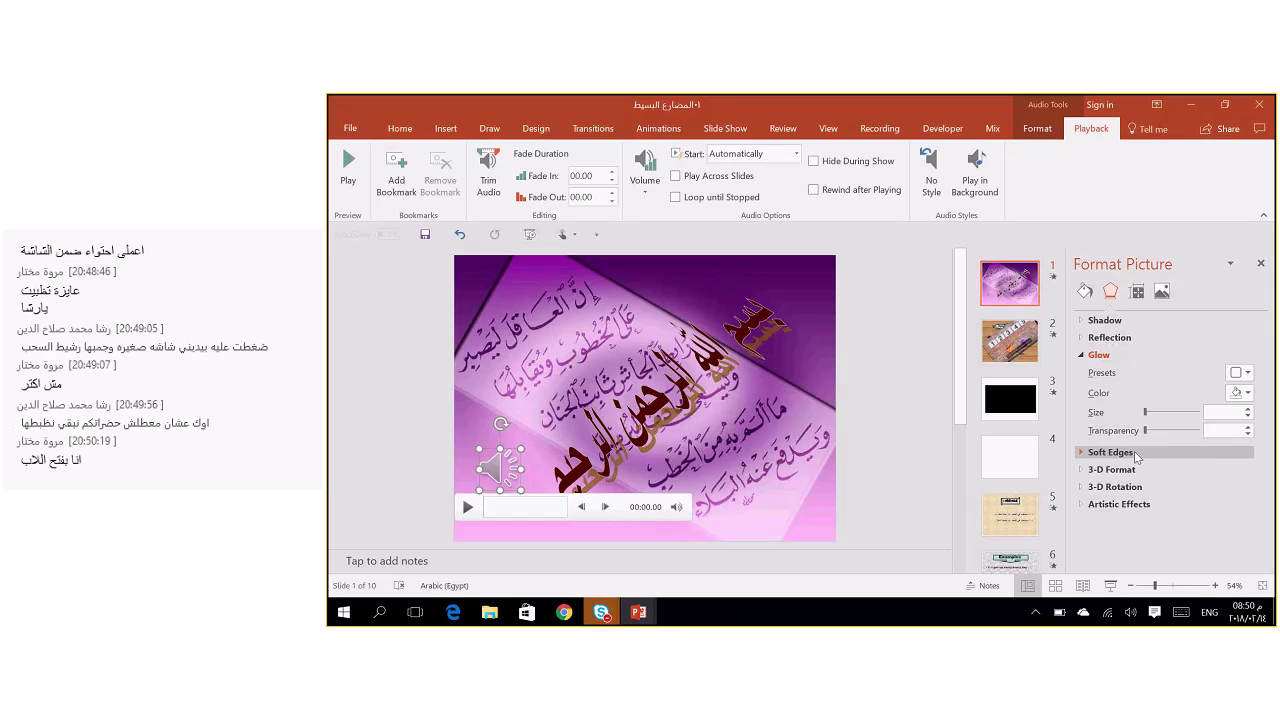
pyautogui.click(1134, 453)
pyautogui.moveTo(1110, 490)
pyautogui.mouseDown()
pyautogui.moveTo(1155, 494)
pyautogui.moveTo(1127, 490)
pyautogui.mouseUp()
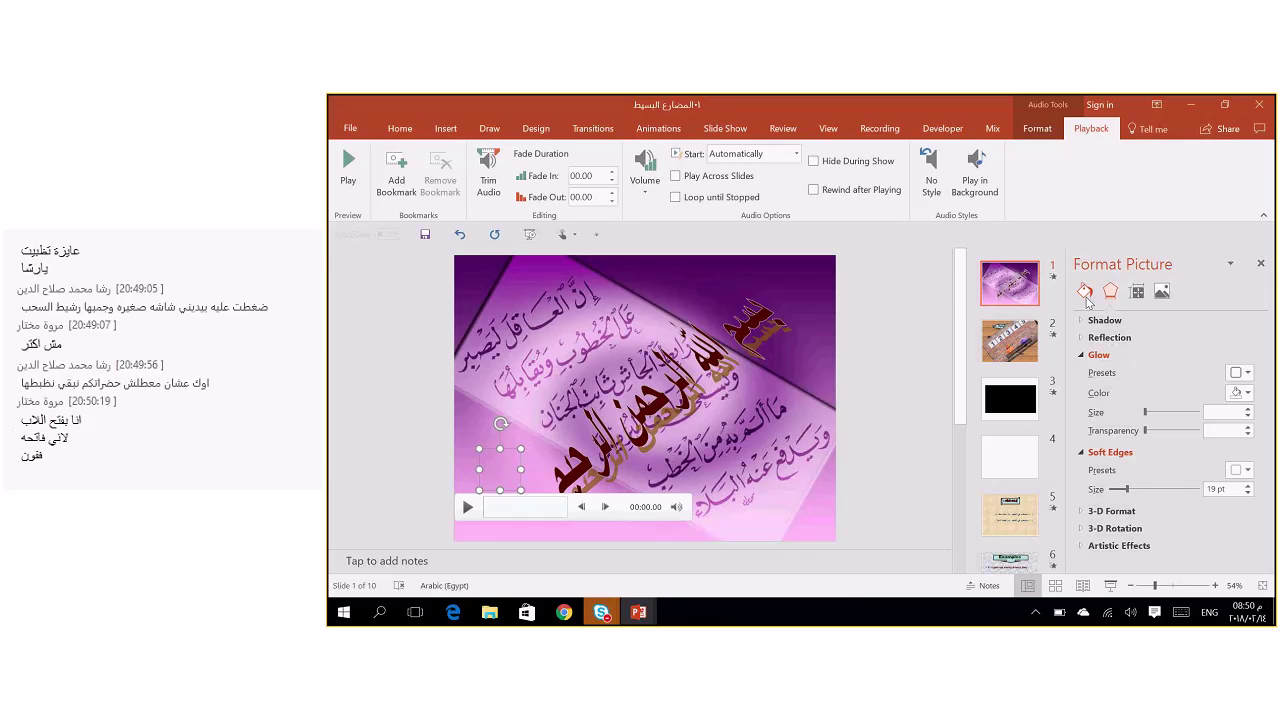
# Check the Fill & Line and Picture settings, then reselect the faded audio icon
pyautogui.click(1085, 292)
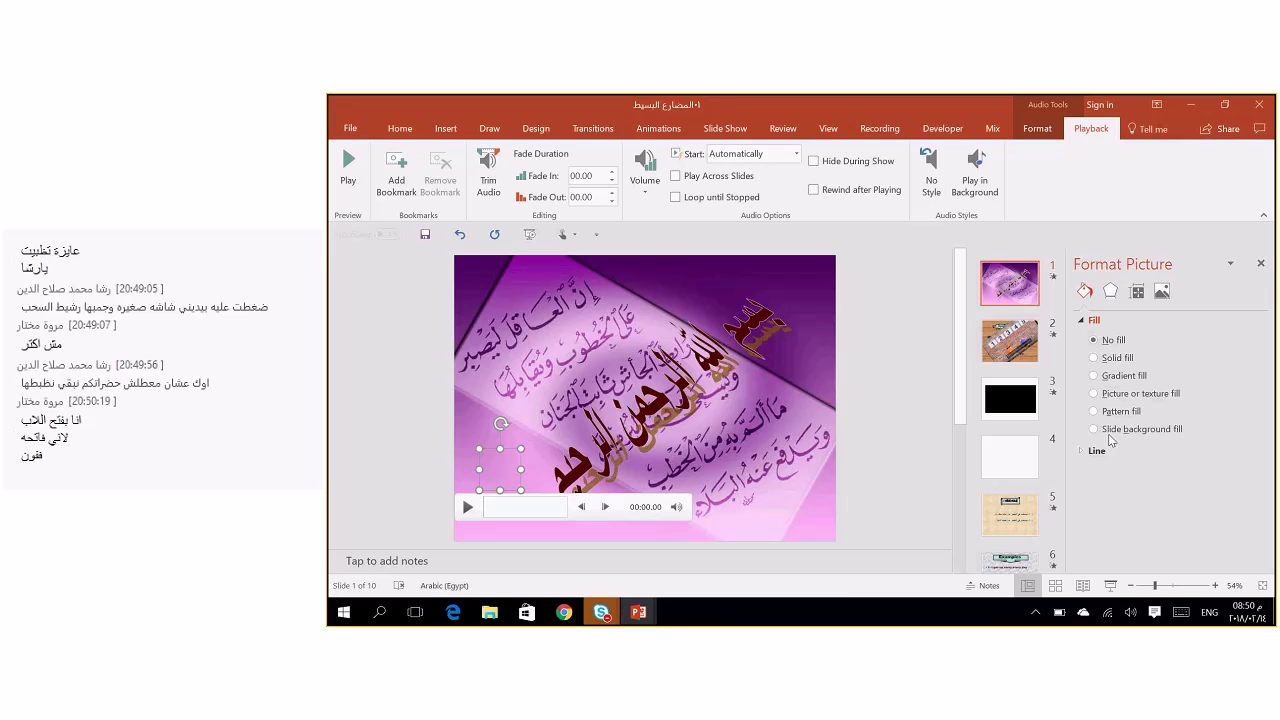
pyautogui.click(1163, 292)
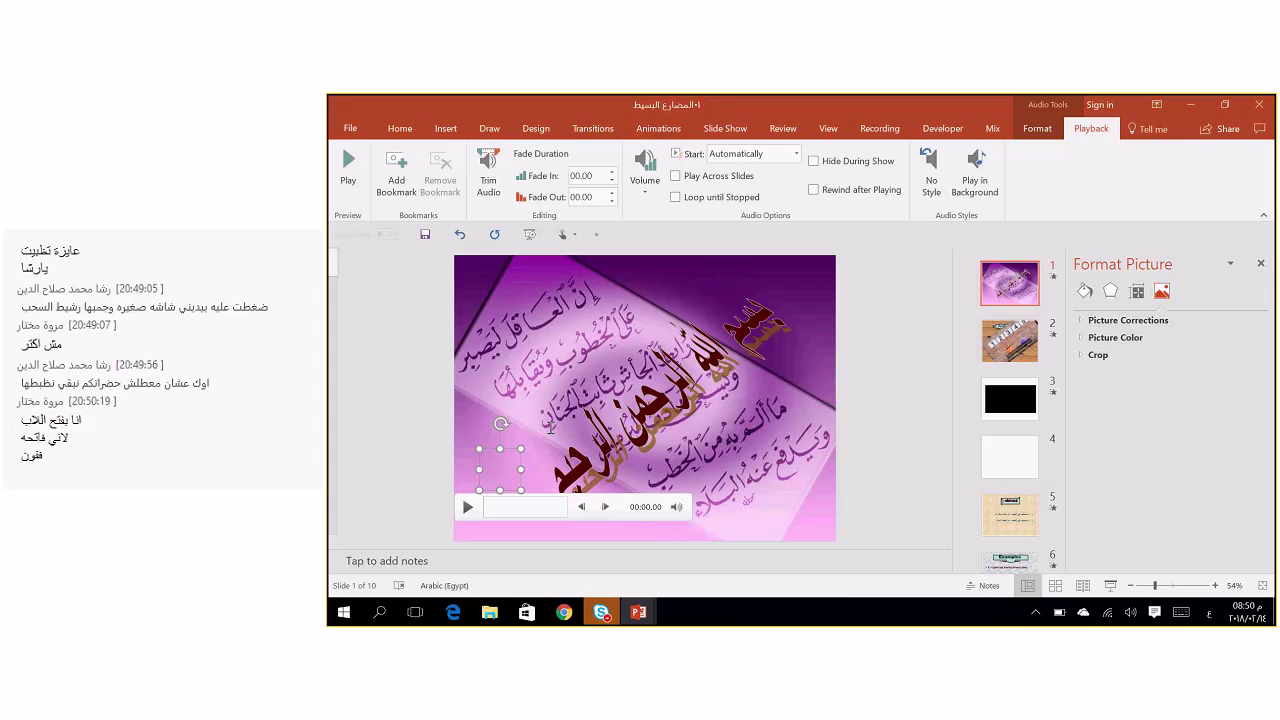
pyautogui.click(504, 470)
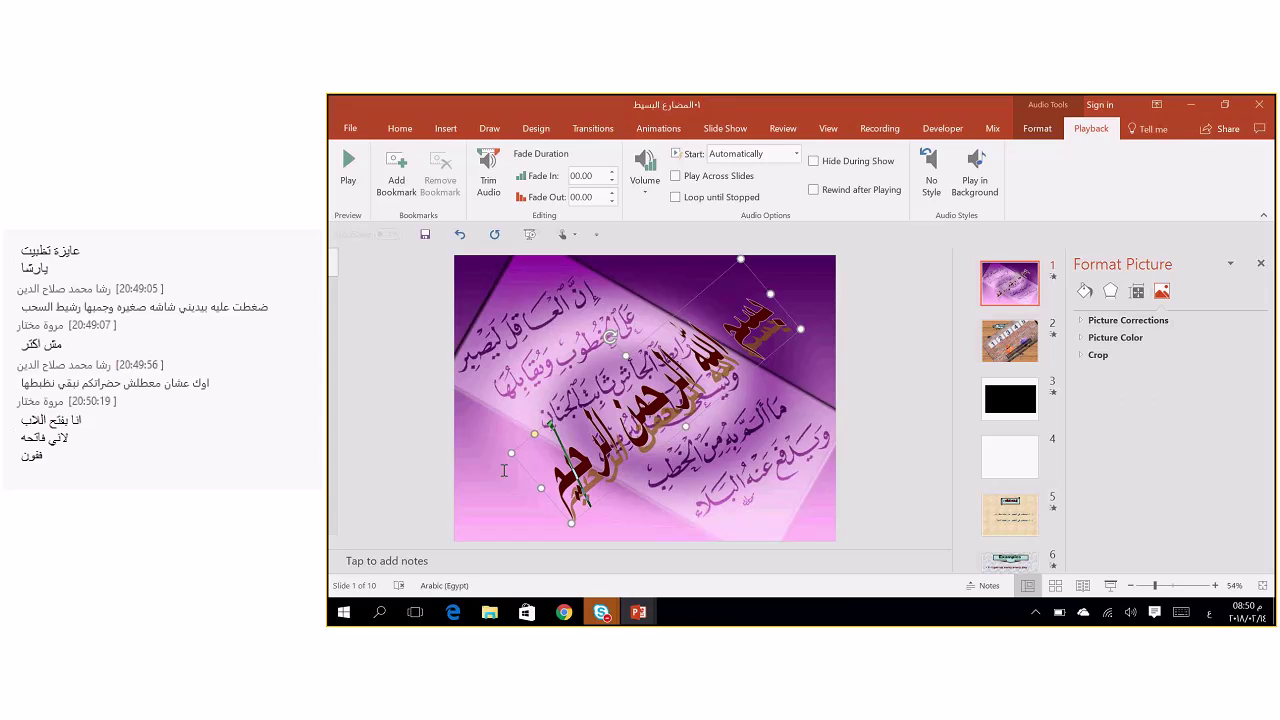
pyautogui.click(503, 471)
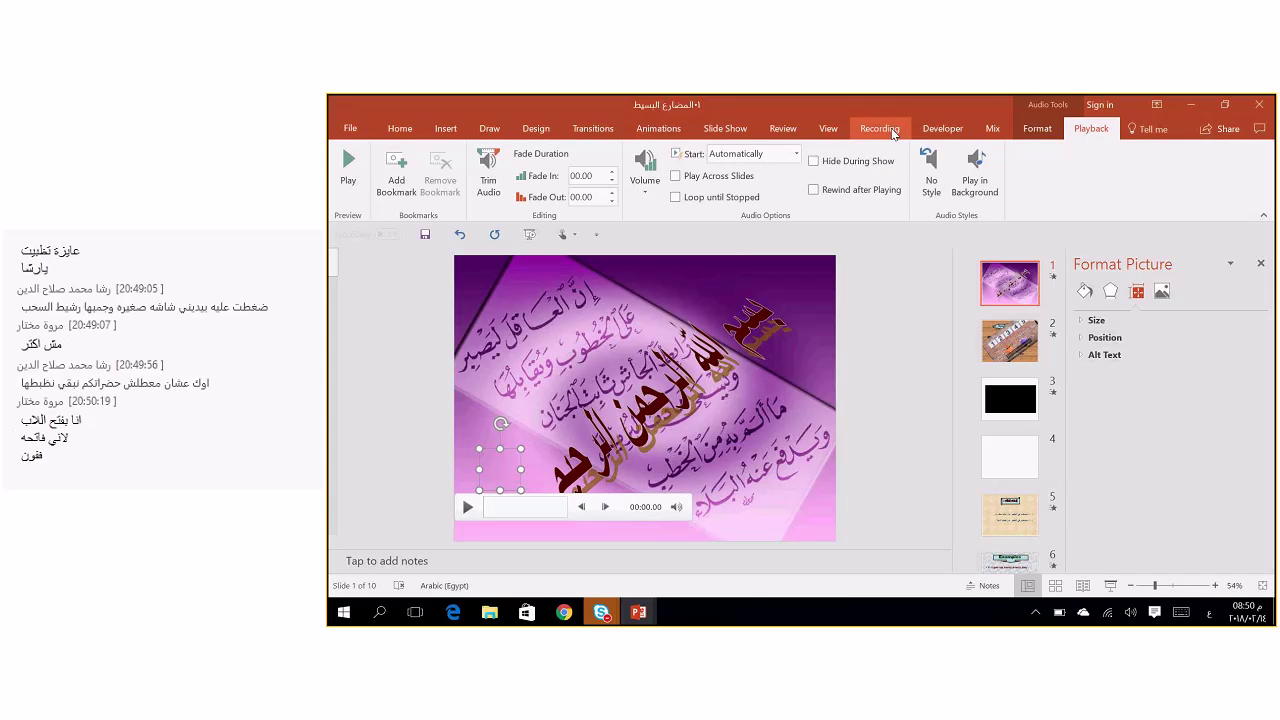
# Choose Record Sound from the Audio menu on the Recording tab
pyautogui.click(880, 128)
pyautogui.click(588, 180)
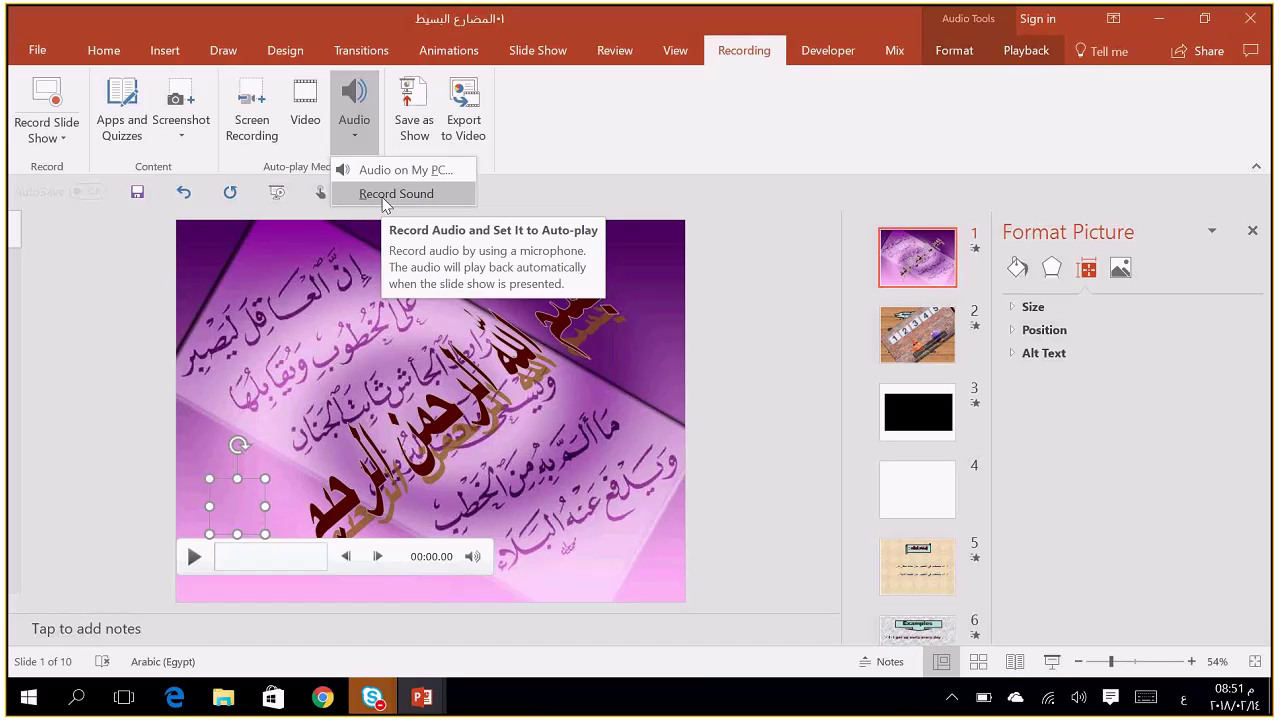
pyautogui.click(385, 196)
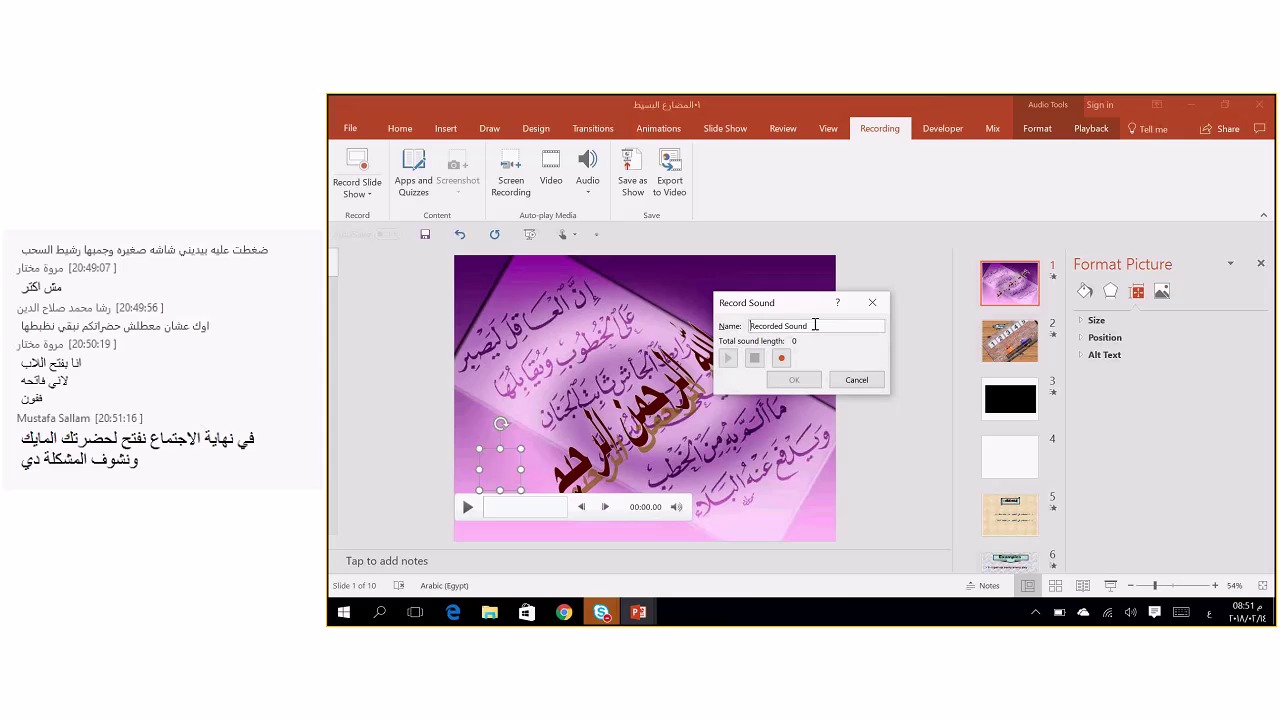
# Record a 6-second 'Recorded Sound' clip, play it back, and insert it
pyautogui.moveTo(812, 326); pyautogui.dragTo(748, 330)
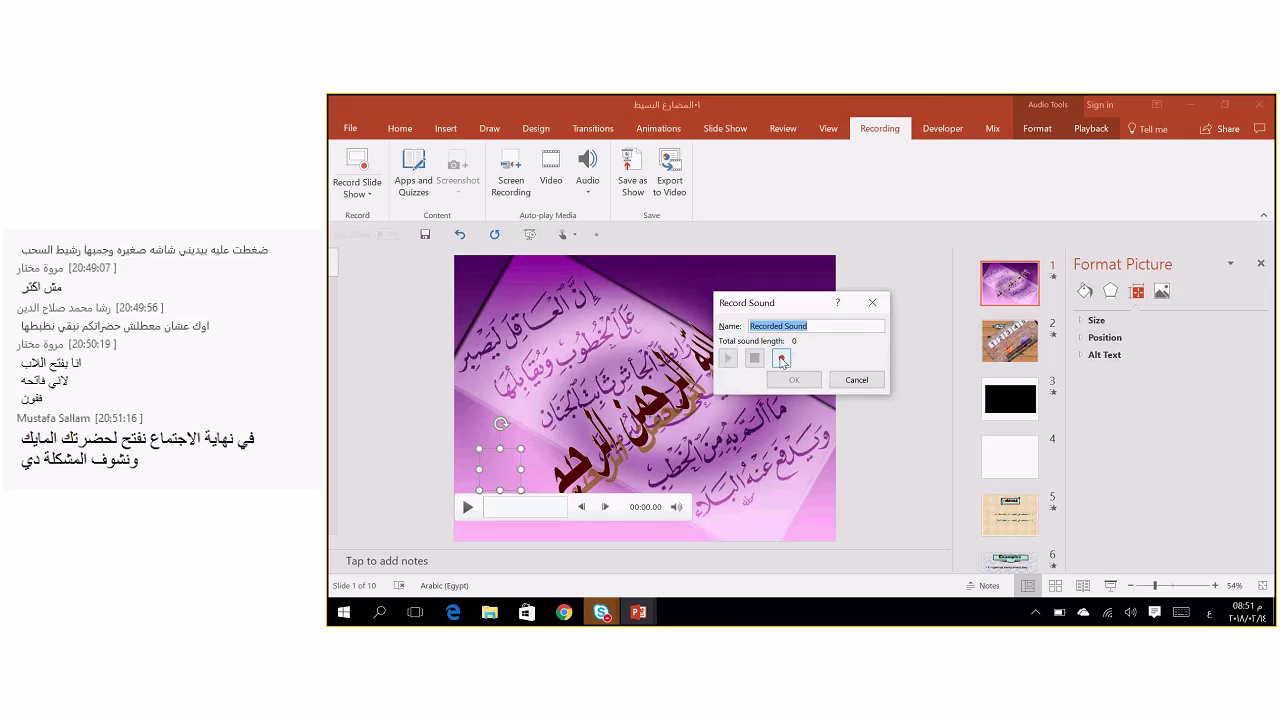
pyautogui.click(782, 359)
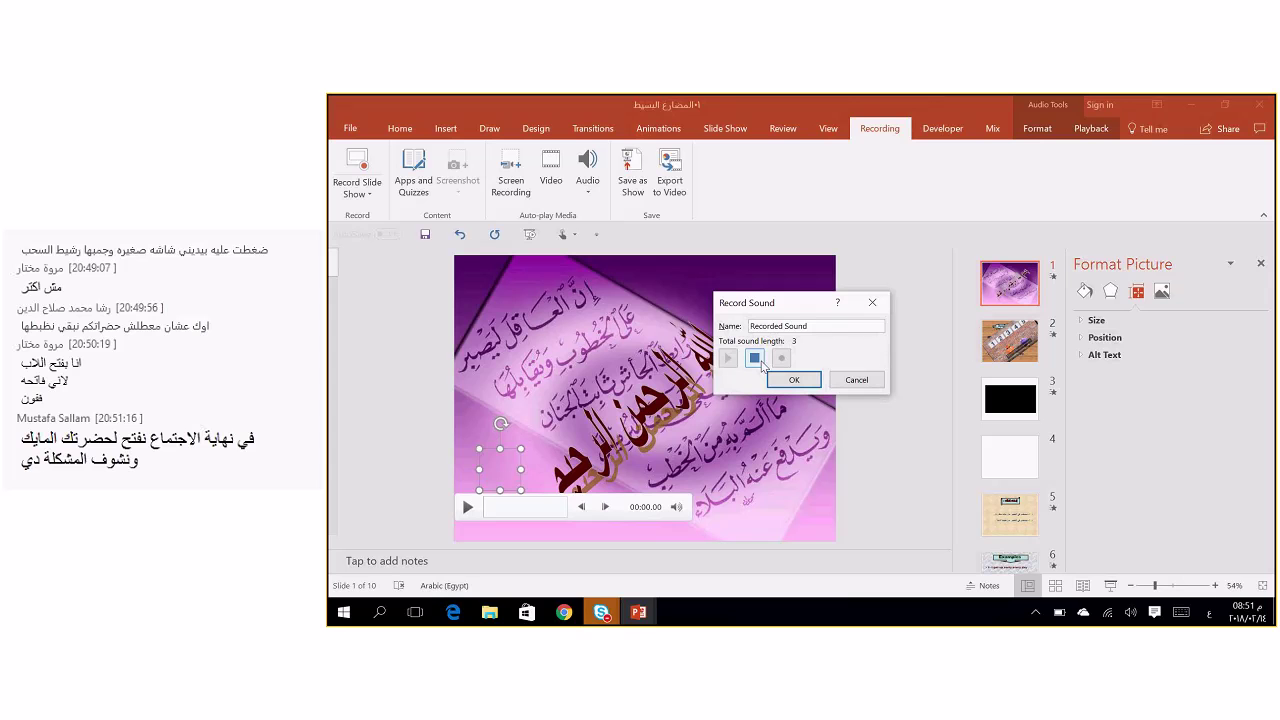
pyautogui.click(756, 362)
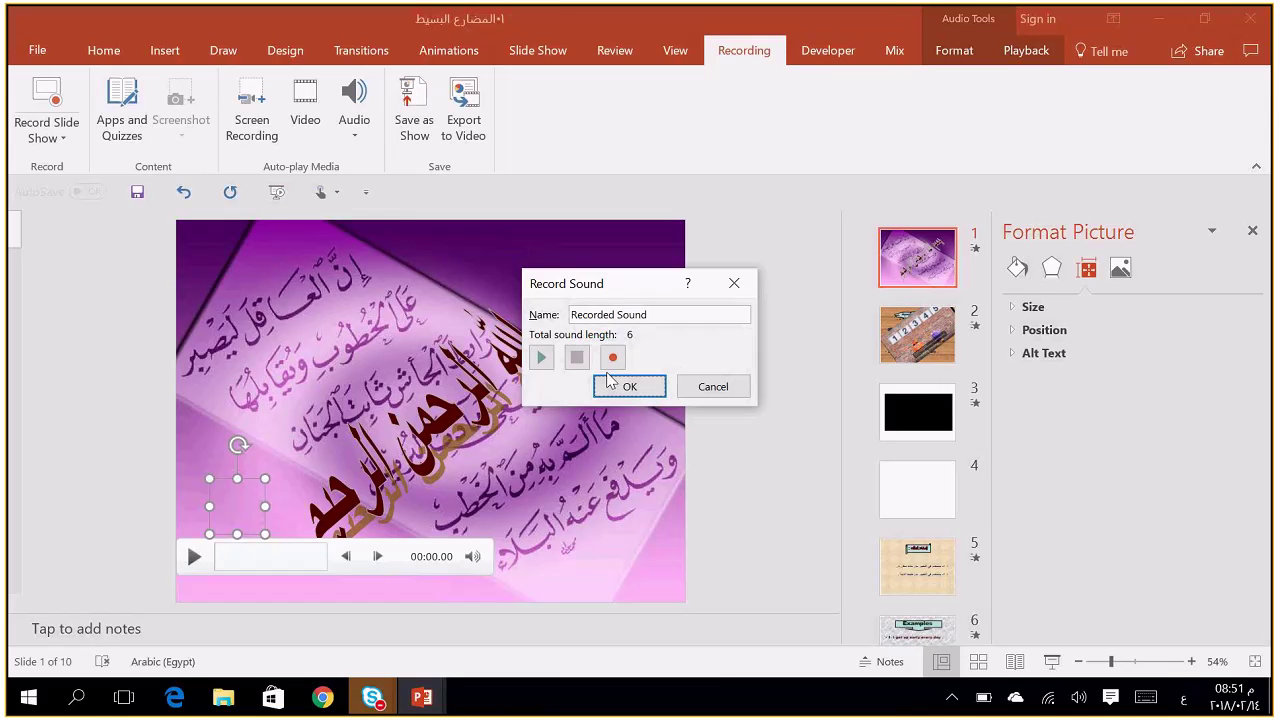
pyautogui.click(541, 362)
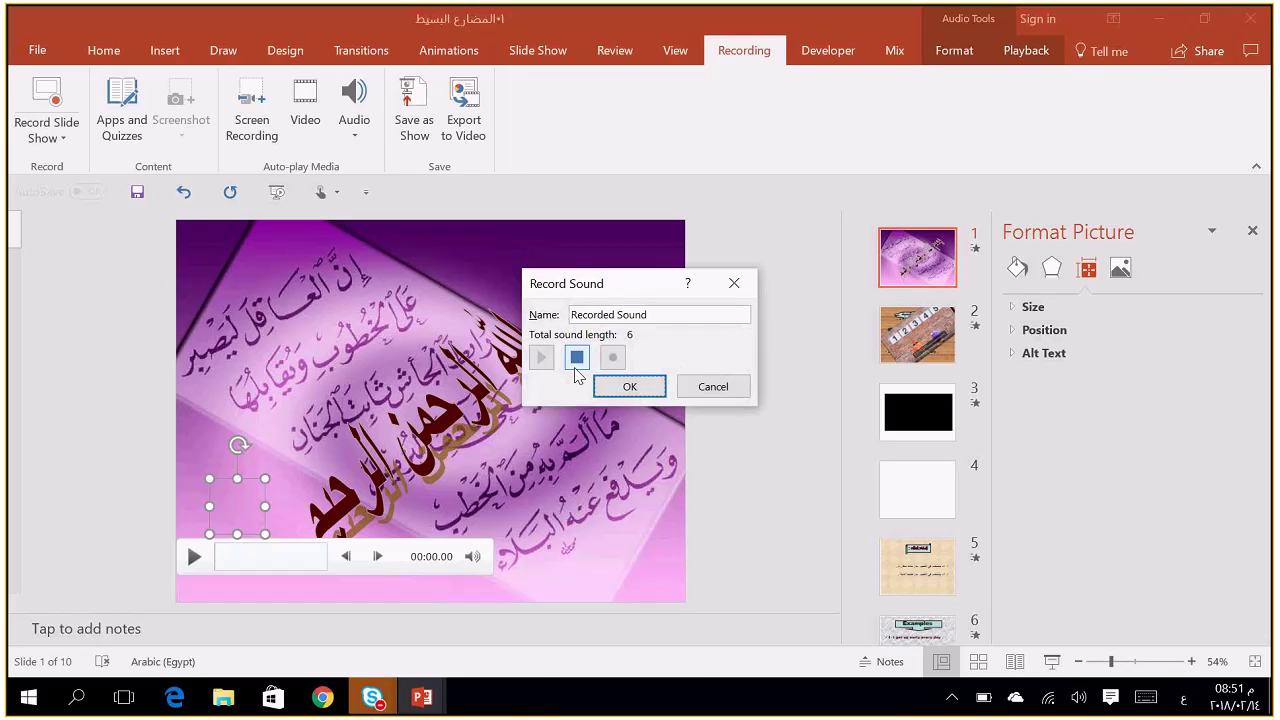
pyautogui.click(577, 358)
pyautogui.click(630, 386)
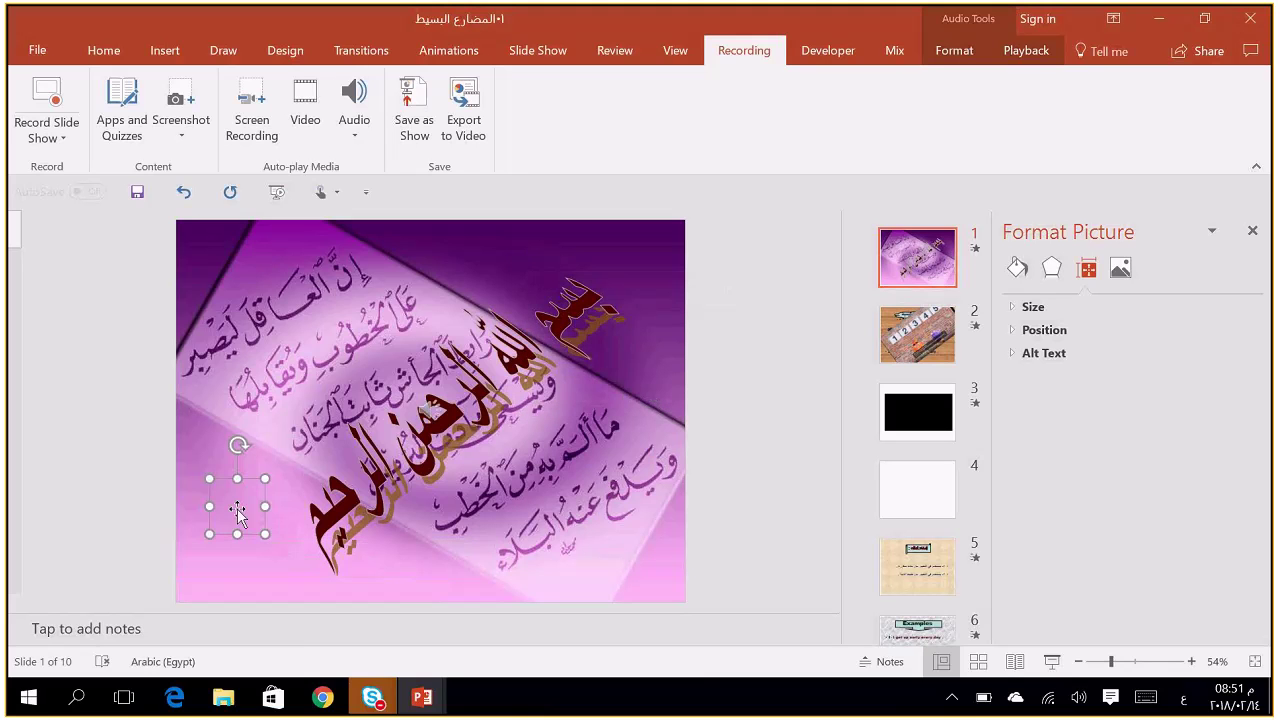
# Enlarge the recorded sound's speaker icon, place it top centre, and test its playback
pyautogui.moveTo(239, 478); pyautogui.dragTo(239, 421)
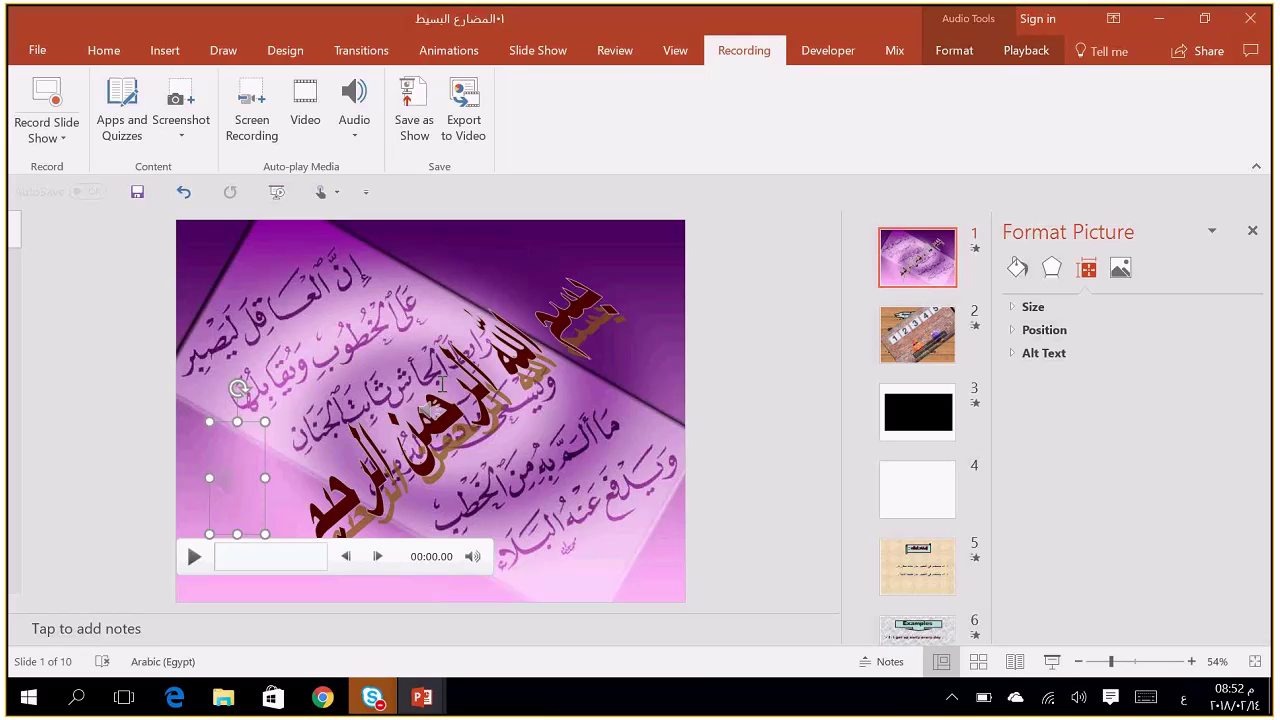
pyautogui.moveTo(432, 410)
pyautogui.mouseDown()
pyautogui.moveTo(435, 422)
pyautogui.moveTo(433, 338)
pyautogui.mouseUp()
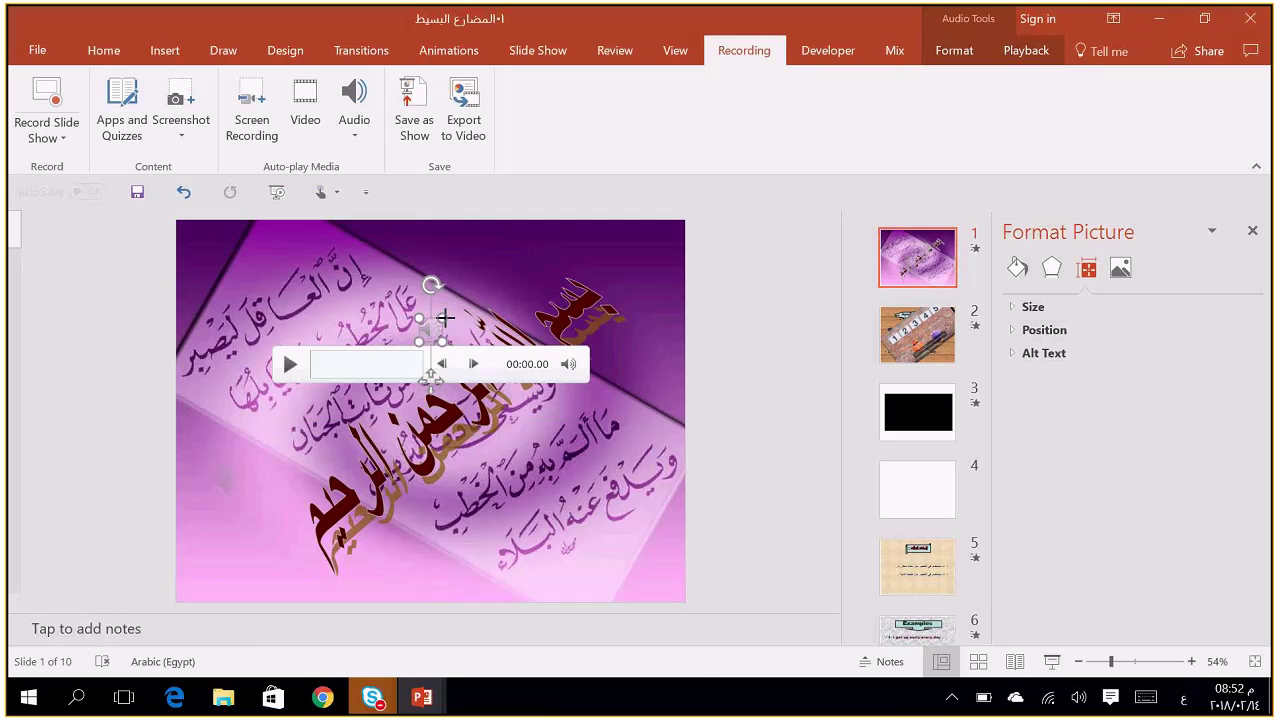
pyautogui.moveTo(445, 317)
pyautogui.mouseDown()
pyautogui.moveTo(532, 322)
pyautogui.moveTo(511, 330)
pyautogui.mouseUp()
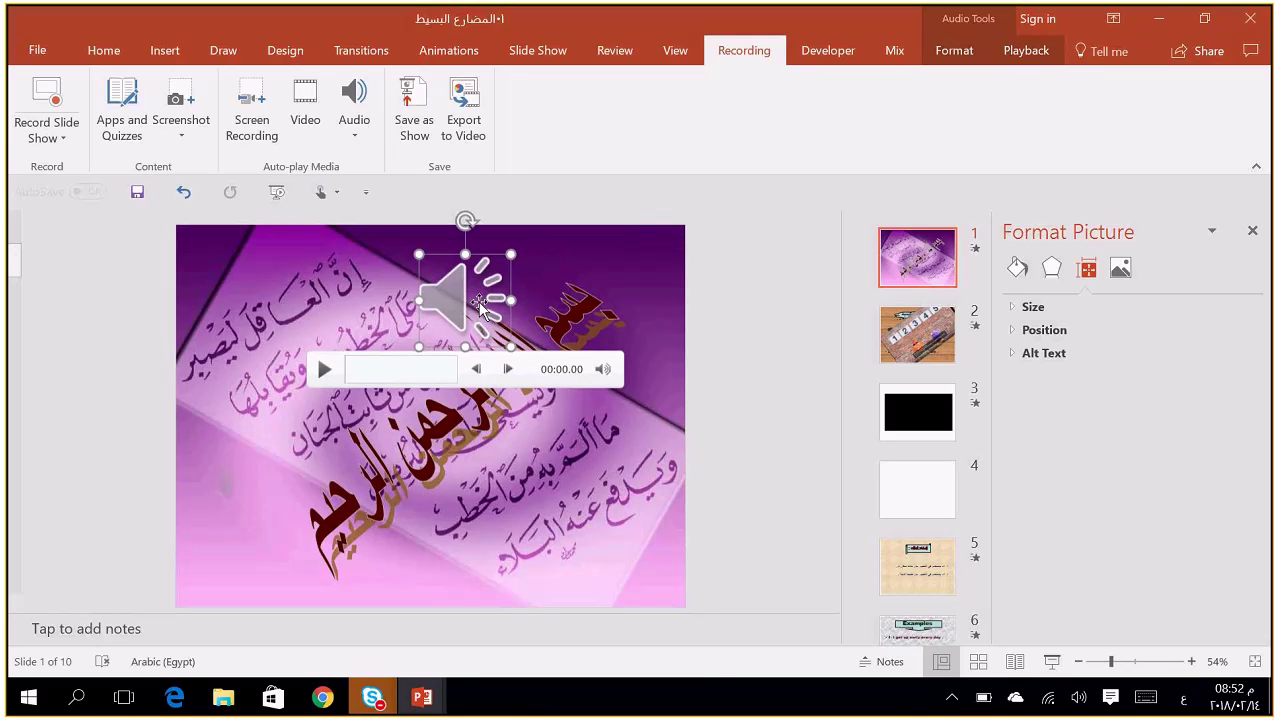
pyautogui.click(325, 371)
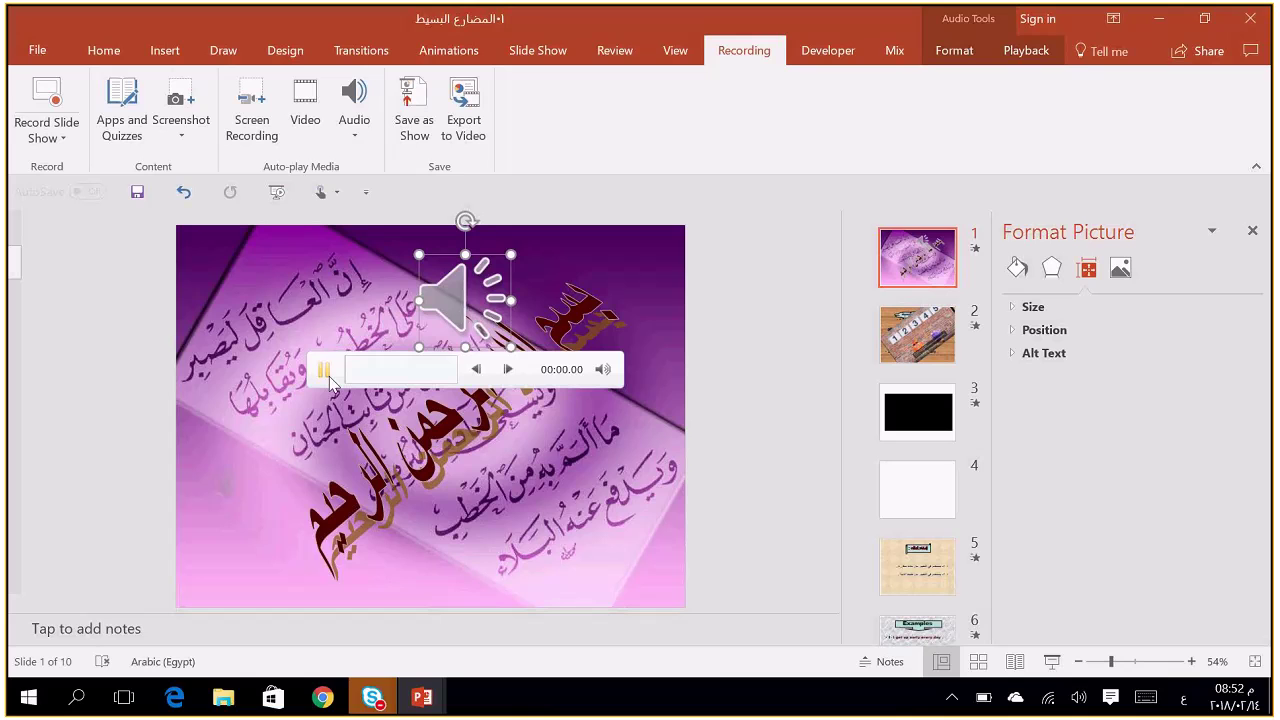
pyautogui.click(324, 370)
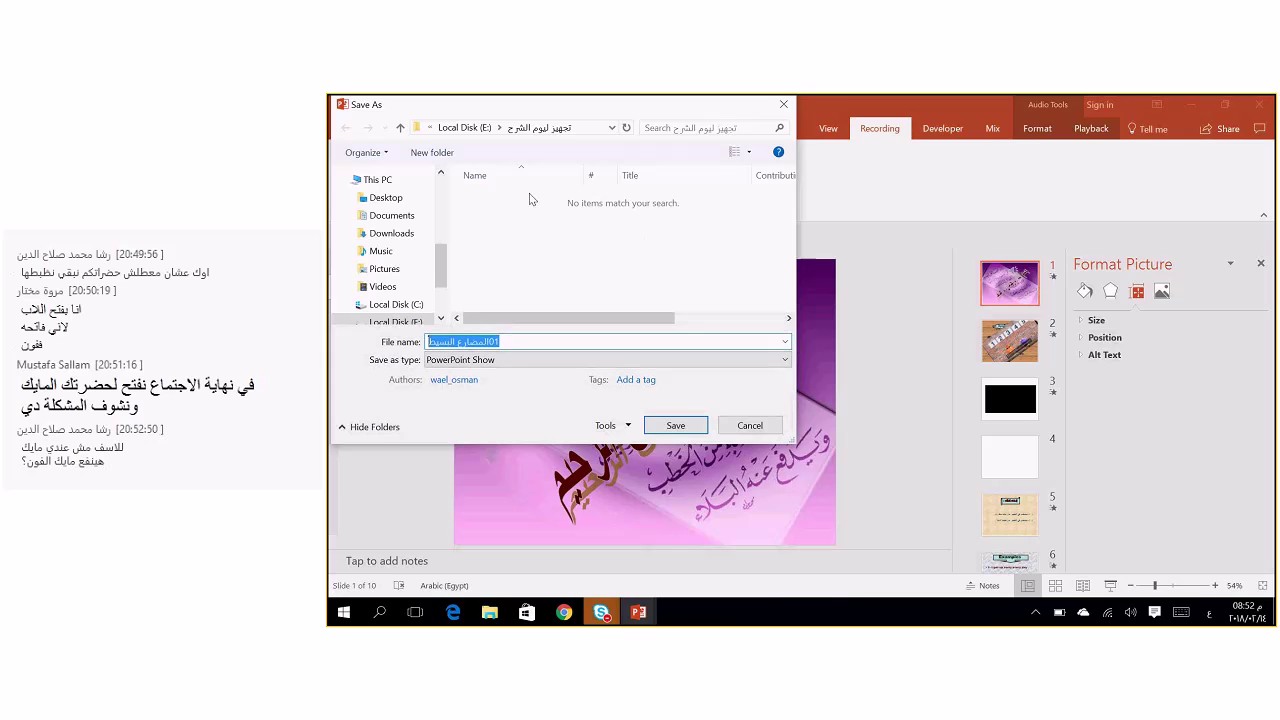
# Save the deck as PowerPoint Show 01المضارع البسيط.ppsx in the تجهيز ليوم الشرح folder
pyautogui.click(511, 341)
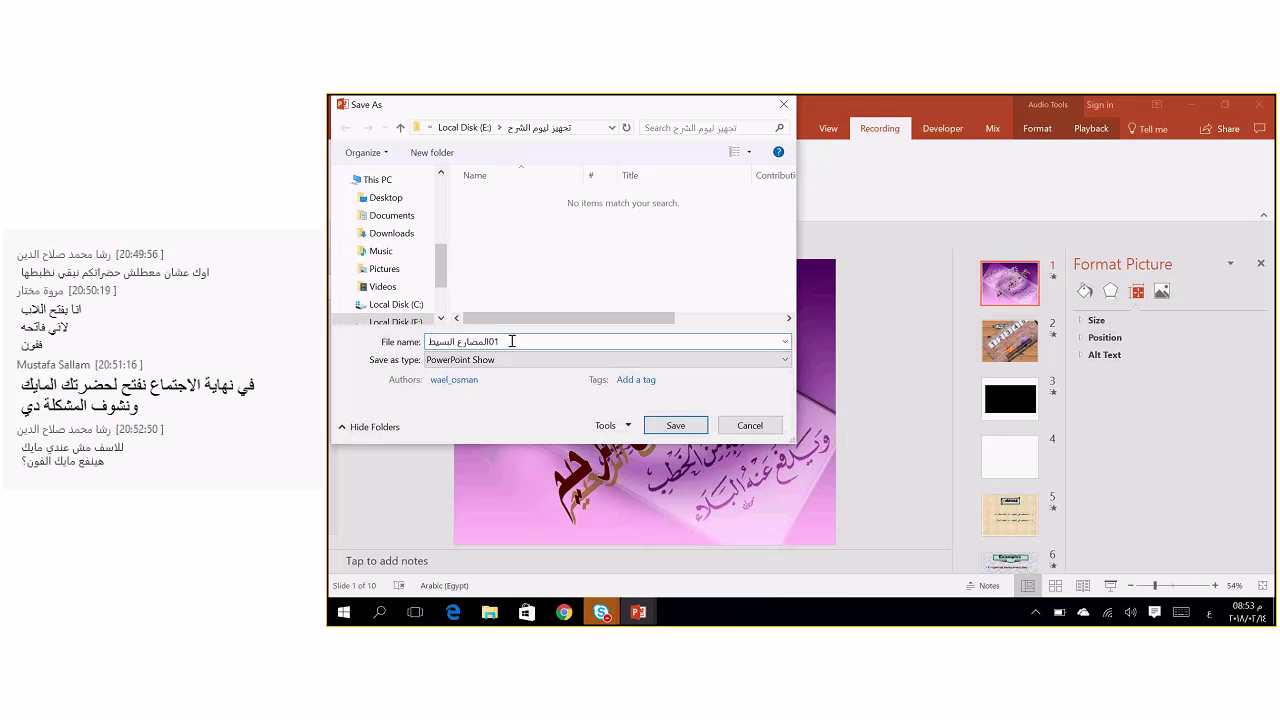
pyautogui.moveTo(511, 341); pyautogui.dragTo(507, 341)
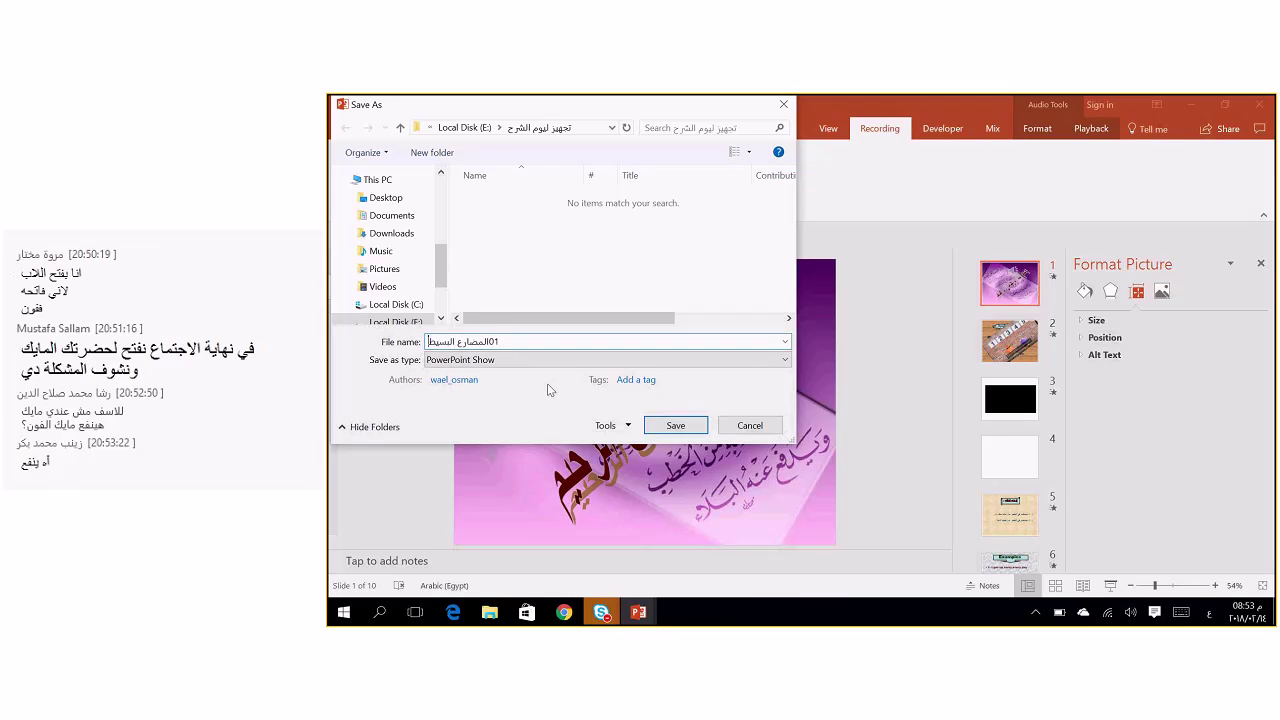
pyautogui.click(678, 428)
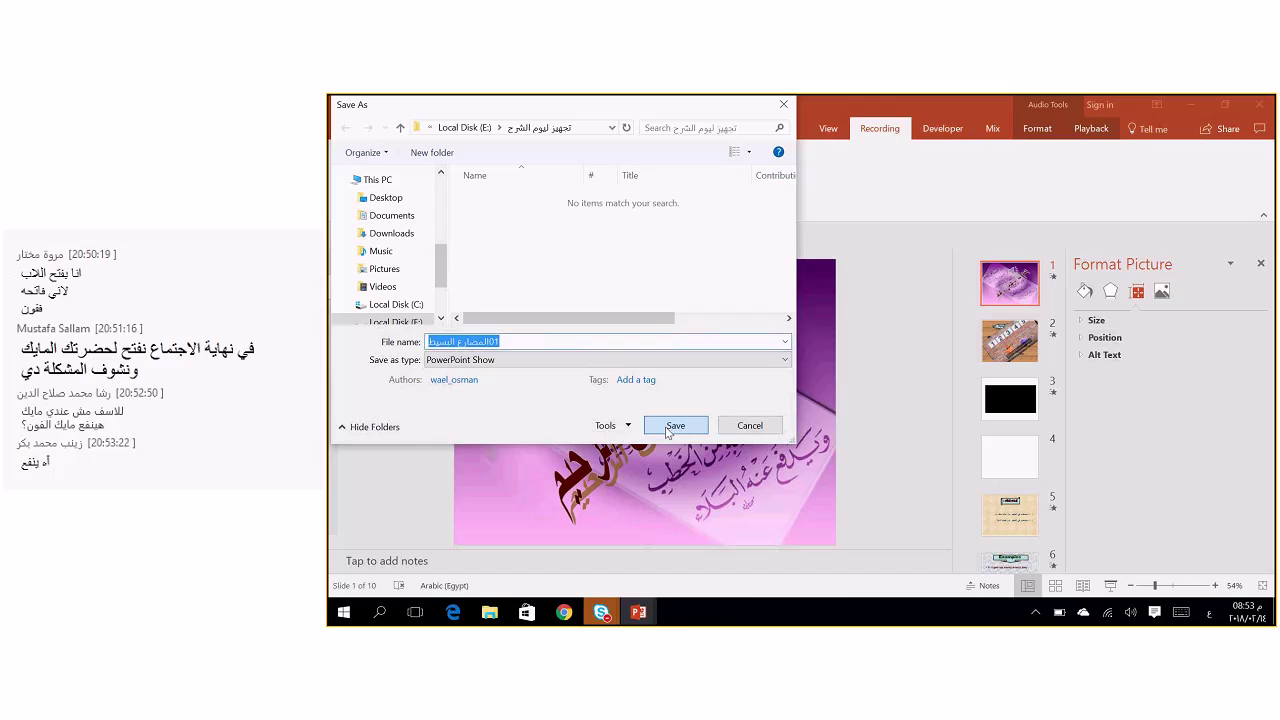
pyautogui.click(668, 428)
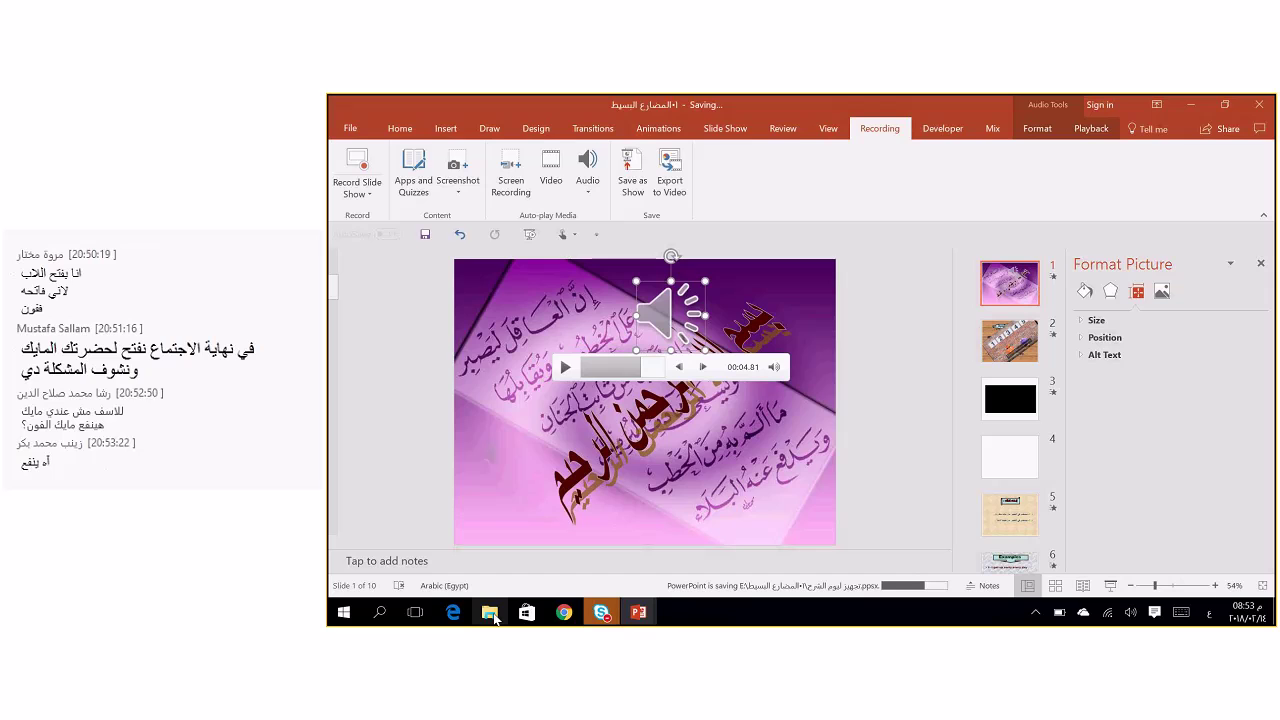
pyautogui.click(490, 612)
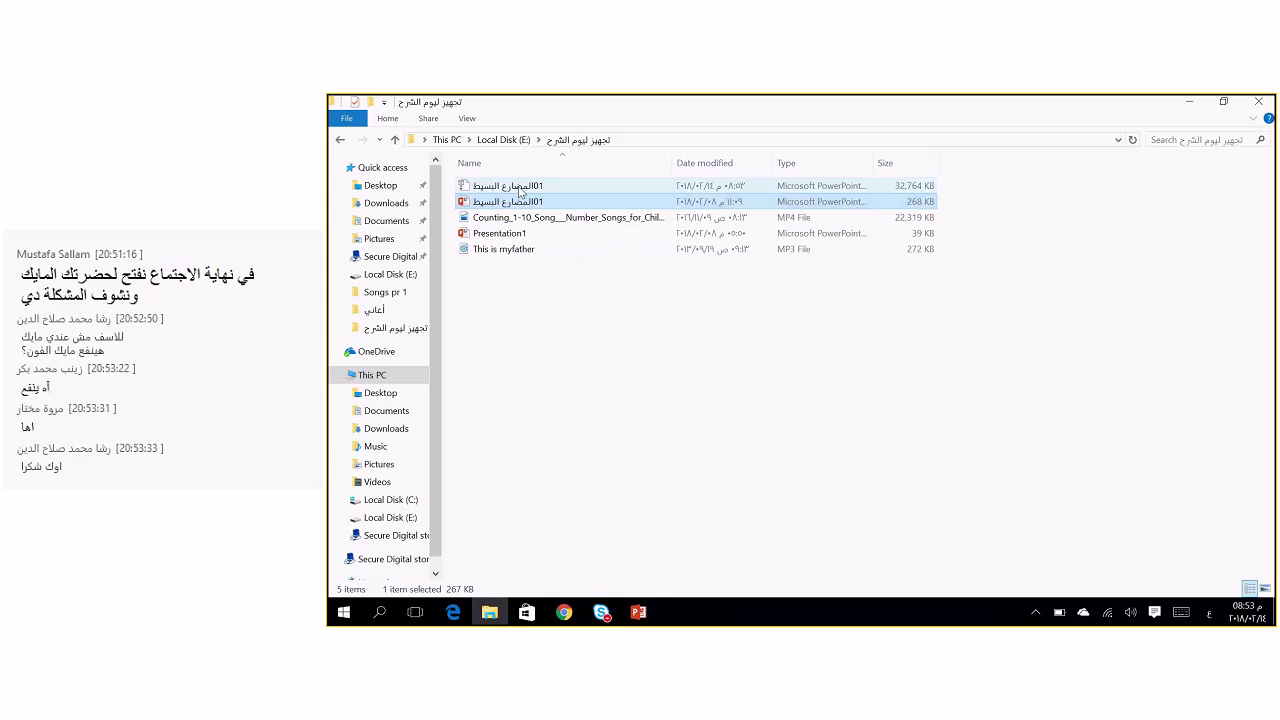
pyautogui.click(519, 188)
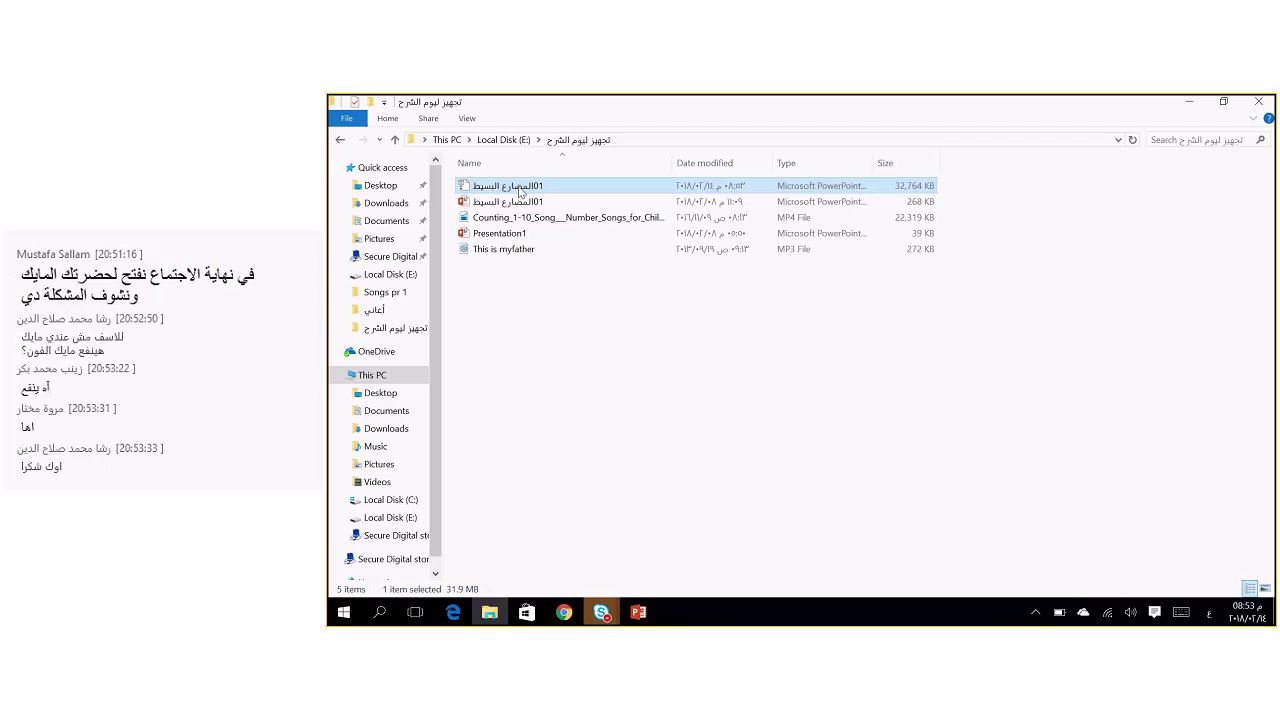
pyautogui.moveTo(519, 188); pyautogui.dragTo(544, 196)
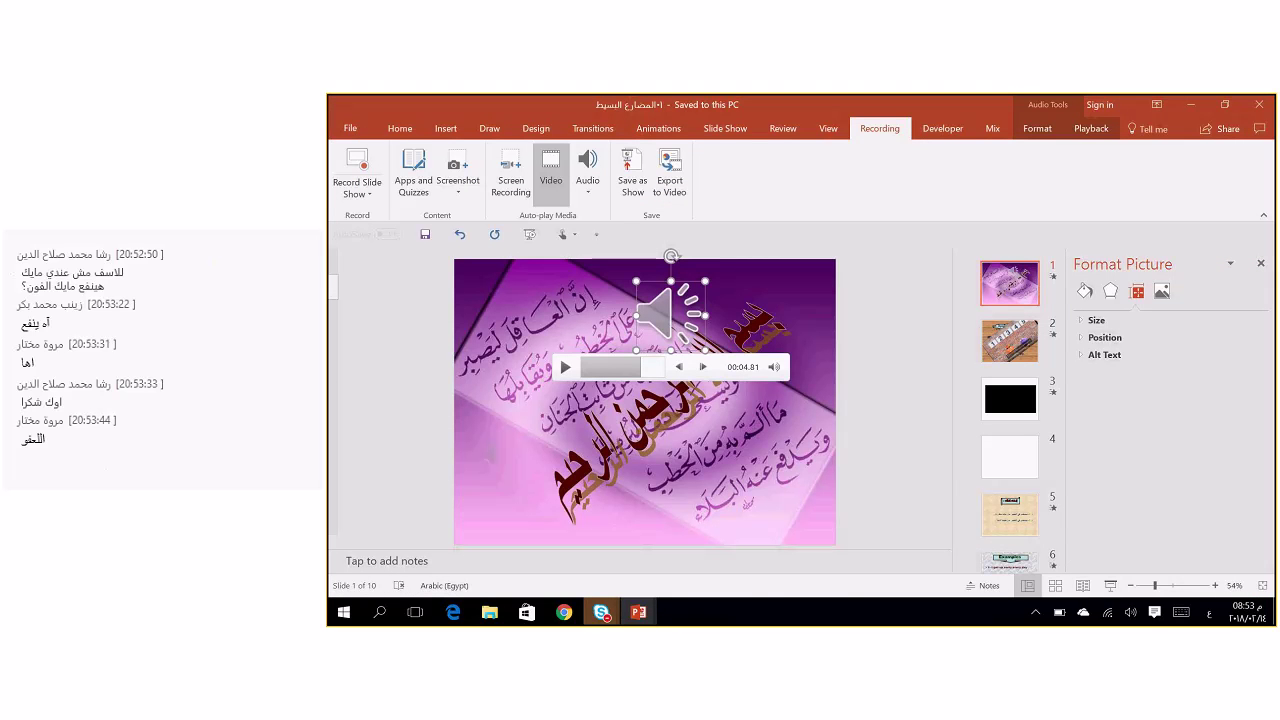
pyautogui.press('F5')
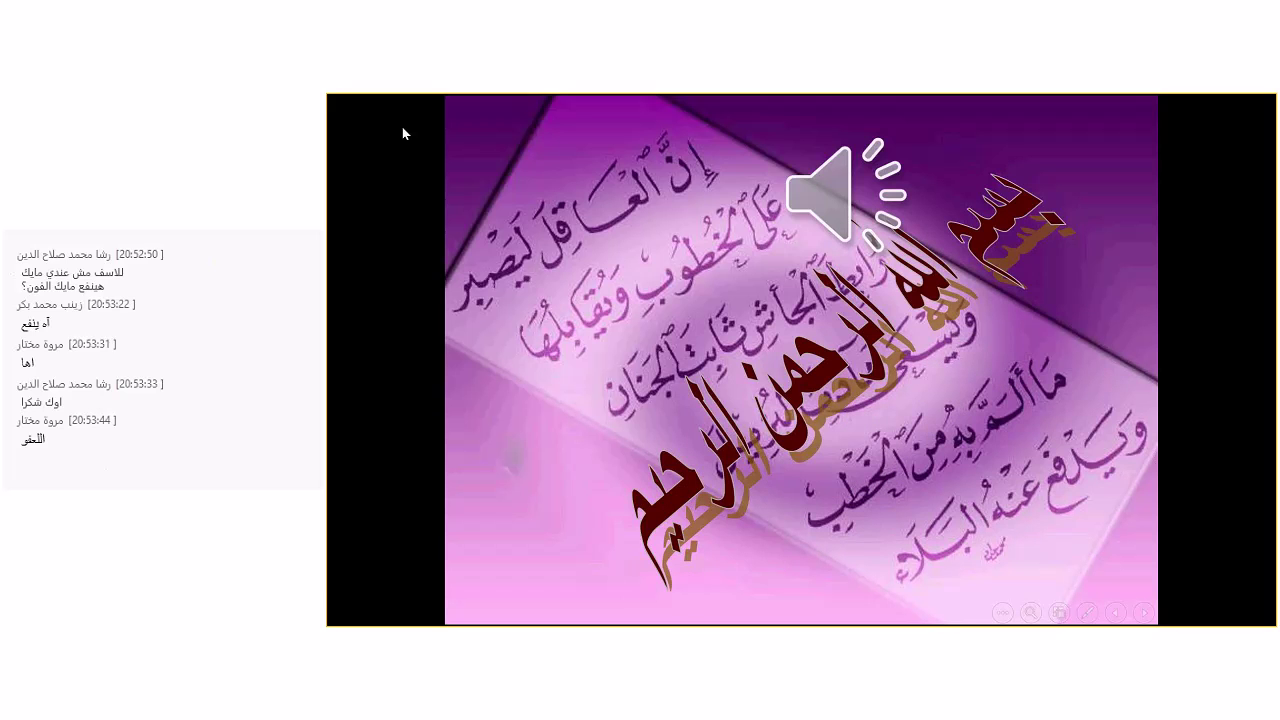
pyautogui.press('Escape')
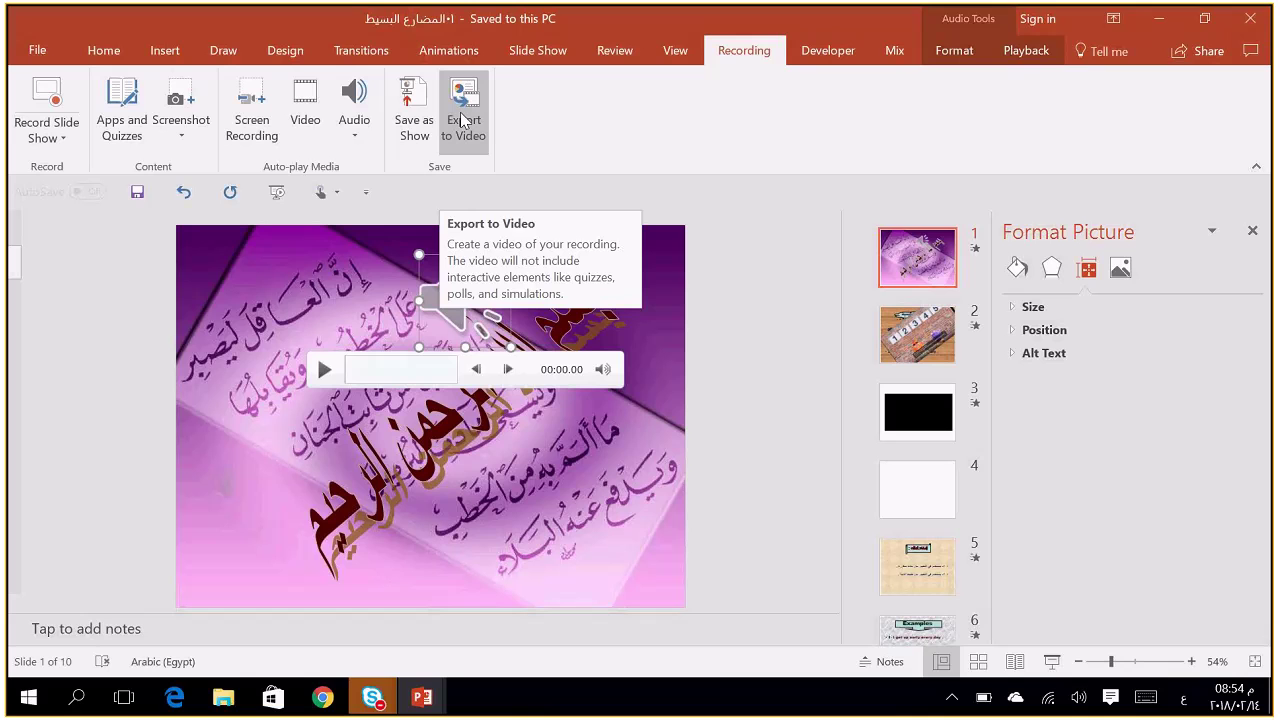
# Choose Create a Video for export, keeping Full HD (1080p) quality and recorded timings
pyautogui.click(462, 120)
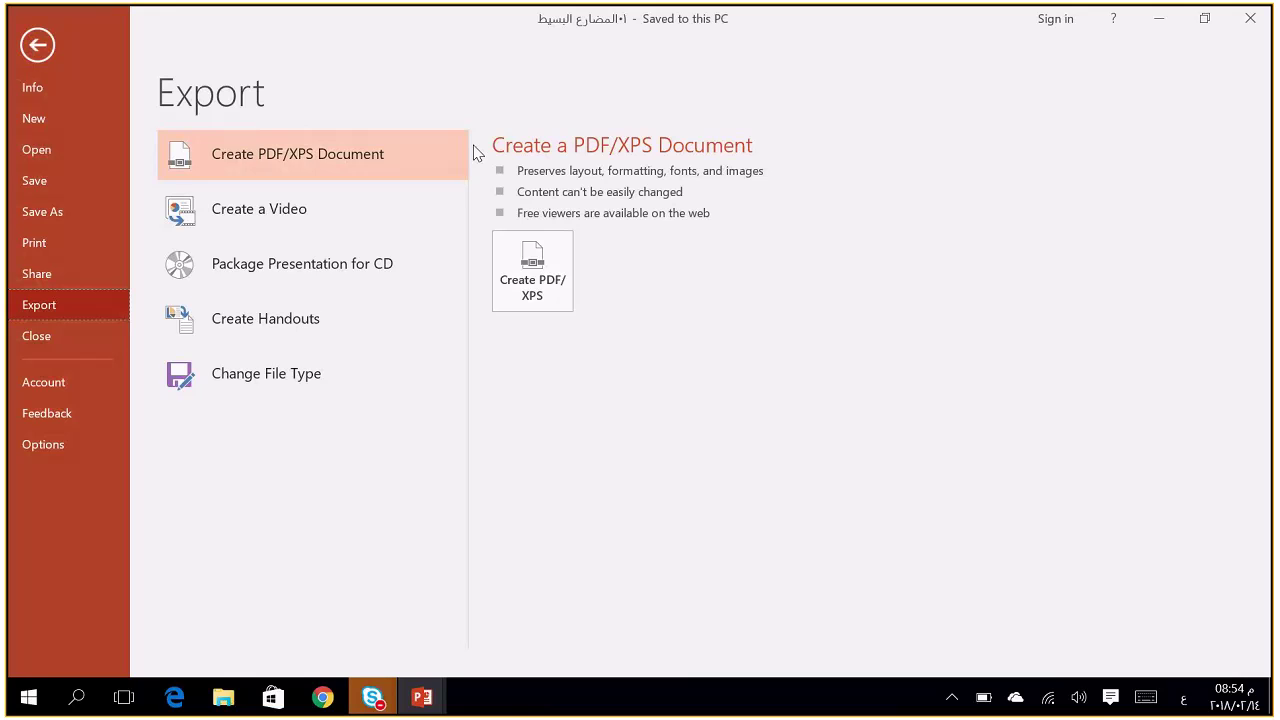
pyautogui.click(285, 212)
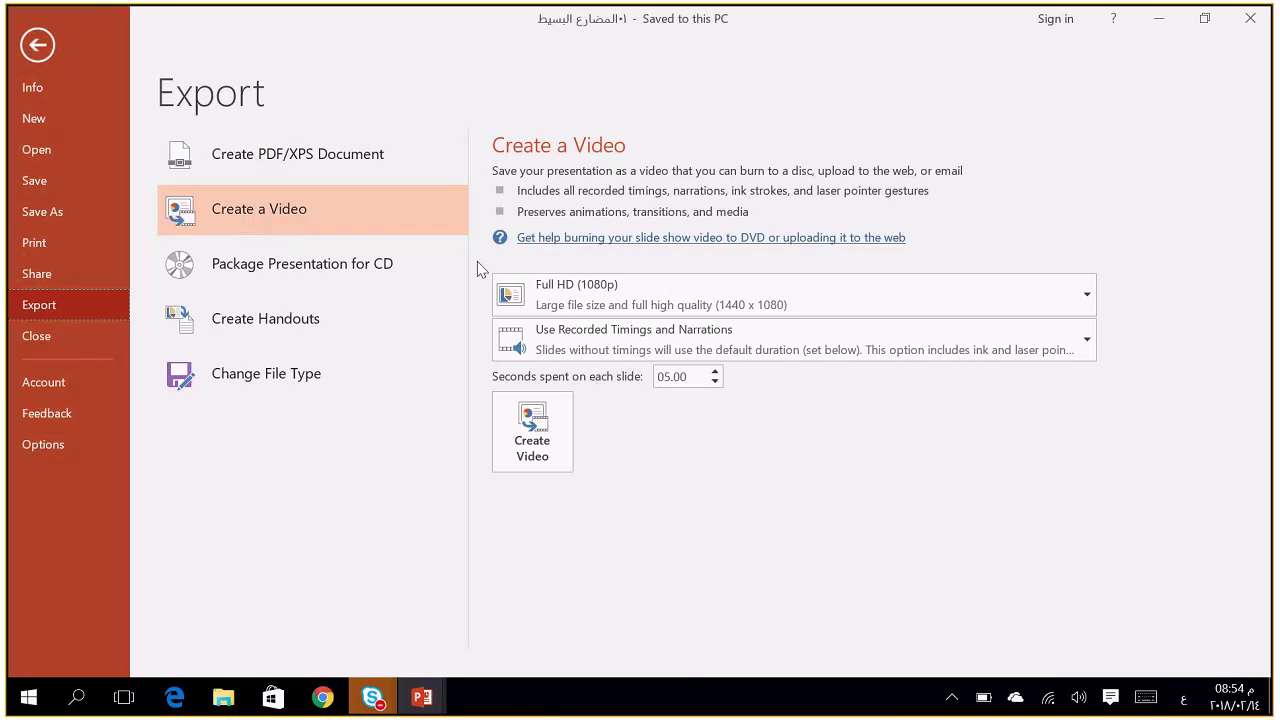
pyautogui.click(595, 303)
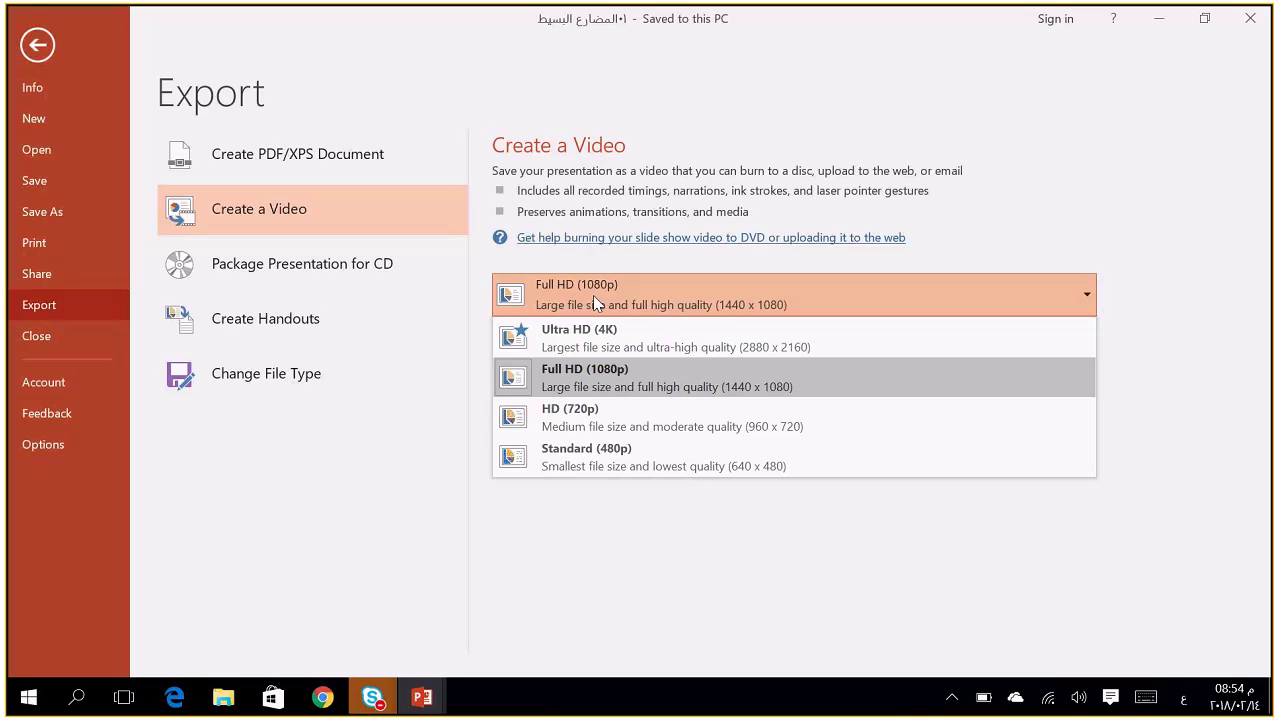
pyautogui.press('Up')
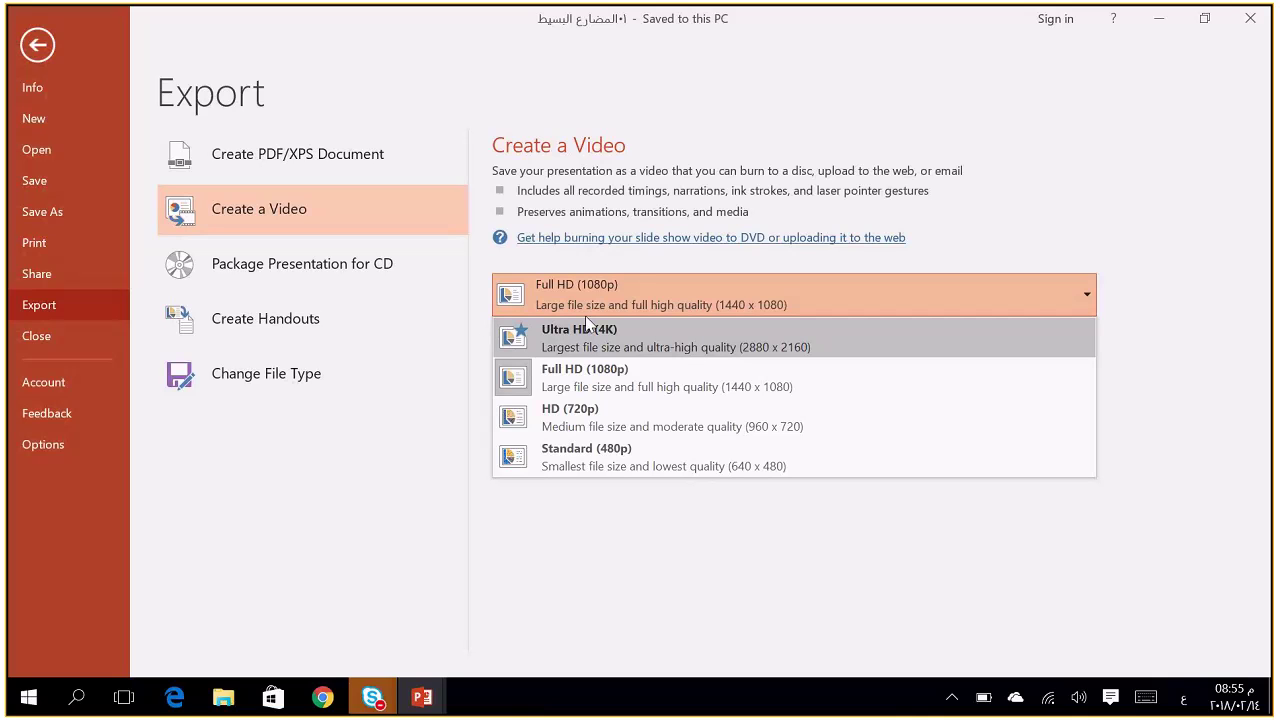
pyautogui.click(610, 385)
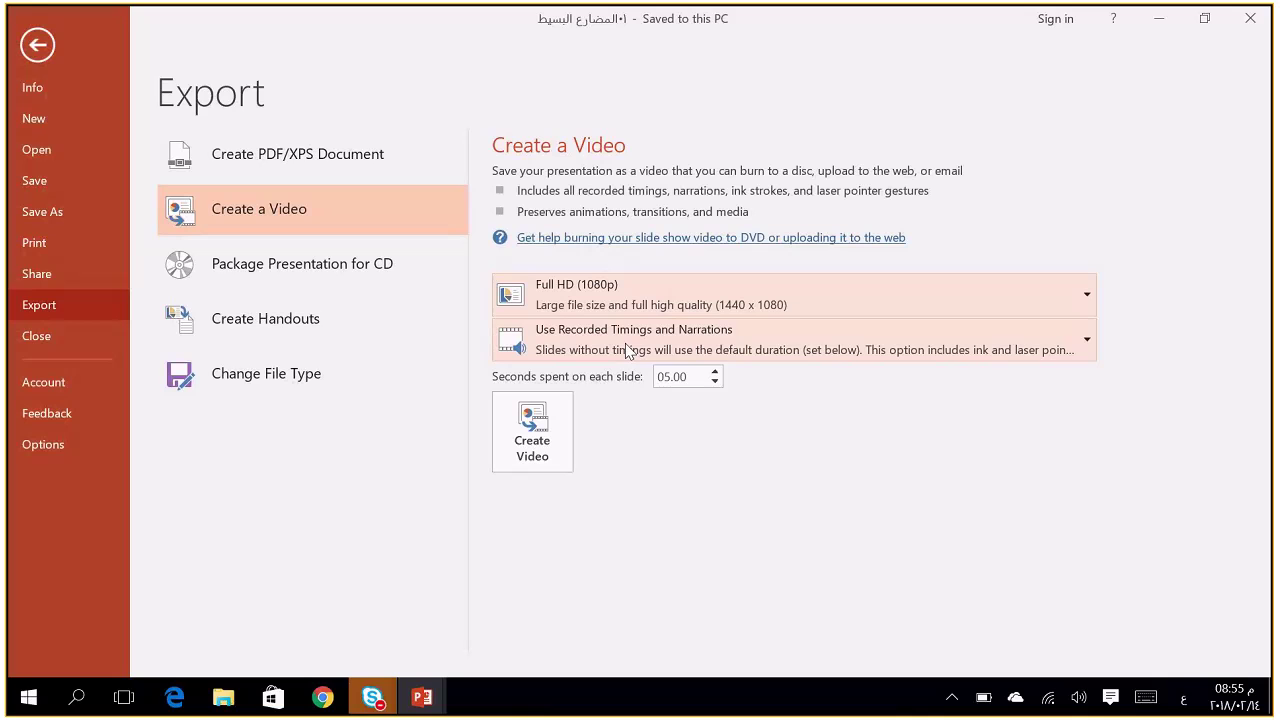
pyautogui.click(628, 348)
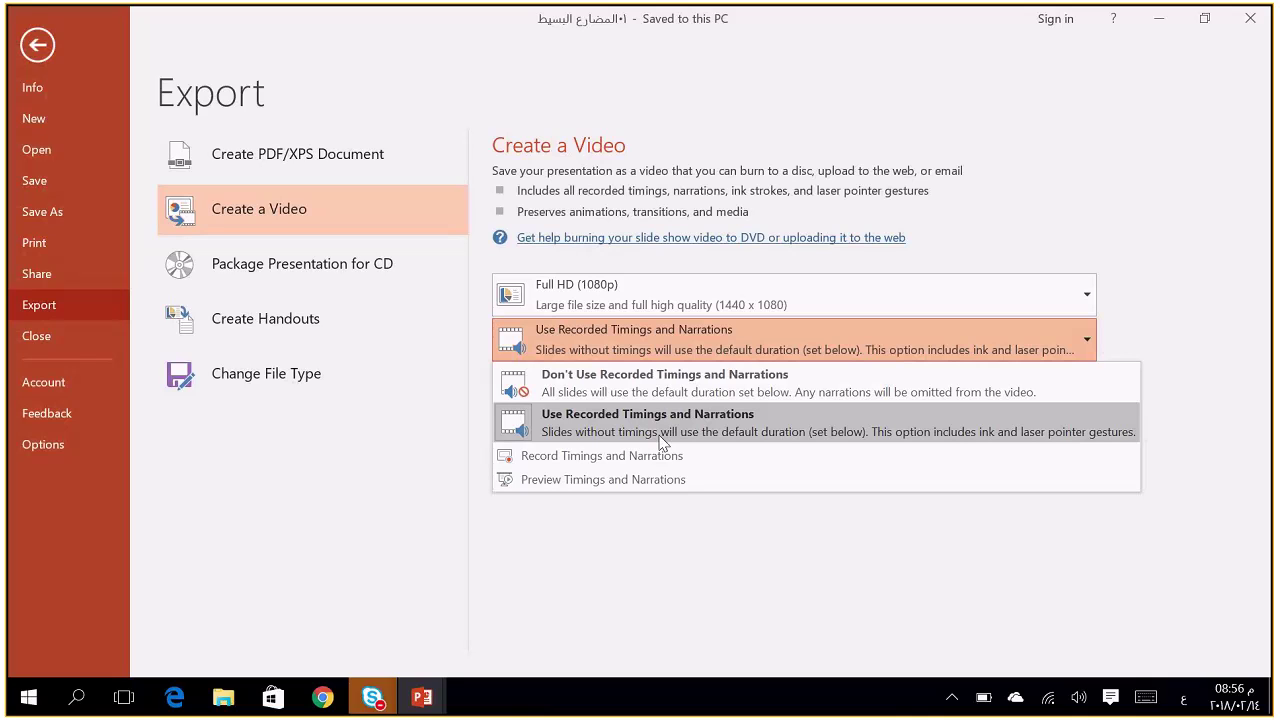
# Switch to Don't Use Recorded Timings and Narrations with 07.00 seconds per slide
pyautogui.click(577, 416)
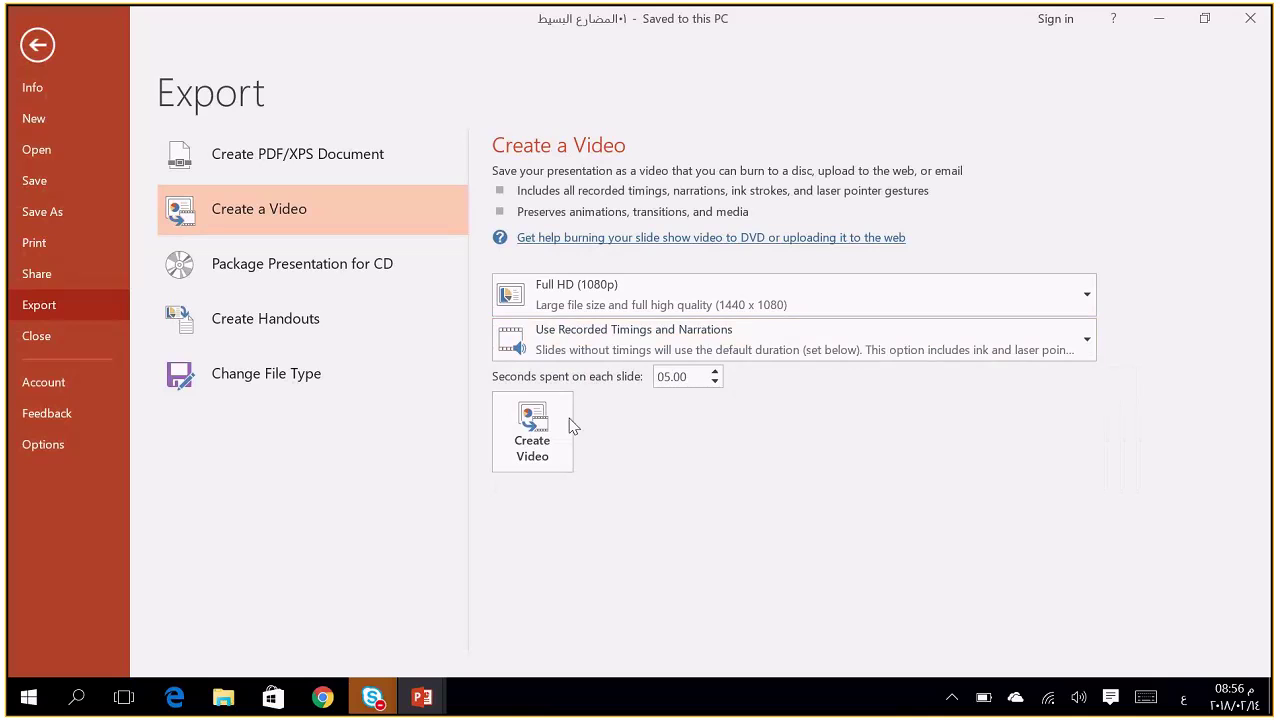
pyautogui.click(629, 339)
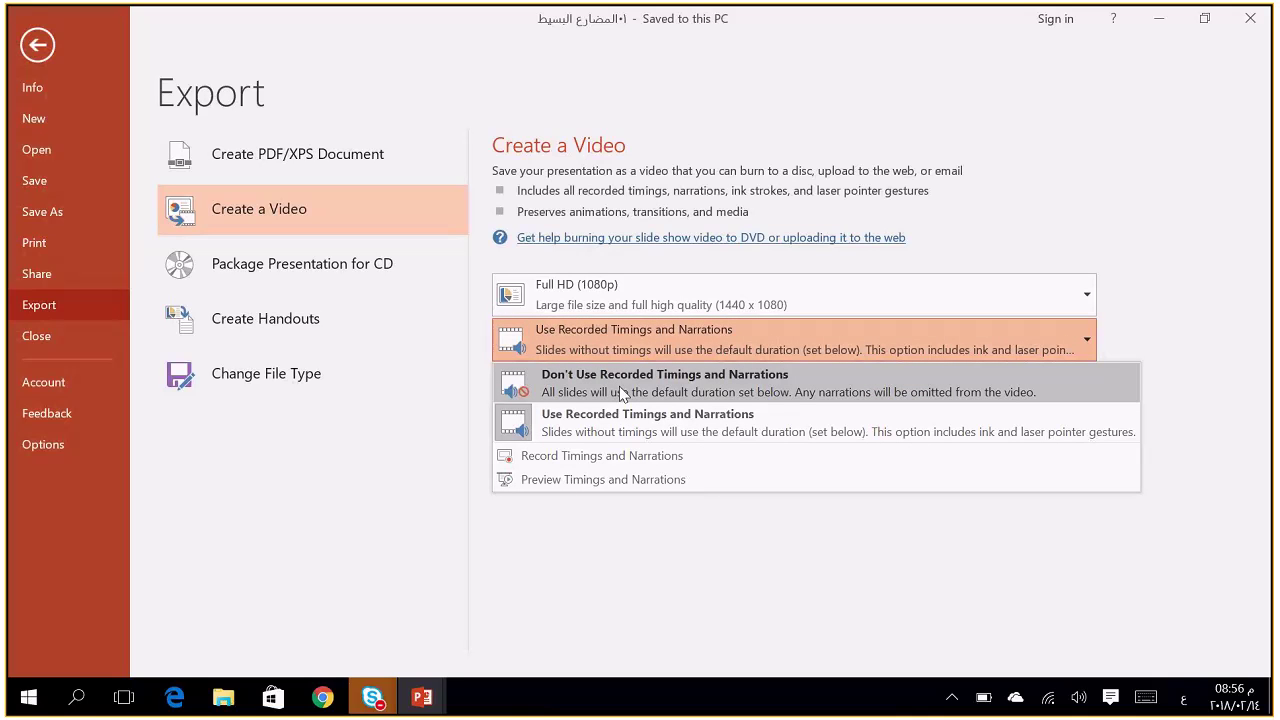
pyautogui.click(621, 393)
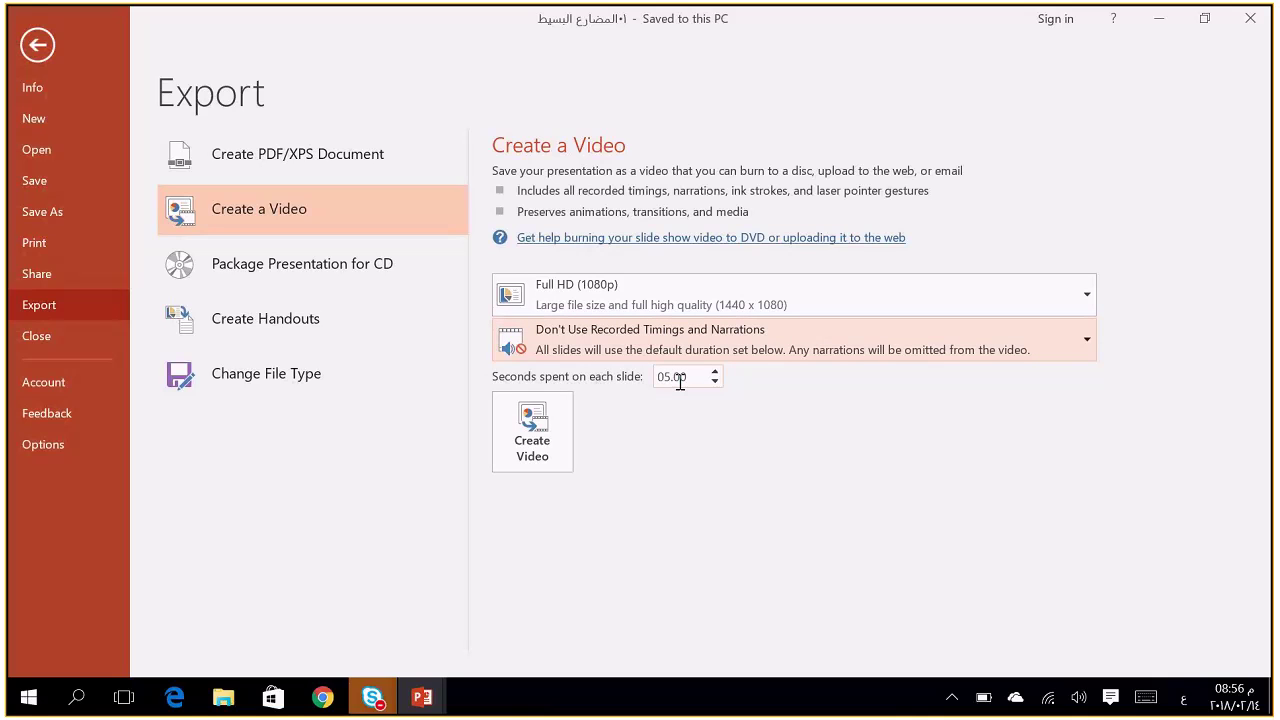
pyautogui.moveTo(690, 380); pyautogui.dragTo(645, 388)
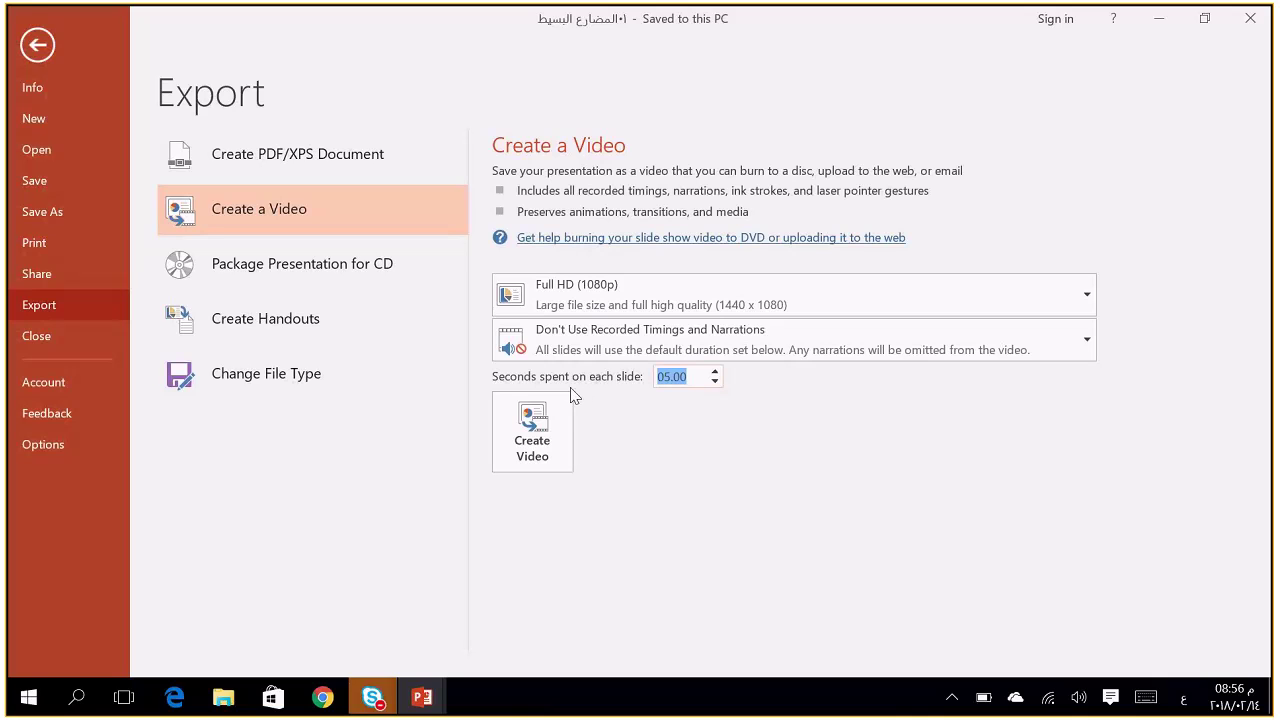
pyautogui.click(669, 383)
pyautogui.moveTo(669, 383); pyautogui.dragTo(666, 387)
pyautogui.write('3')
# Create the video as MPEG-4 file 01المضارع البسيط.mp4 in the تجهيز ليوم الشرح folder
pyautogui.click(549, 445)
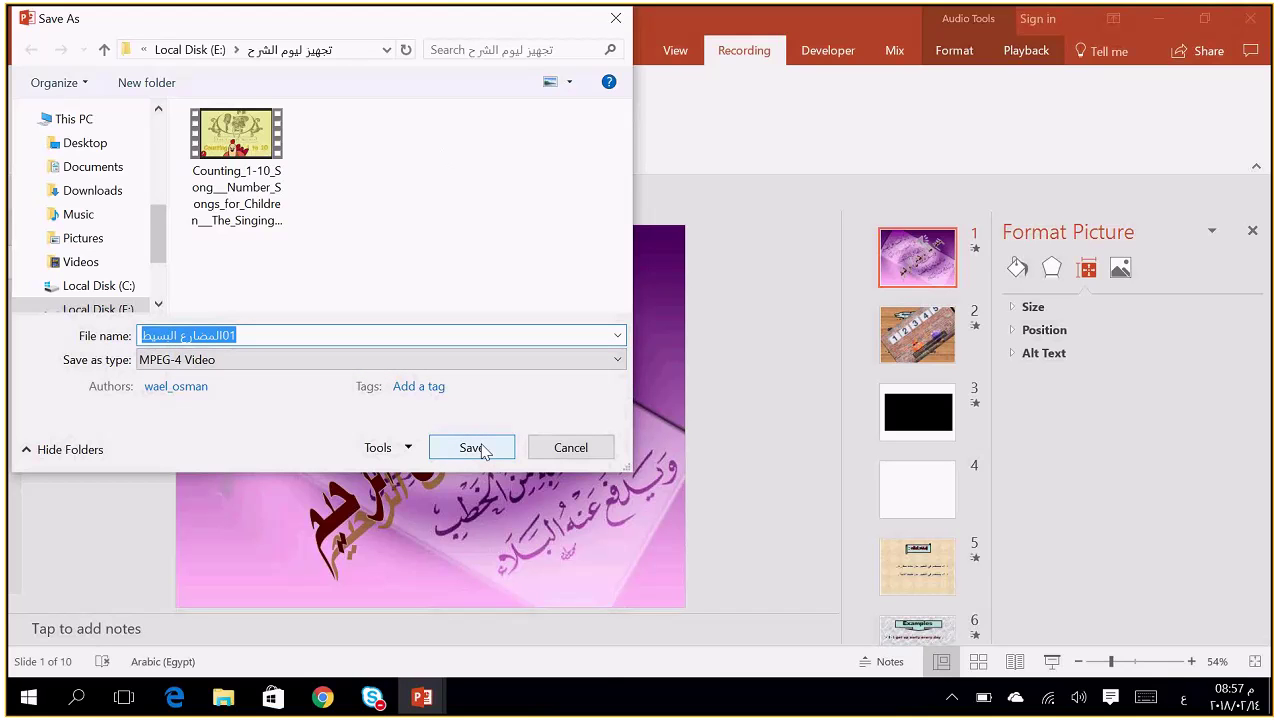
pyautogui.click(472, 448)
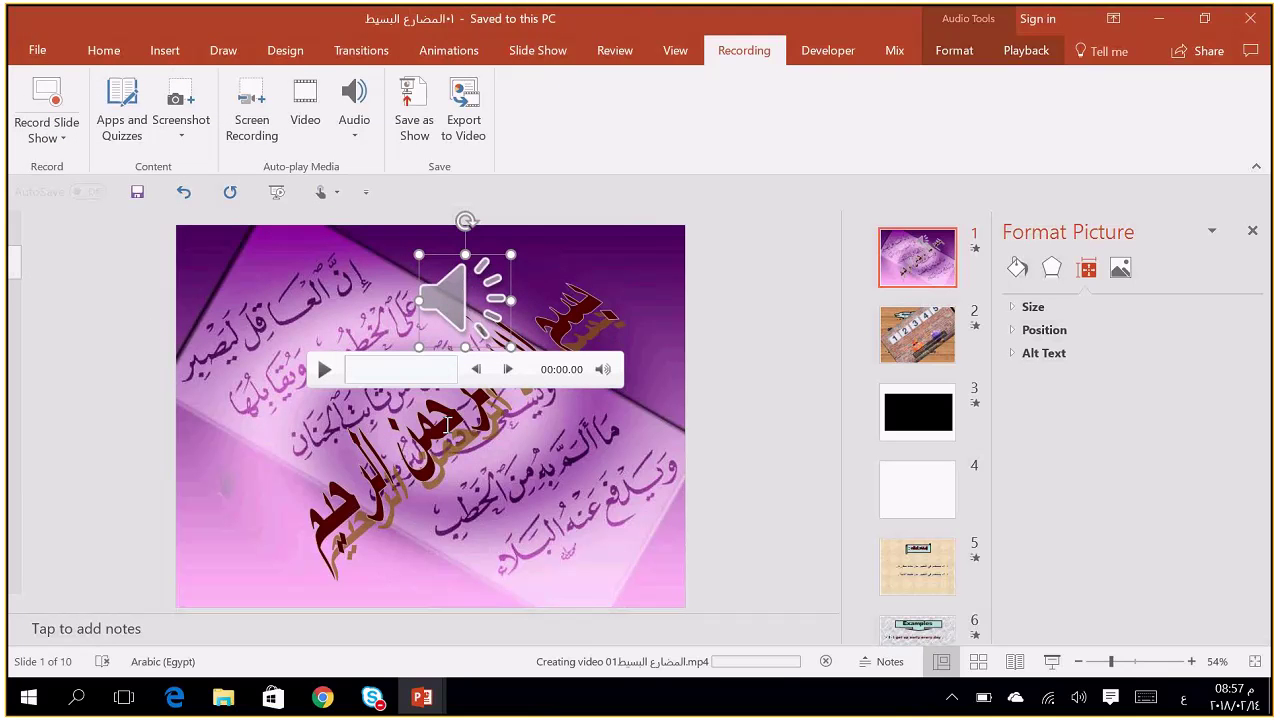
# Dismiss the disk-space error, restore Use Recorded Timings and Narrations, and create the video again
pyautogui.press('Return')
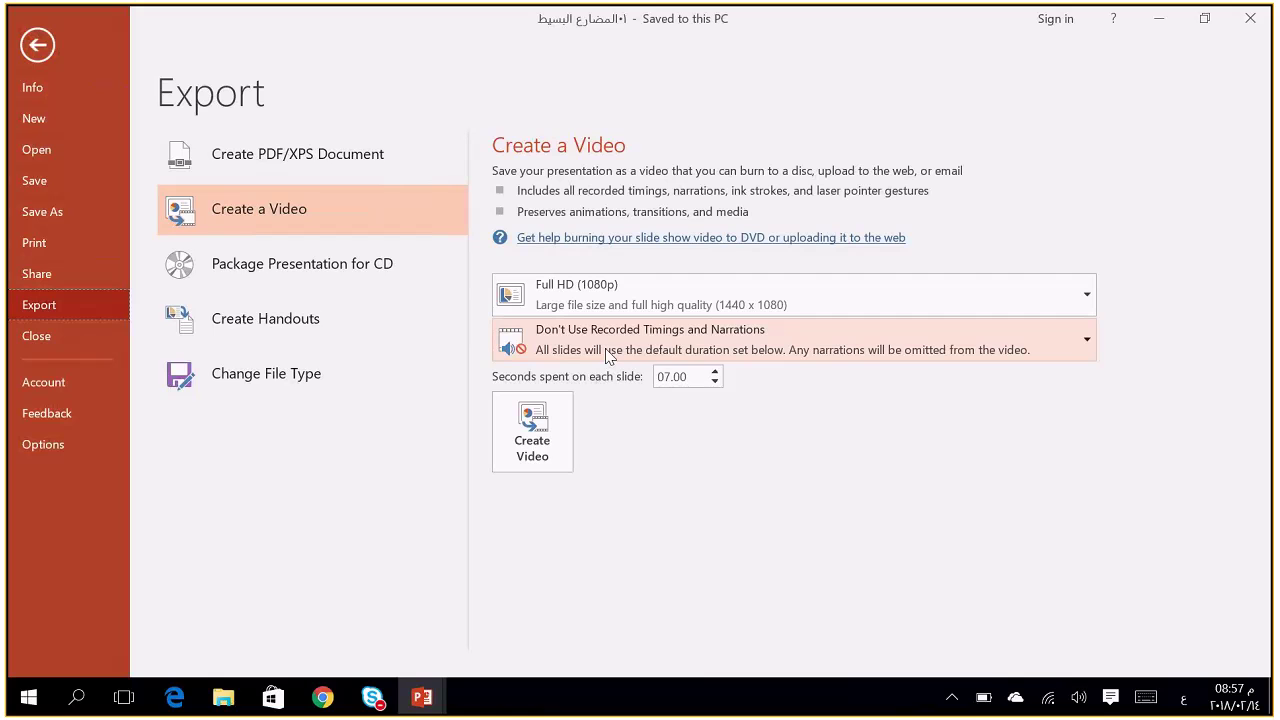
pyautogui.click(607, 354)
pyautogui.click(652, 419)
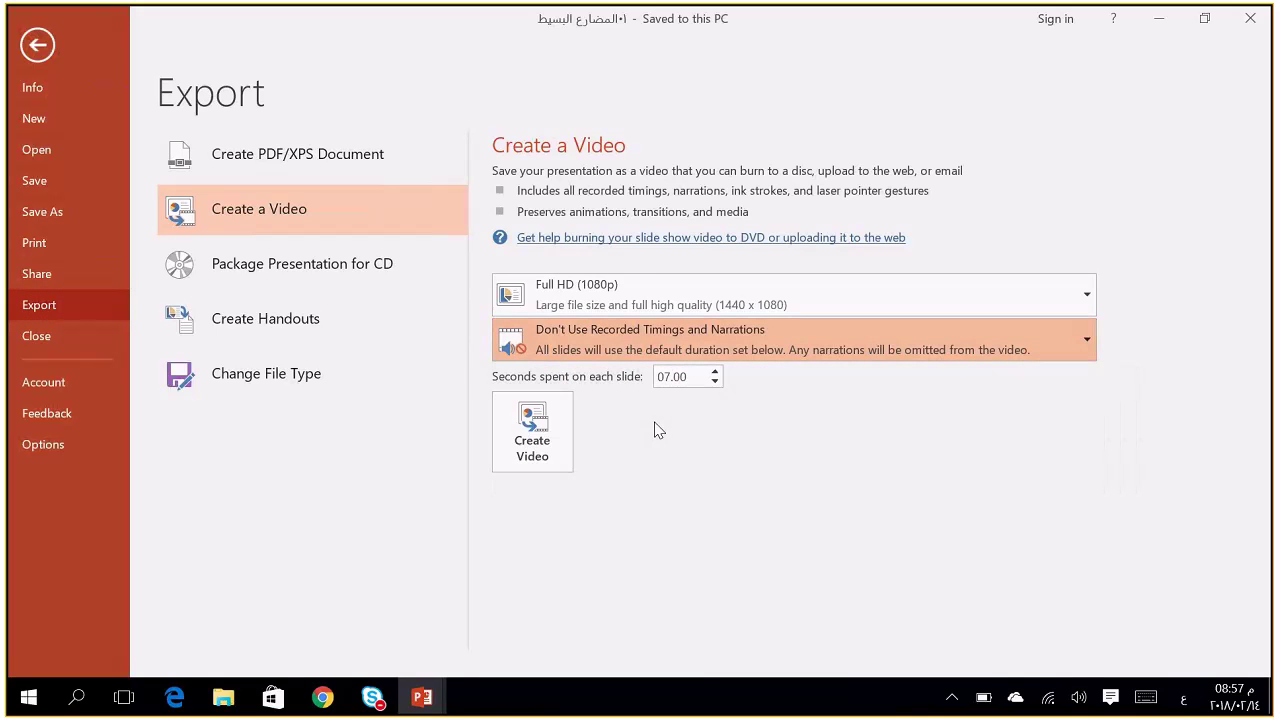
pyautogui.click(563, 437)
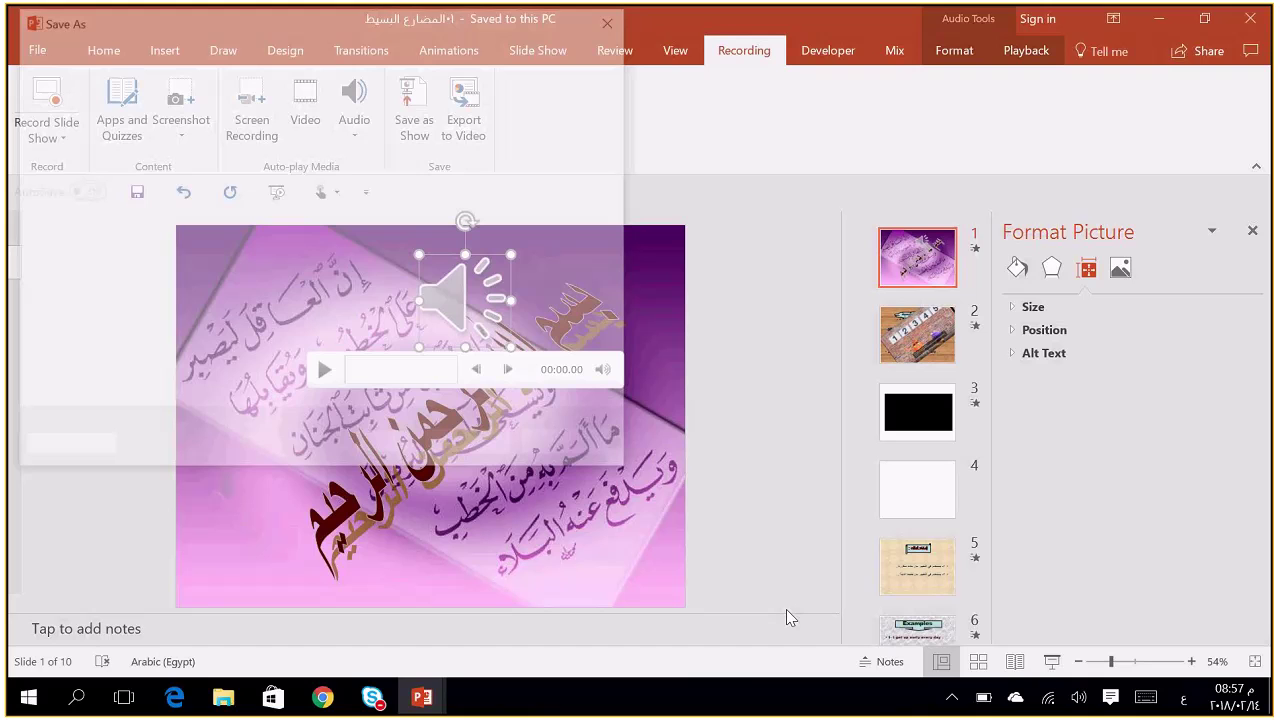
# Confirm the video save, dismiss the insufficient disk space error, and switch to the Skype meeting
pyautogui.press('Return')
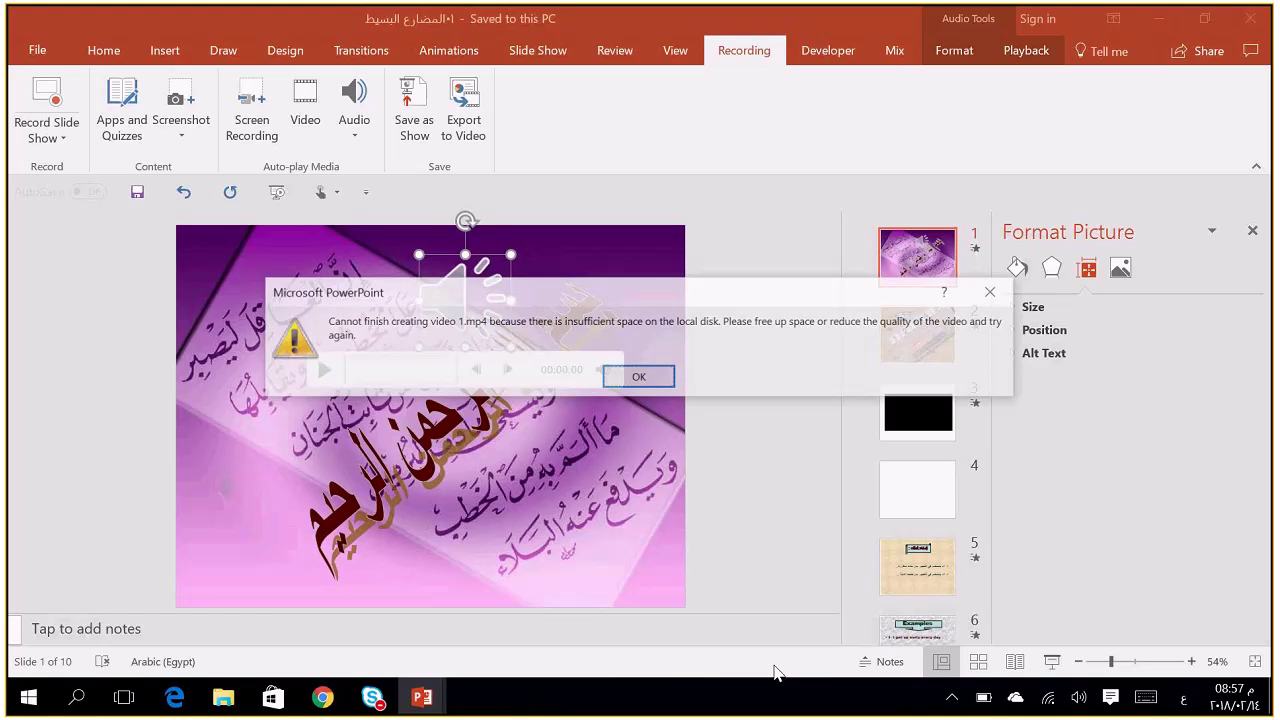
pyautogui.click(651, 381)
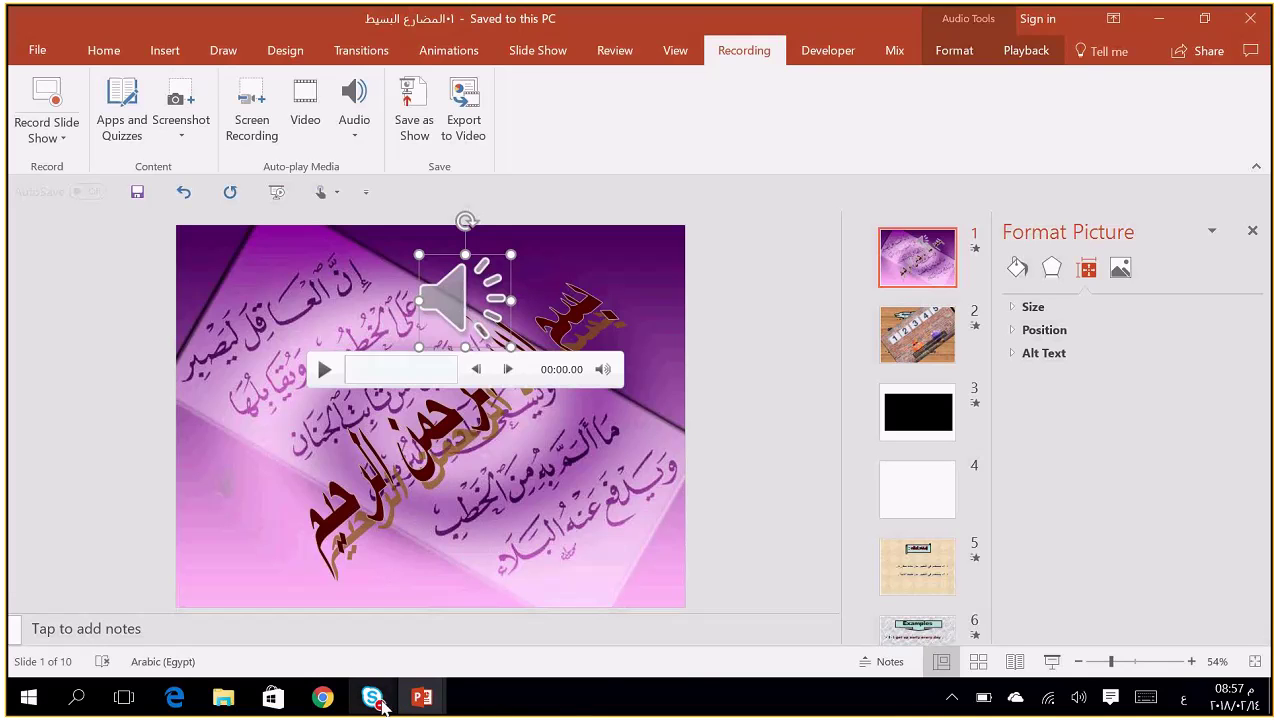
pyautogui.moveTo(383, 706)
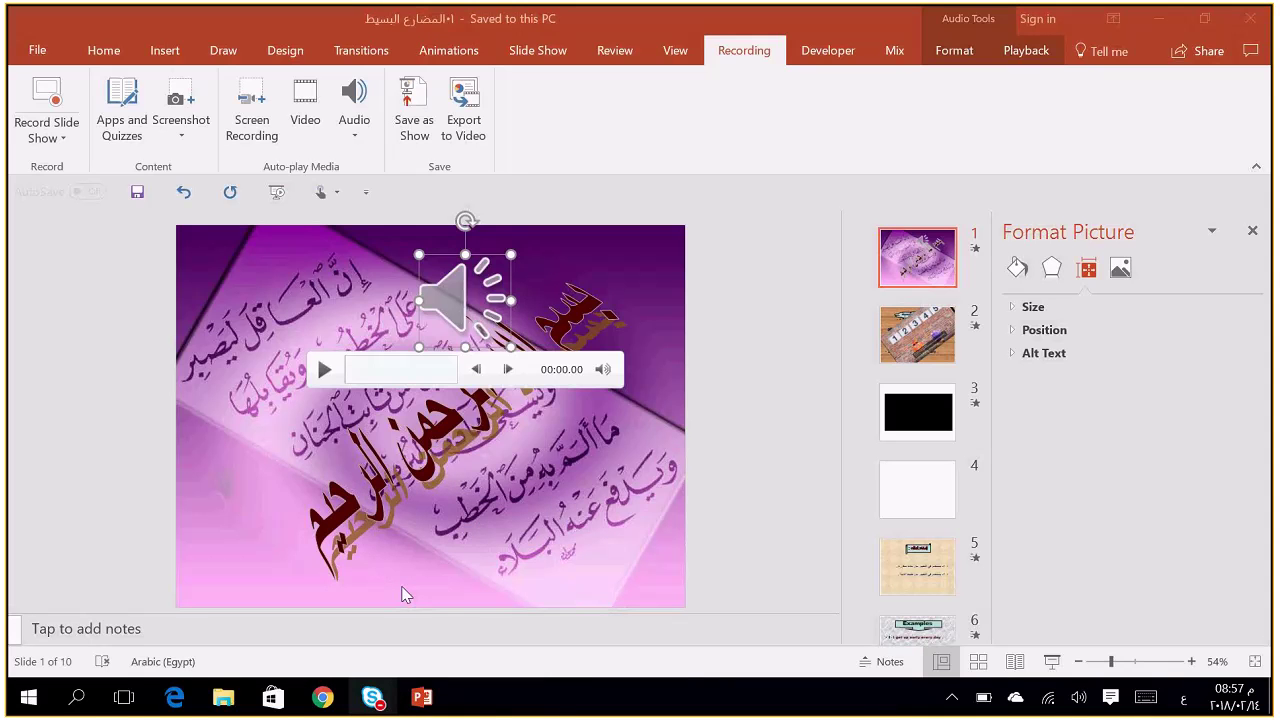
pyautogui.hotkey('alt', 'Tab')
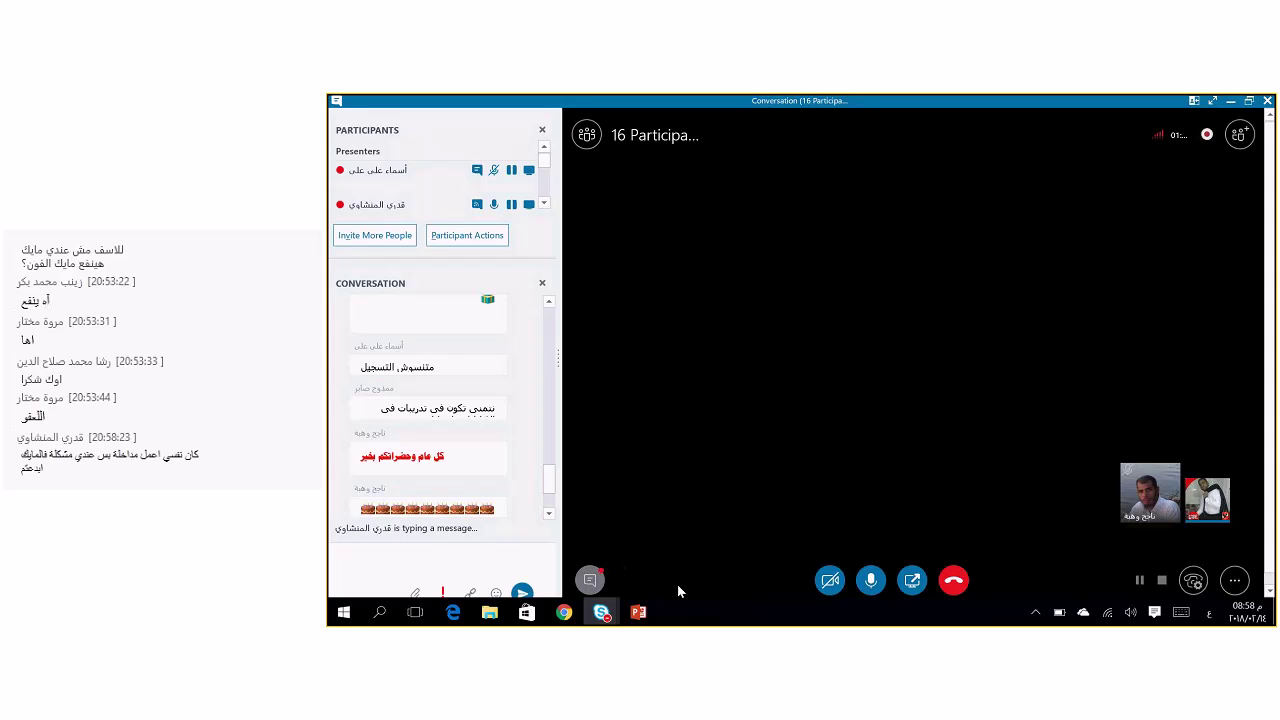
# Dismiss the Skype meeting's More options menu and bring up the PowerPoint window preview
pyautogui.click(1242, 589)
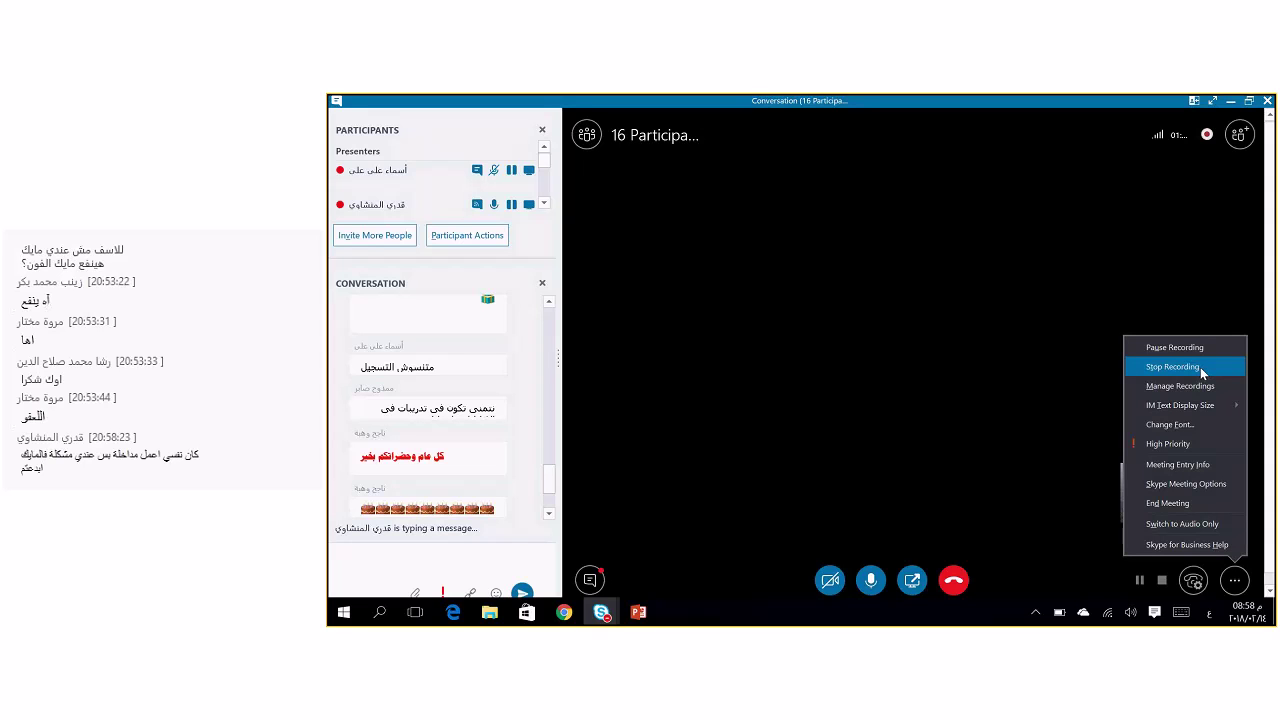
pyautogui.click(1110, 275)
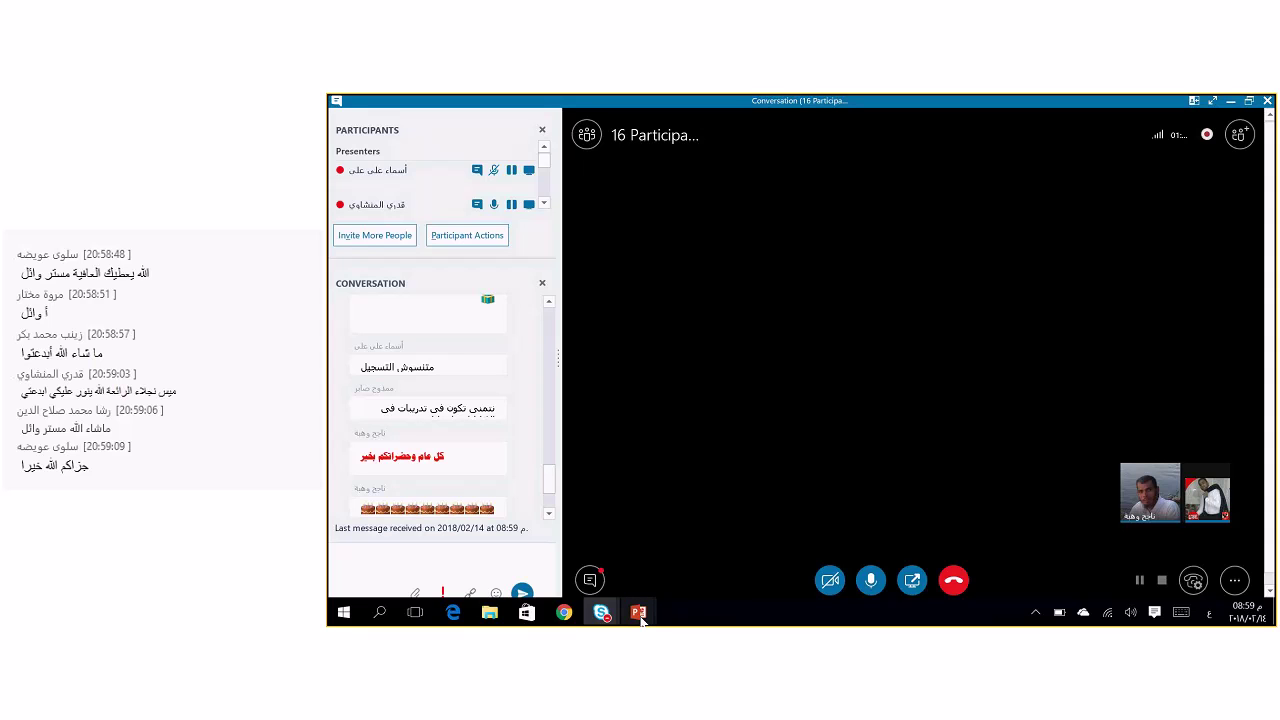
pyautogui.moveTo(641, 619)
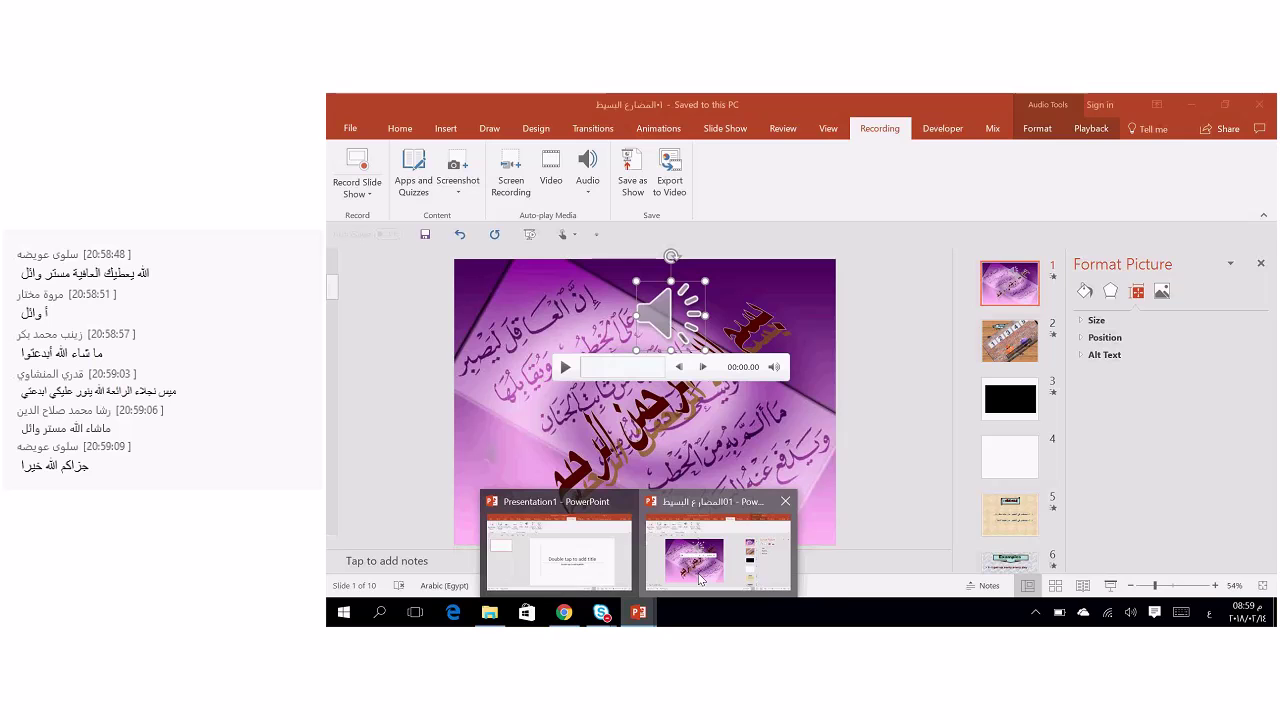
# Return to the lesson deck, go to slide 3, and select its counting-song video for formatting
pyautogui.click(699, 578)
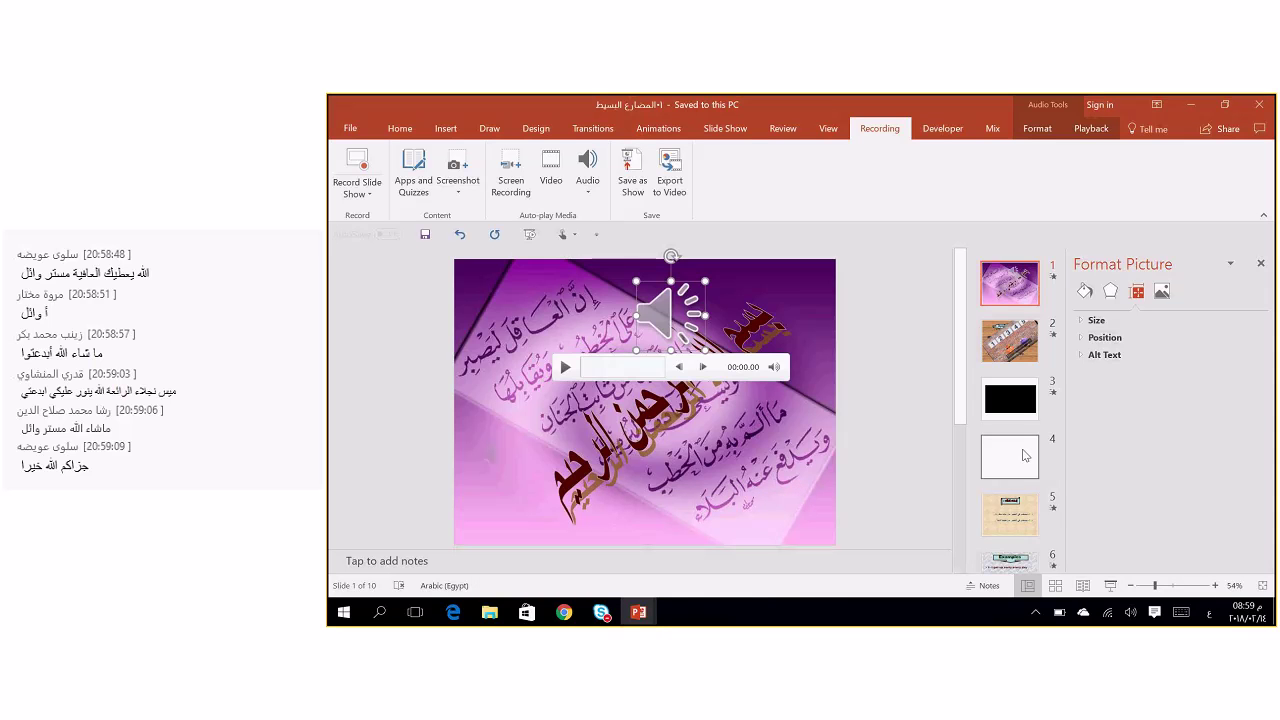
pyautogui.click(1024, 455)
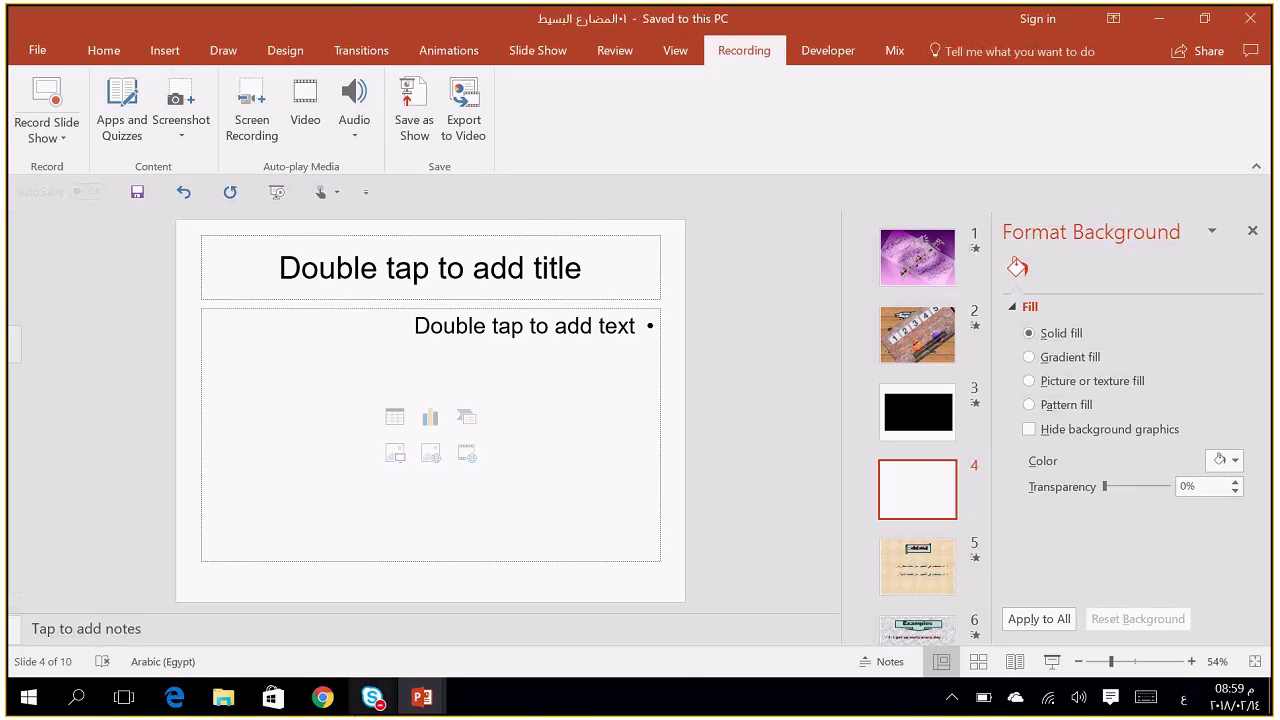
pyautogui.click(181, 120)
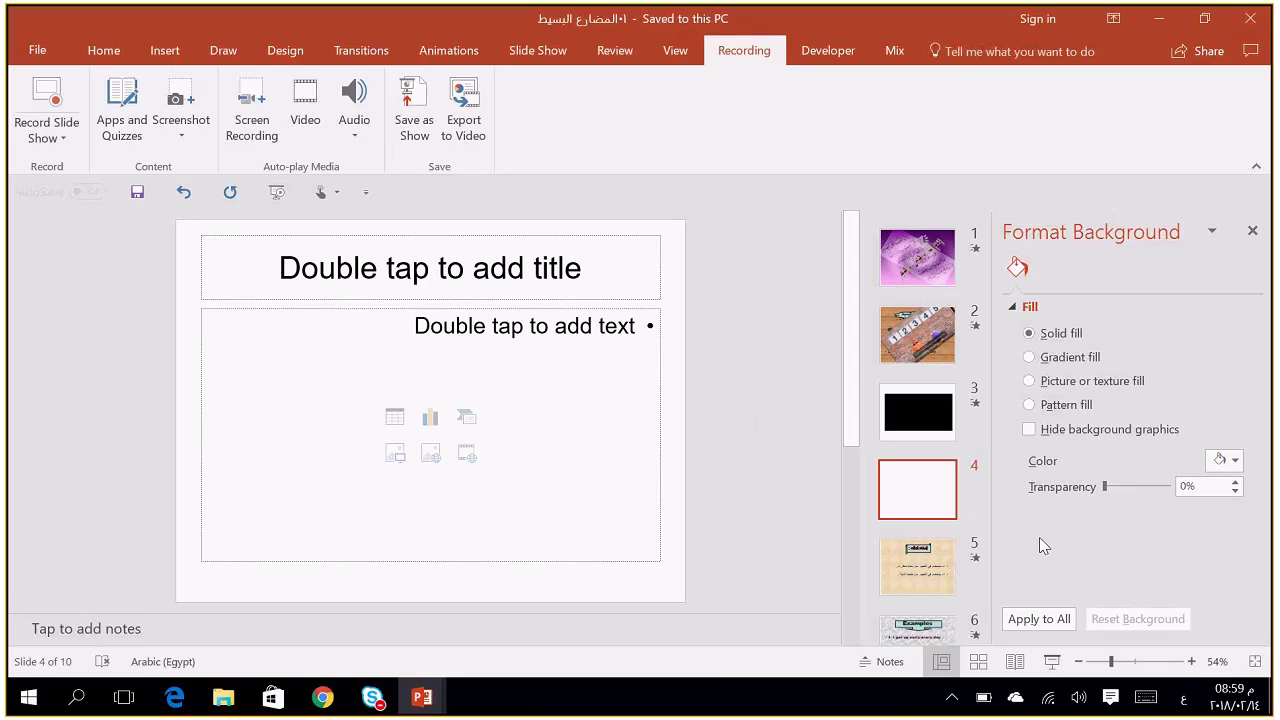
pyautogui.click(914, 408)
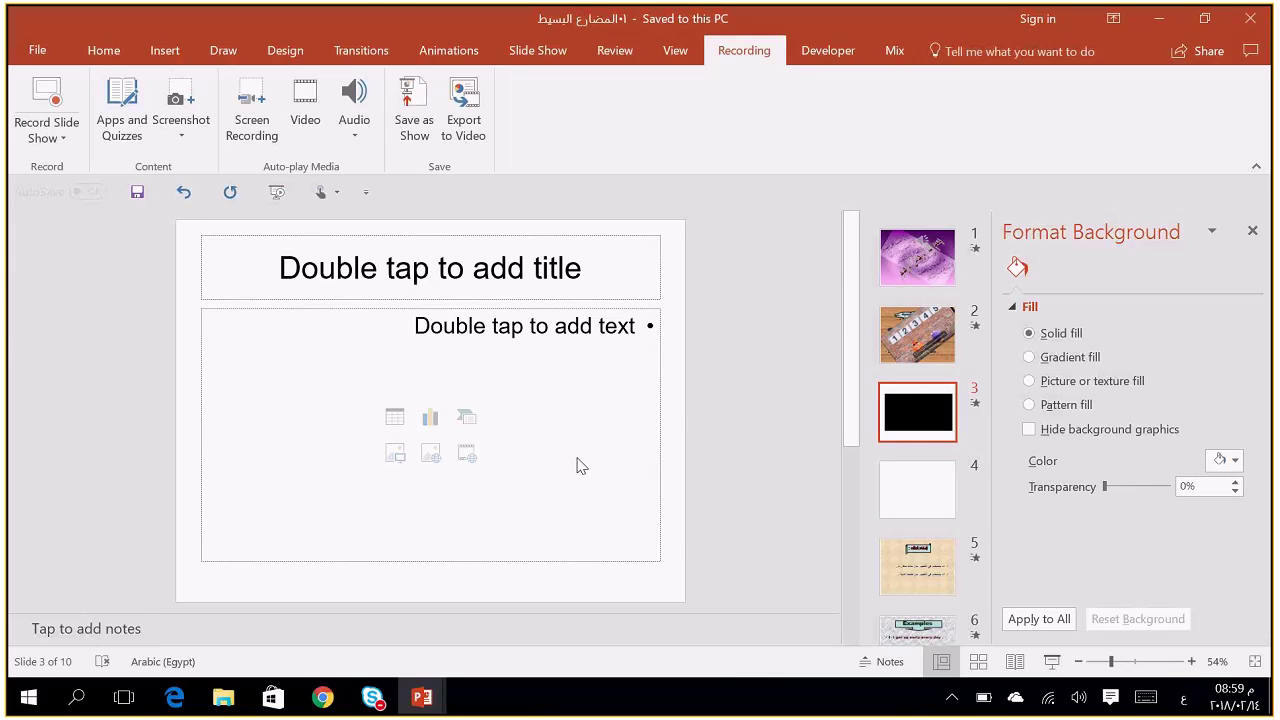
pyautogui.click(528, 410)
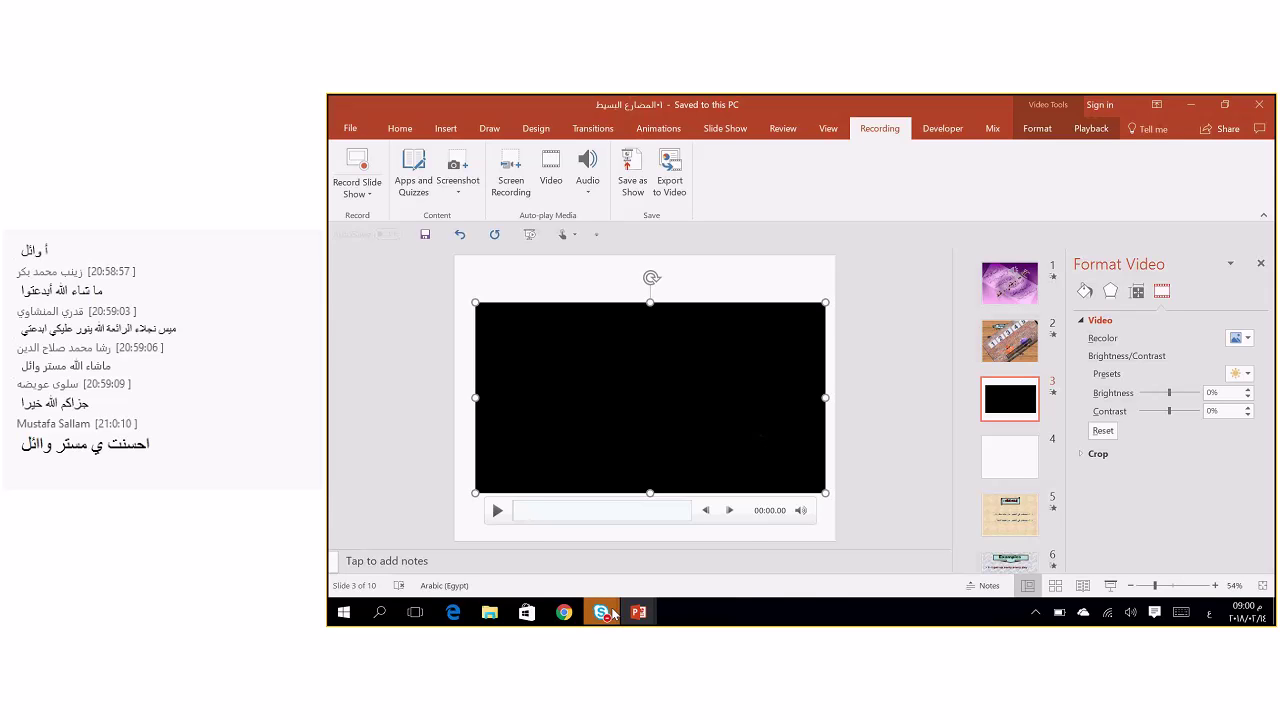
pyautogui.moveTo(612, 614)
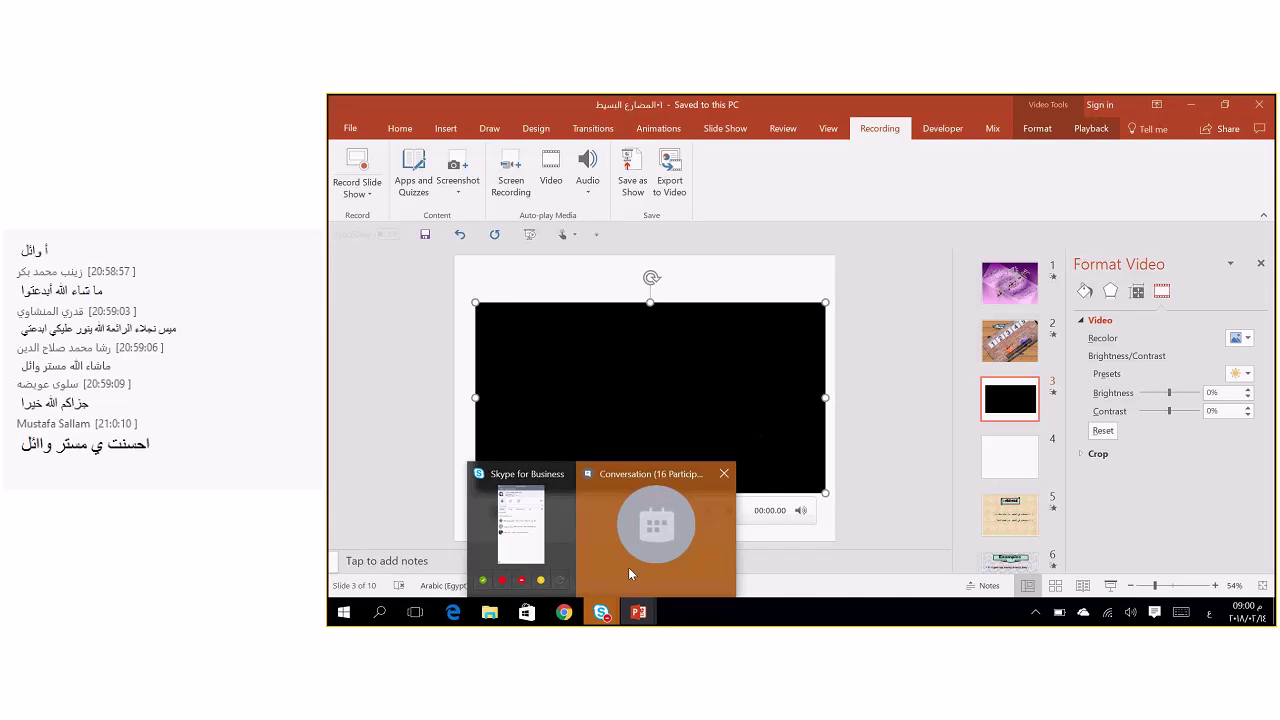
pyautogui.moveTo(628, 567)
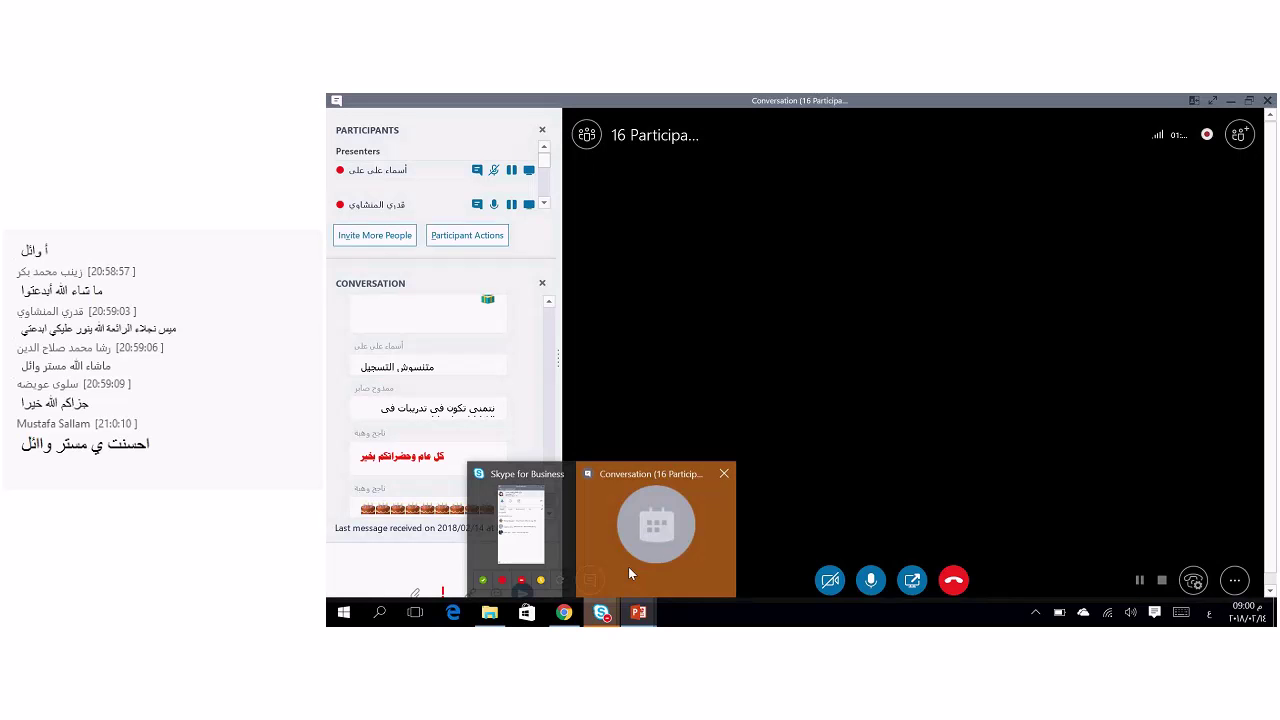
pyautogui.click(628, 566)
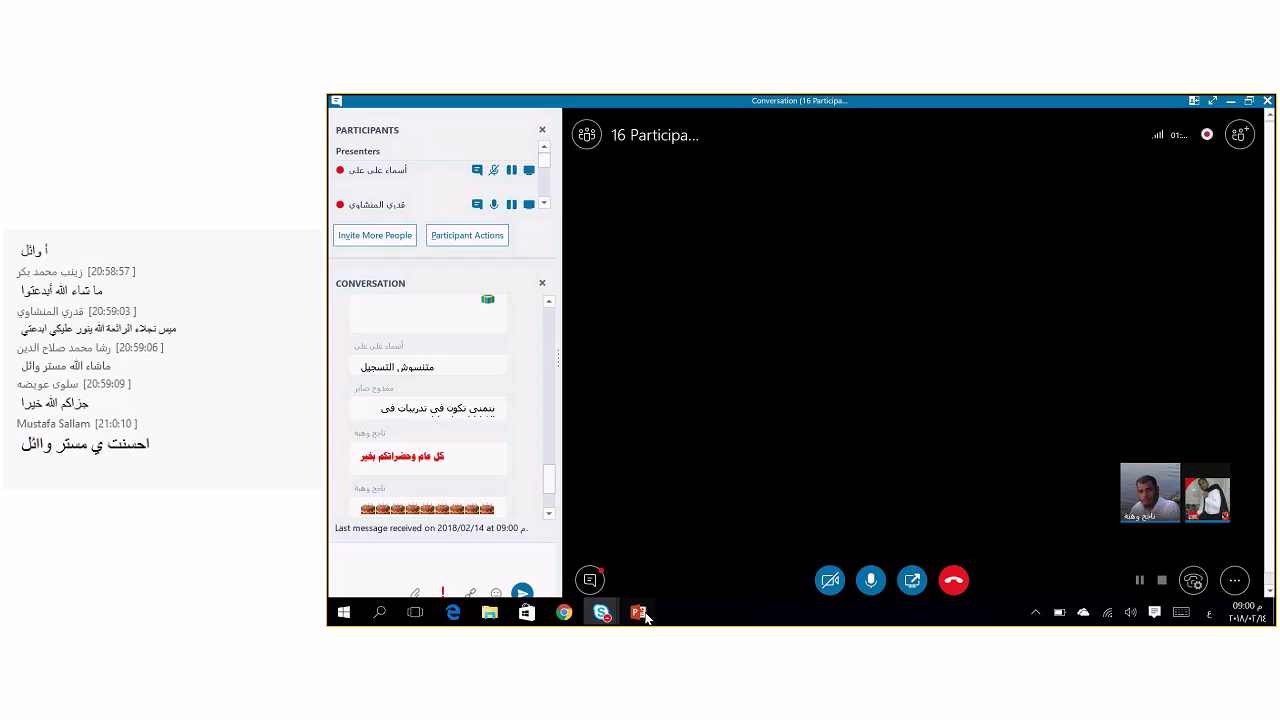
pyautogui.click(643, 613)
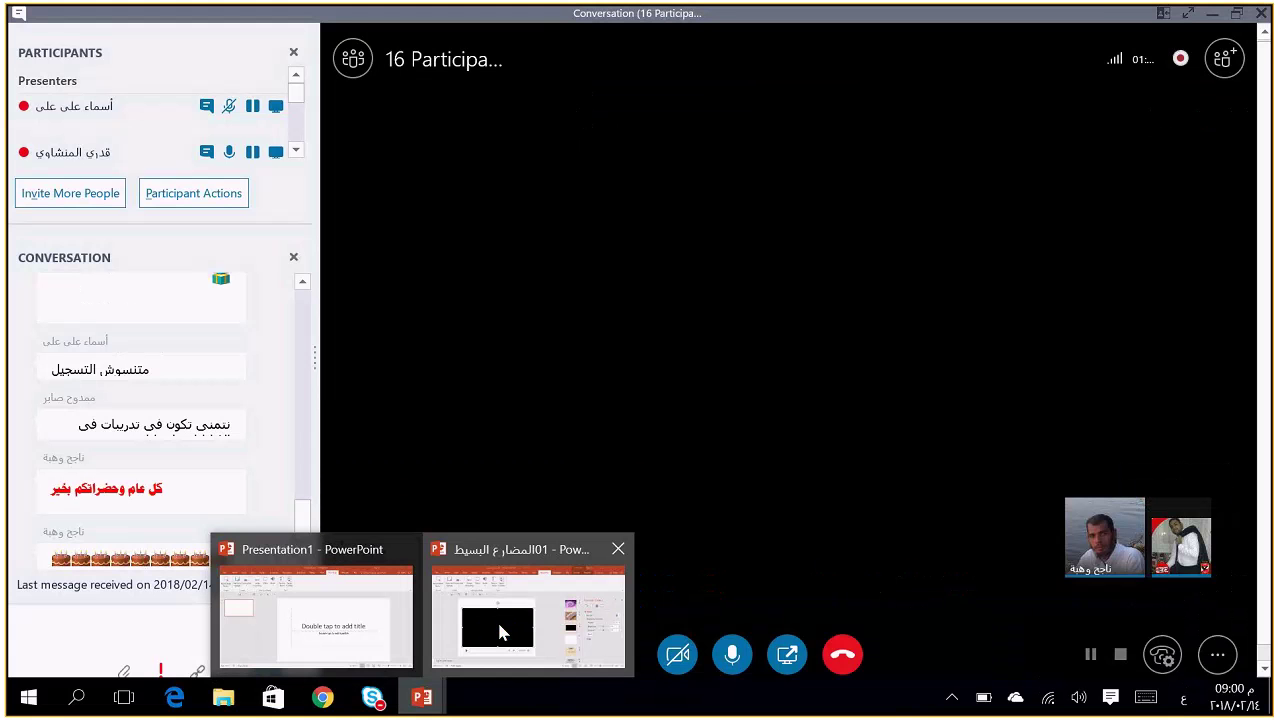
pyautogui.click(697, 564)
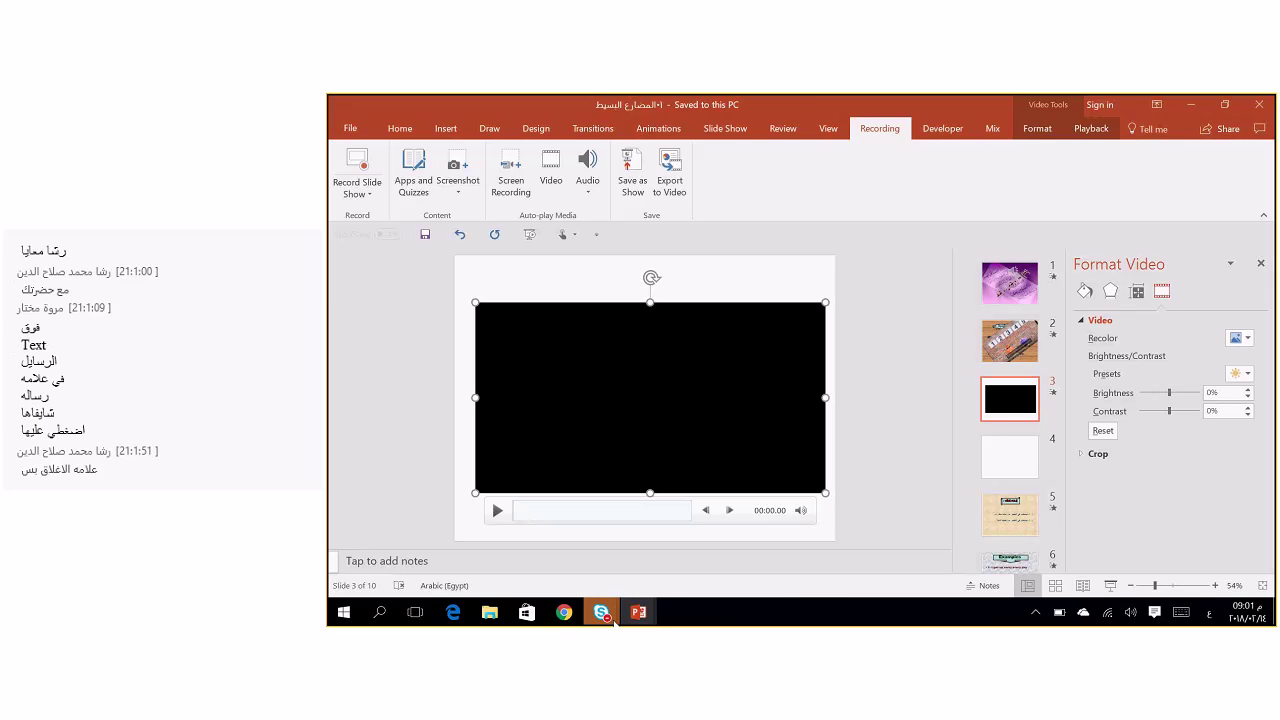
pyautogui.moveTo(614, 621)
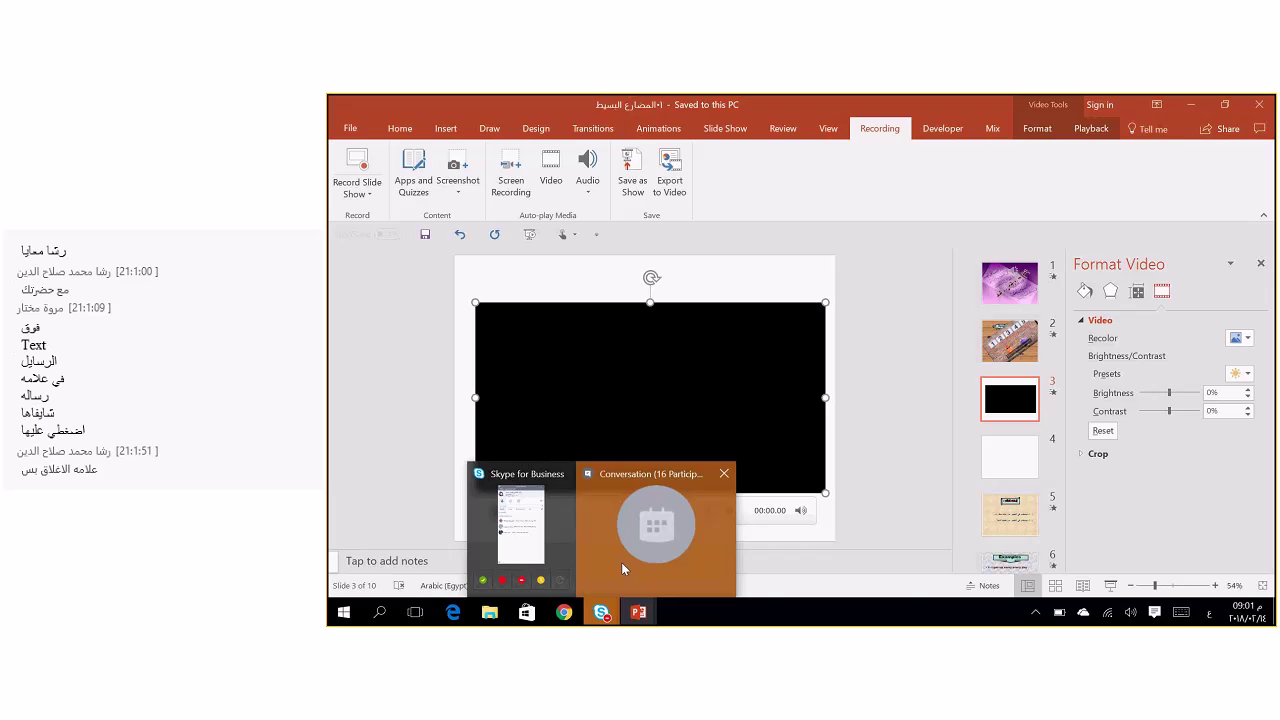
pyautogui.moveTo(621, 562)
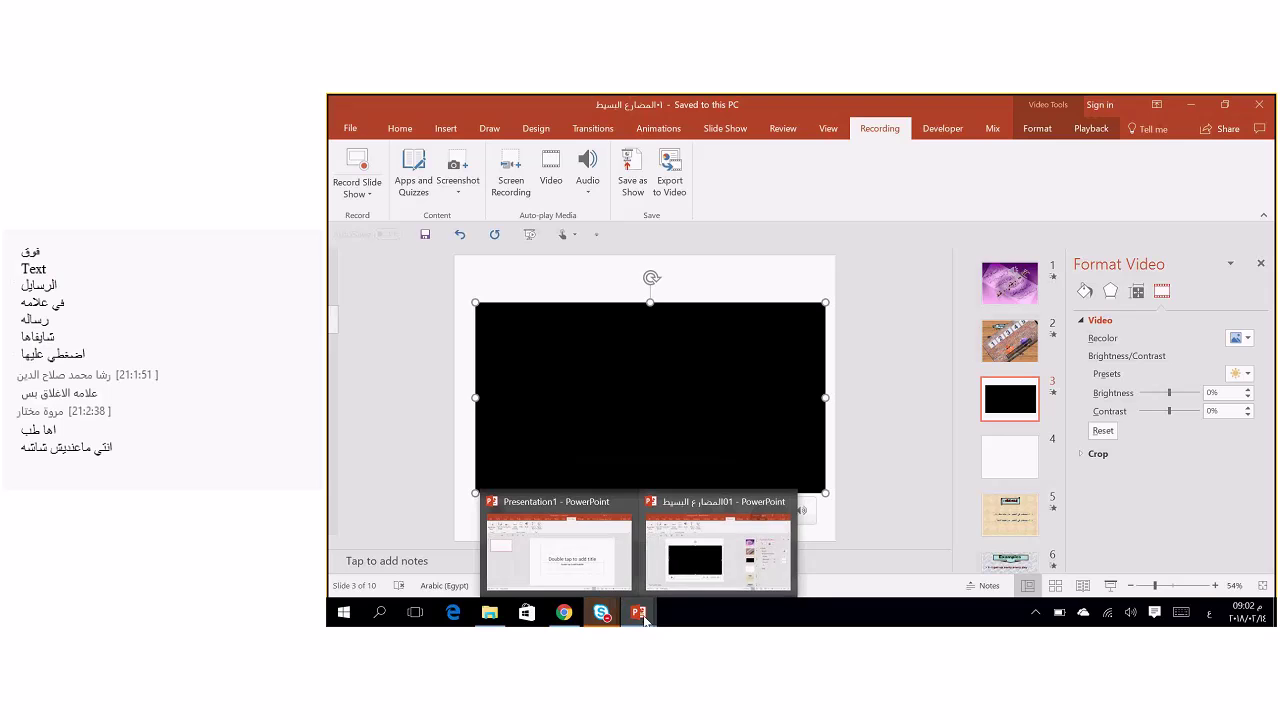
pyautogui.moveTo(487, 618)
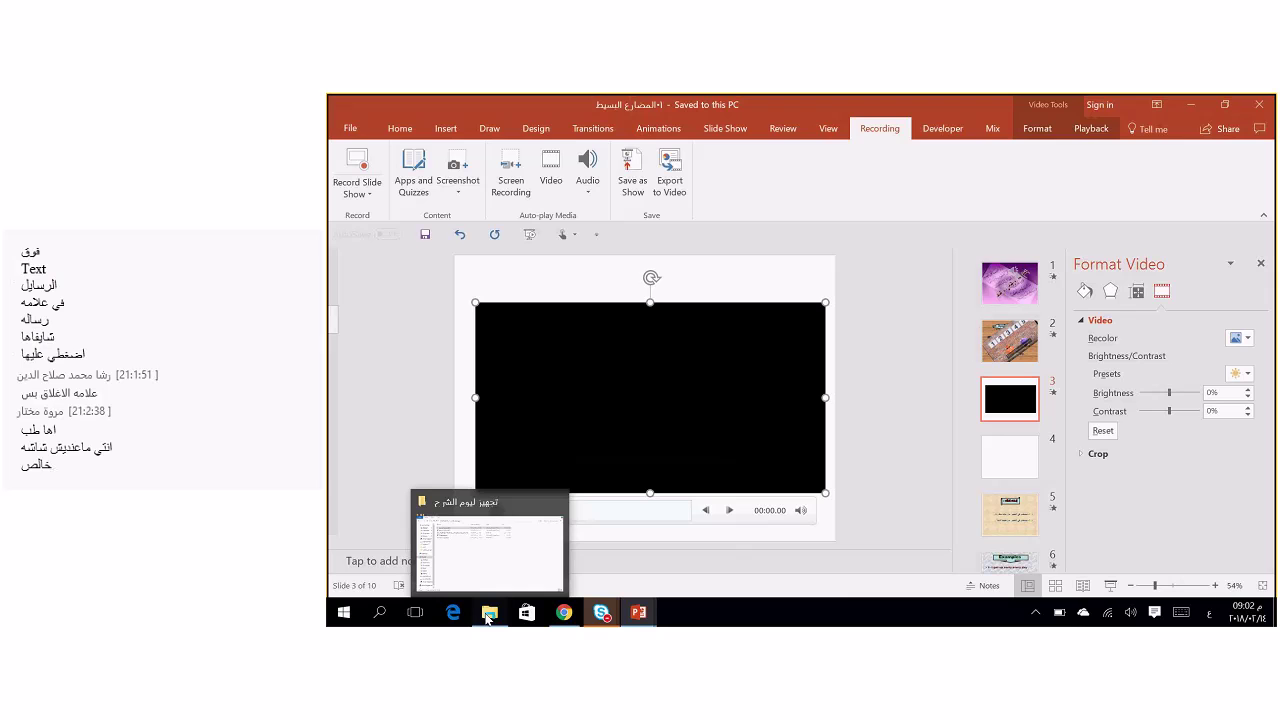
# Bring the project folder forward and inspect the Counting song MP4, This is myfather MP3 and PowerPoint files
pyautogui.click(487, 615)
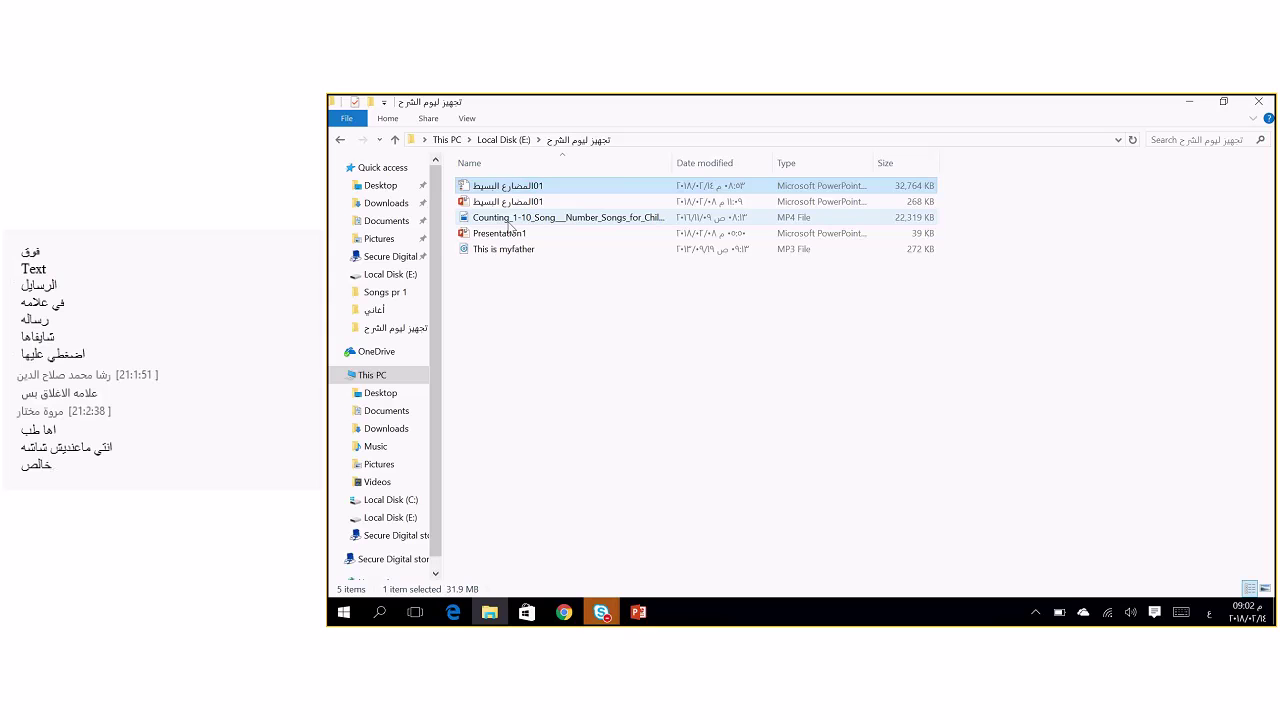
pyautogui.moveTo(508, 224); pyautogui.dragTo(528, 228)
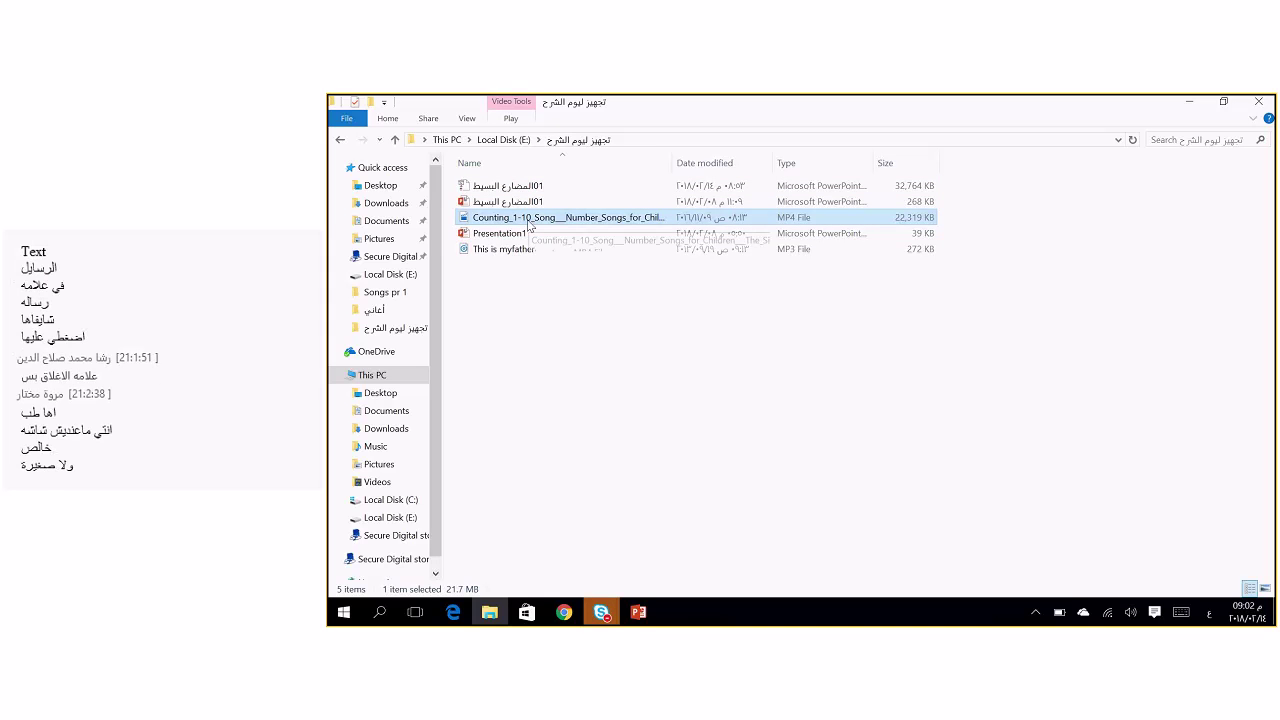
pyautogui.moveTo(528, 228); pyautogui.dragTo(497, 257)
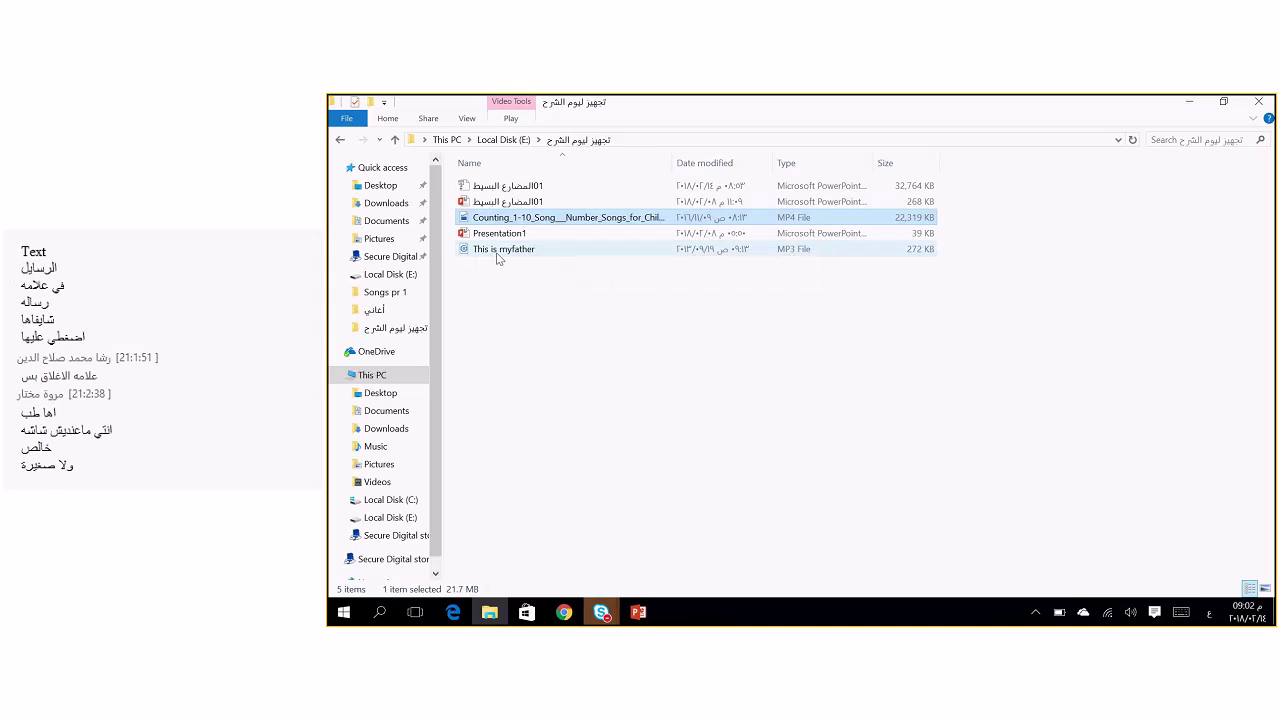
pyautogui.click(497, 254)
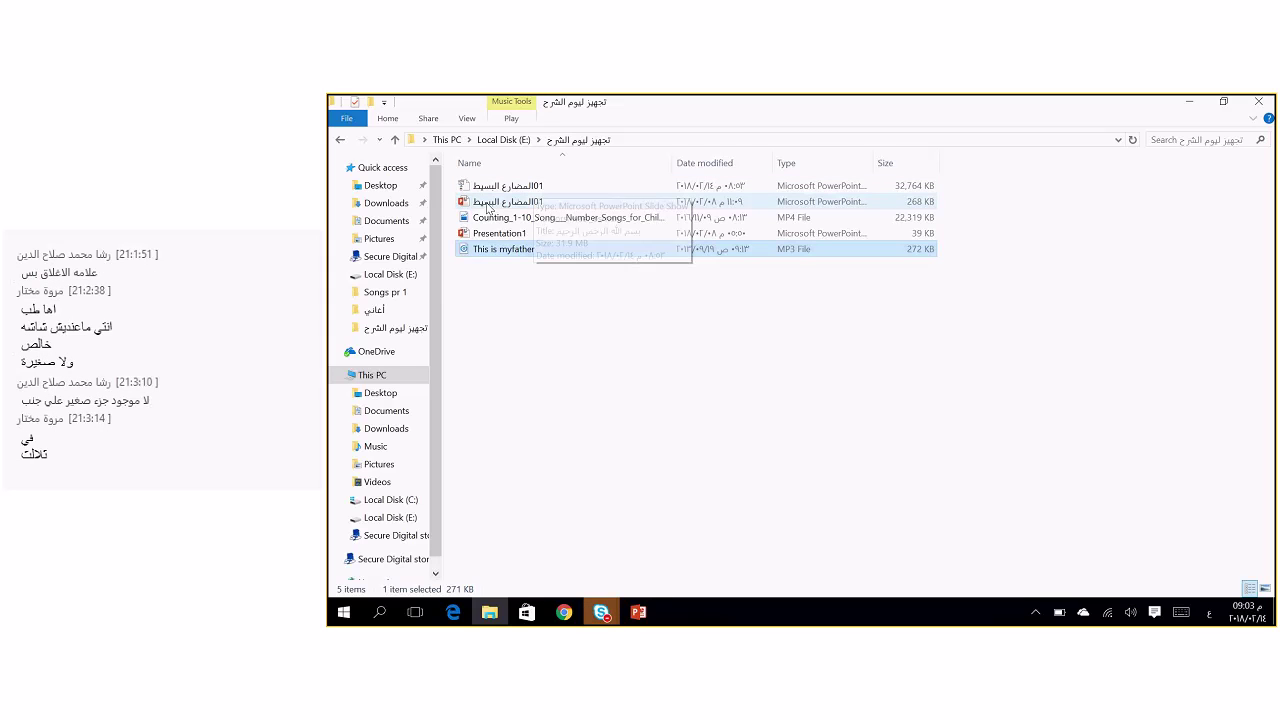
pyautogui.click(492, 204)
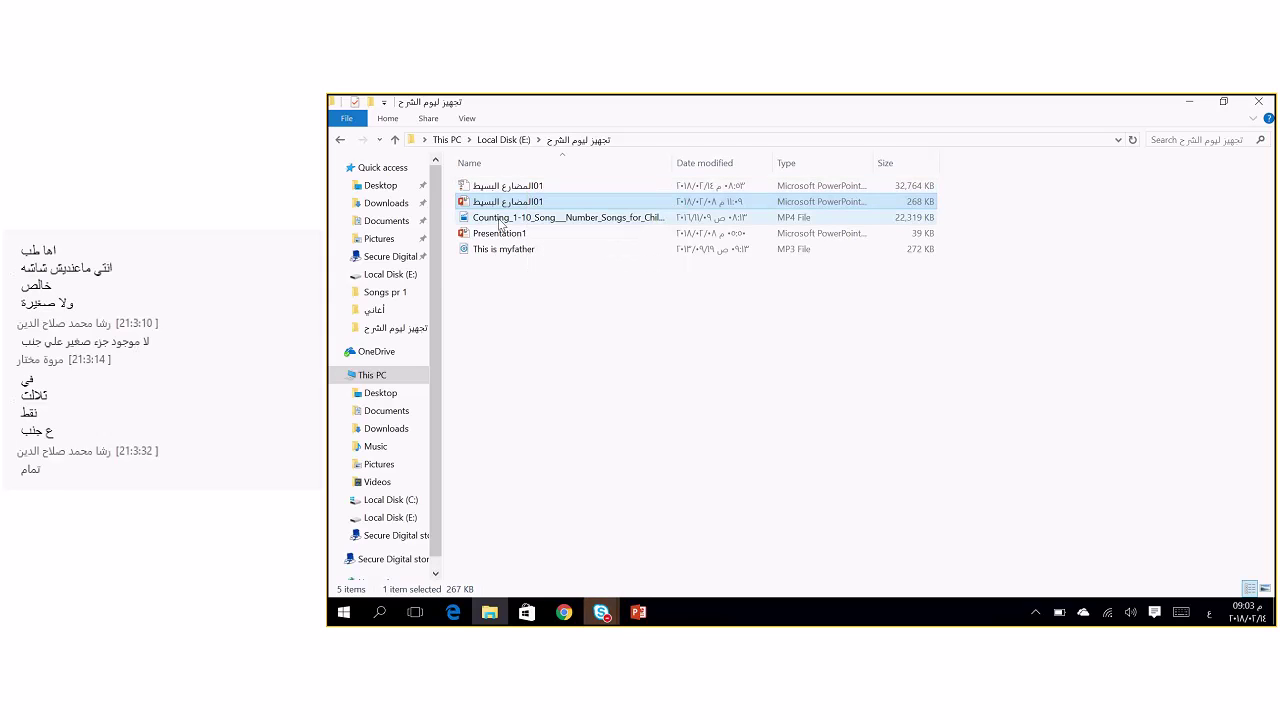
pyautogui.click(499, 222)
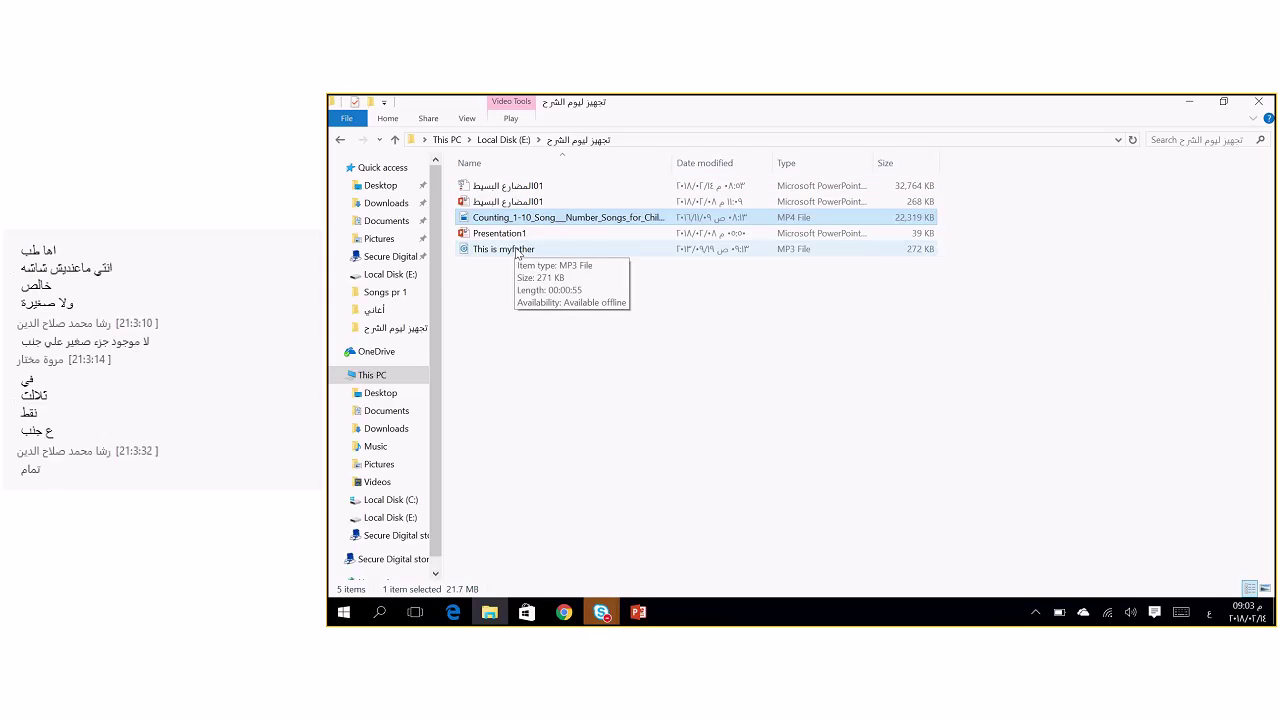
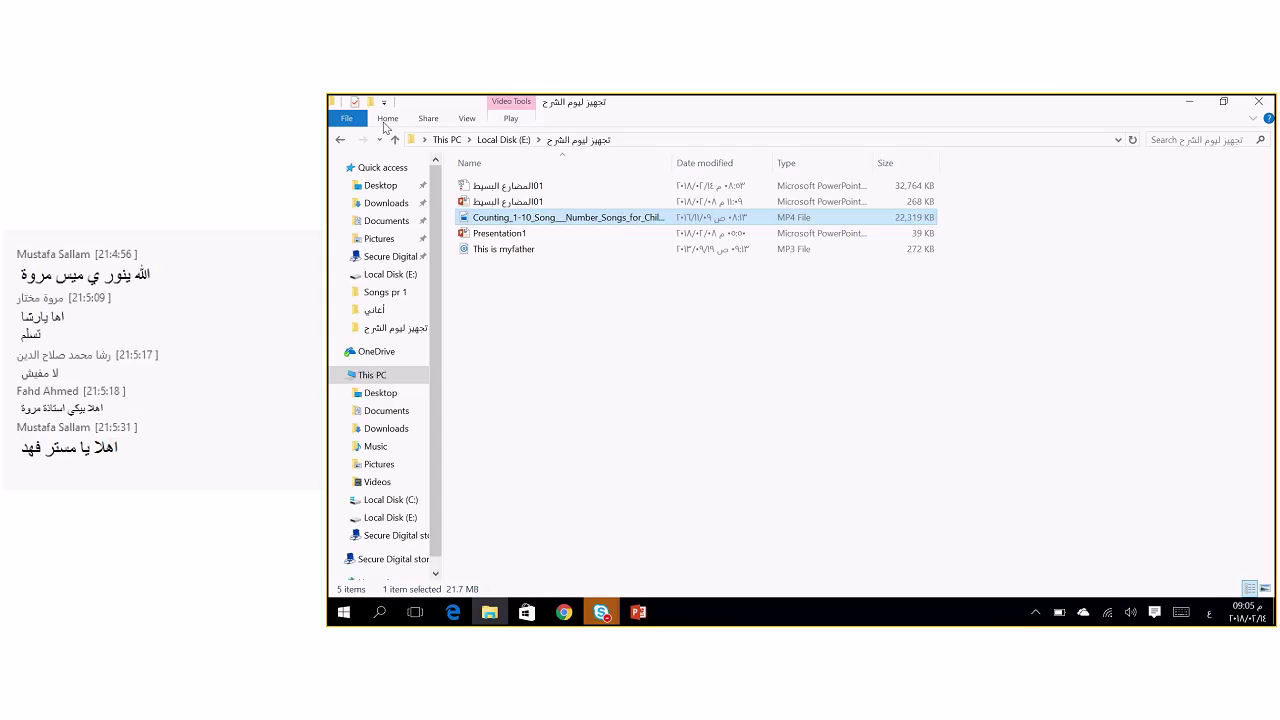
# Bring up thumbnails of the open Skype for Business meeting windows from the taskbar
pyautogui.click(602, 612)
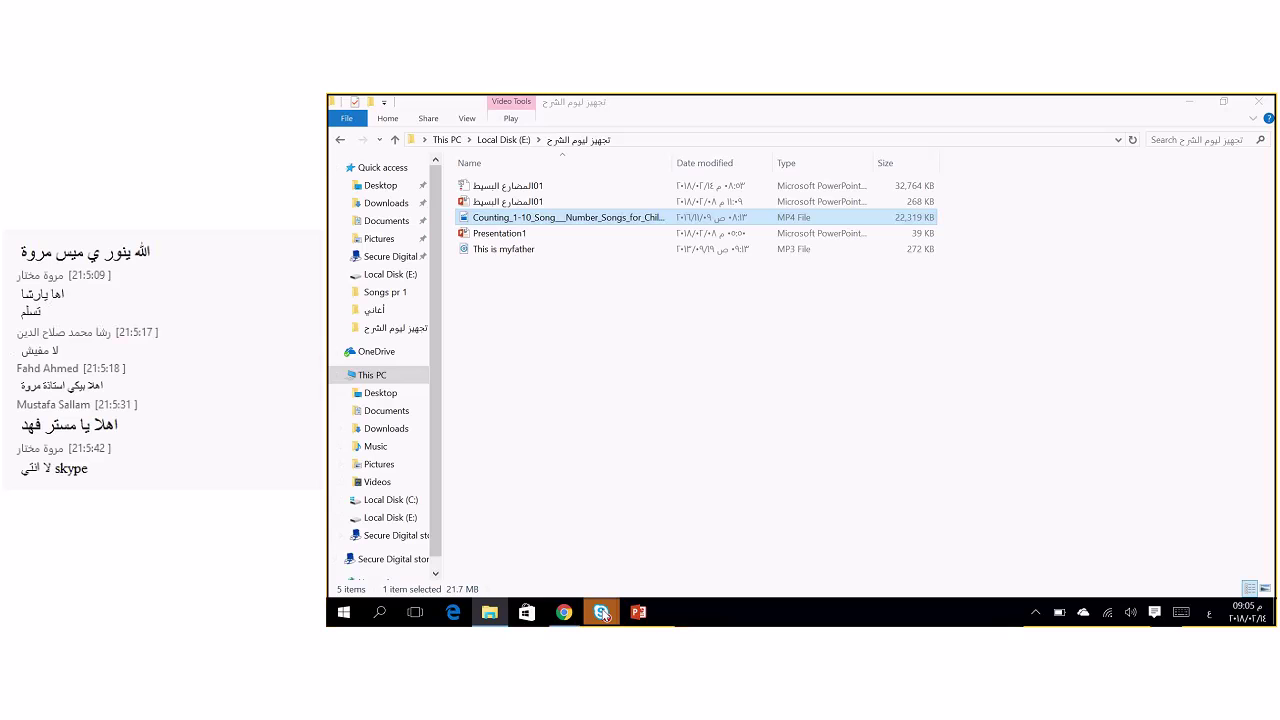
pyautogui.moveTo(606, 615)
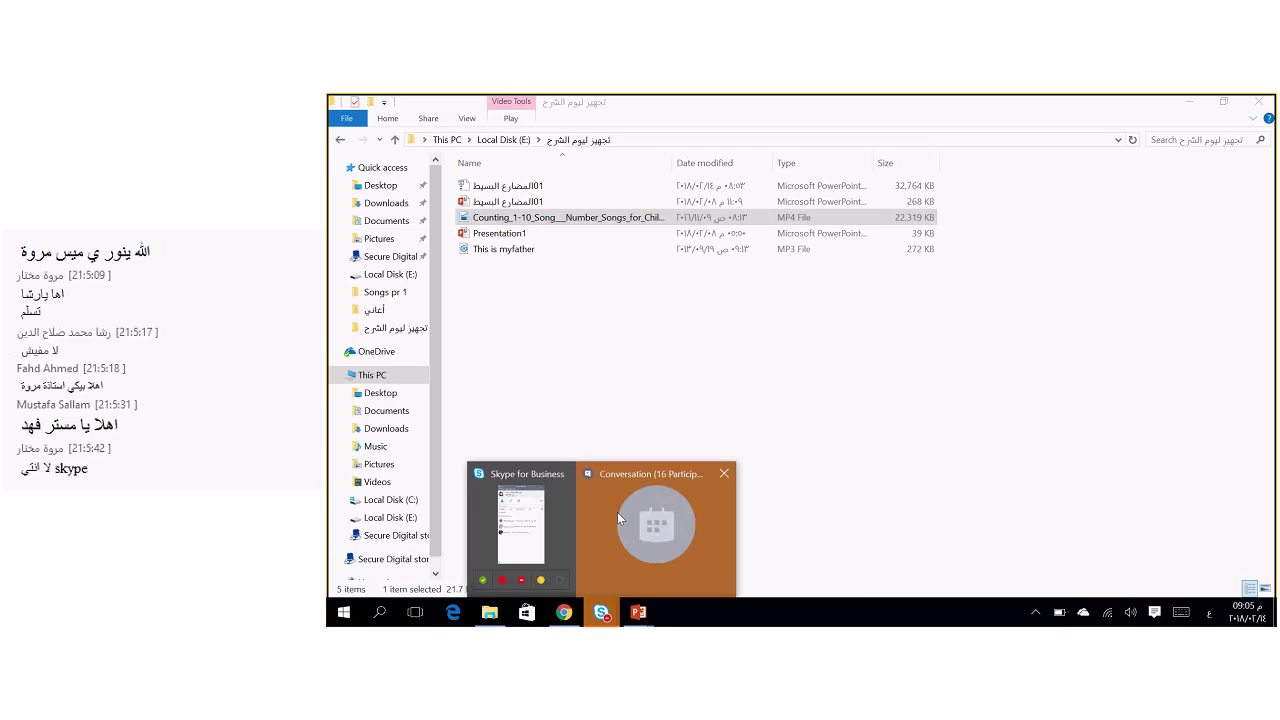
pyautogui.moveTo(618, 515)
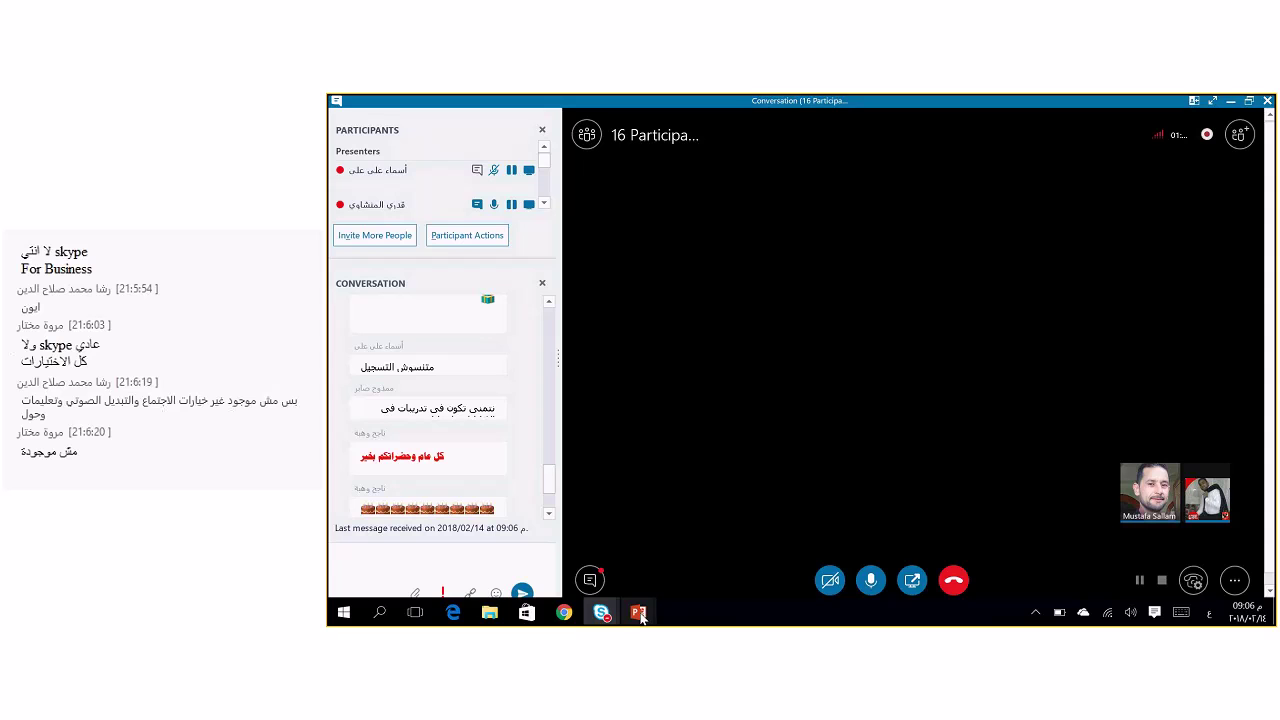
# Show the PowerPoint presentation previews and choose the presentation containing the video
pyautogui.click(641, 614)
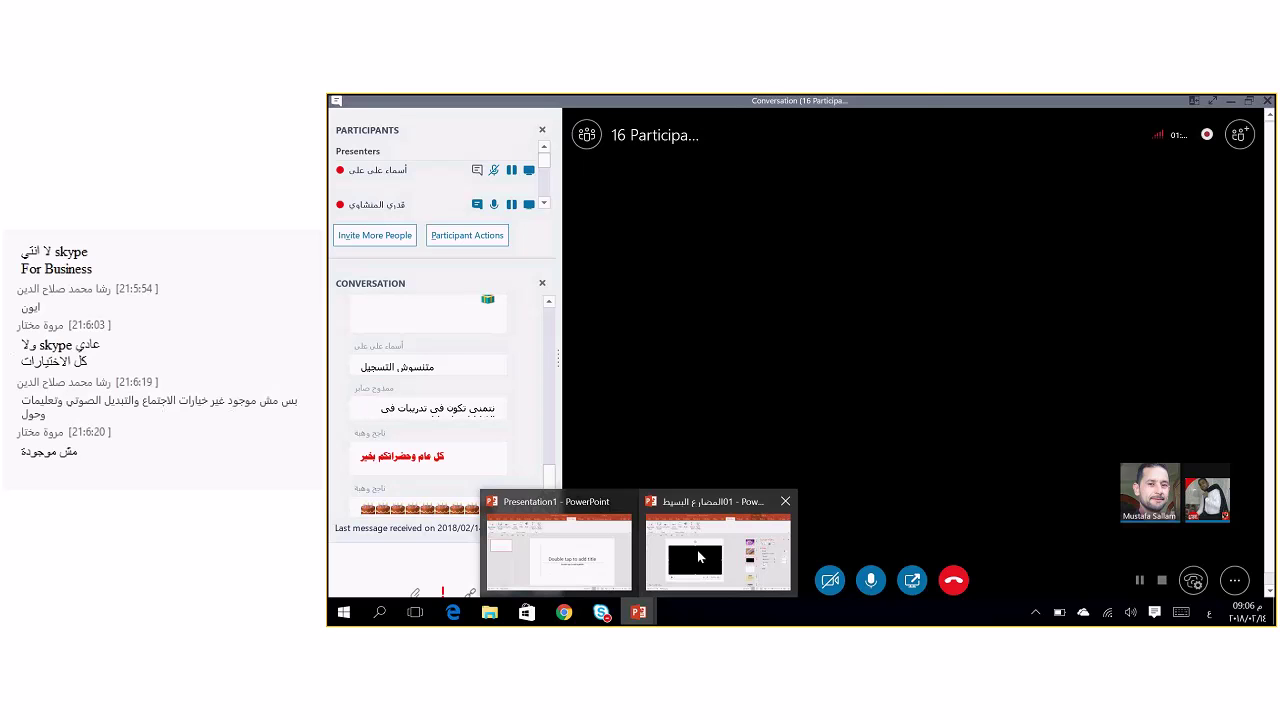
pyautogui.click(698, 557)
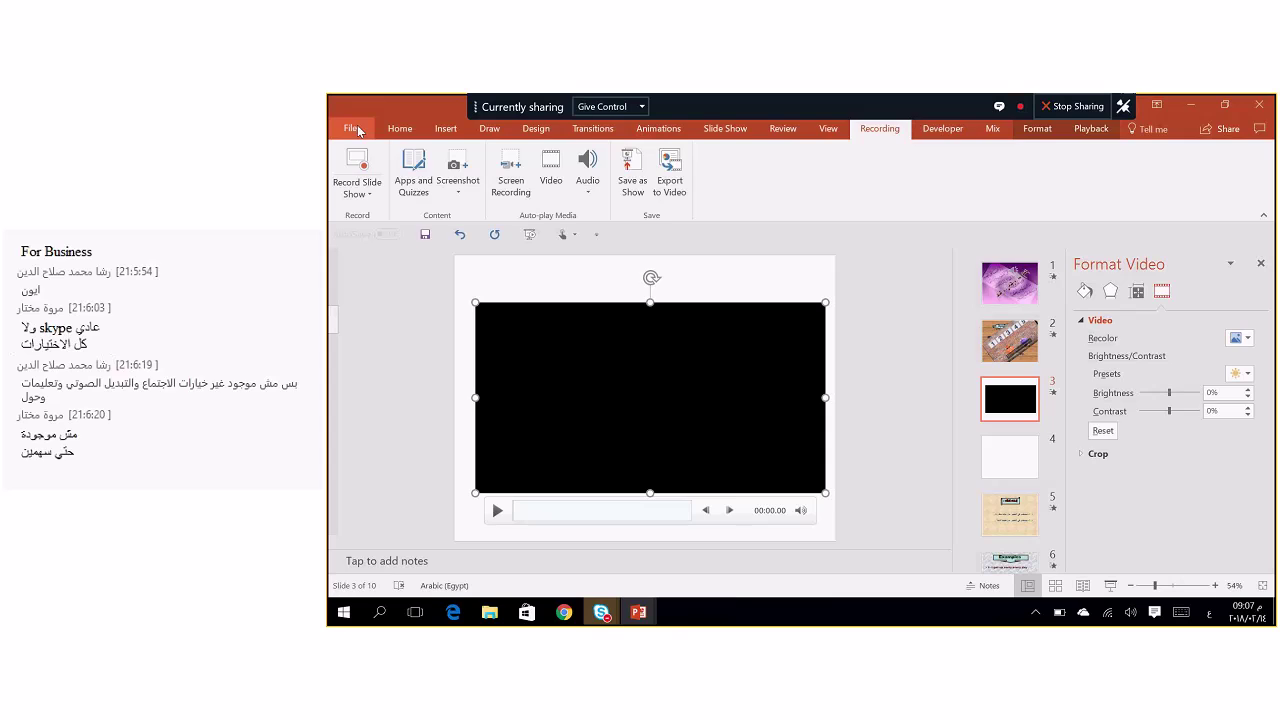
# Check File > Info, return to the slides, then try Screen Recording and Video
pyautogui.click(358, 129)
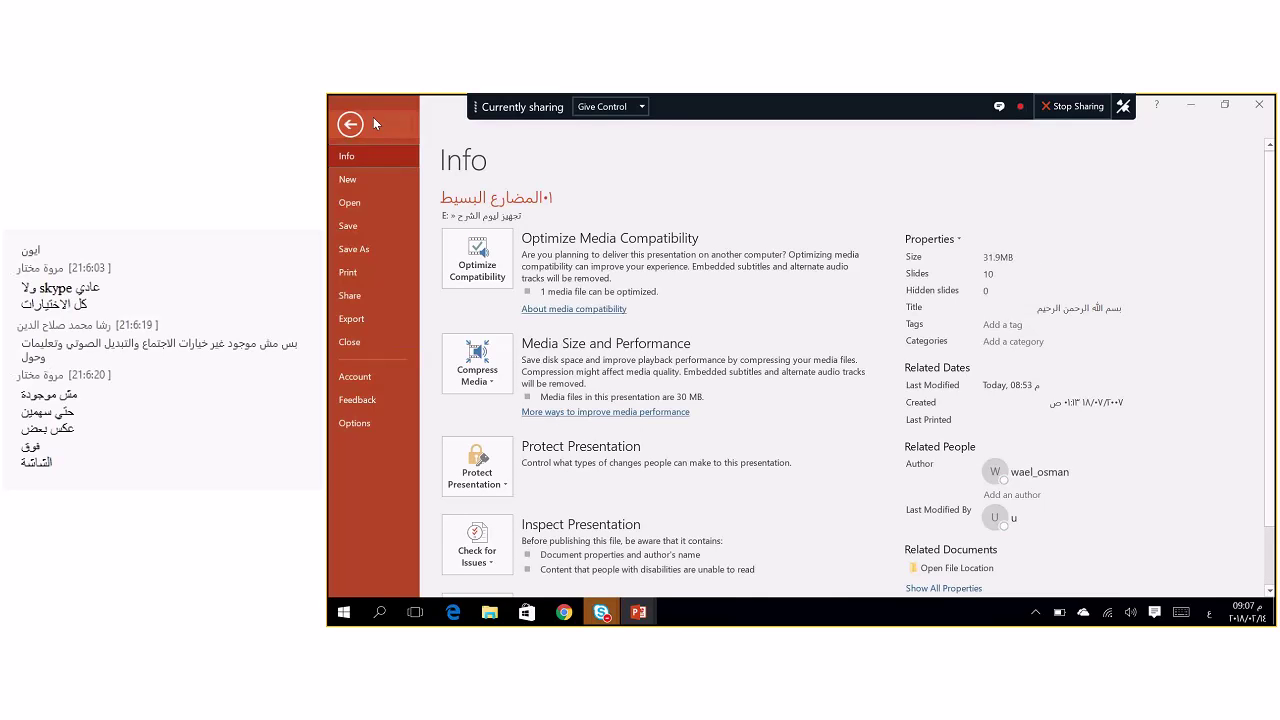
pyautogui.press('Escape')
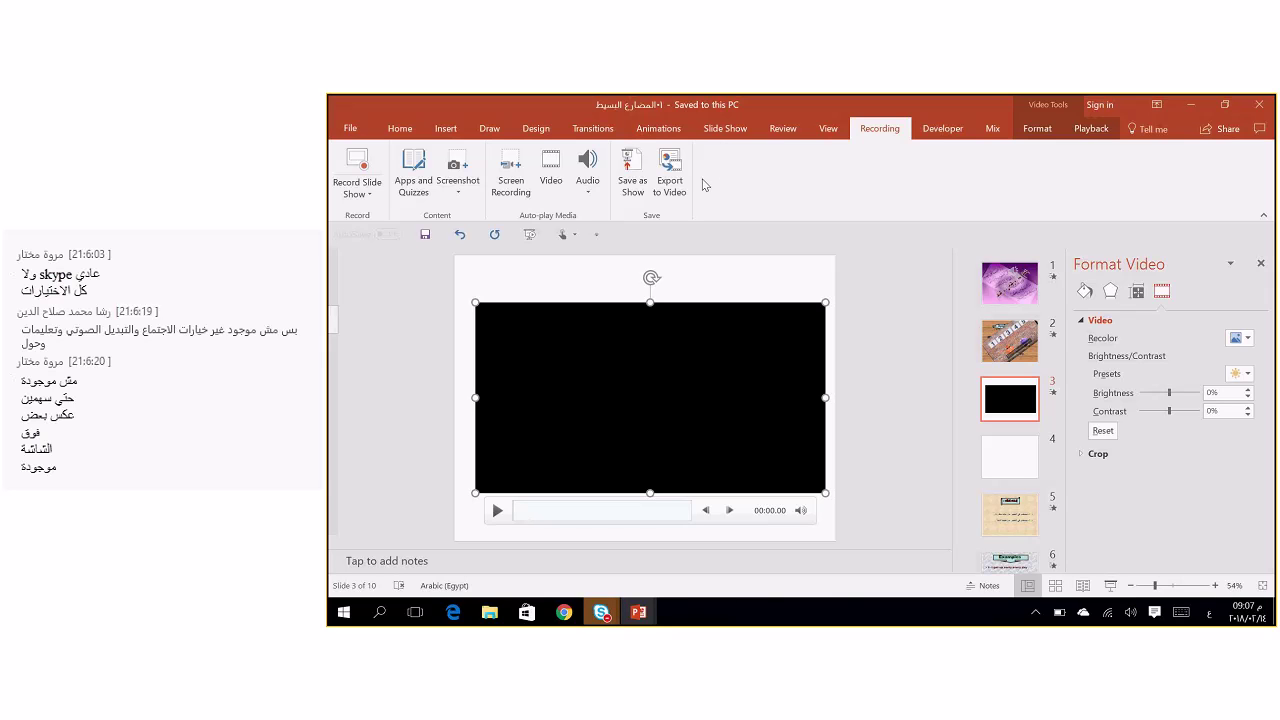
pyautogui.click(511, 175)
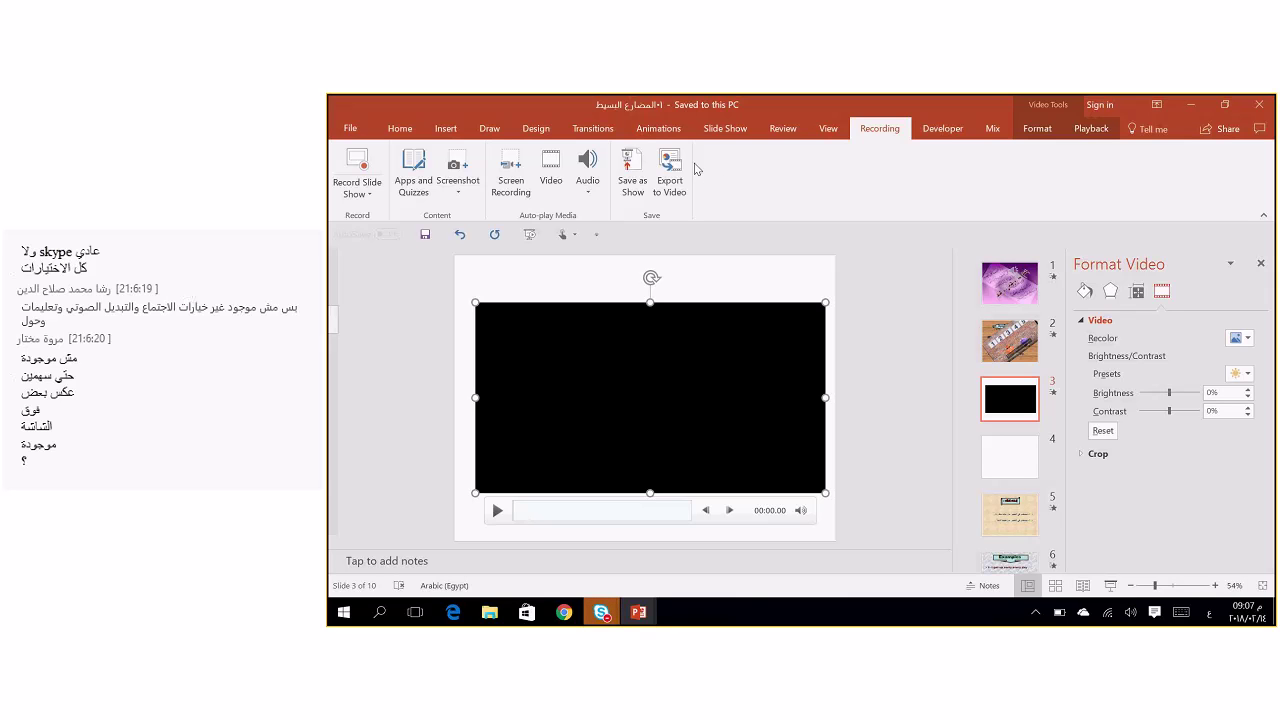
pyautogui.click(551, 170)
# Open File > Account and expand the Update Options list for Office 365 ProPlus
pyautogui.click(353, 128)
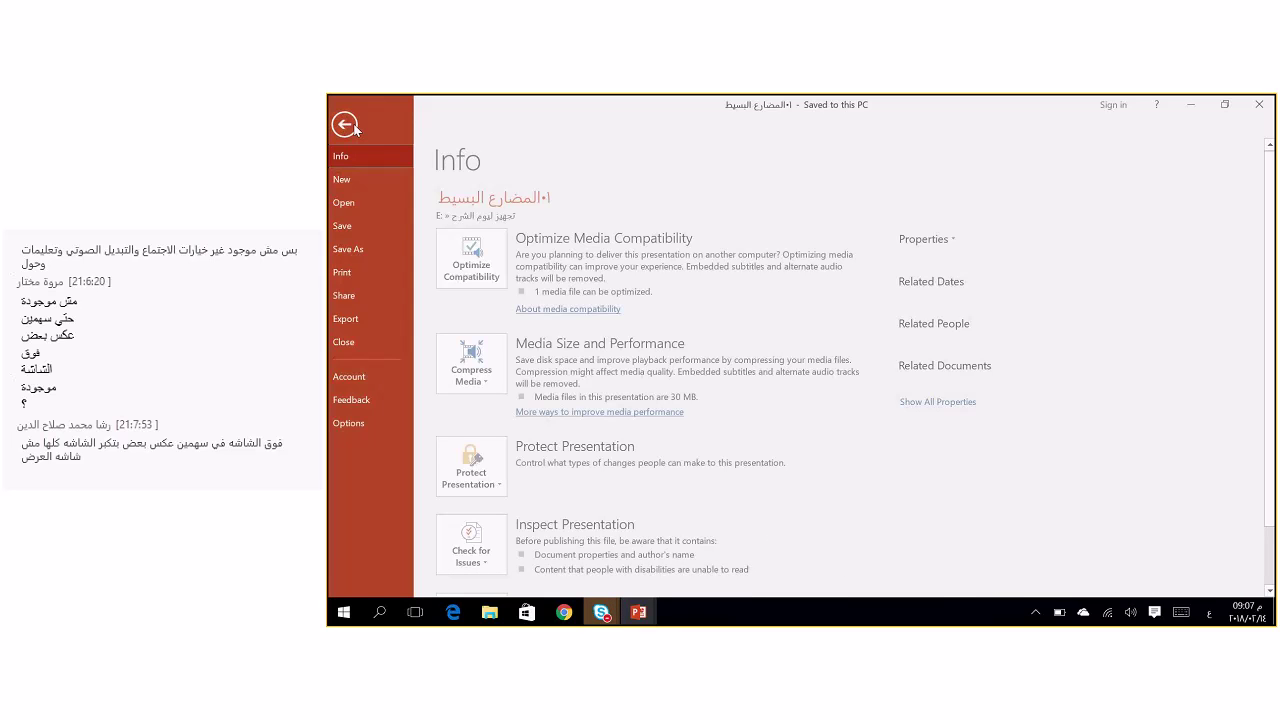
pyautogui.click(359, 379)
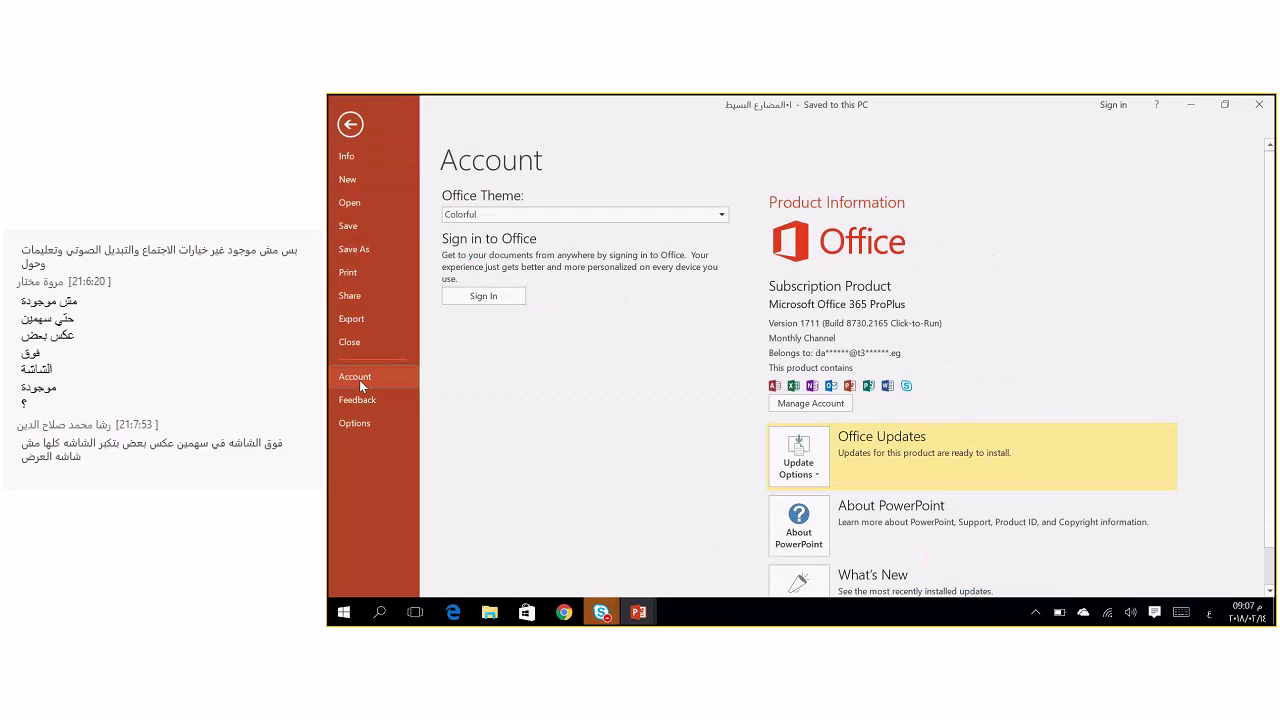
pyautogui.click(811, 464)
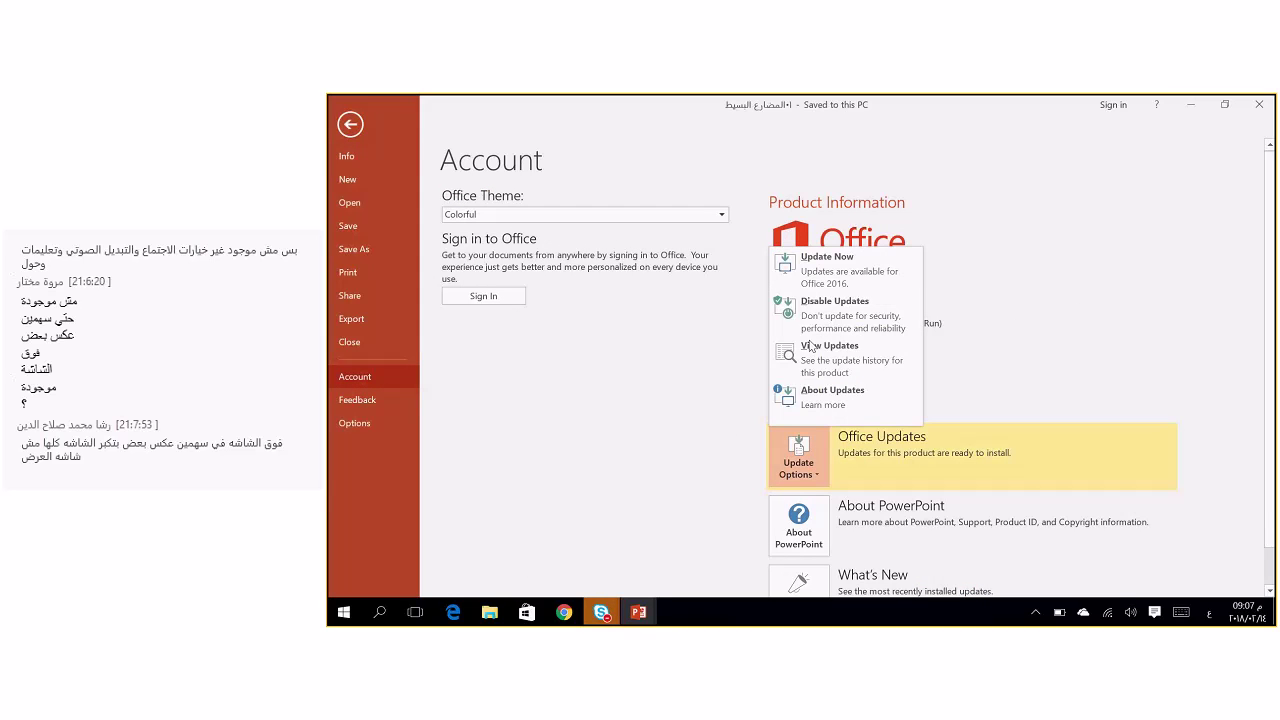
pyautogui.click(811, 346)
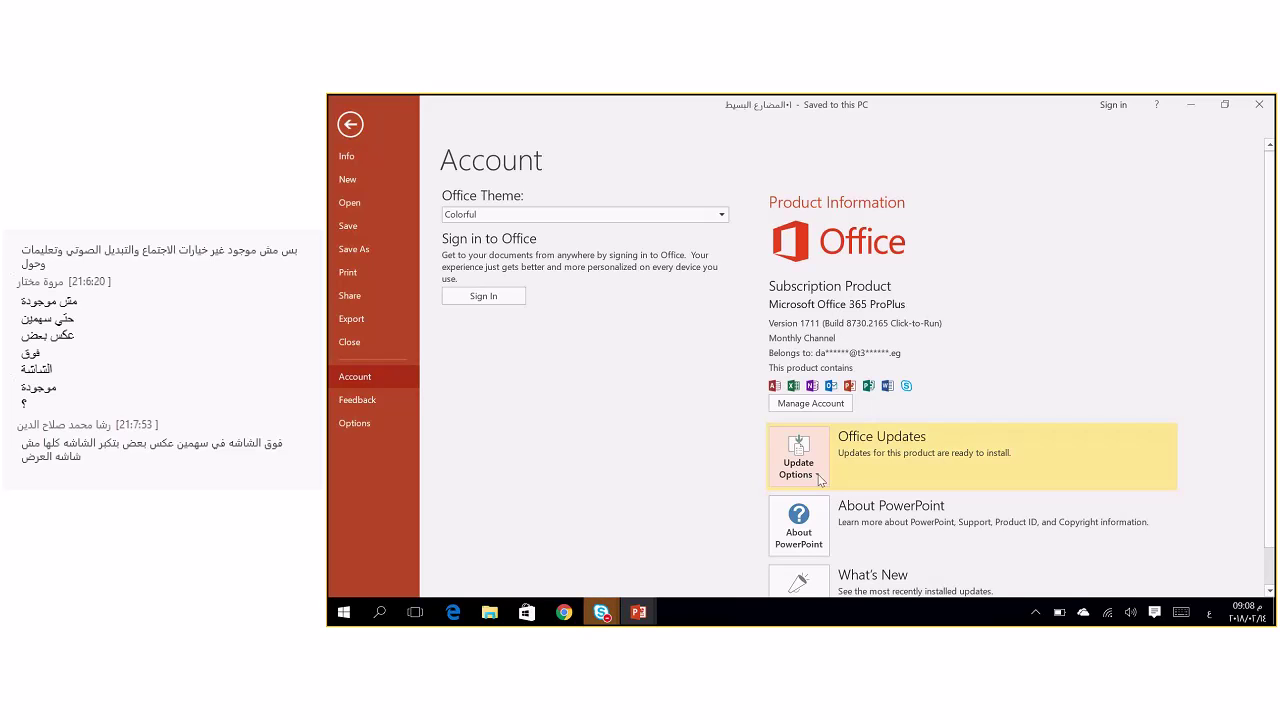
pyautogui.click(810, 476)
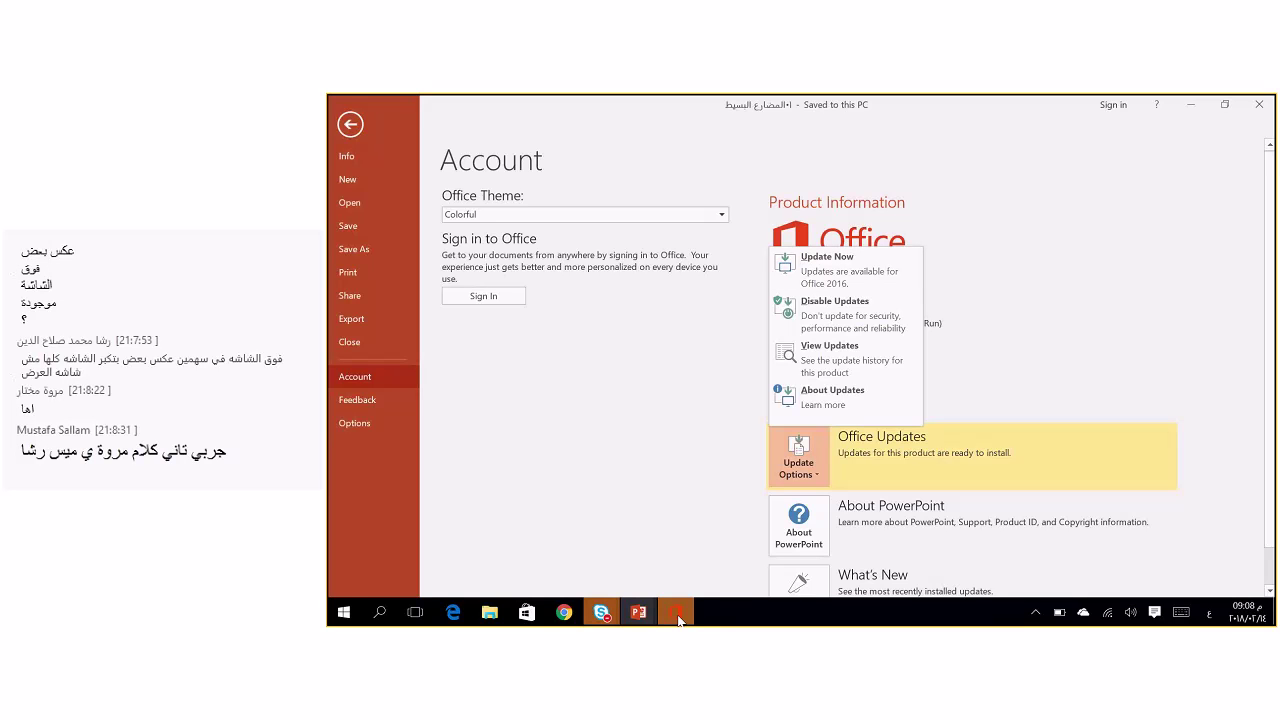
pyautogui.moveTo(678, 620)
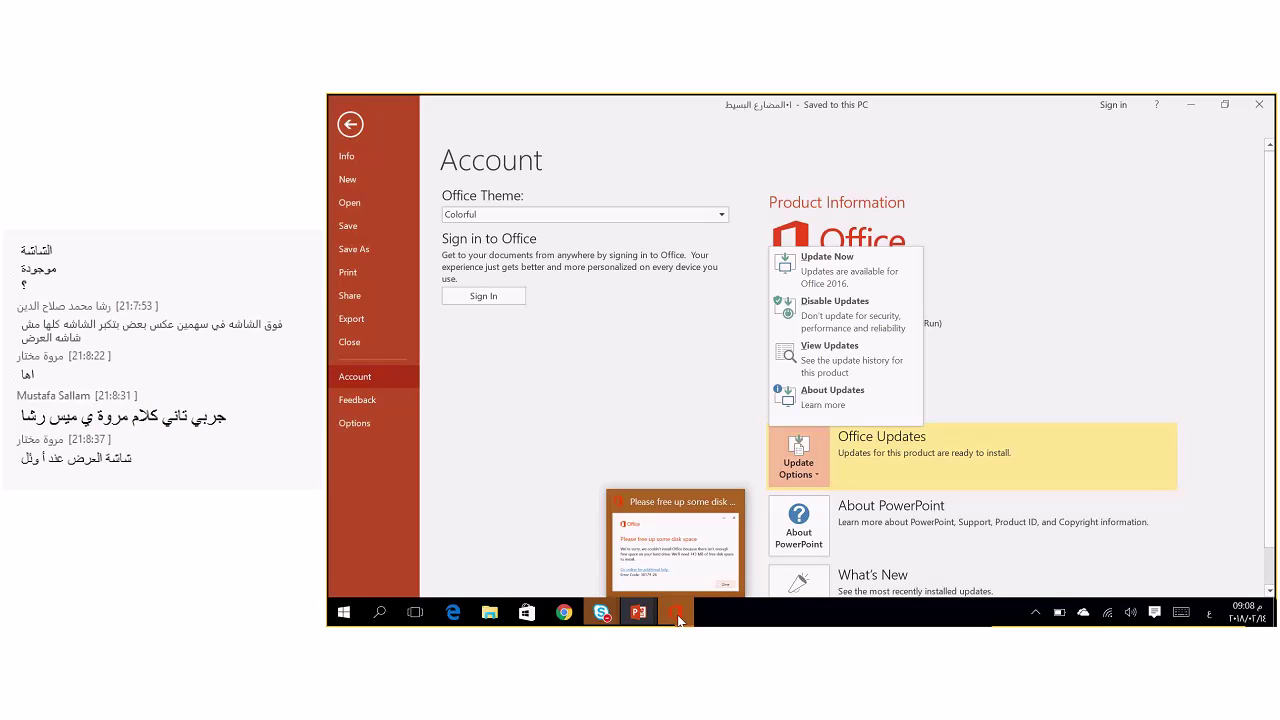
# Close the Office installer error requesting 143 MB more free disk space (code 30179-26)
pyautogui.click(679, 620)
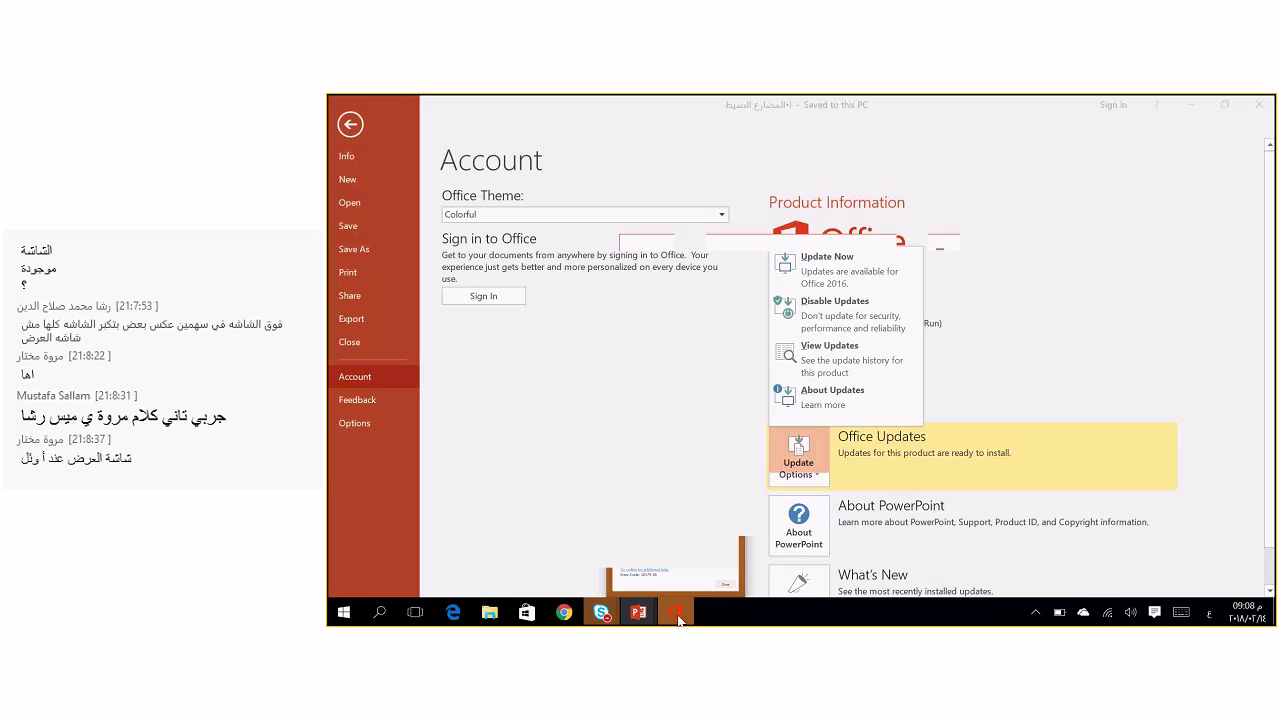
pyautogui.click(678, 617)
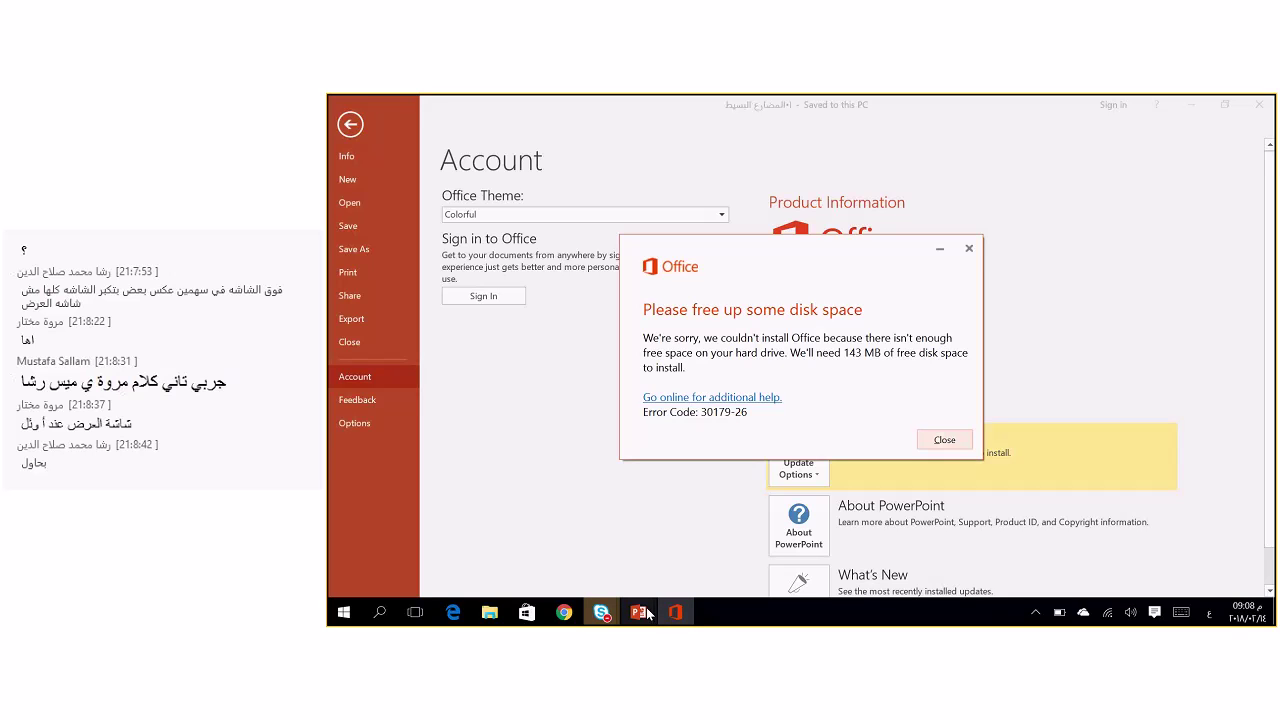
pyautogui.moveTo(687, 536)
pyautogui.click(945, 441)
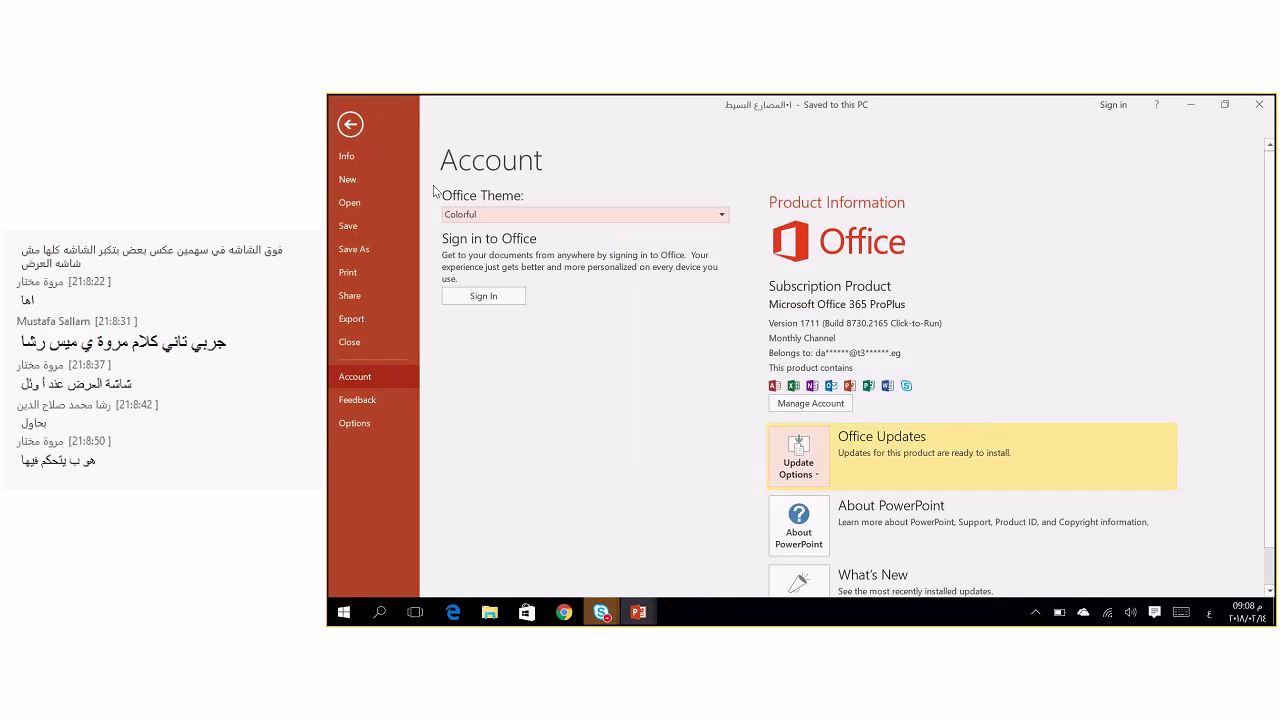
# Exit the Account page and bring the 16-participant Conversation window back to front
pyautogui.click(382, 128)
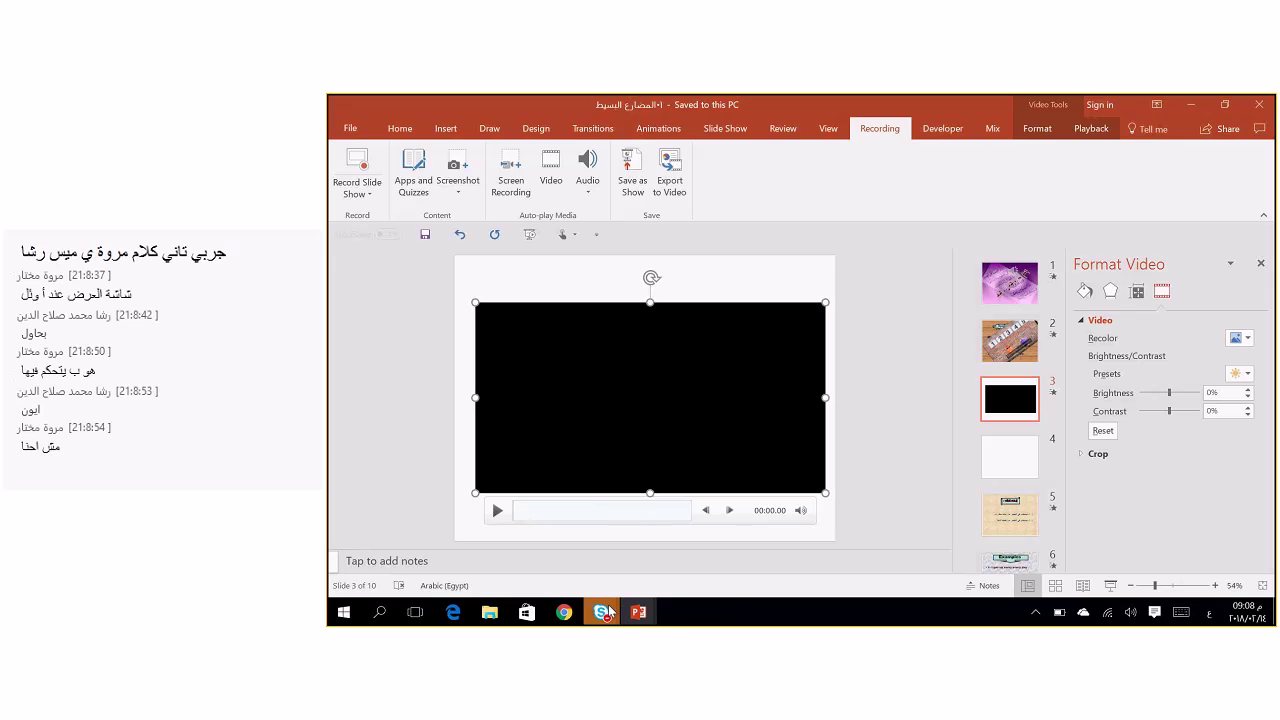
pyautogui.moveTo(607, 612)
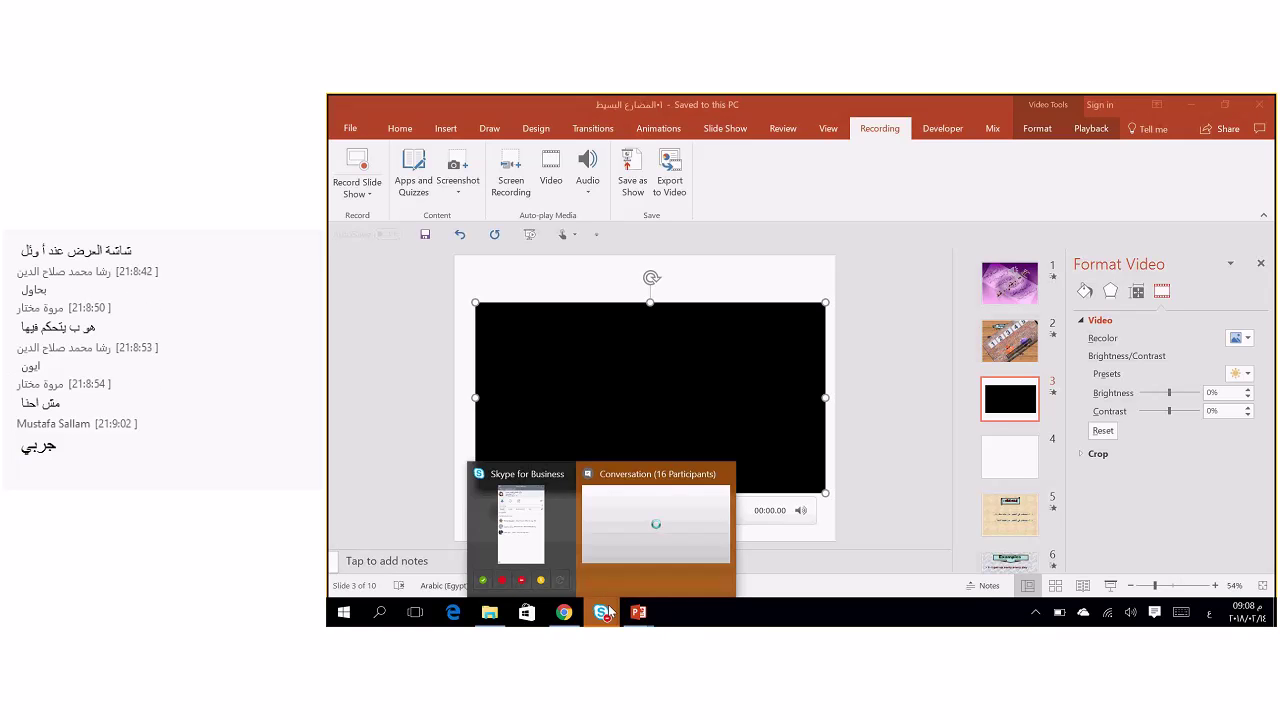
pyautogui.moveTo(623, 567)
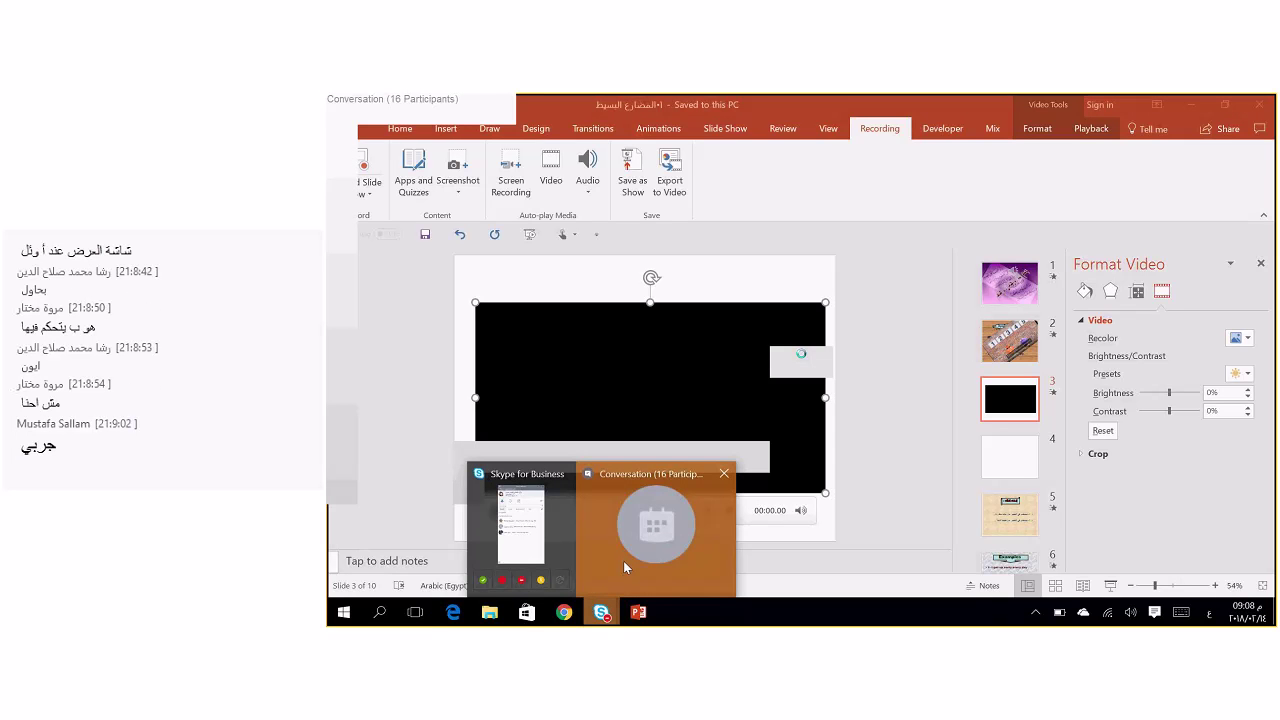
pyautogui.click(624, 563)
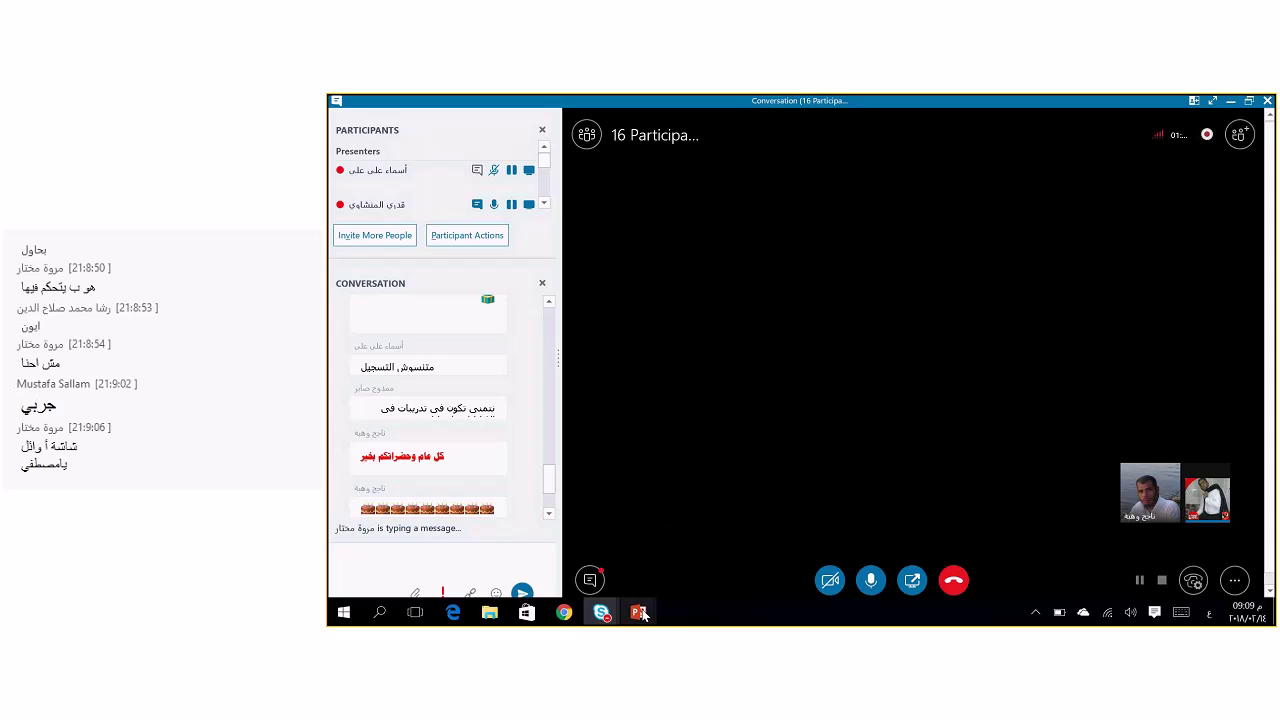
pyautogui.moveTo(642, 611)
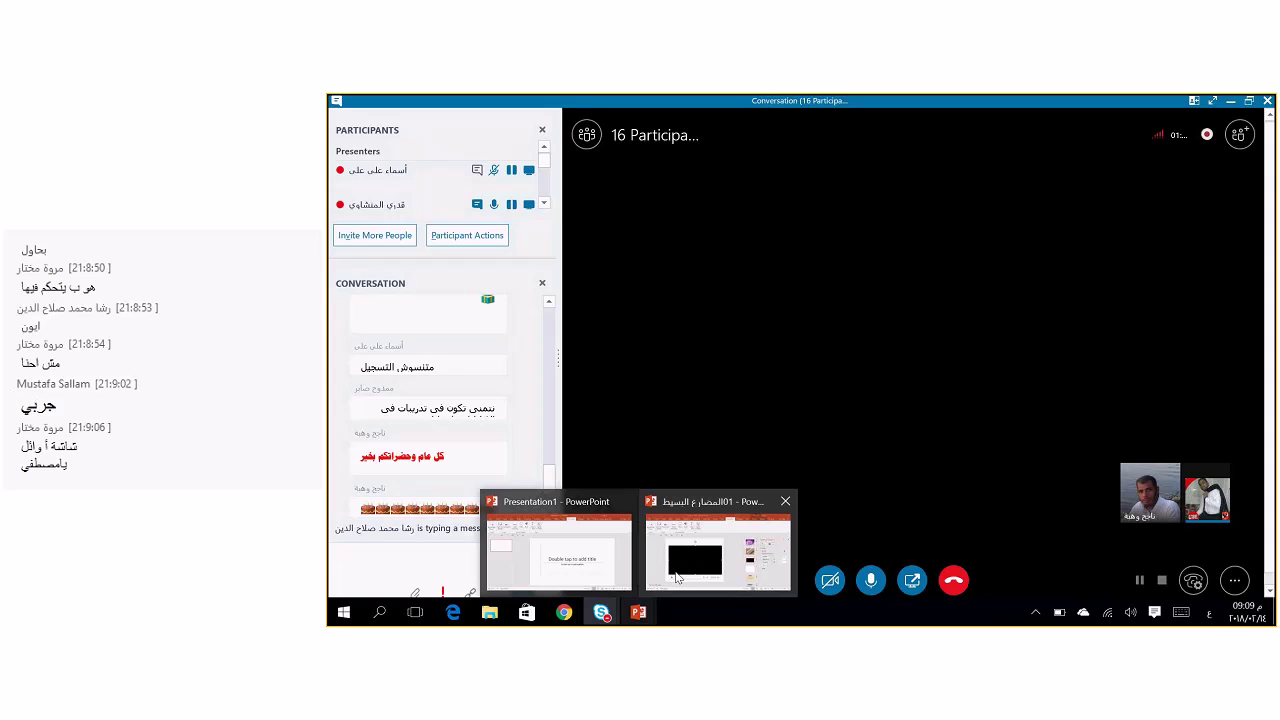
pyautogui.moveTo(677, 578)
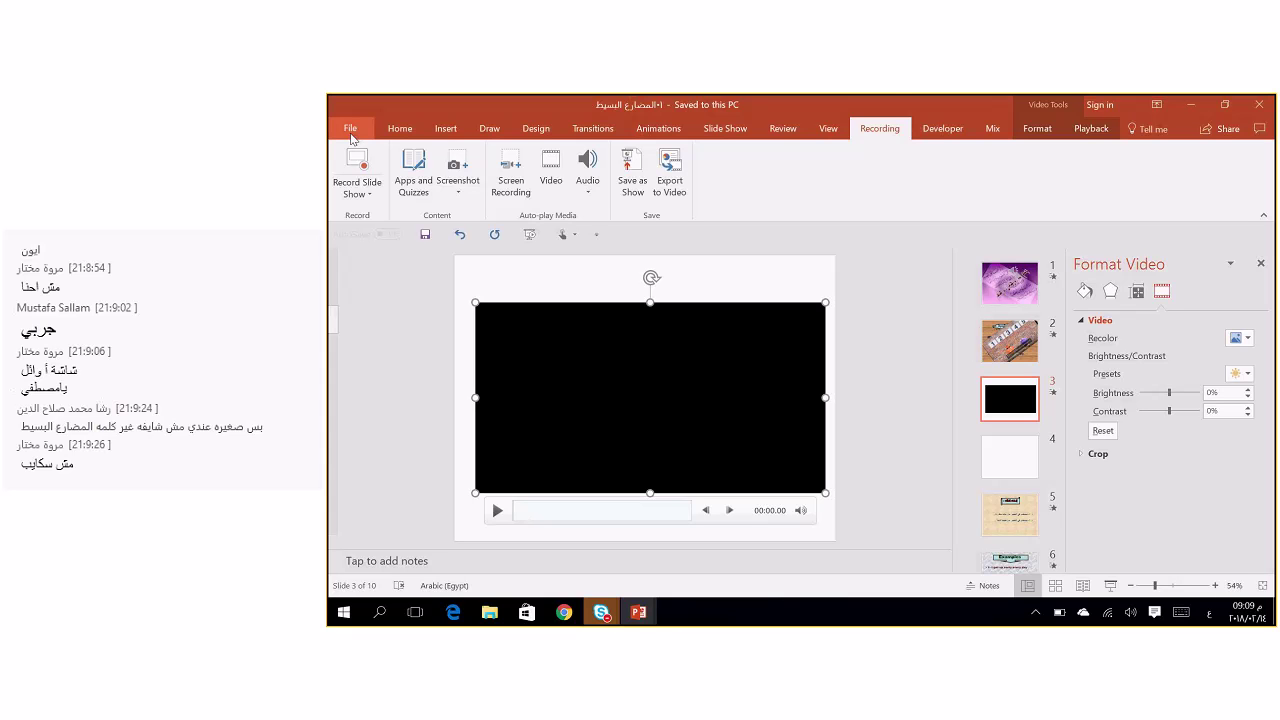
pyautogui.click(351, 137)
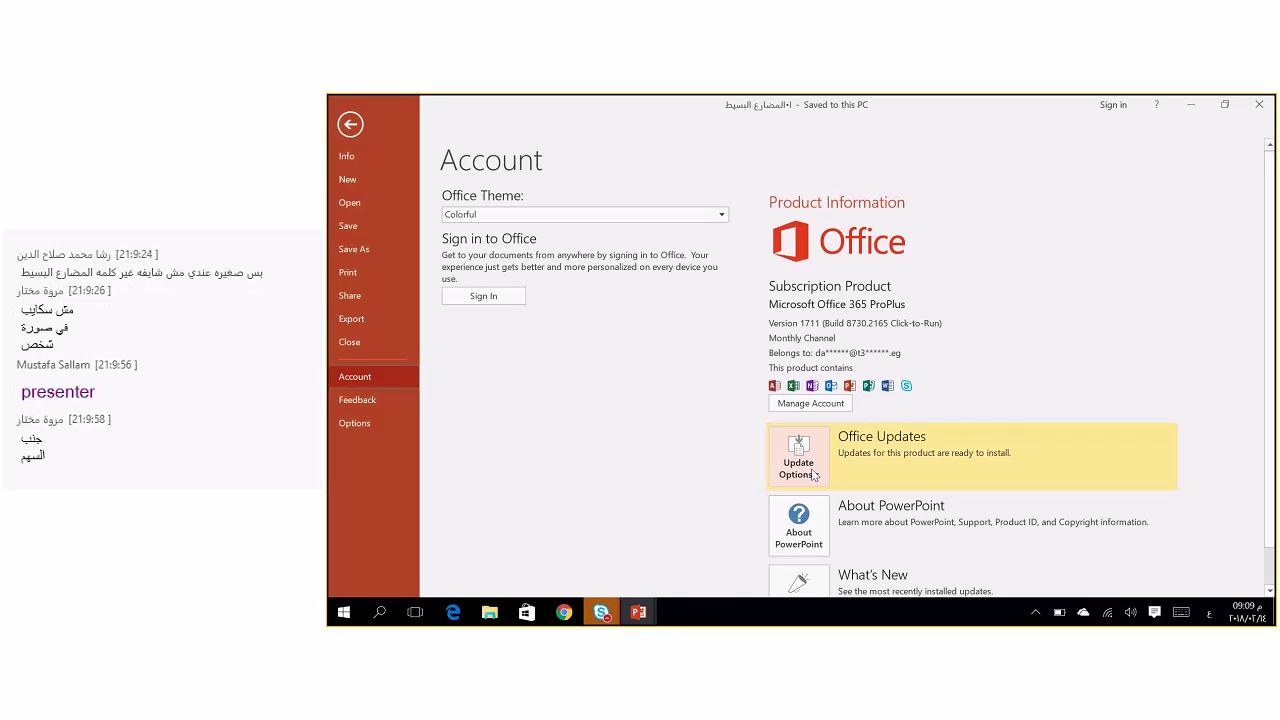
pyautogui.click(815, 475)
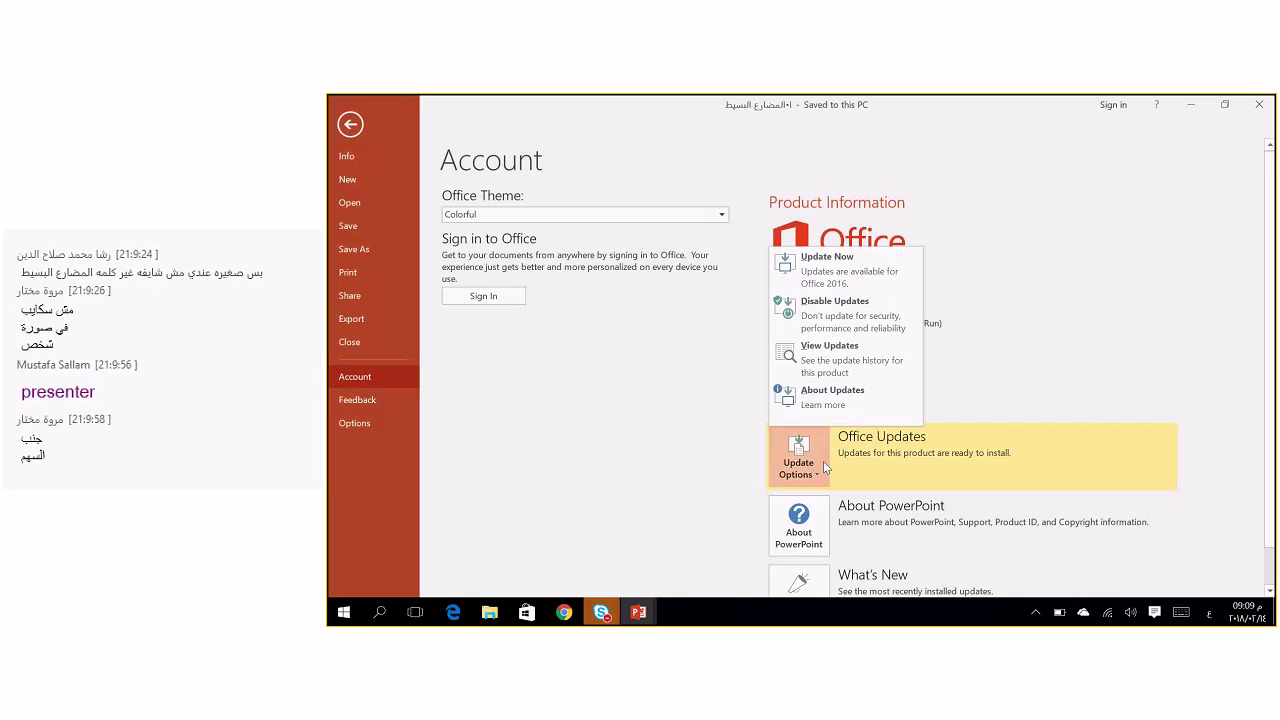
pyautogui.click(363, 126)
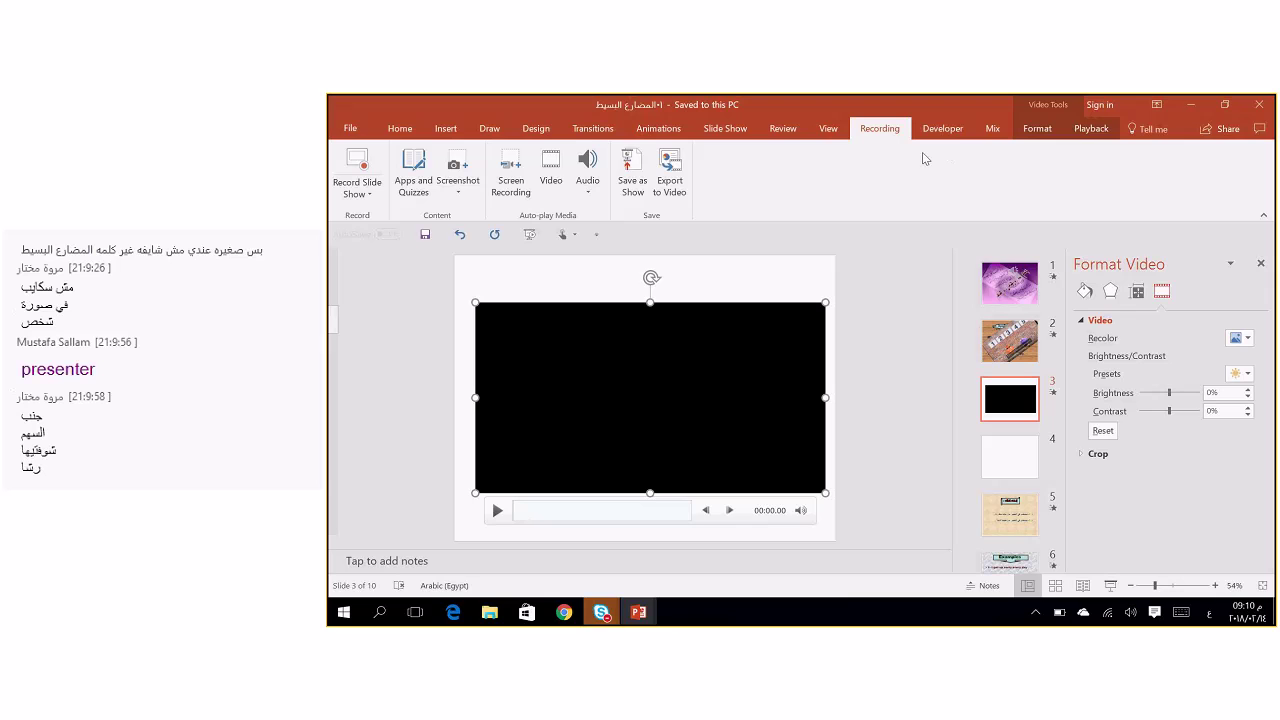
# Deselect slide 3's video, reselect the current presentation, and show the Skype window previews
pyautogui.click(800, 286)
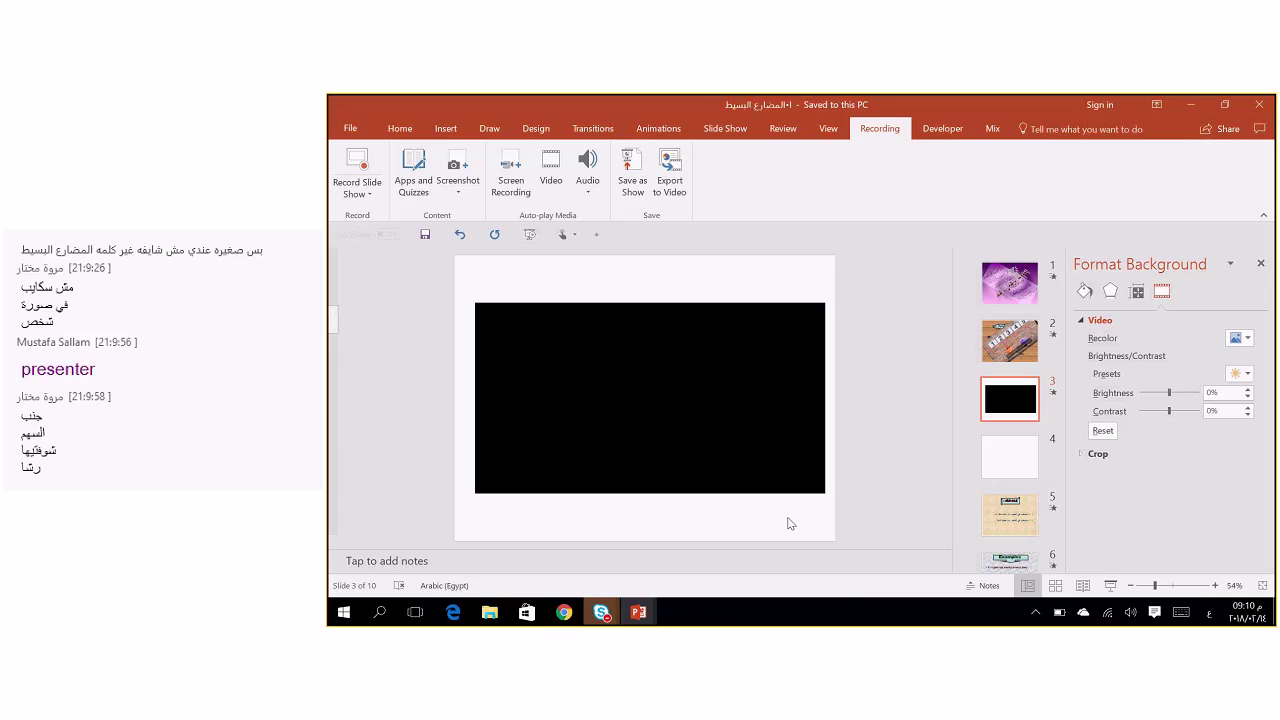
pyautogui.click(636, 614)
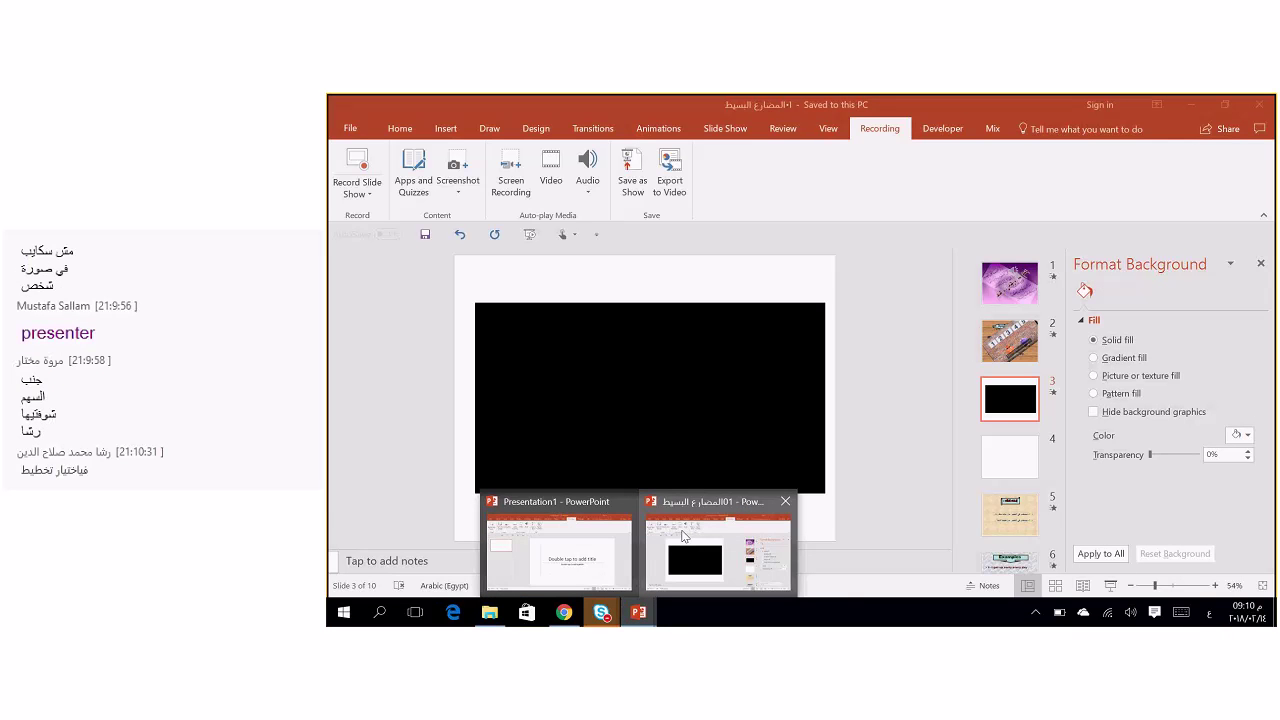
pyautogui.click(683, 537)
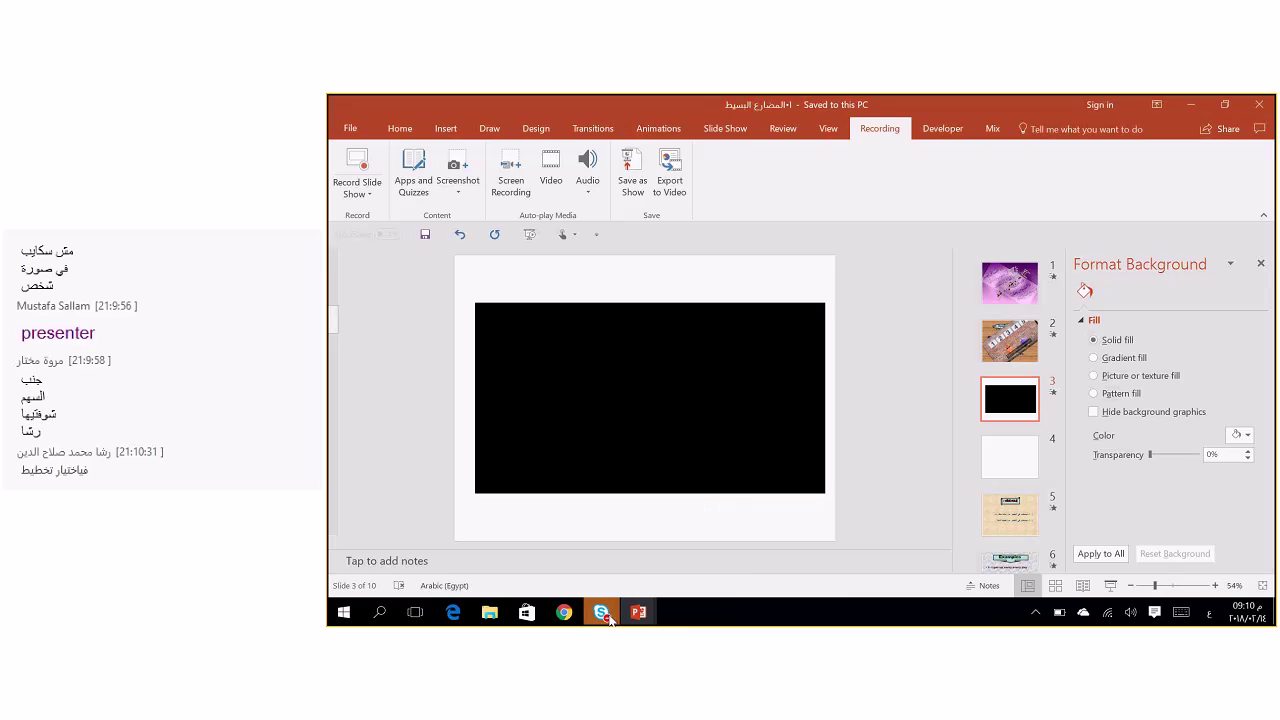
pyautogui.moveTo(607, 618)
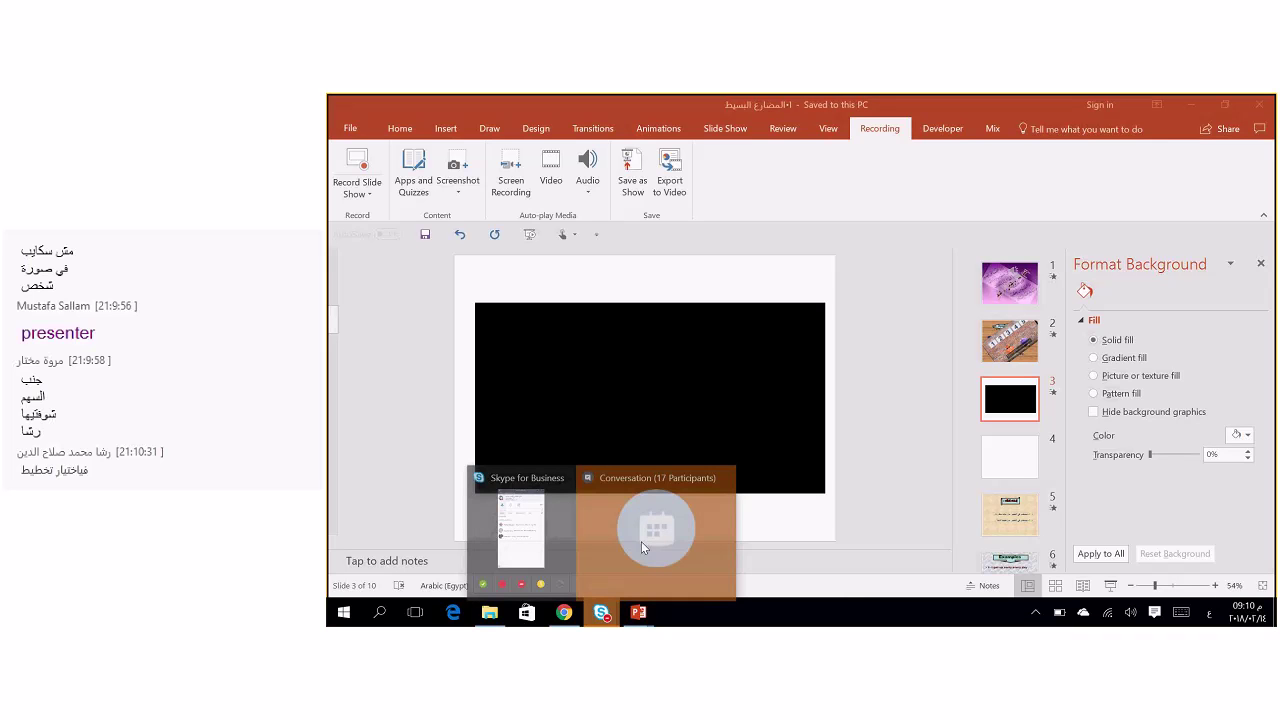
# Bring the 17-participant Conversation window forward, then hide and reopen its chat panel
pyautogui.click(692, 517)
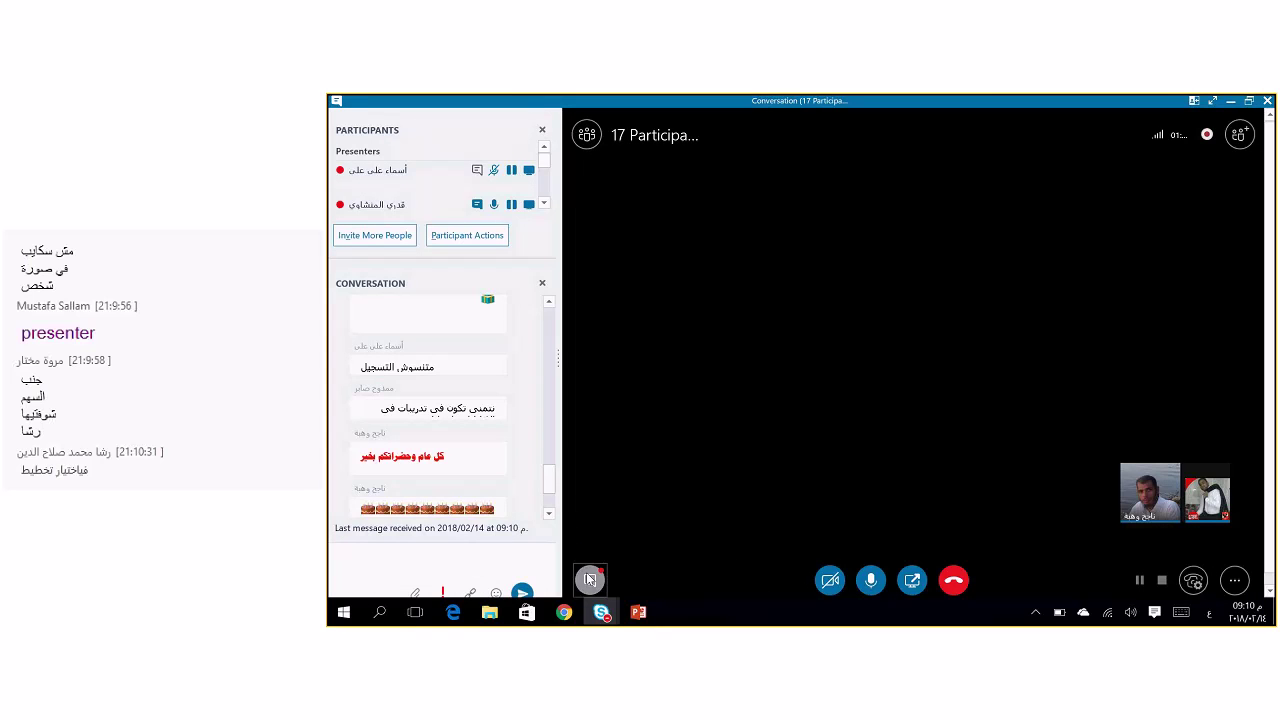
pyautogui.click(589, 579)
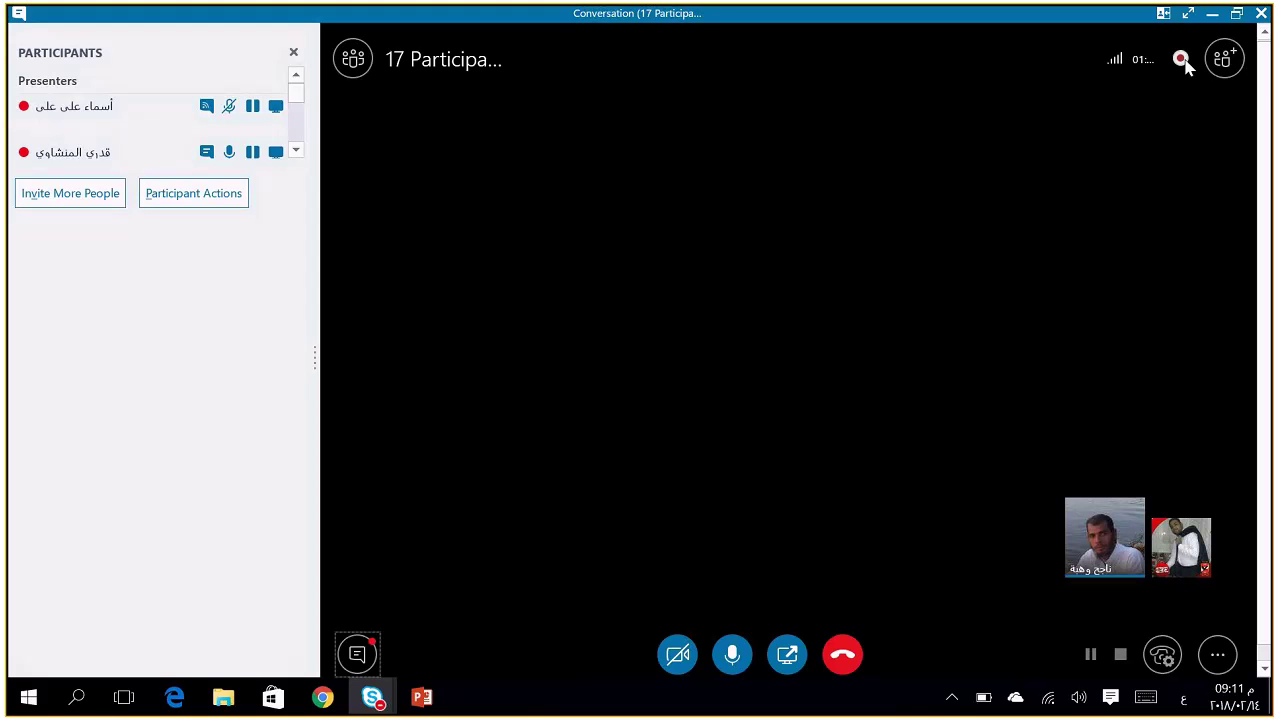
pyautogui.moveTo(1183, 63)
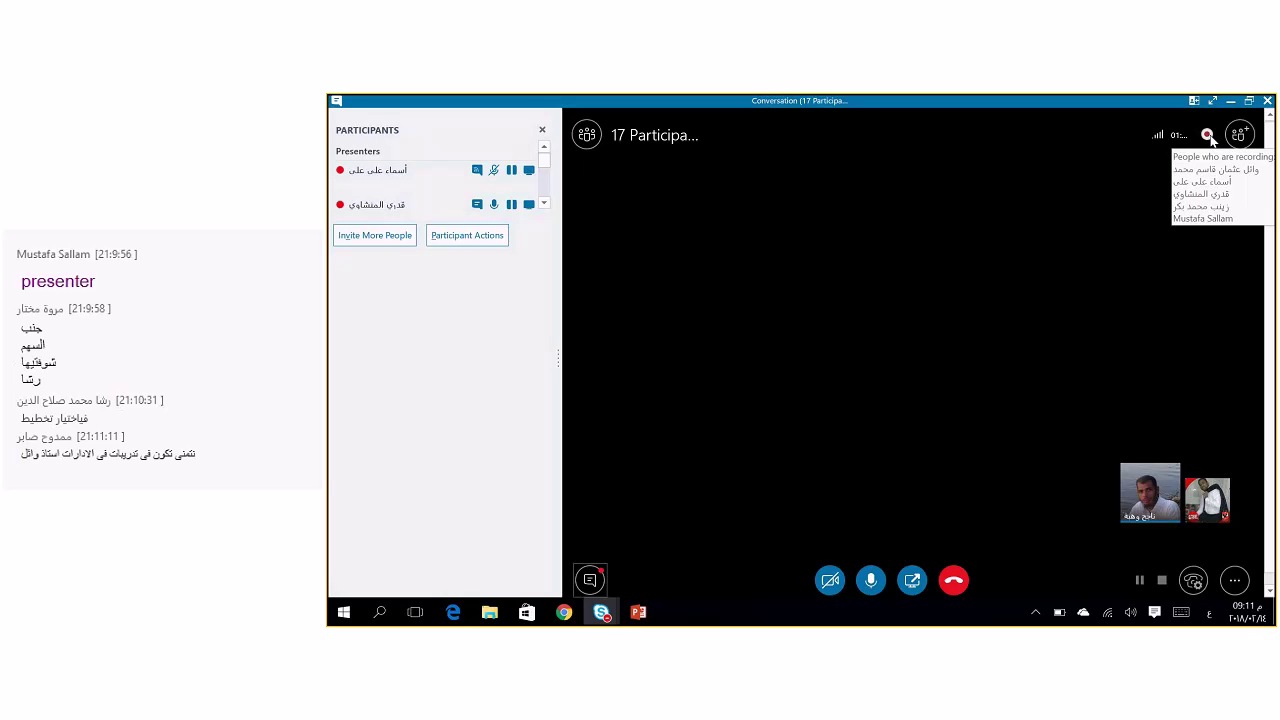
pyautogui.moveTo(1208, 135)
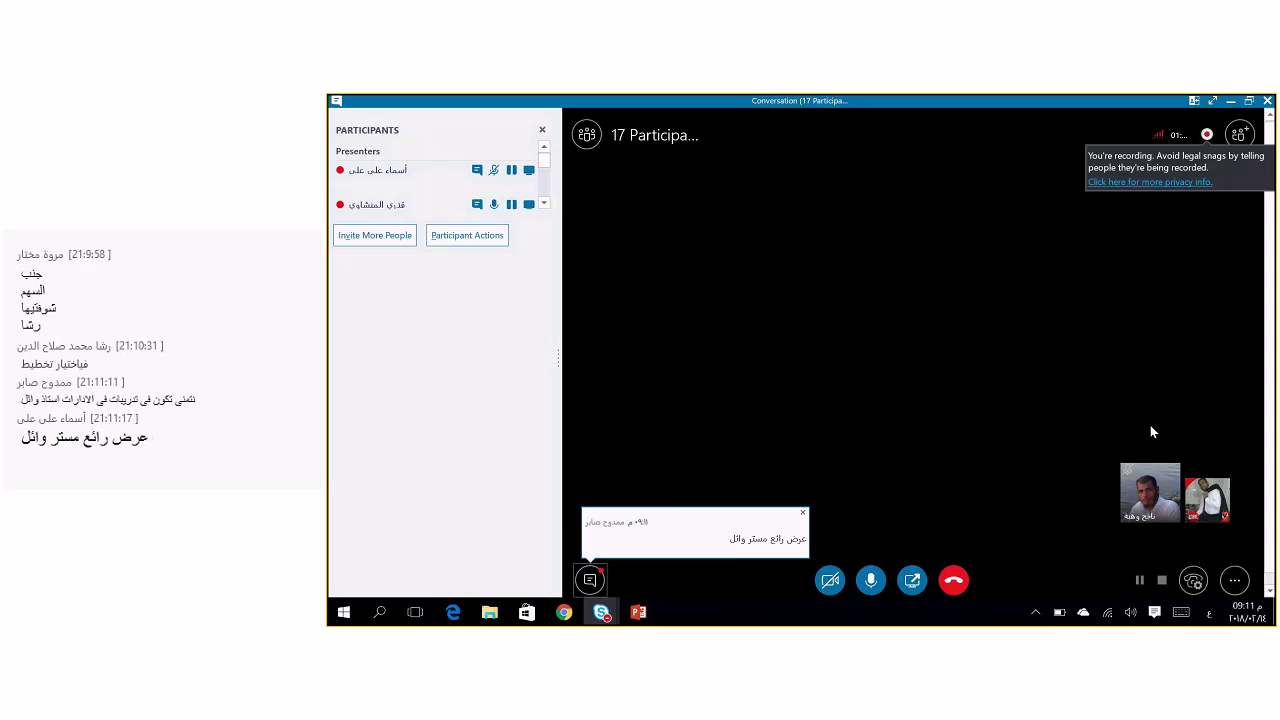
pyautogui.click(590, 580)
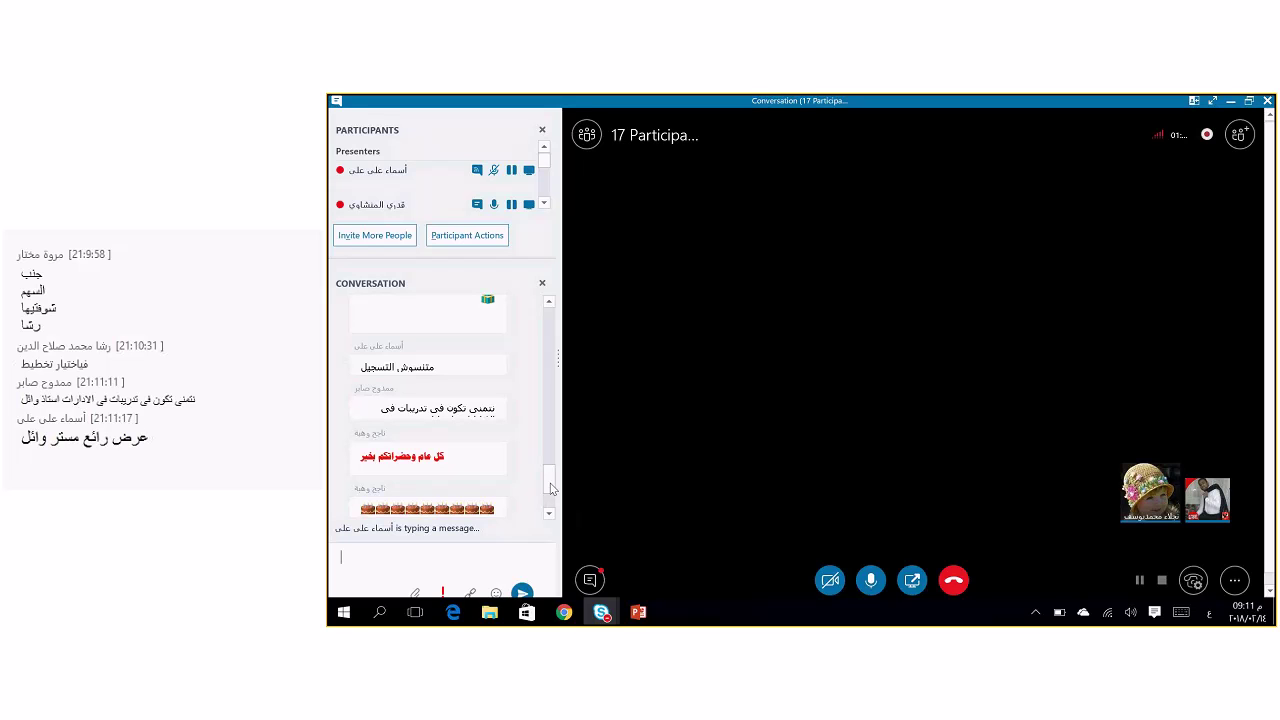
pyautogui.scroll(-3, 551, 488)
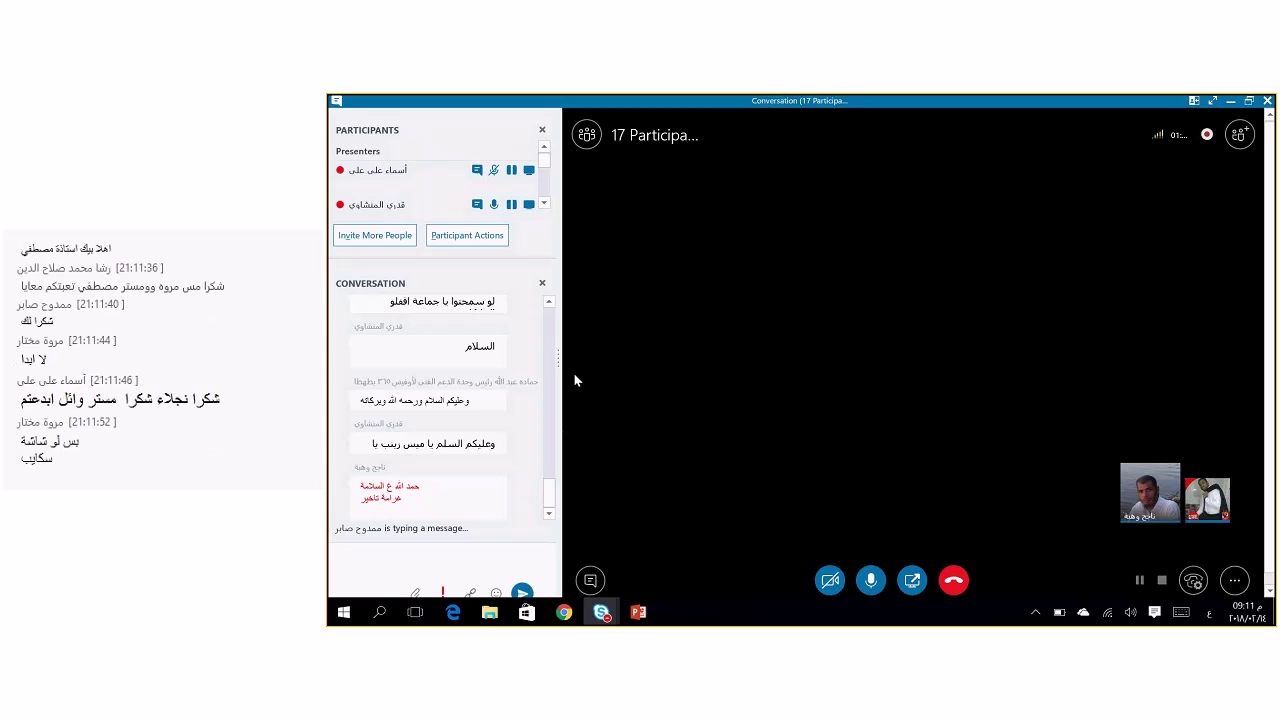
pyautogui.click(549, 517)
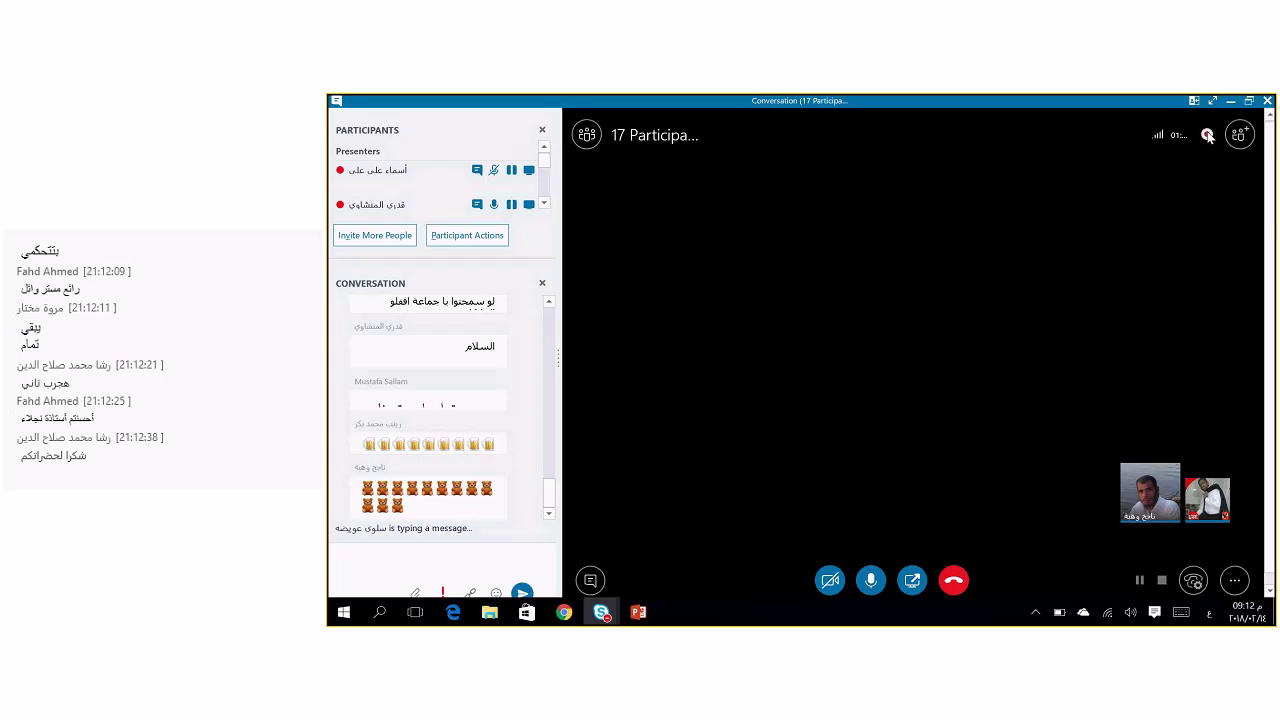
# Show previews of both open PowerPoint presentations over the 18-participant meeting
pyautogui.moveTo(1208, 135)
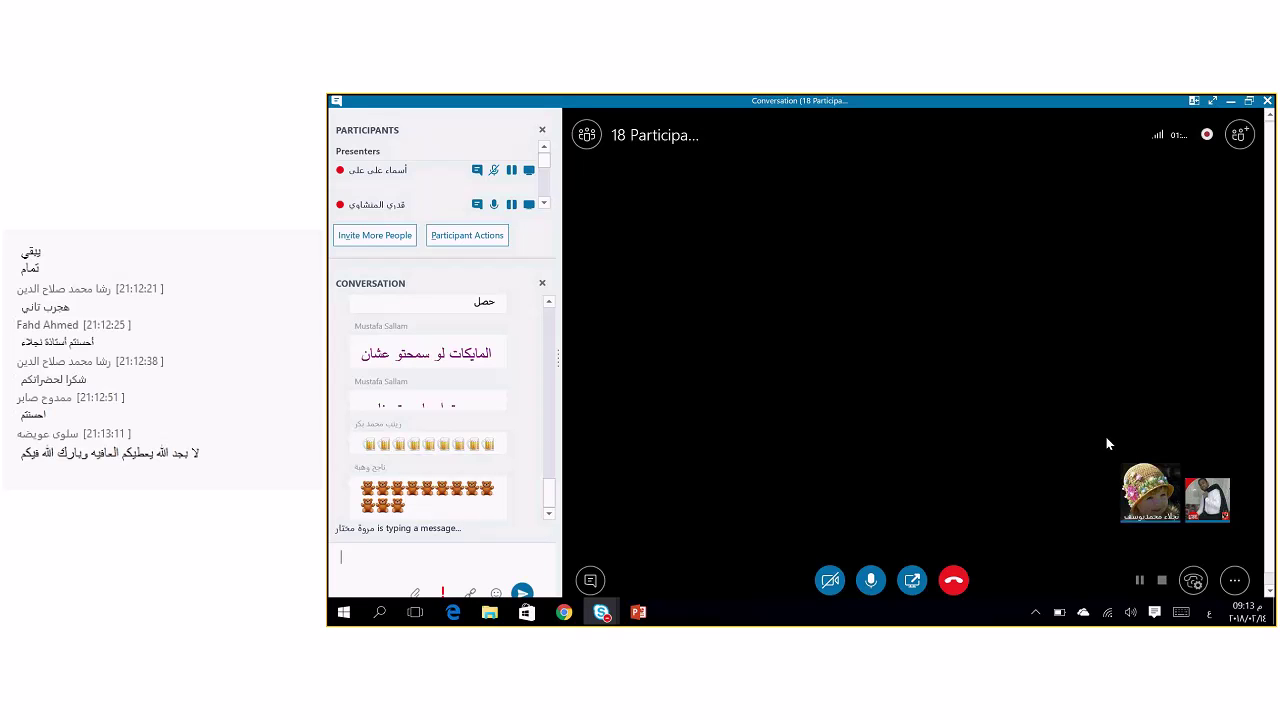
pyautogui.moveTo(1144, 493)
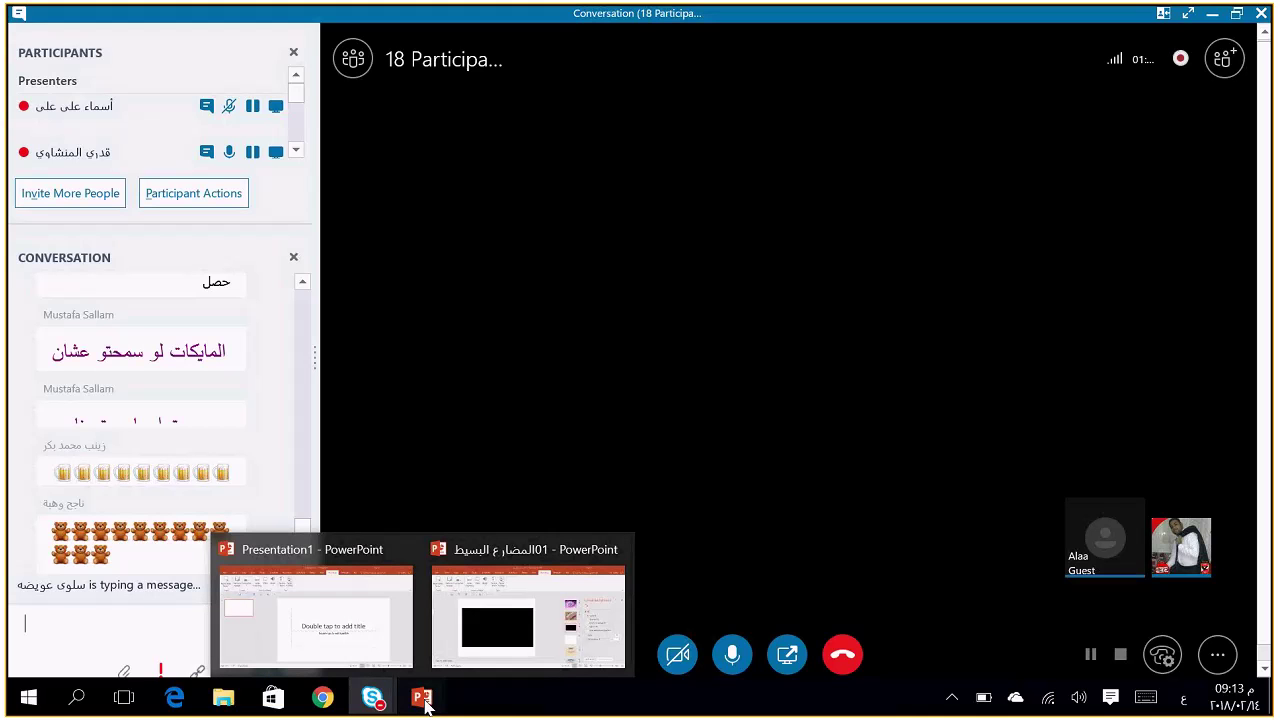
# Switch to the 01المضارع البسيط presentation and open the ribbon's right-click customization menu
pyautogui.click(423, 700)
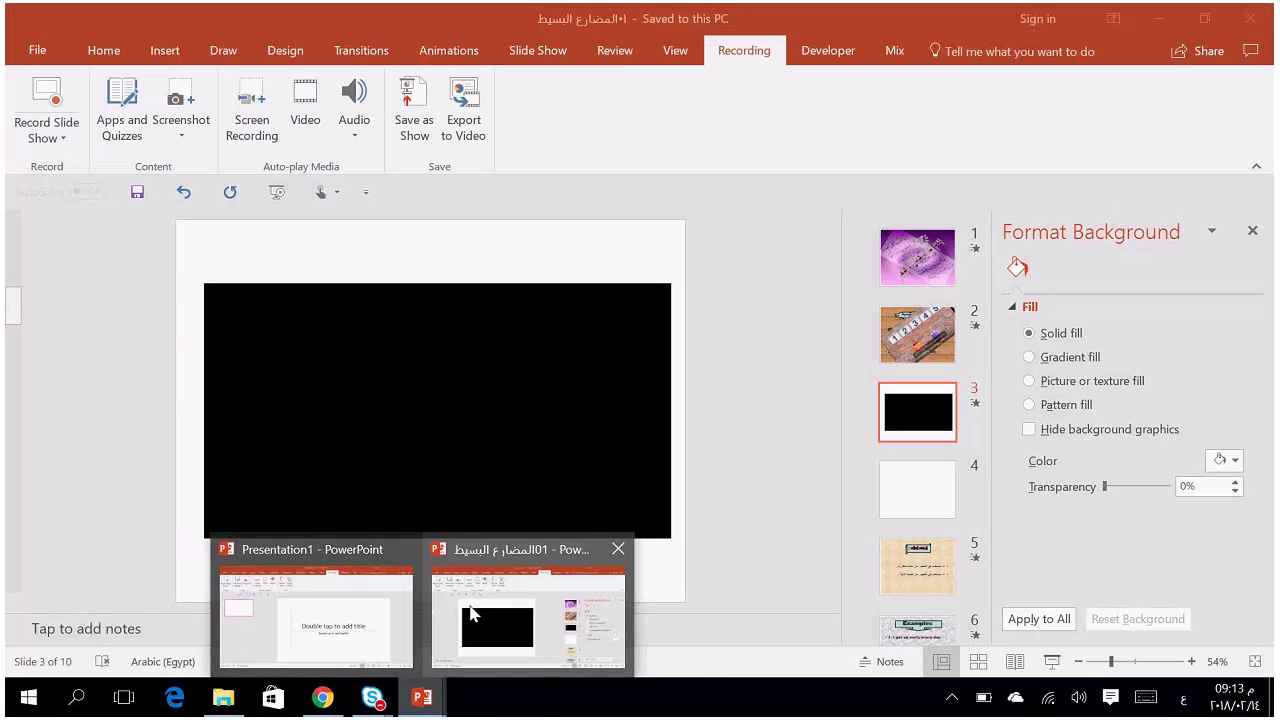
pyautogui.click(472, 614)
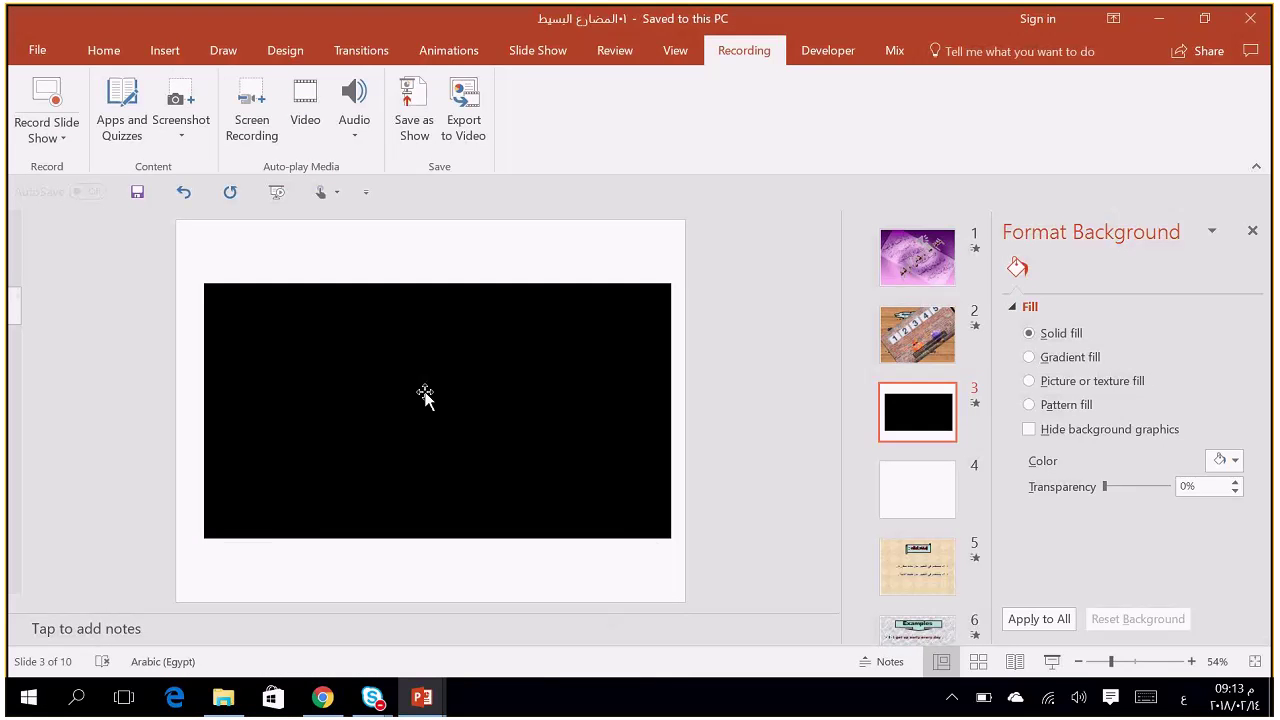
pyautogui.moveTo(425, 395)
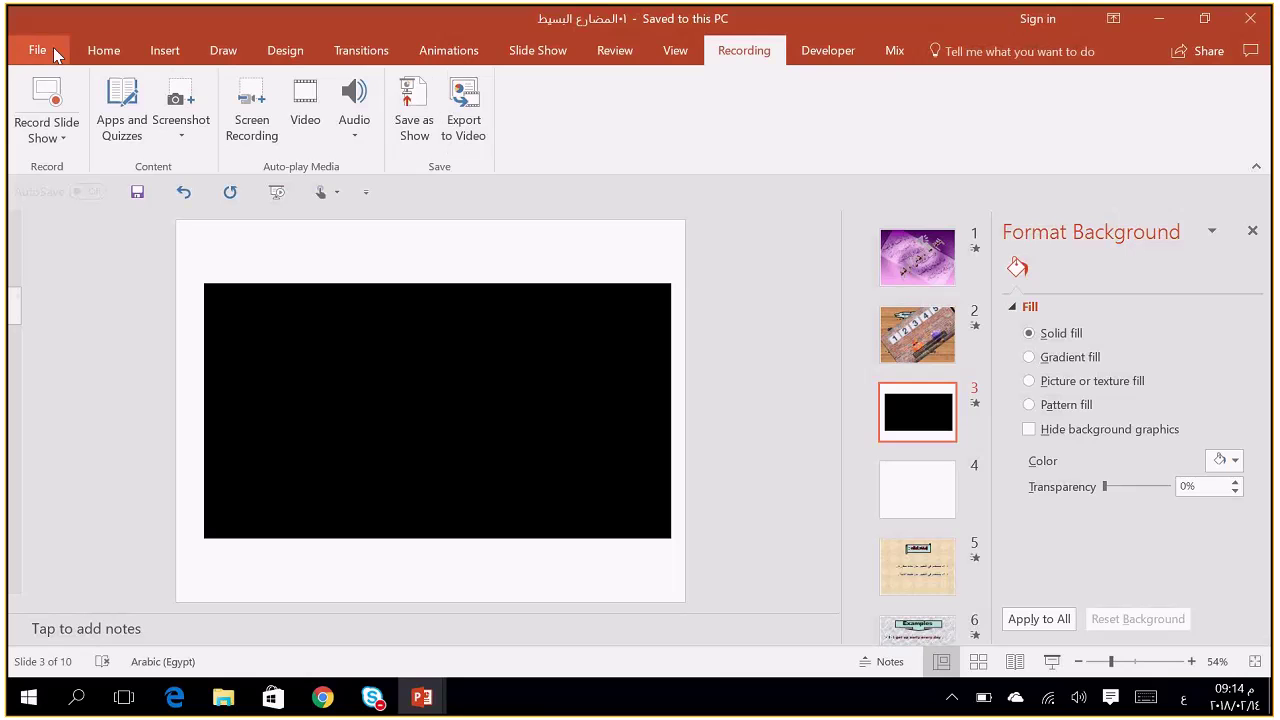
pyautogui.rightClick(572, 97)
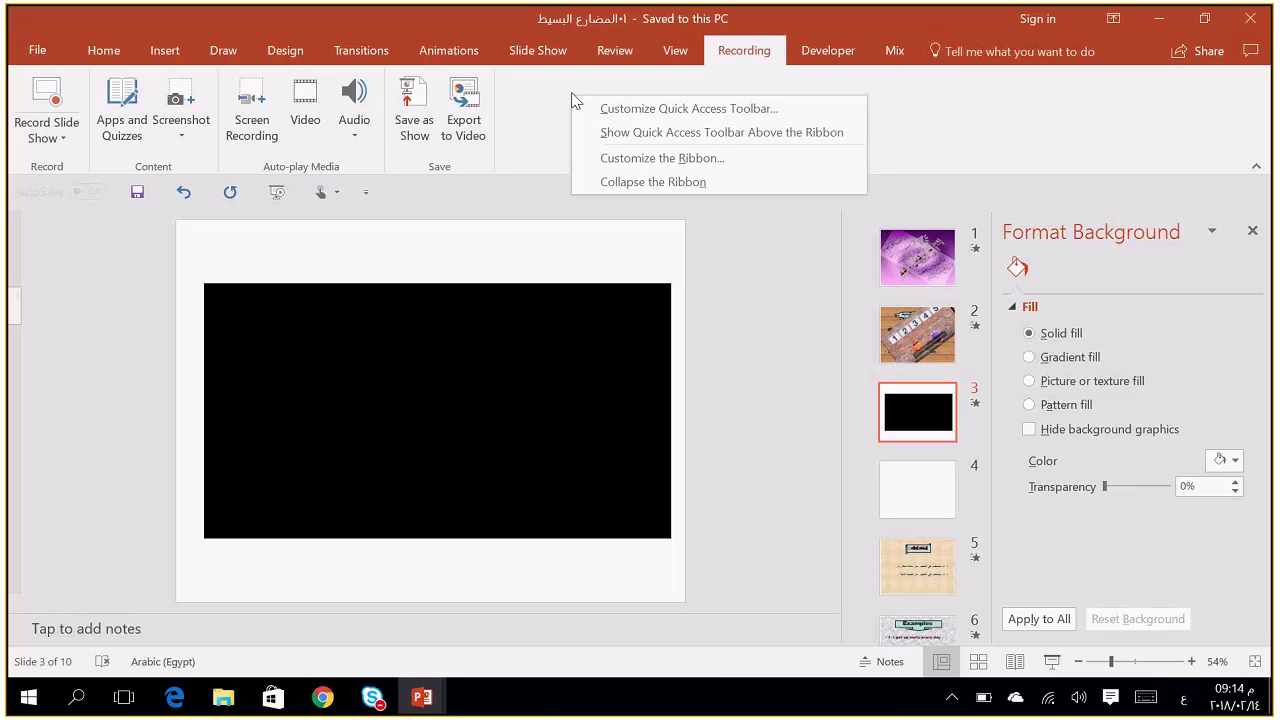
# Open PowerPoint's Customize the Ribbon options, then follow the low disk space warning to storage settings
pyautogui.click(628, 158)
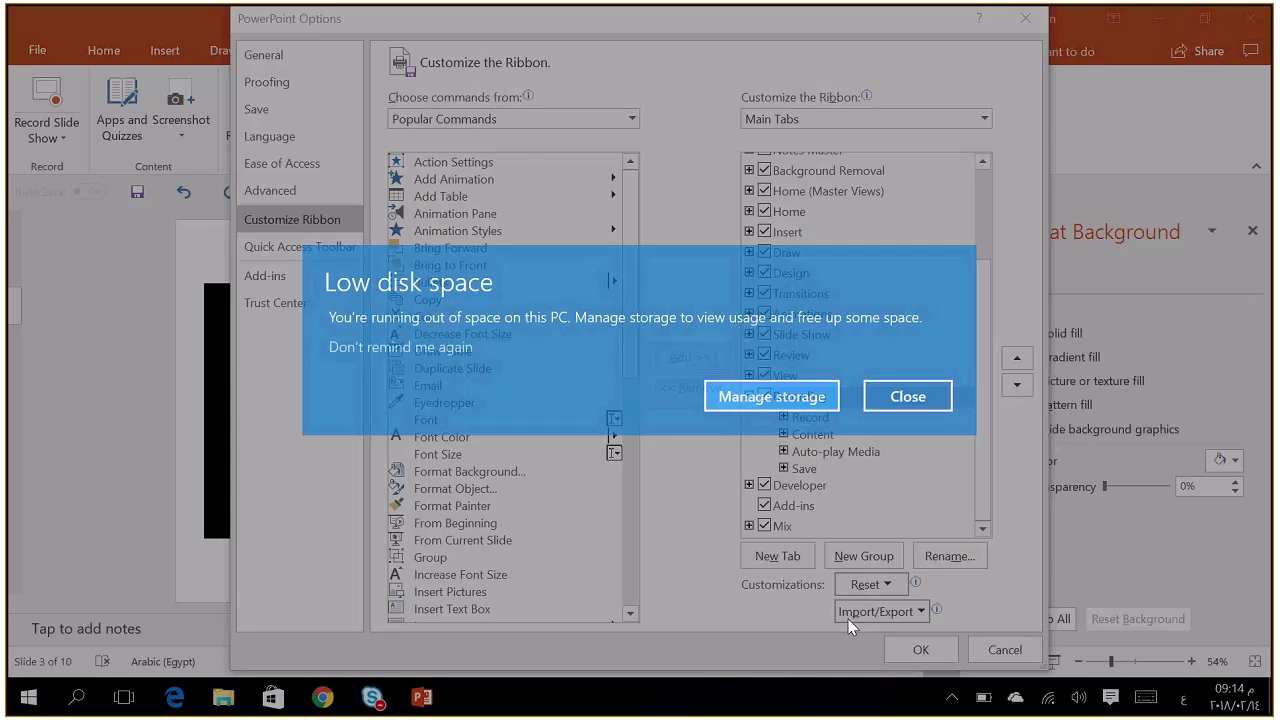
pyautogui.click(908, 396)
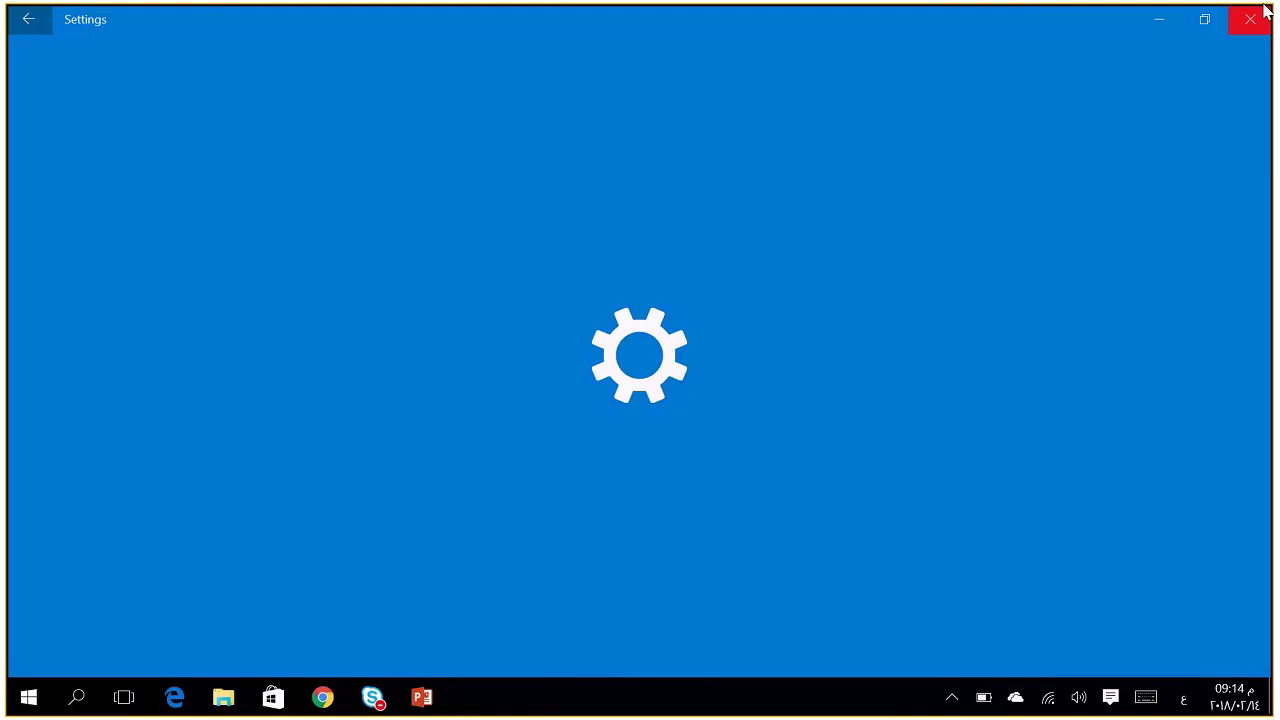
# Close the Windows storage settings window to get back to PowerPoint's Customize Ribbon list
pyautogui.click(1251, 19)
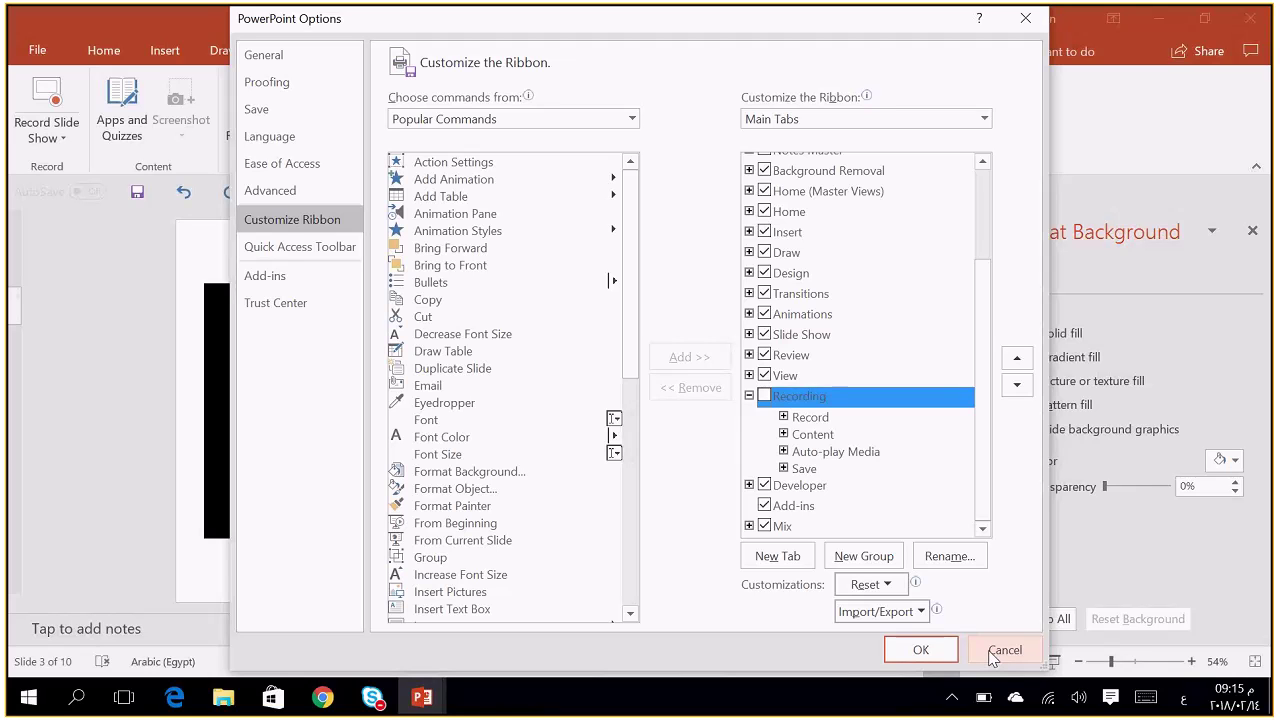
# Enable the Recording tab, close PowerPoint Options, and close the Format Background pane
pyautogui.click(764, 396)
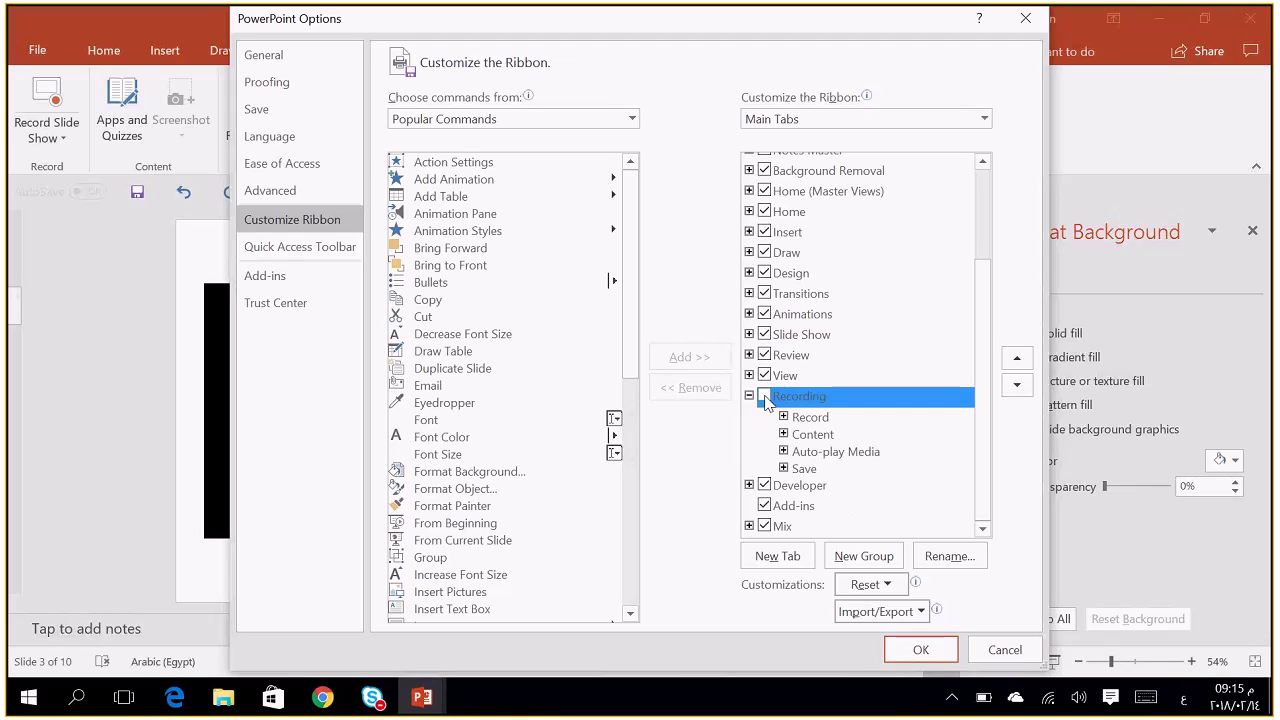
pyautogui.click(997, 656)
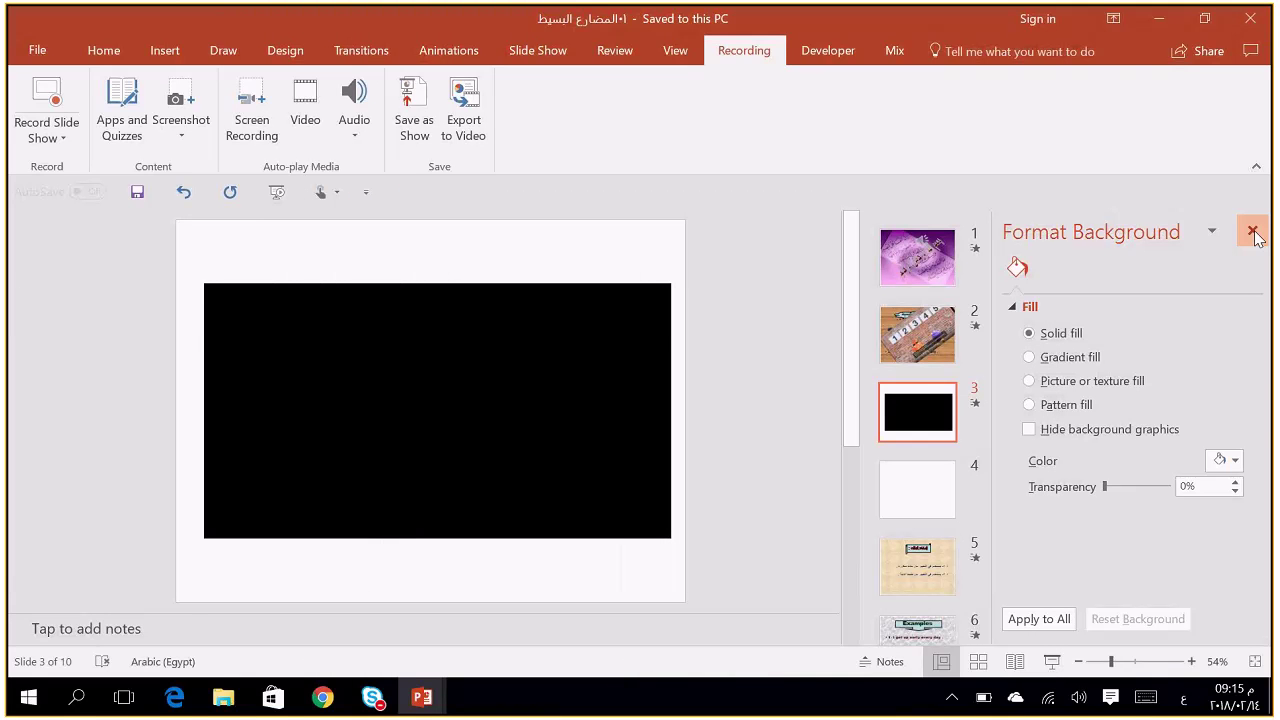
pyautogui.click(1252, 232)
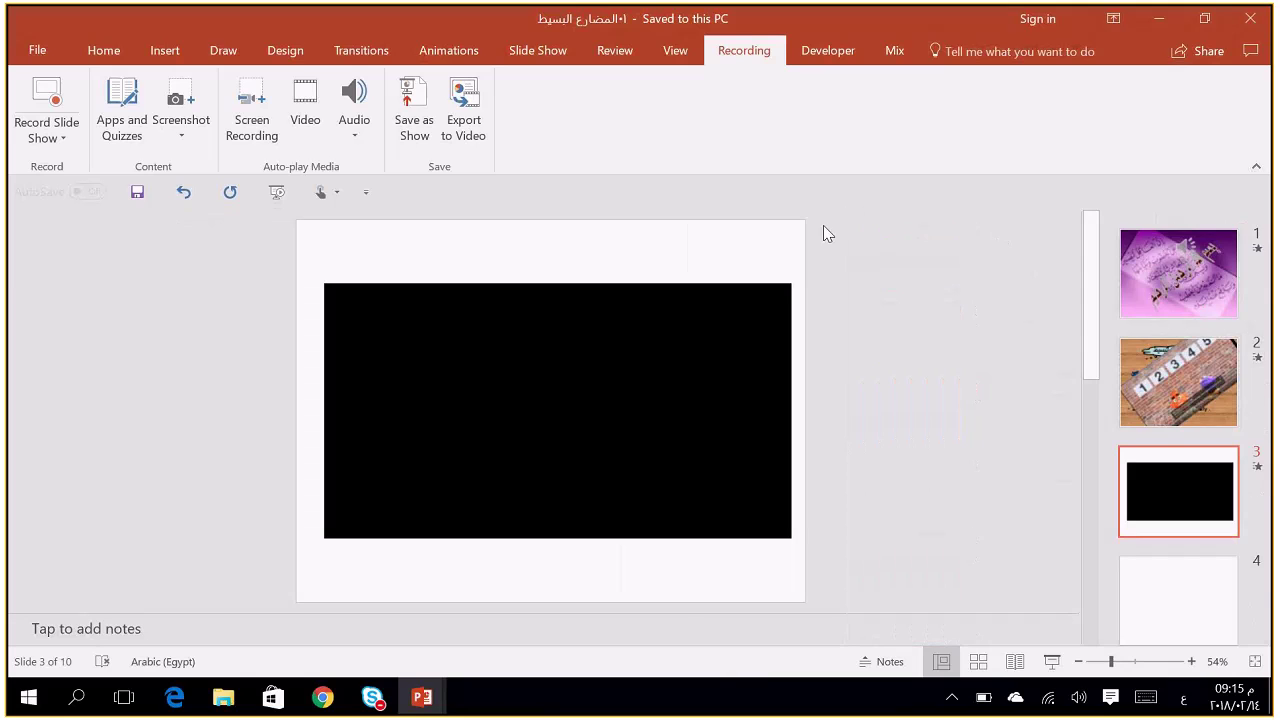
# Switch to the Presentation1 window from the PowerPoint taskbar previews
pyautogui.click(420, 705)
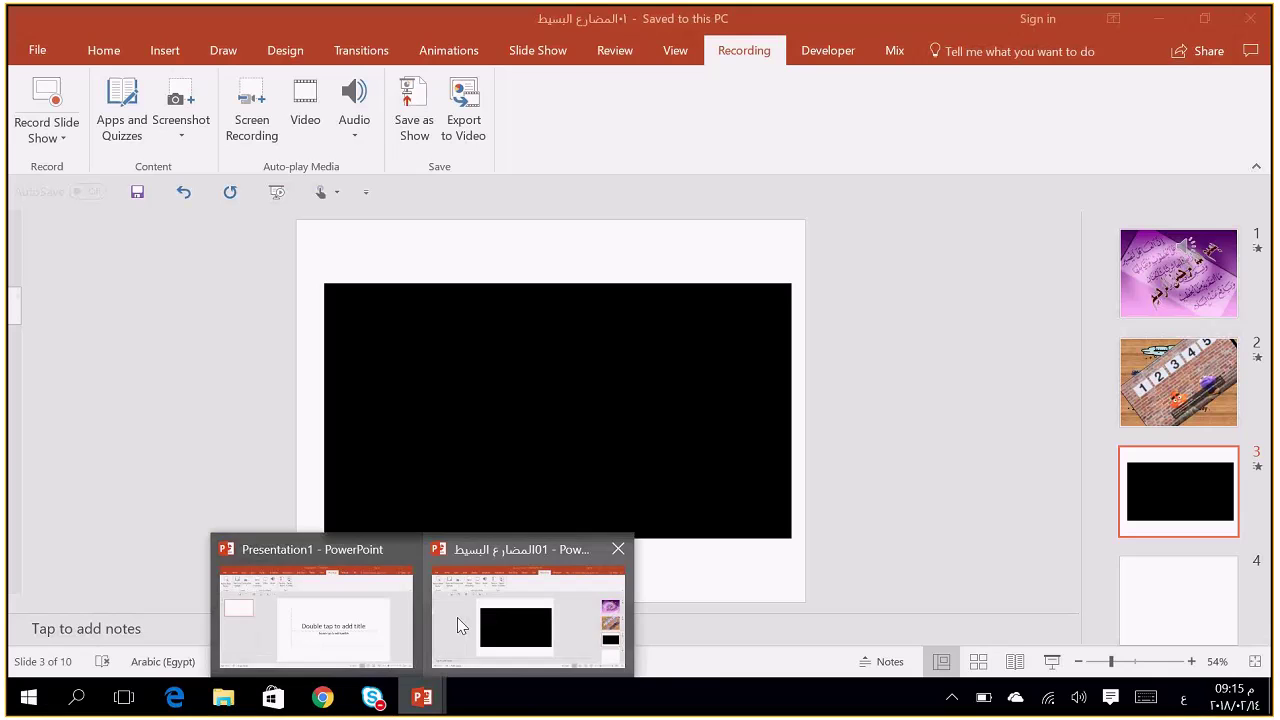
pyautogui.moveTo(425, 697)
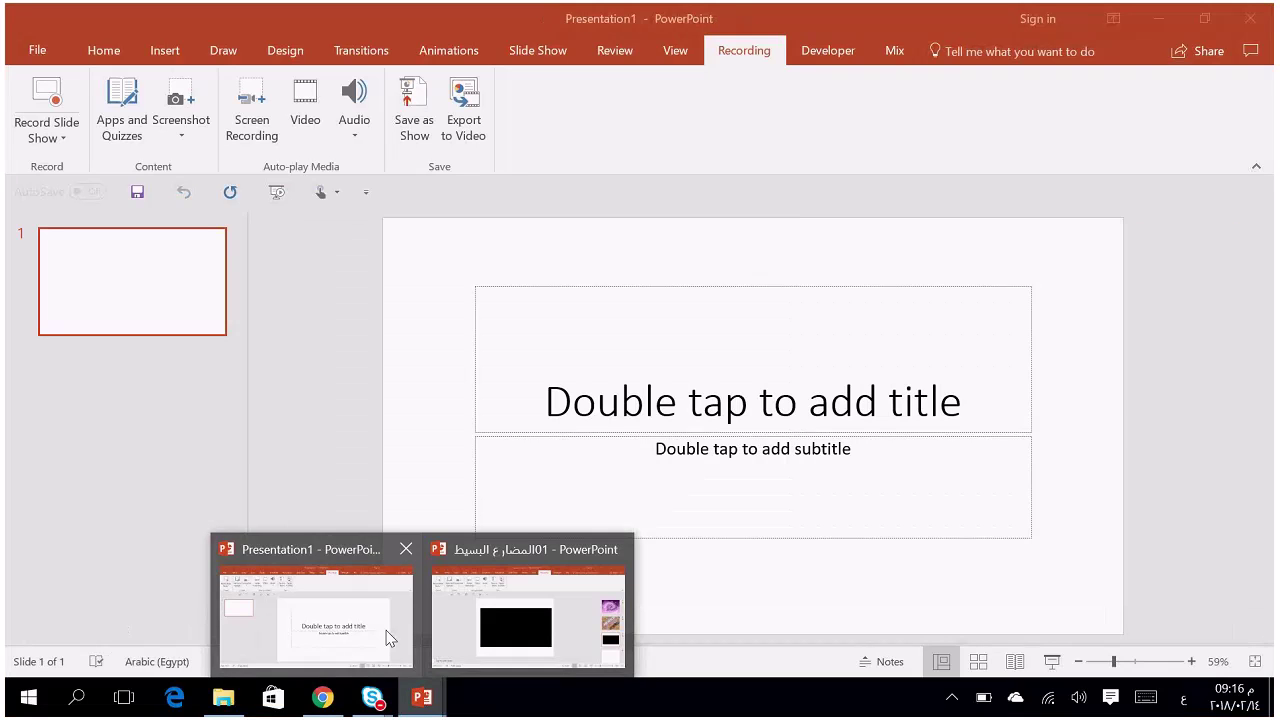
pyautogui.click(390, 637)
# Make Presentation1 the active window, then bring up the Skype meeting window previews
pyautogui.click(390, 636)
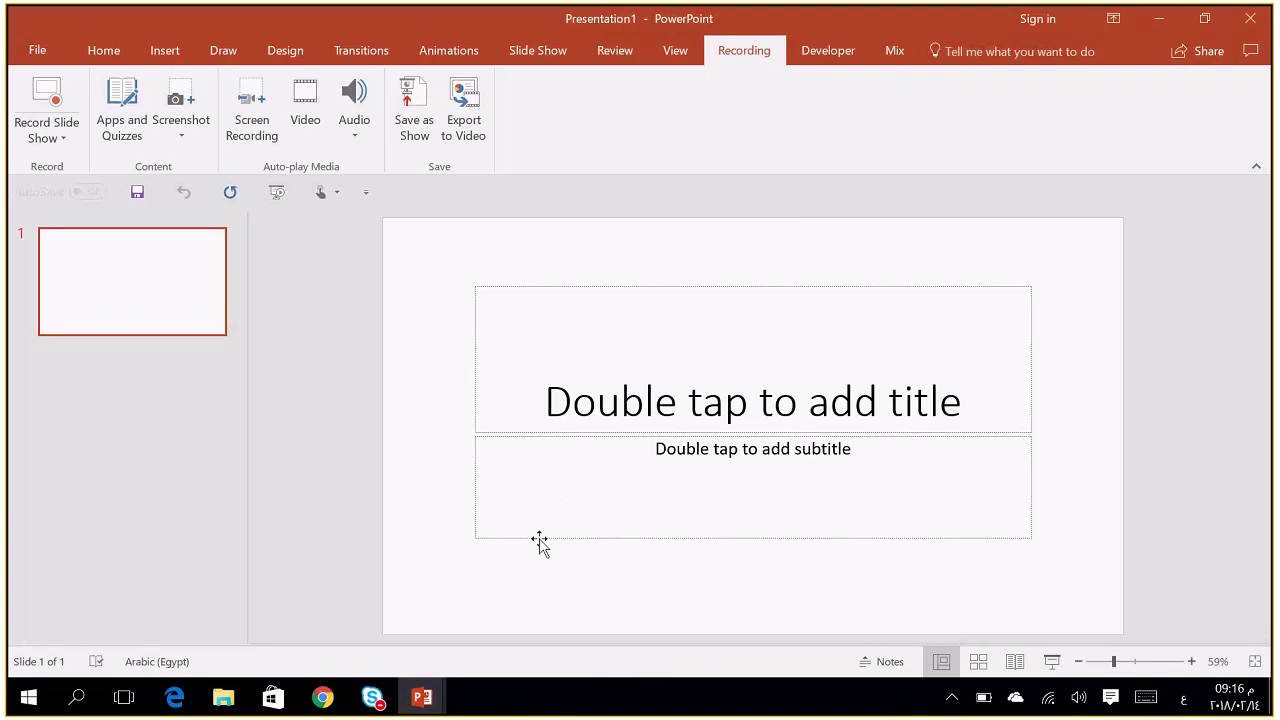
pyautogui.click(603, 614)
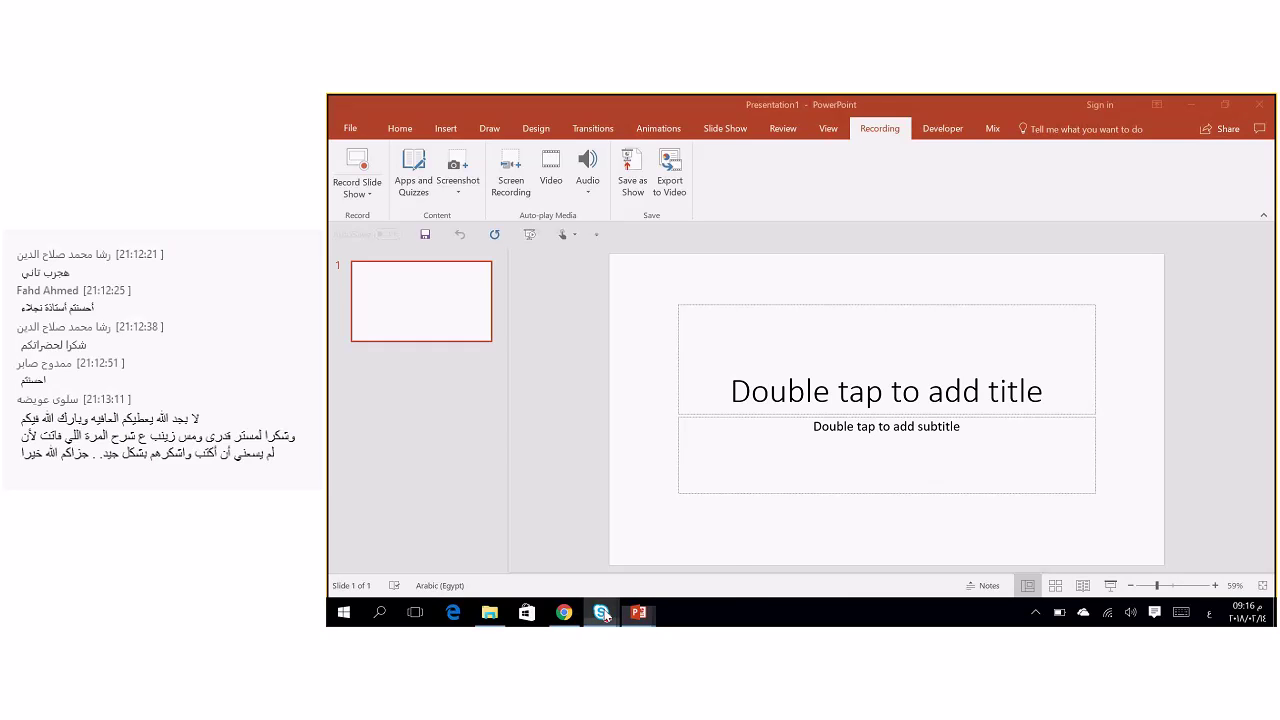
pyautogui.moveTo(604, 614)
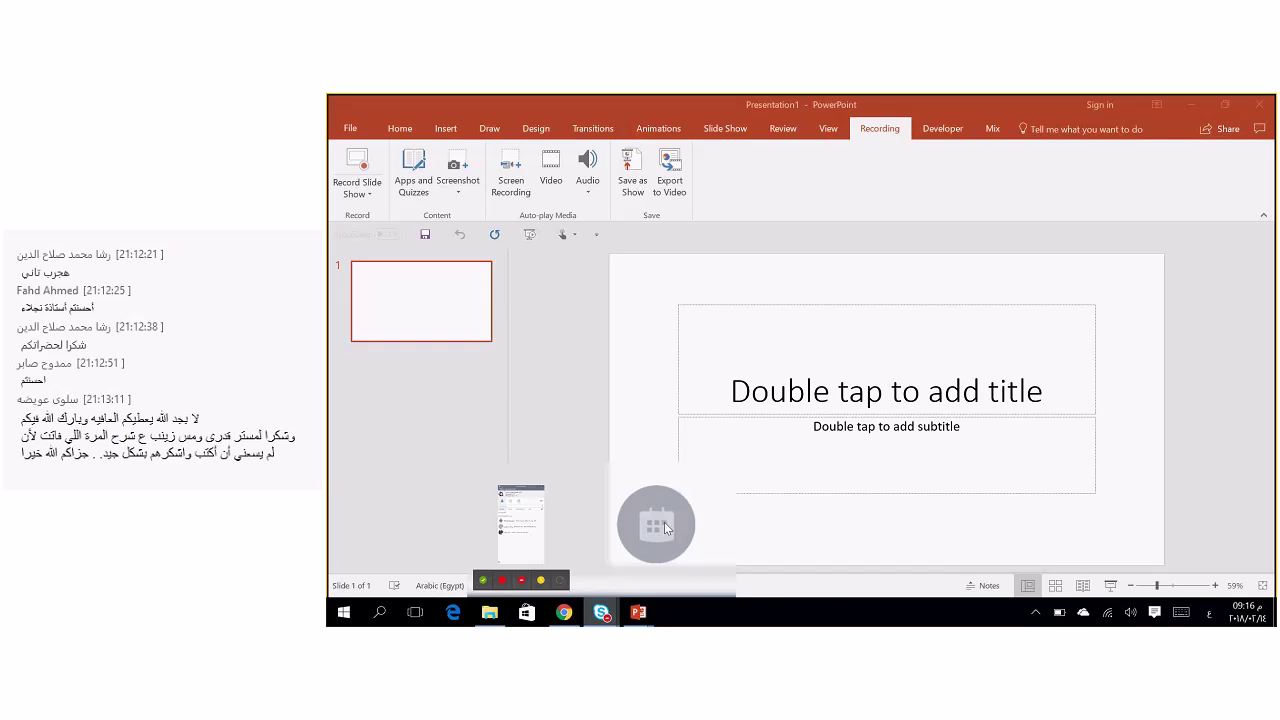
# In the meeting conversation, stop the recording and dismiss the operating-system configuration error
pyautogui.click(666, 528)
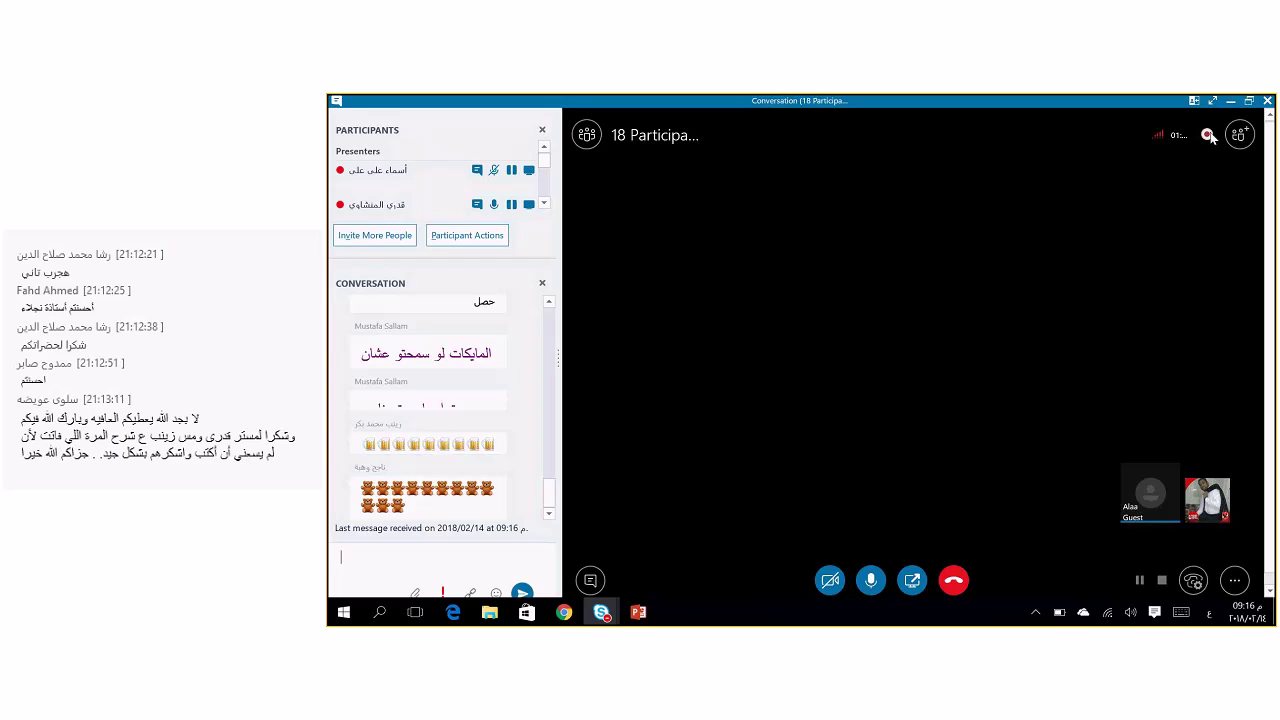
pyautogui.click(1161, 581)
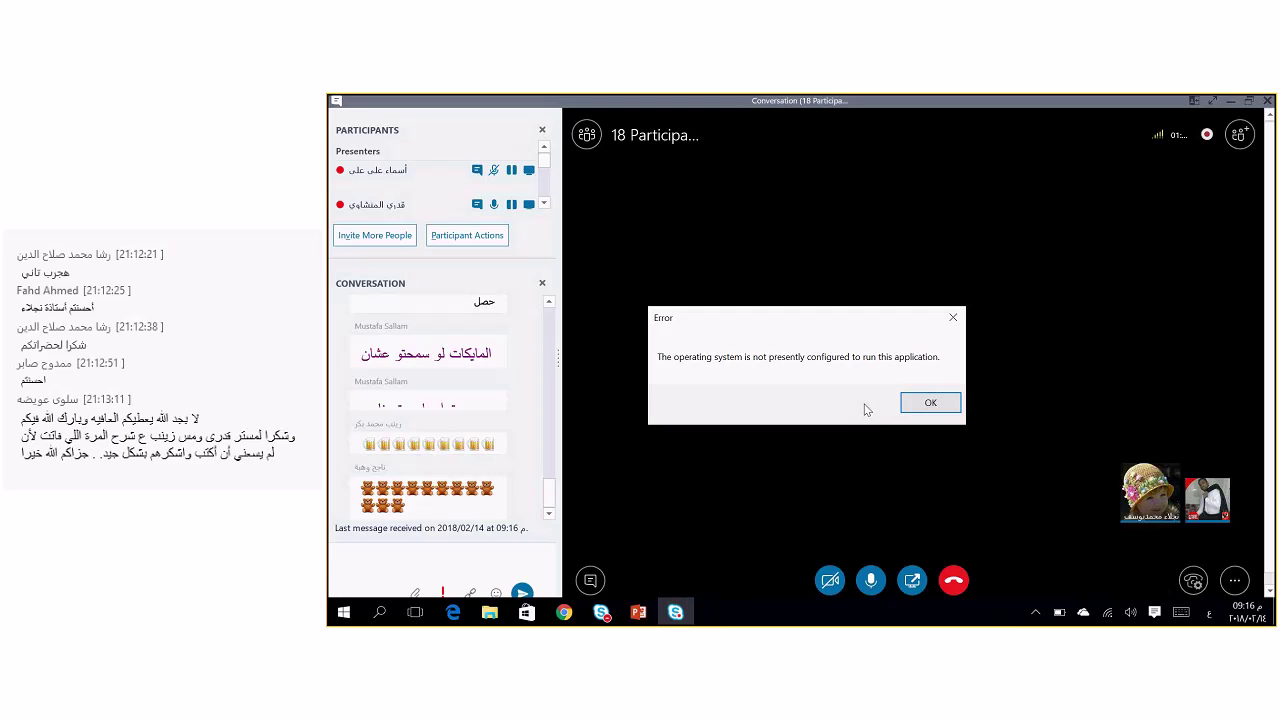
pyautogui.click(927, 405)
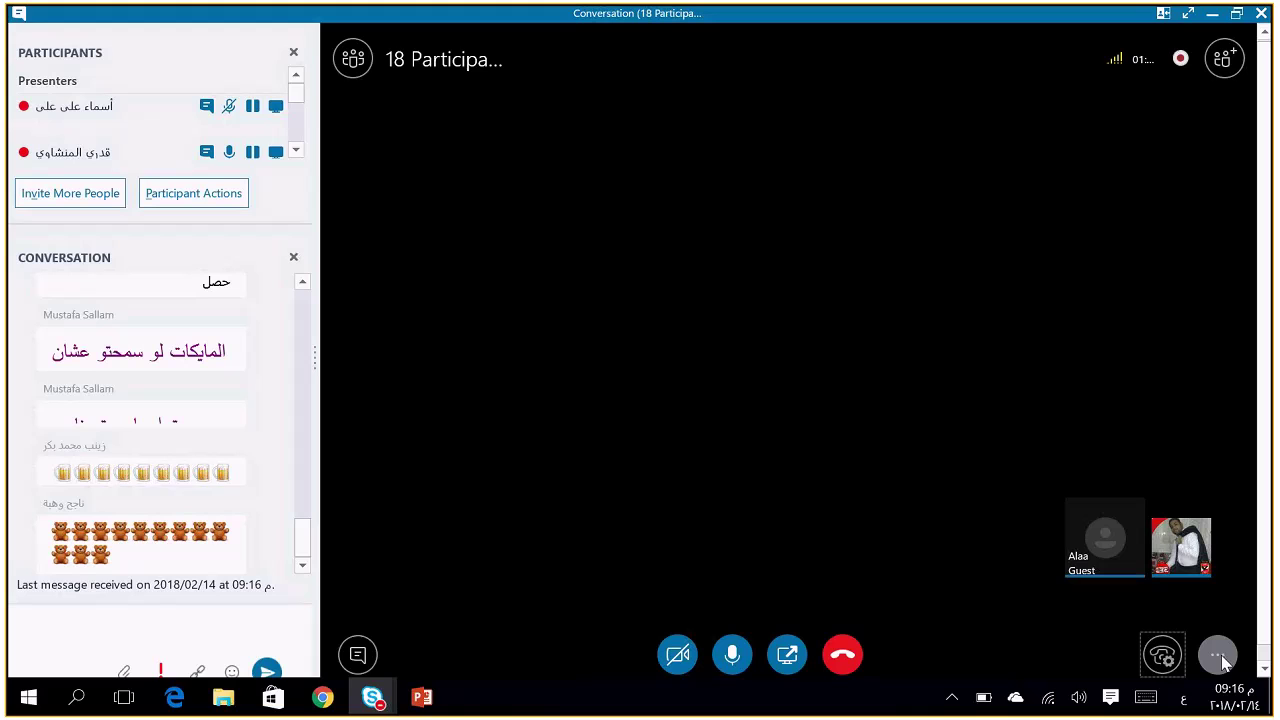
pyautogui.click(1219, 656)
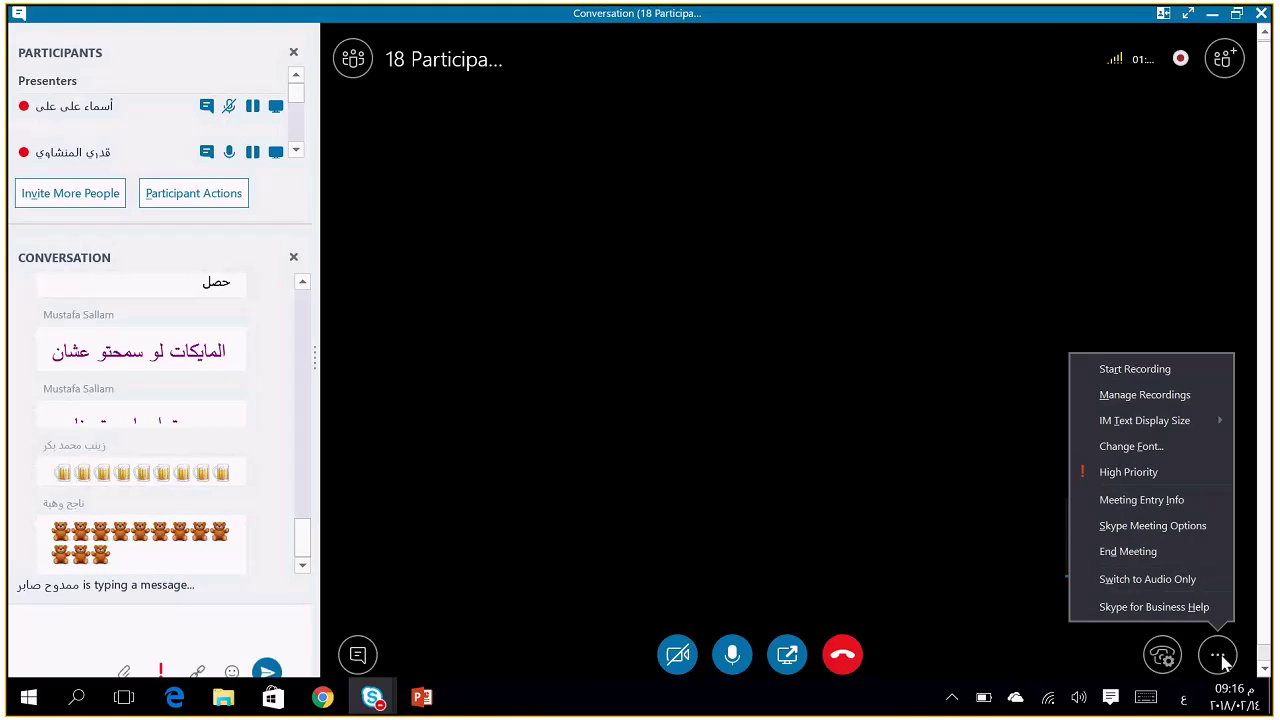
pyautogui.click(376, 698)
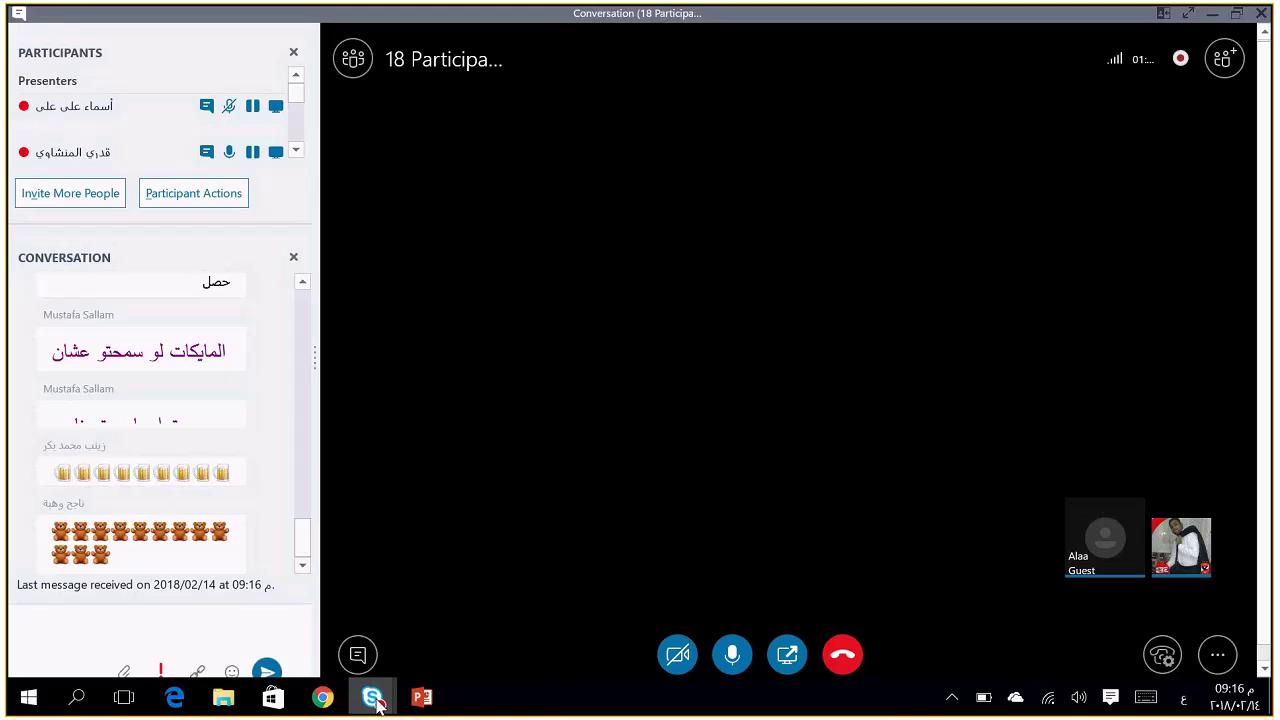
pyautogui.click(478, 596)
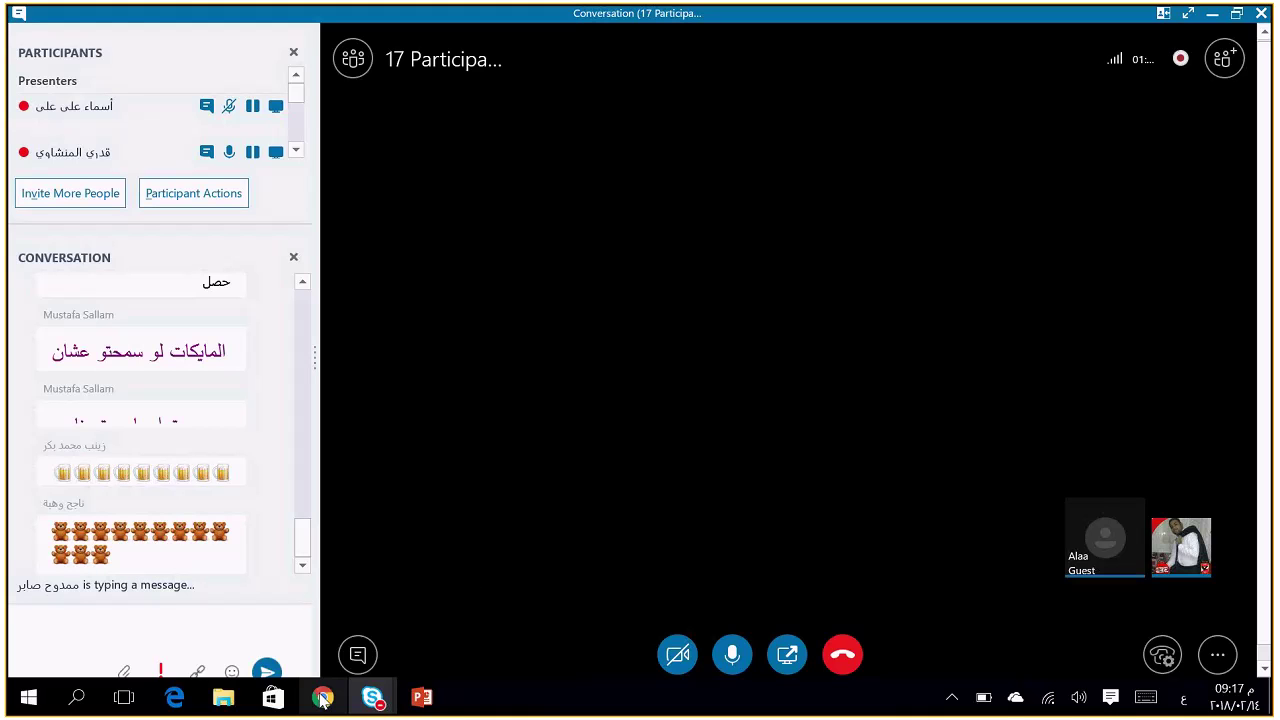
pyautogui.moveTo(322, 701)
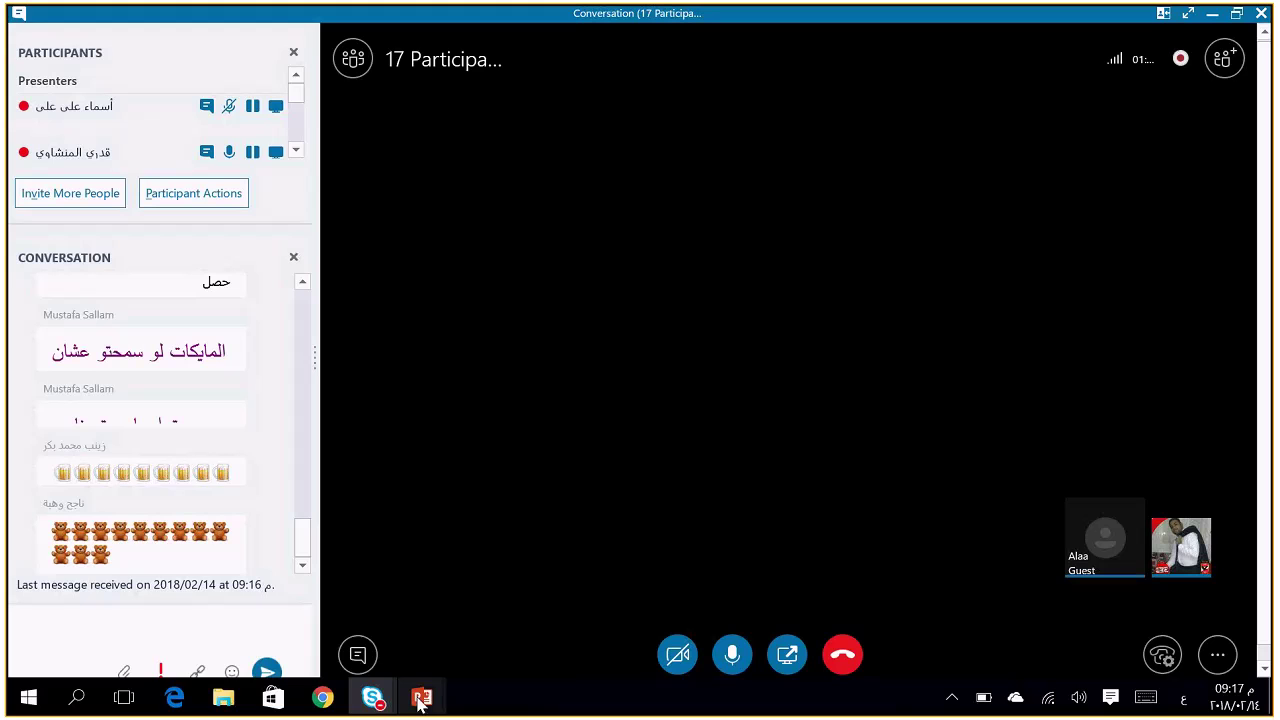
# Preview Presentation1 from the PowerPoint taskbar icon, then return to the Skype meeting window
pyautogui.click(420, 700)
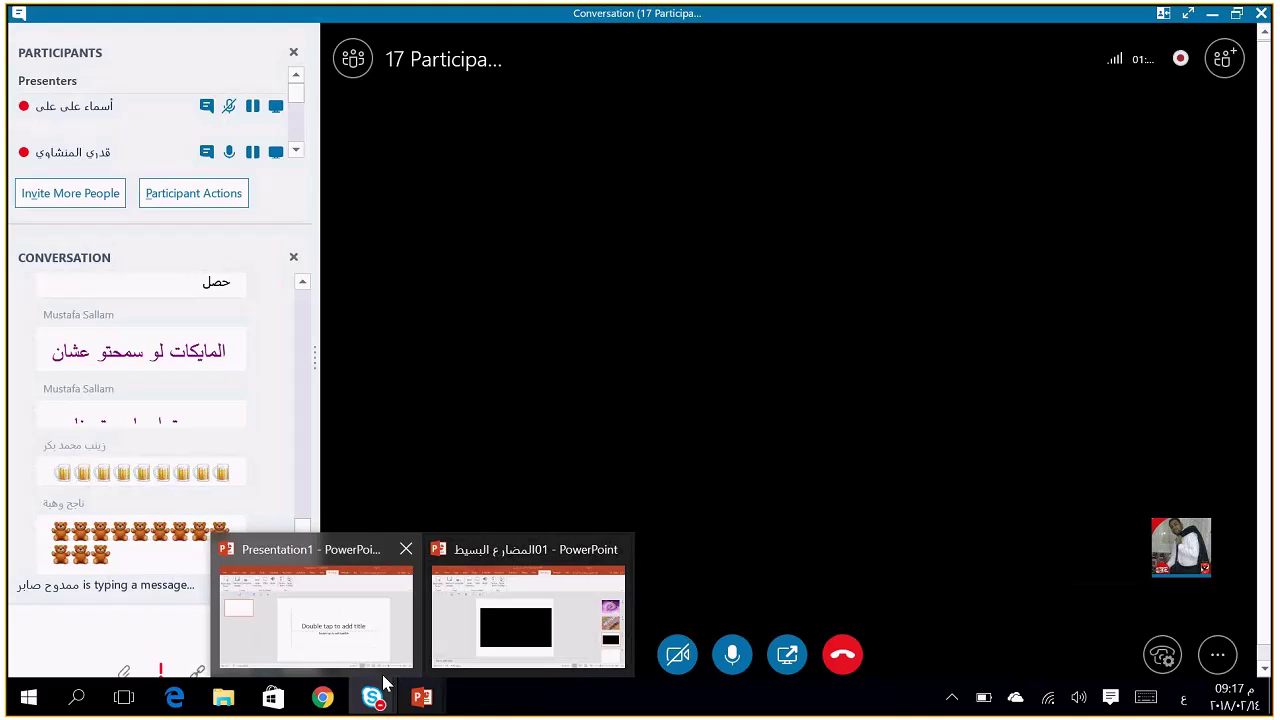
pyautogui.moveTo(383, 678)
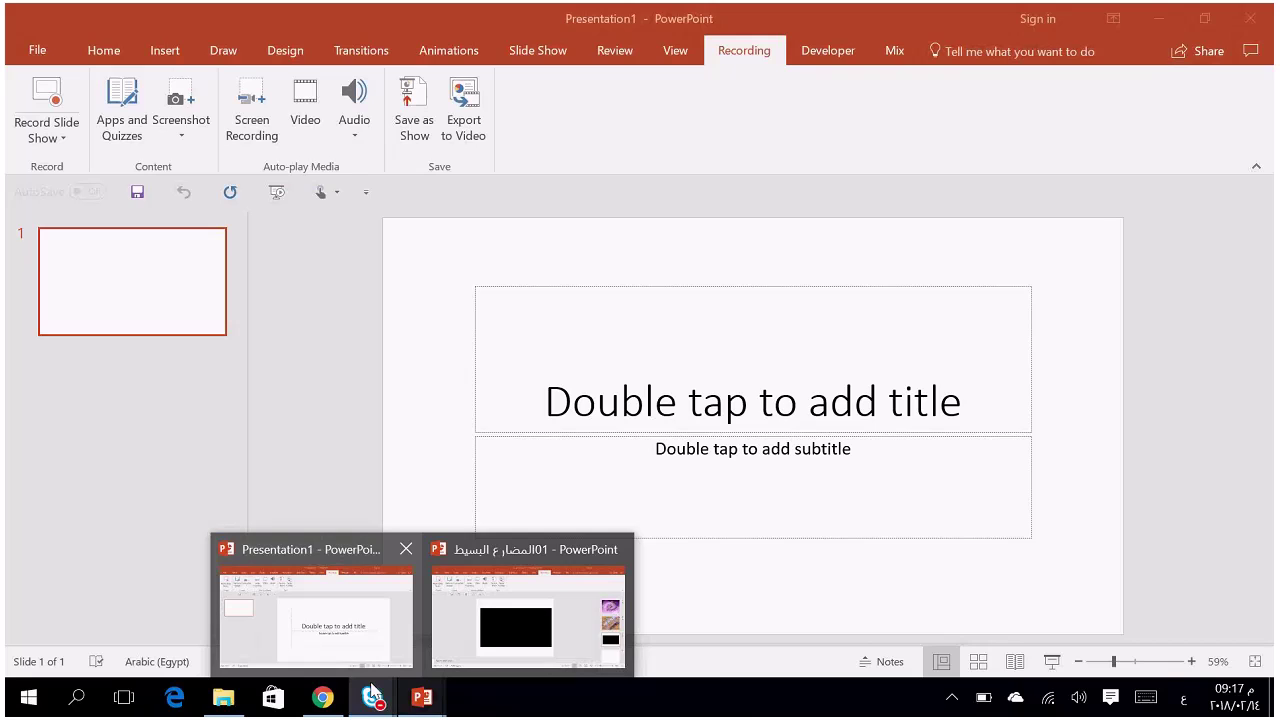
pyautogui.click(372, 692)
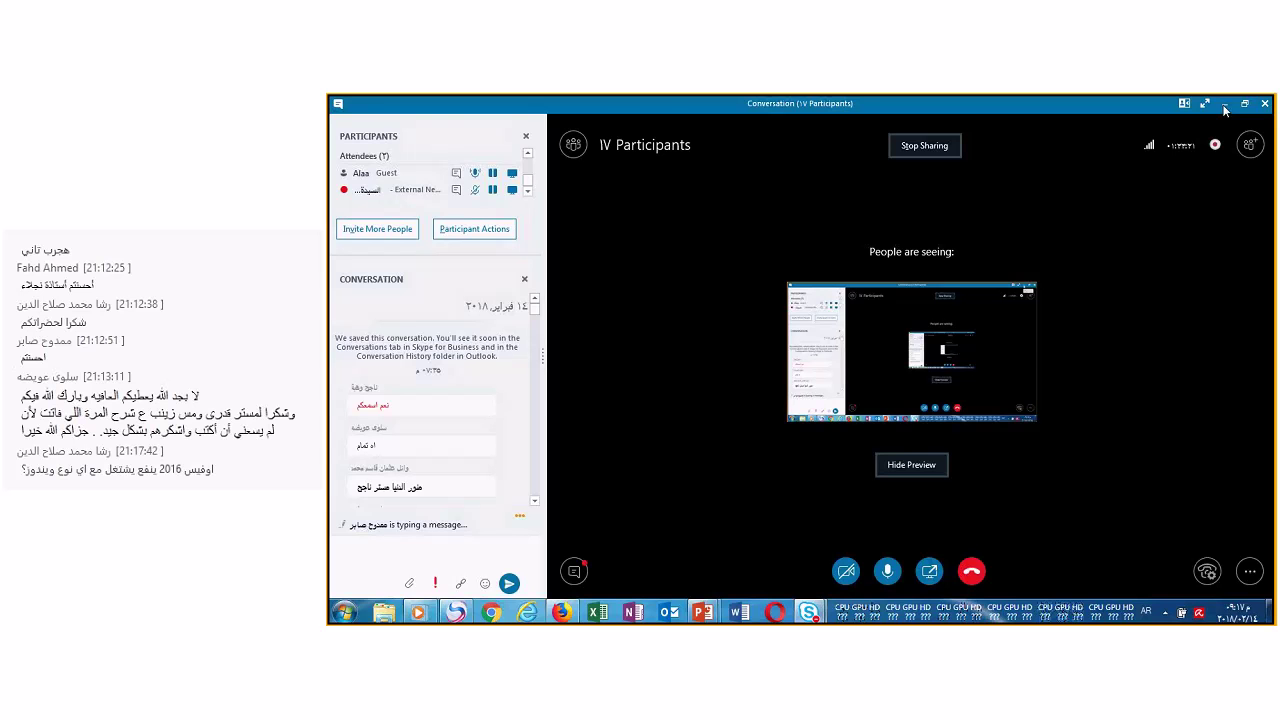
pyautogui.click(1225, 106)
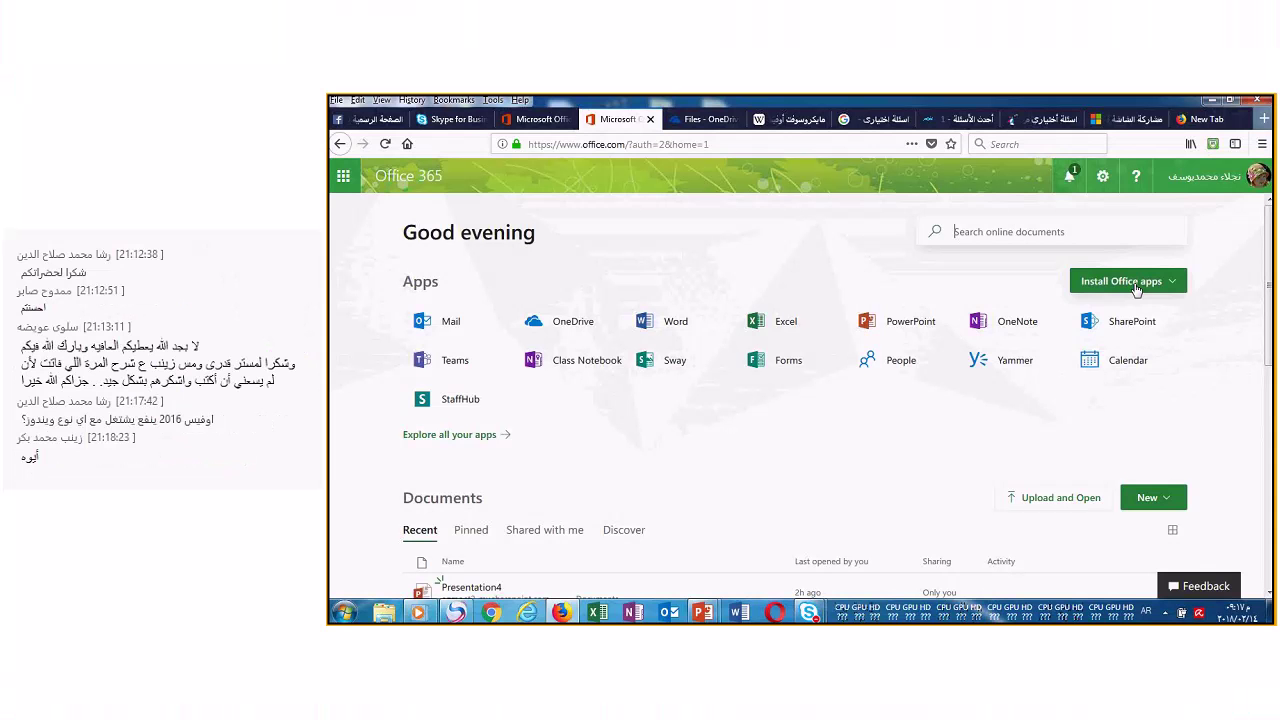
pyautogui.click(1121, 281)
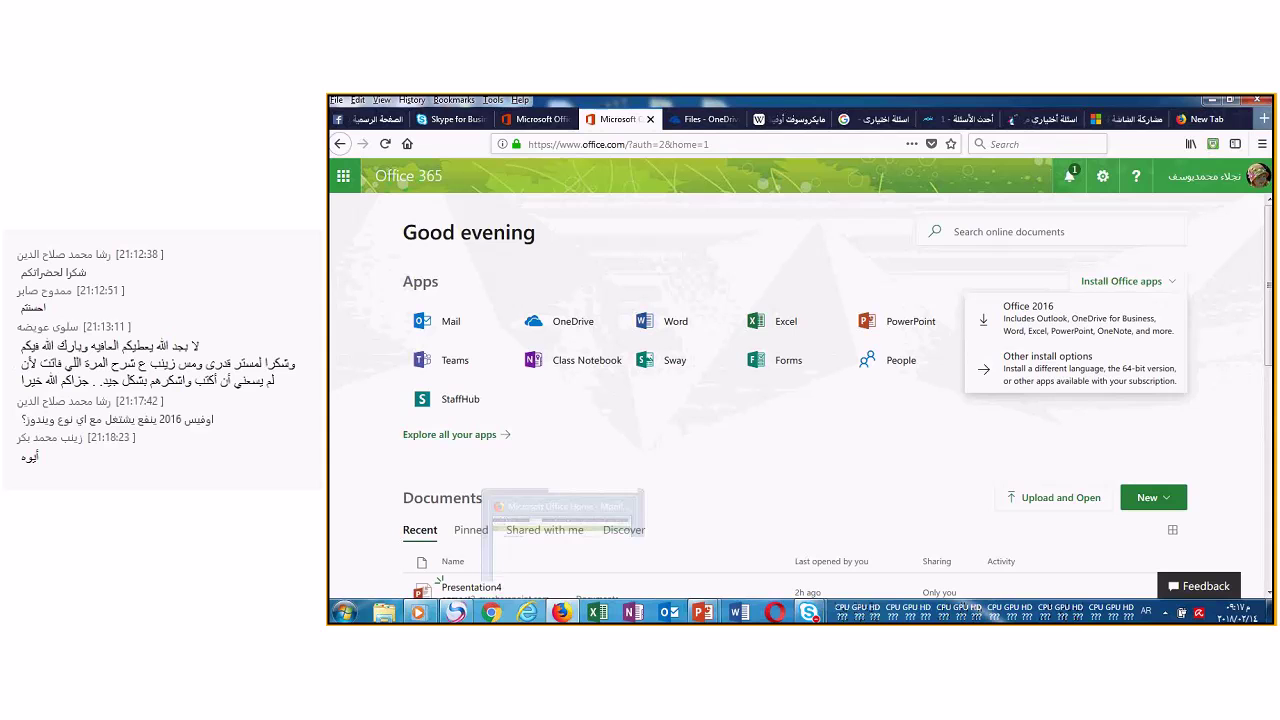
pyautogui.moveTo(808, 612)
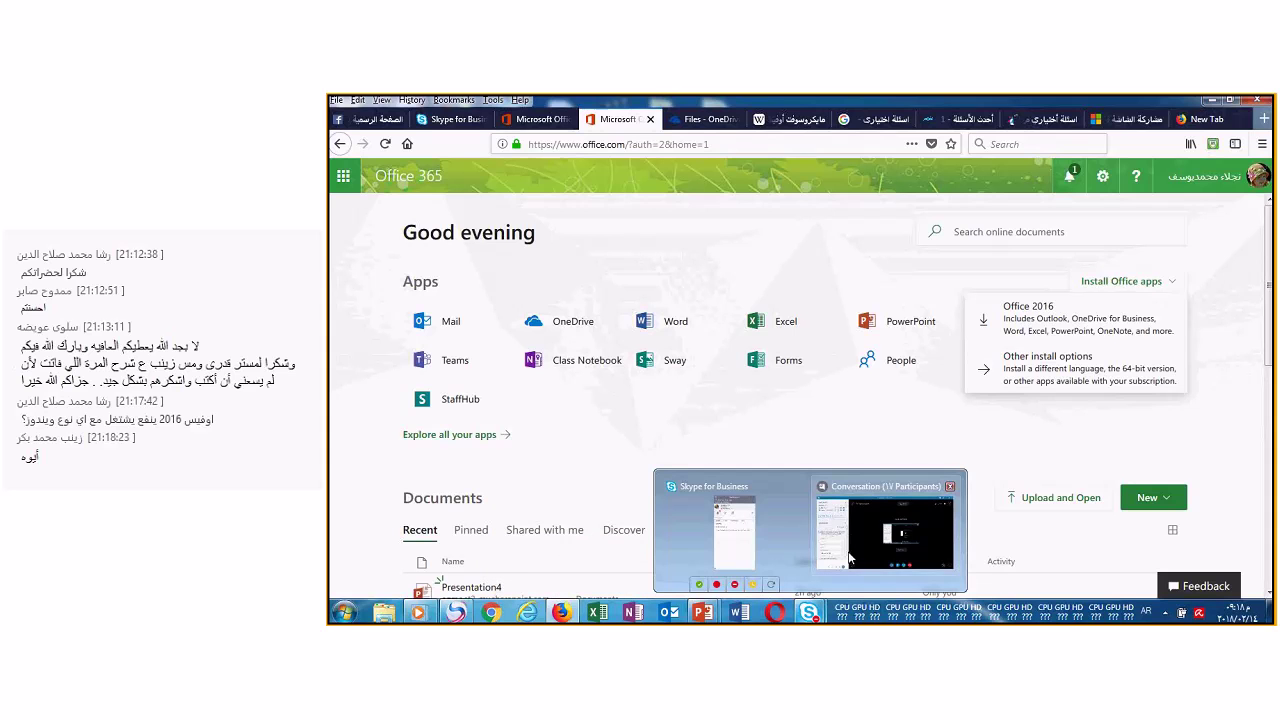
pyautogui.click(850, 558)
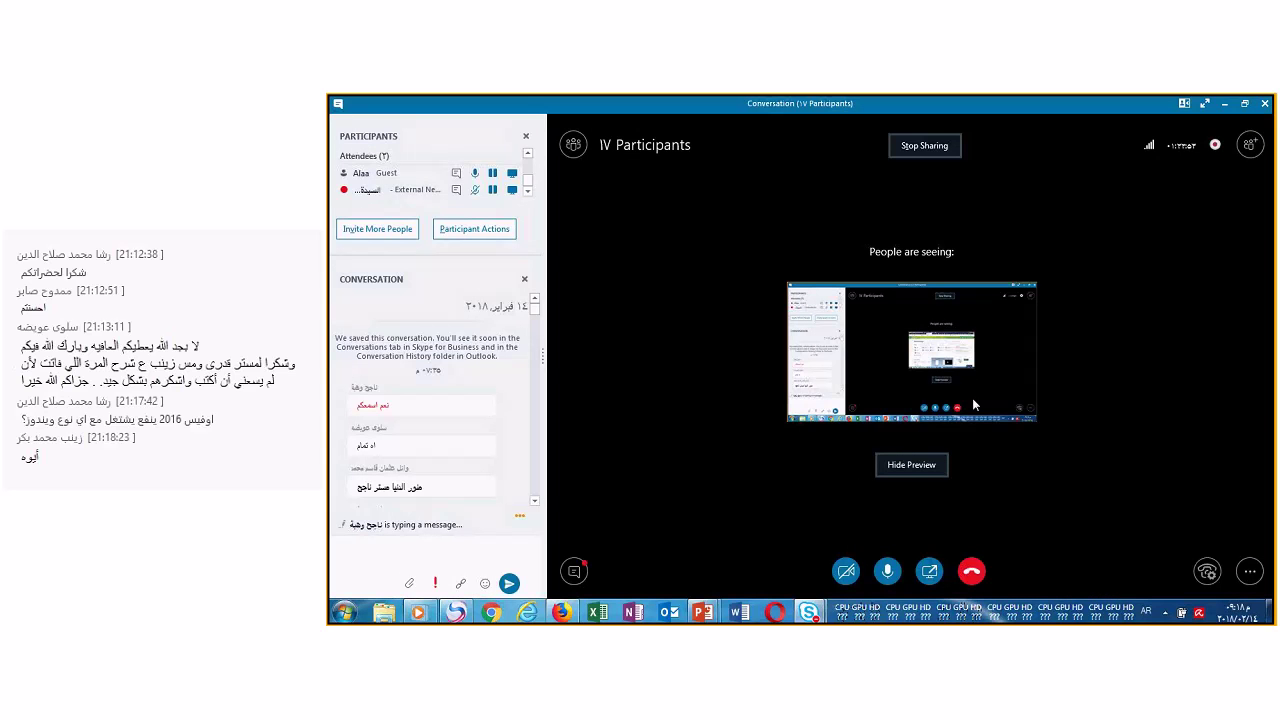
pyautogui.scroll(-3, 518, 448)
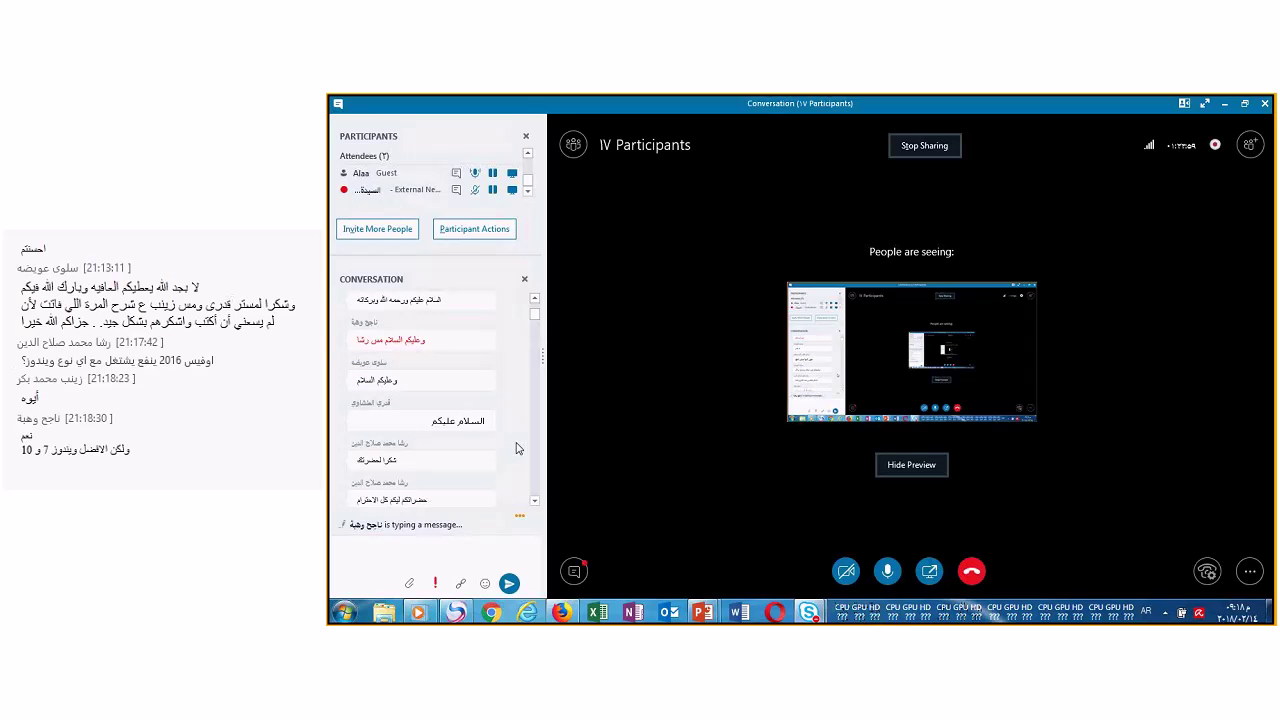
pyautogui.scroll(-5, 518, 448)
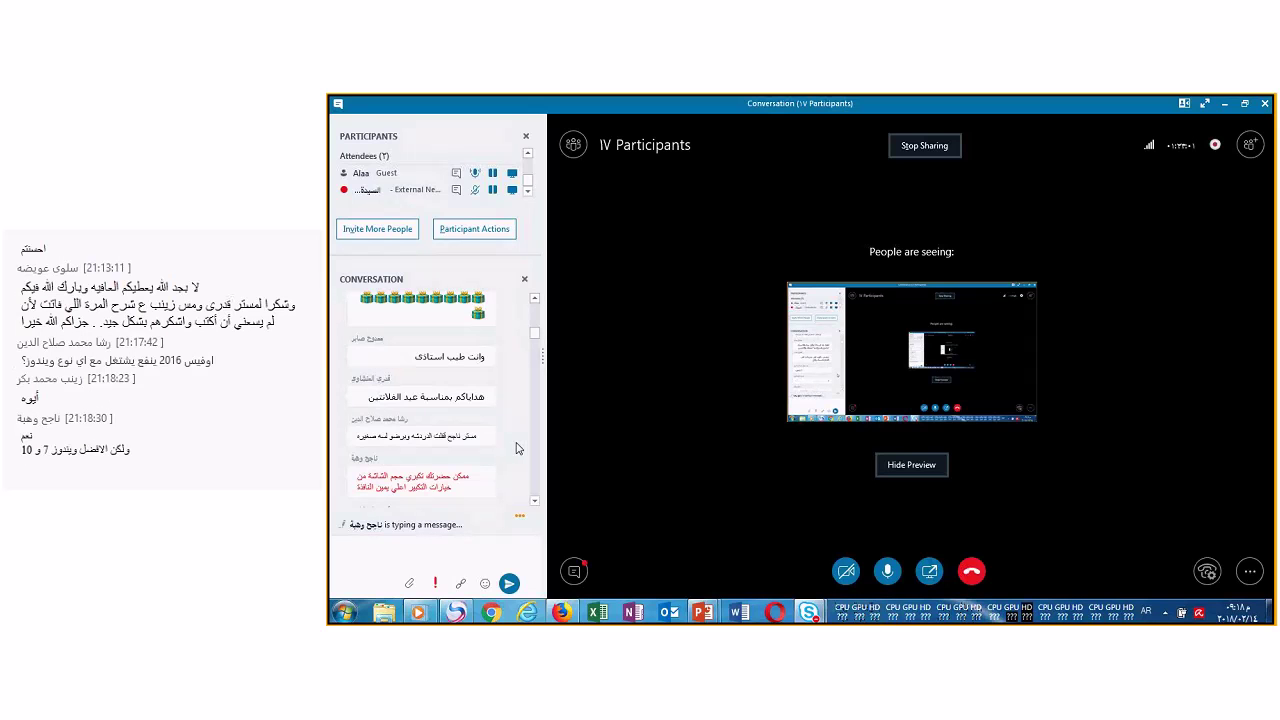
pyautogui.scroll(-3, 518, 448)
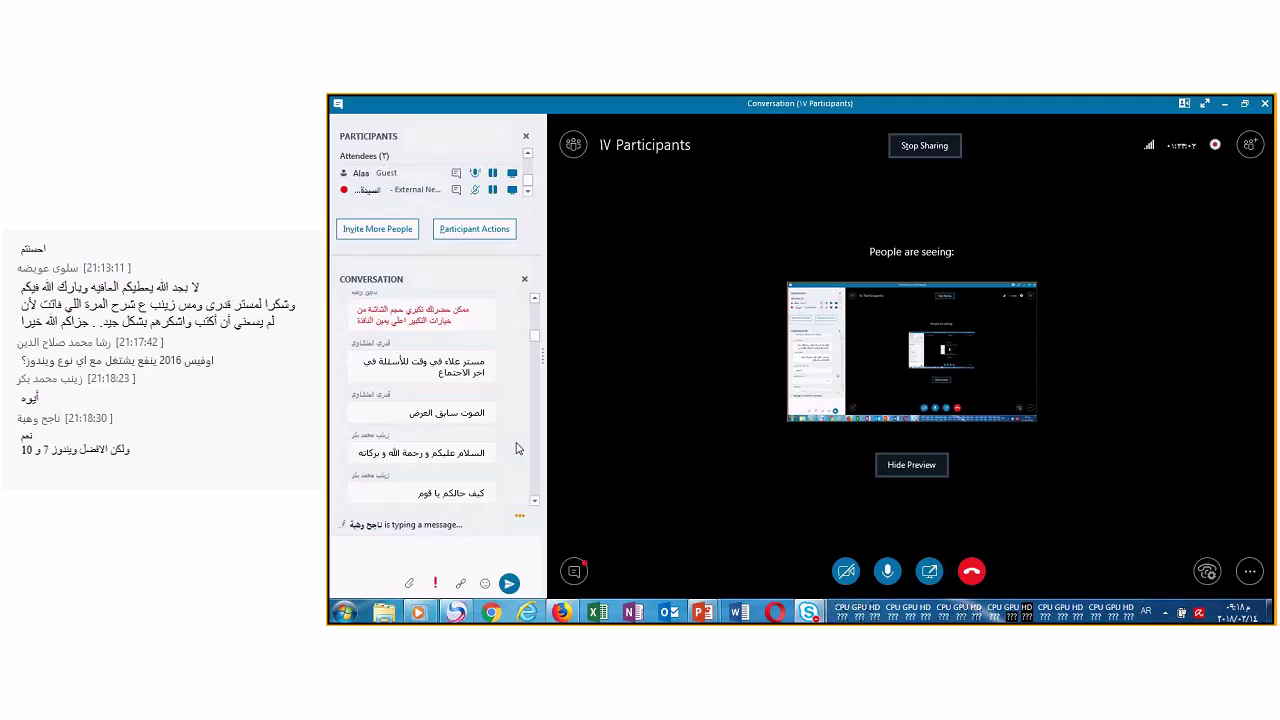
pyautogui.scroll(-5, 518, 448)
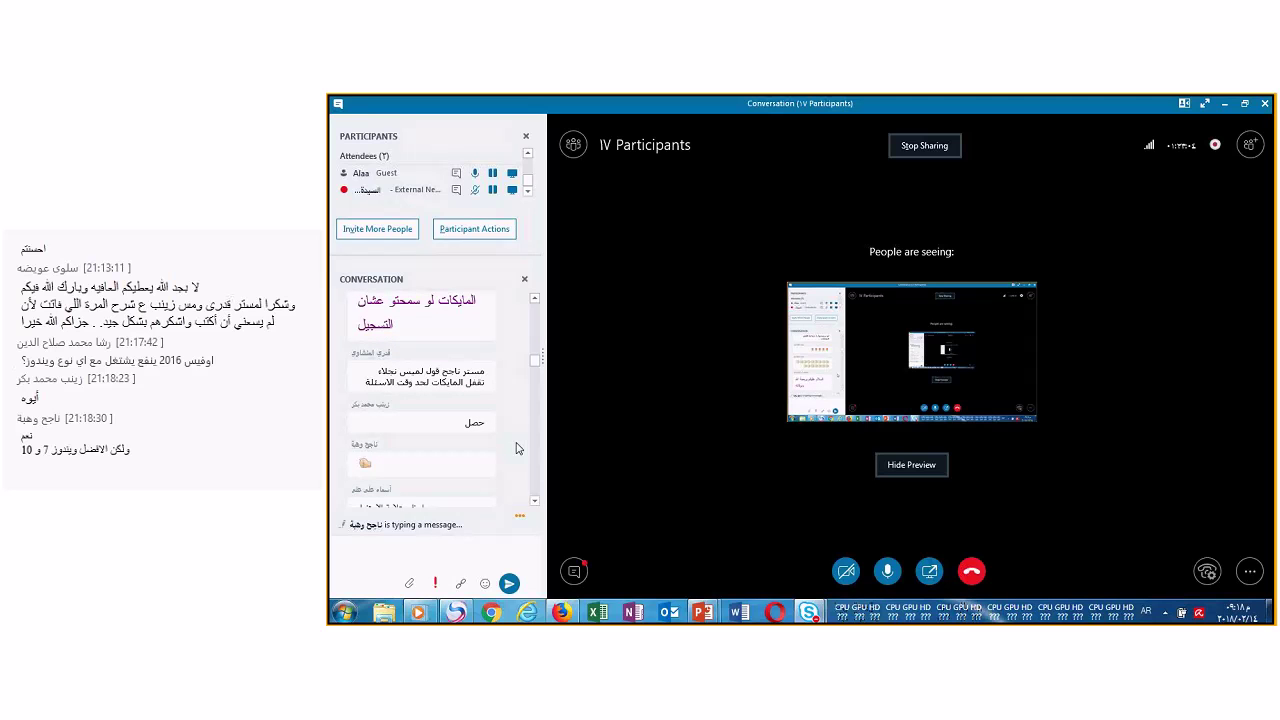
pyautogui.scroll(1, 518, 448)
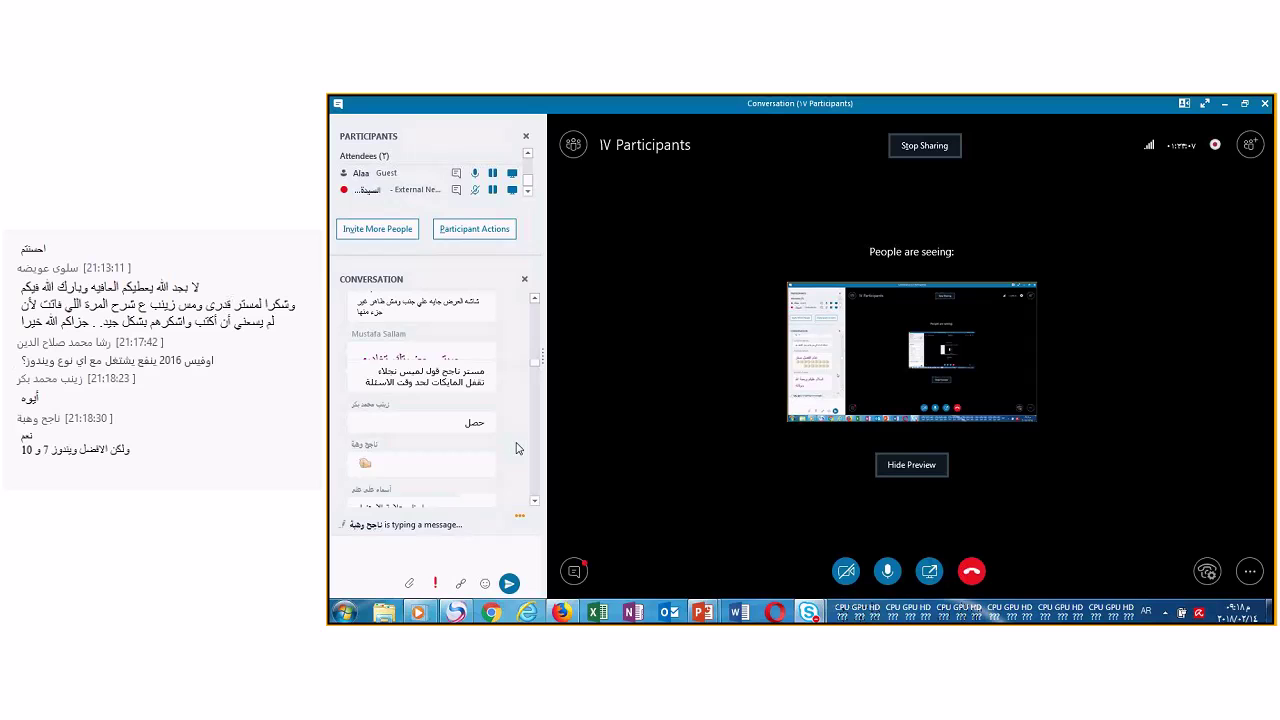
pyautogui.scroll(-2, 518, 448)
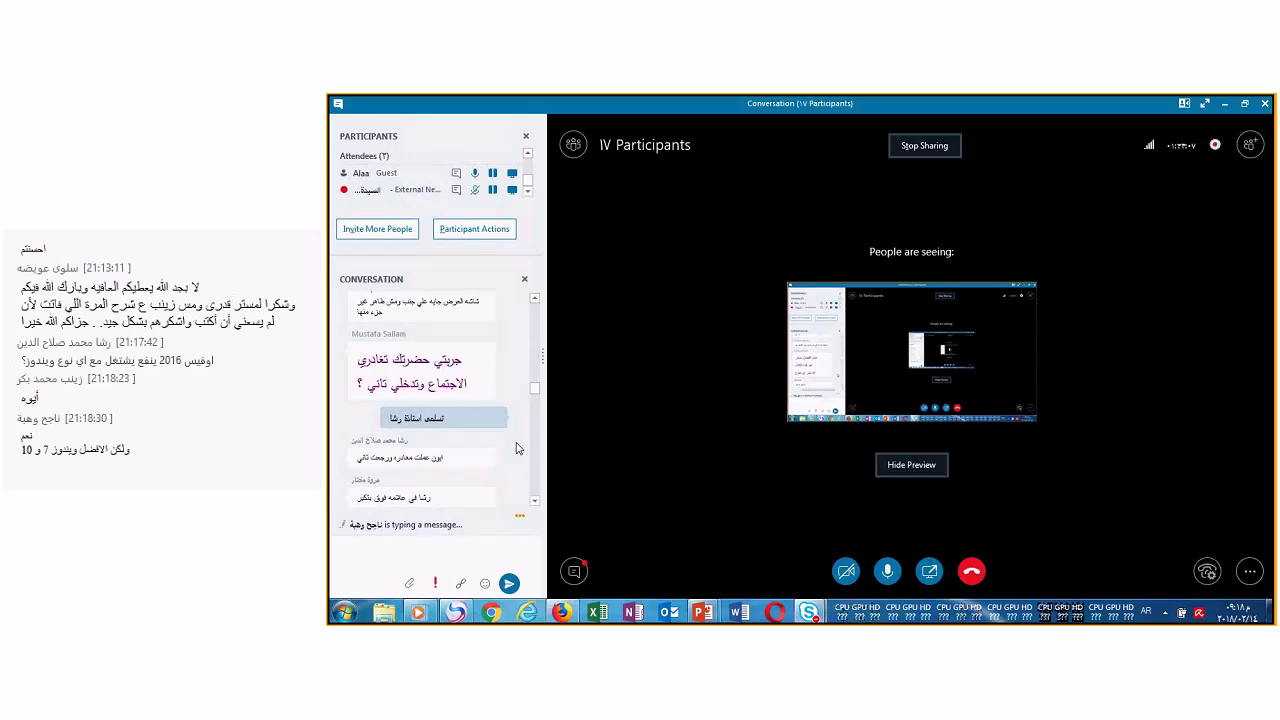
pyautogui.scroll(-2, 534, 437)
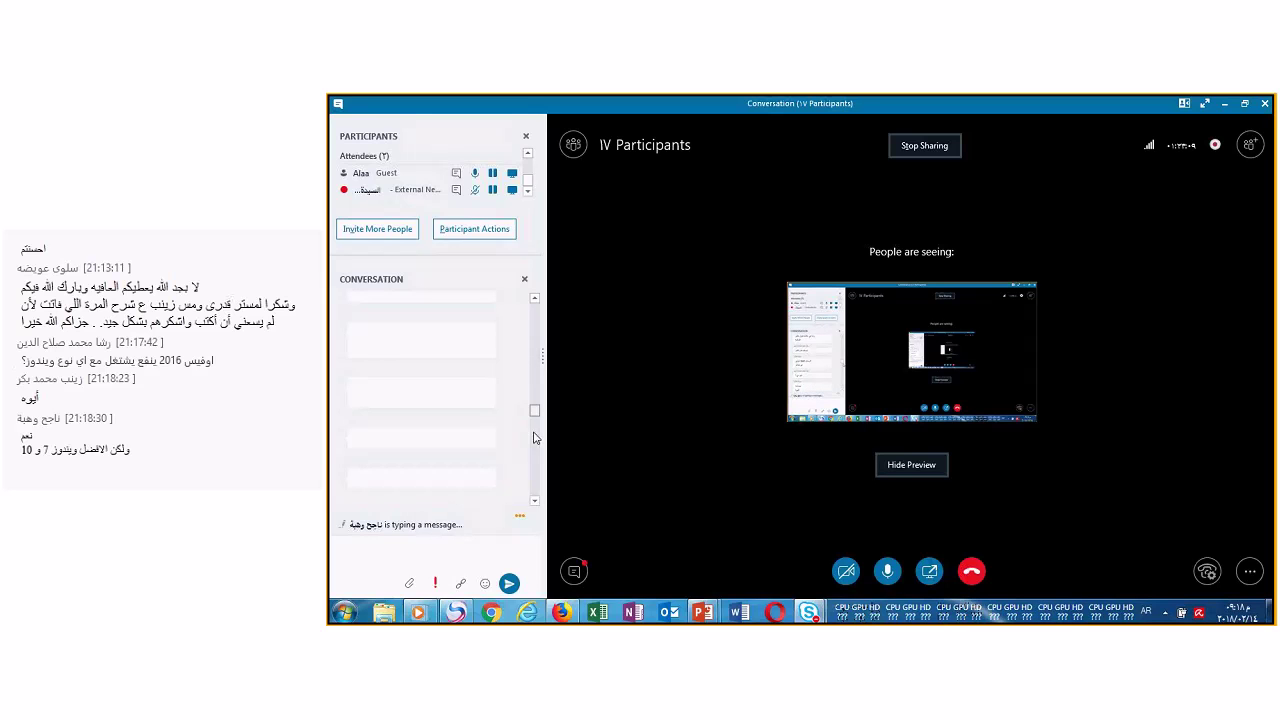
pyautogui.click(534, 500)
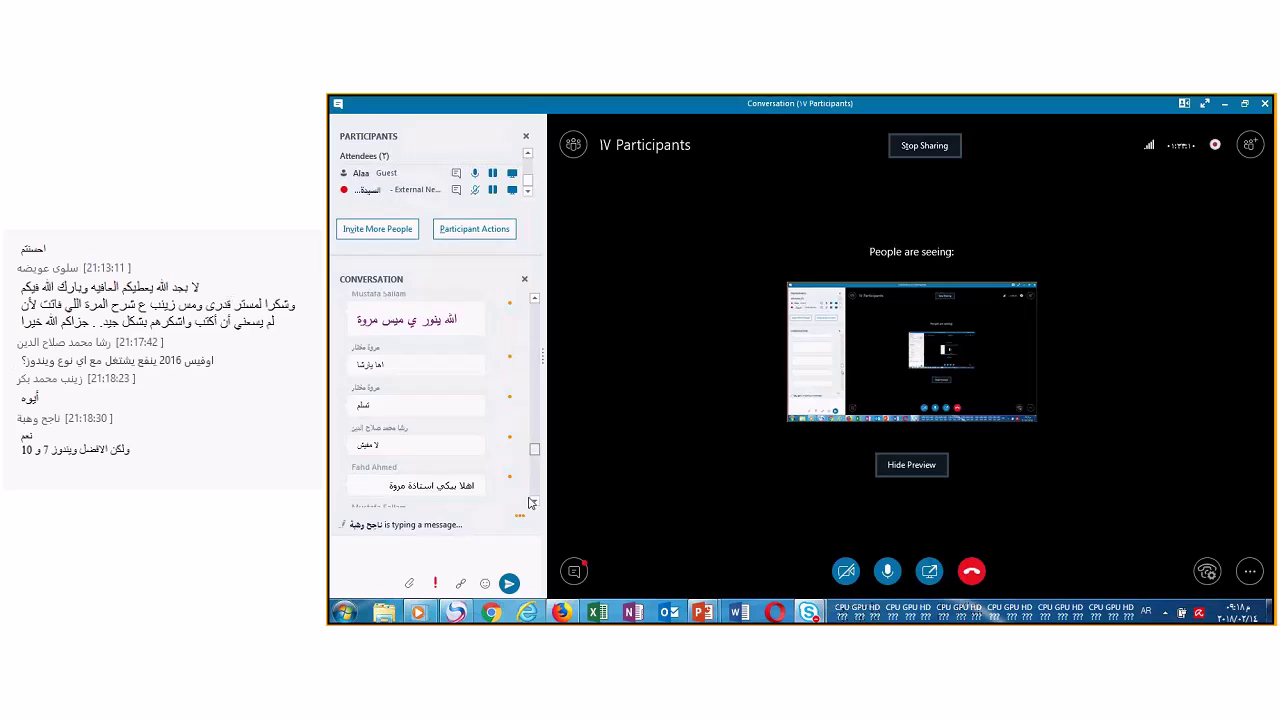
pyautogui.scroll(-4, 458, 454)
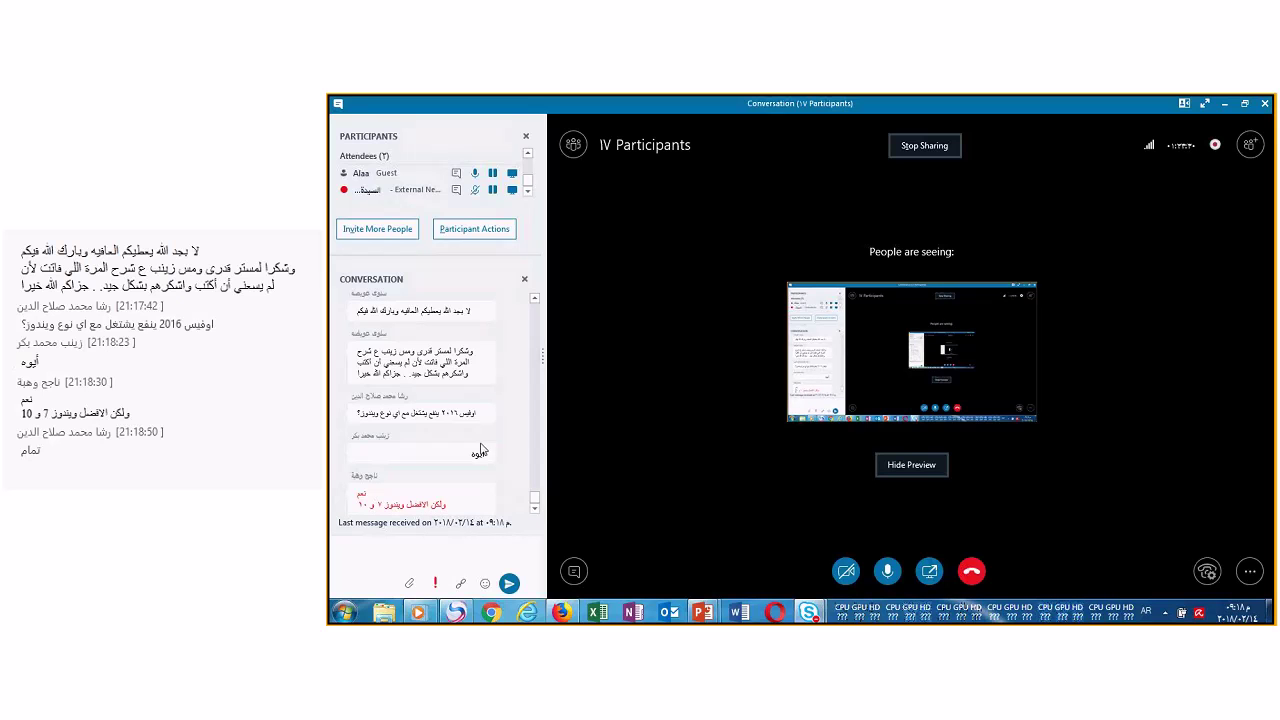
pyautogui.scroll(1, 466, 490)
pyautogui.scroll(2, 466, 490)
pyautogui.scroll(3, 466, 490)
pyautogui.scroll(-2, 466, 490)
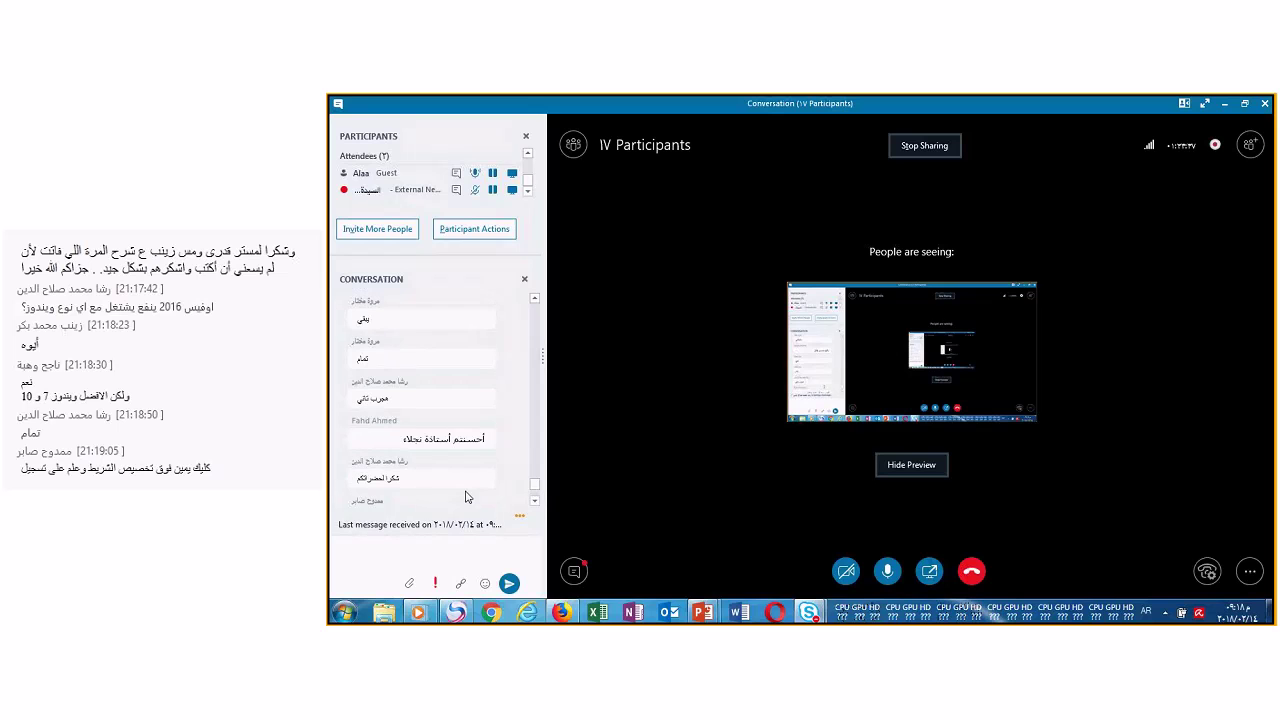
pyautogui.scroll(-4, 466, 497)
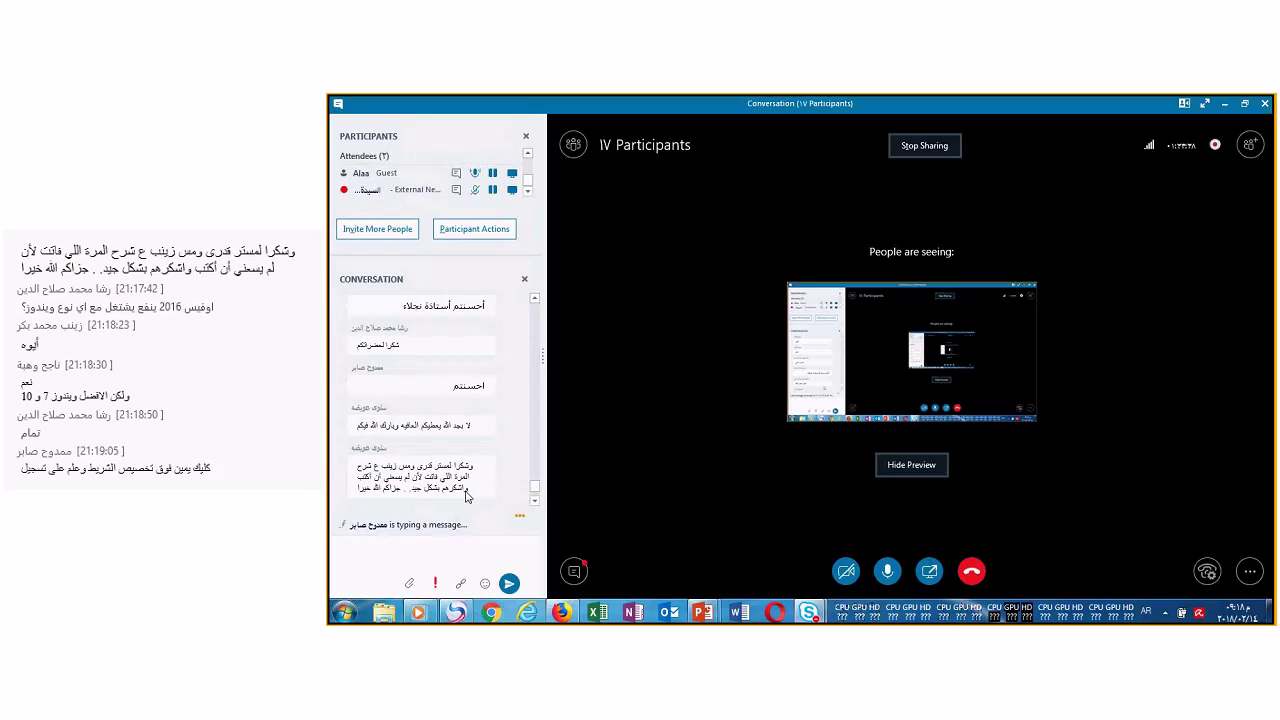
pyautogui.scroll(-5, 466, 496)
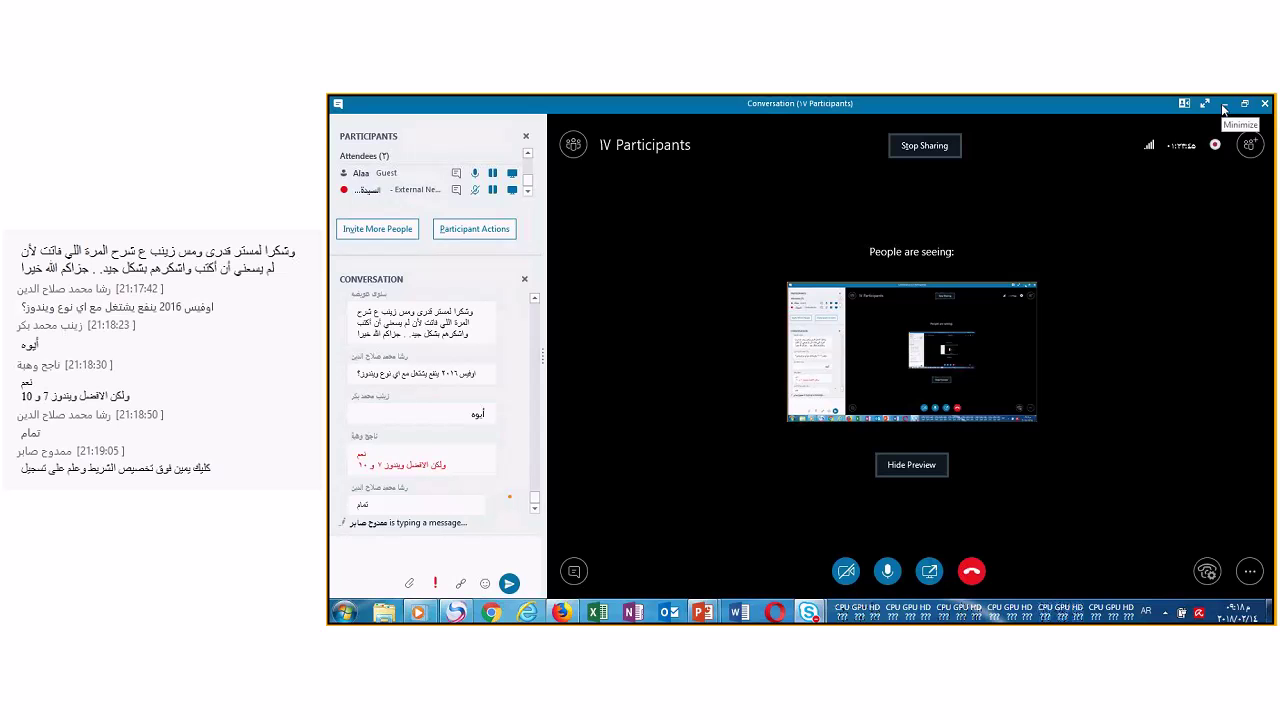
# Minimize the Skype conversation to reveal the Office 365 home page, then locate Skype in the taskbar
pyautogui.click(1224, 104)
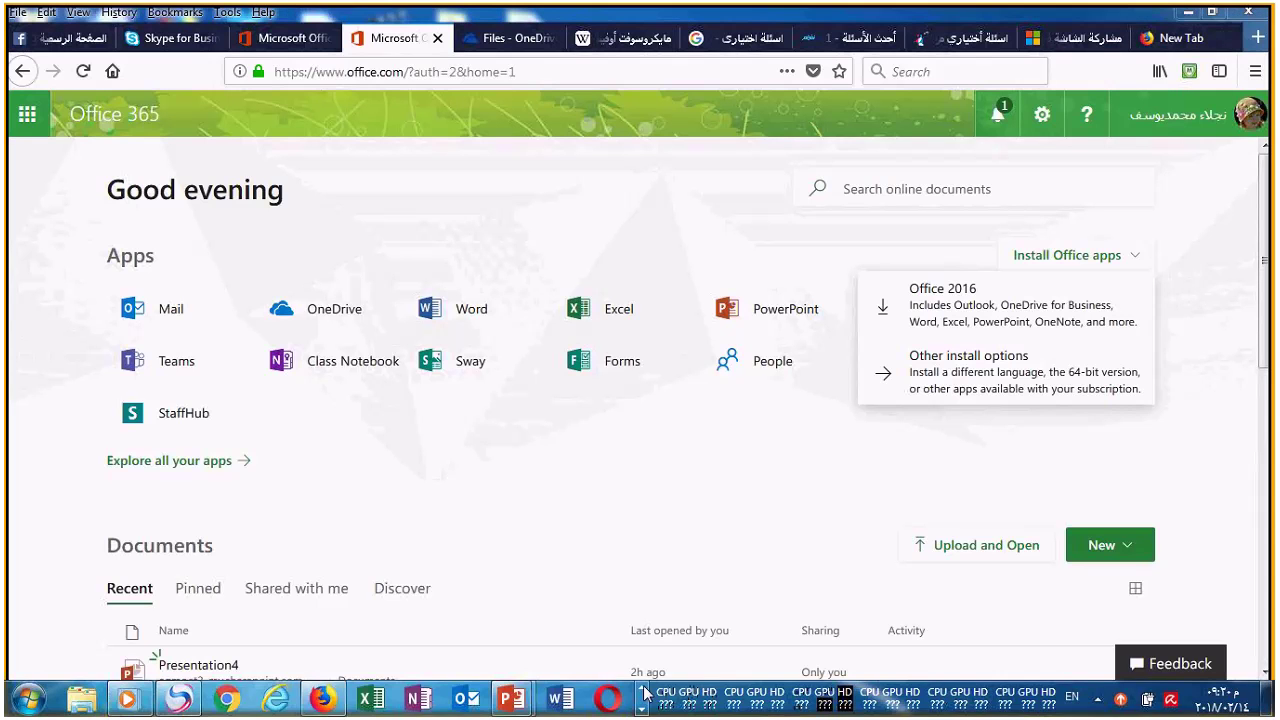
pyautogui.click(641, 708)
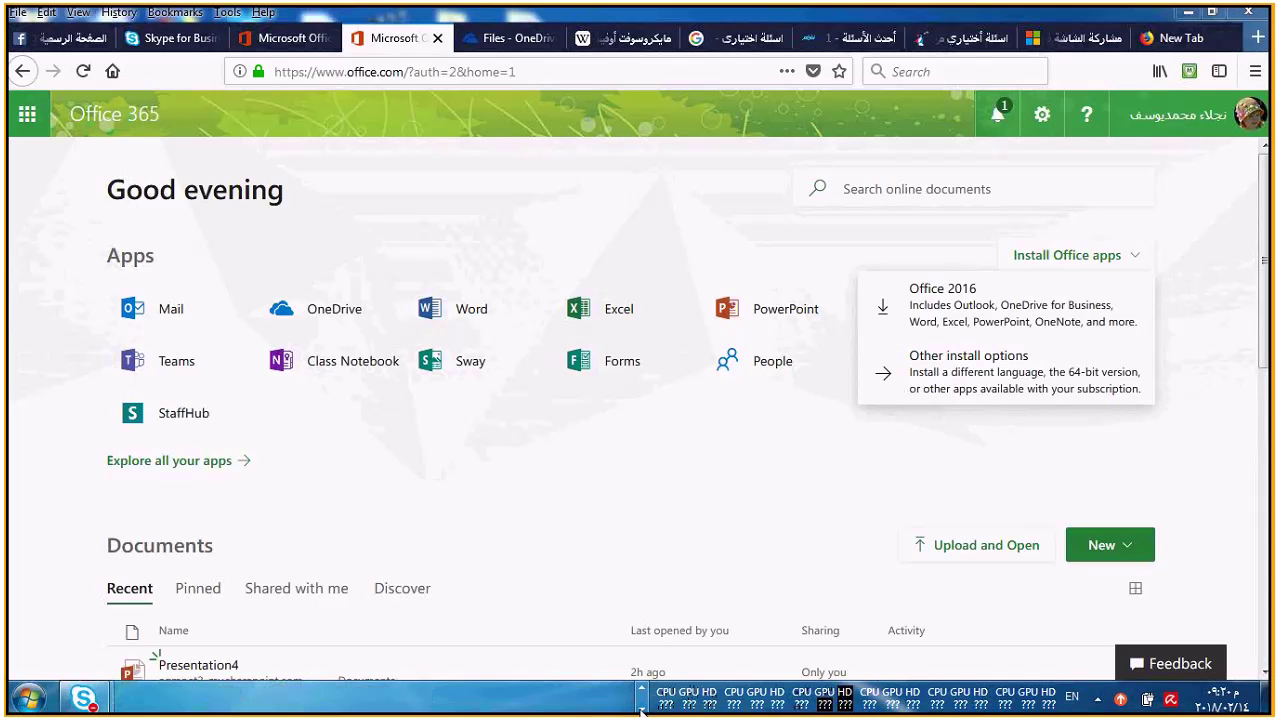
# Reopen the Skype meeting conversation from the Skype for Business taskbar icon
pyautogui.click(84, 705)
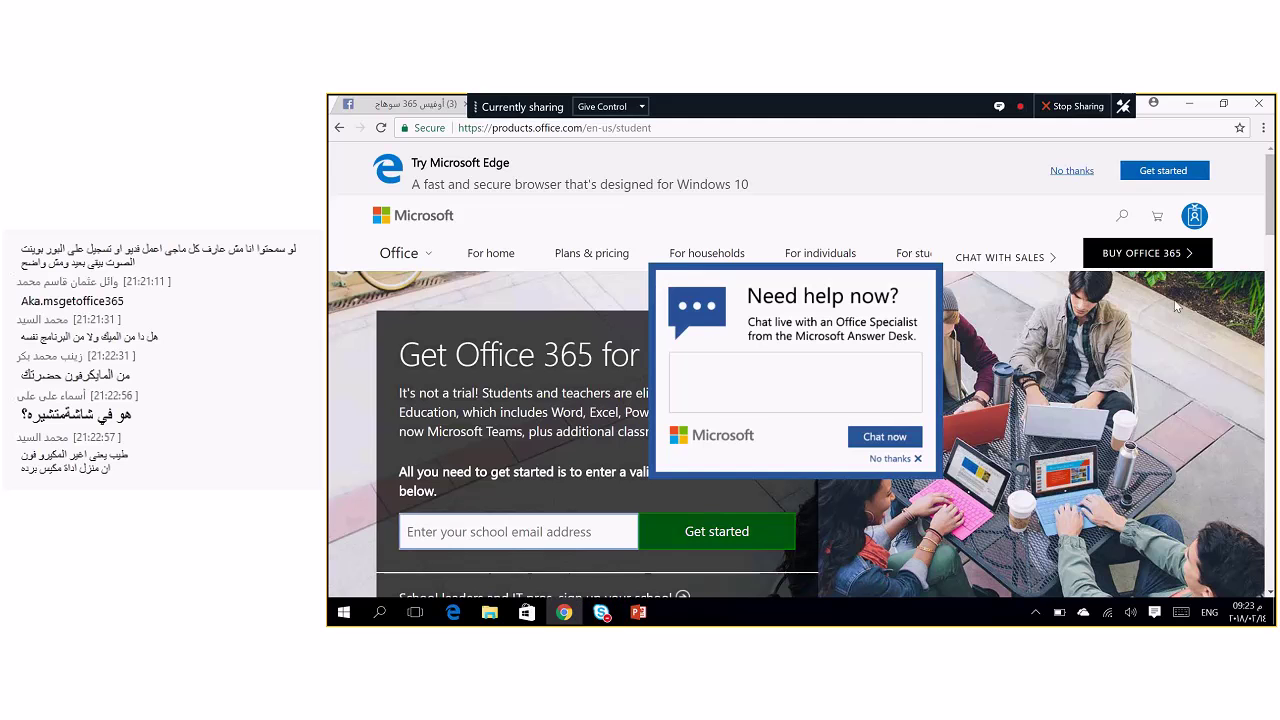
# Place the cursor in the 'Enter your school email address' box on the student page
pyautogui.click(519, 535)
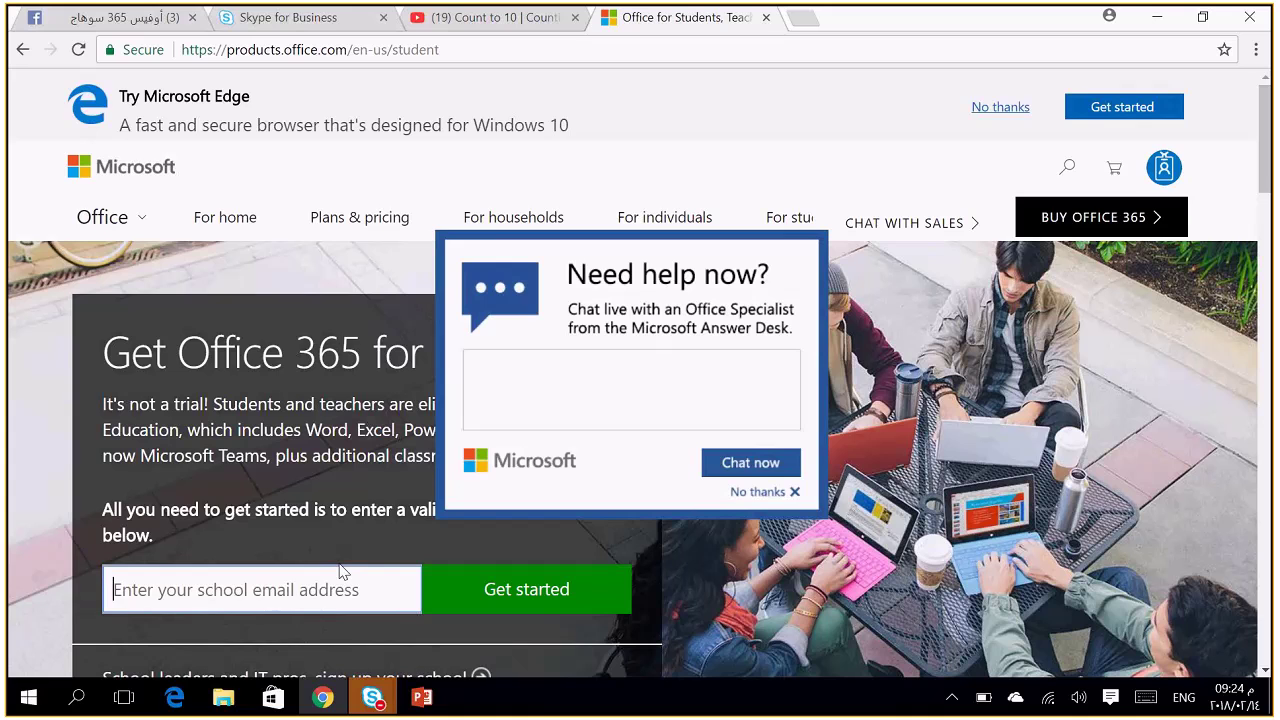
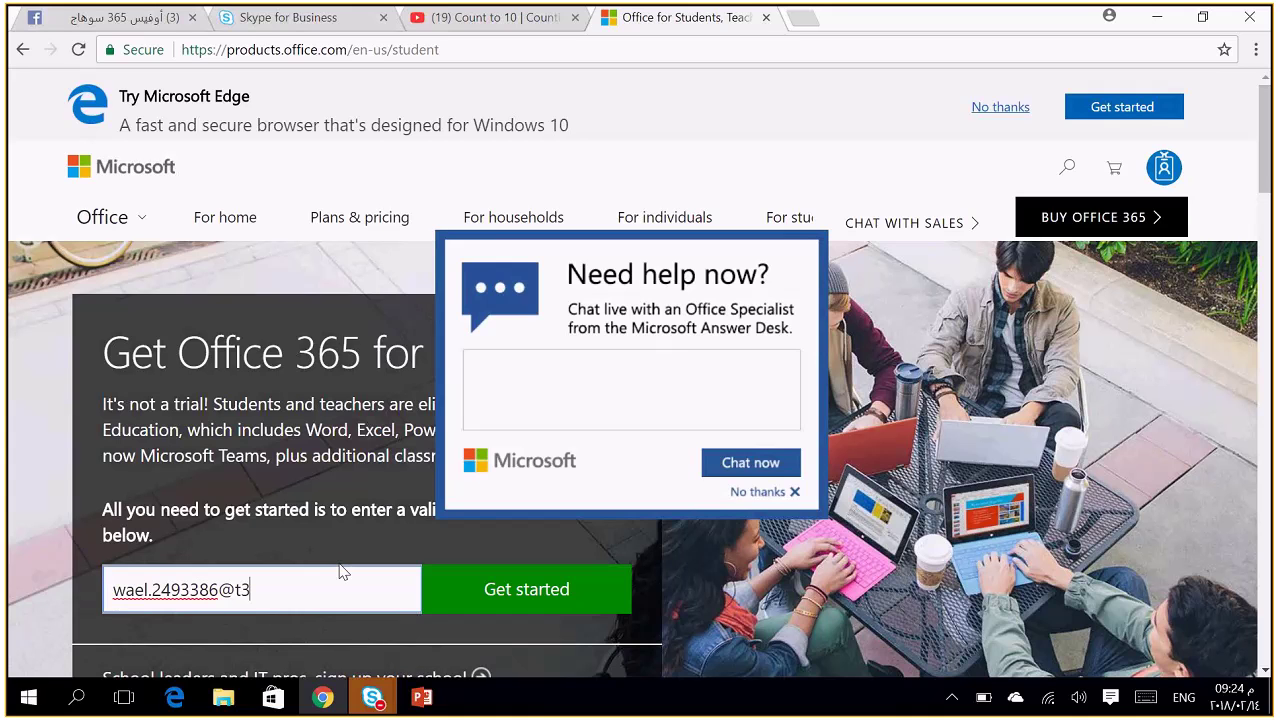
# Enter the school email address and decline the 'Need help now?' live-chat offer with No thanks
pyautogui.click(340, 571)
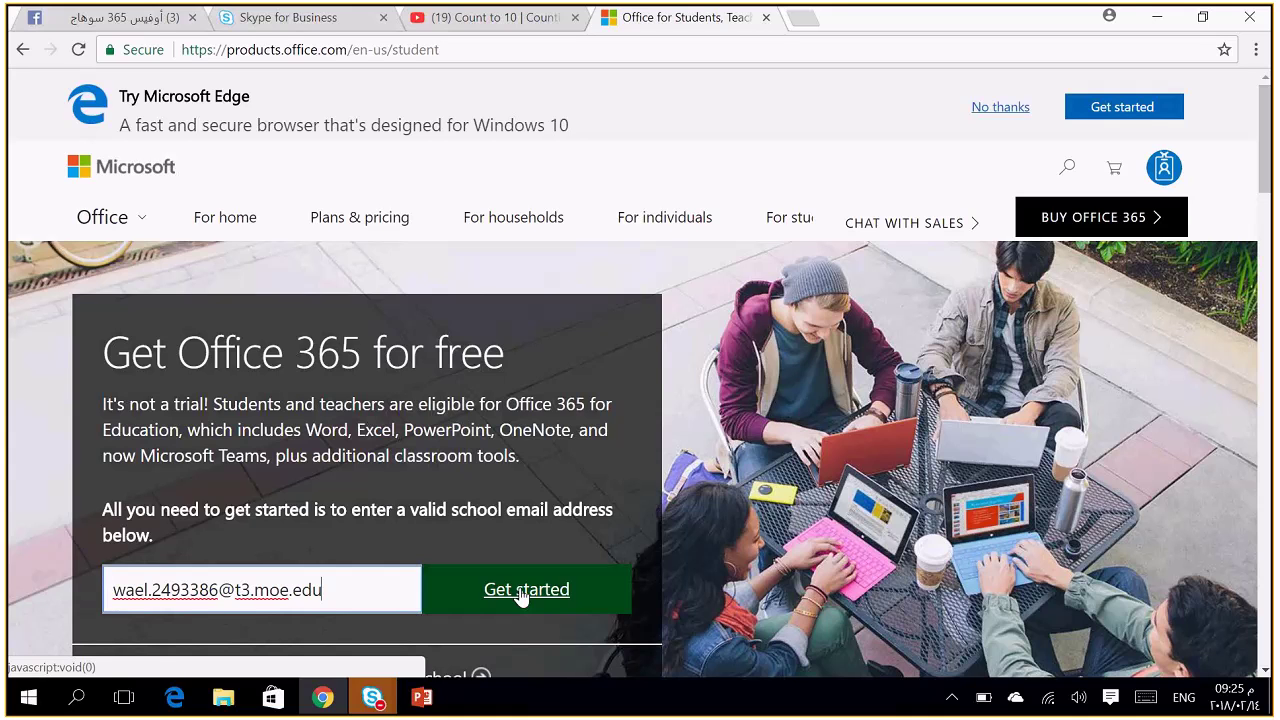
# Submit the school email to load the Office 365 Education 'student or teacher' page
pyautogui.click(521, 597)
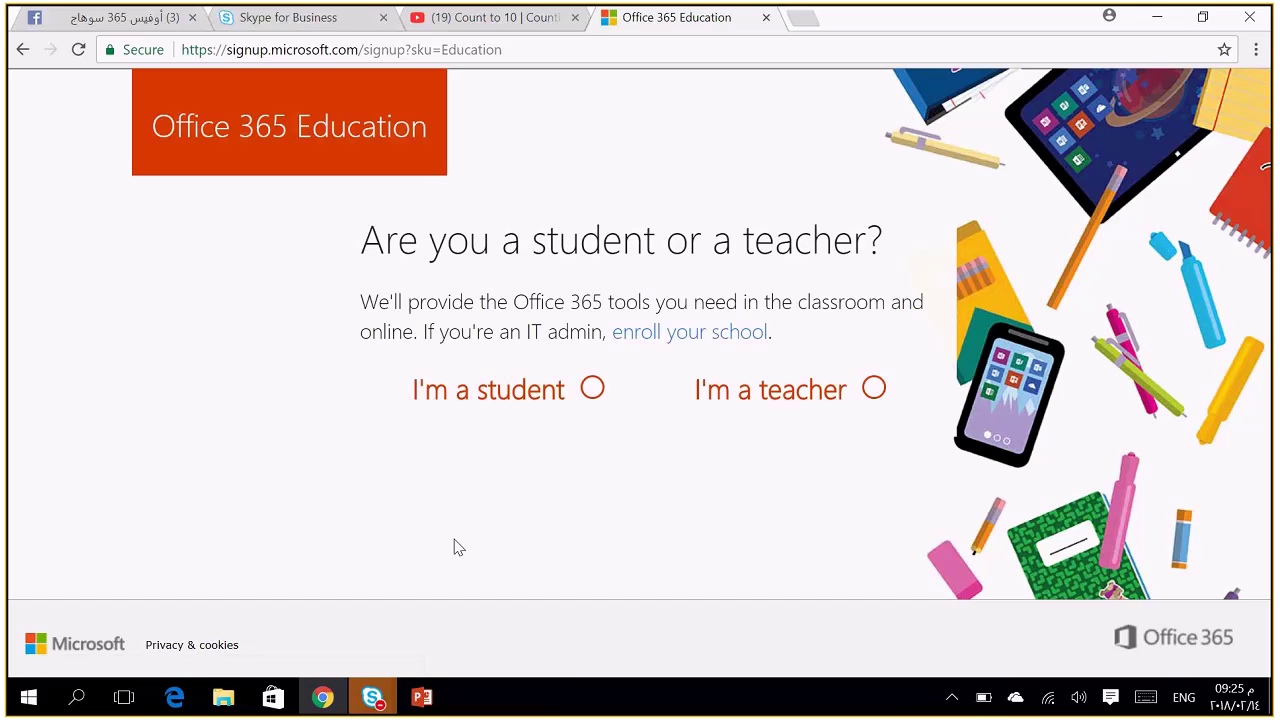
pyautogui.click(823, 400)
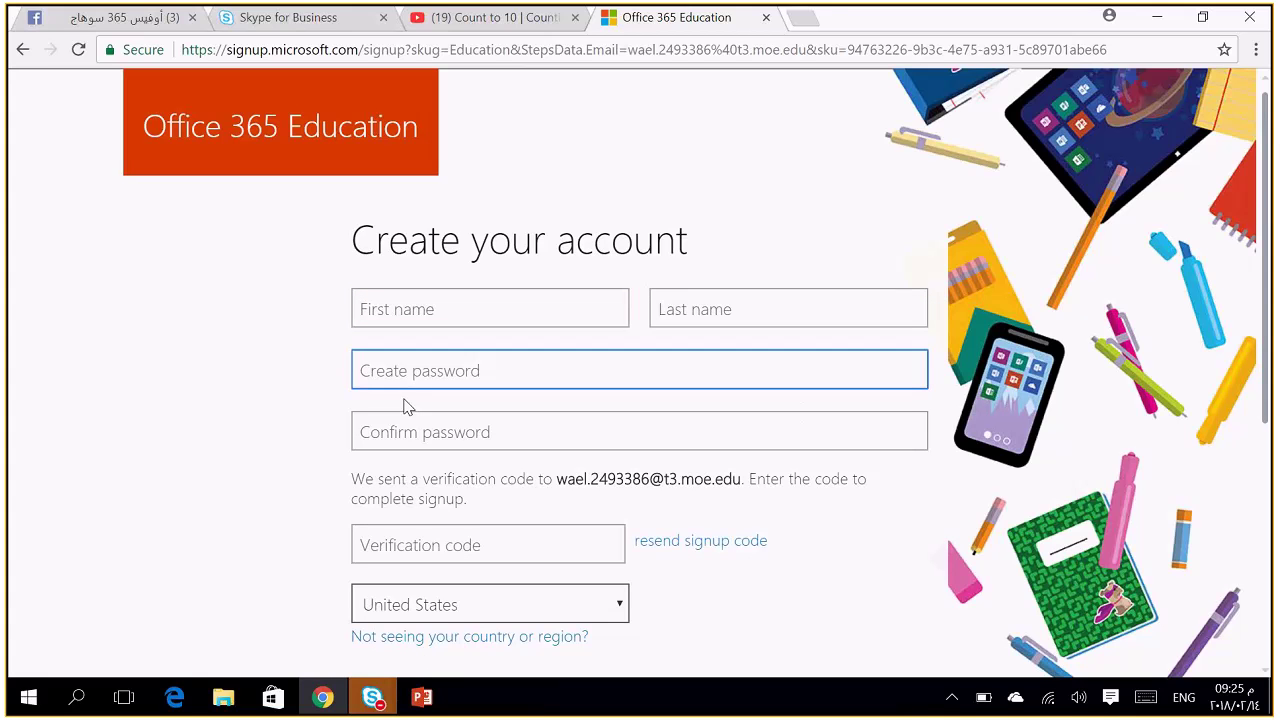
pyautogui.scroll(-1, 407, 405)
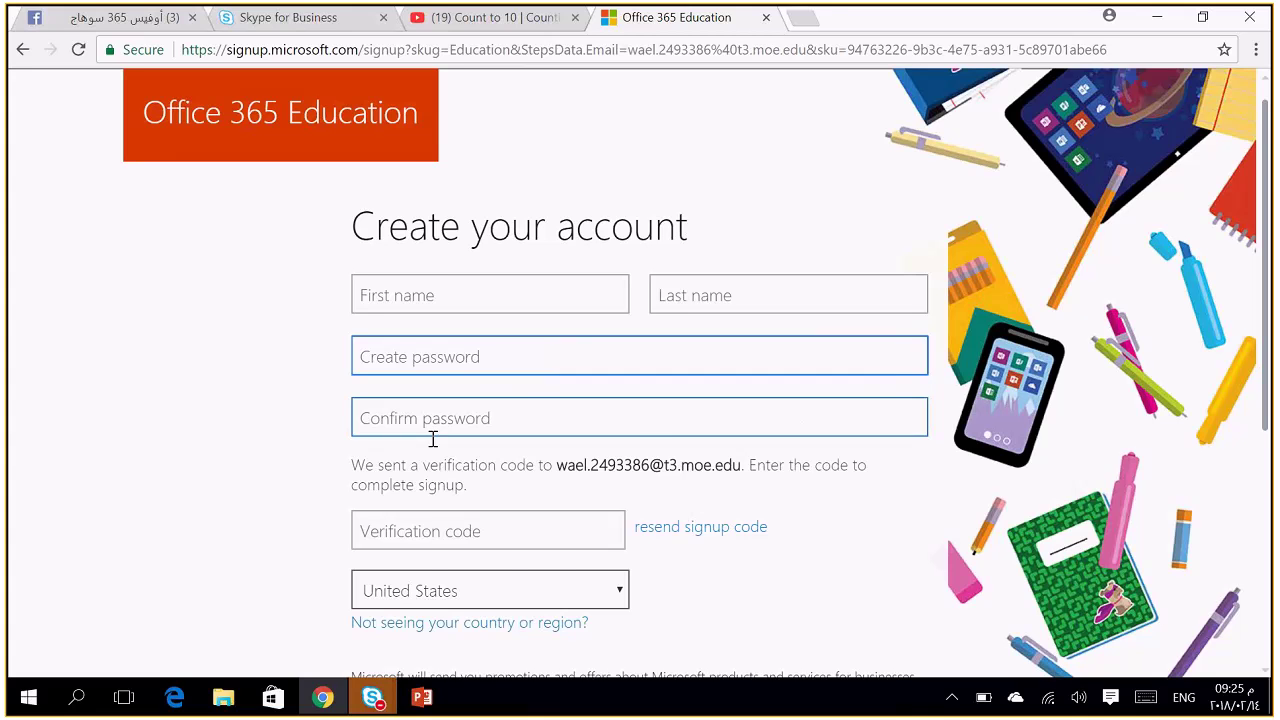
pyautogui.scroll(-1, 433, 440)
pyautogui.click(563, 448)
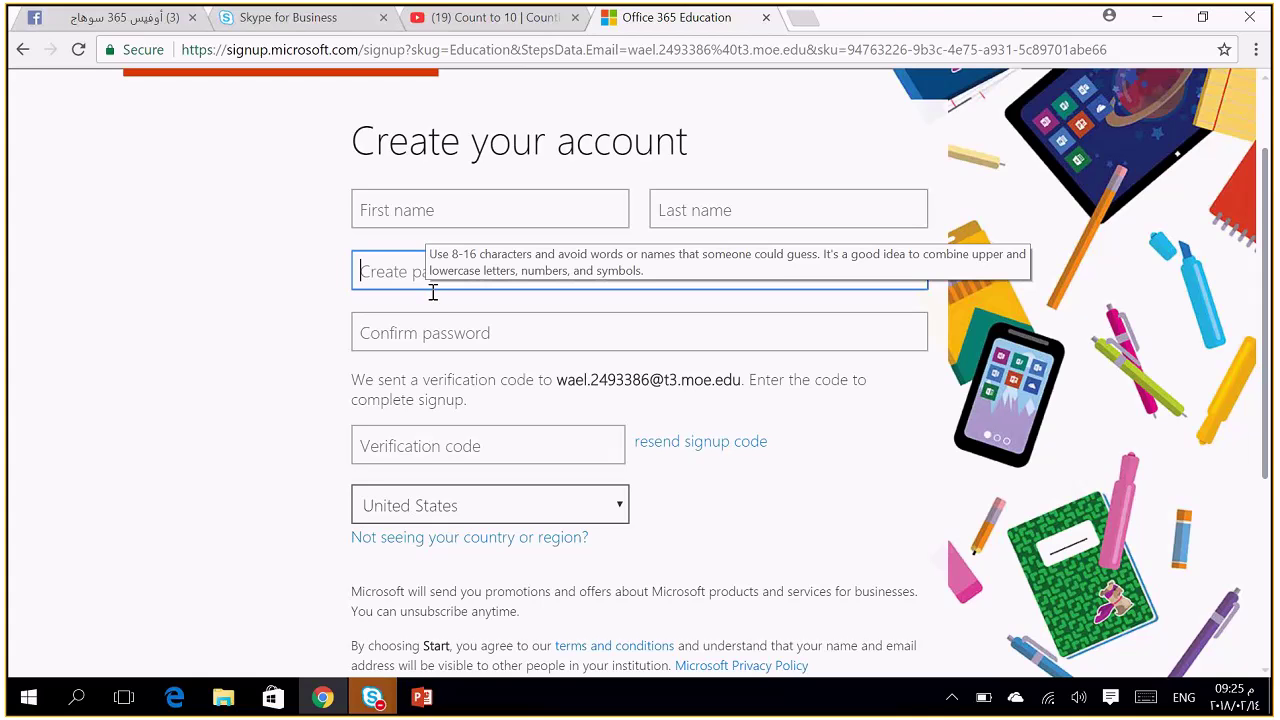
pyautogui.click(430, 327)
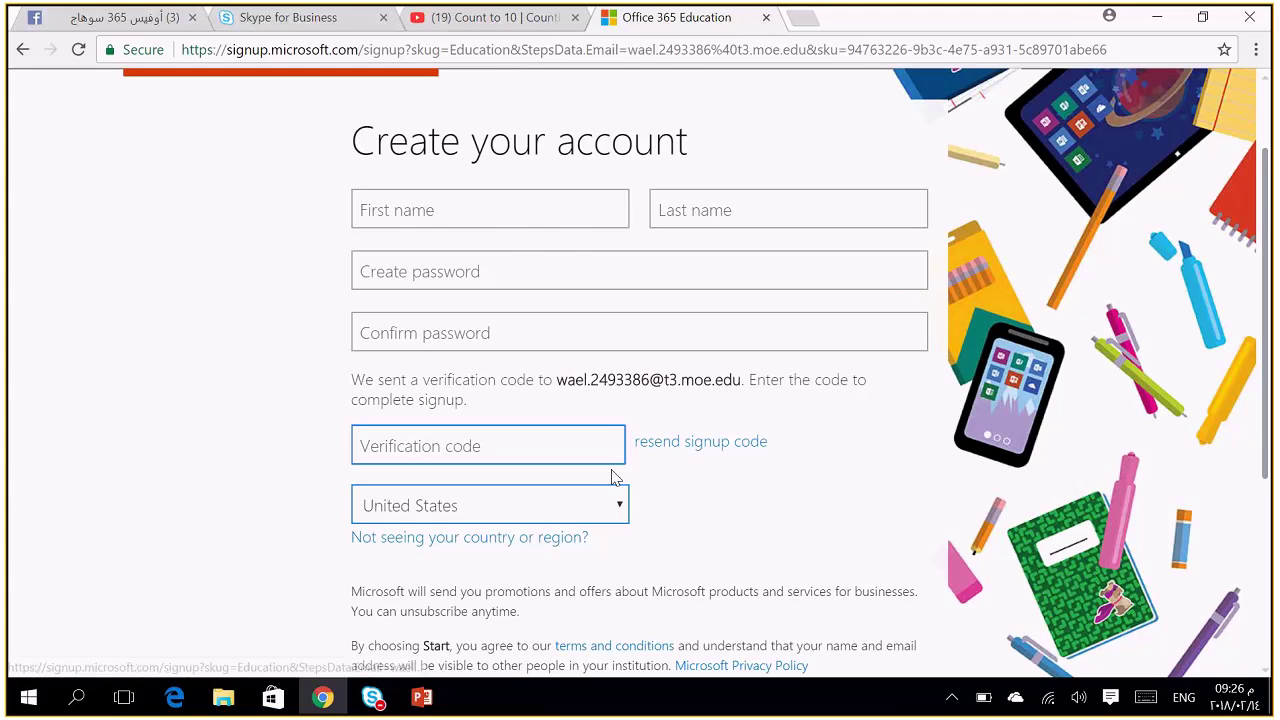
pyautogui.scroll(-3, 613, 477)
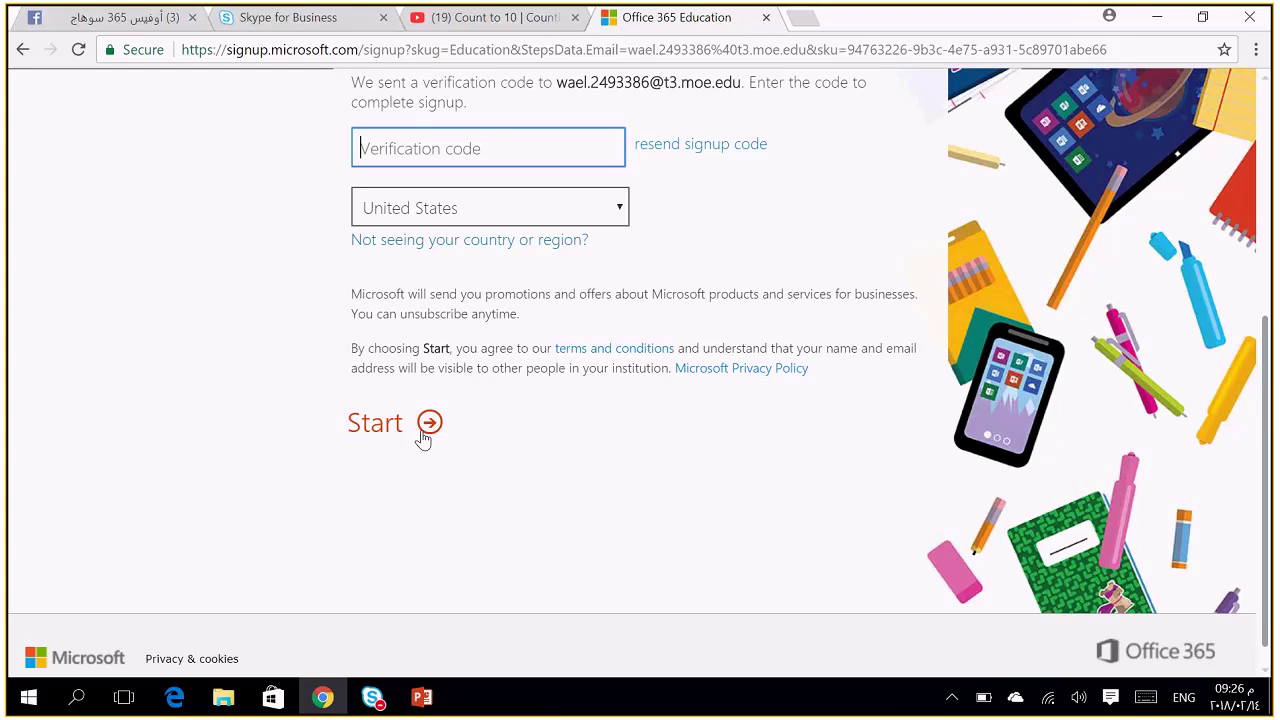
pyautogui.scroll(4, 423, 440)
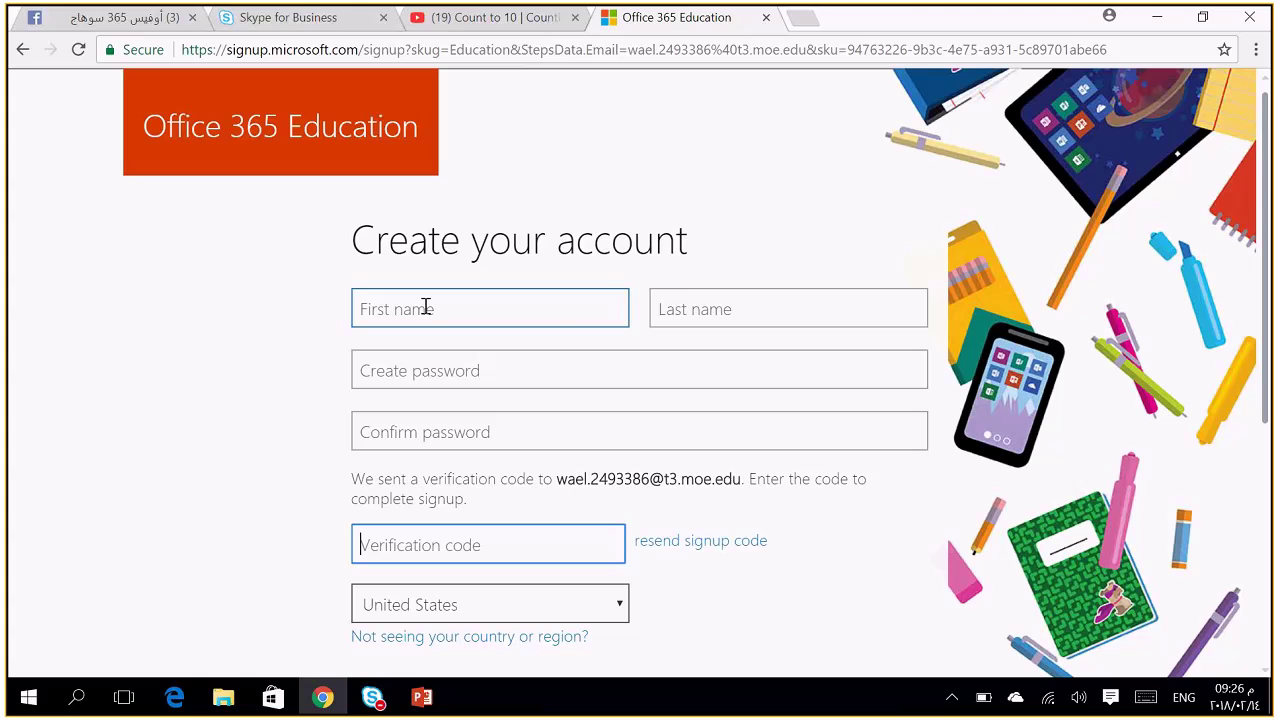
pyautogui.scroll(-3, 425, 307)
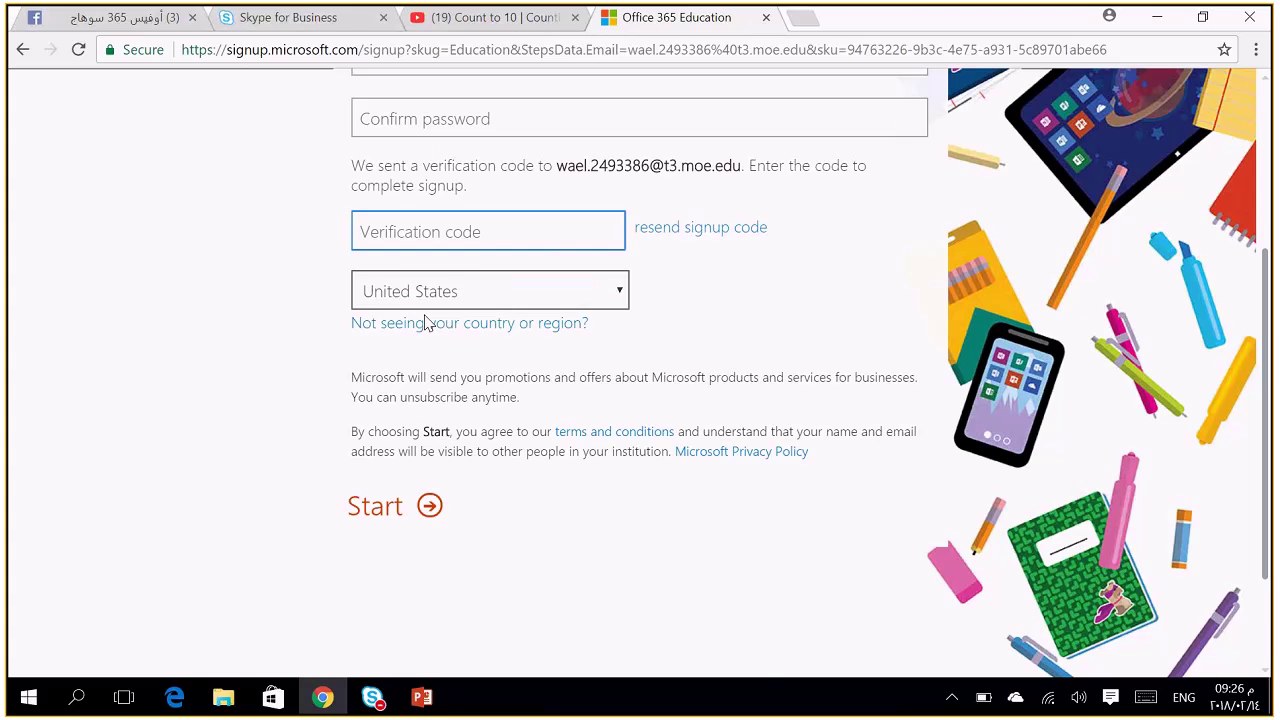
pyautogui.scroll(3, 425, 322)
pyautogui.click(500, 293)
pyautogui.scroll(-1, 572, 362)
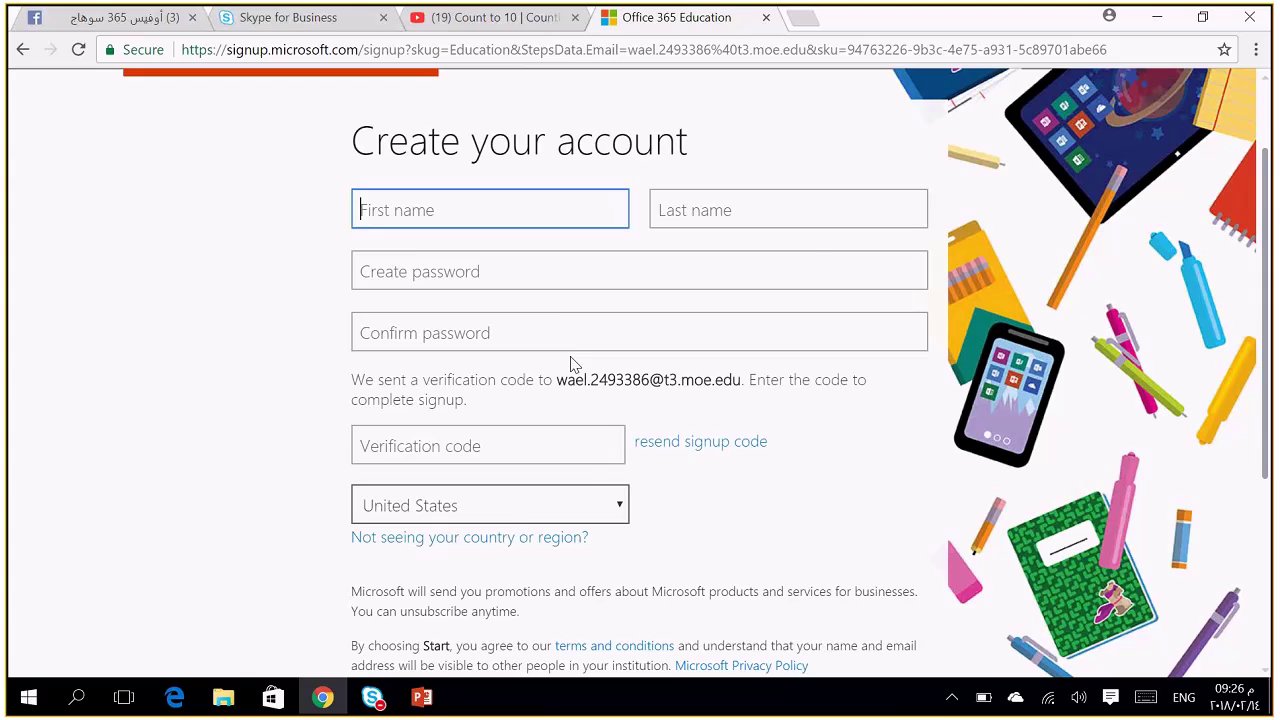
pyautogui.scroll(1, 572, 362)
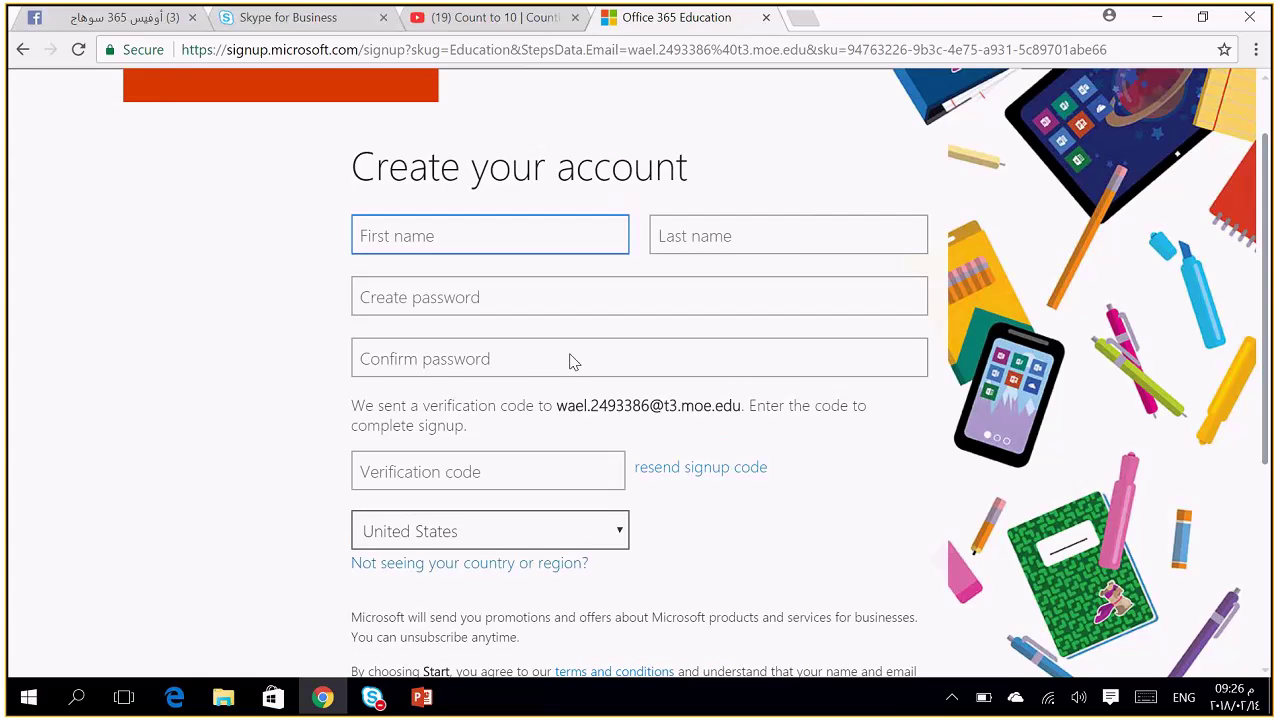
pyautogui.scroll(1, 572, 362)
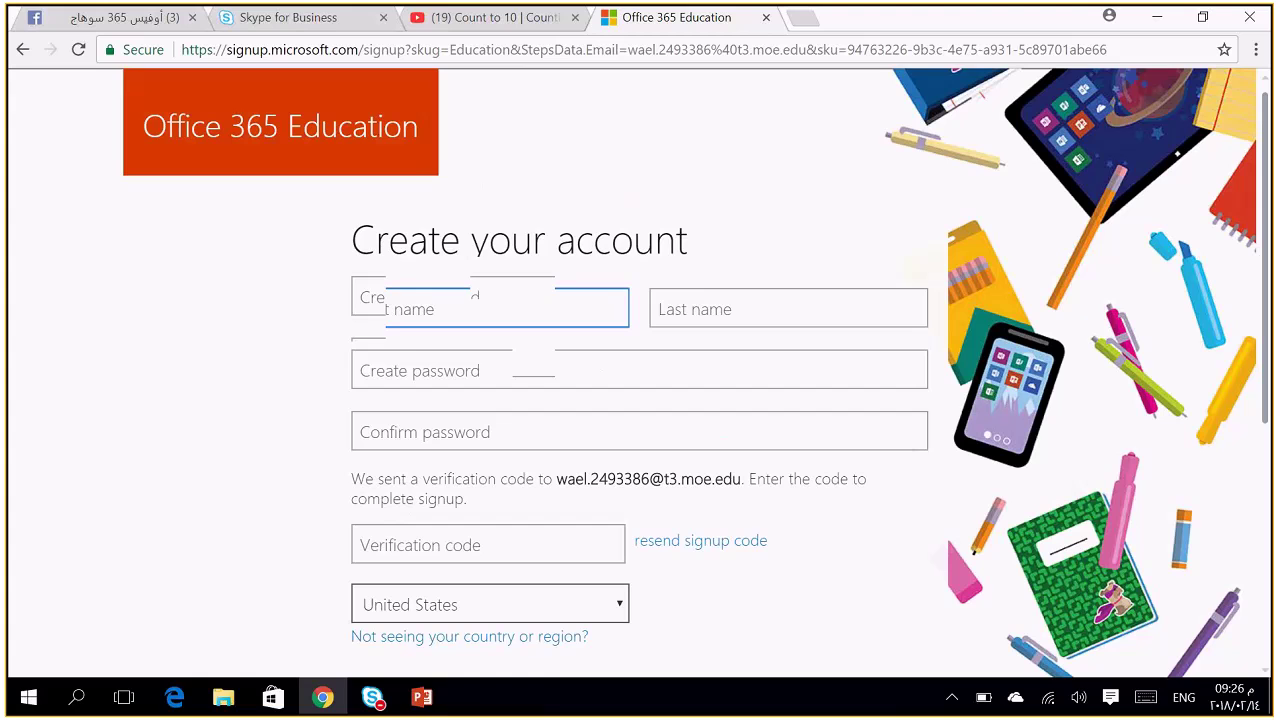
# Bring the 01المضارع البسيط presentation forward on its slide 3 video, then show Skype's open windows
pyautogui.click(420, 700)
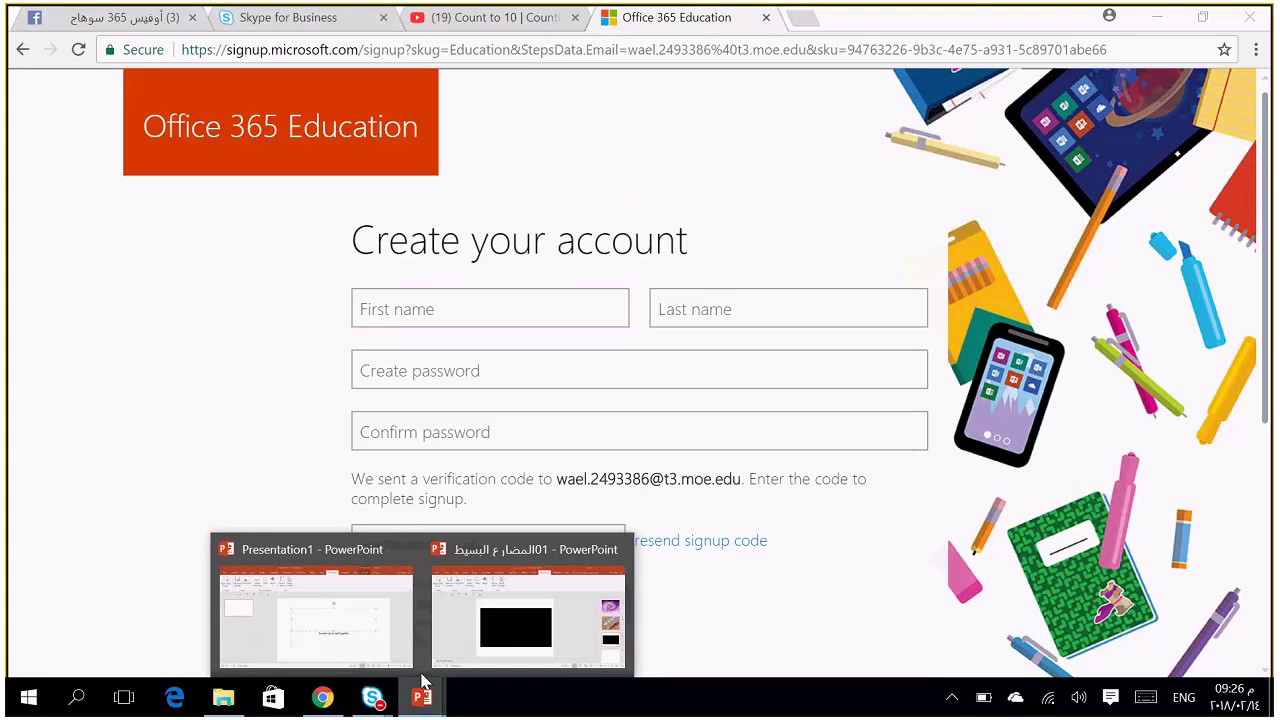
pyautogui.click(510, 625)
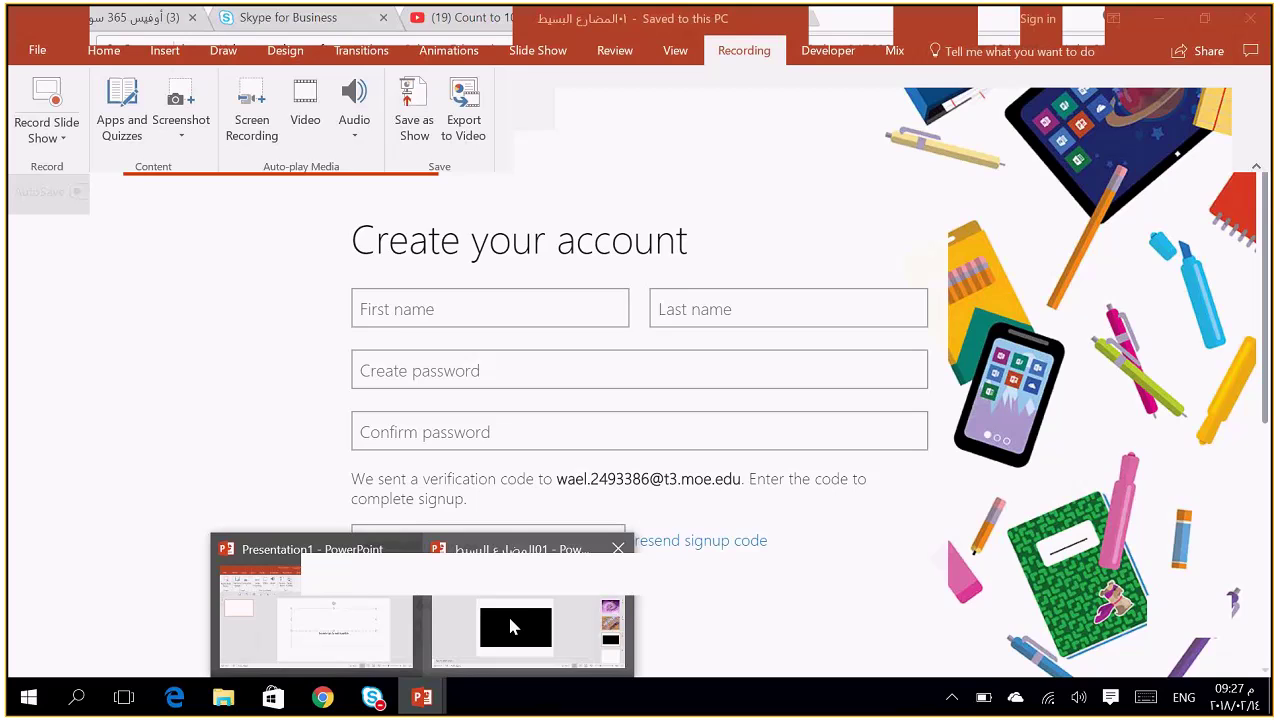
pyautogui.click(512, 626)
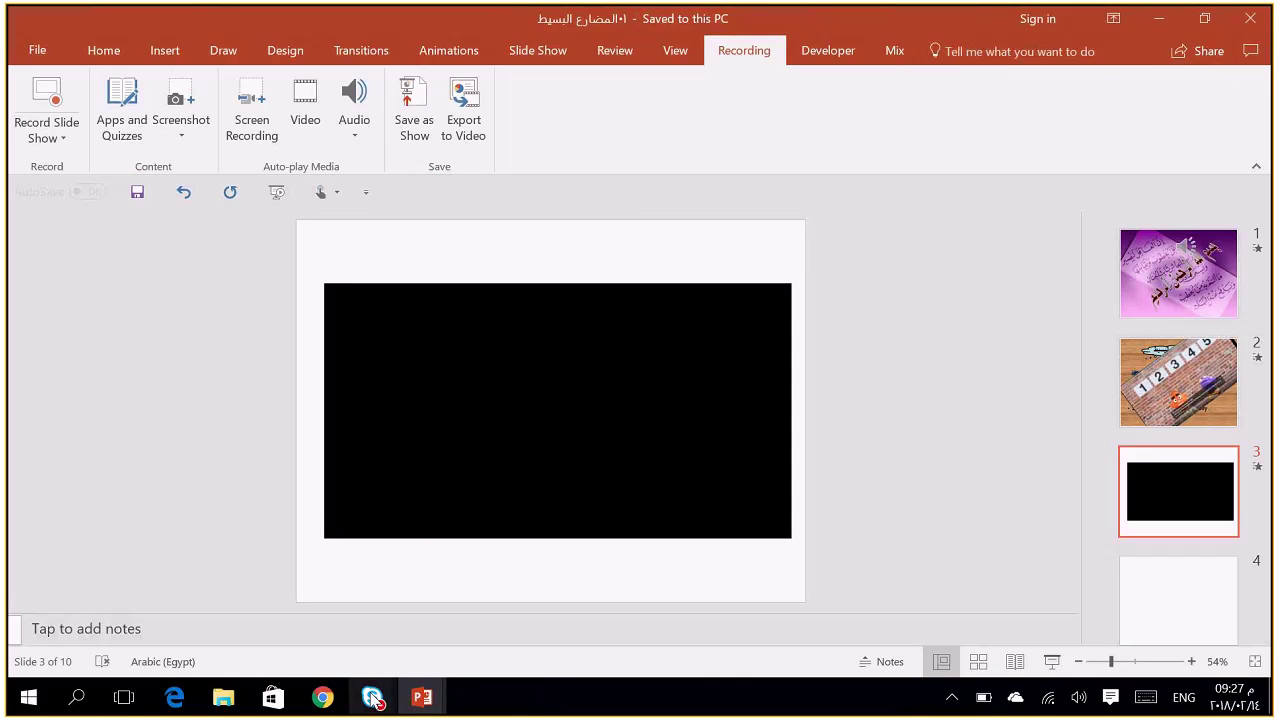
pyautogui.click(373, 697)
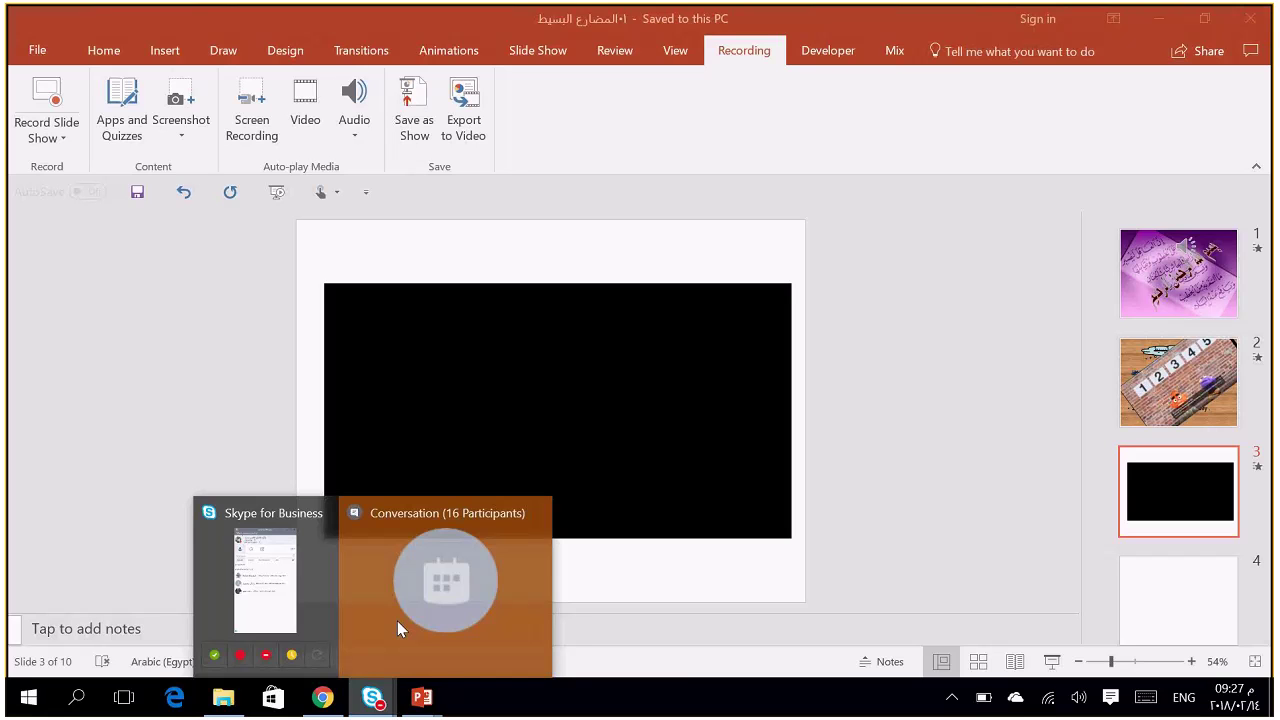
pyautogui.moveTo(450, 600)
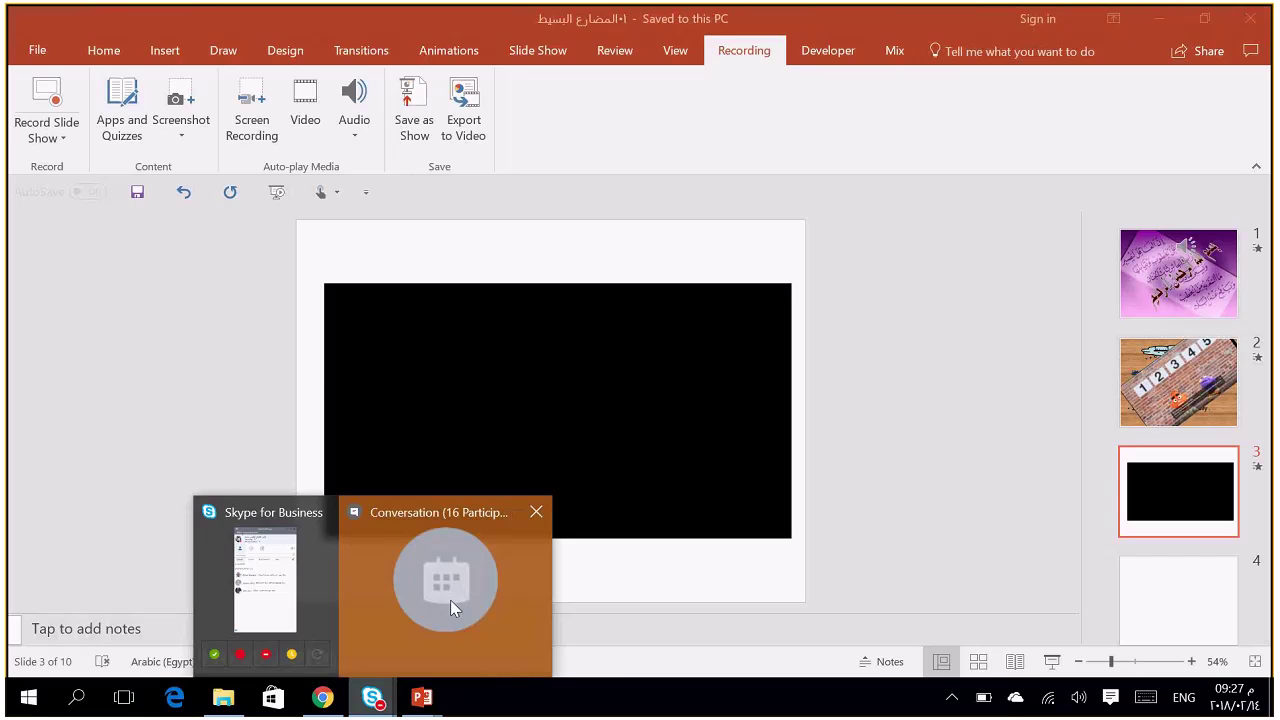
# Bring the 16-participant meeting forward and try Manage Recordings, dismissing the resulting error
pyautogui.click(450, 605)
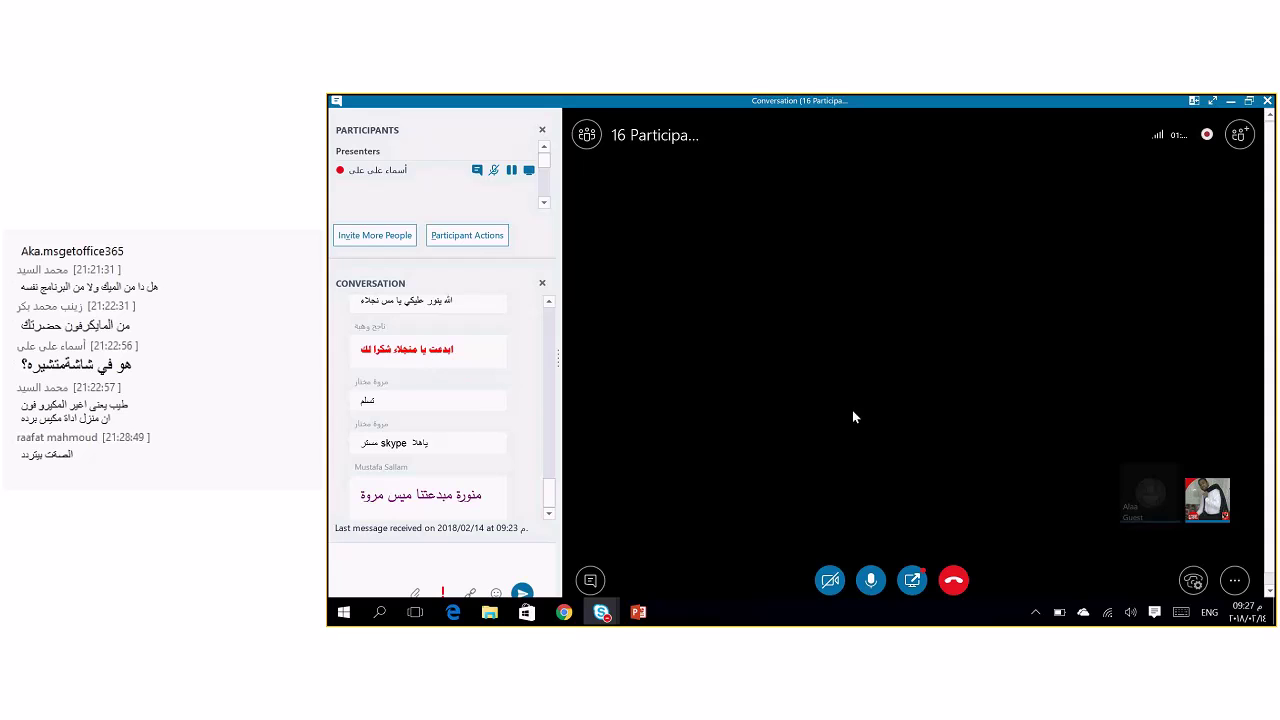
pyautogui.click(1239, 586)
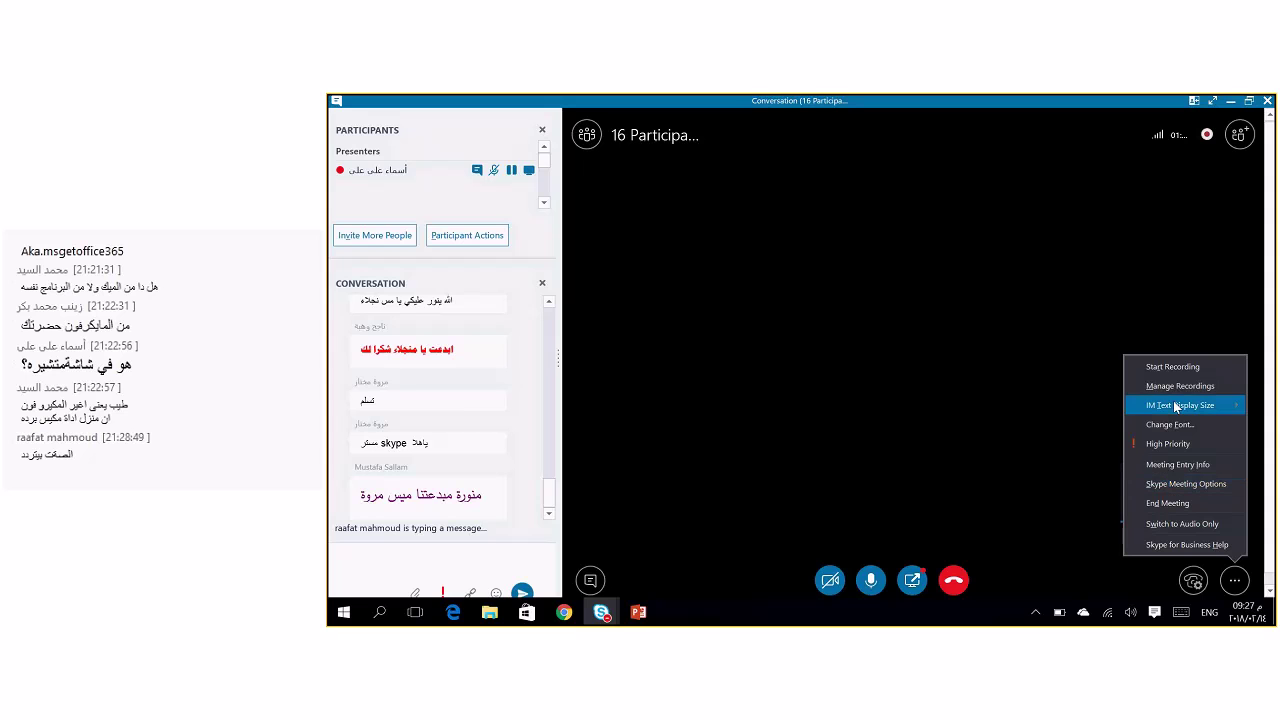
pyautogui.moveTo(1175, 397)
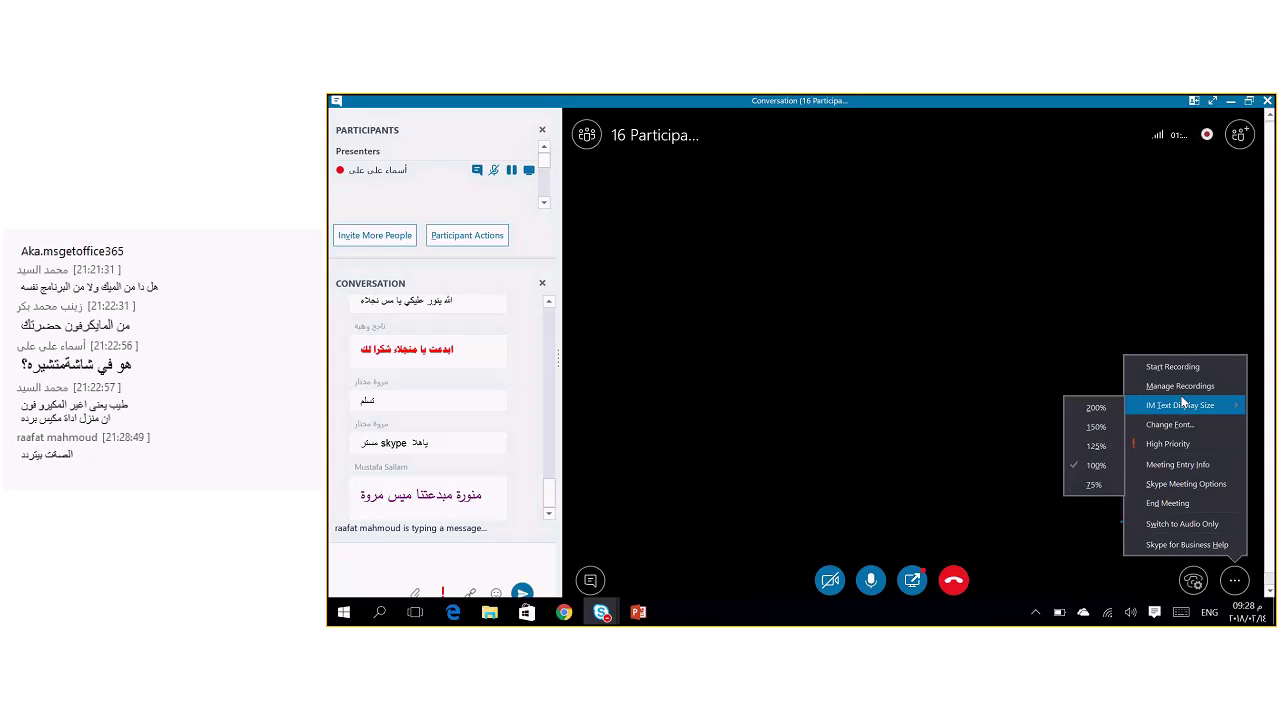
pyautogui.click(1177, 387)
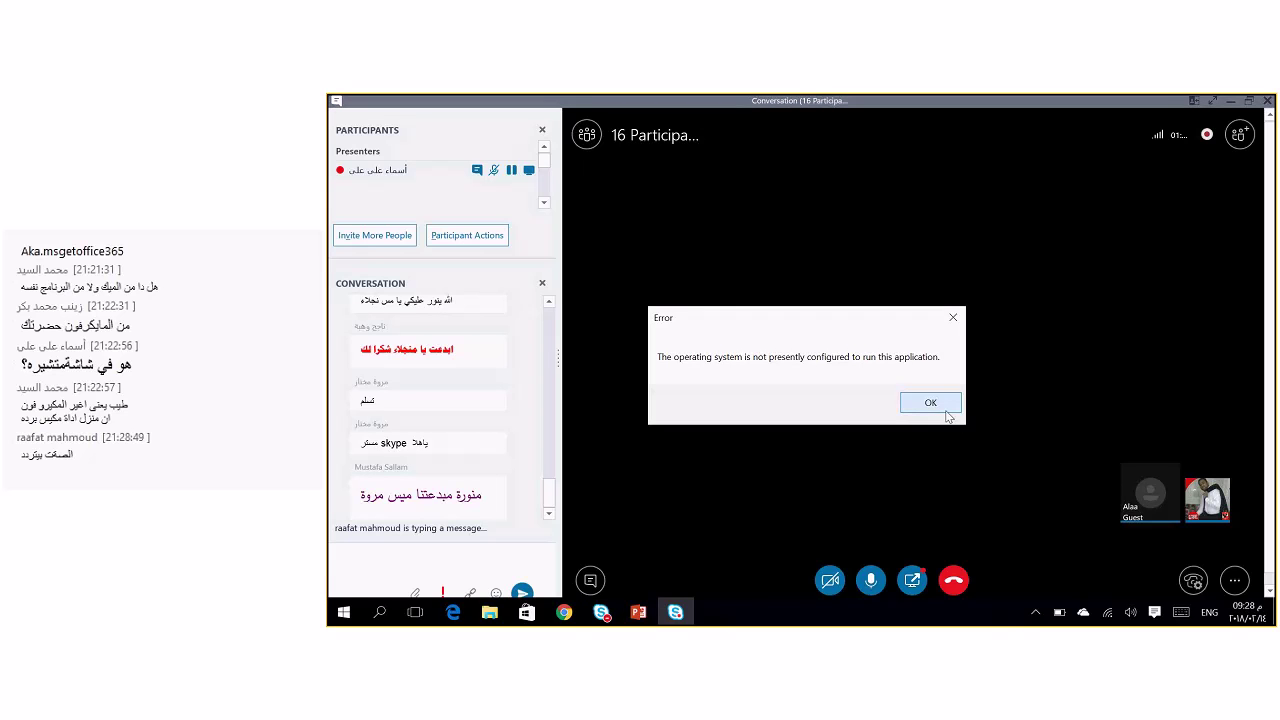
pyautogui.press('Return')
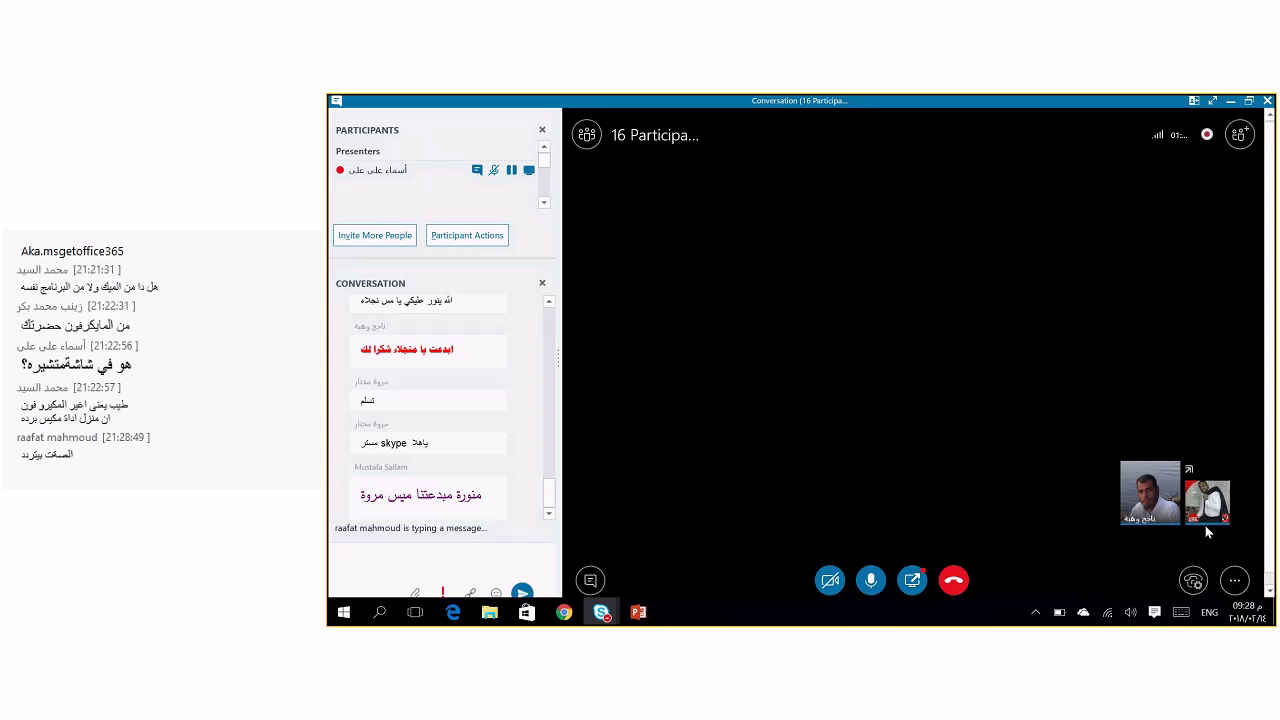
pyautogui.click(1234, 580)
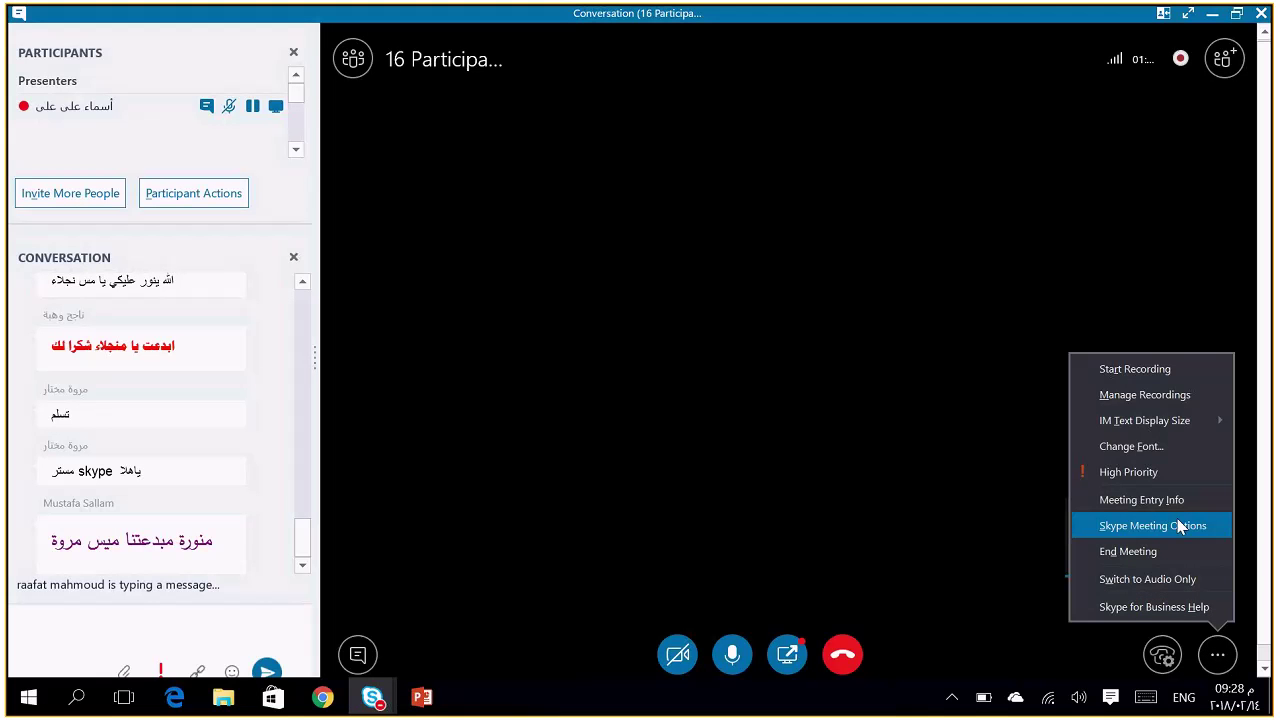
pyautogui.click(1180, 527)
pyautogui.moveTo(1148, 410)
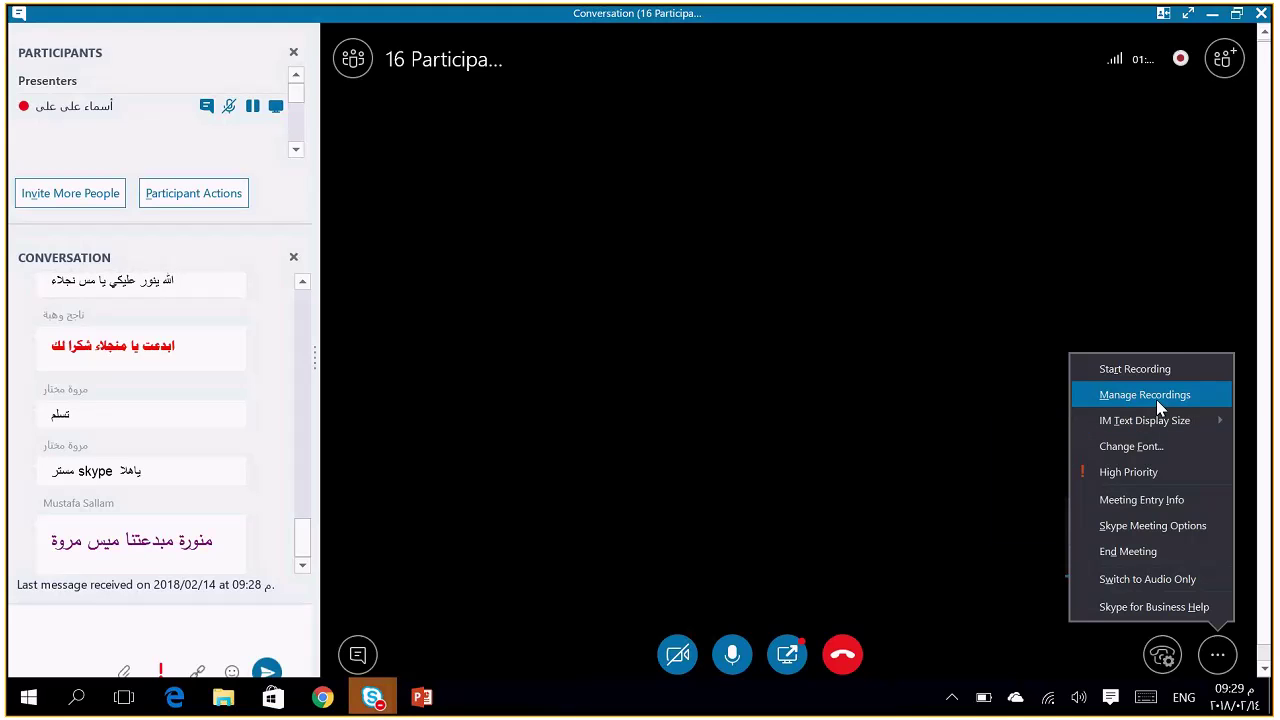
pyautogui.click(1161, 400)
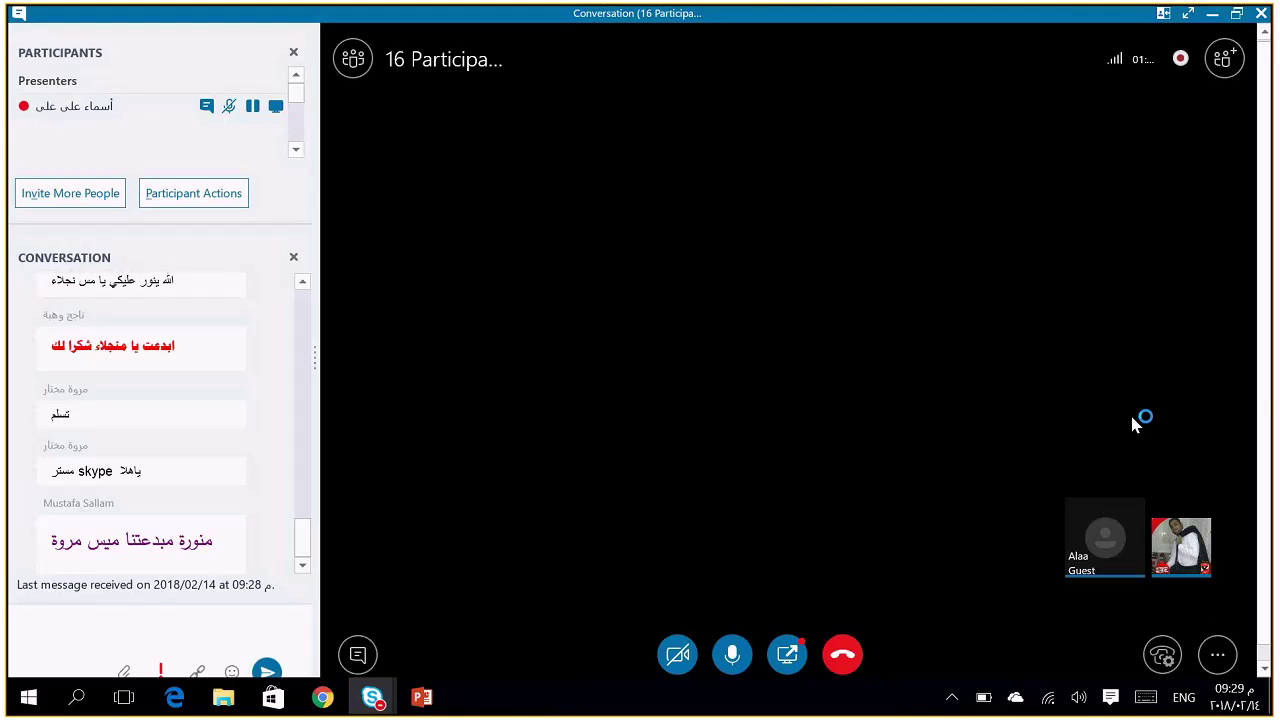
pyautogui.click(836, 424)
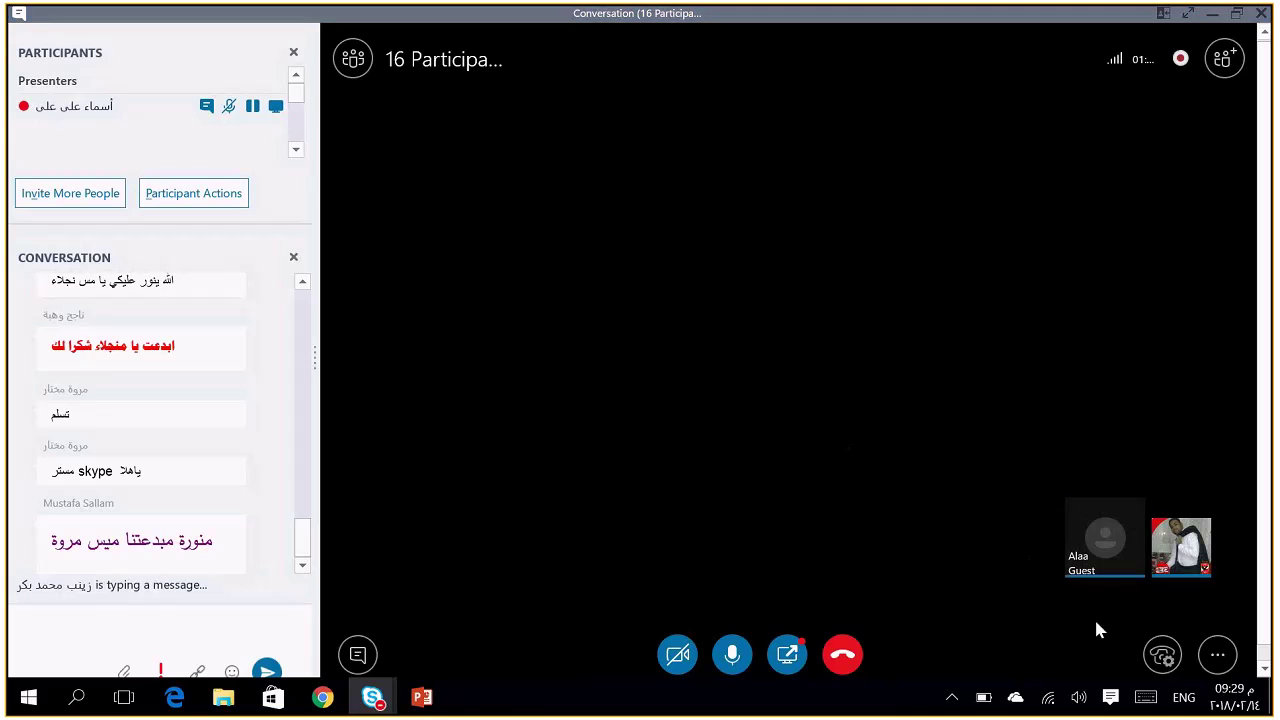
pyautogui.click(1220, 661)
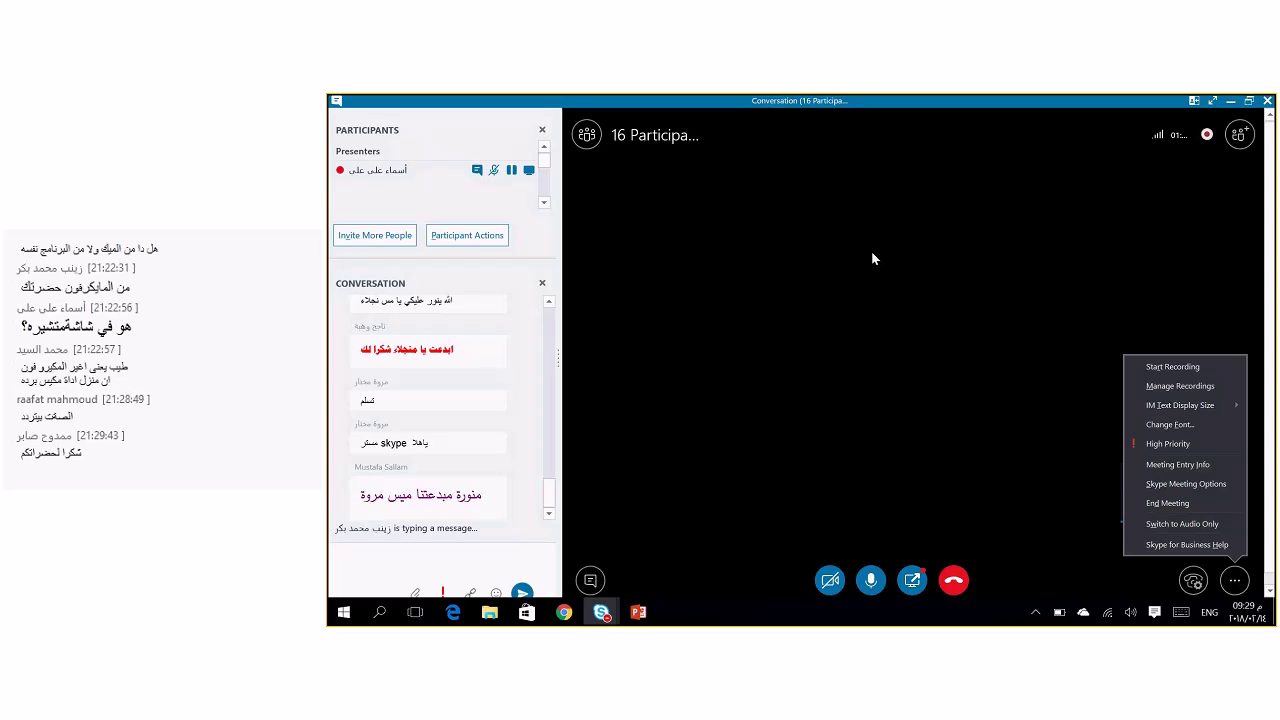
pyautogui.click(951, 240)
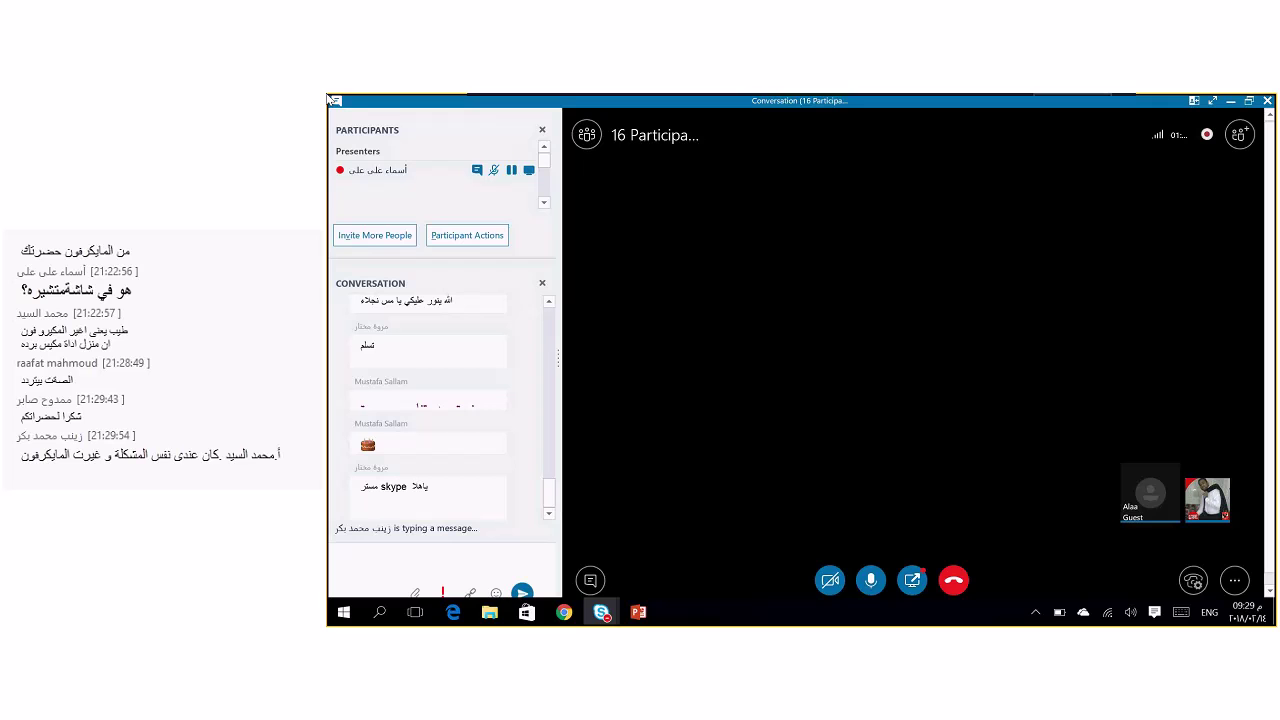
pyautogui.moveTo(663, 97)
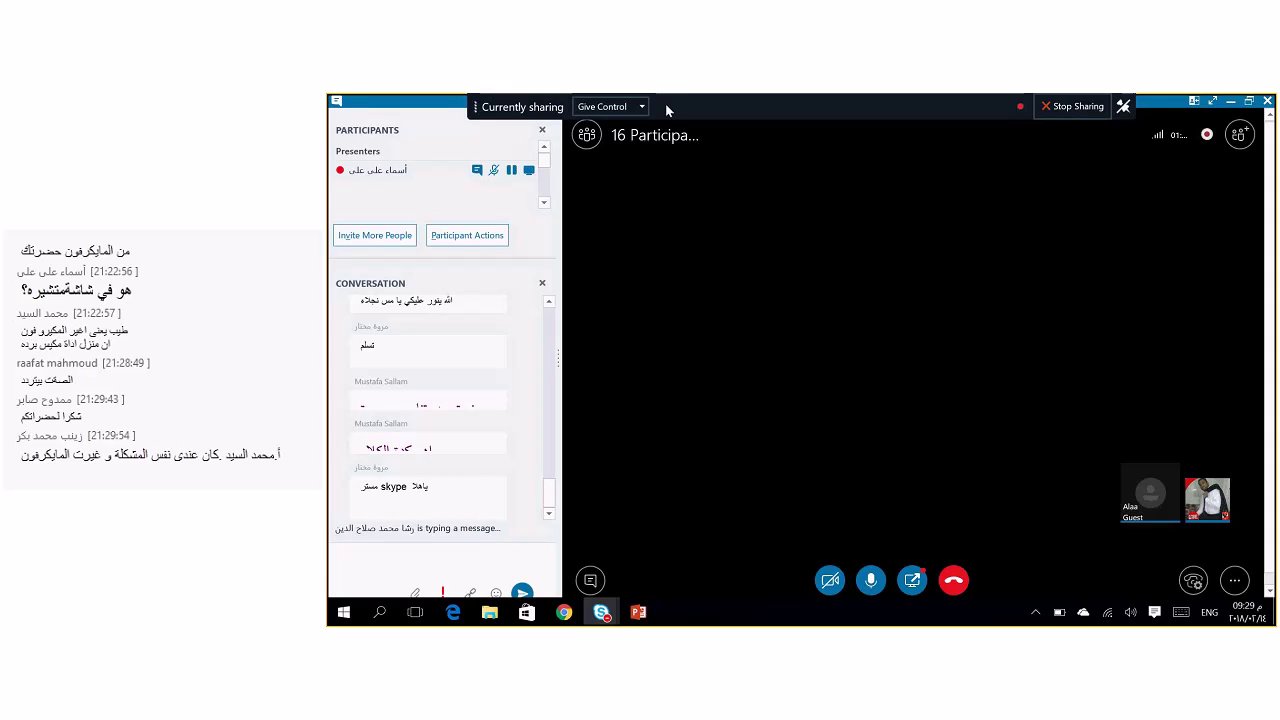